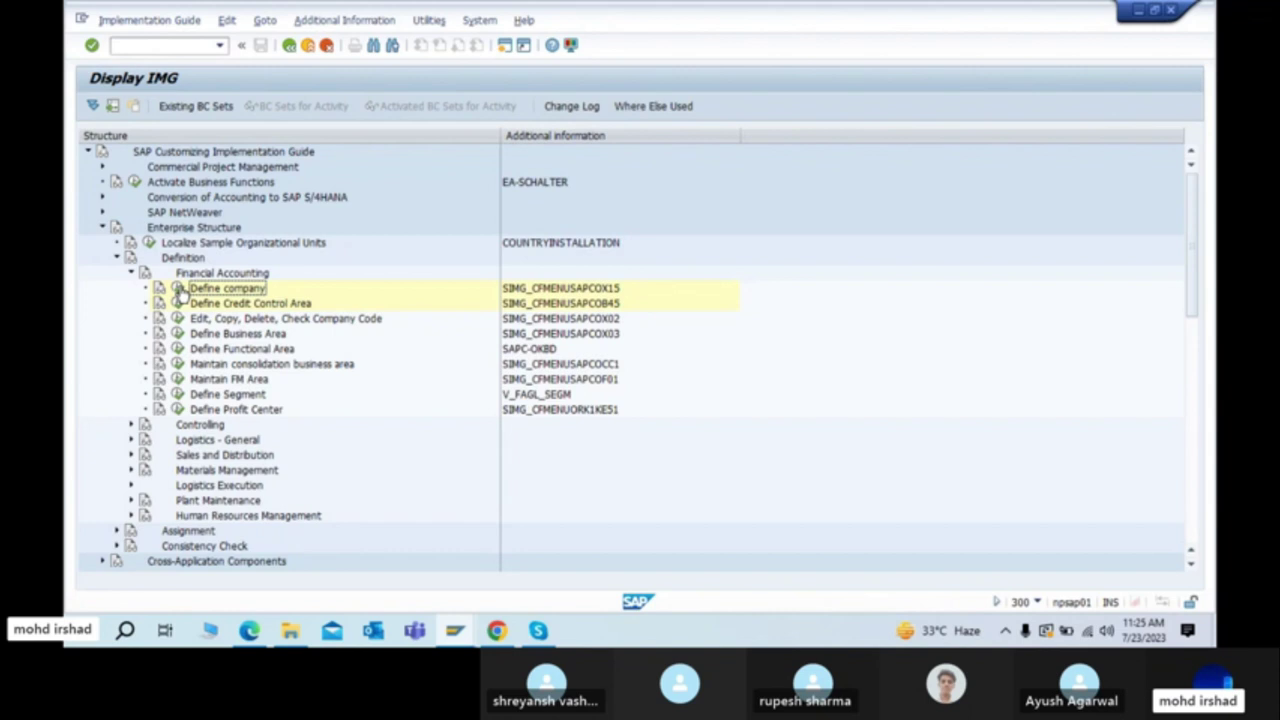
Step: Run Define company, open a blank New Entries form, and search Windows for Excel
click(178, 299)
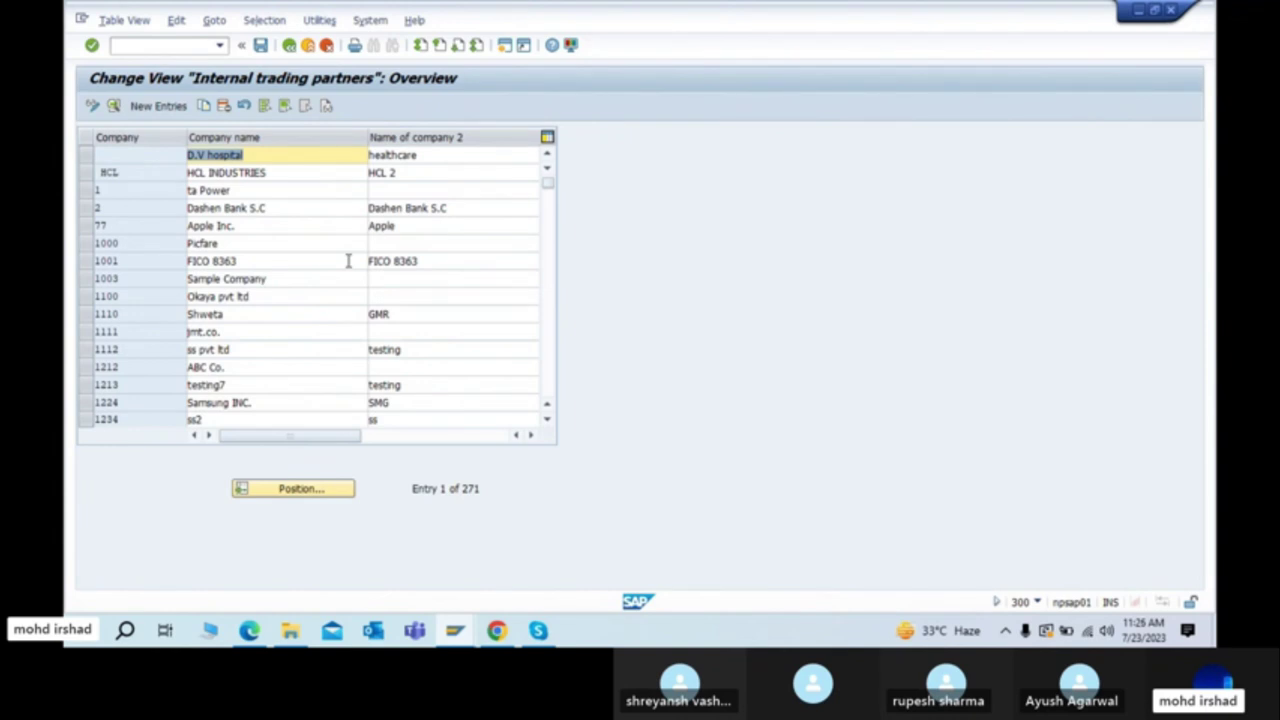
click(158, 105)
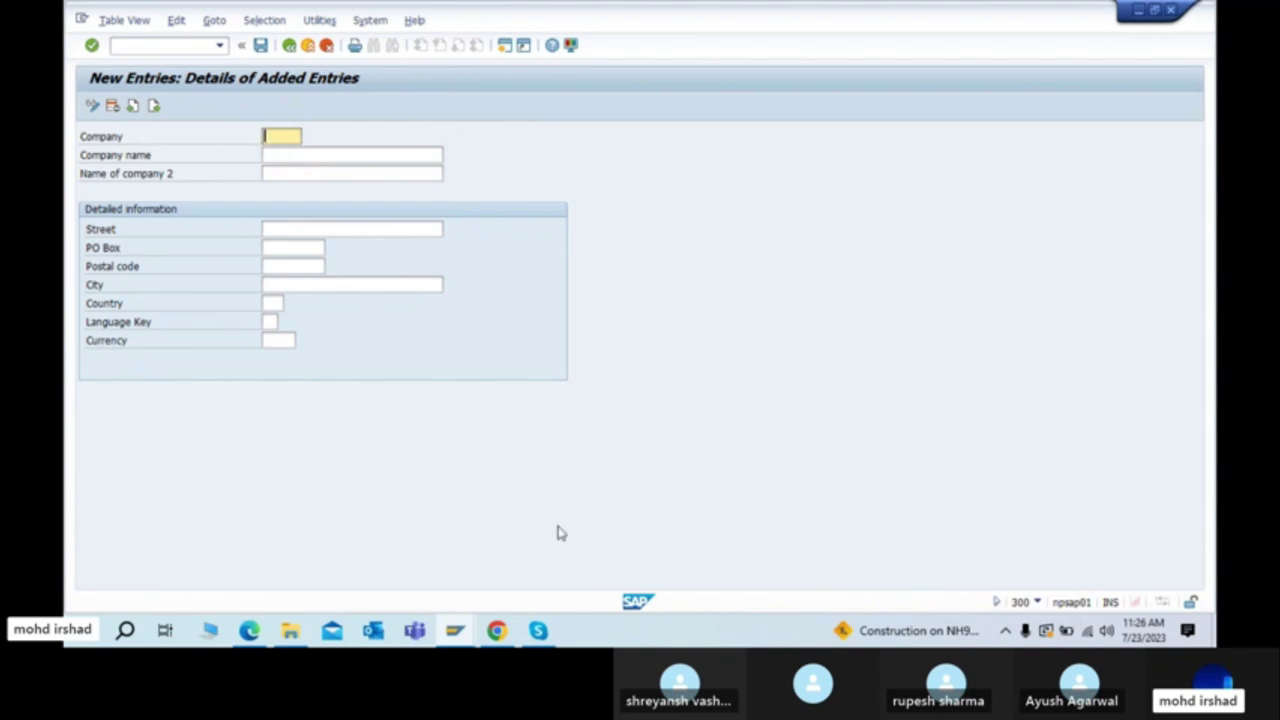
key(super)
text(exc)
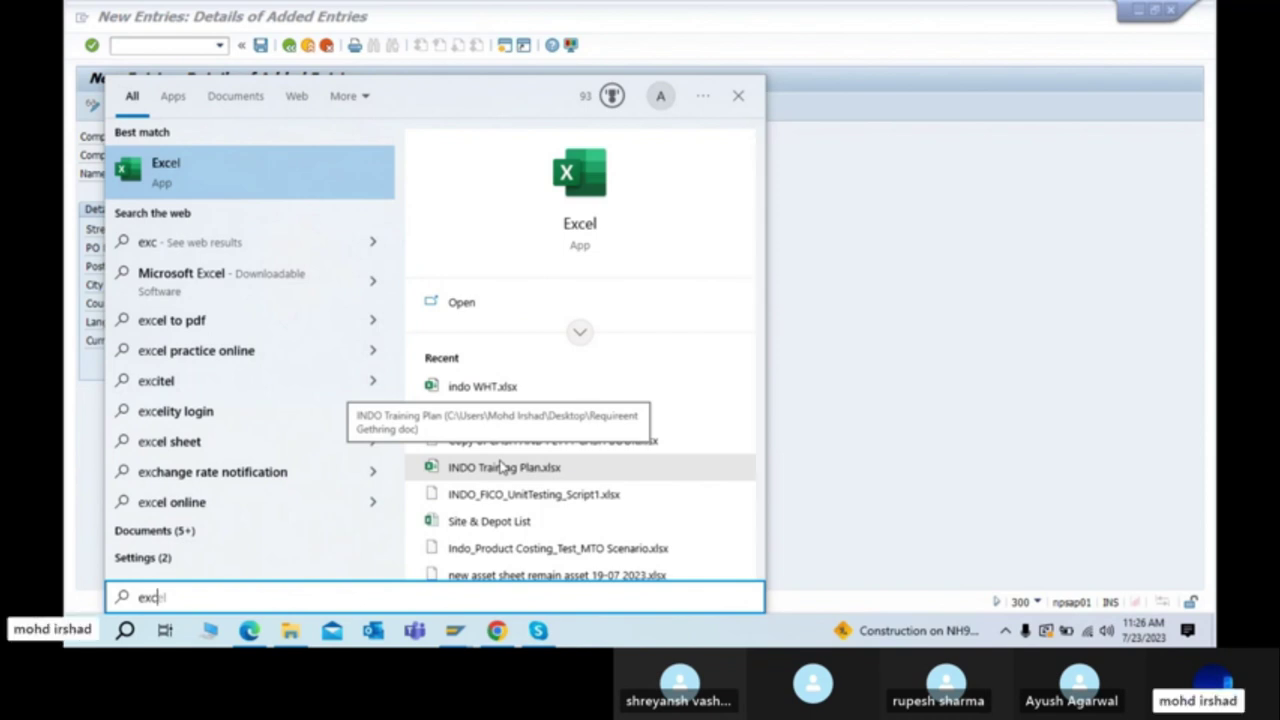
Step: Open SAP FICO.xlsx from the Personal folder on drive D through This PC
click(860, 408)
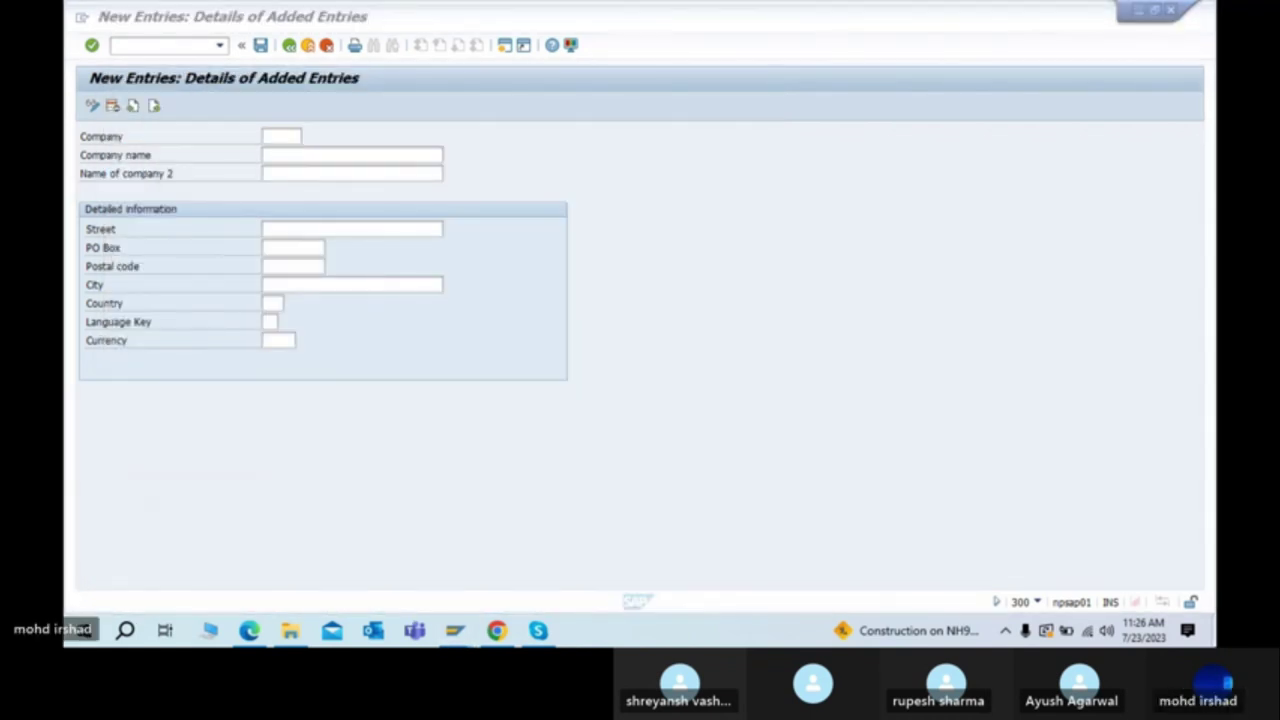
click(1215, 630)
double_click(95, 120)
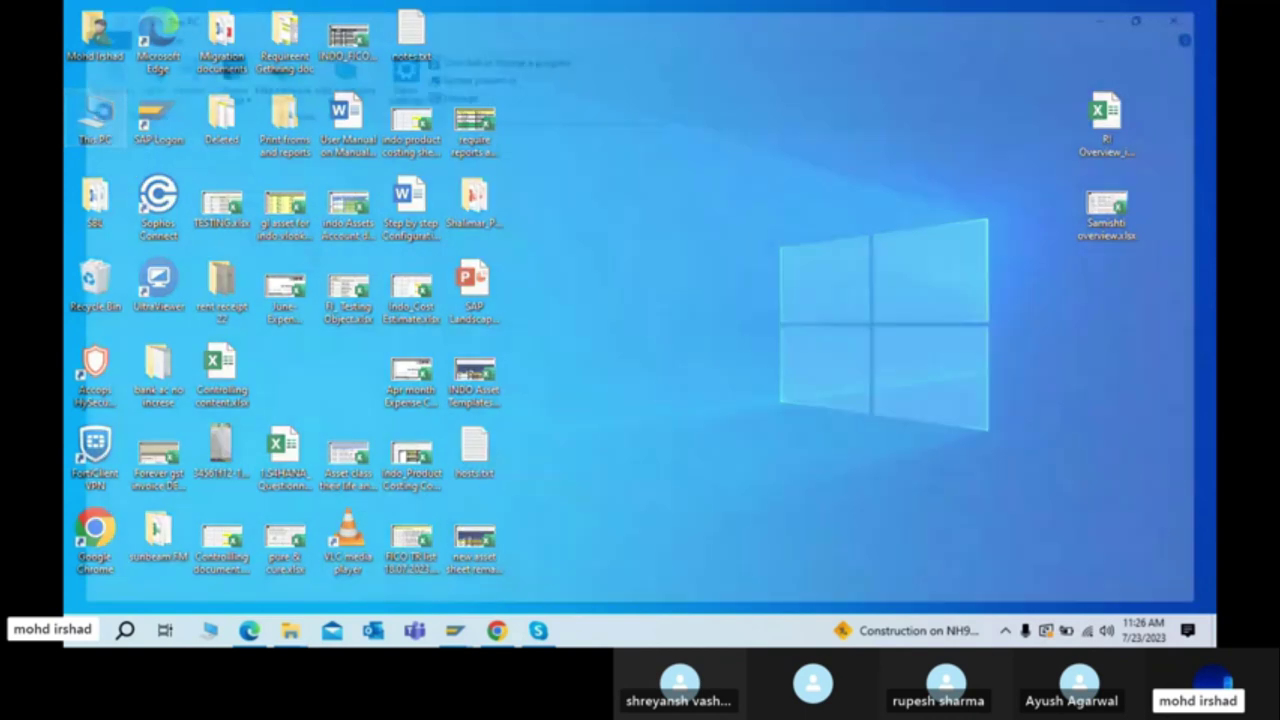
double_click(500, 318)
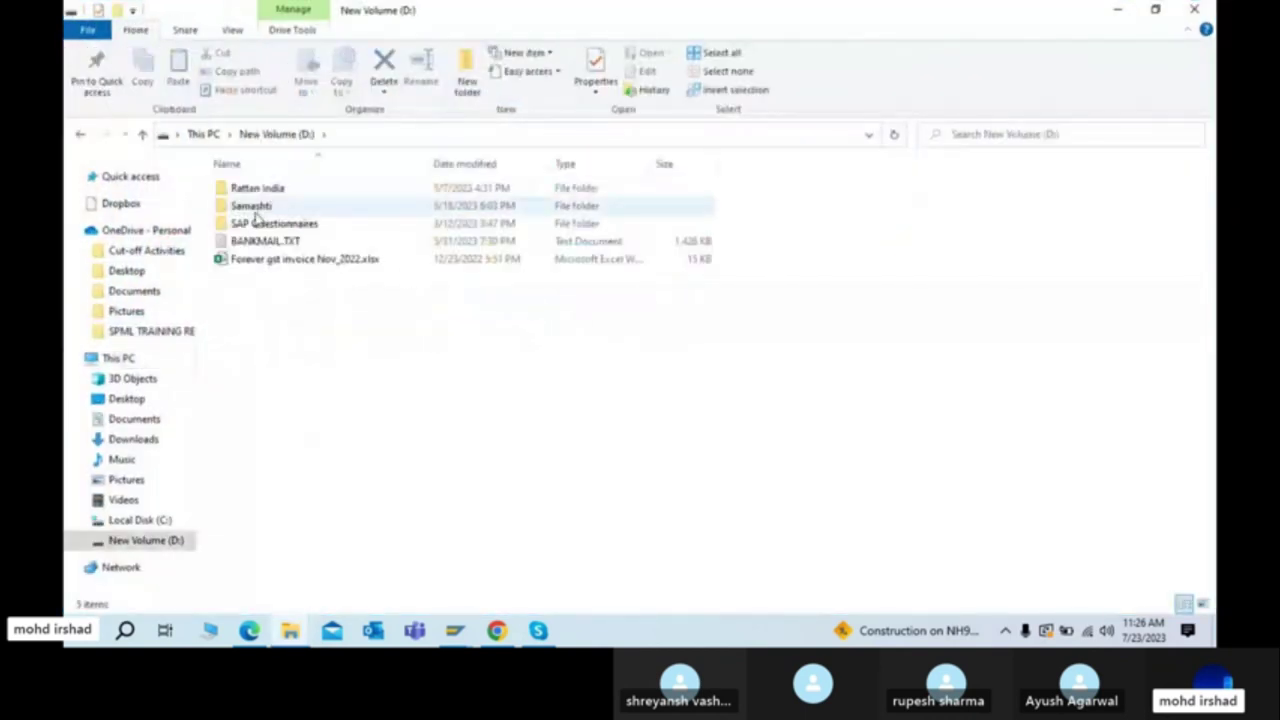
click(290, 632)
click(202, 540)
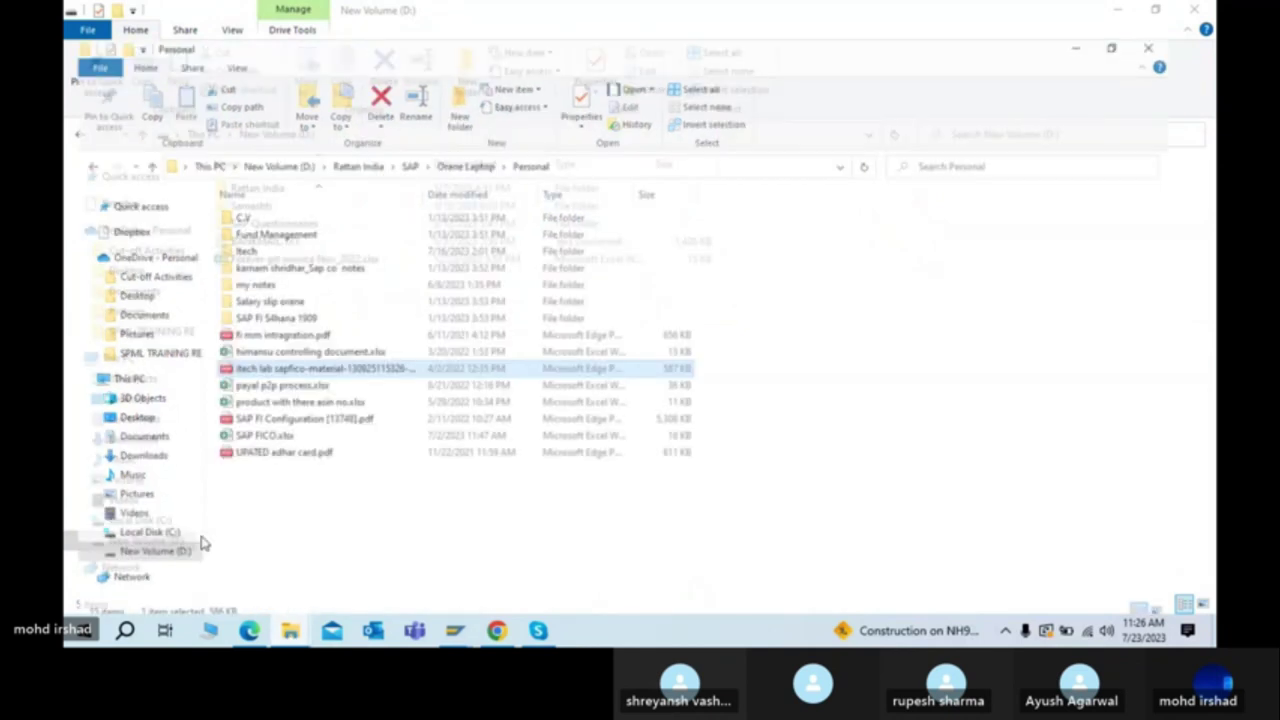
double_click(280, 417)
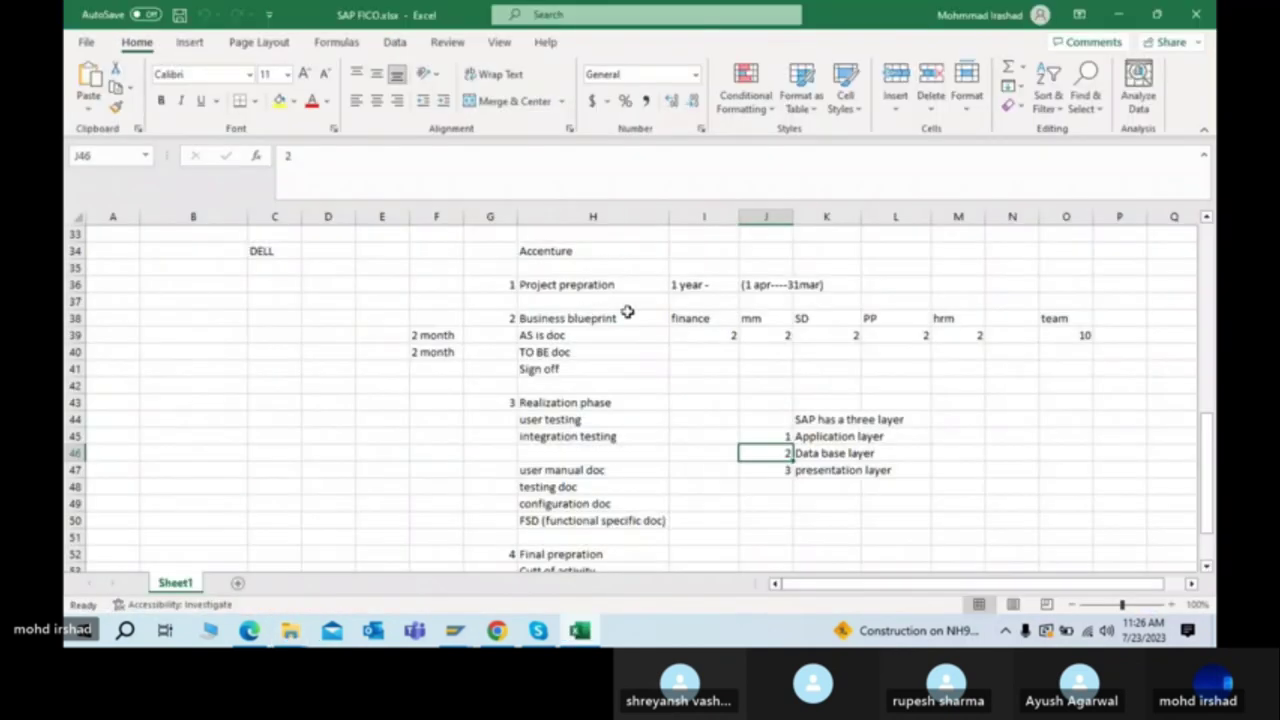
click(699, 386)
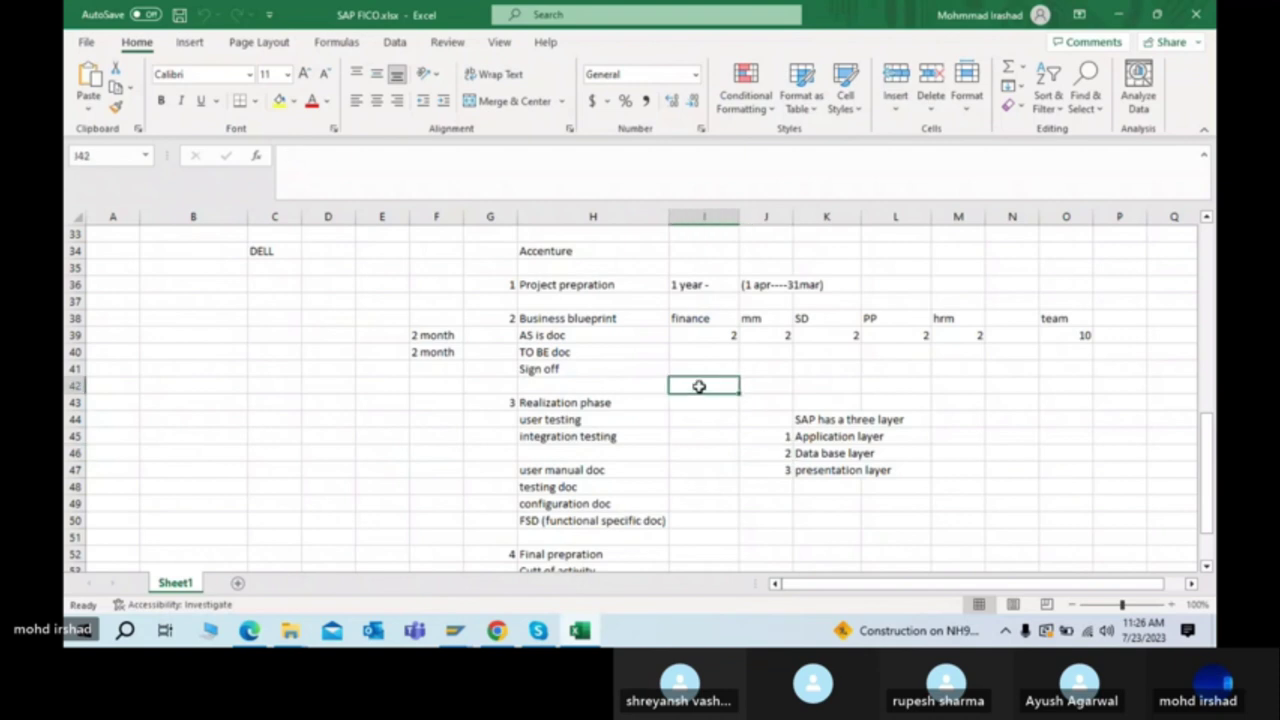
Step: Add a new Sheet2 to the workbook and enter Voltas in cell J2
scroll(699, 386, up, 10)
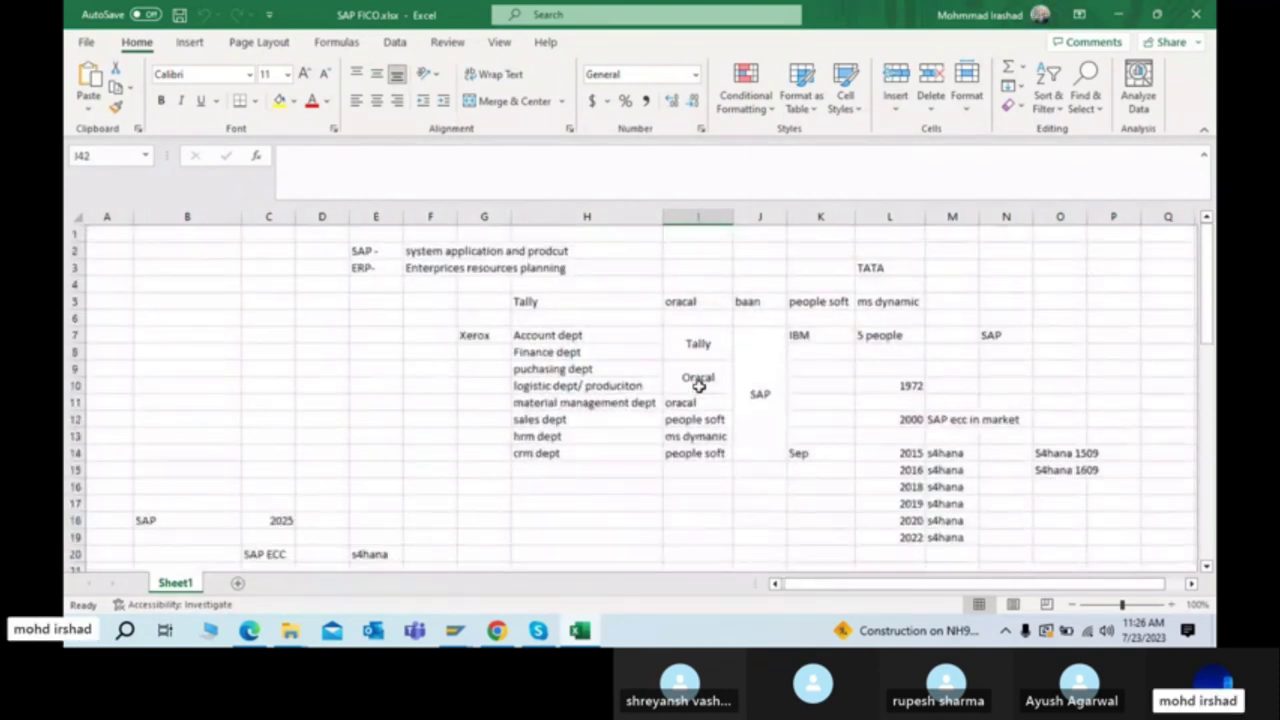
scroll(640, 347, down, 20)
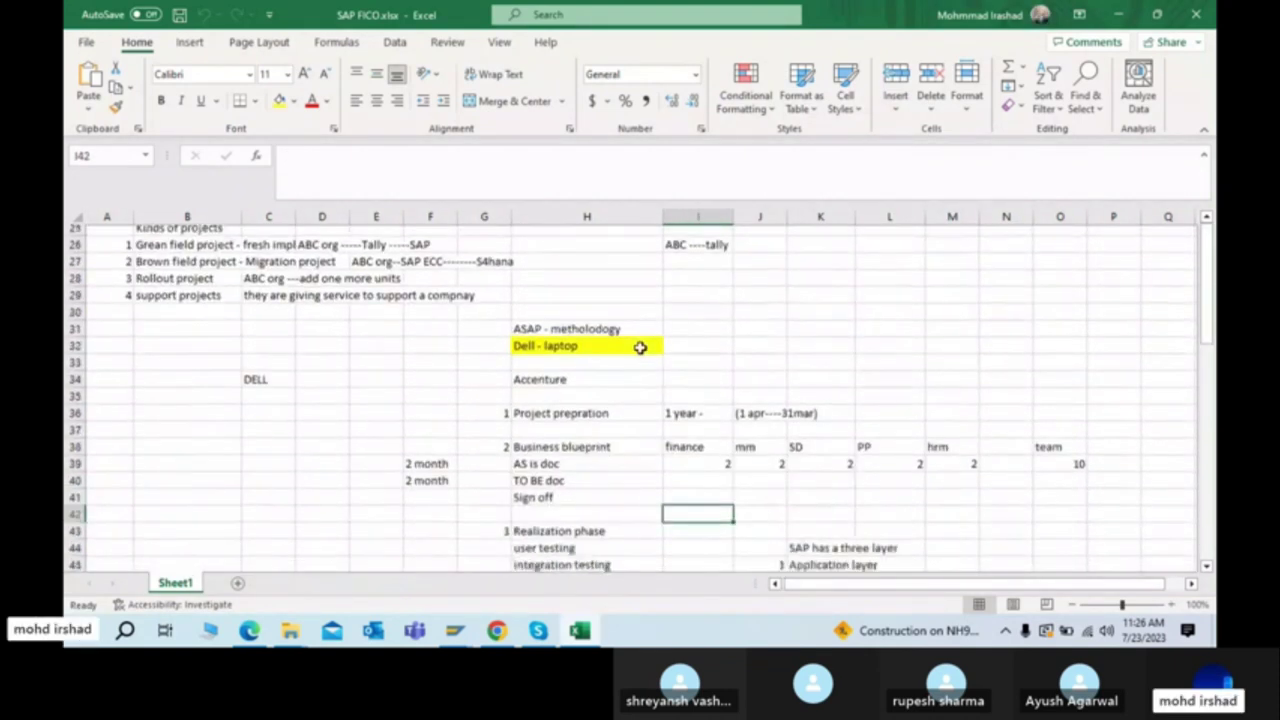
click(239, 584)
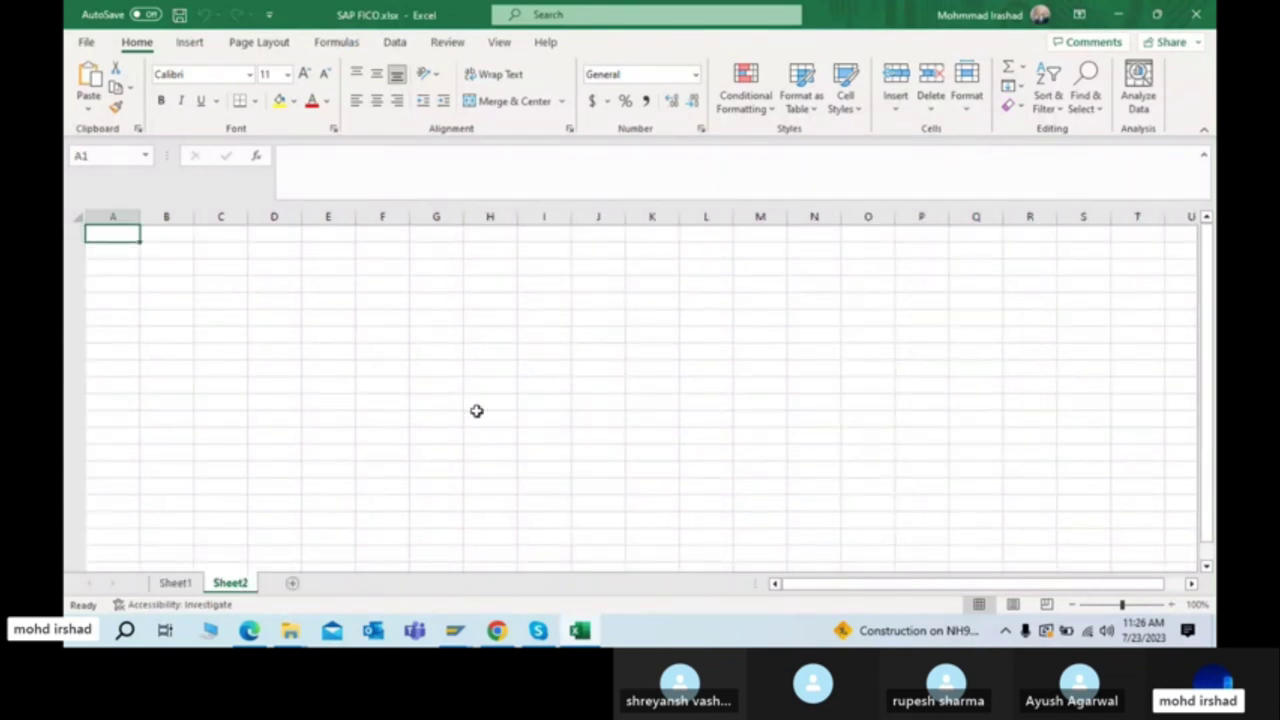
click(617, 249)
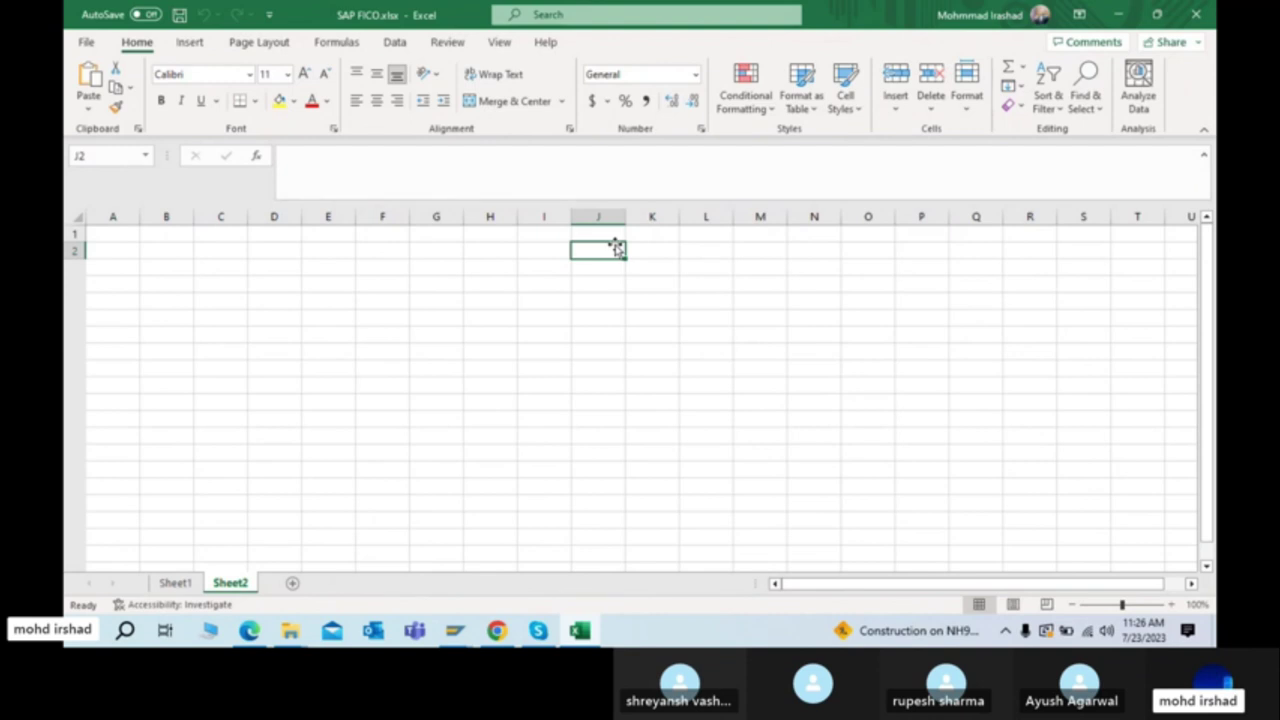
text(Voltas)
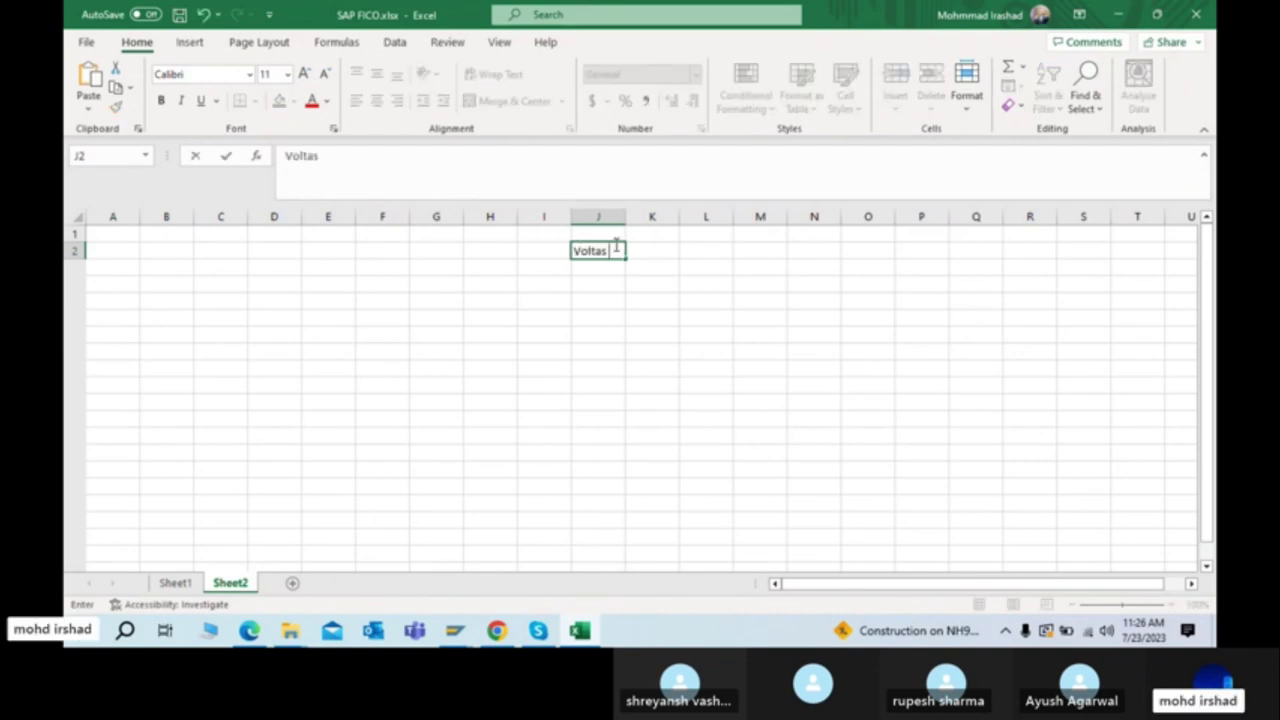
key(Return)
click(616, 249)
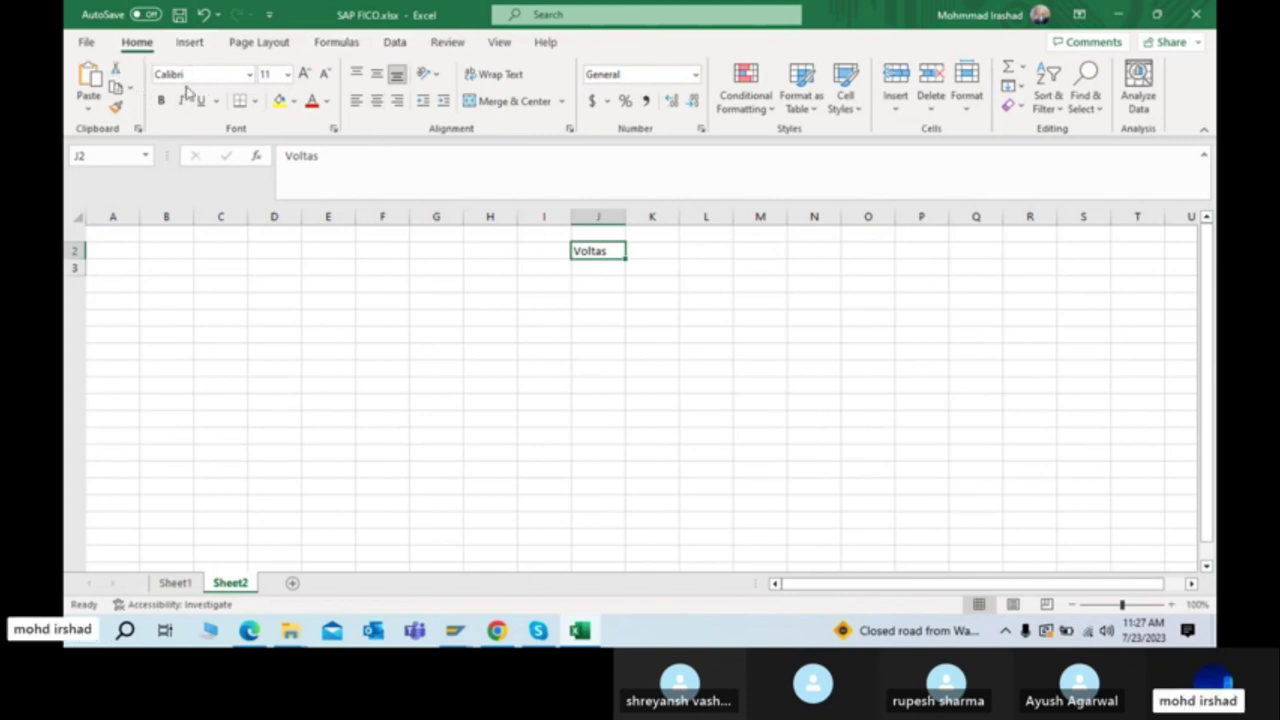
click(198, 45)
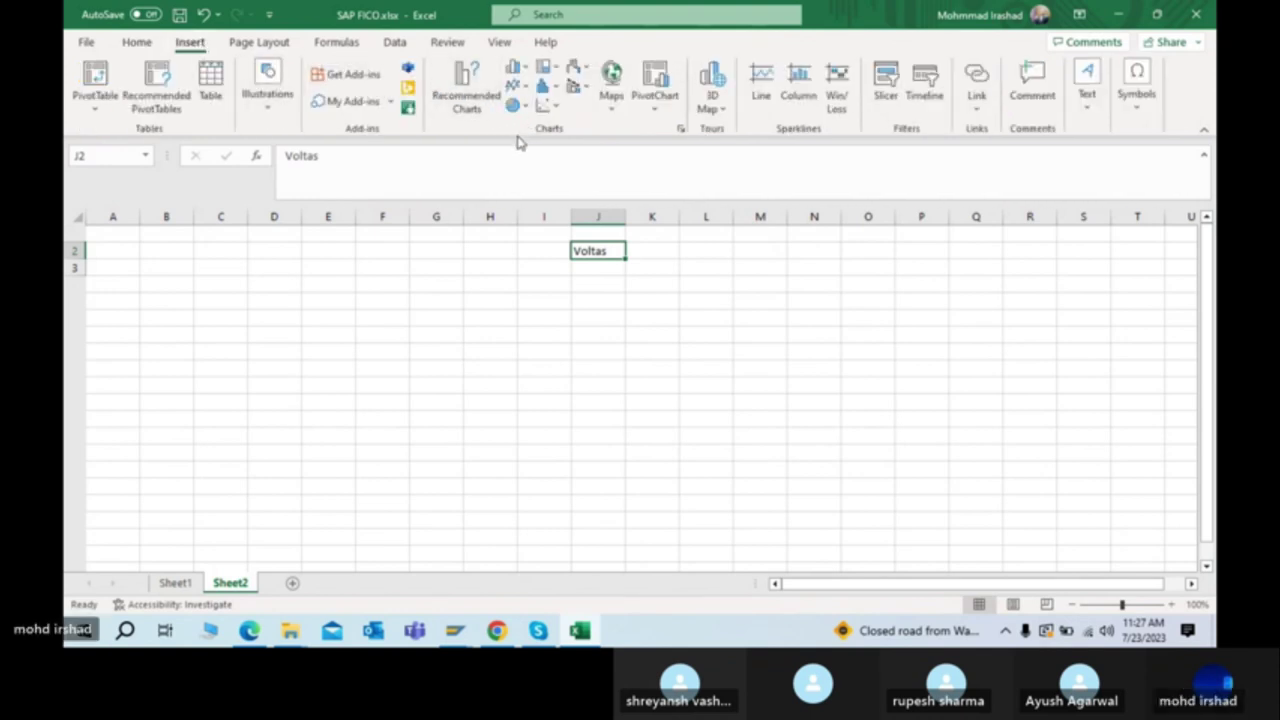
click(263, 44)
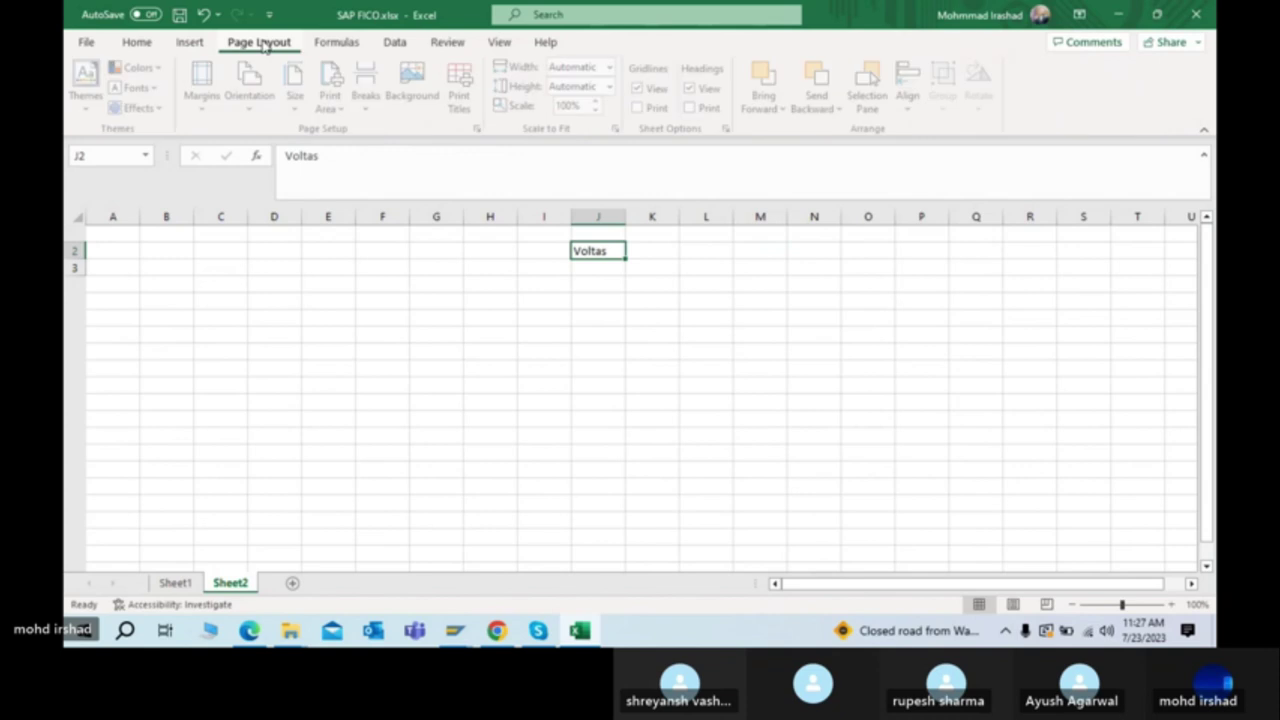
click(336, 44)
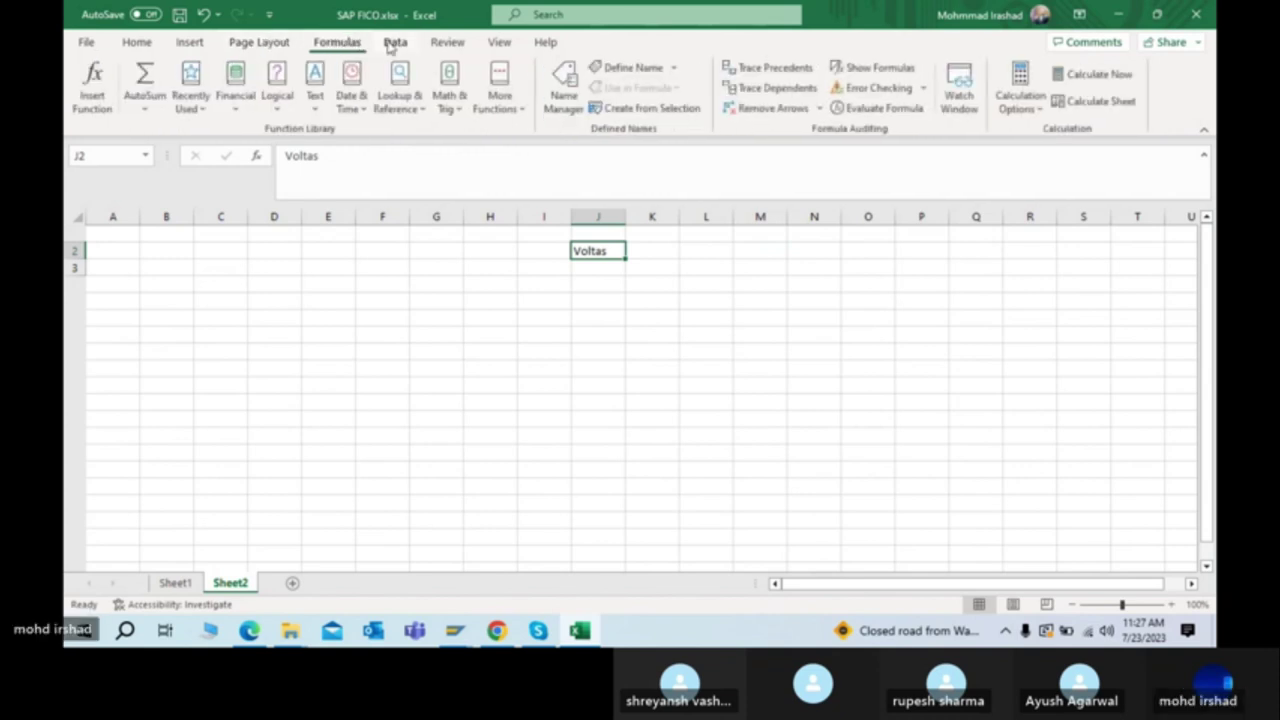
click(395, 45)
click(447, 44)
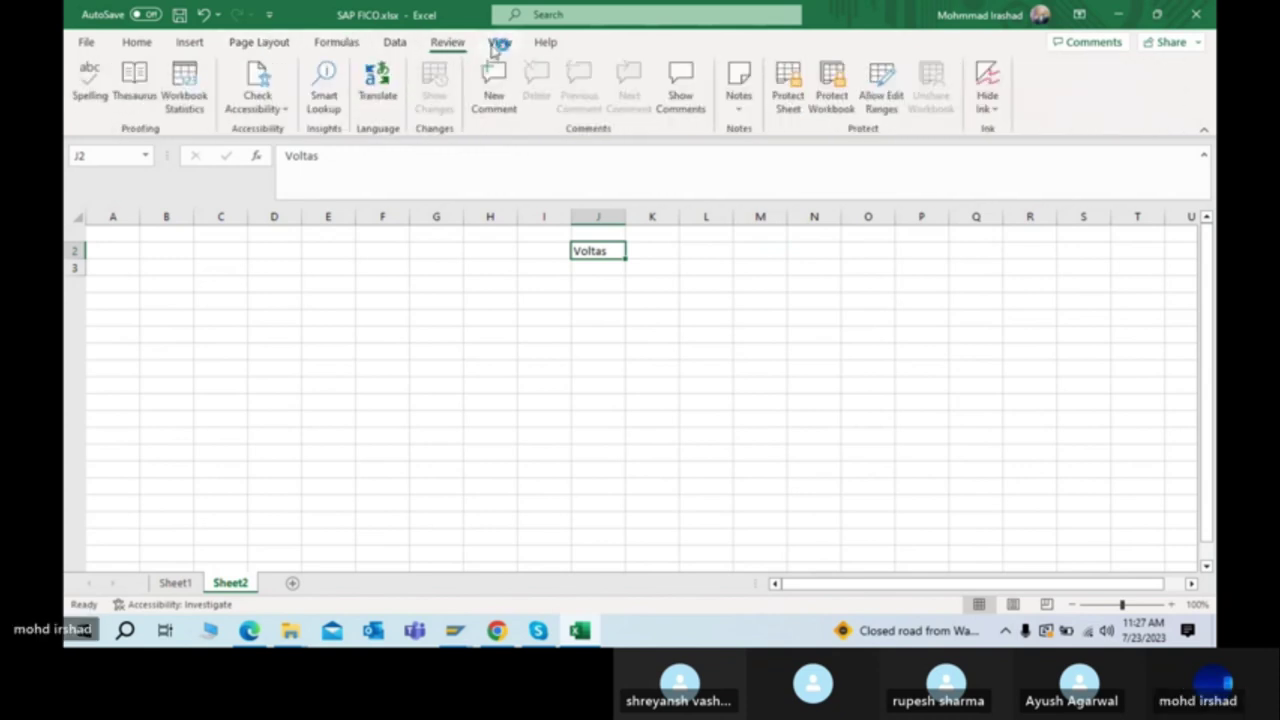
click(496, 46)
click(140, 46)
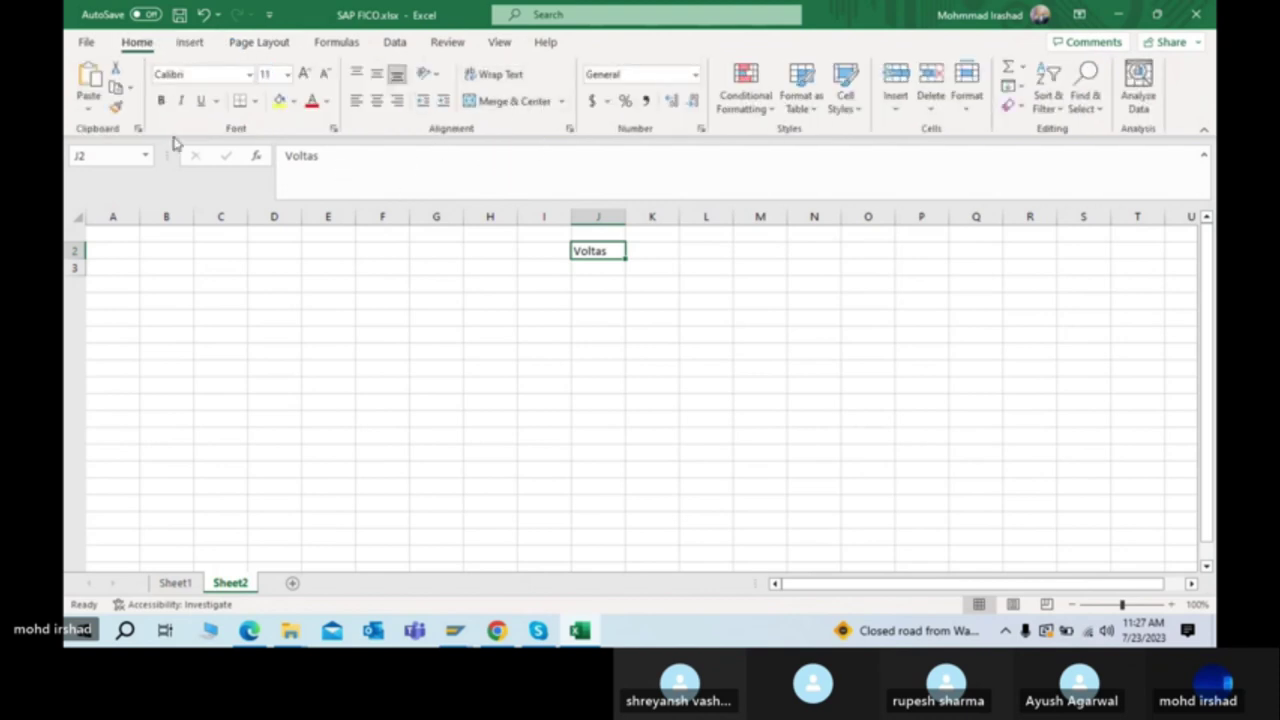
click(180, 48)
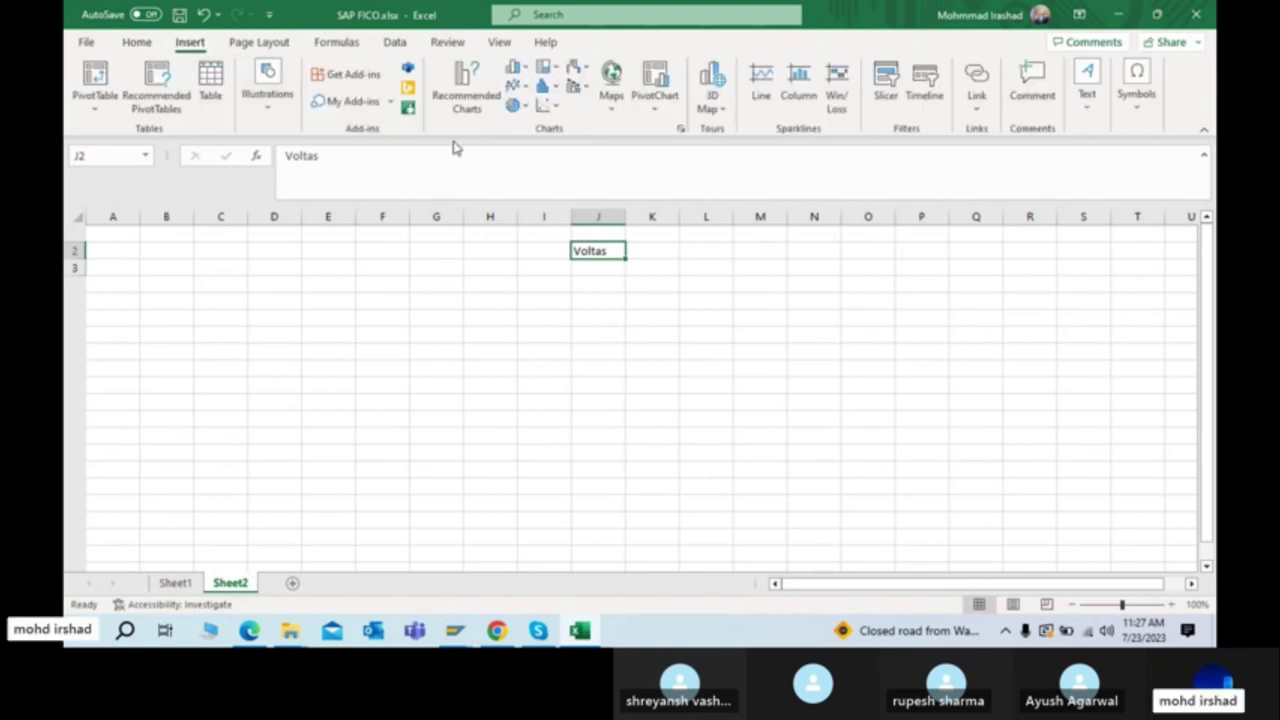
click(266, 45)
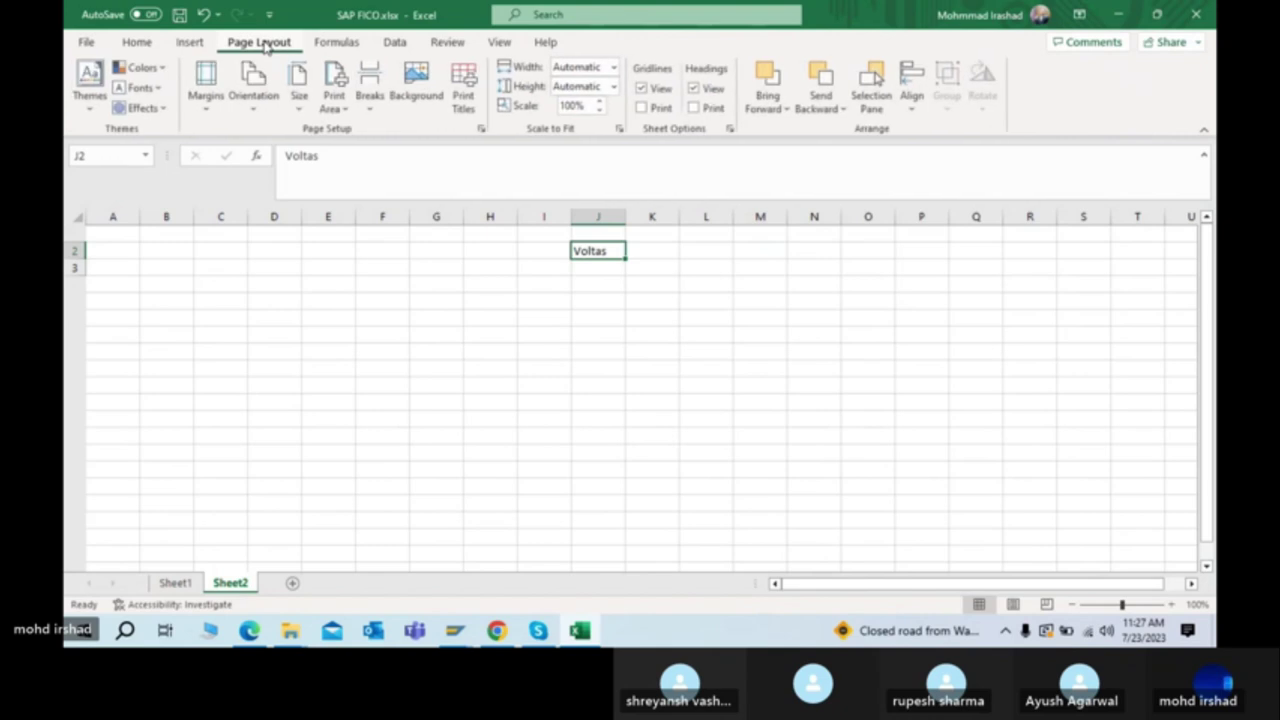
click(340, 44)
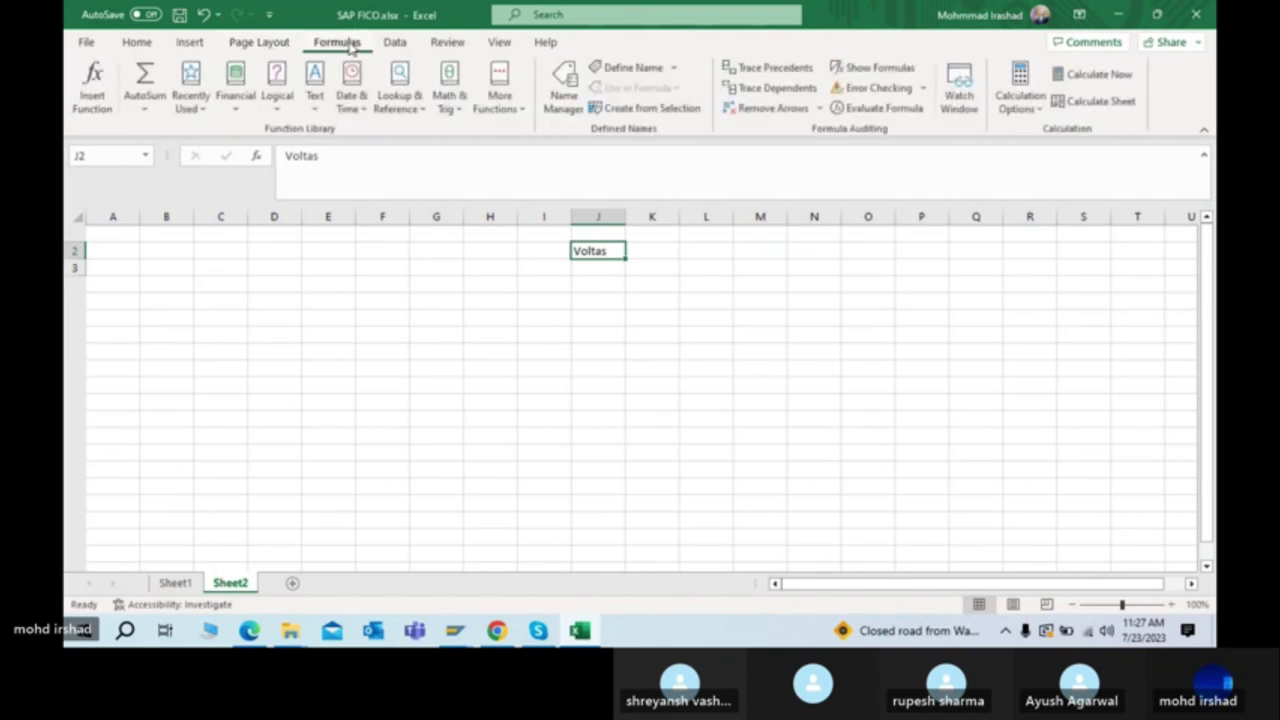
click(393, 45)
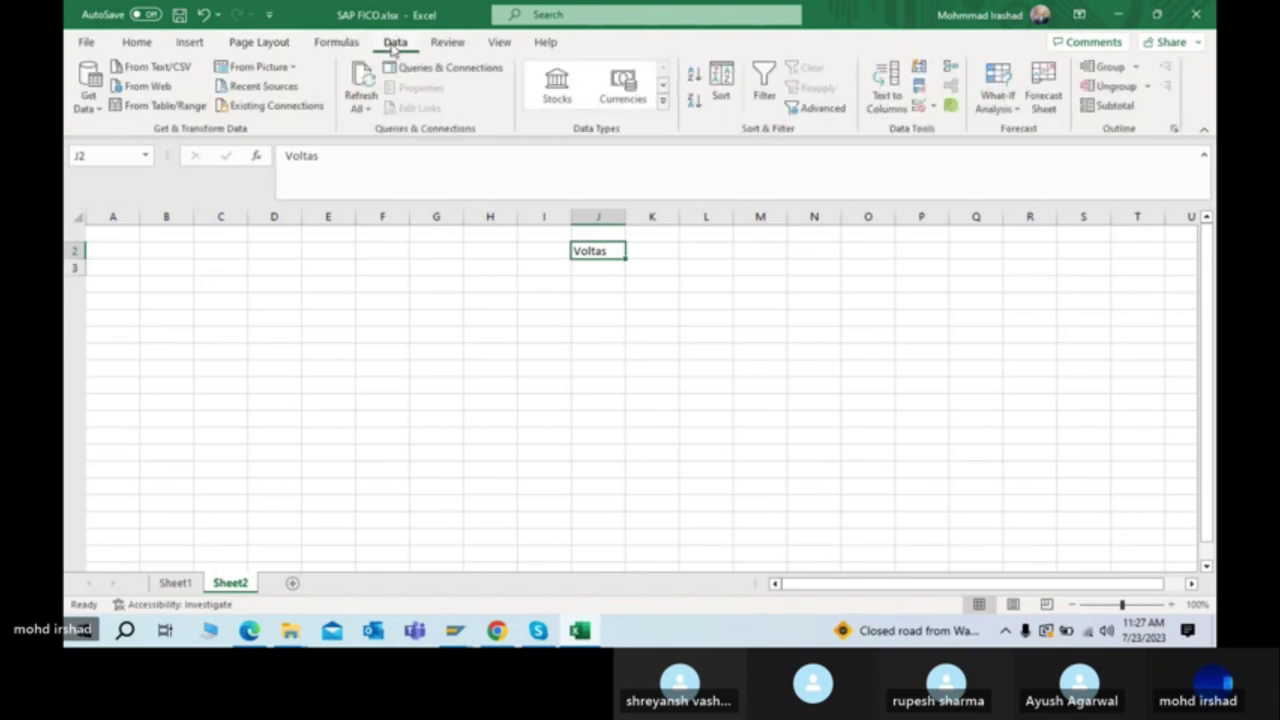
click(450, 45)
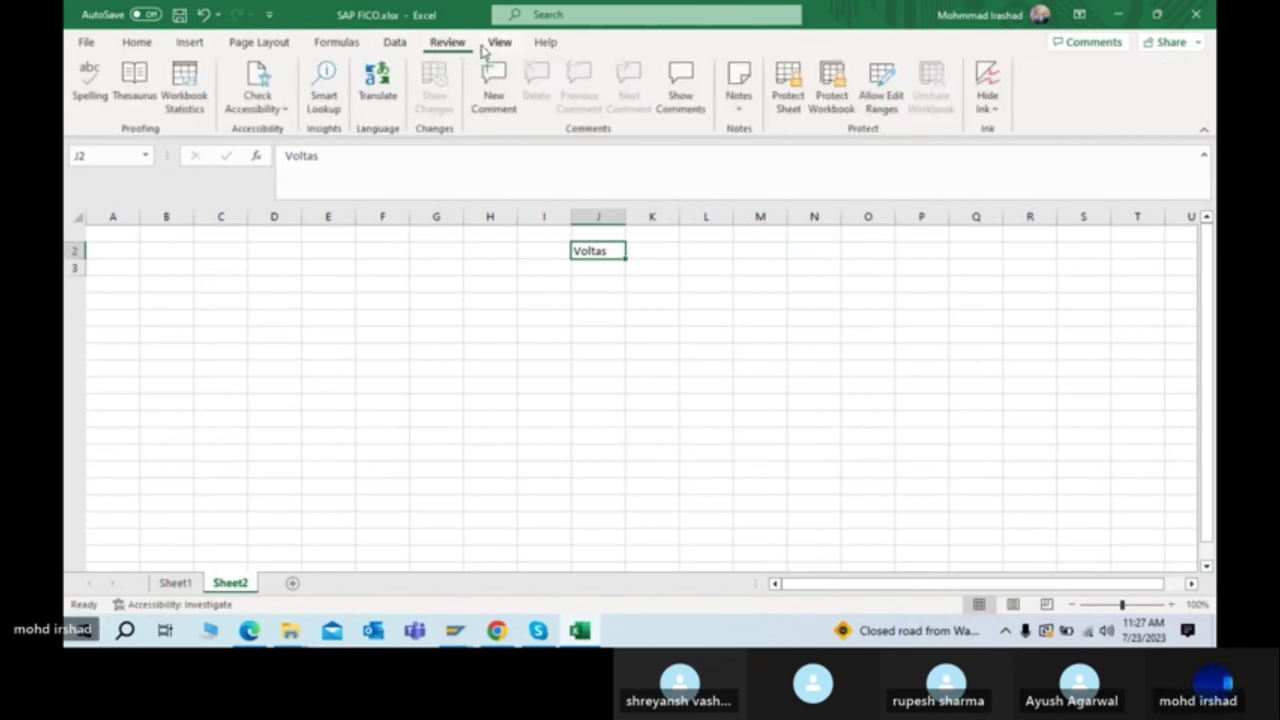
click(499, 45)
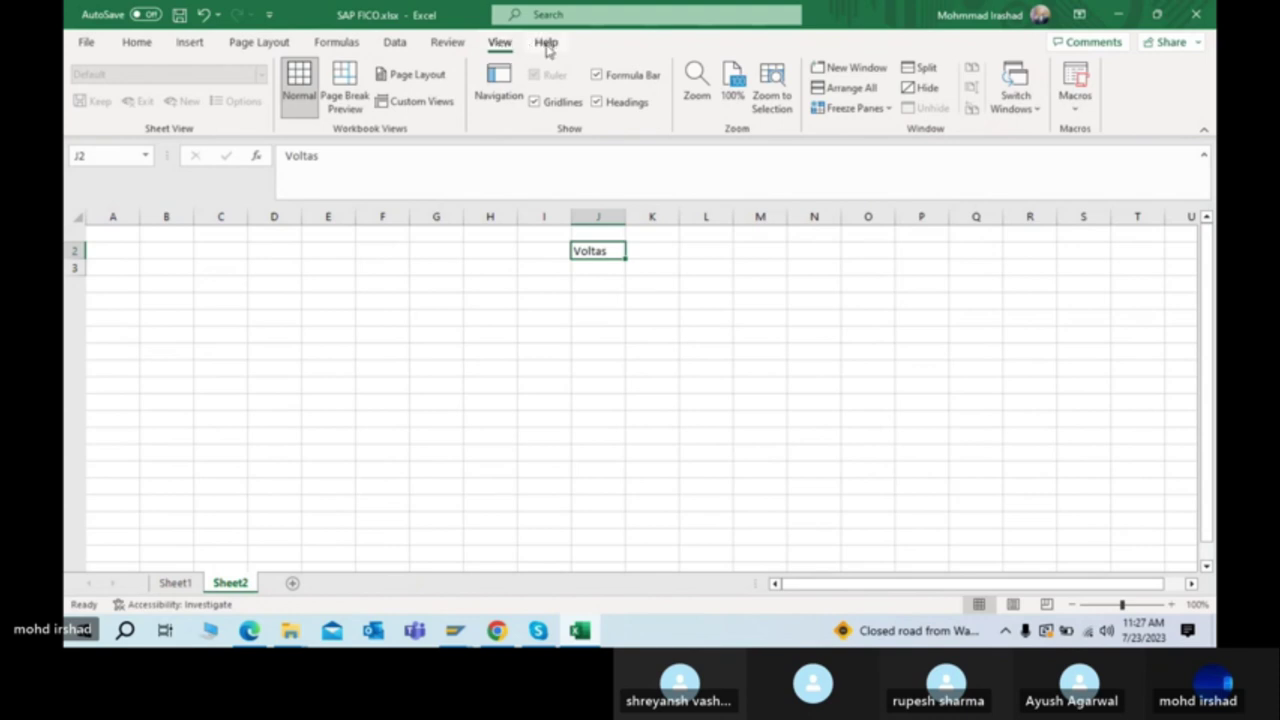
click(135, 45)
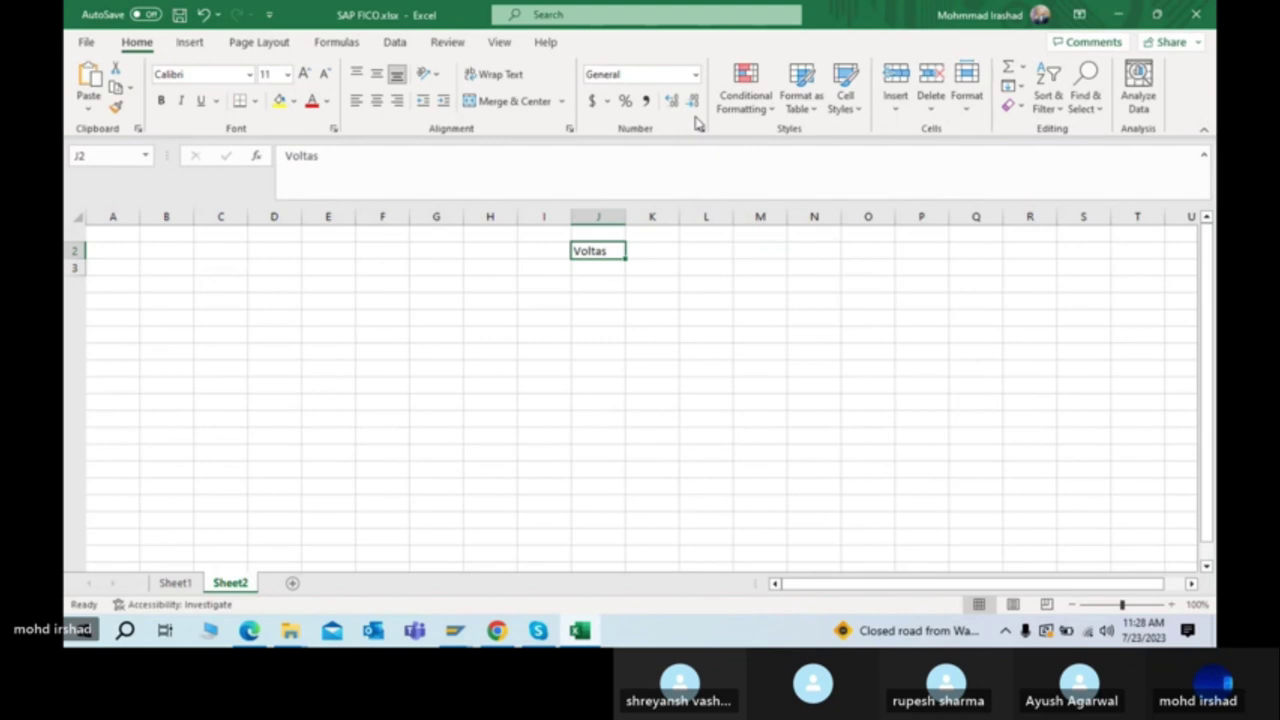
click(649, 295)
click(594, 256)
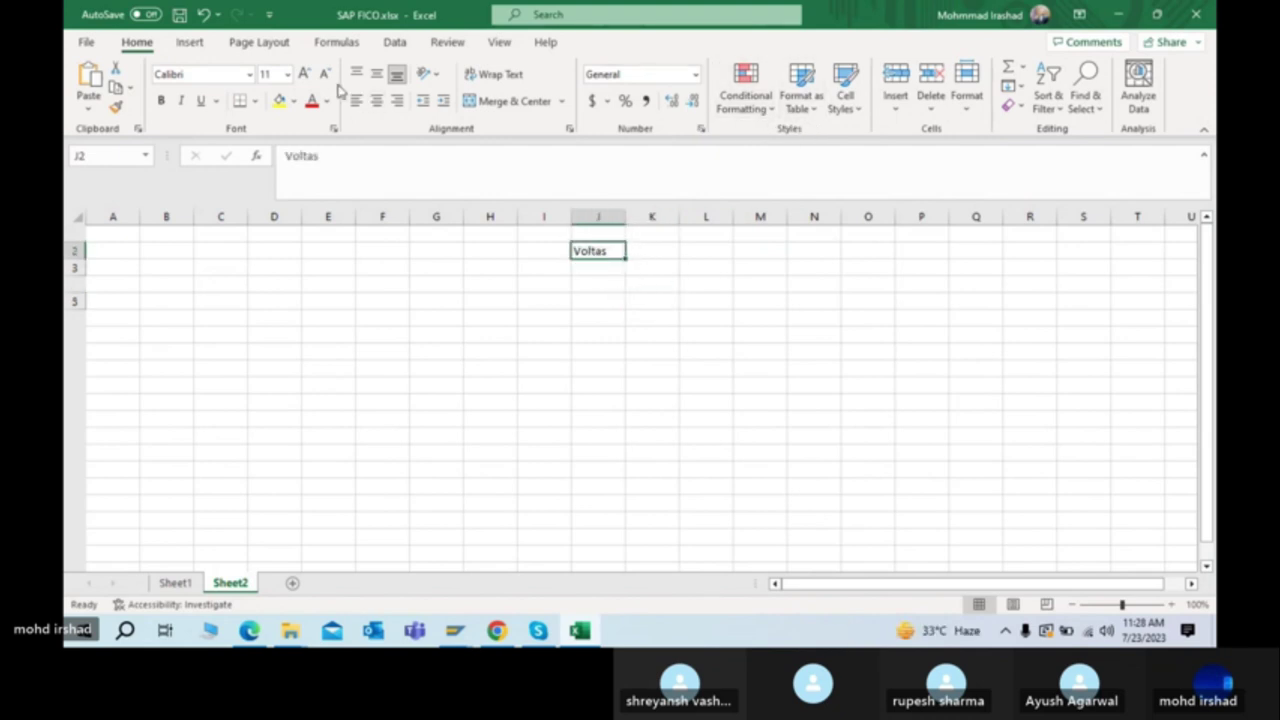
Step: Draw a downward arrow from J2 and a long horizontal line beneath it using Shapes
click(190, 43)
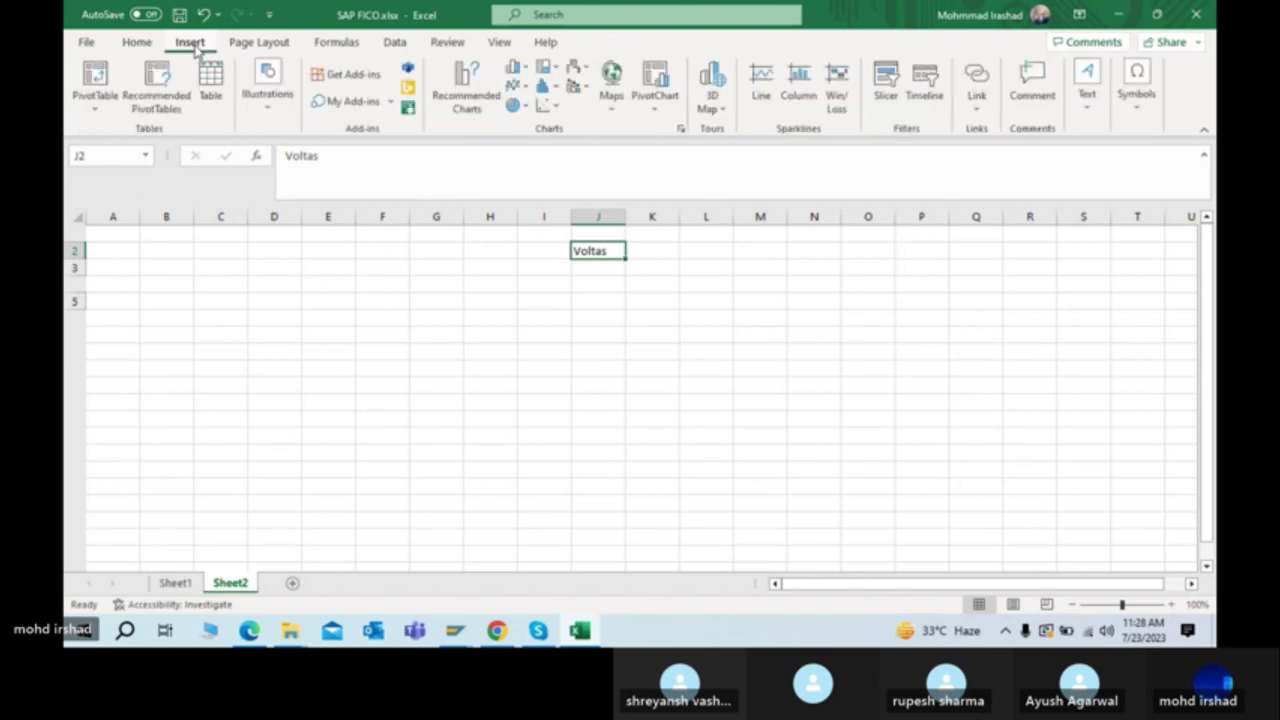
click(90, 112)
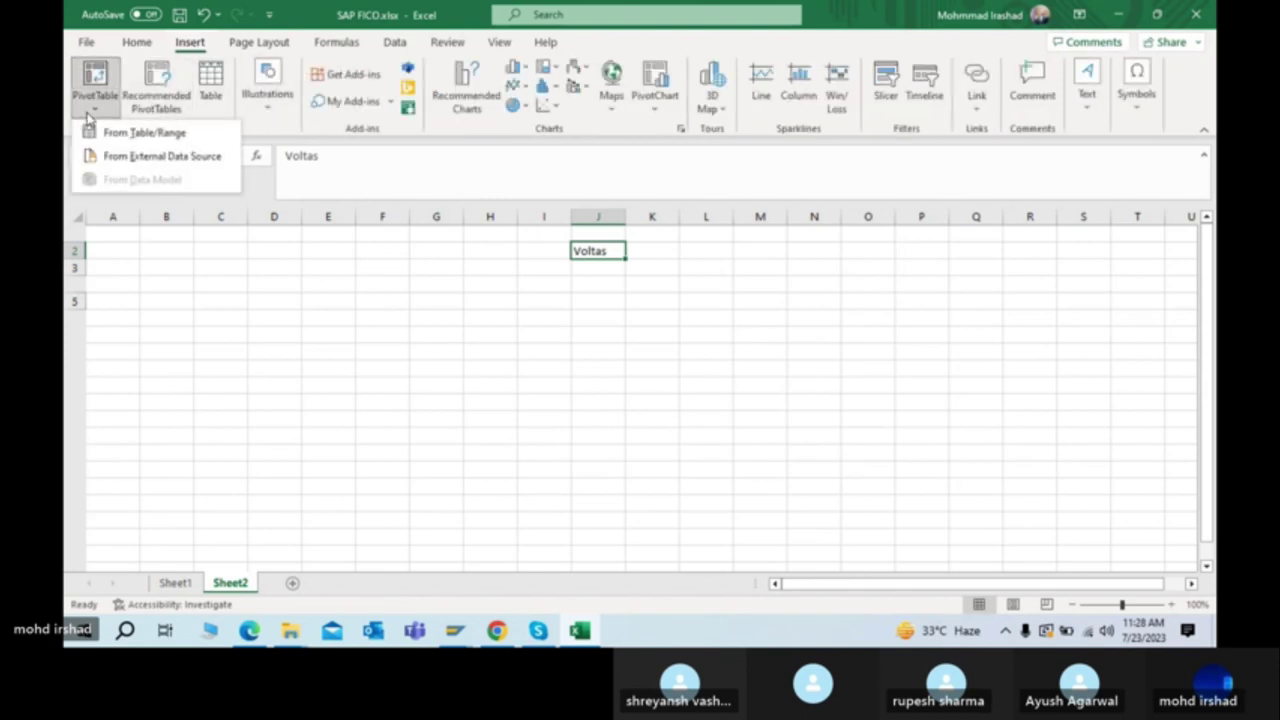
click(268, 112)
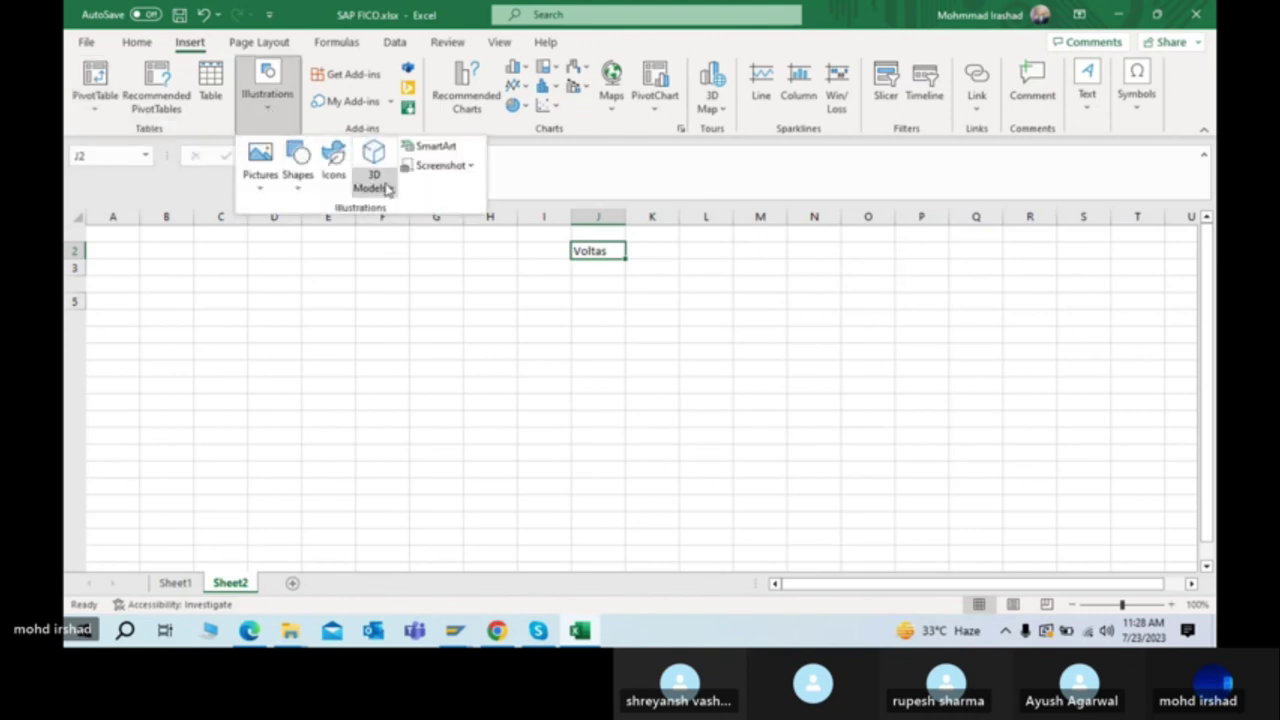
click(295, 186)
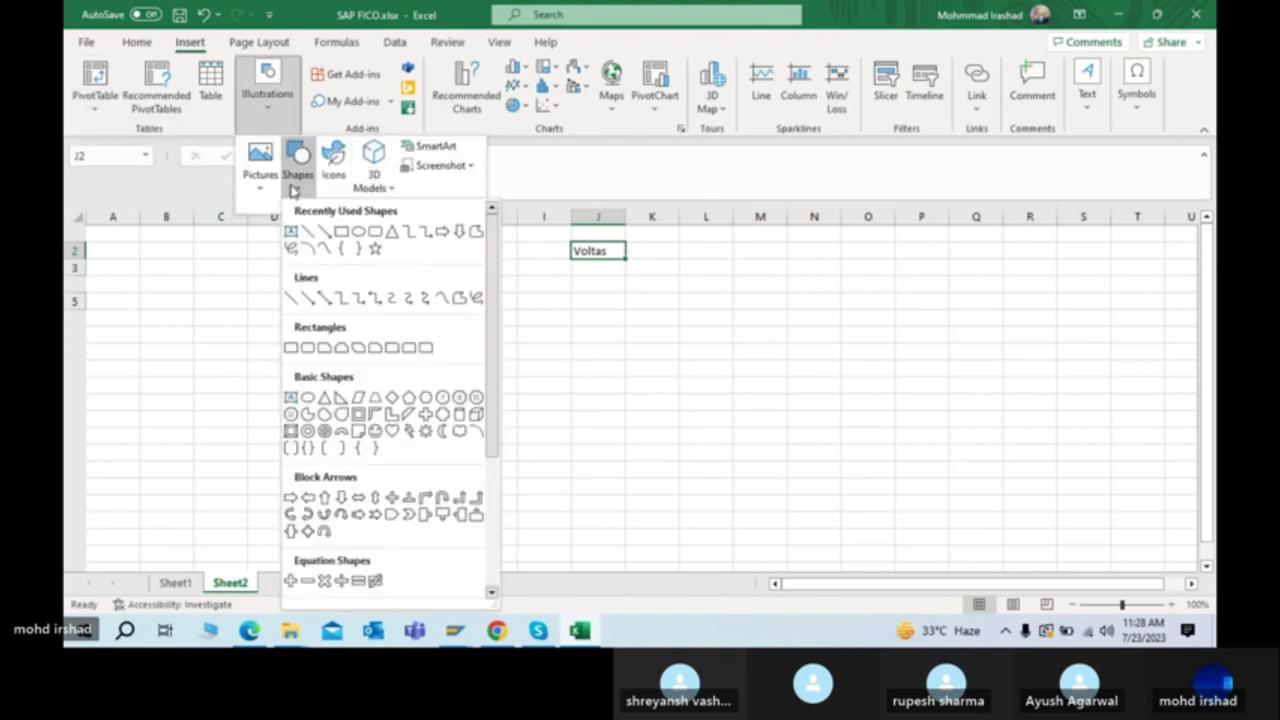
click(325, 231)
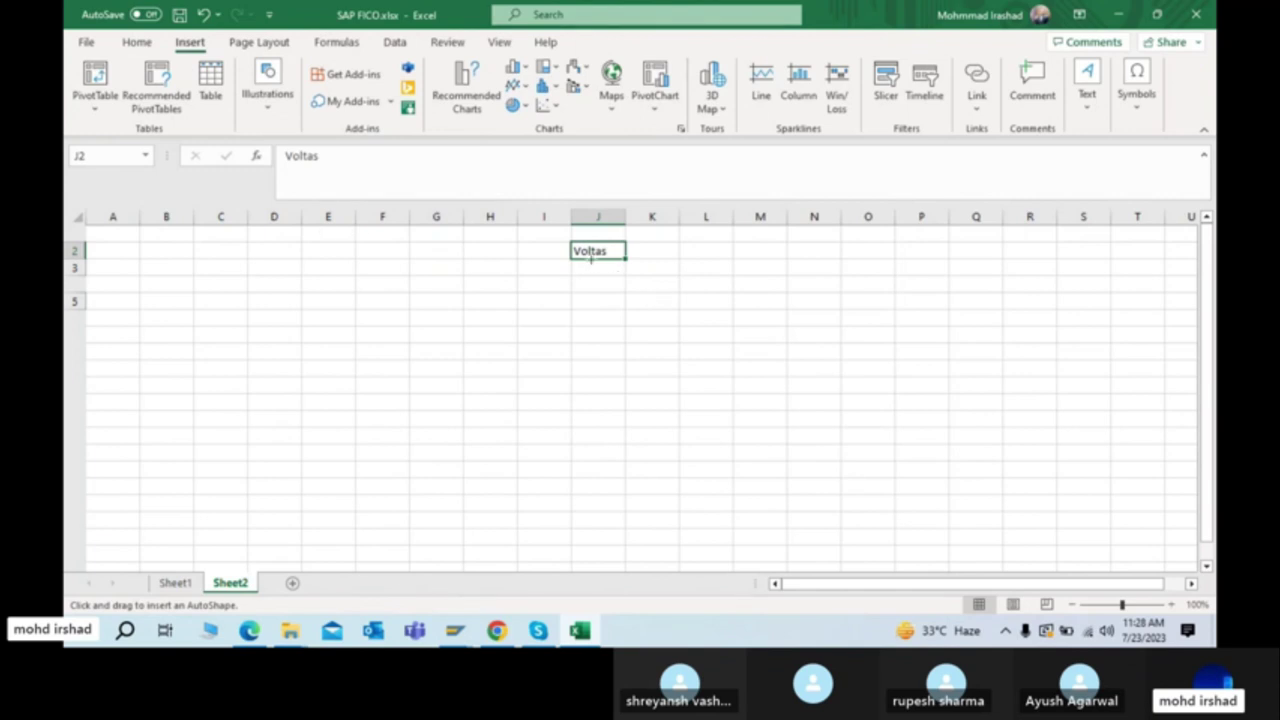
drag(590, 258, 590, 325)
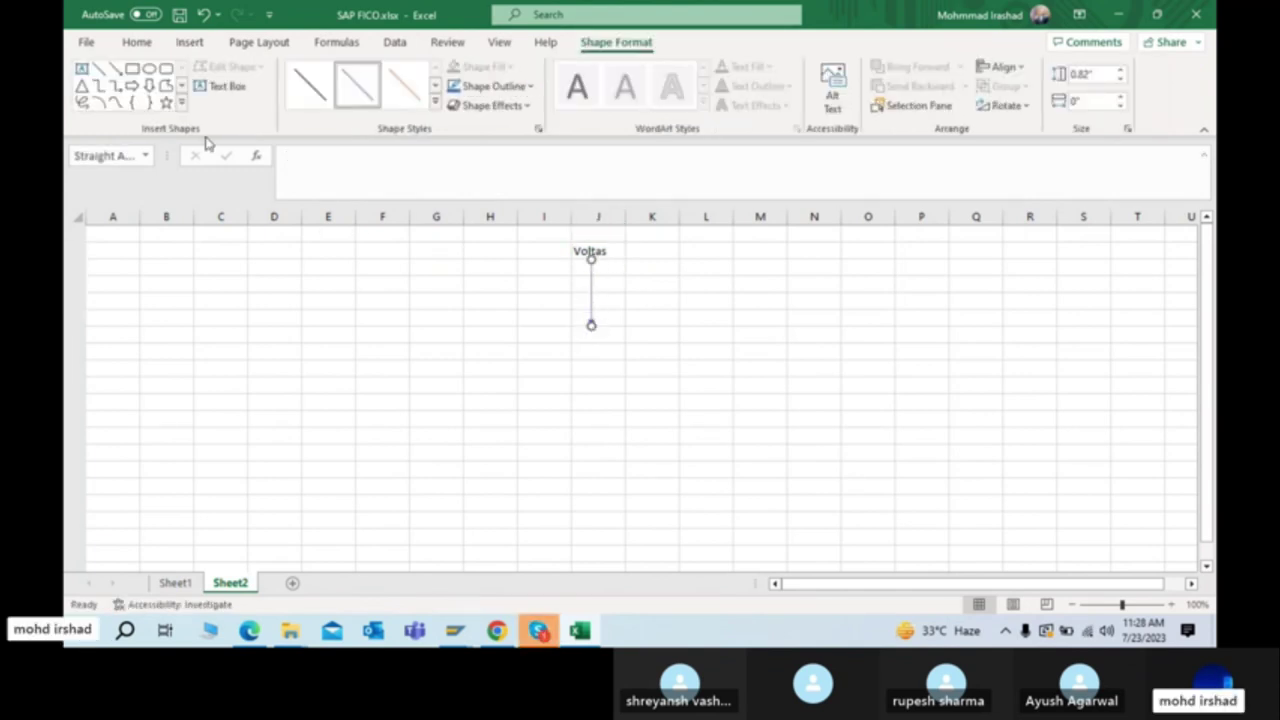
click(99, 67)
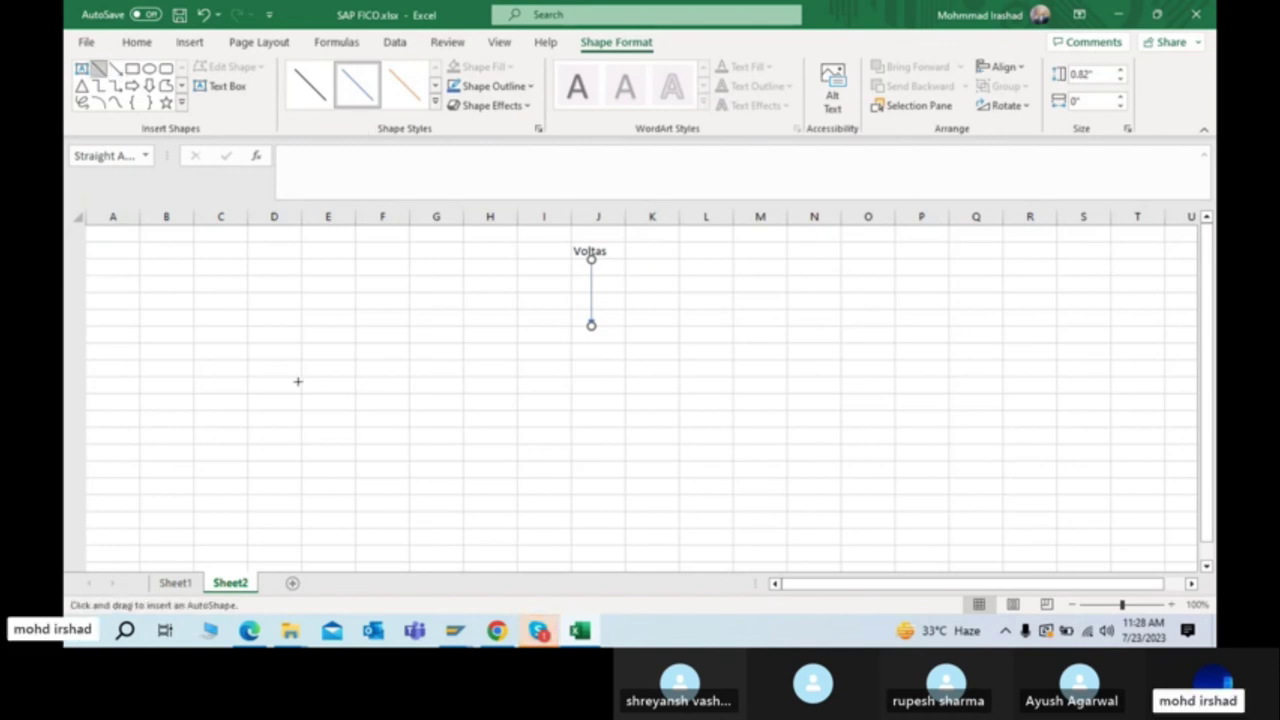
drag(251, 328, 954, 325)
click(667, 364)
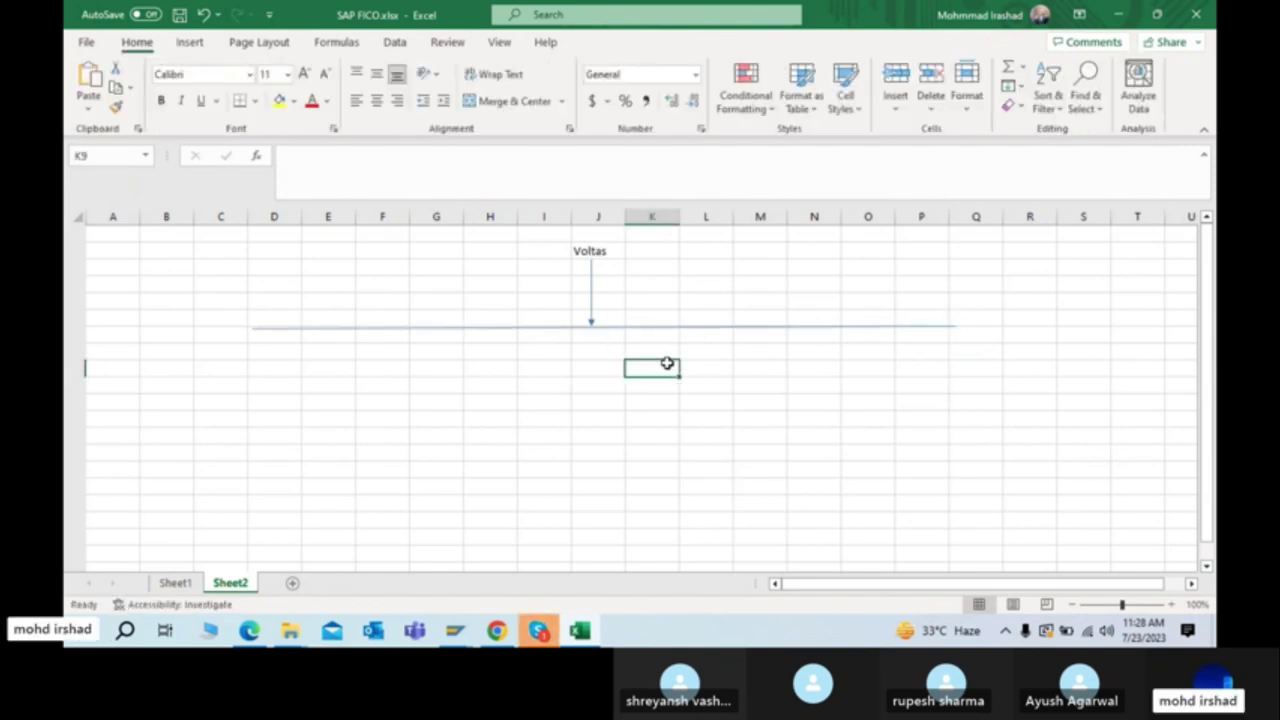
click(604, 252)
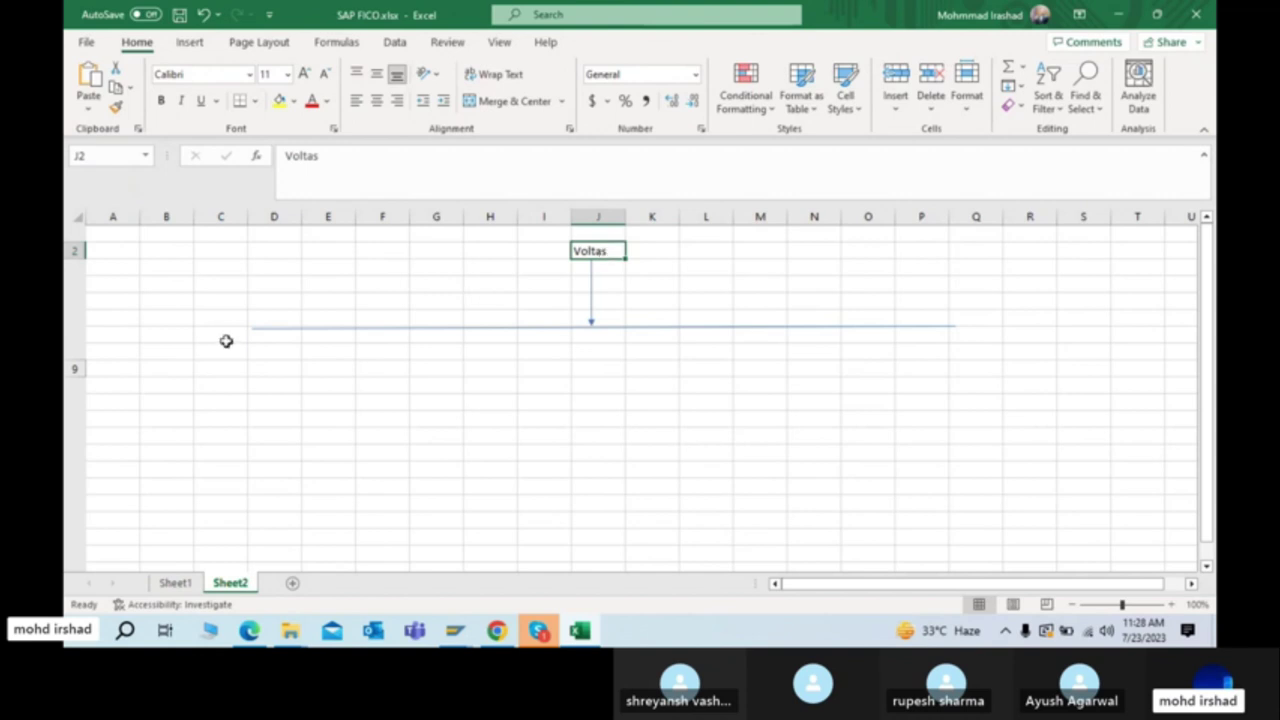
click(268, 330)
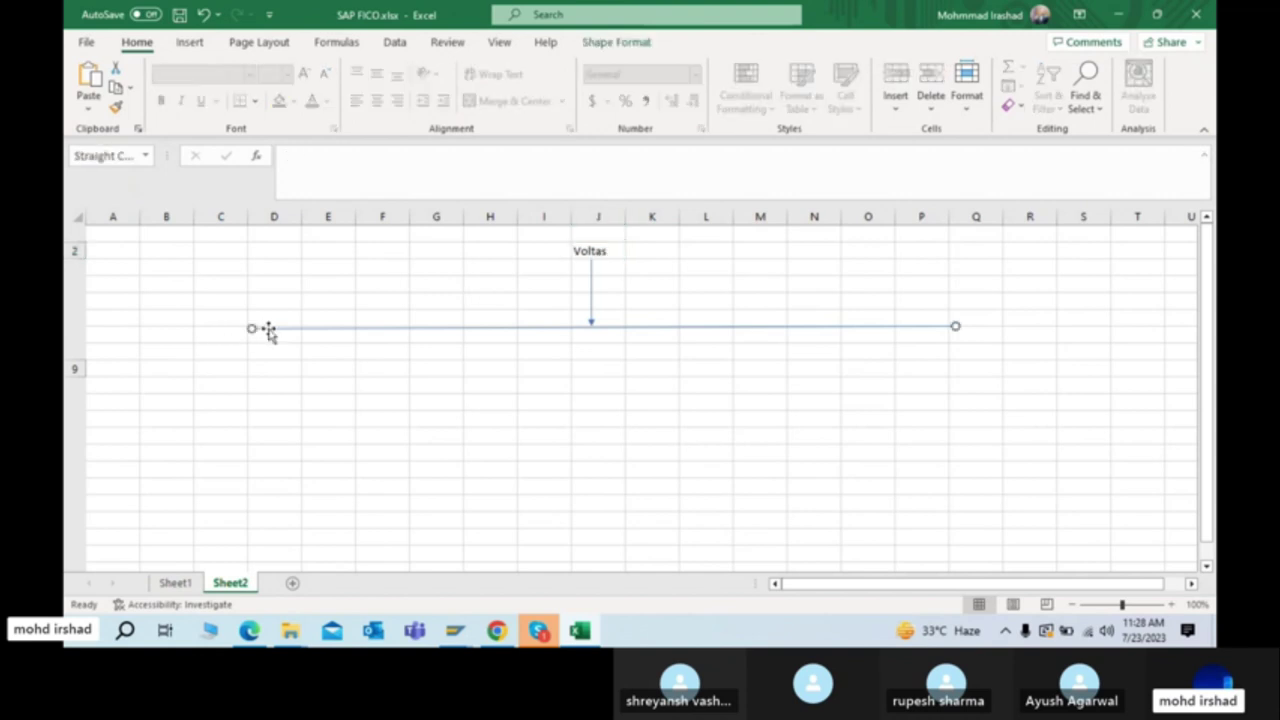
click(604, 252)
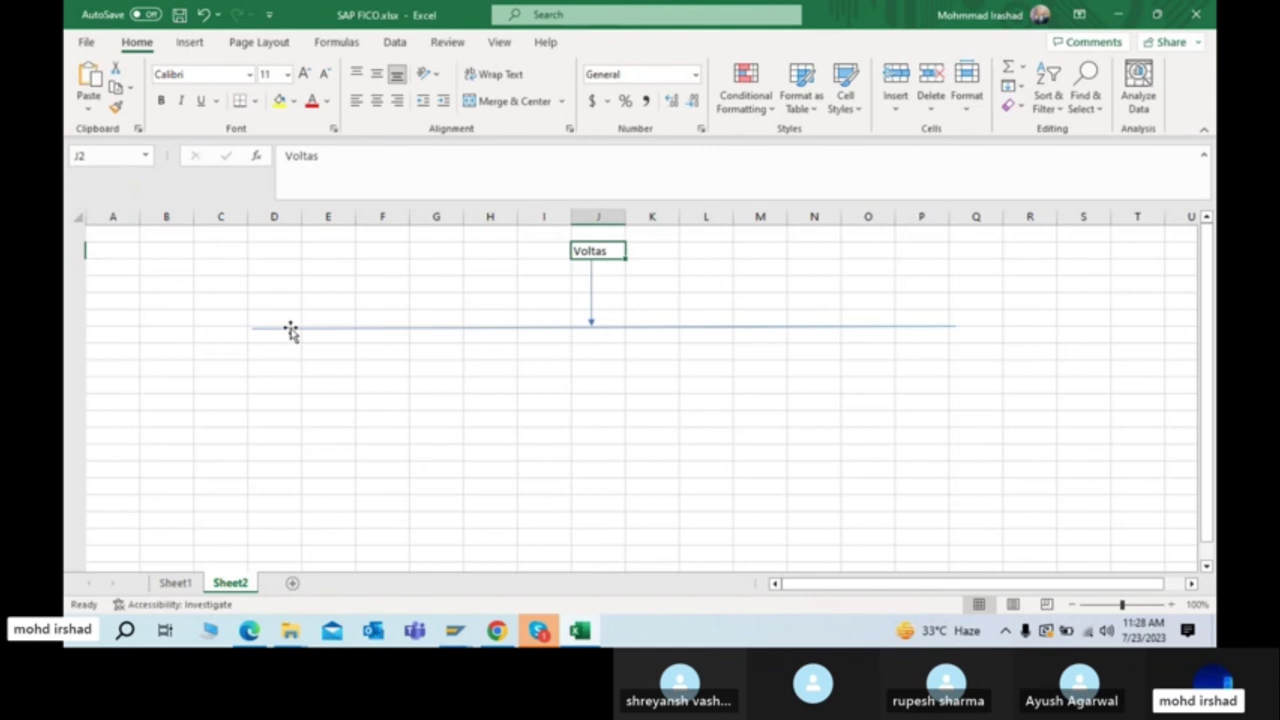
Step: Enter the label Voltas AC in cell D8
click(256, 356)
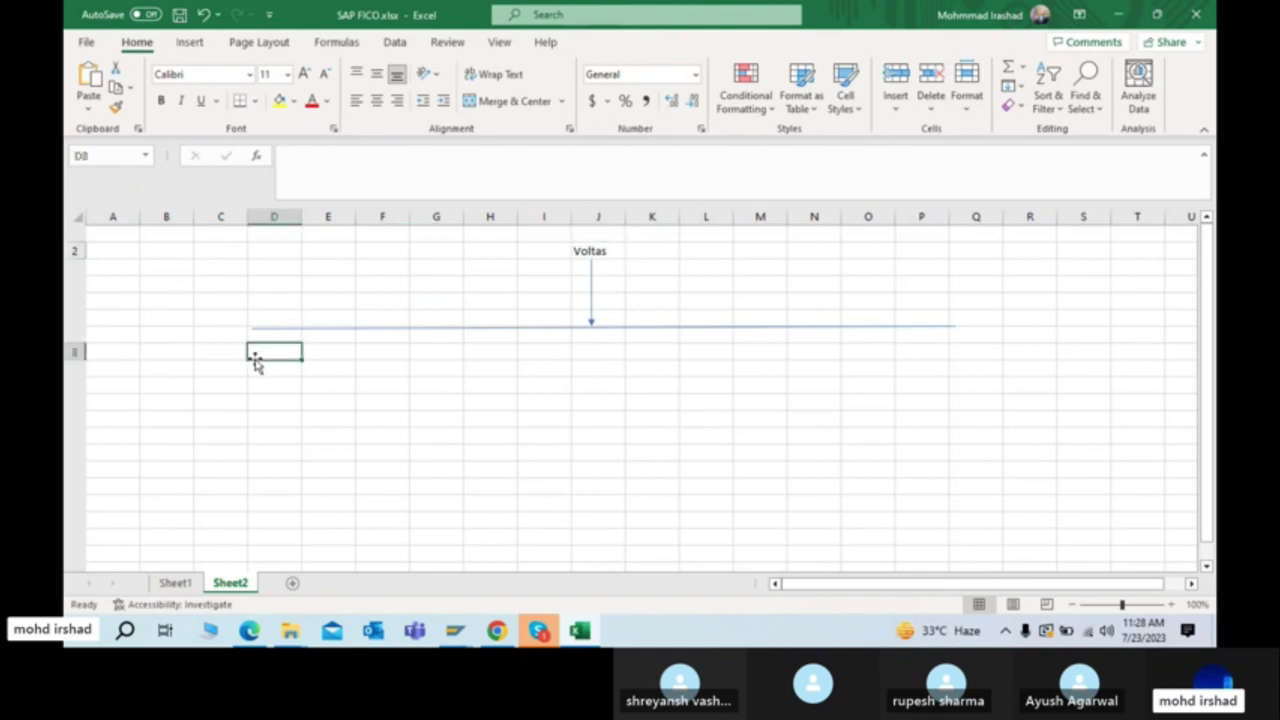
text(Vol)
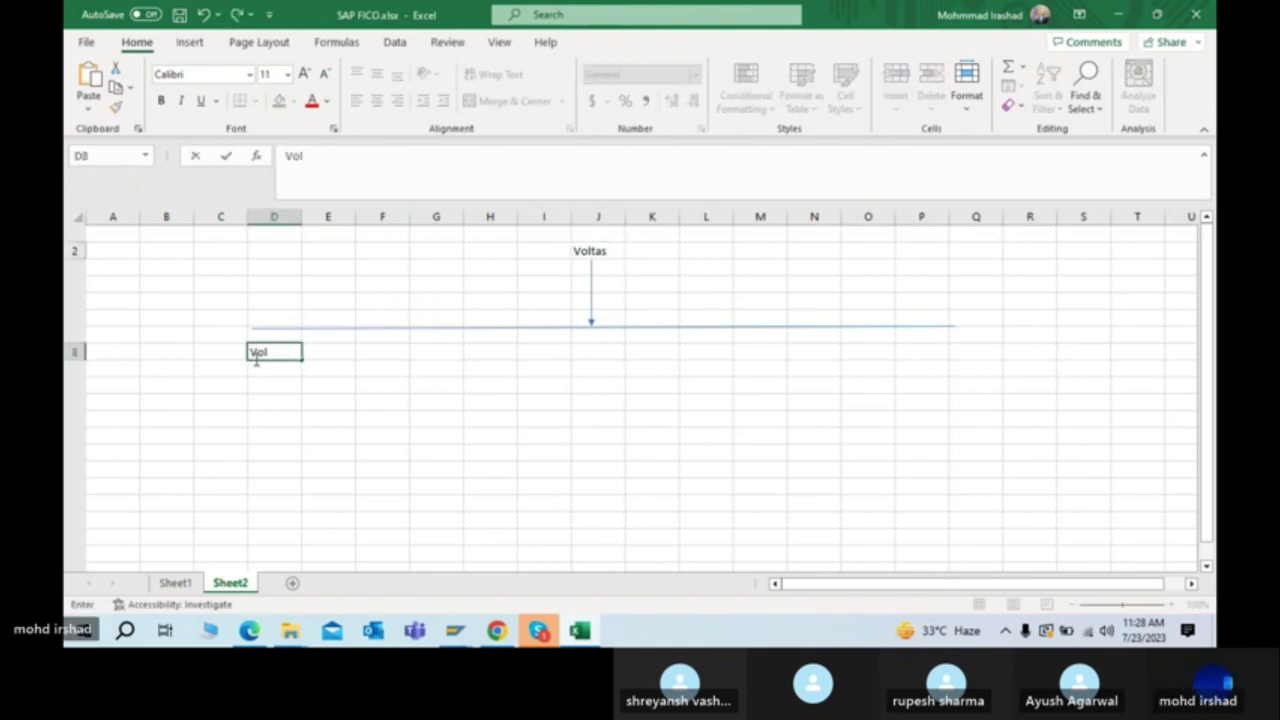
text(tas AC)
key(Right)
key(Right)
key(Right)
key(Right)
key(Right)
key(Right)
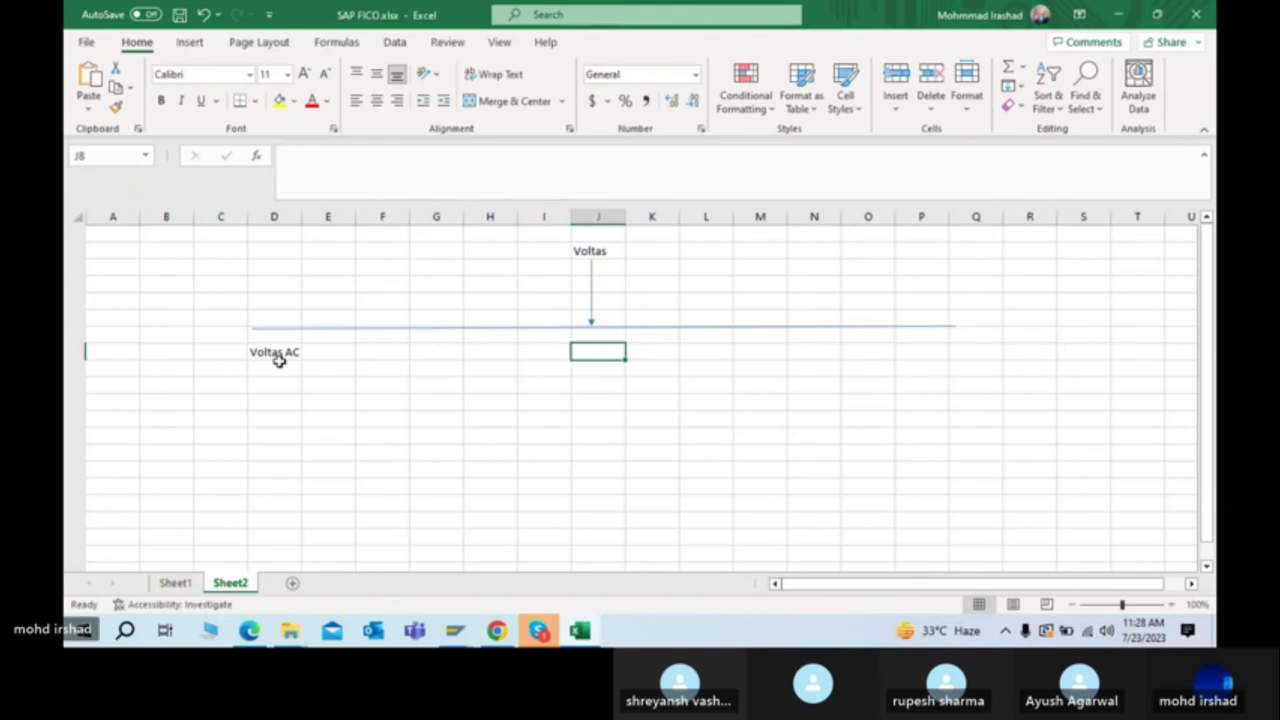
click(268, 360)
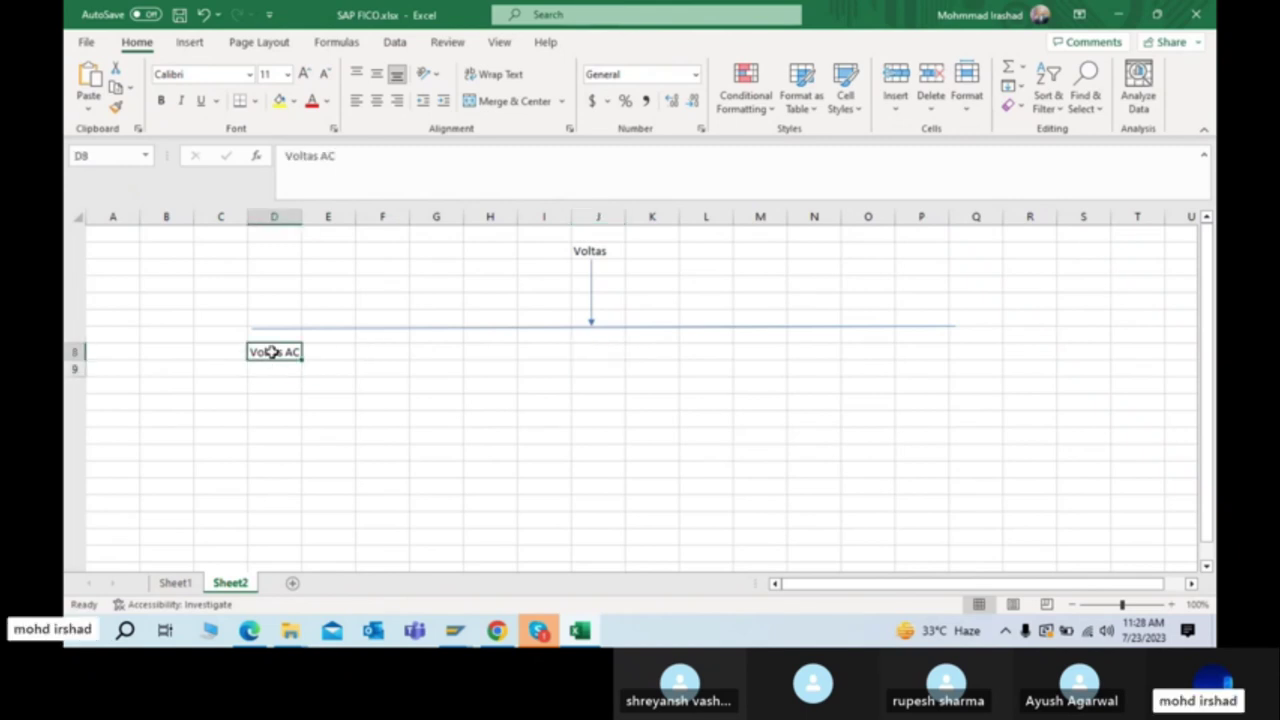
Step: Replace the J2 heading Voltas with TATA
click(588, 251)
key(Delete)
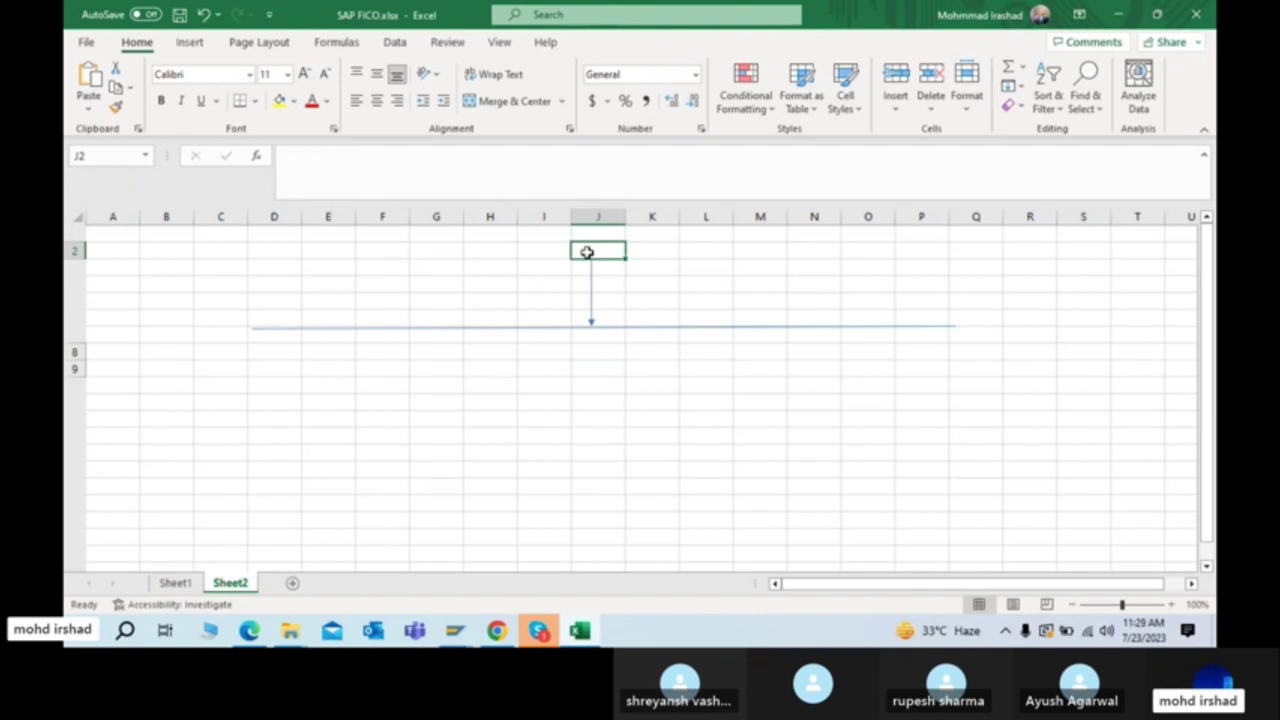
text(TAT)
key(Return)
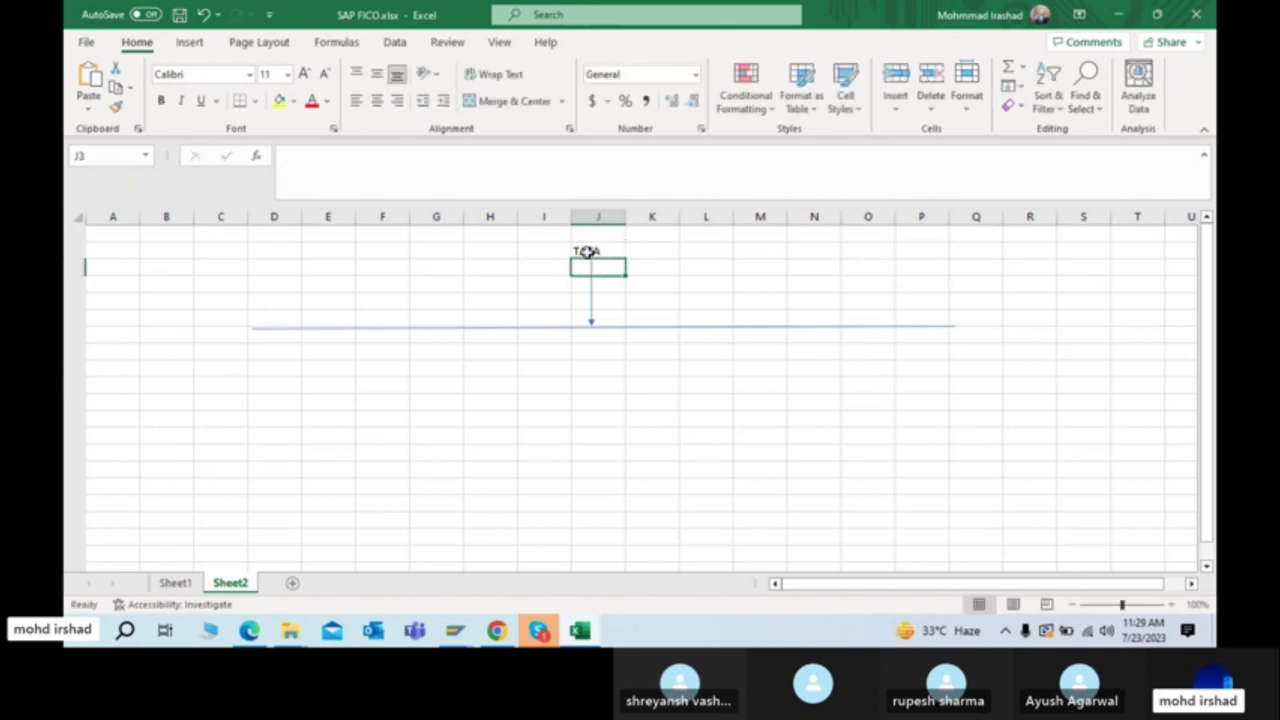
click(538, 630)
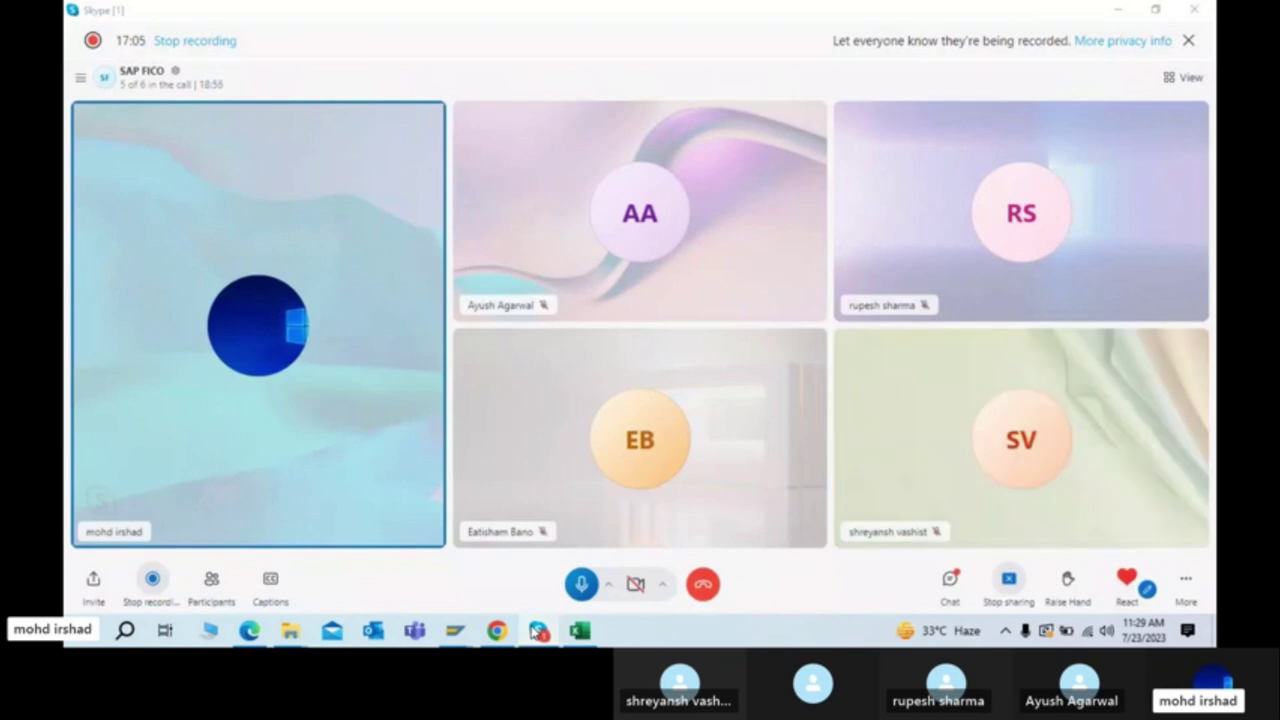
click(579, 630)
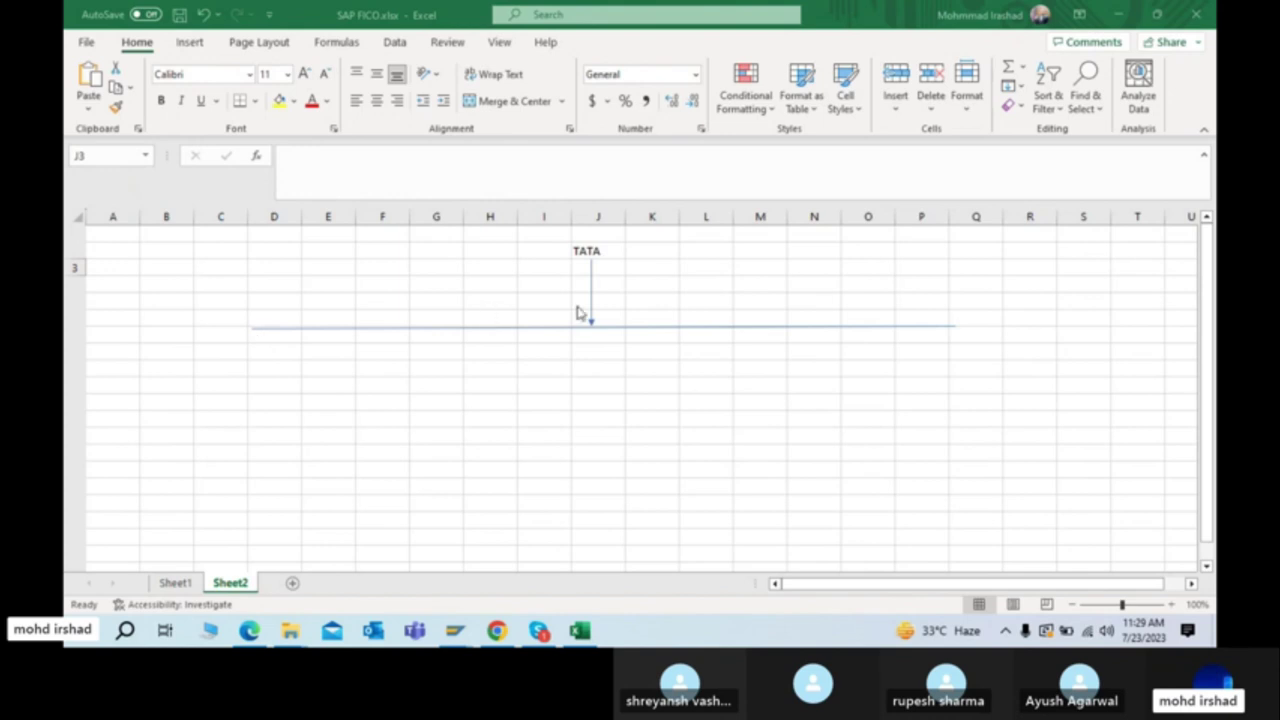
click(600, 262)
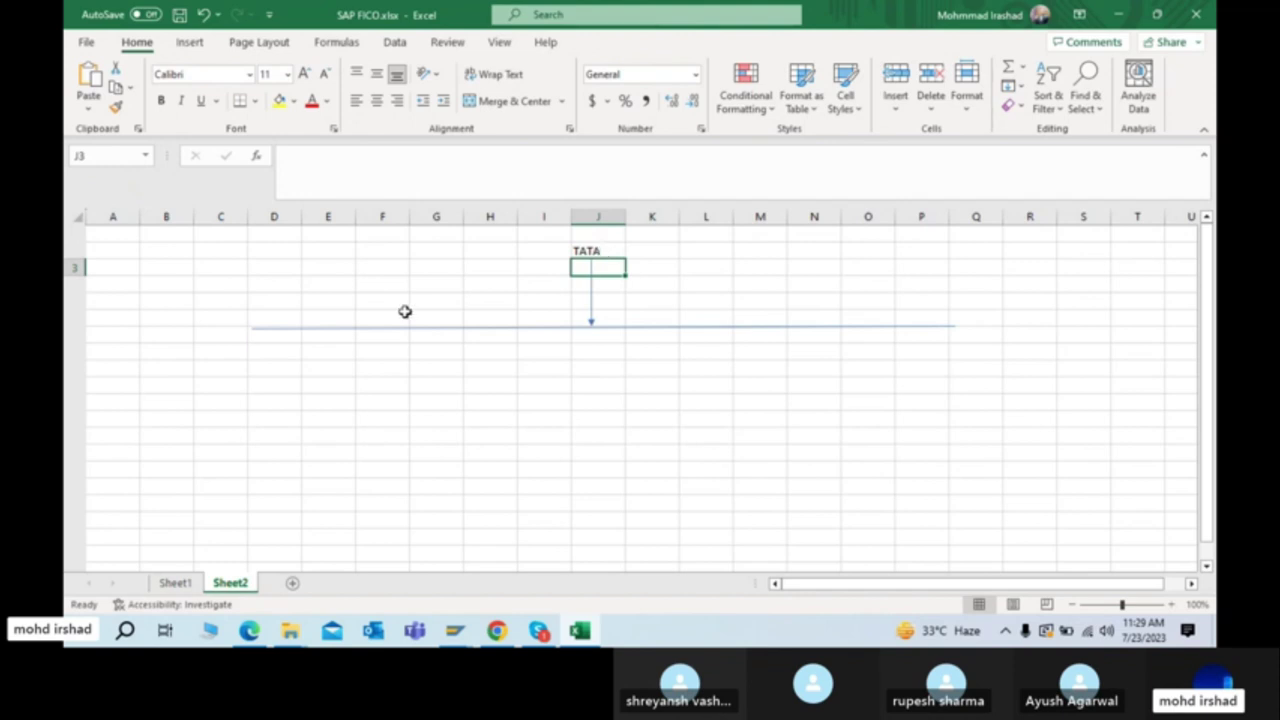
click(251, 332)
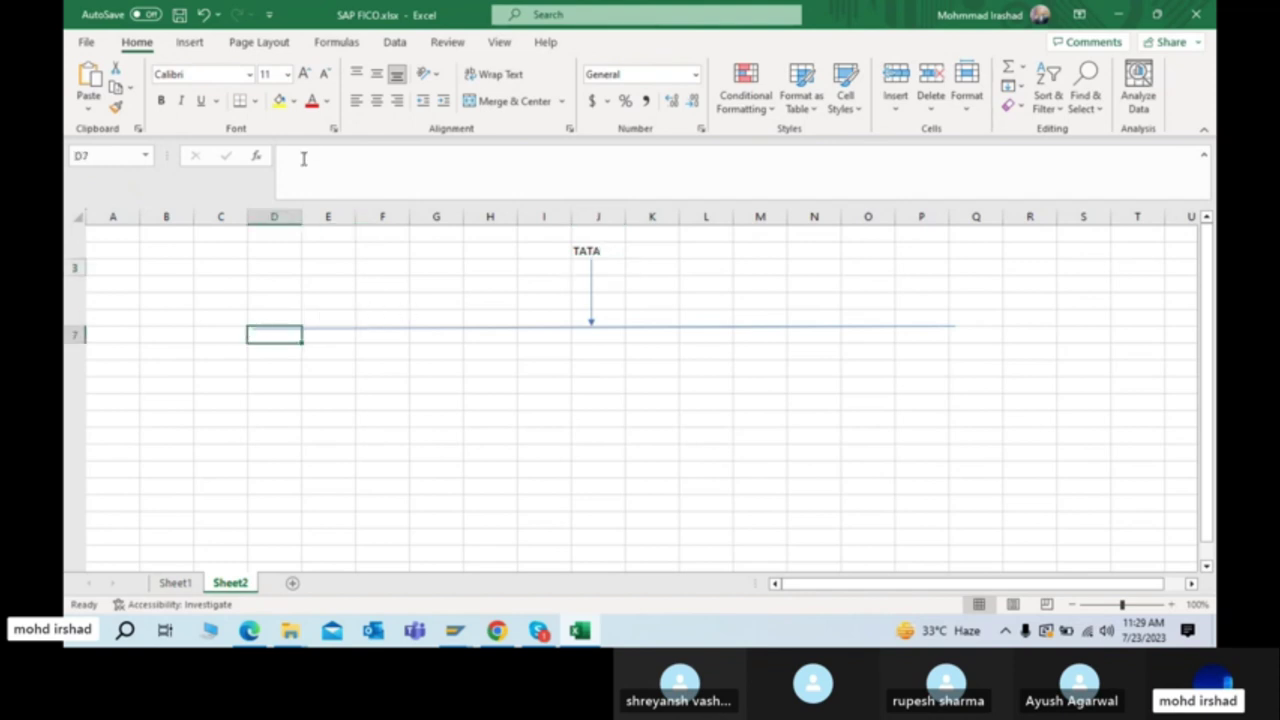
Step: Paste a copy of the vertical arrow at D7, the horizontal line's left end
click(189, 42)
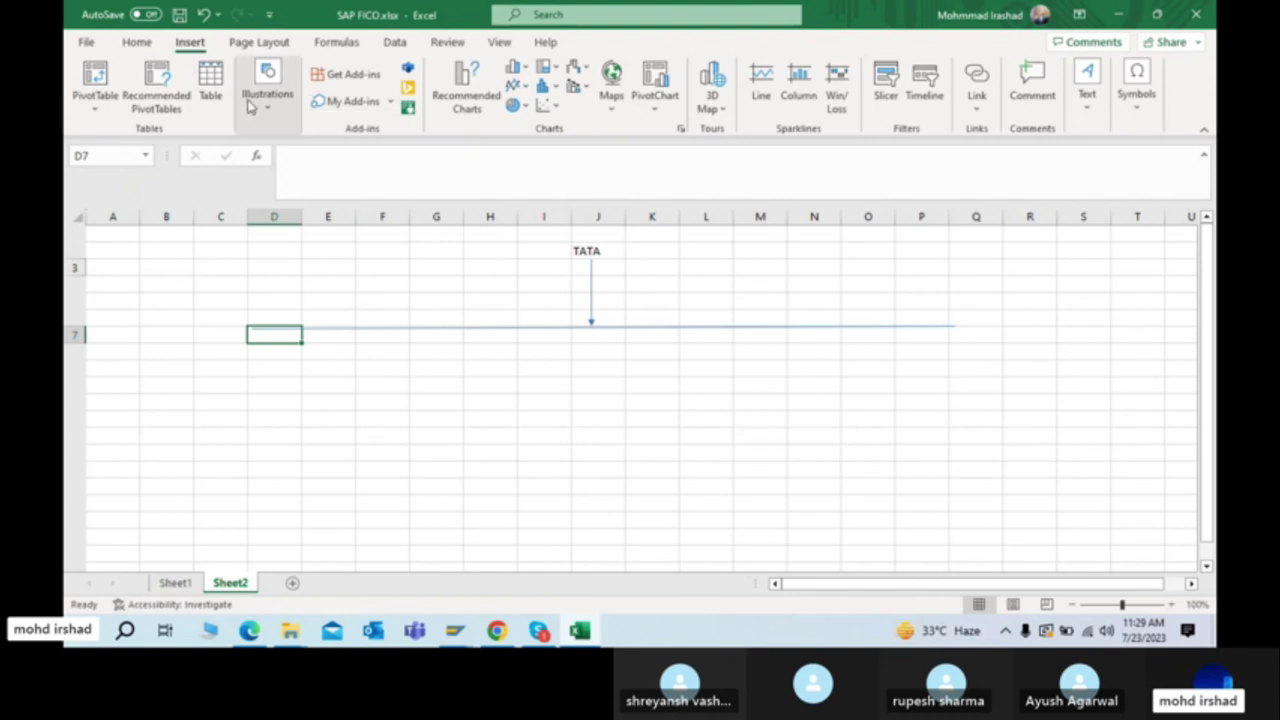
click(590, 275)
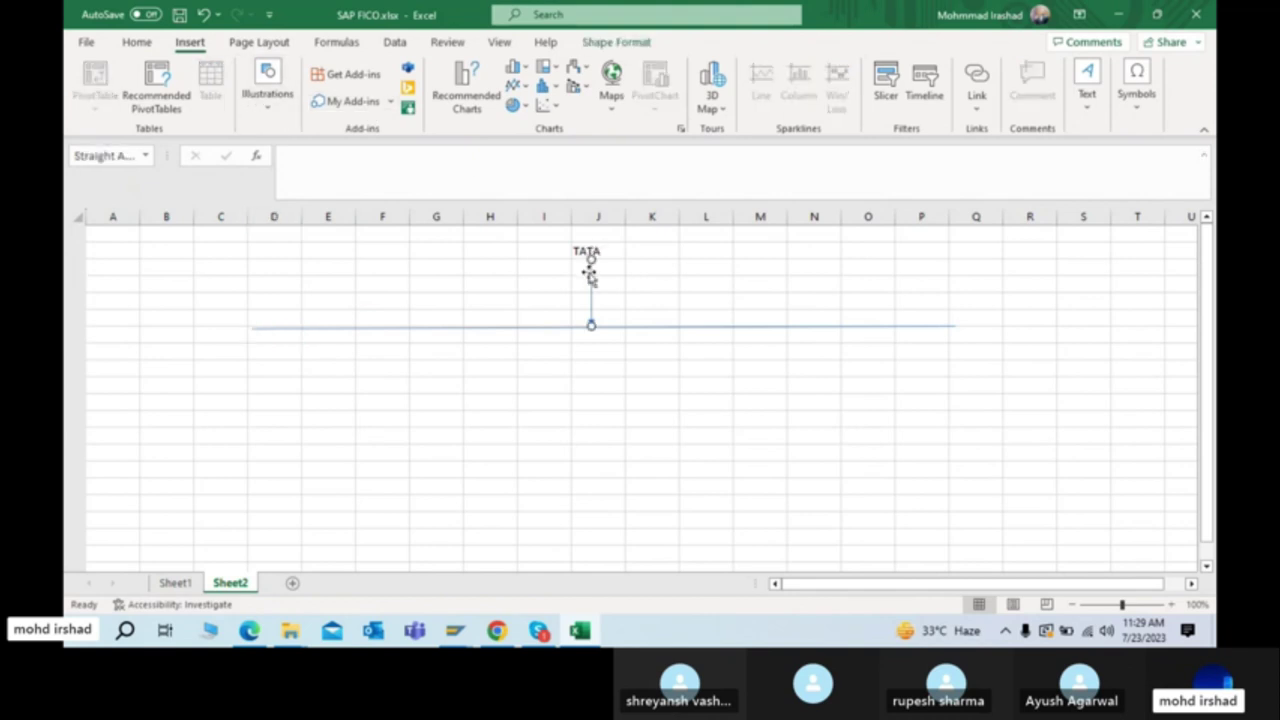
click(266, 336)
key(ctrl+v)
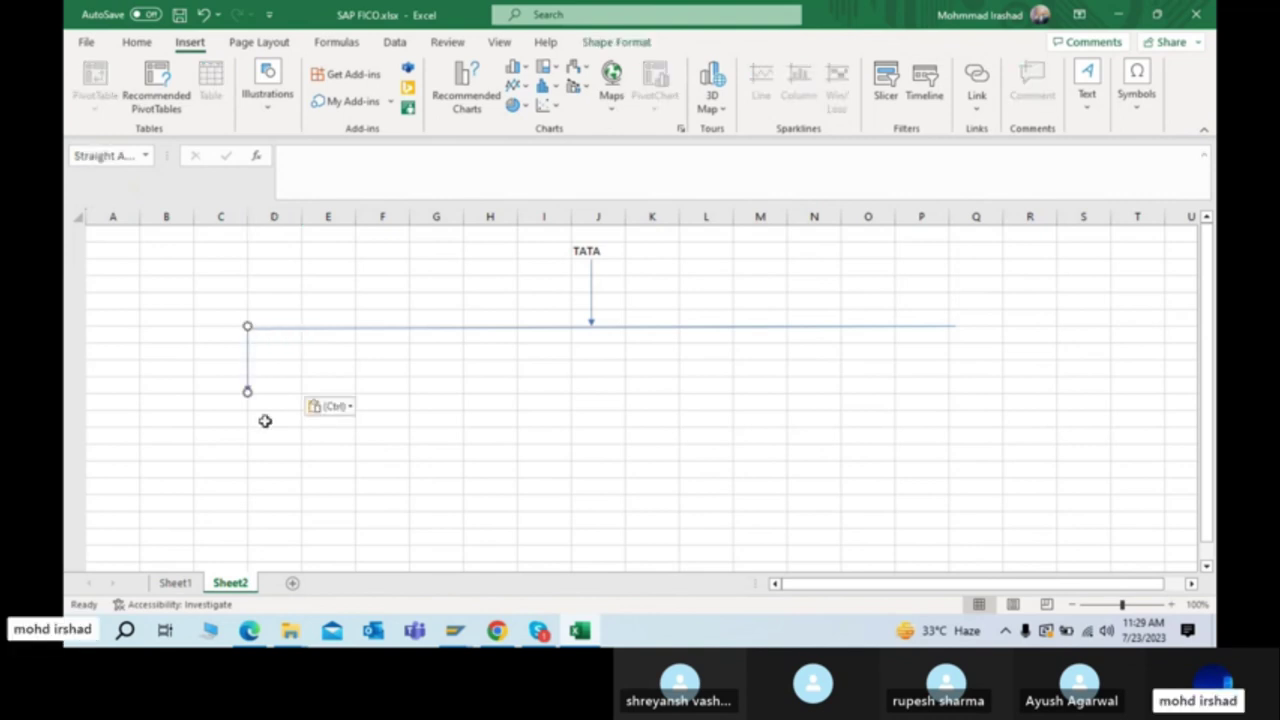
click(251, 413)
Step: Type TATA STEEL in cell D11
click(256, 403)
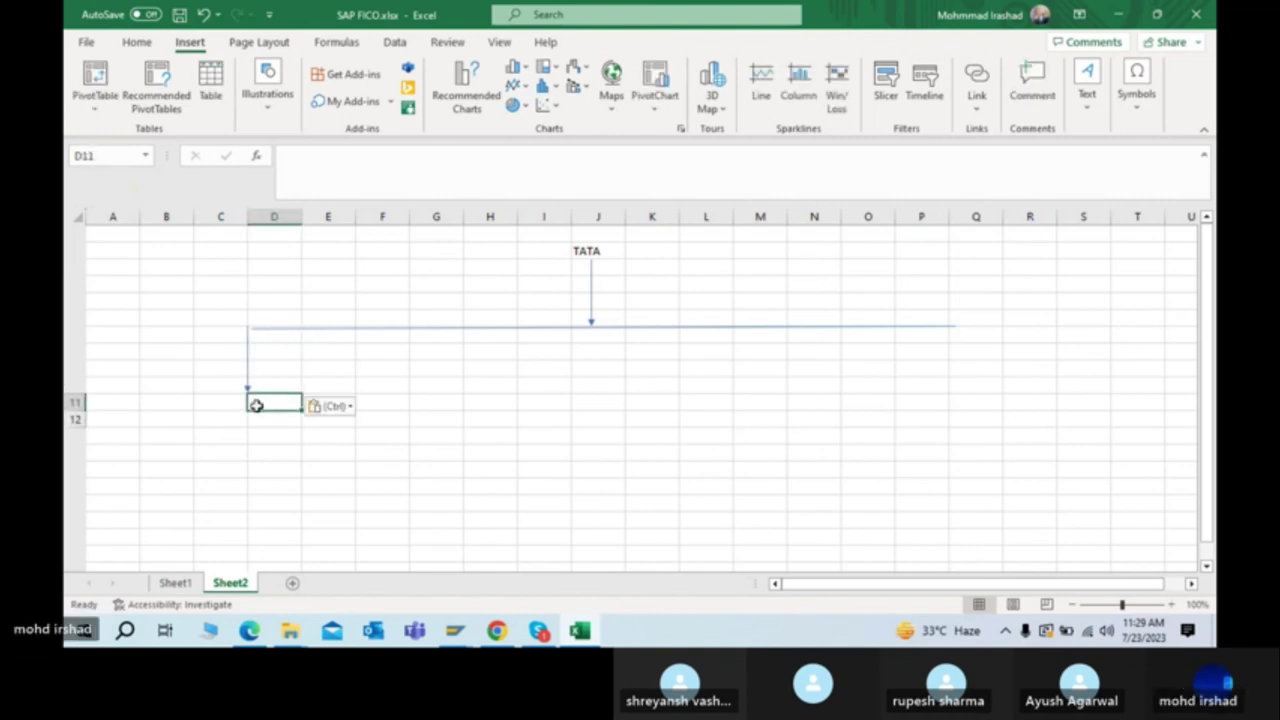
text(TATA STEEL)
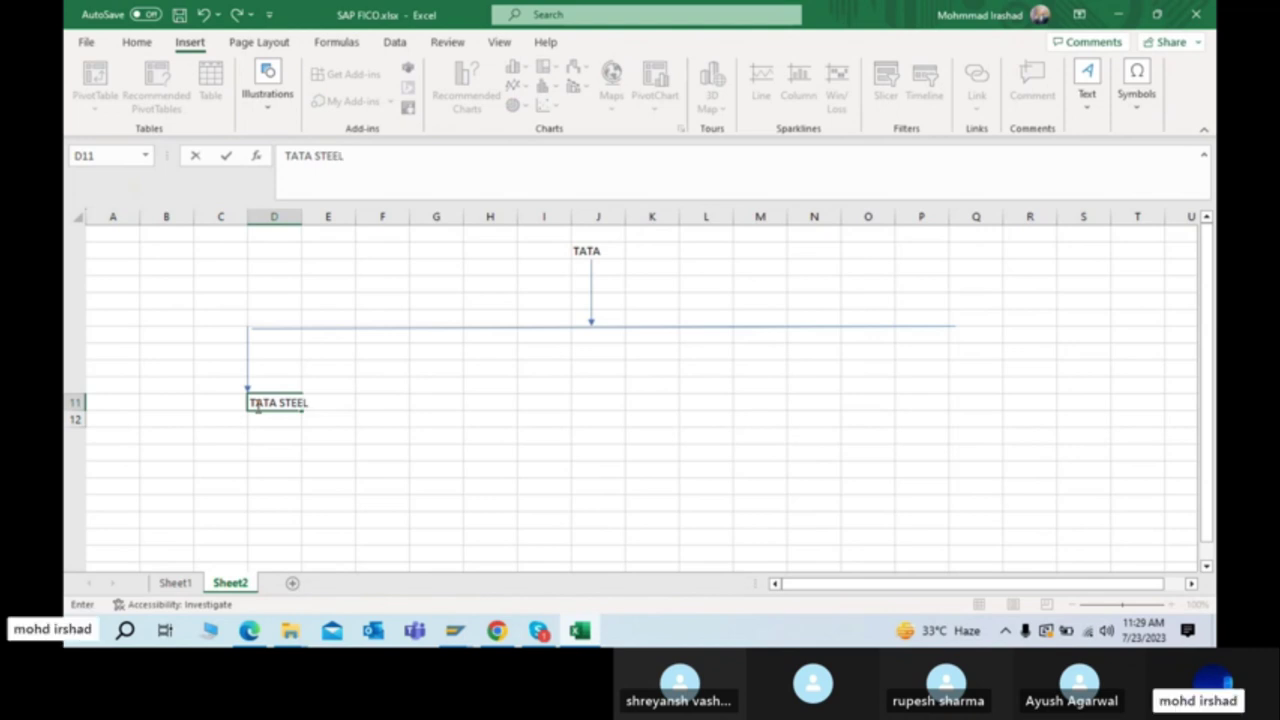
key(Tab)
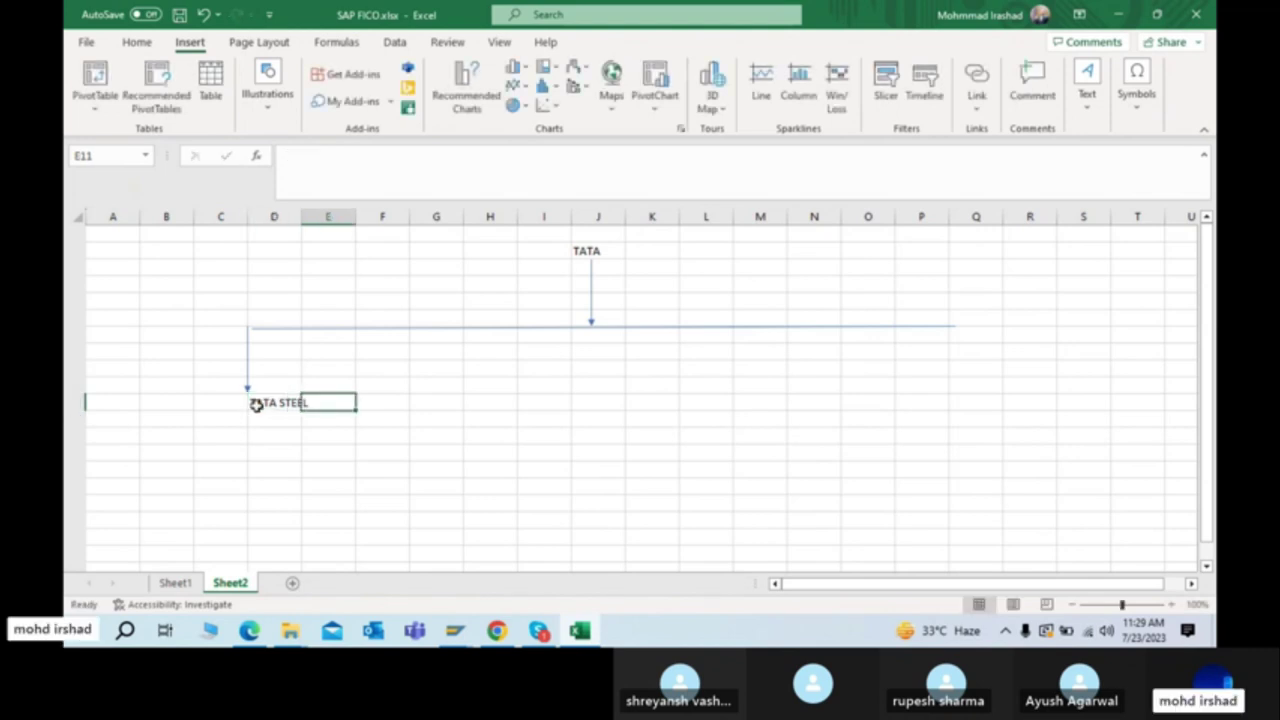
key(Right)
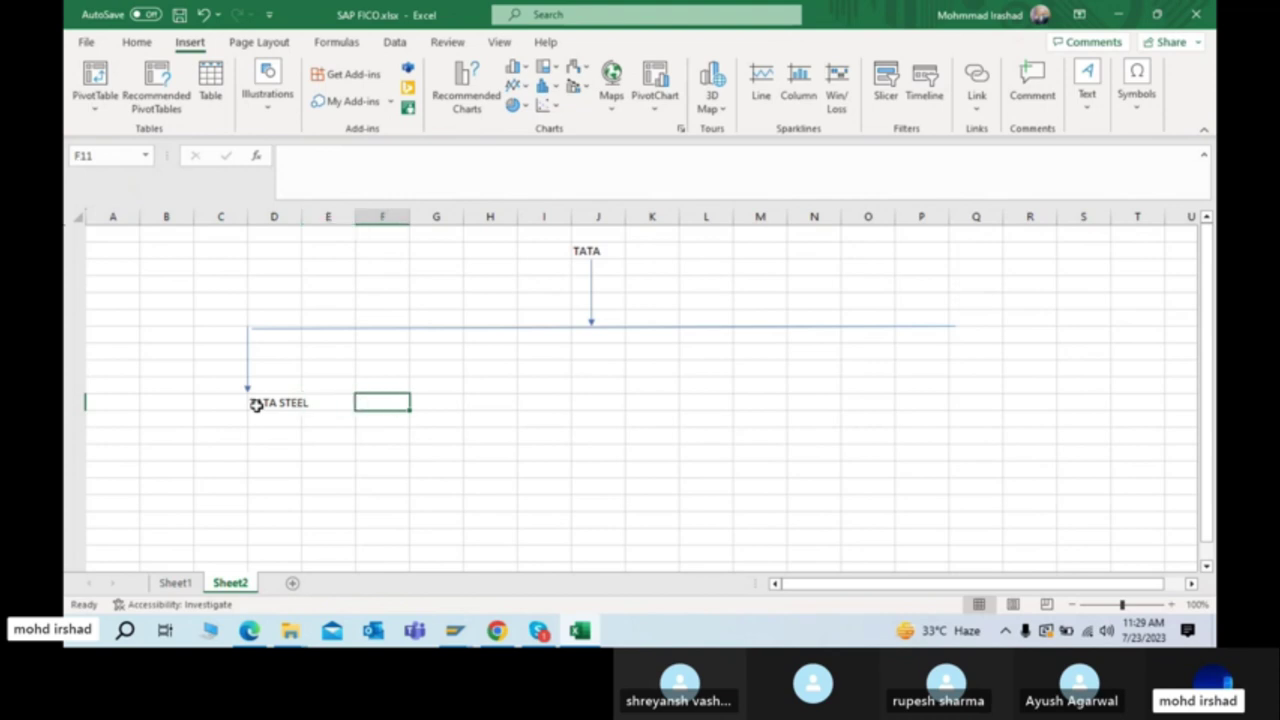
key(Right)
key(Up)
key(Up)
key(Down)
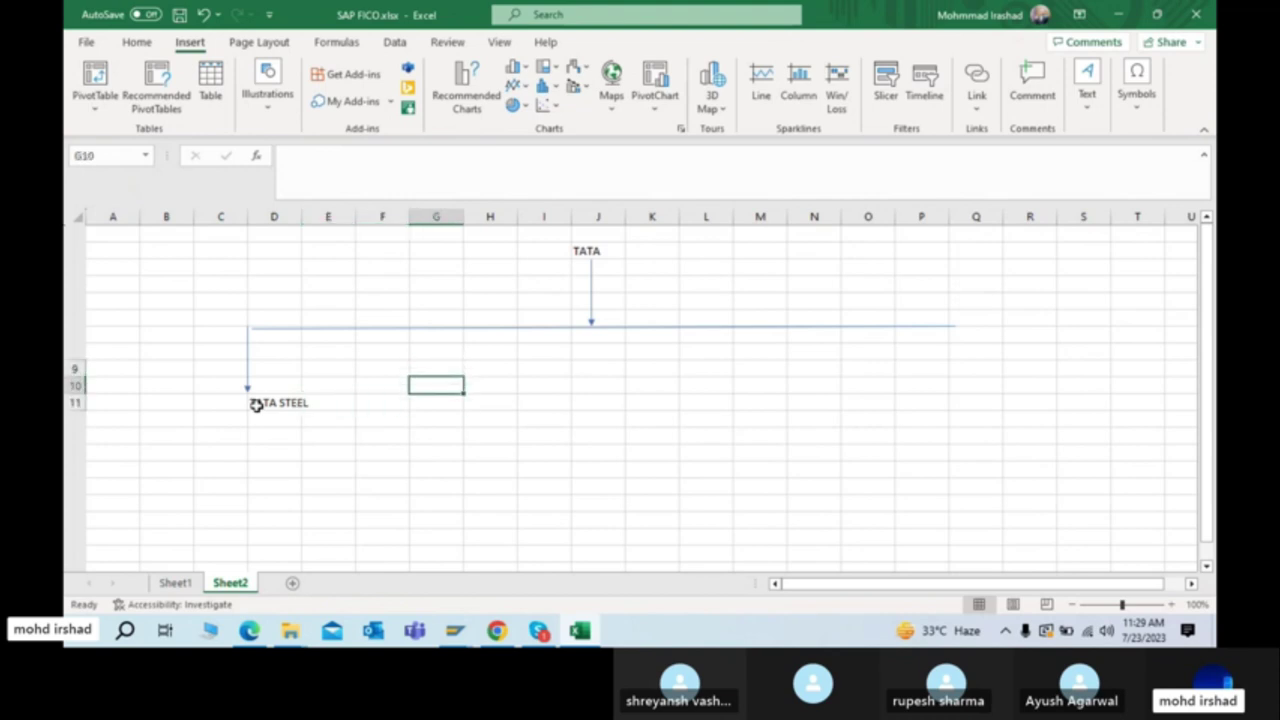
key(Left)
key(Left)
key(Left)
key(Down)
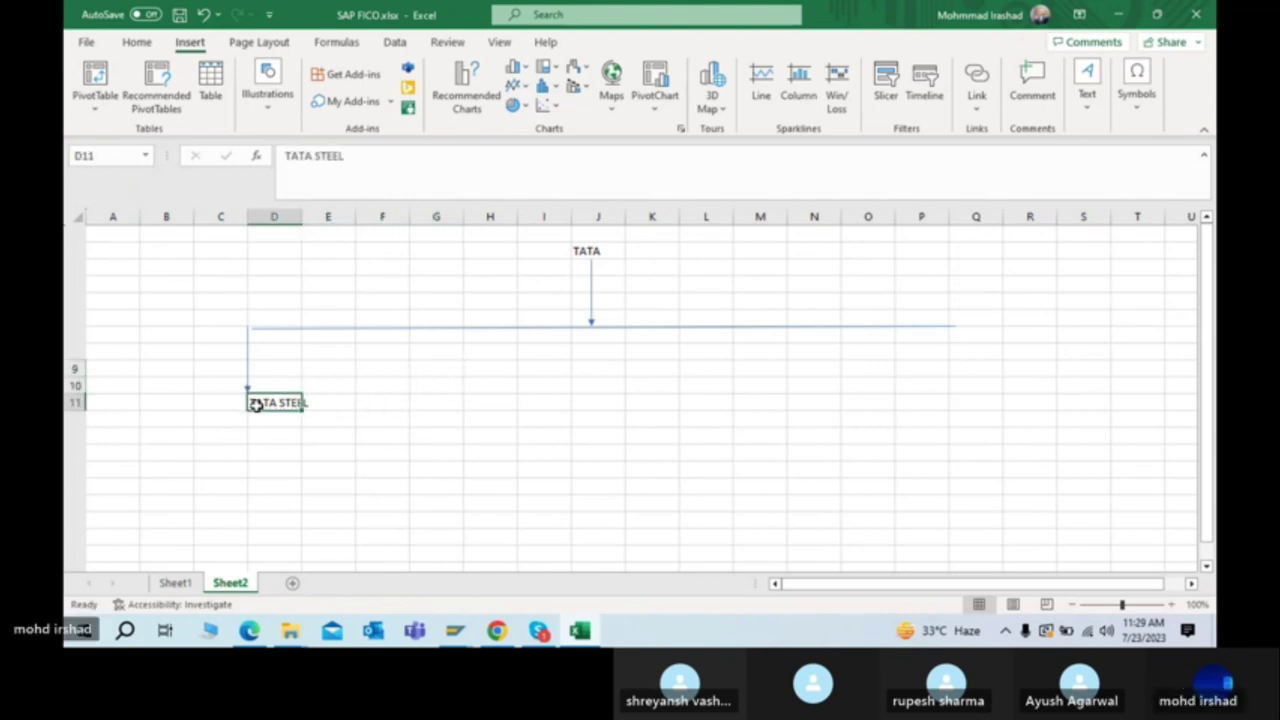
Step: Nudge the new arrow so it sits directly above TATA STEEL
click(245, 365)
mouse_move(245, 365)
mouse_down()
mouse_move(277, 364)
mouse_move(249, 371)
mouse_up()
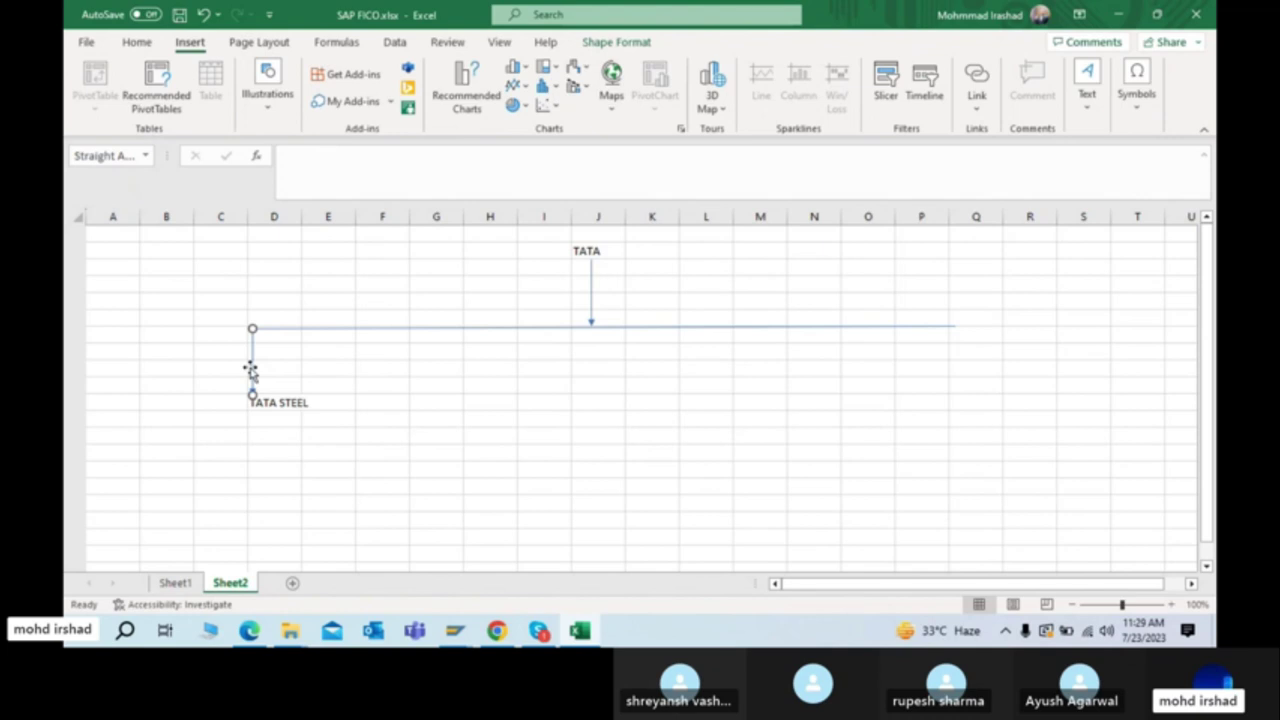
click(290, 402)
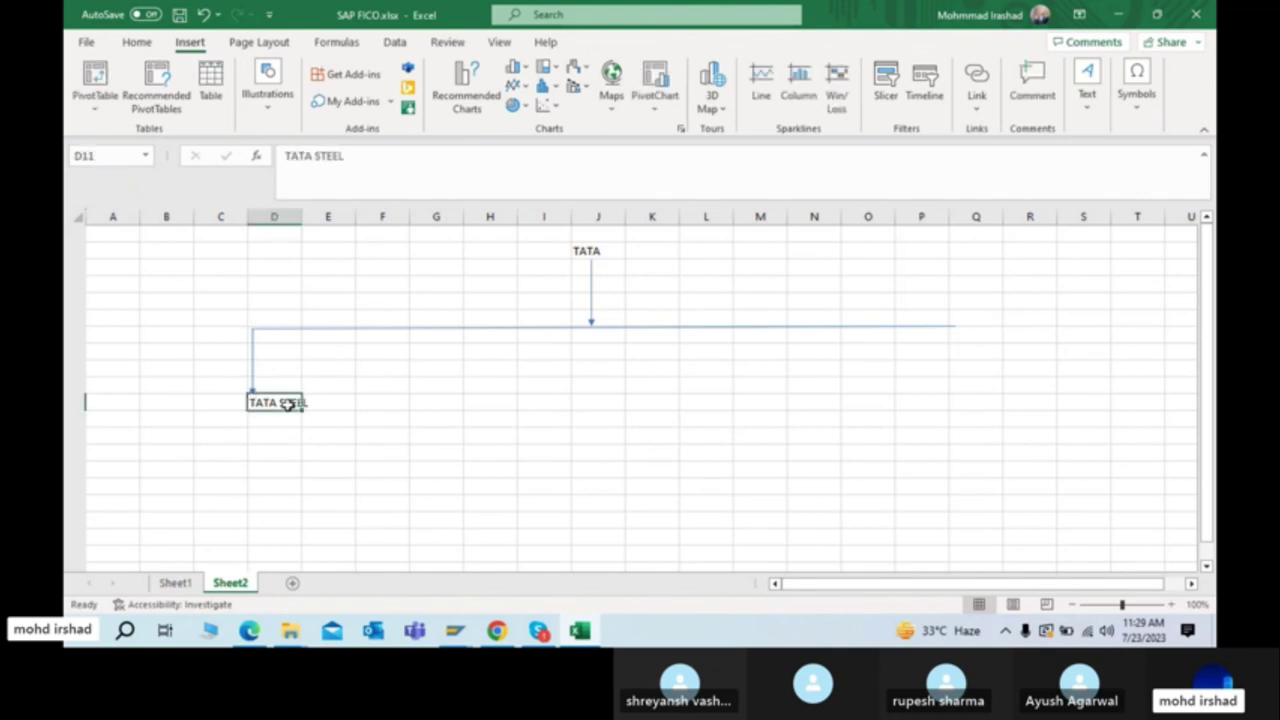
key(Right)
key(Right)
key(Right)
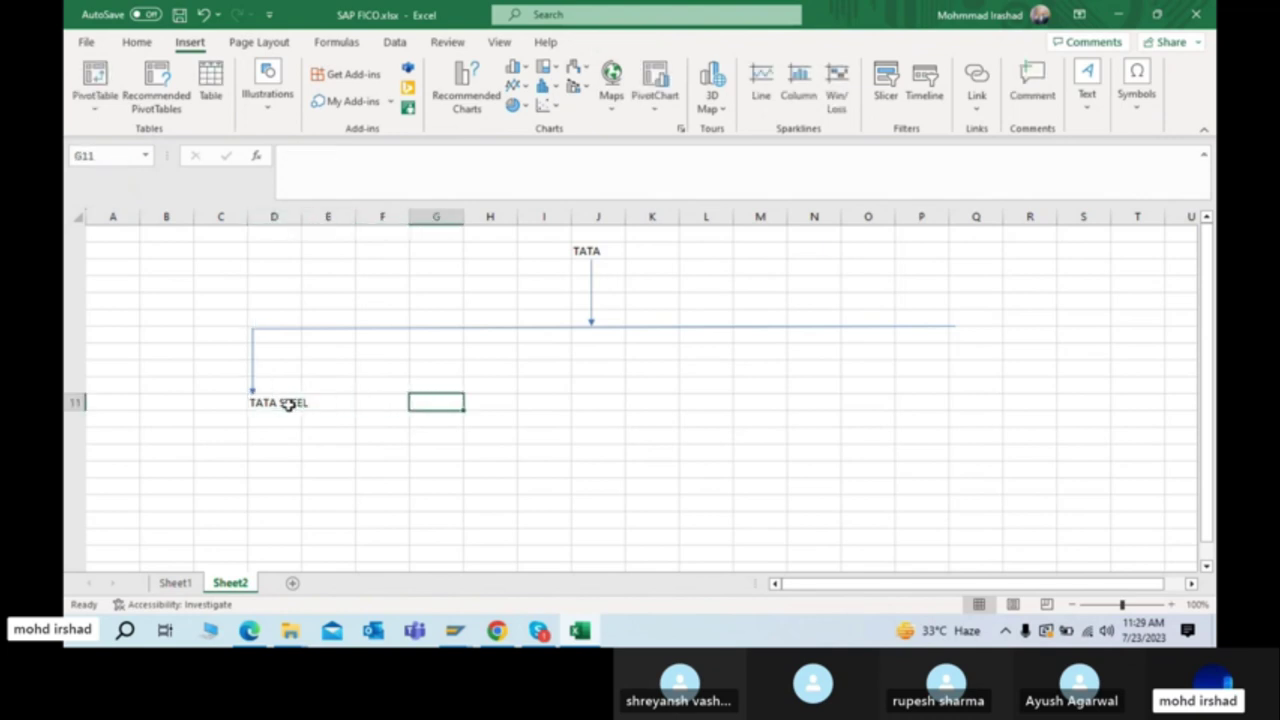
Step: Enter TATA Telecome in G11 and TATA motors in J11
text(T)
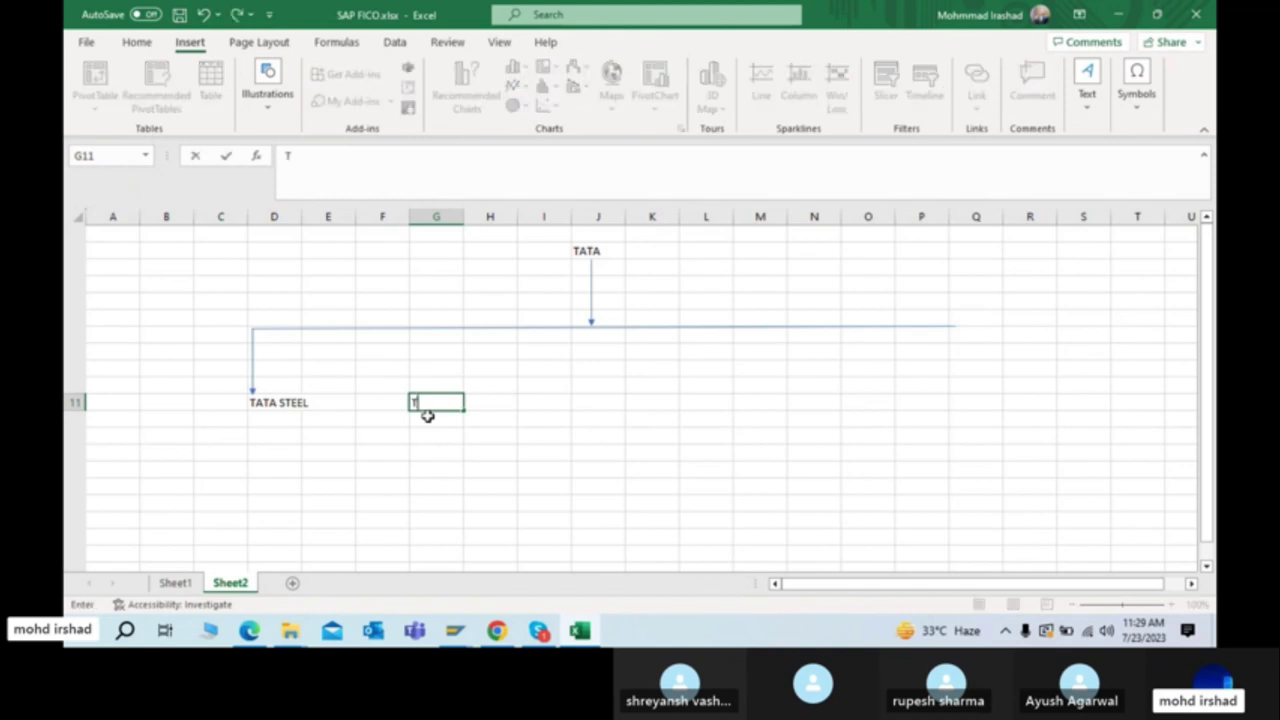
text(ATA Telecome)
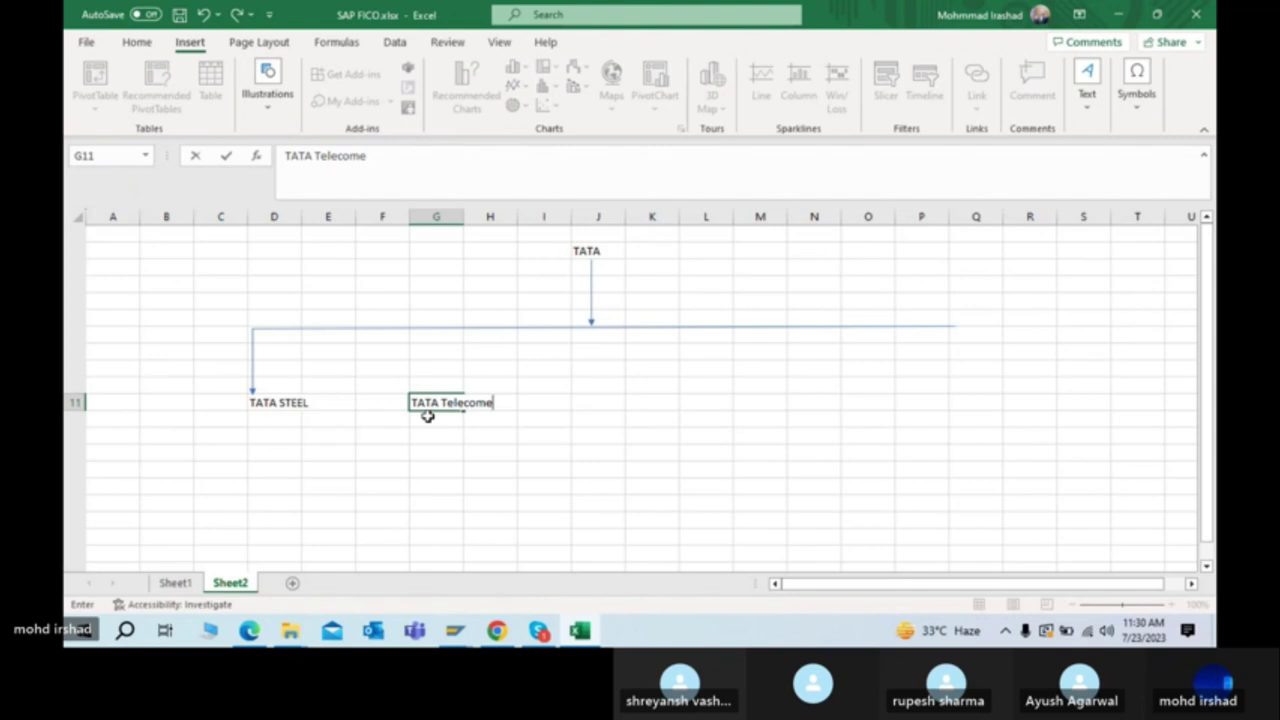
key(Right)
key(Right)
key(Right)
key(Right)
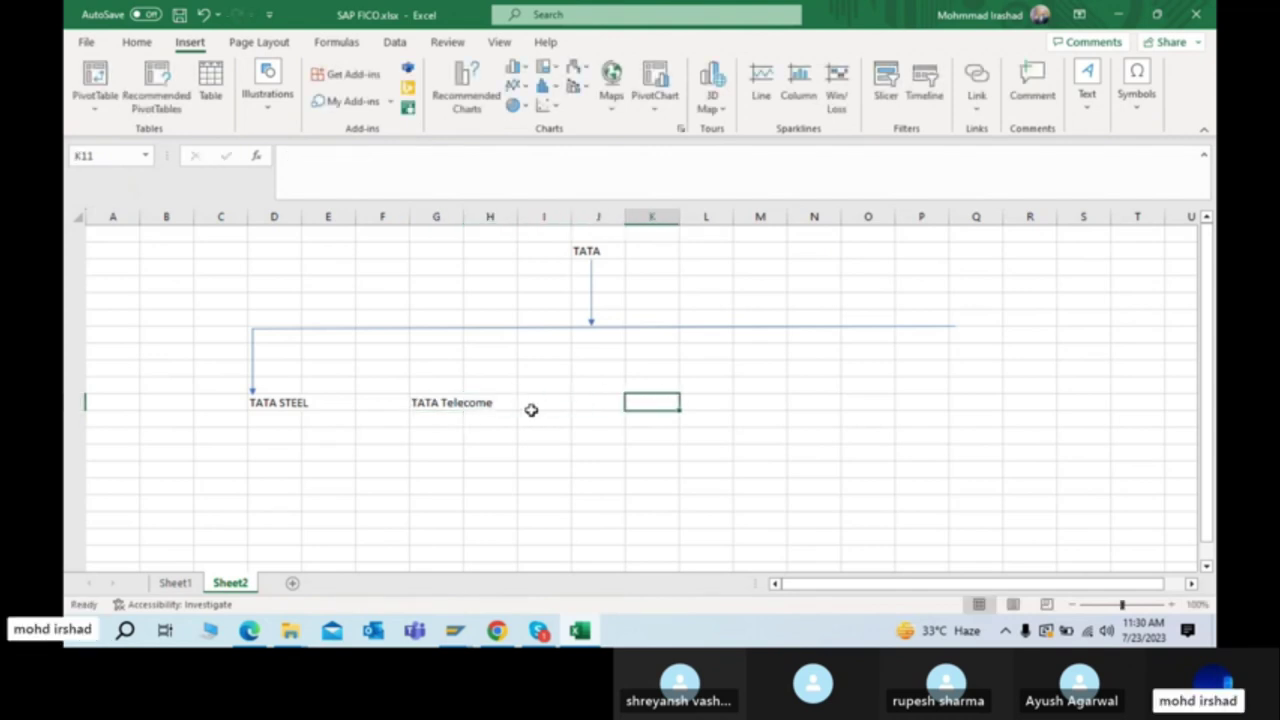
key(Left)
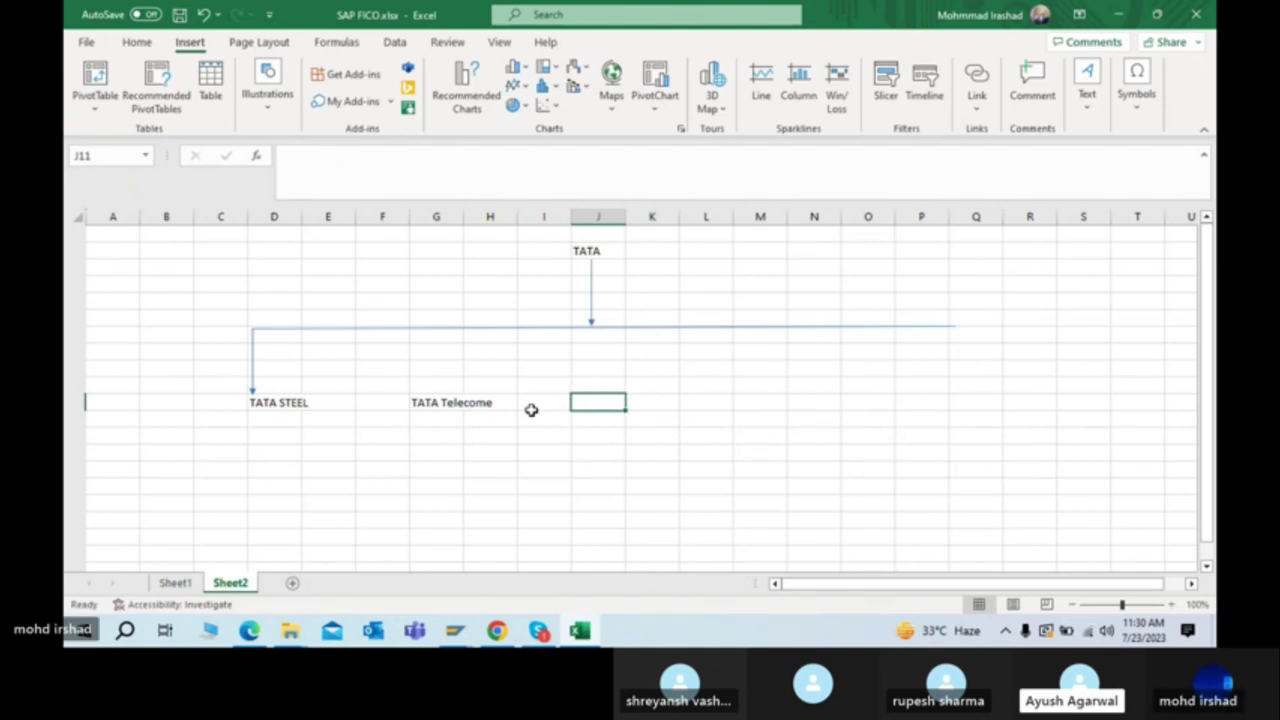
text(TATA)
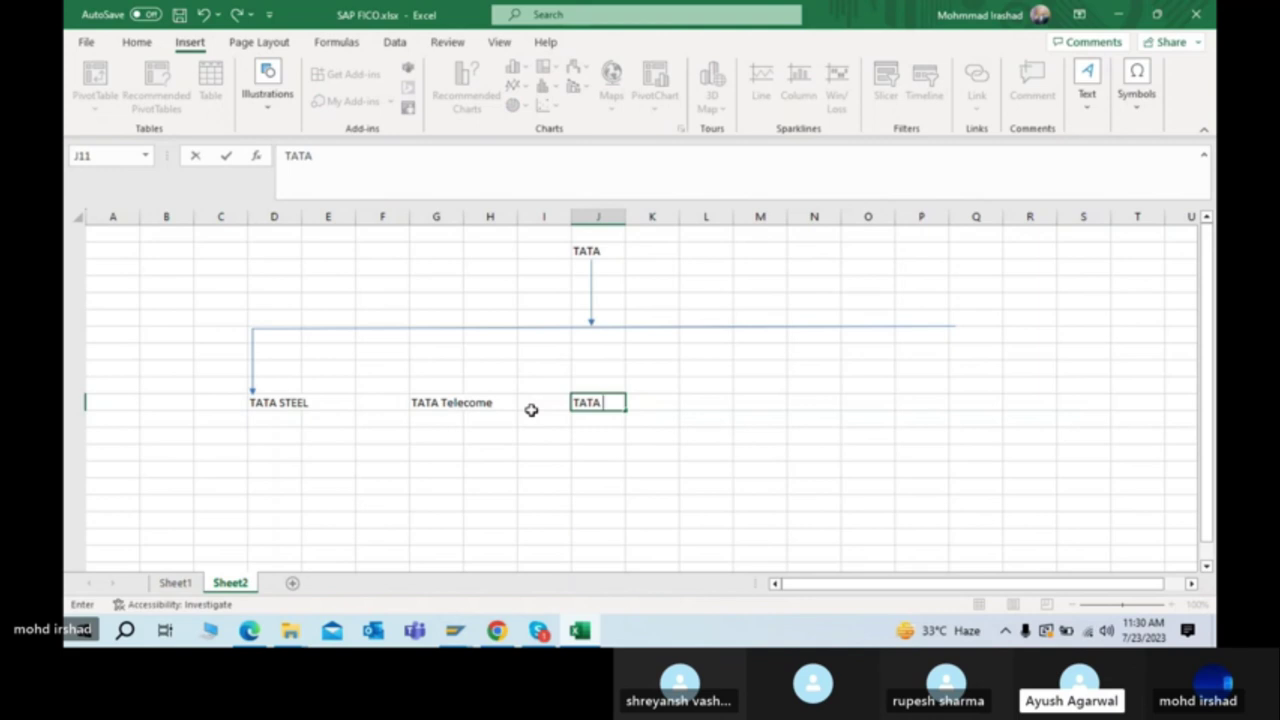
text( motors)
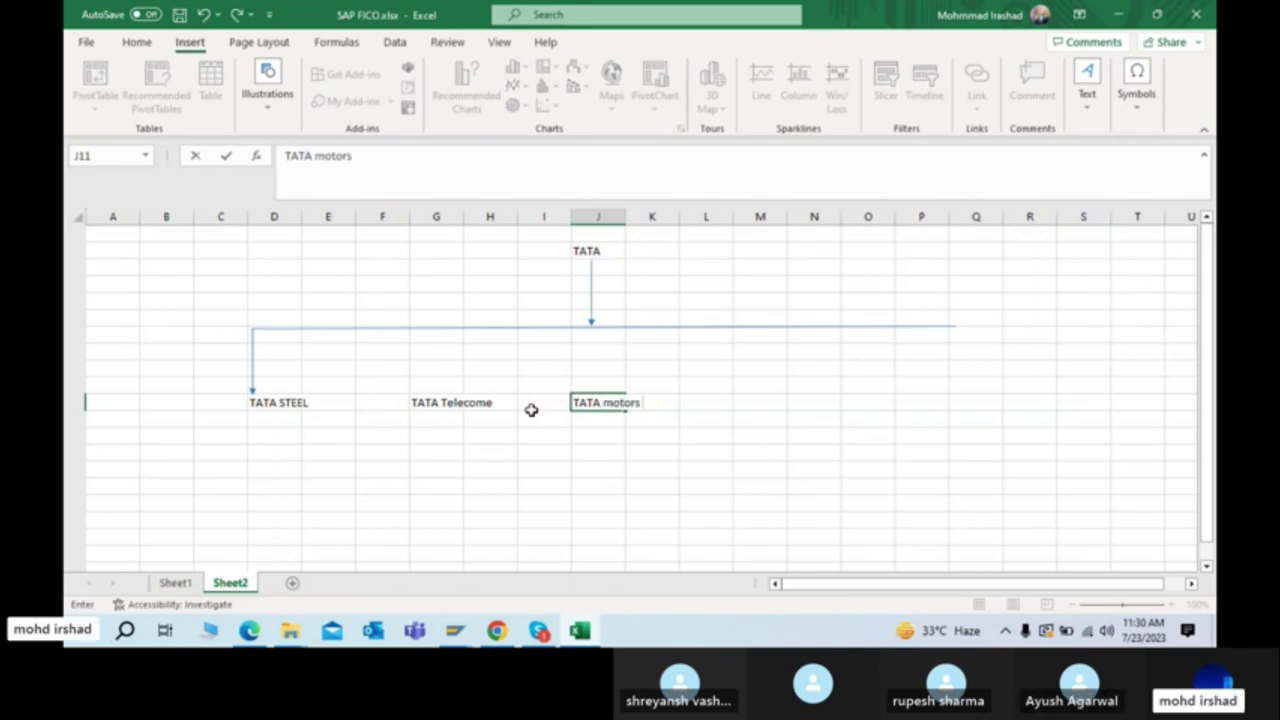
key(Right)
key(Right)
key(Right)
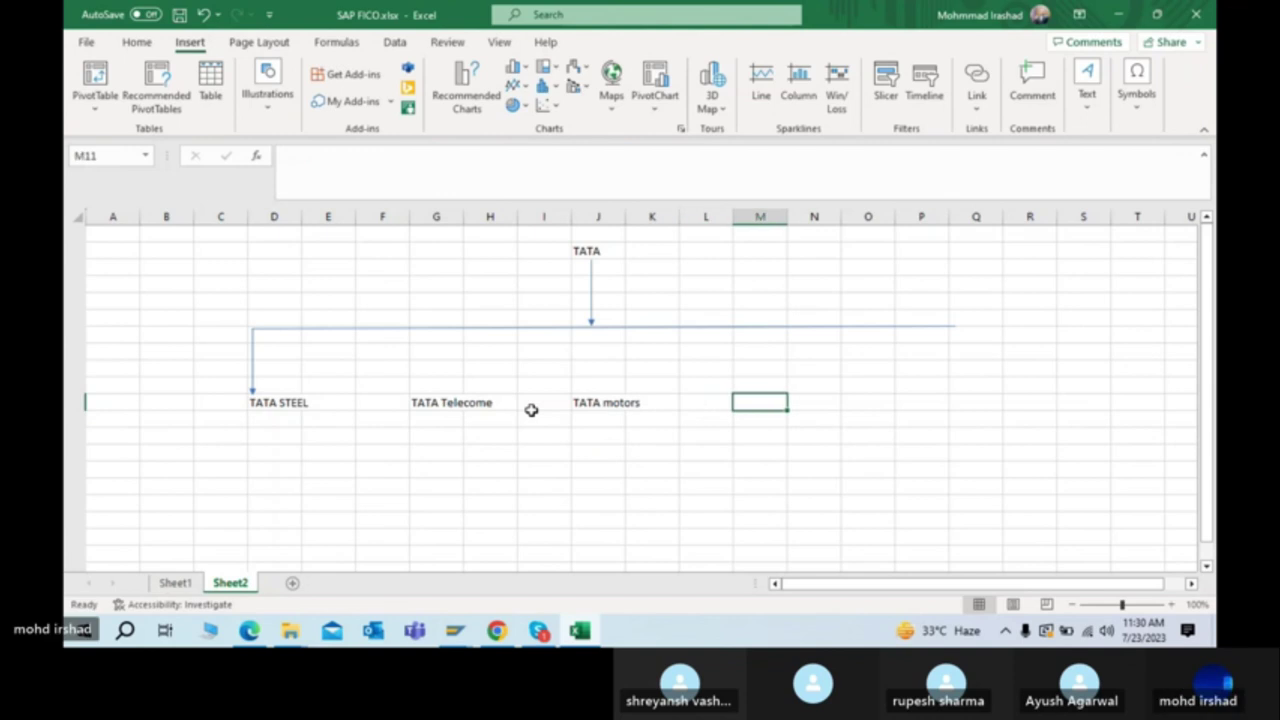
Step: Enter TATA Power in M11, correcting the POPER typo in the formula bar
text(TATA)
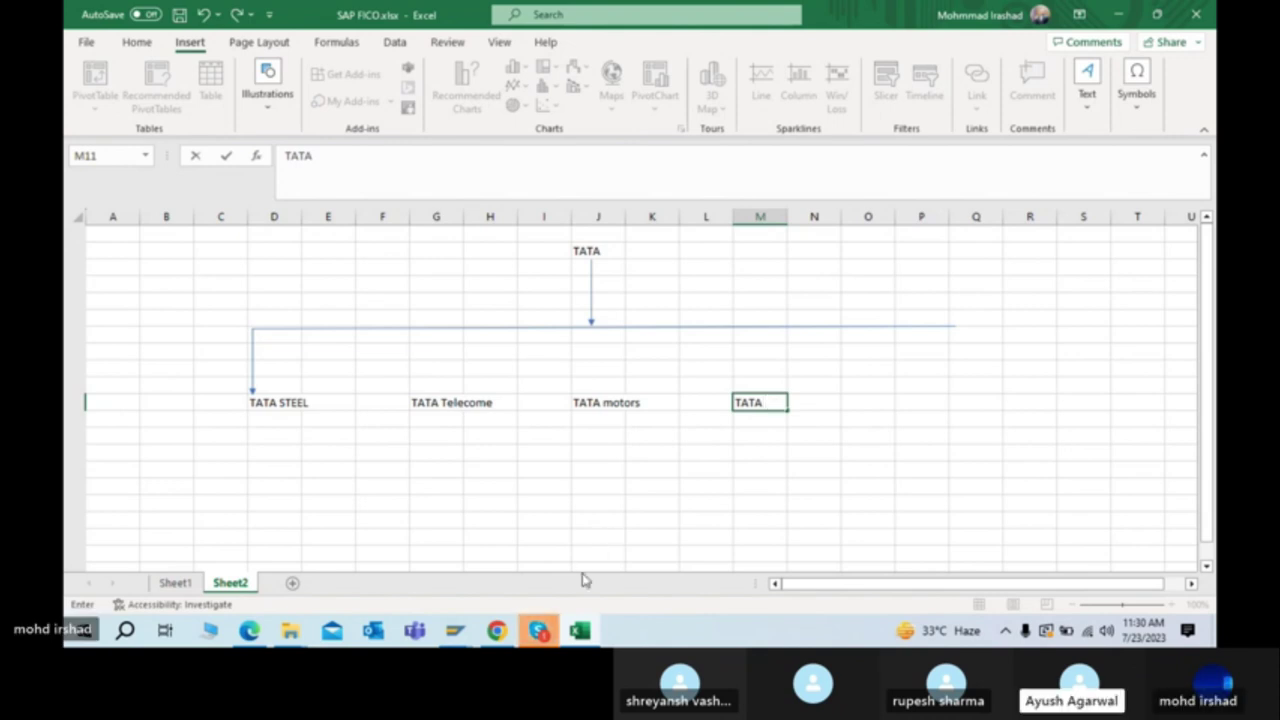
text(POPER)
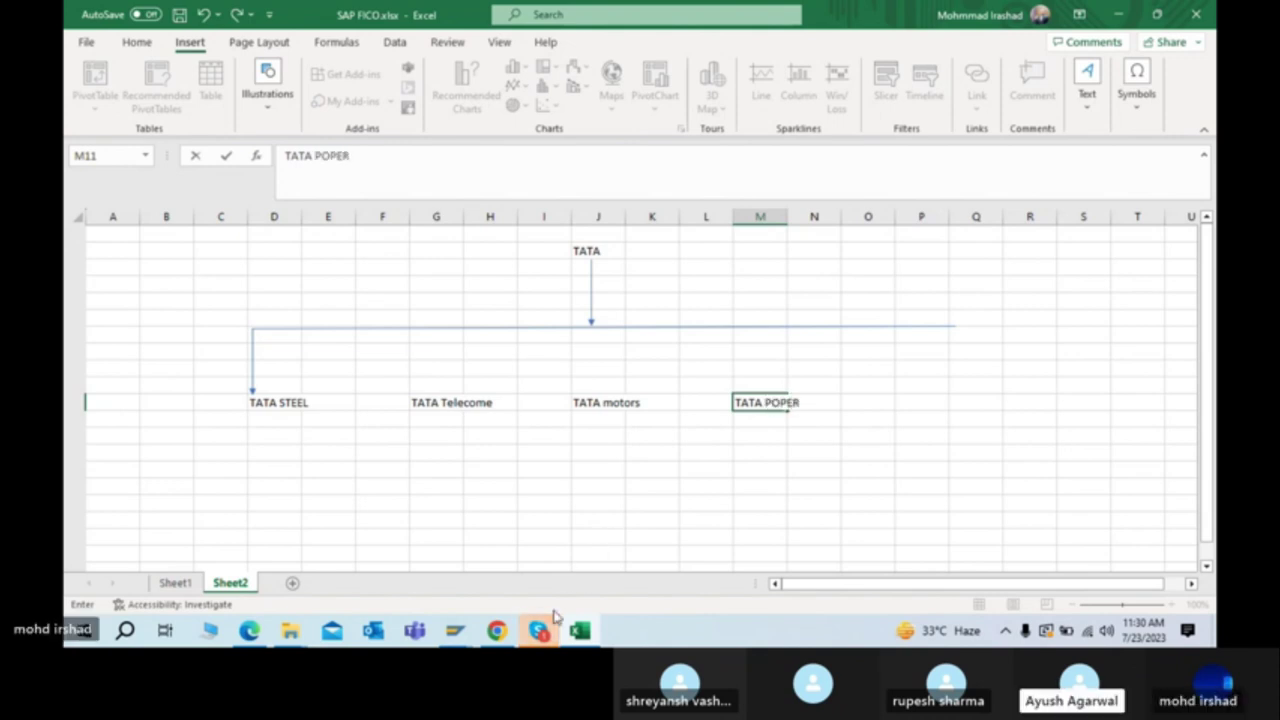
key(Return)
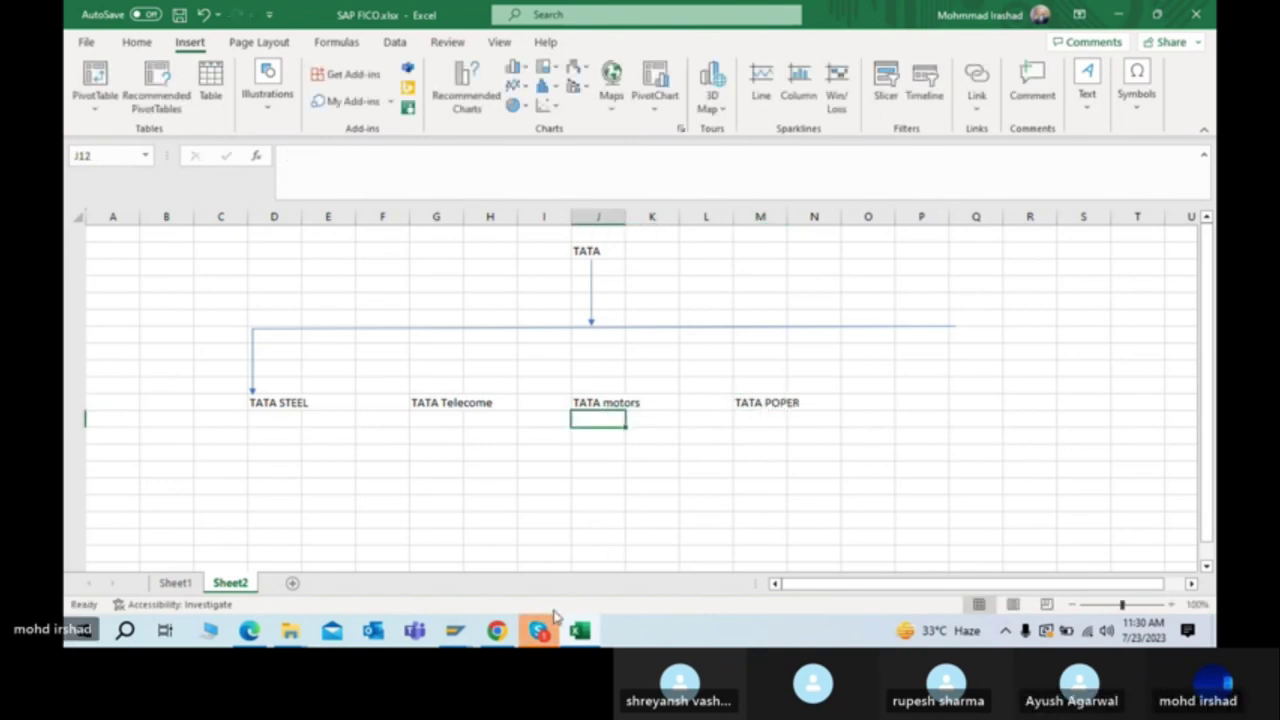
key(Up)
key(Right)
key(Right)
key(Right)
key(Right)
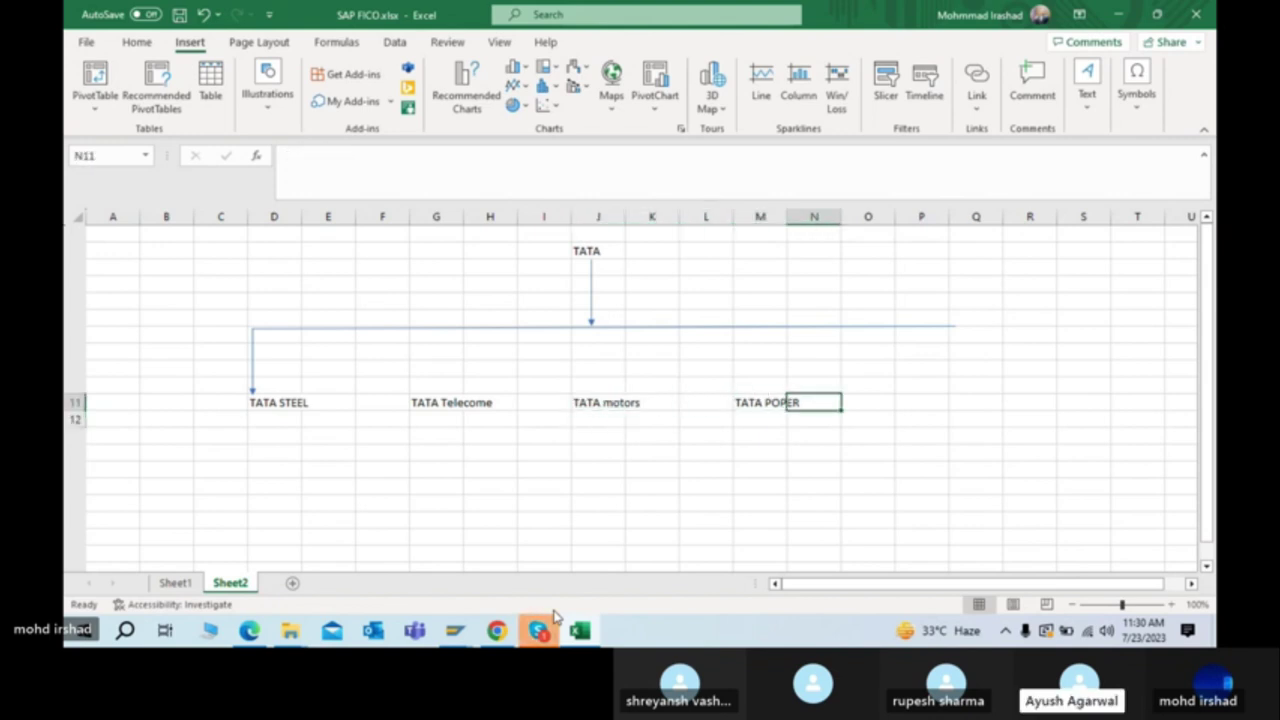
key(Left)
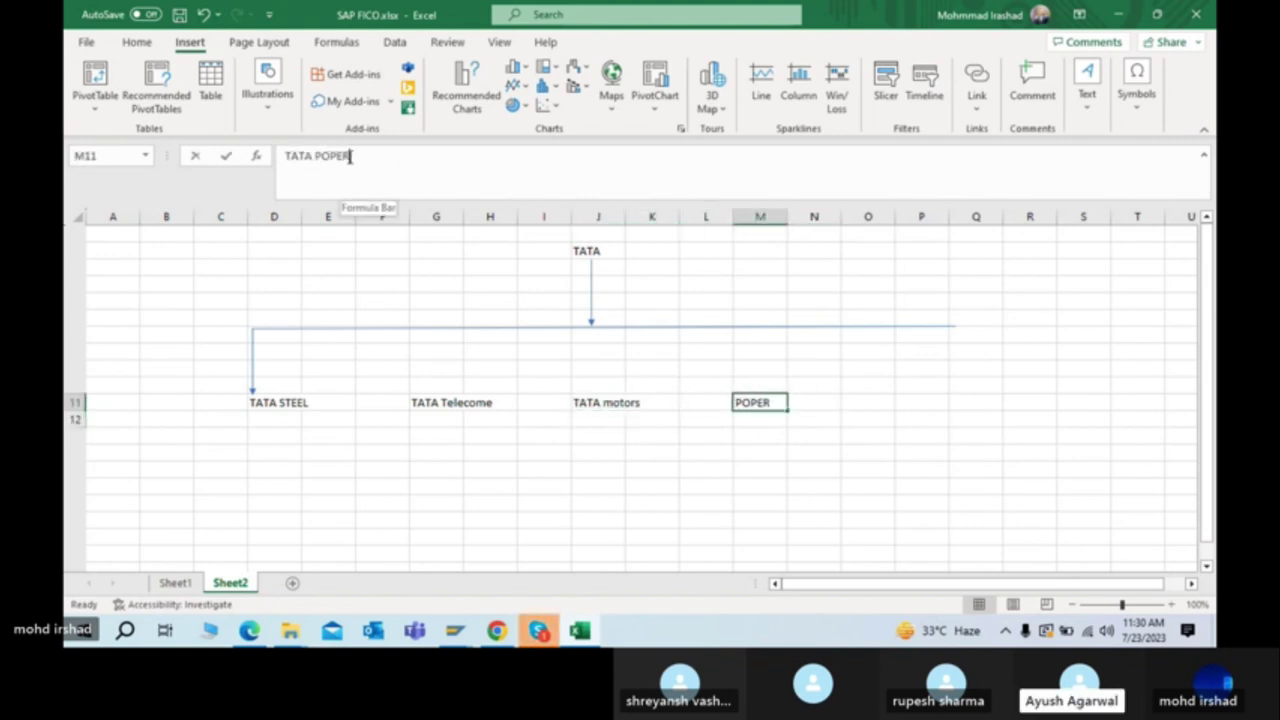
click(350, 157)
key(BackSpace)
key(BackSpace)
key(BackSpace)
key(BackSpace)
text(ower)
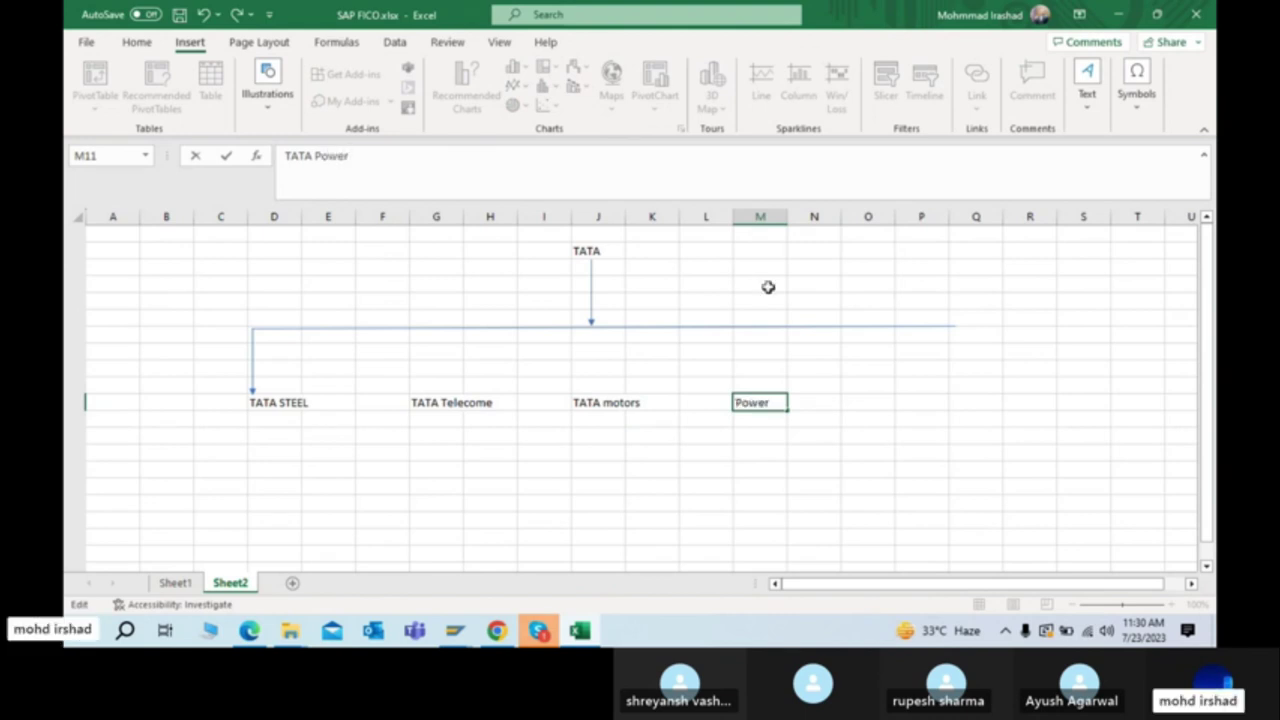
click(836, 408)
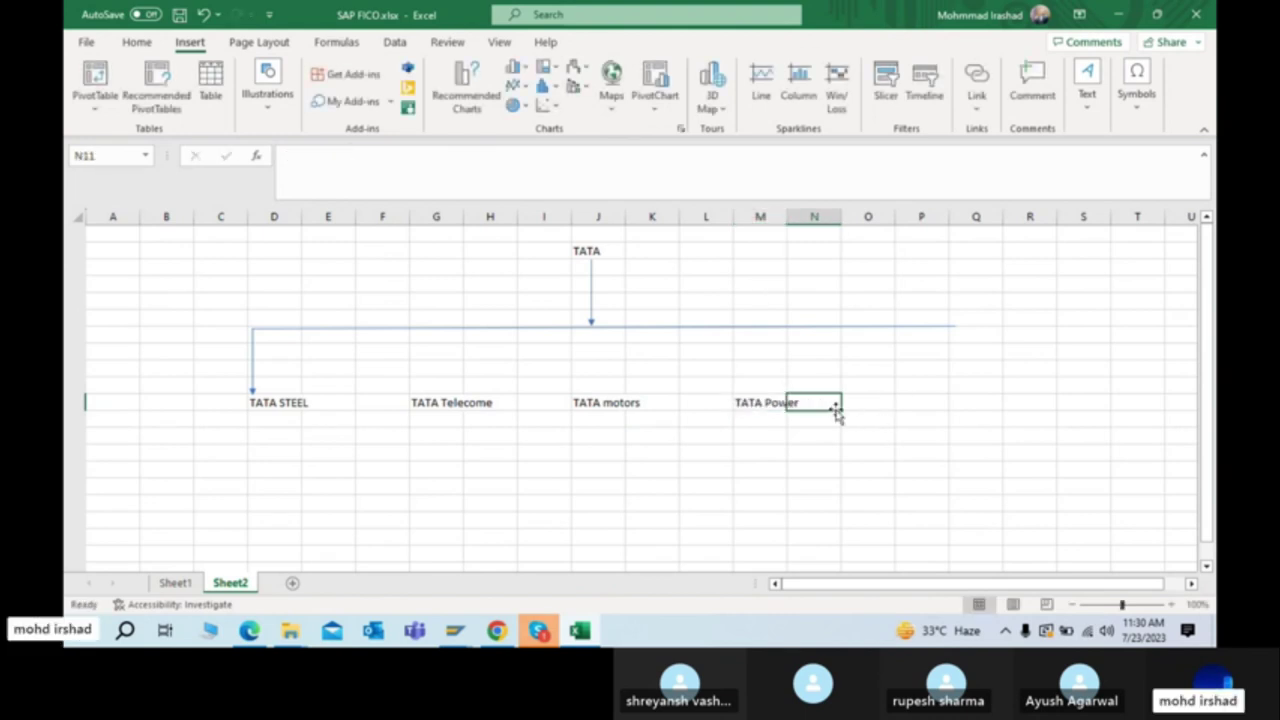
Step: Start the fifth subsidiary by typing TATA in P11
click(950, 400)
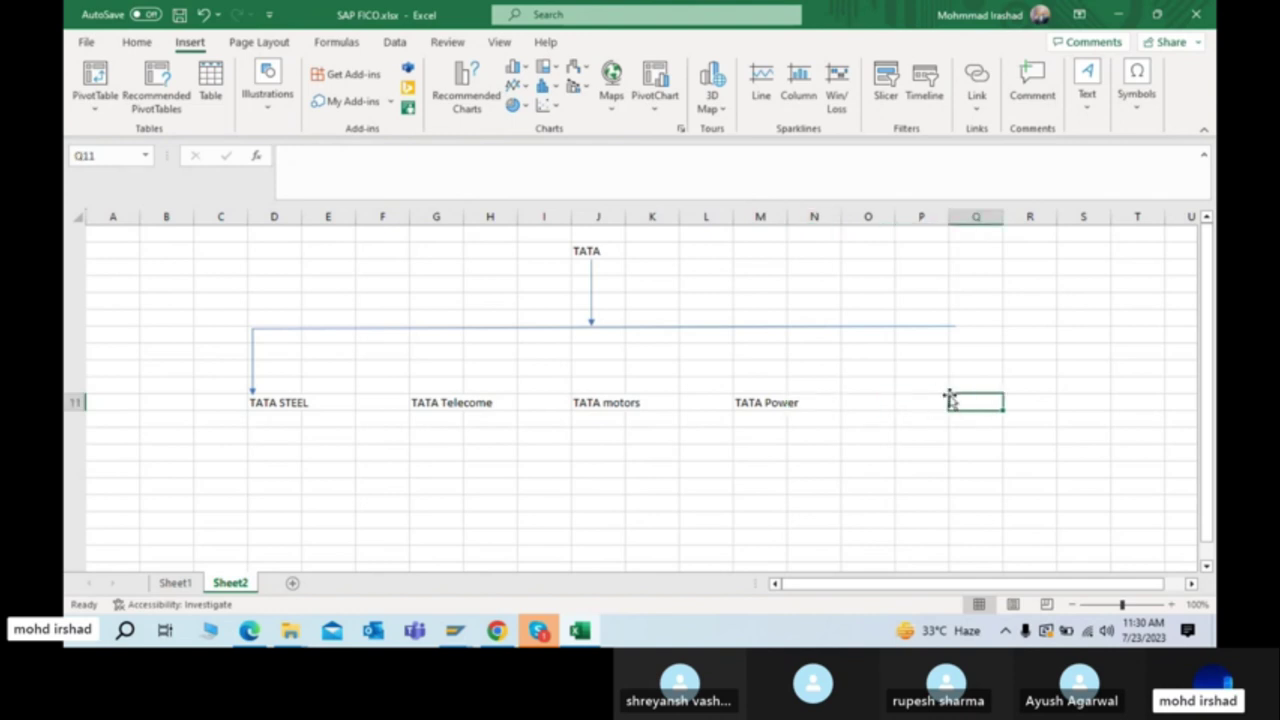
click(942, 401)
text(TATA)
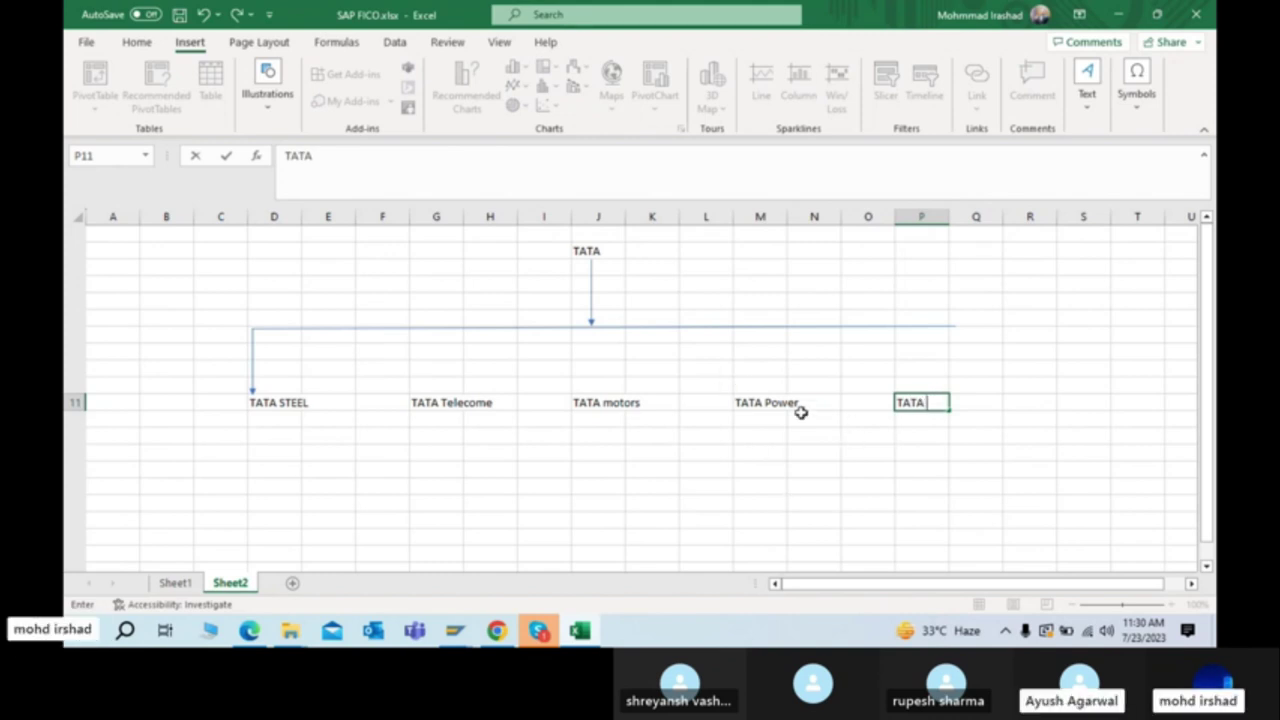
click(541, 632)
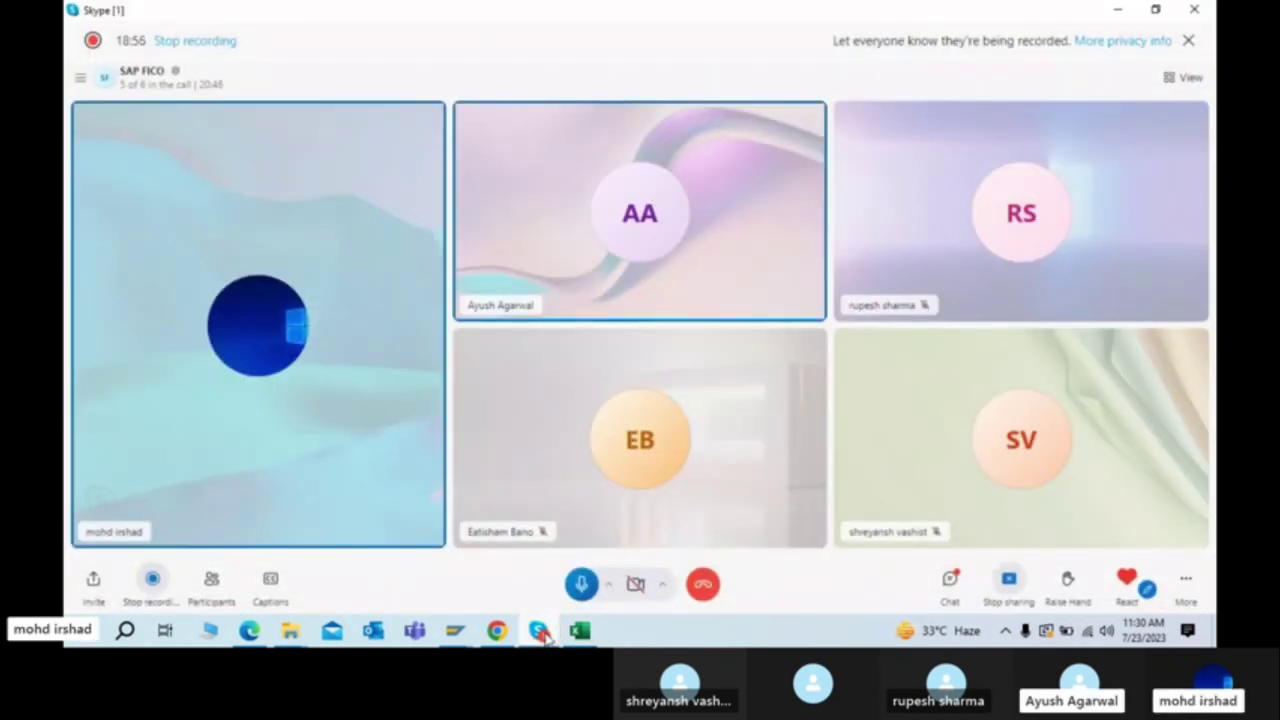
Step: After checking the call chat, finish cell P11 as TATA Chemical and switch away from Excel
click(950, 582)
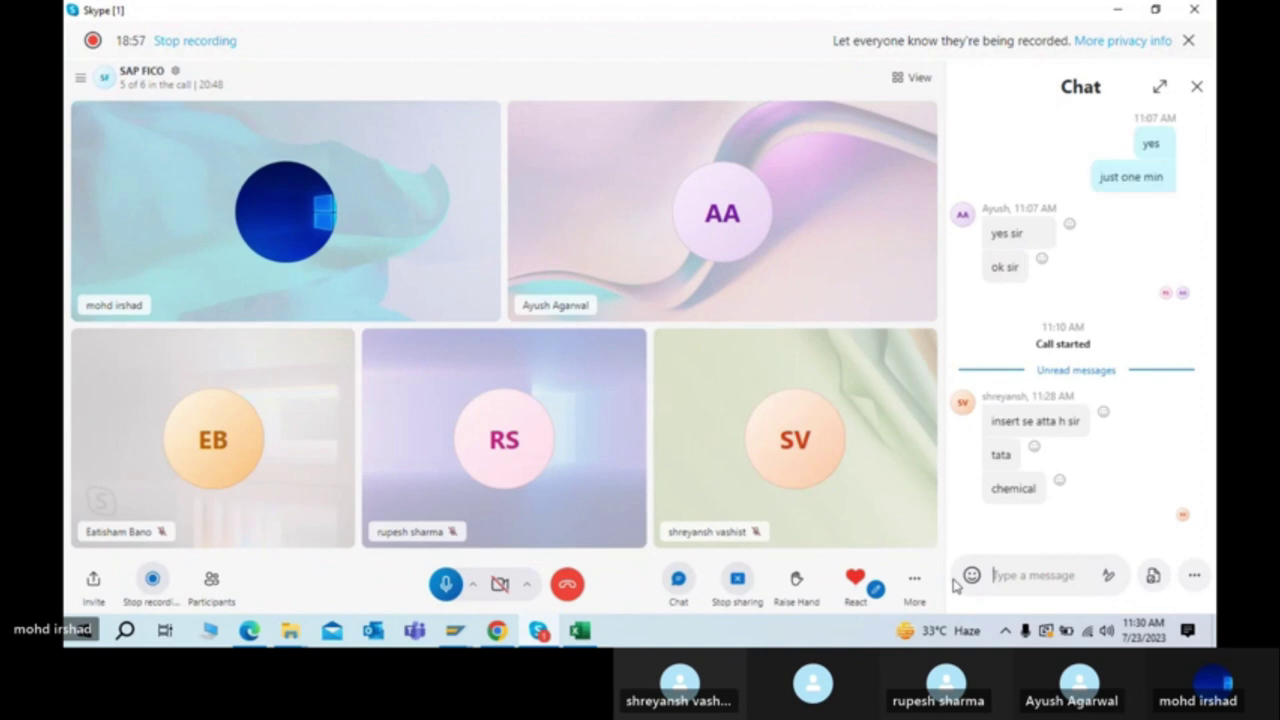
click(1122, 10)
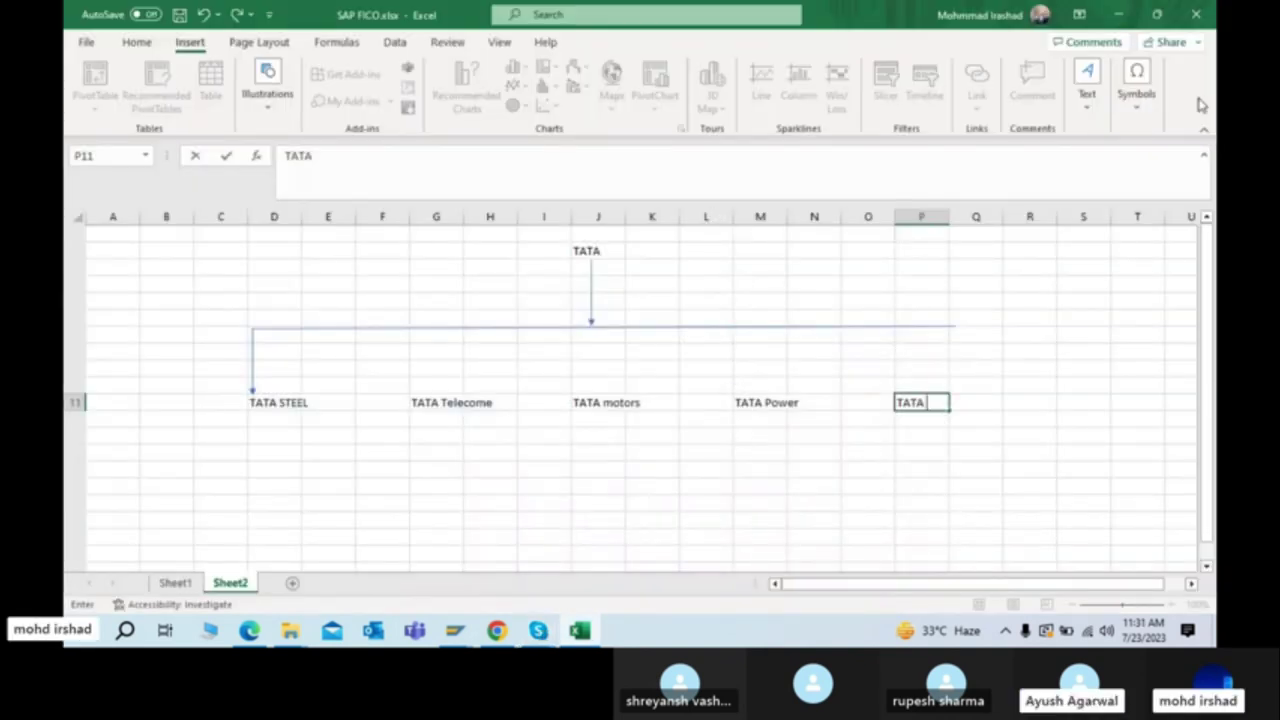
click(934, 402)
text(Chem)
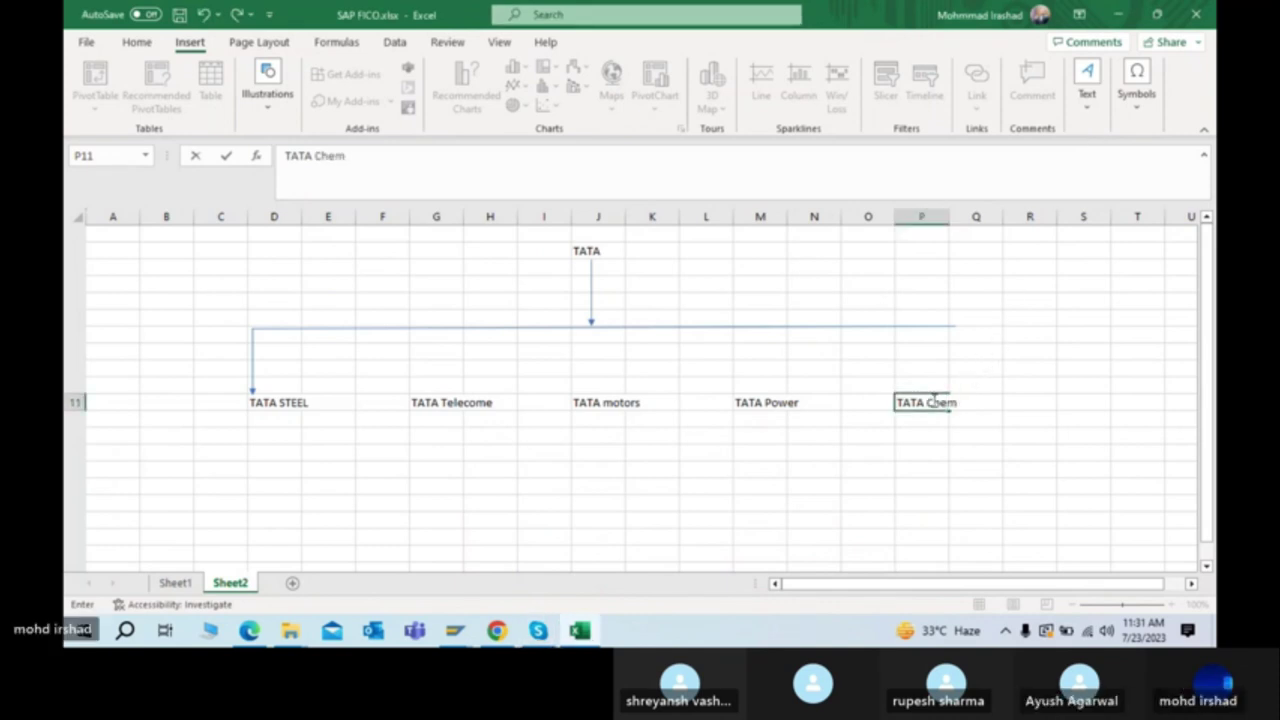
text(ical)
key(Return)
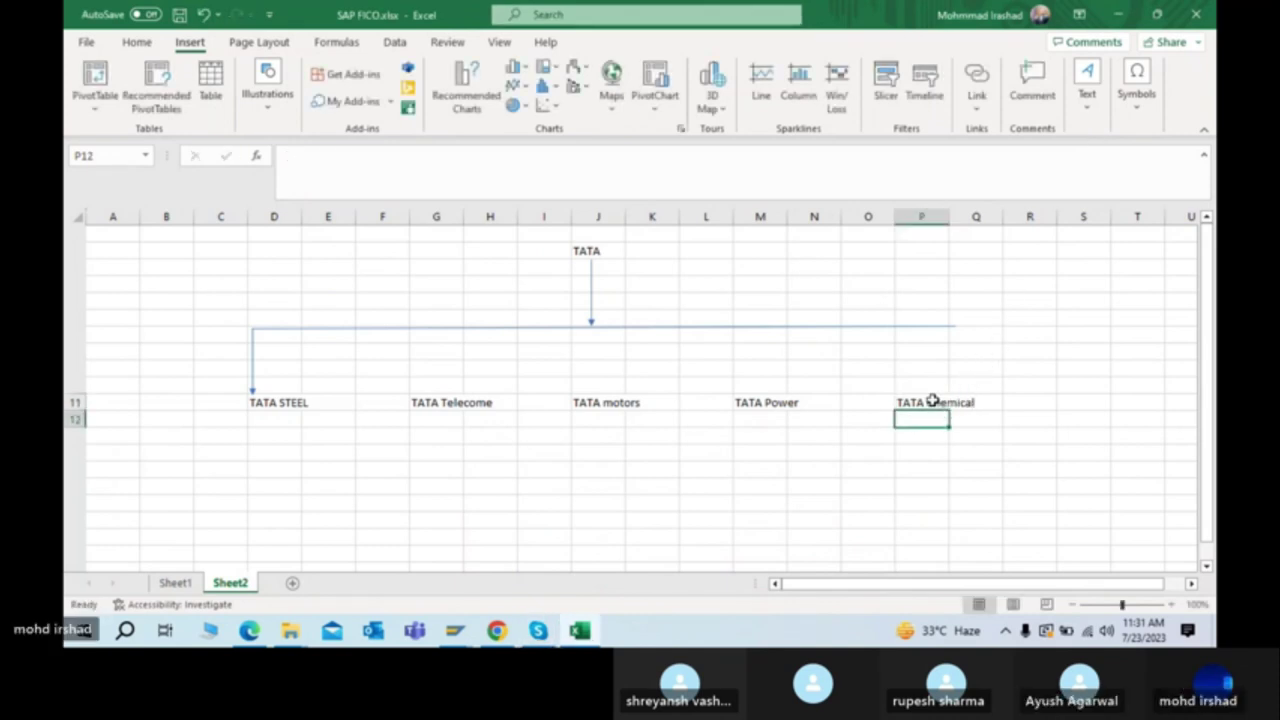
click(986, 453)
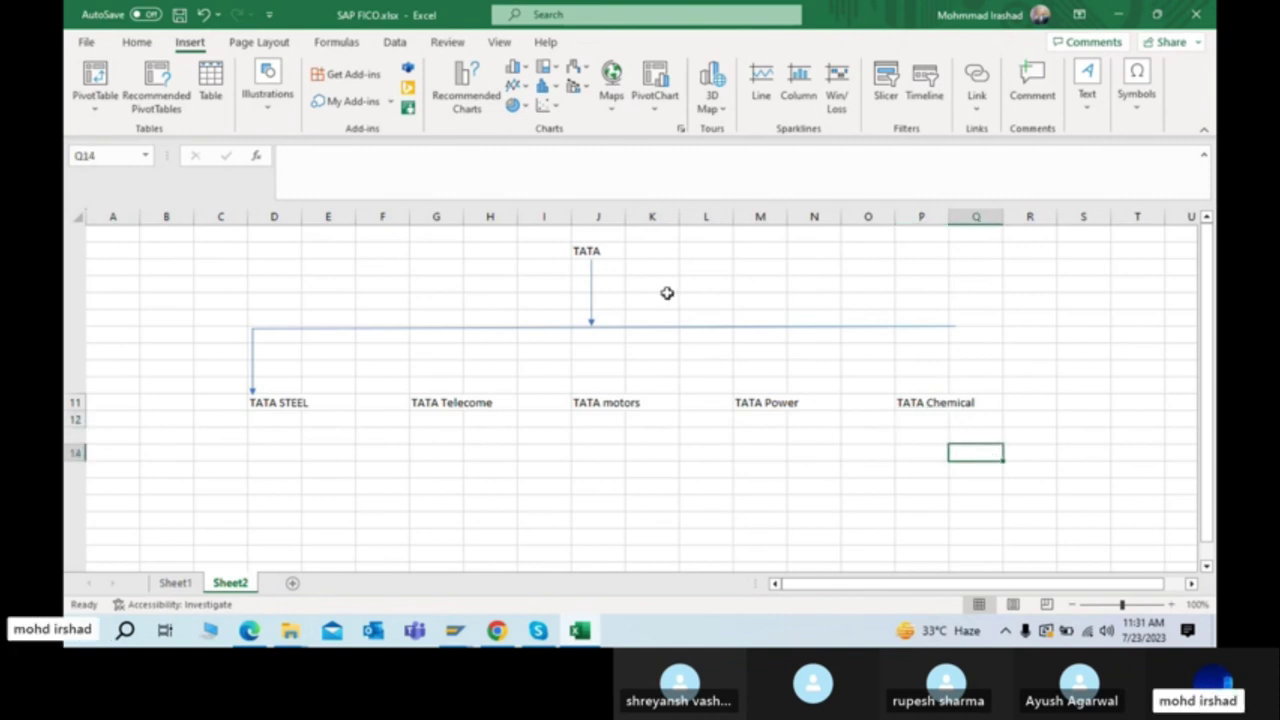
click(591, 251)
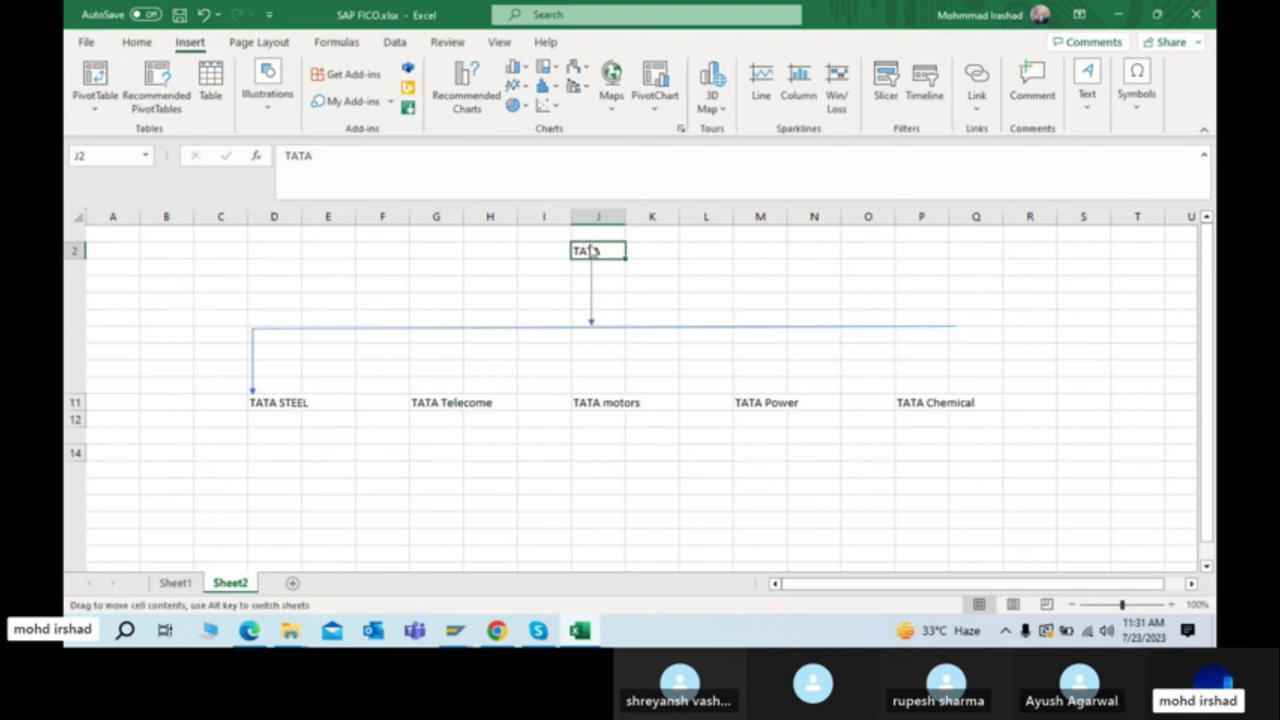
key(alt+Tab)
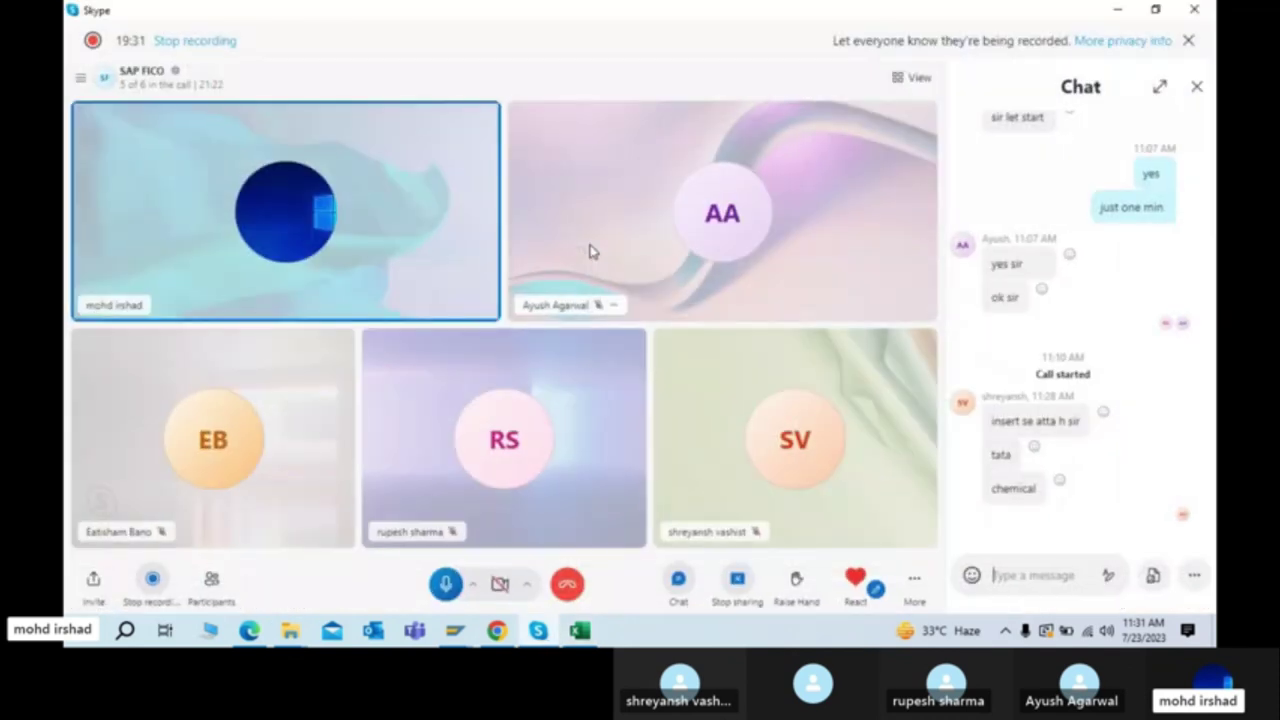
Step: Try codes TATA, tata, 1100 and 123456 in the Company field, clear them, and go back
key(alt+Tab)
key(Tab)
key(Tab)
key(Tab)
key(Tab)
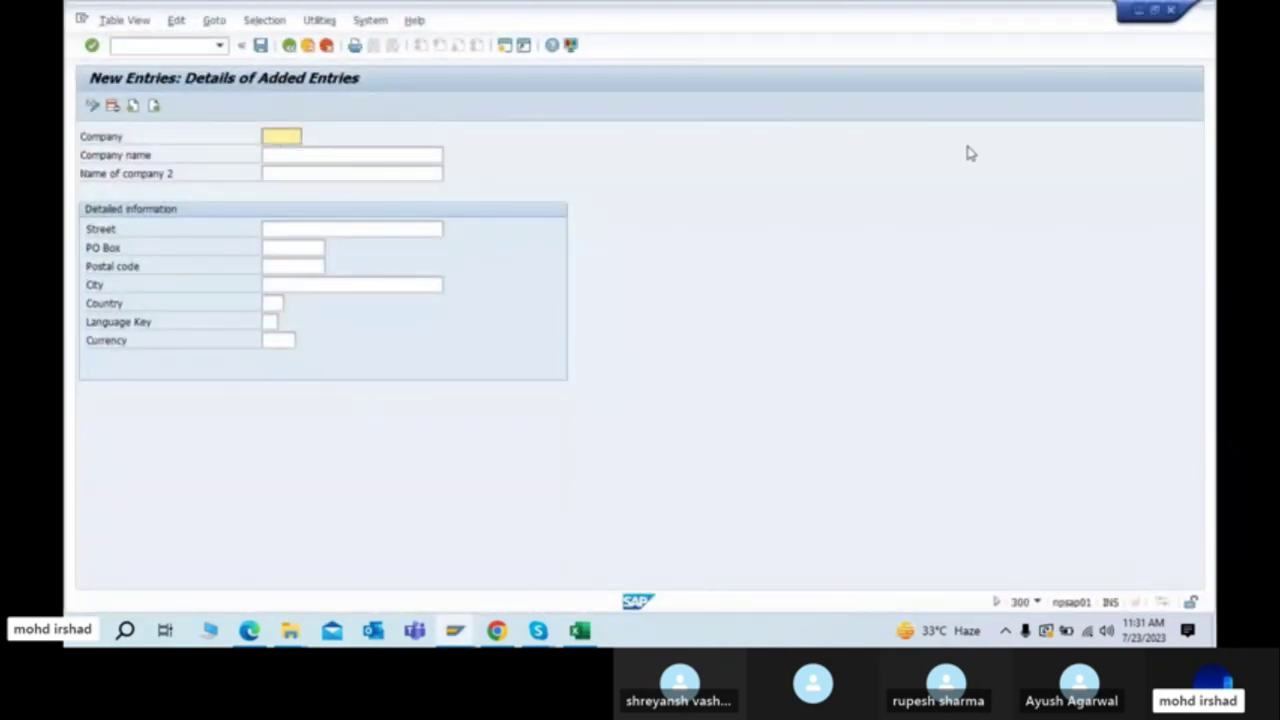
click(277, 137)
text(TATA)
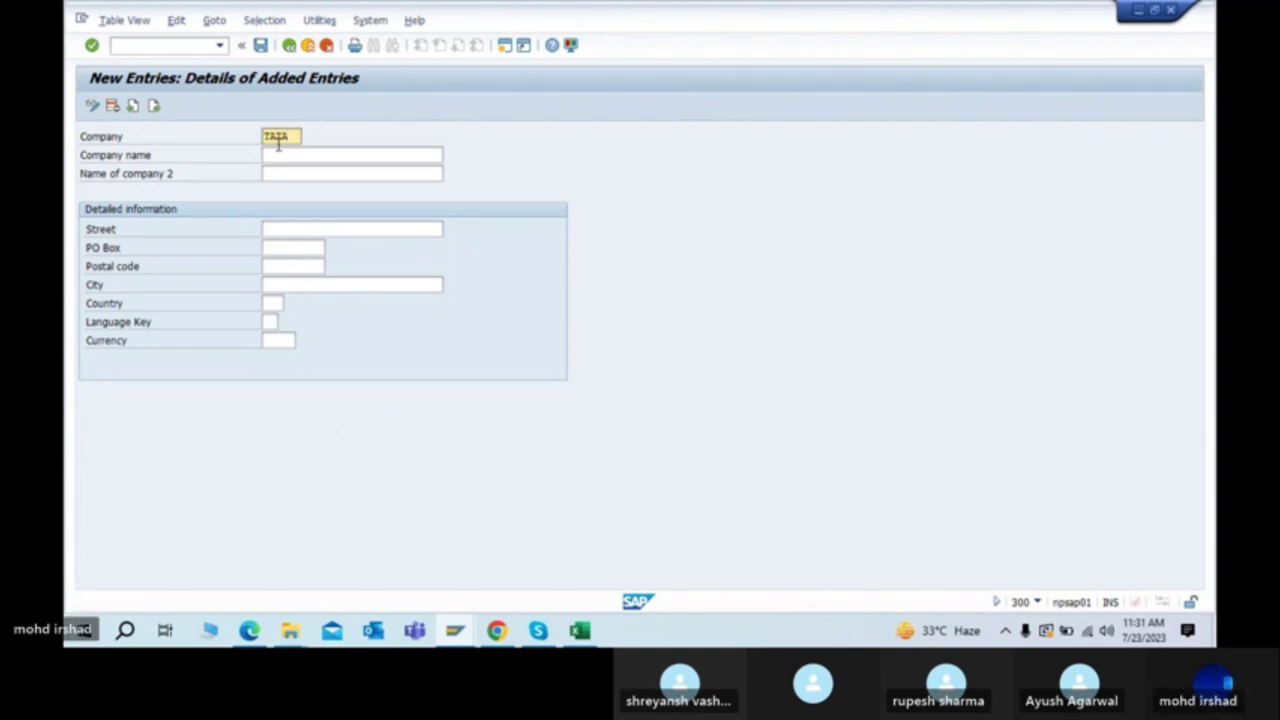
key(BackSpace)
key(BackSpace)
key(BackSpace)
key(BackSpace)
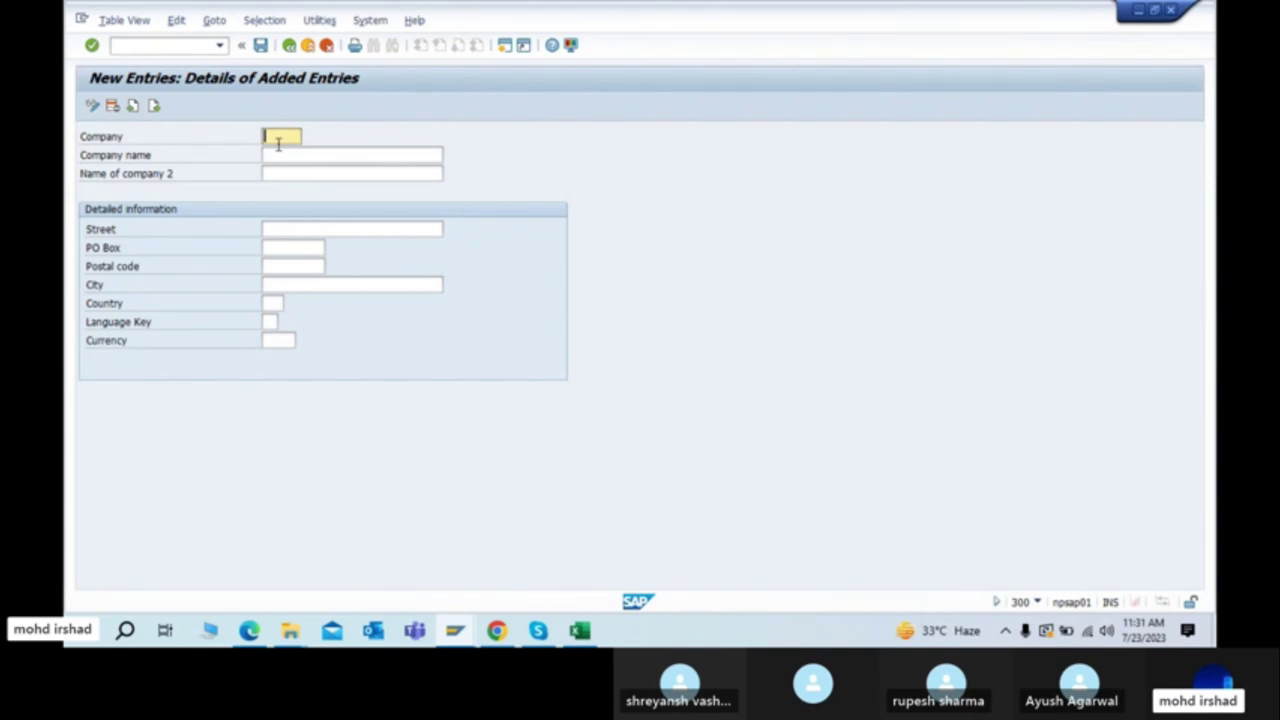
text(tata)
key(BackSpace)
key(BackSpace)
key(BackSpace)
key(BackSpace)
text(1100)
key(BackSpace)
key(BackSpace)
key(BackSpace)
key(BackSpace)
text(123456)
key(BackSpace)
key(BackSpace)
key(BackSpace)
key(BackSpace)
key(BackSpace)
key(BackSpace)
text(TATA)
key(BackSpace)
key(BackSpace)
key(BackSpace)
key(BackSpace)
click(289, 46)
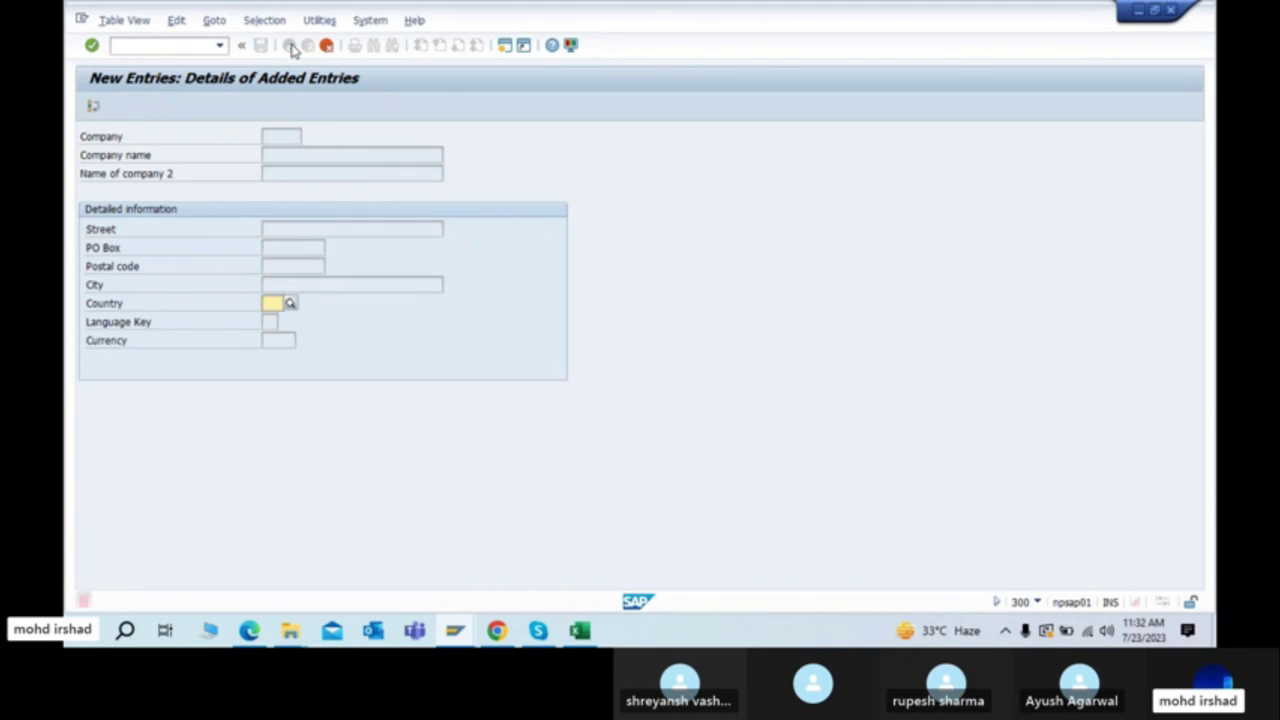
click(327, 50)
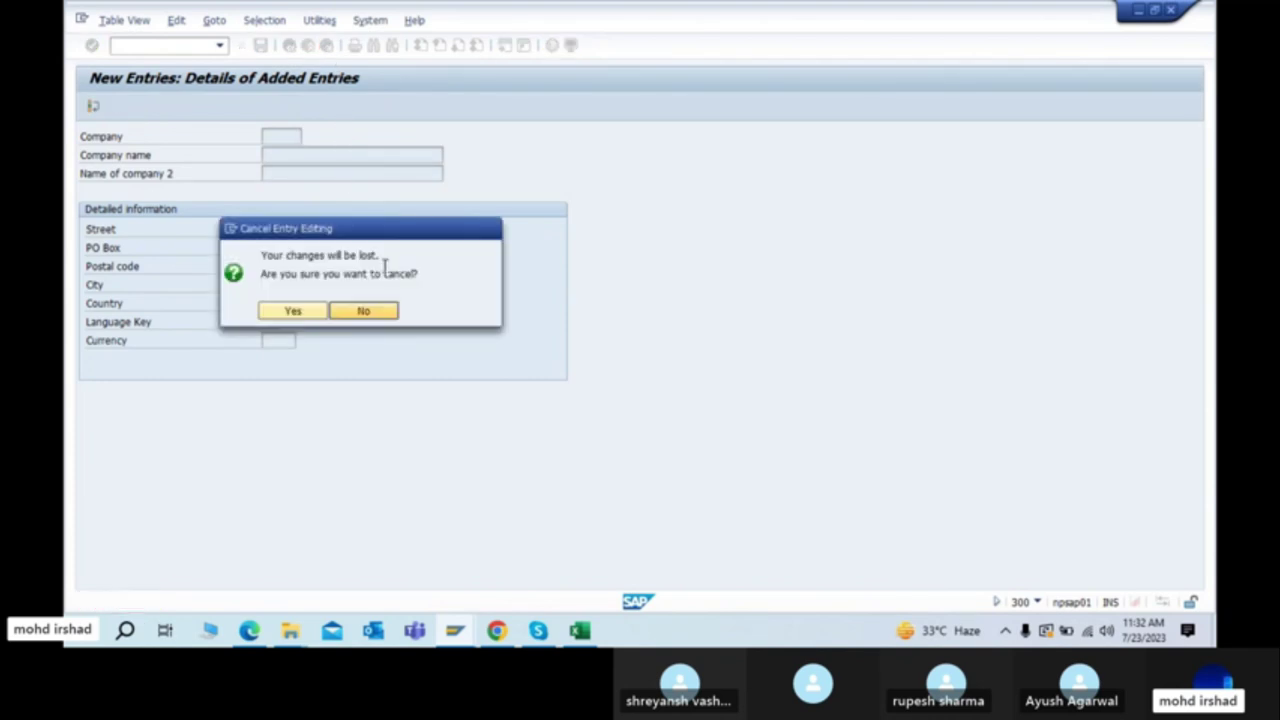
click(288, 309)
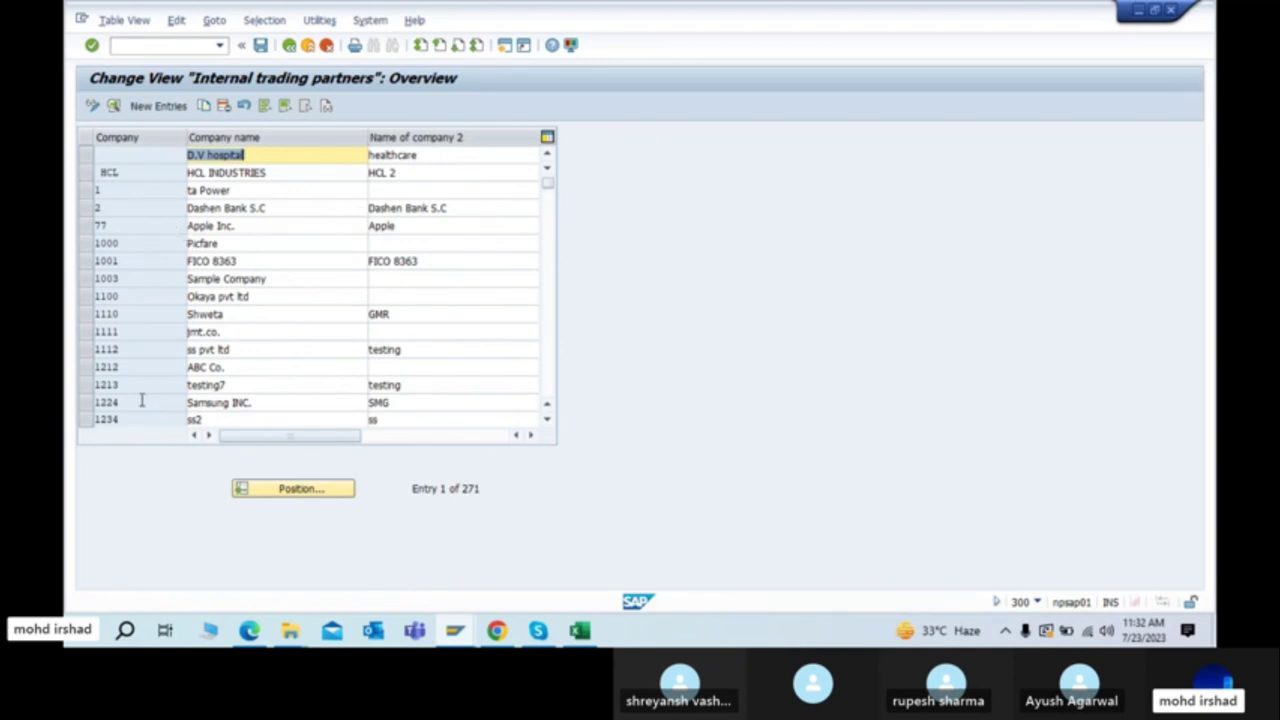
click(548, 387)
click(548, 387)
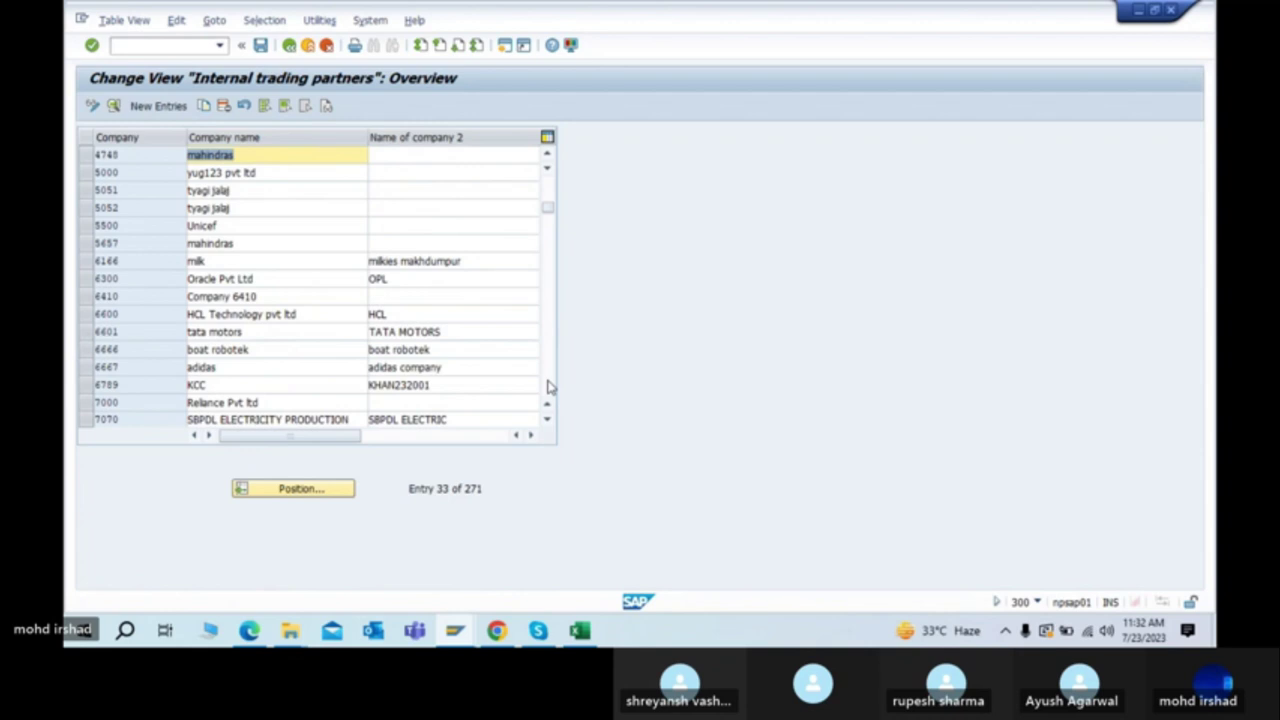
click(548, 387)
click(548, 387)
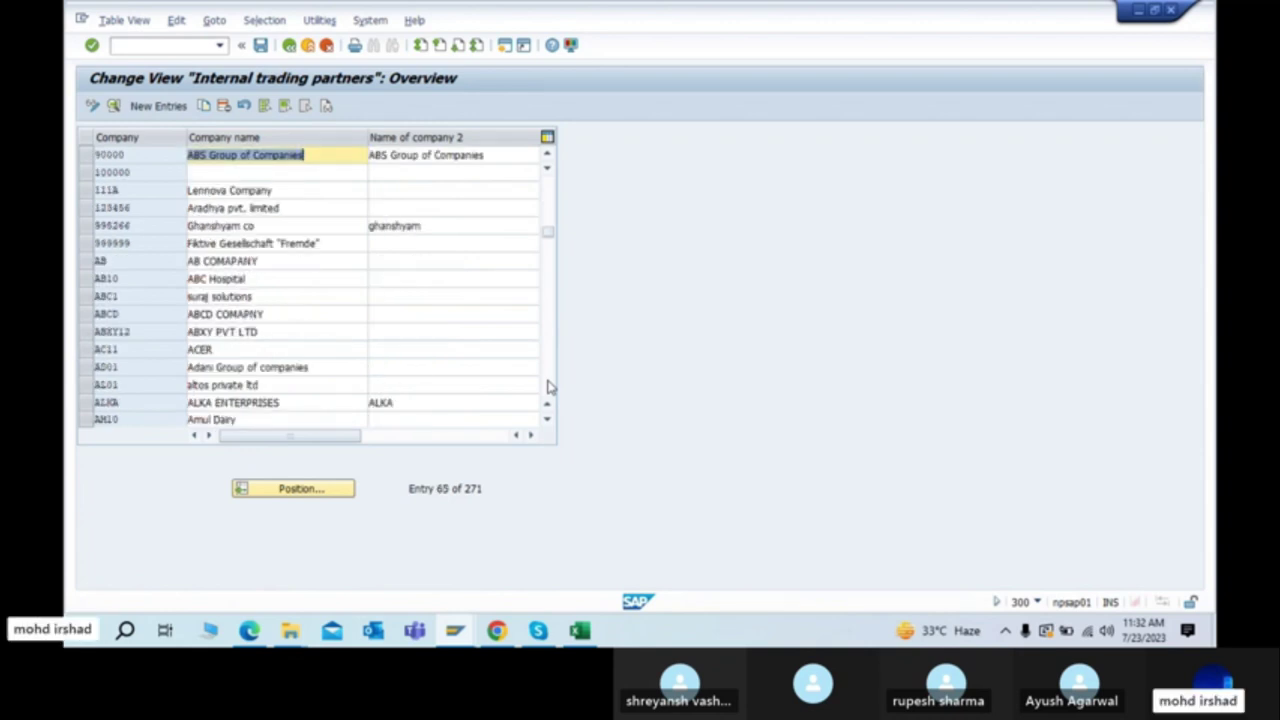
click(548, 387)
click(548, 387)
click(548, 387)
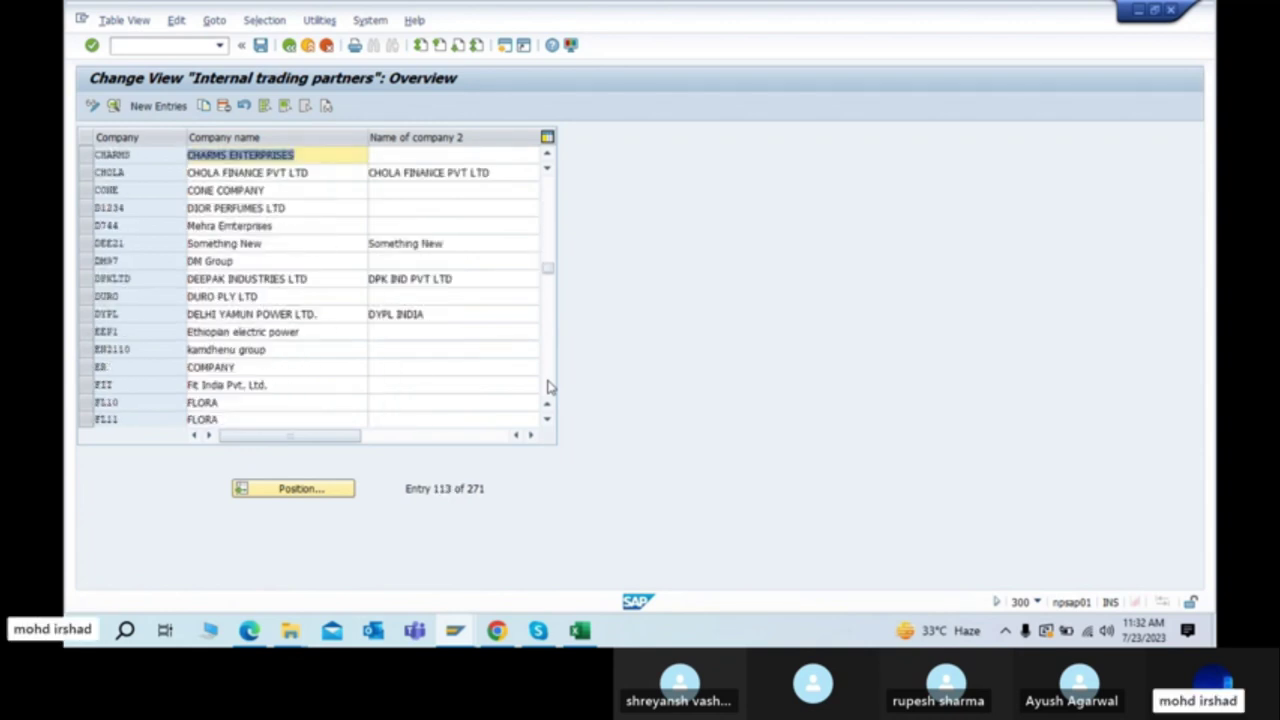
click(550, 201)
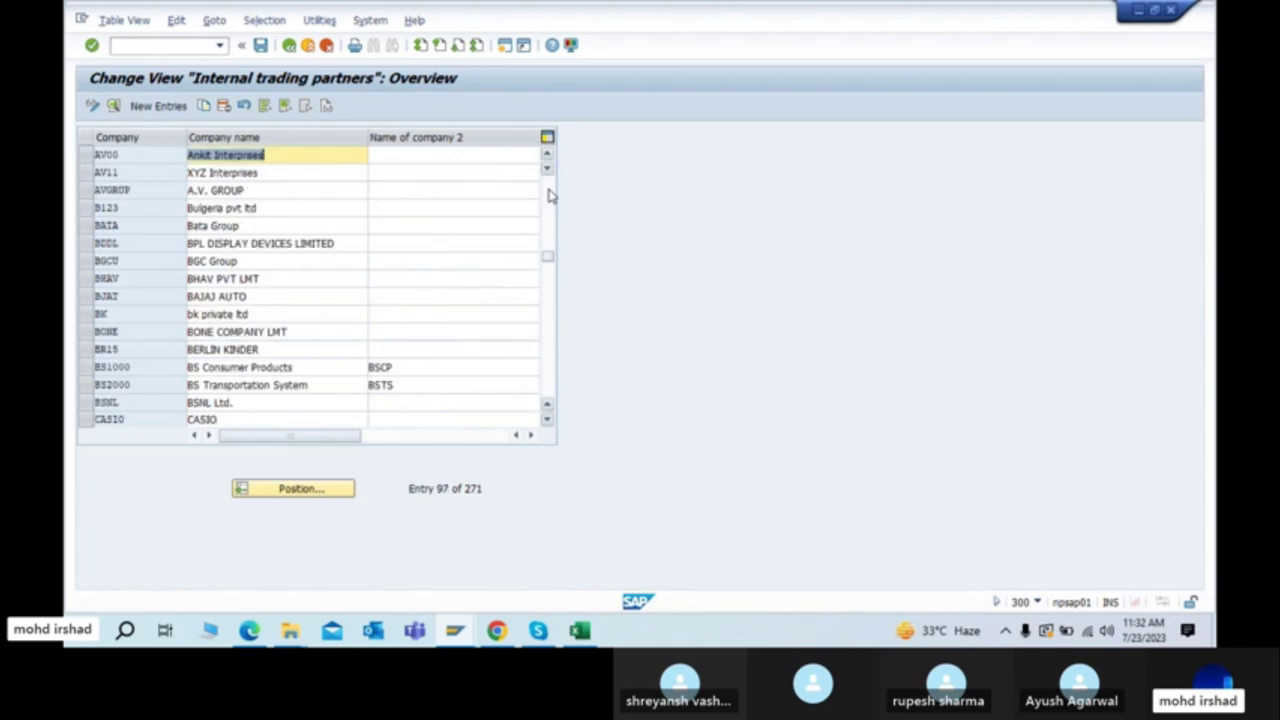
click(550, 200)
click(550, 200)
click(550, 197)
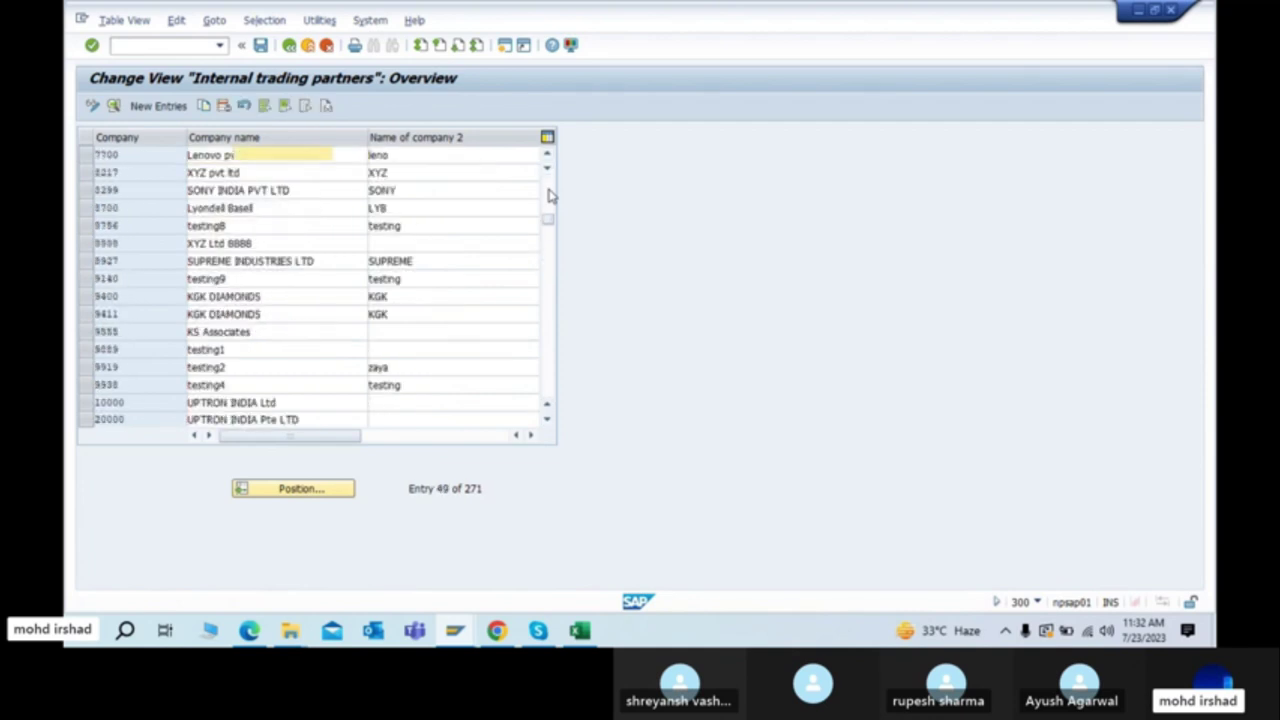
click(549, 196)
click(549, 196)
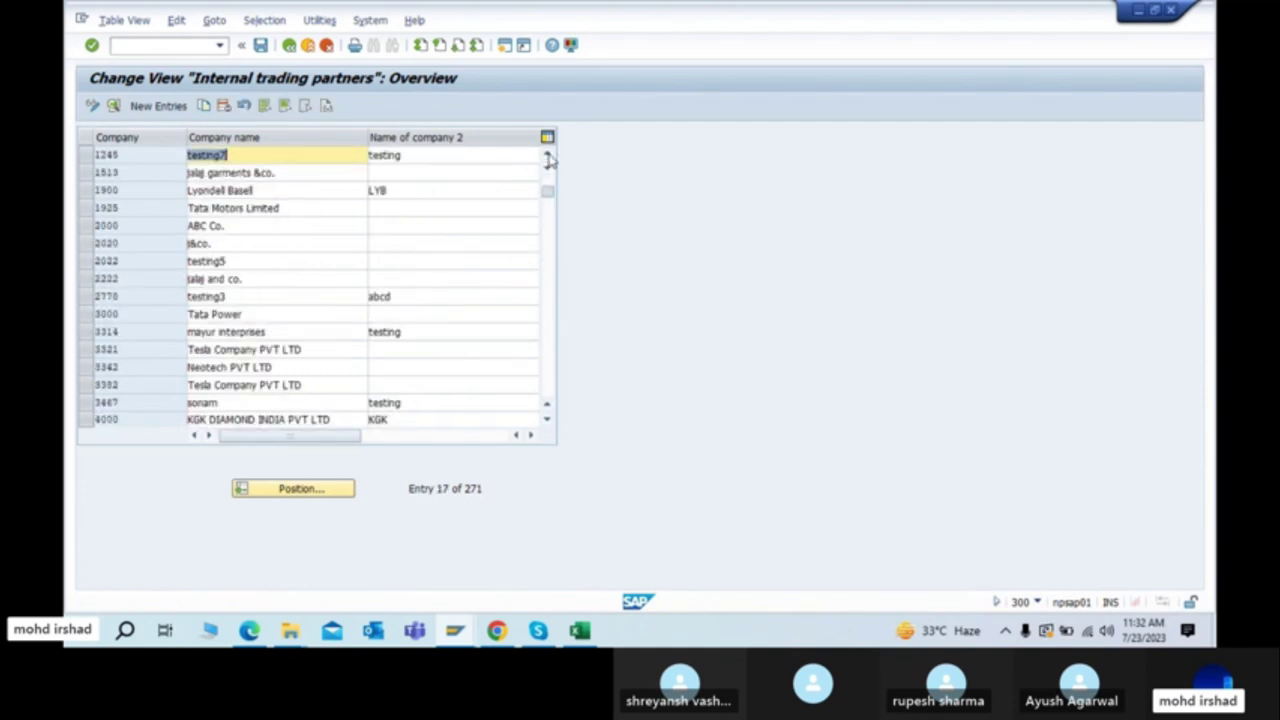
click(549, 196)
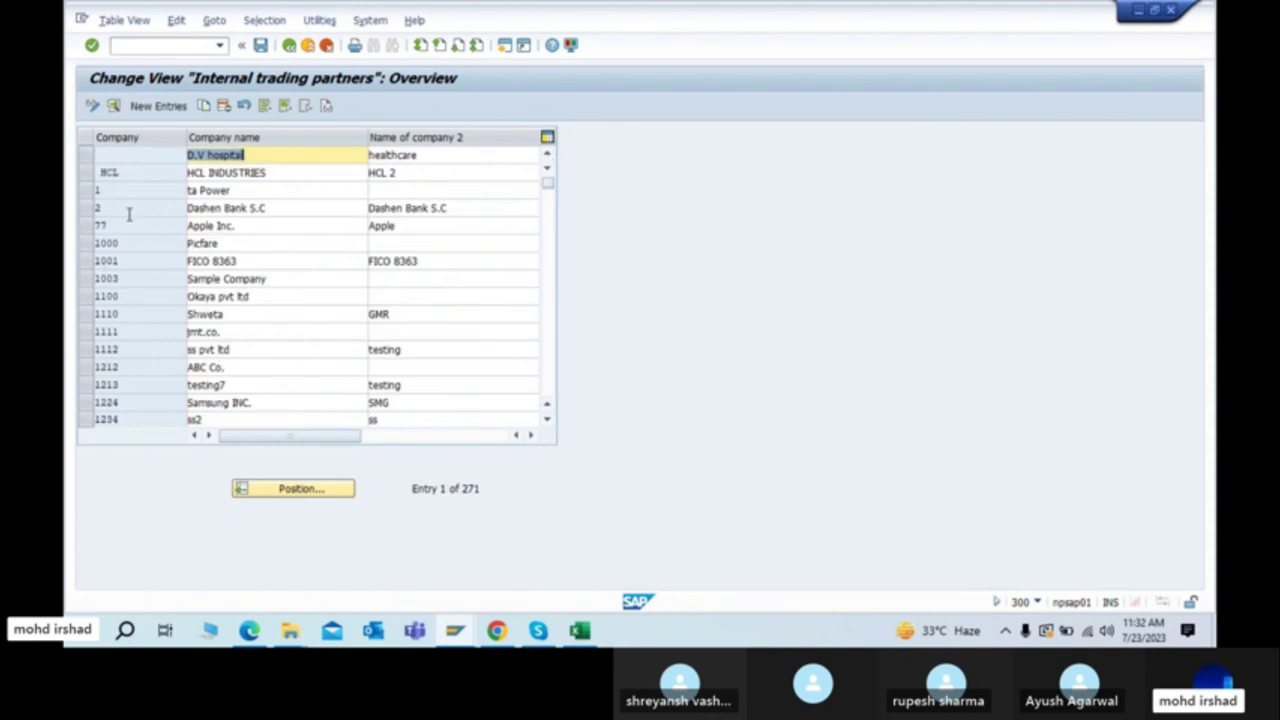
click(85, 175)
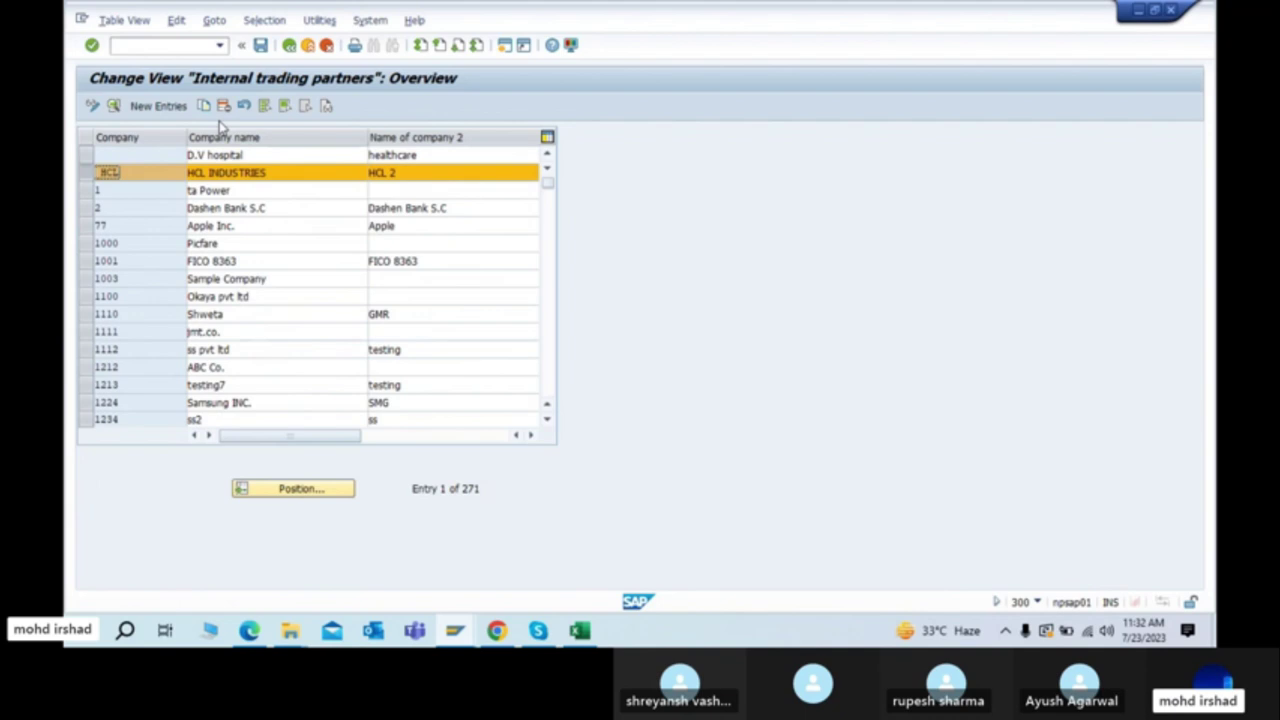
click(85, 175)
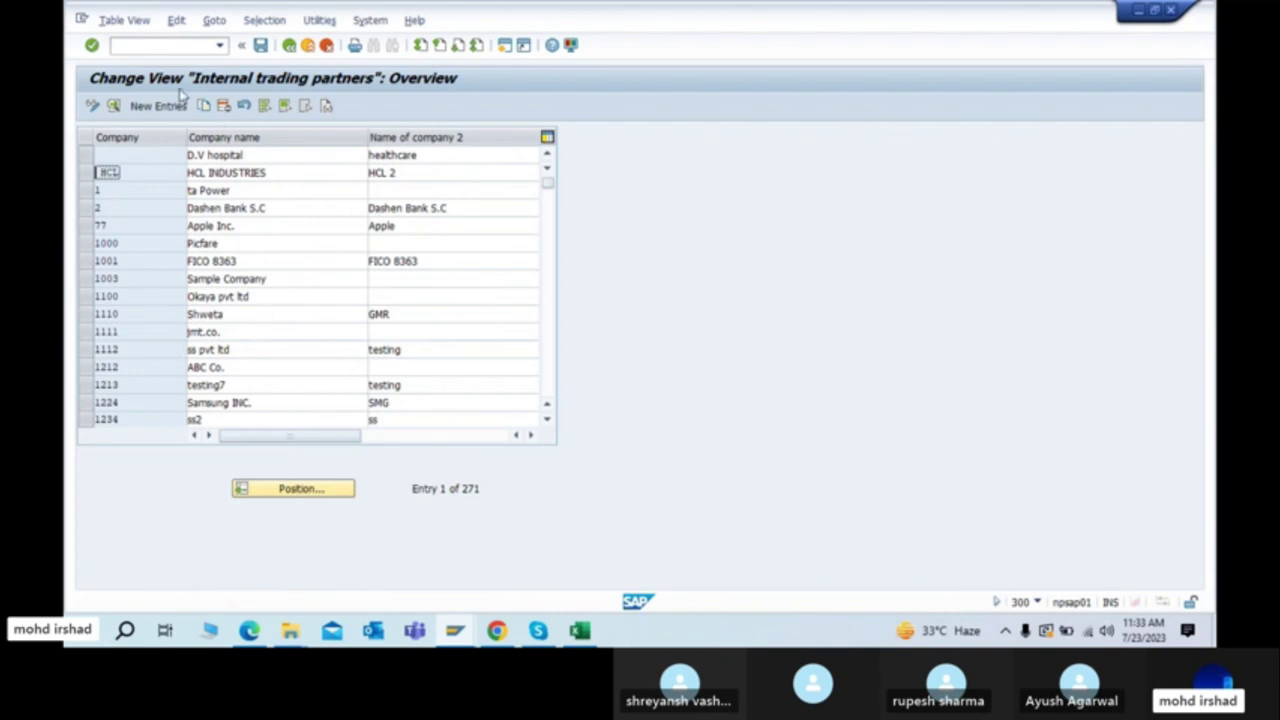
Step: Create a new entry with company 8800, company name TATA and second name TCS
click(156, 105)
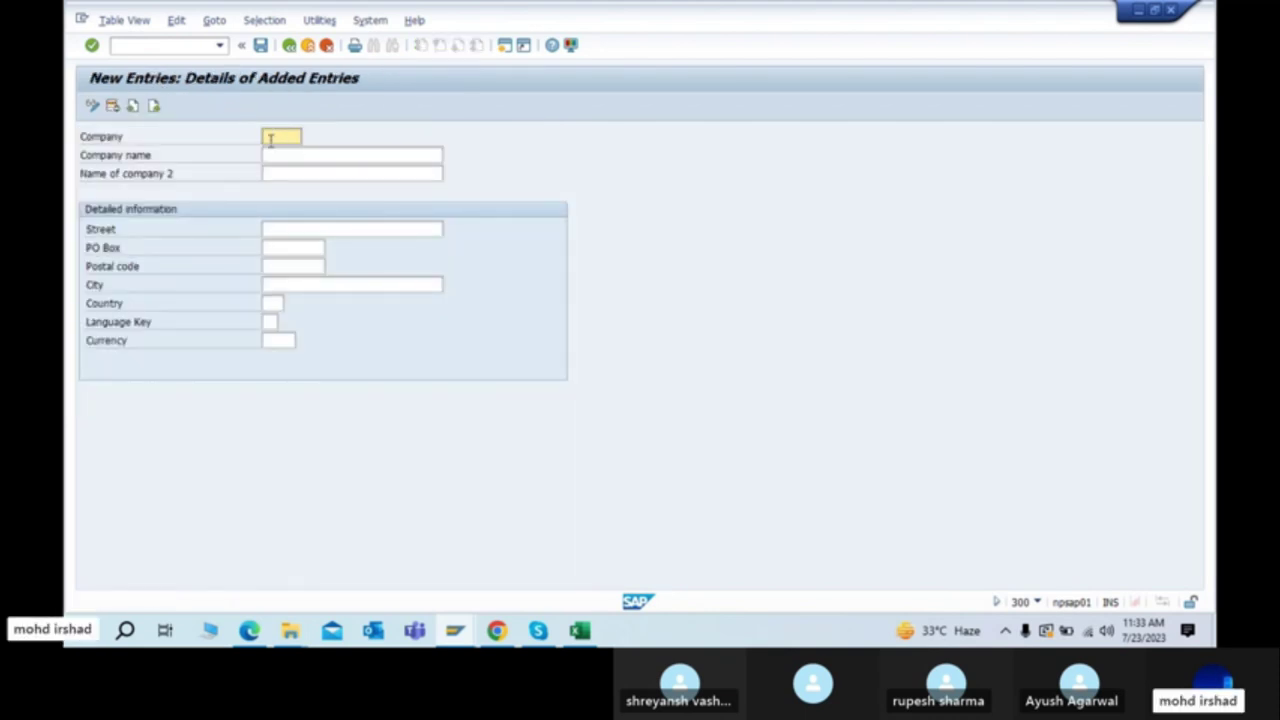
text(8800)
click(316, 155)
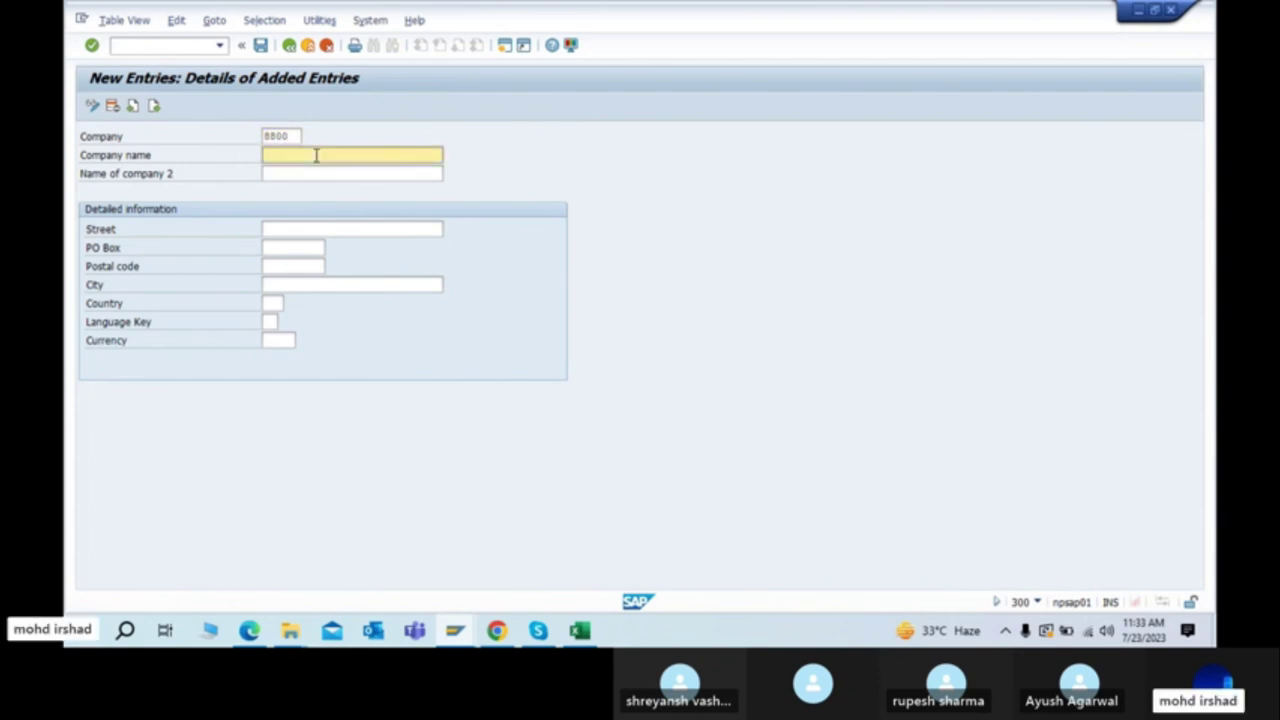
text(TATA)
click(298, 175)
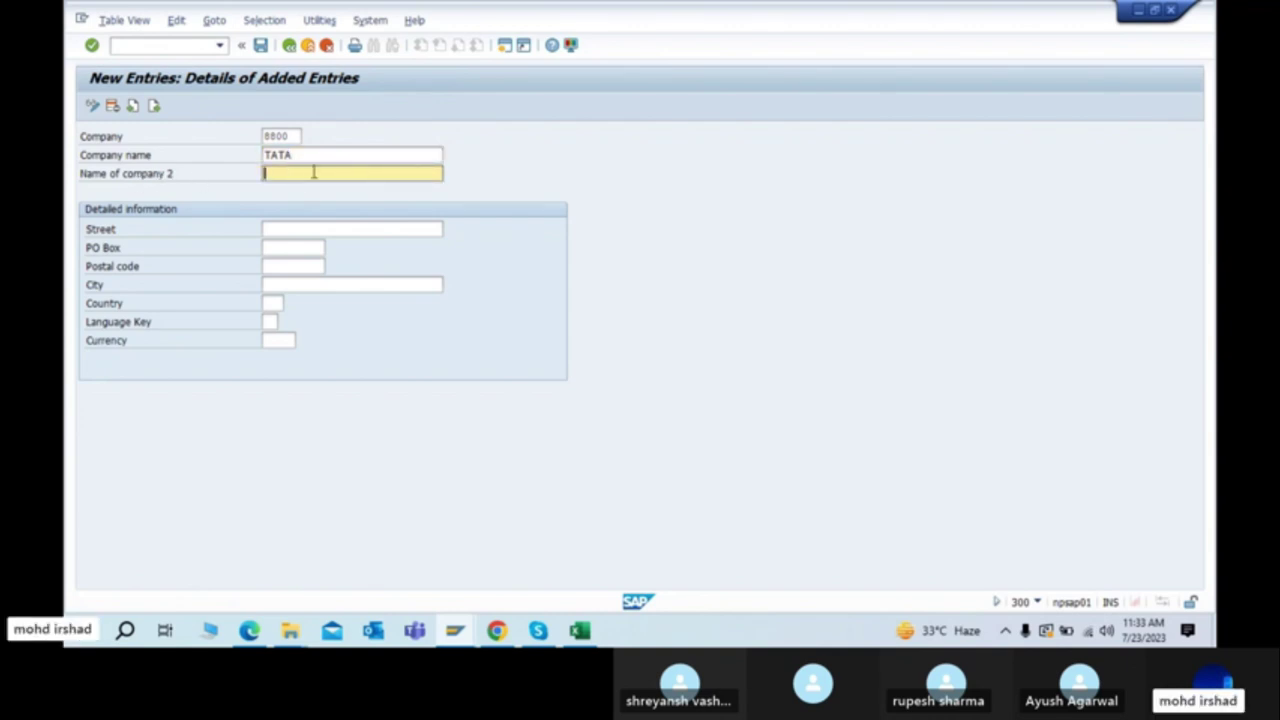
click(325, 157)
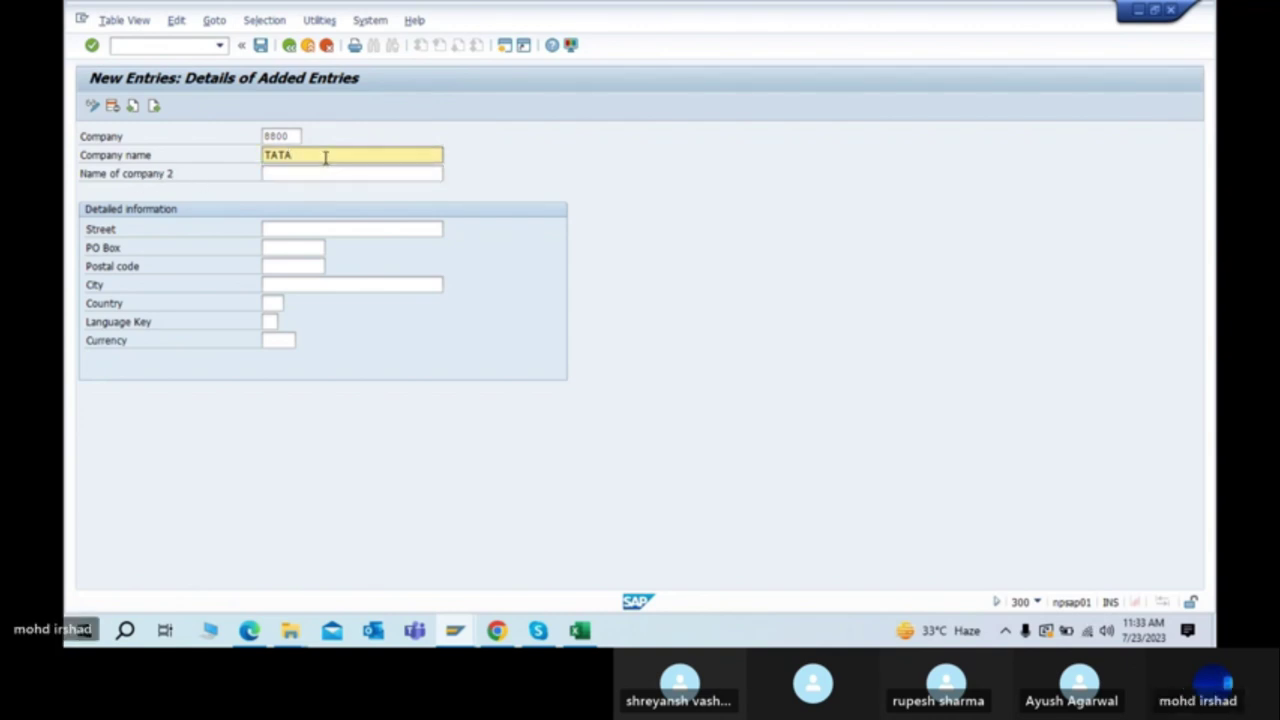
click(299, 168)
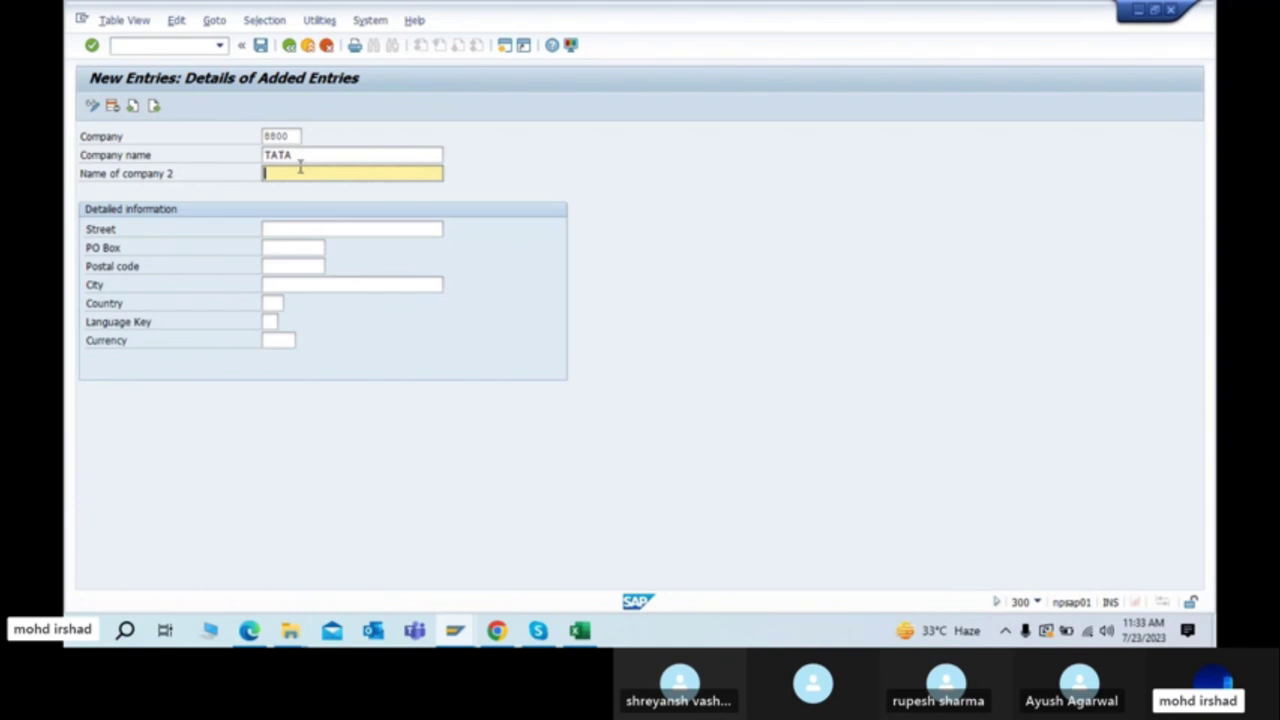
text(TCS)
click(300, 229)
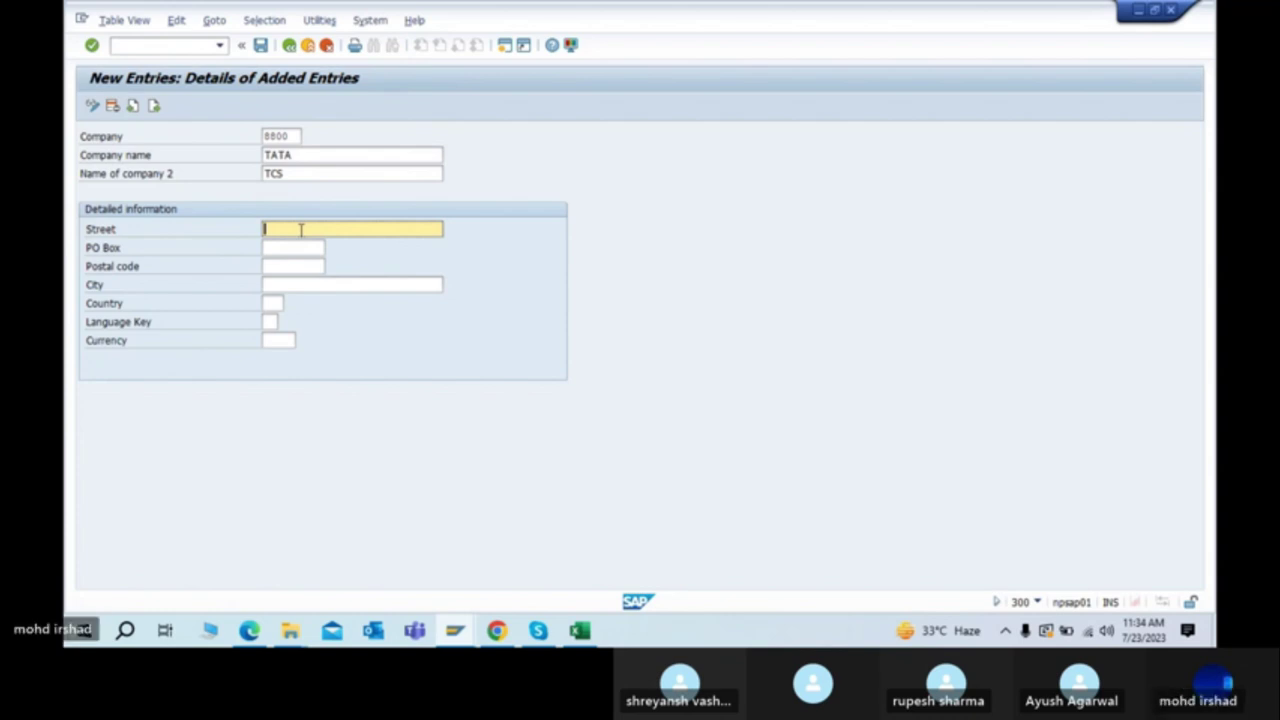
Step: Enter street MG Road 15, Banglore, fixing the typo in Road
text(MG )
text(Road)
text( 15)
text(,)
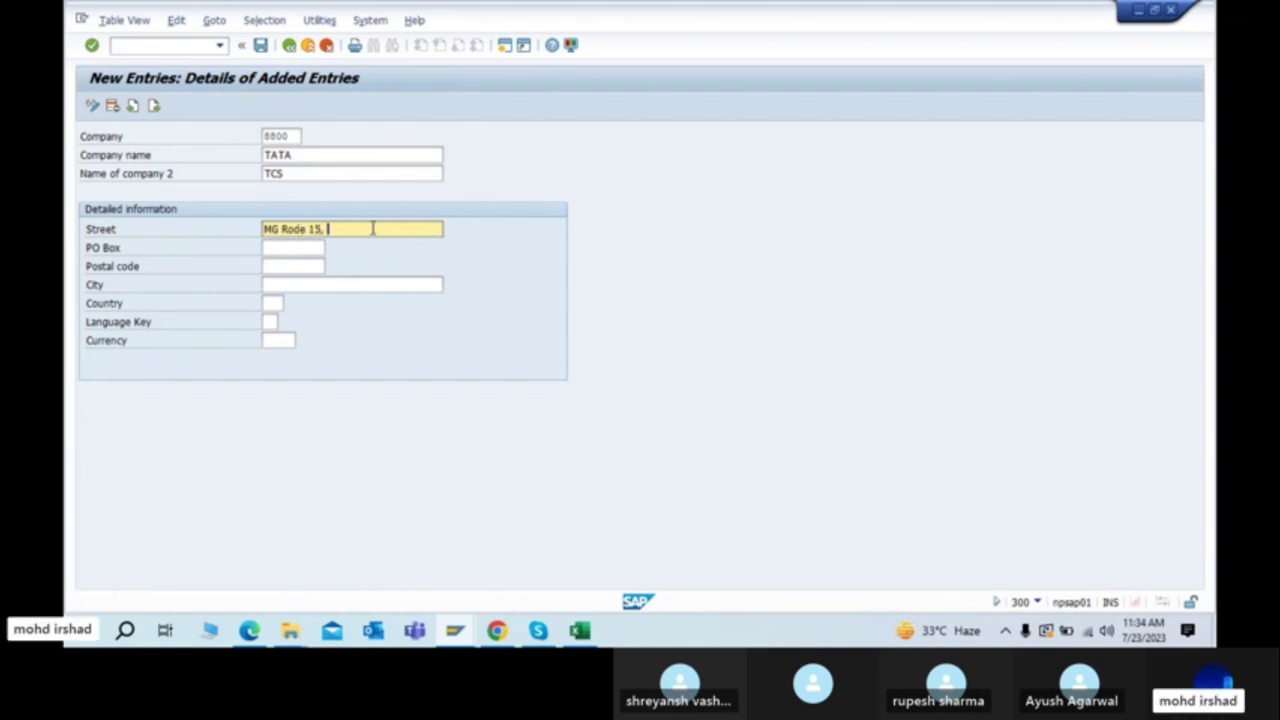
text( Banglor)
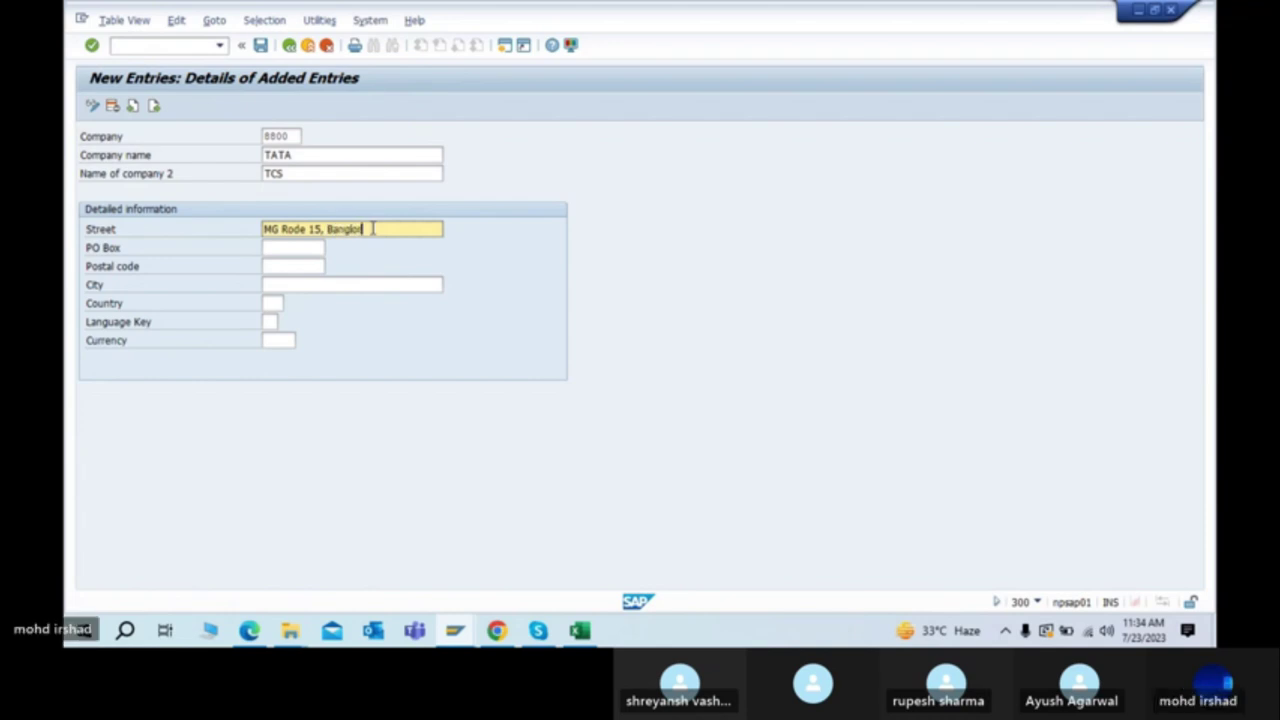
text(e)
click(308, 247)
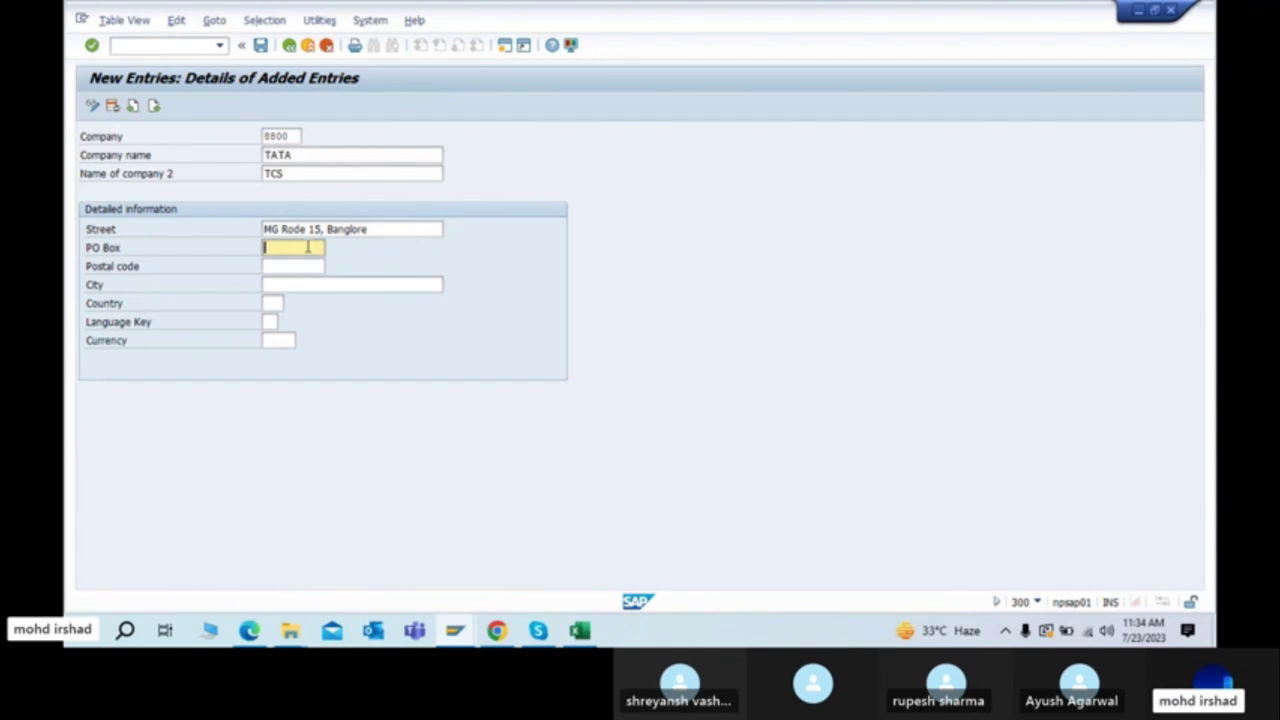
click(300, 229)
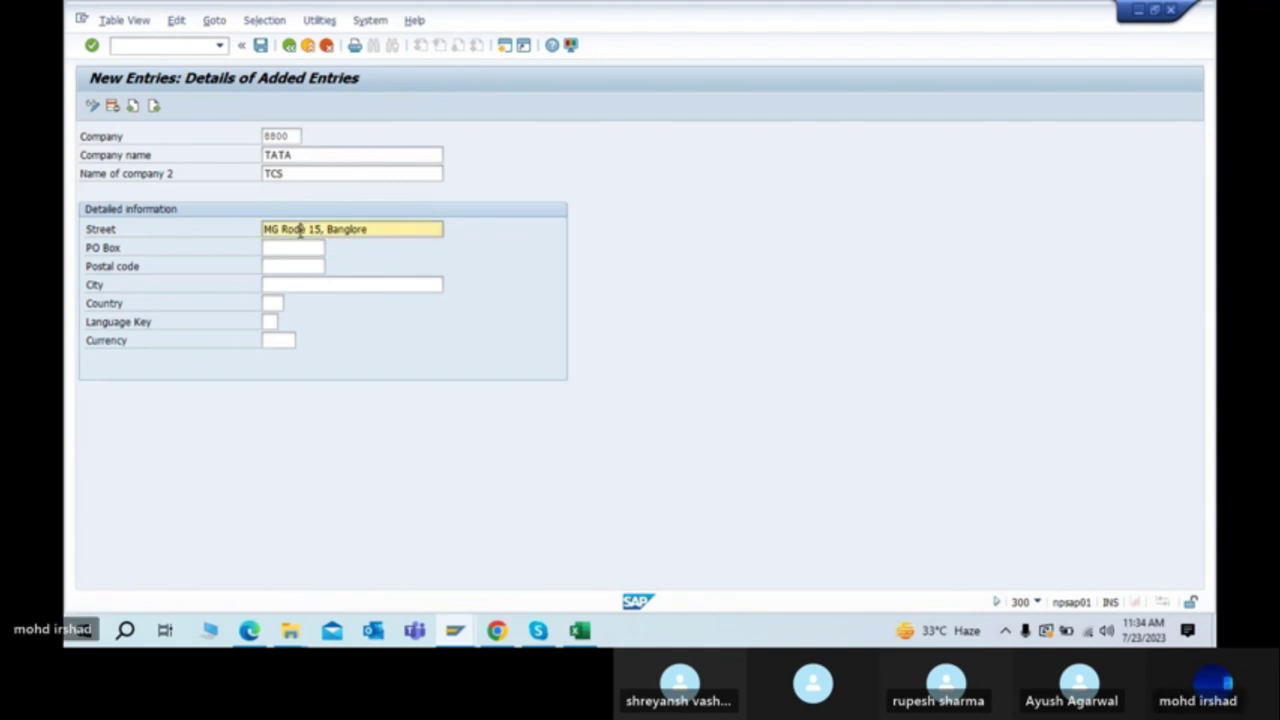
key(Delete)
key(Delete)
text(ad)
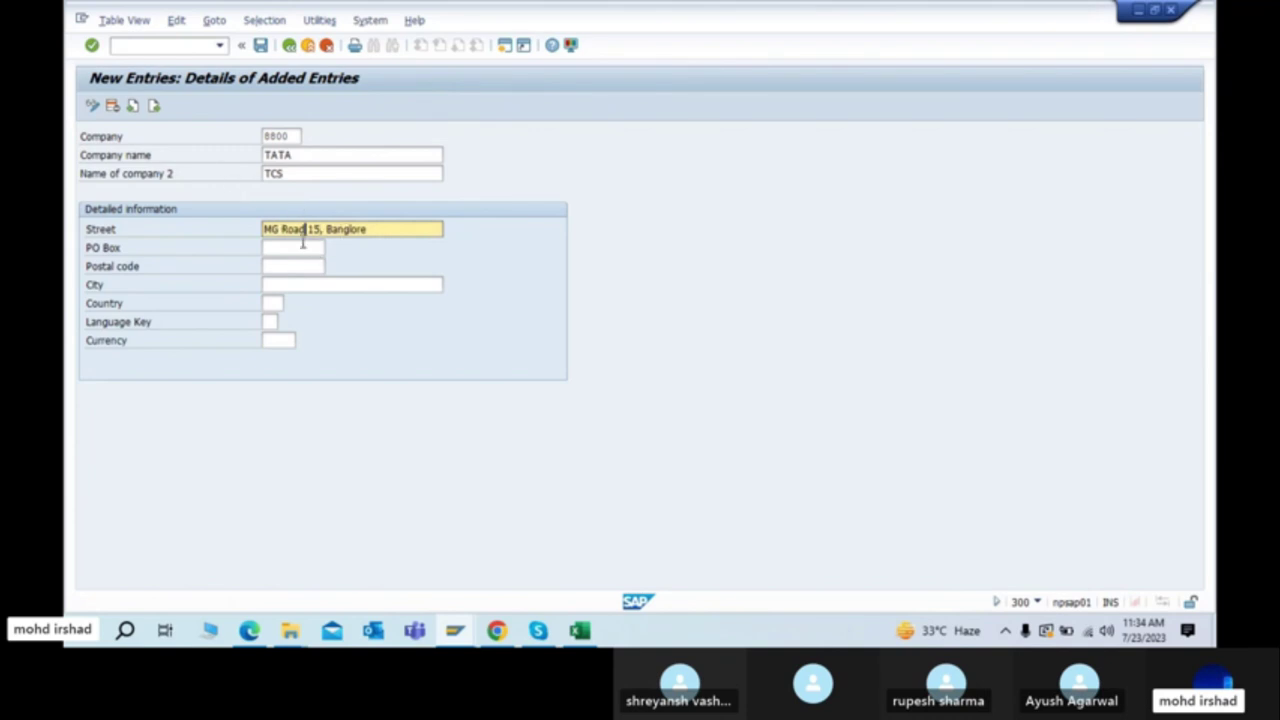
Step: Set the PO Box to banglore, replacing the initial 770088
click(302, 244)
text(770088)
click(295, 268)
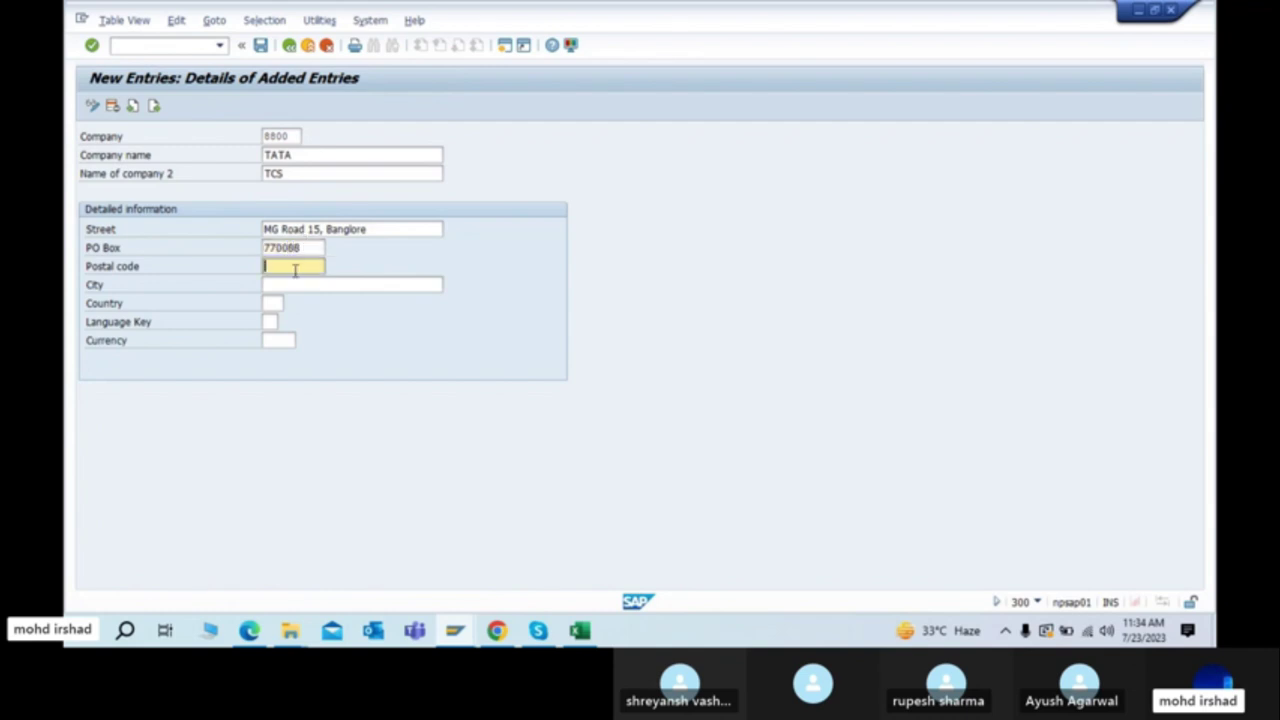
click(314, 248)
key(BackSpace)
key(BackSpace)
key(BackSpace)
key(BackSpace)
key(BackSpace)
key(BackSpace)
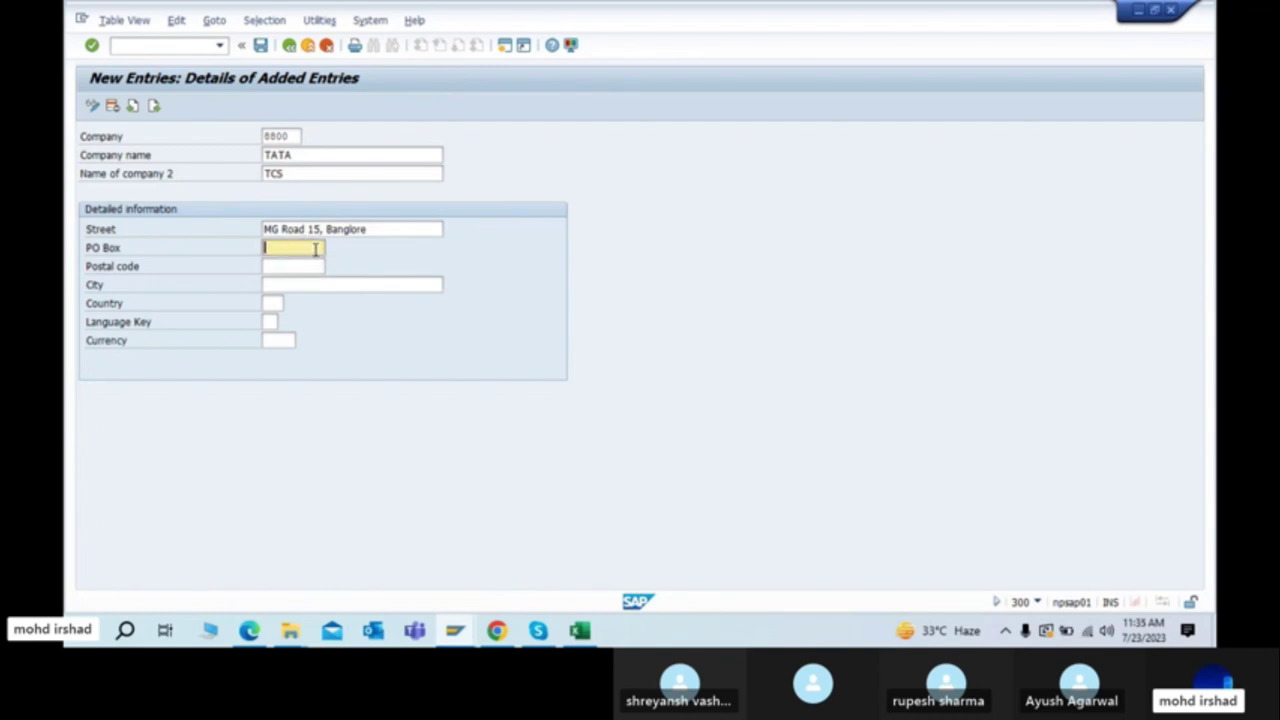
text(banglore)
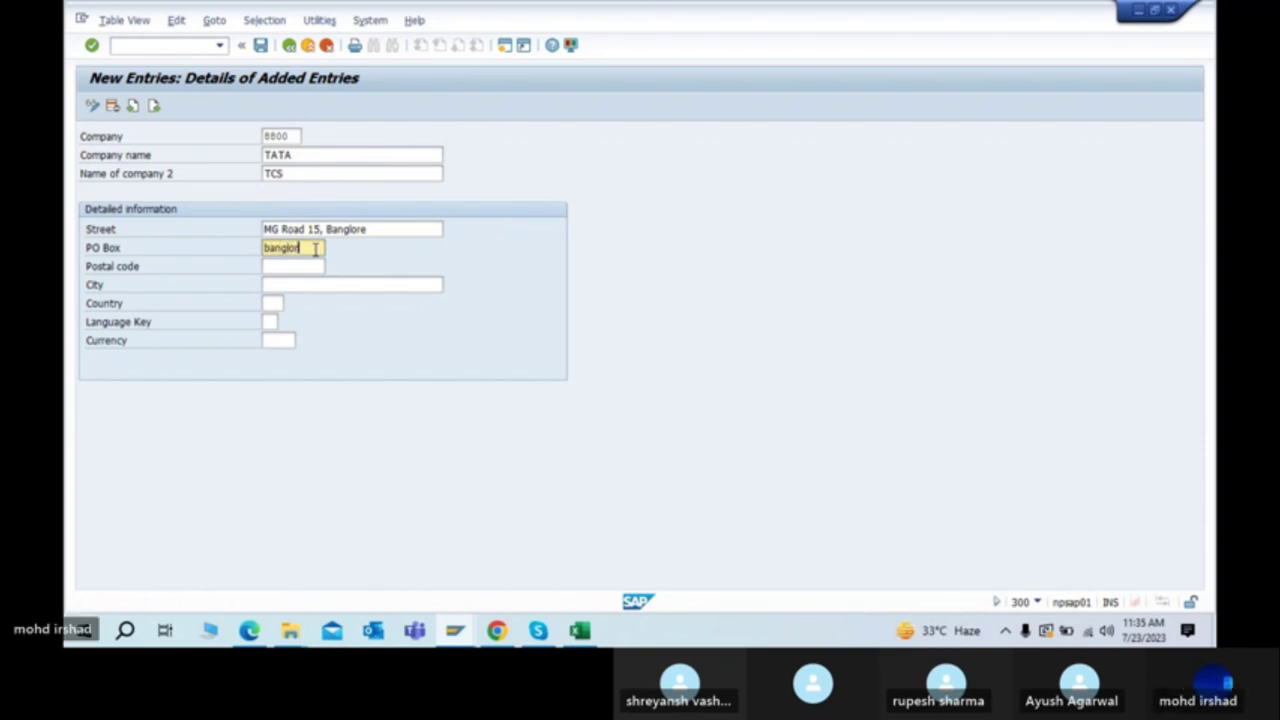
Step: Enter postal code 999999 and city Banglore
click(300, 266)
text(999999)
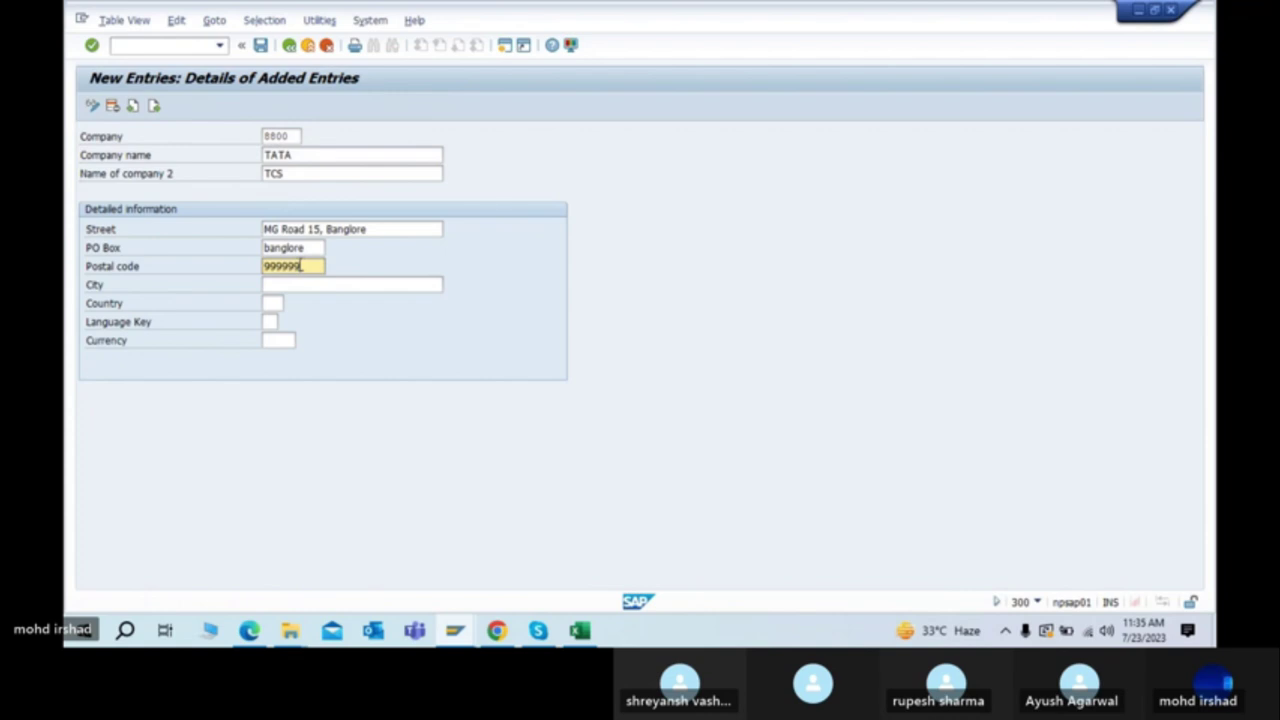
click(310, 286)
text(Banglore)
key(Tab)
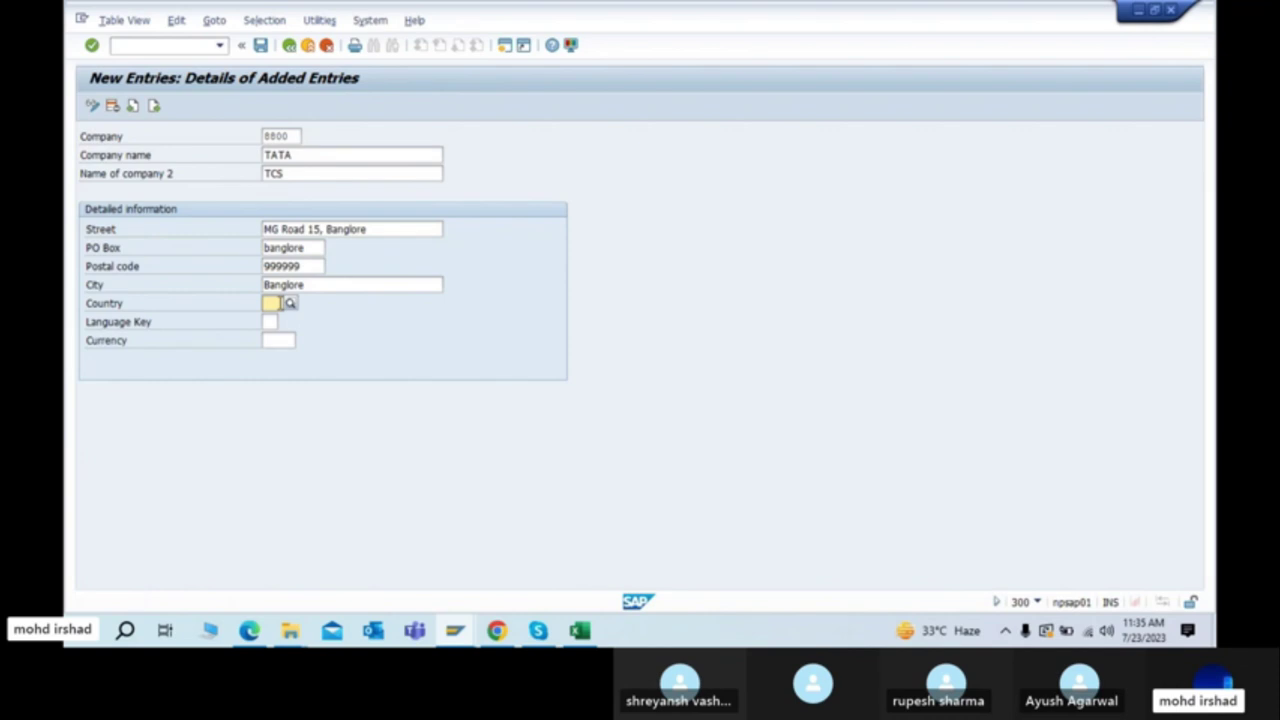
click(342, 283)
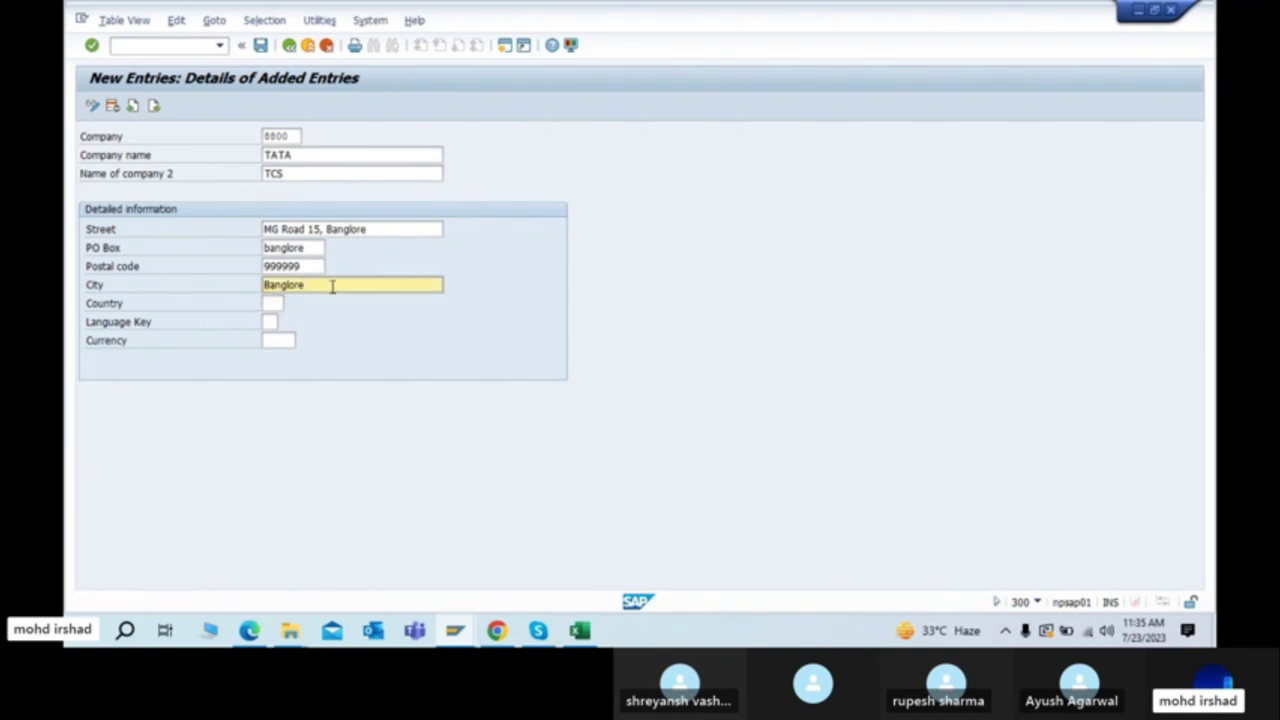
click(270, 304)
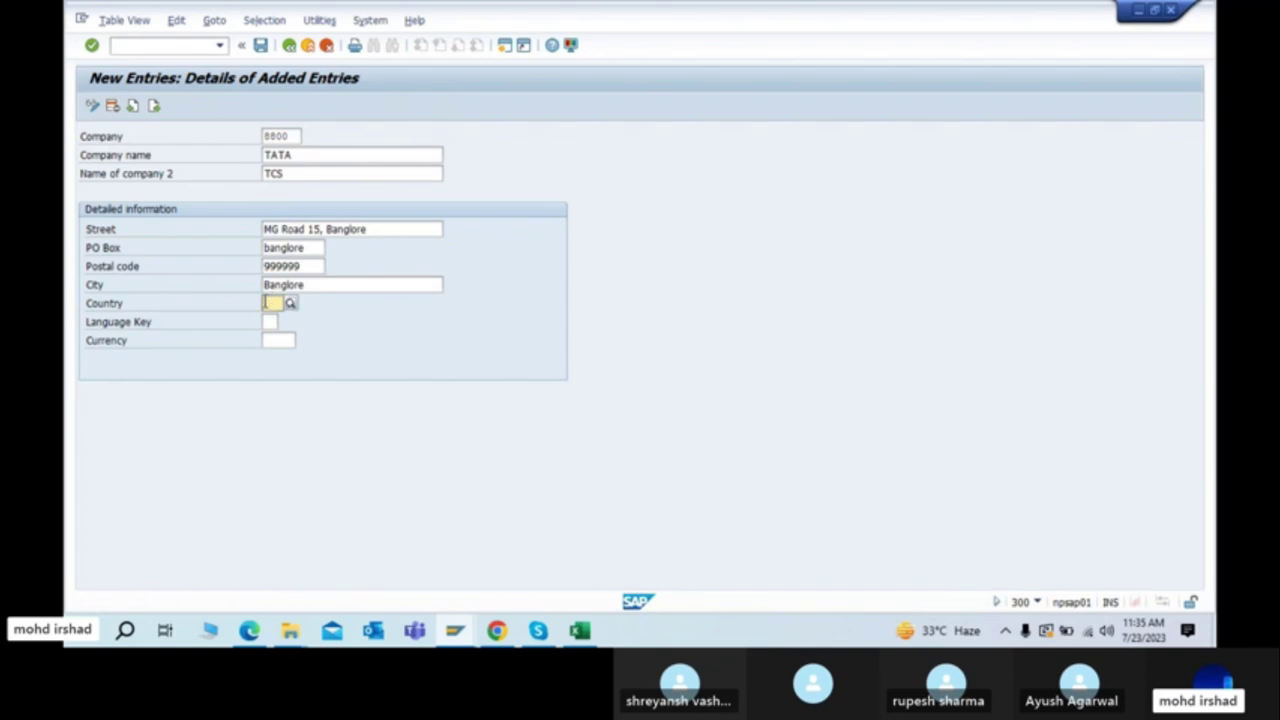
Step: Open the Country of Company F4 list and highlight India
click(291, 305)
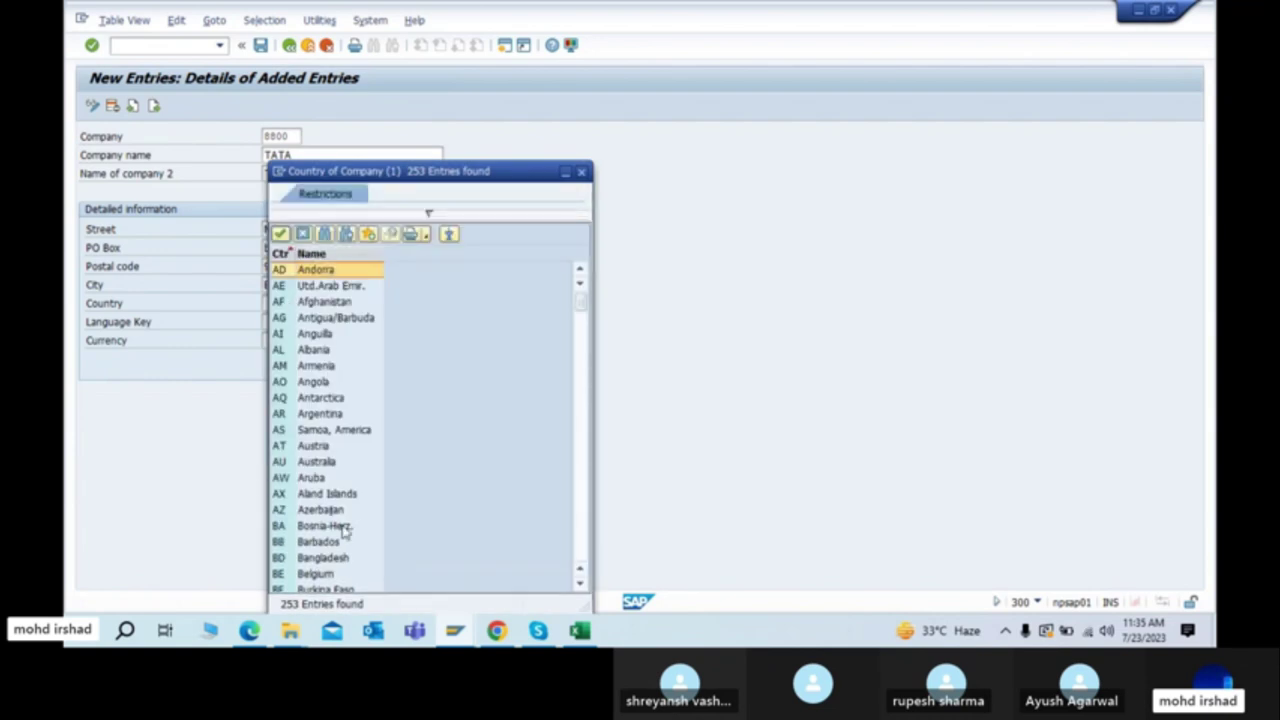
scroll(343, 530, down, 10)
scroll(343, 530, down, 11)
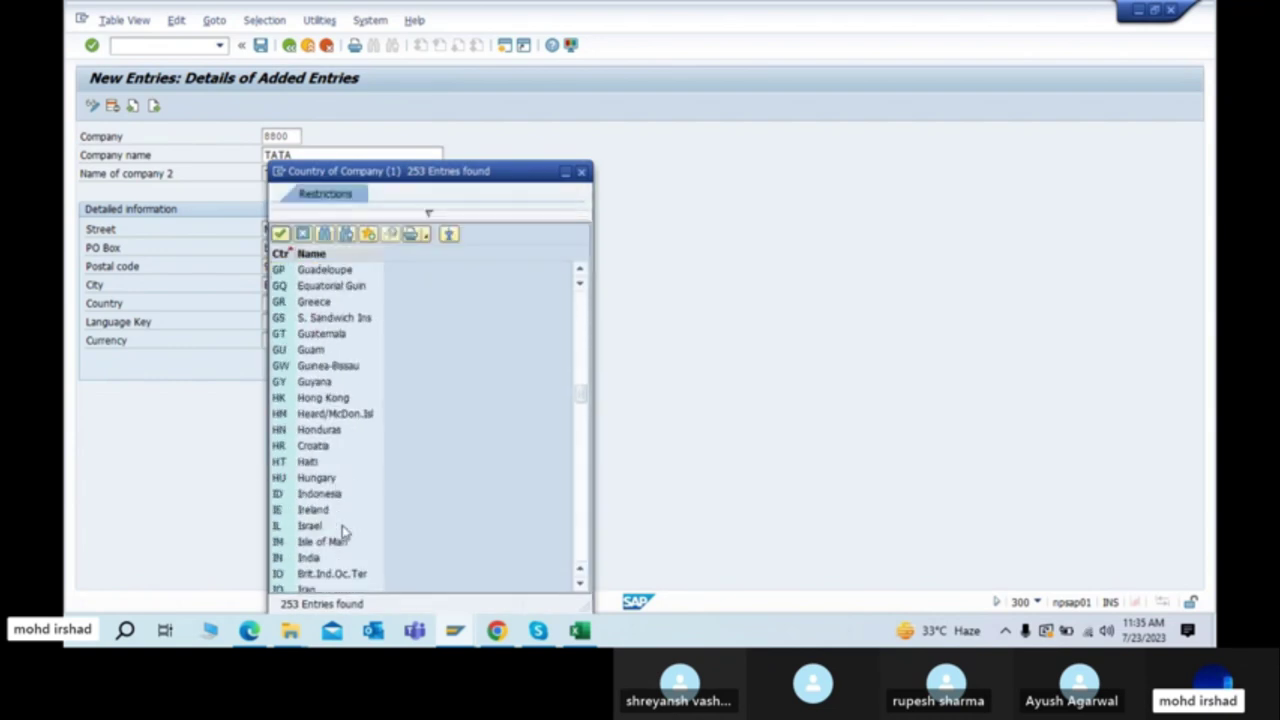
click(304, 464)
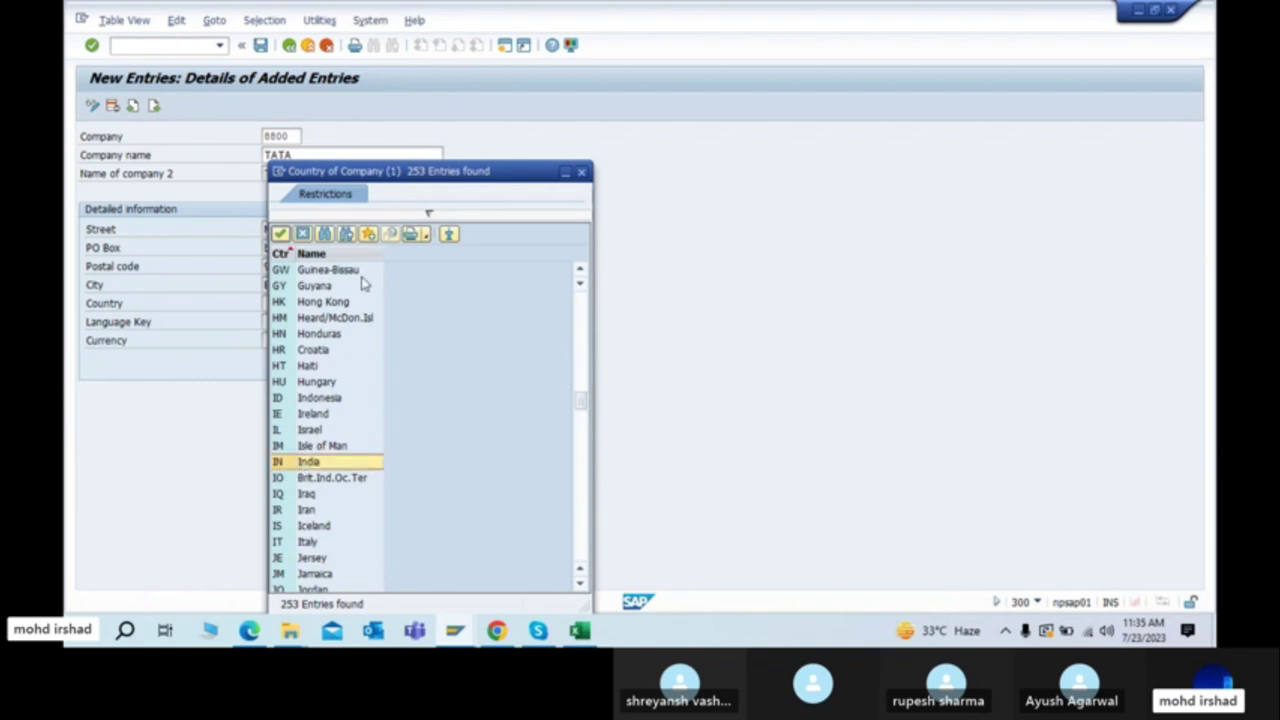
Step: Search the country list for 'in', then 'Ar', stepping through the next matches
click(327, 236)
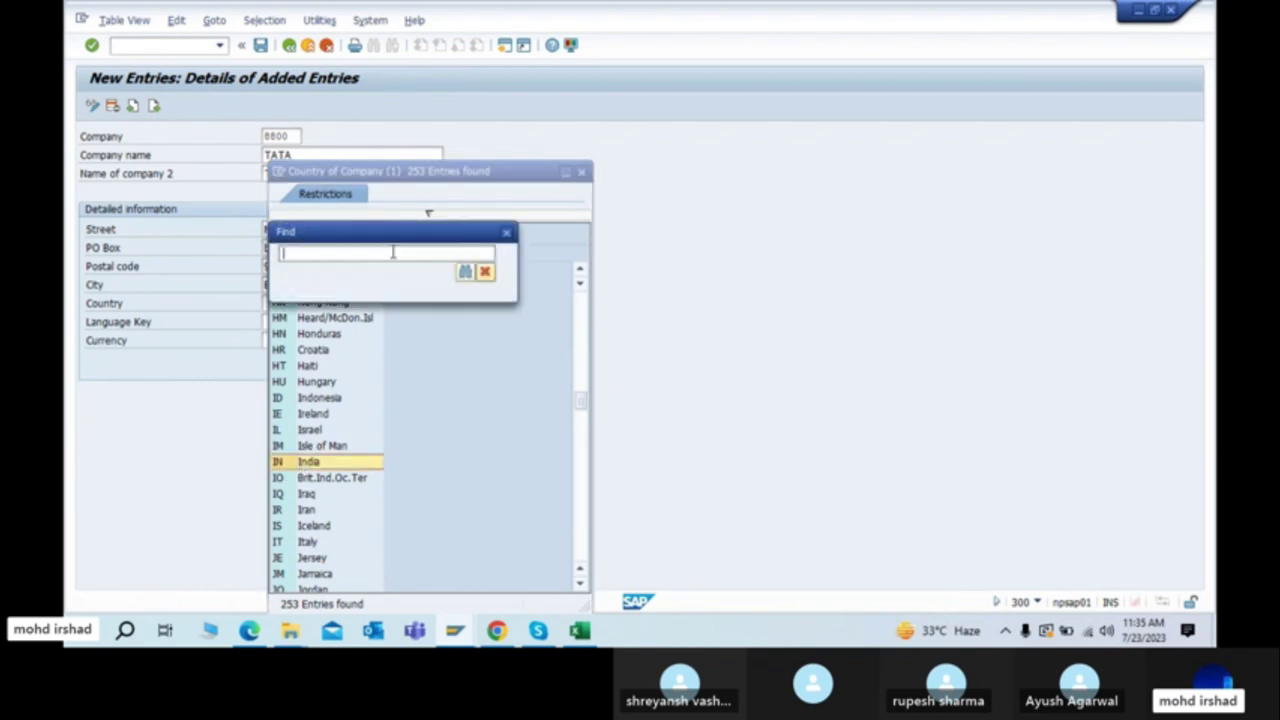
text(in)
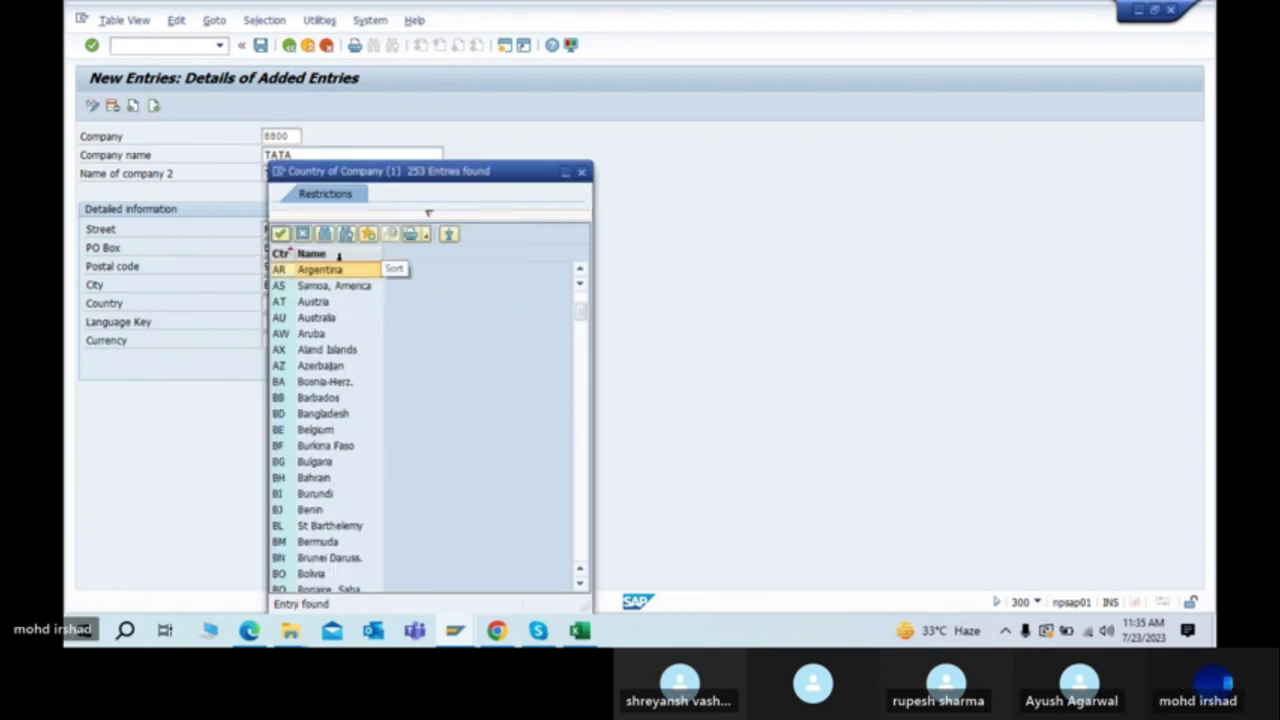
click(334, 234)
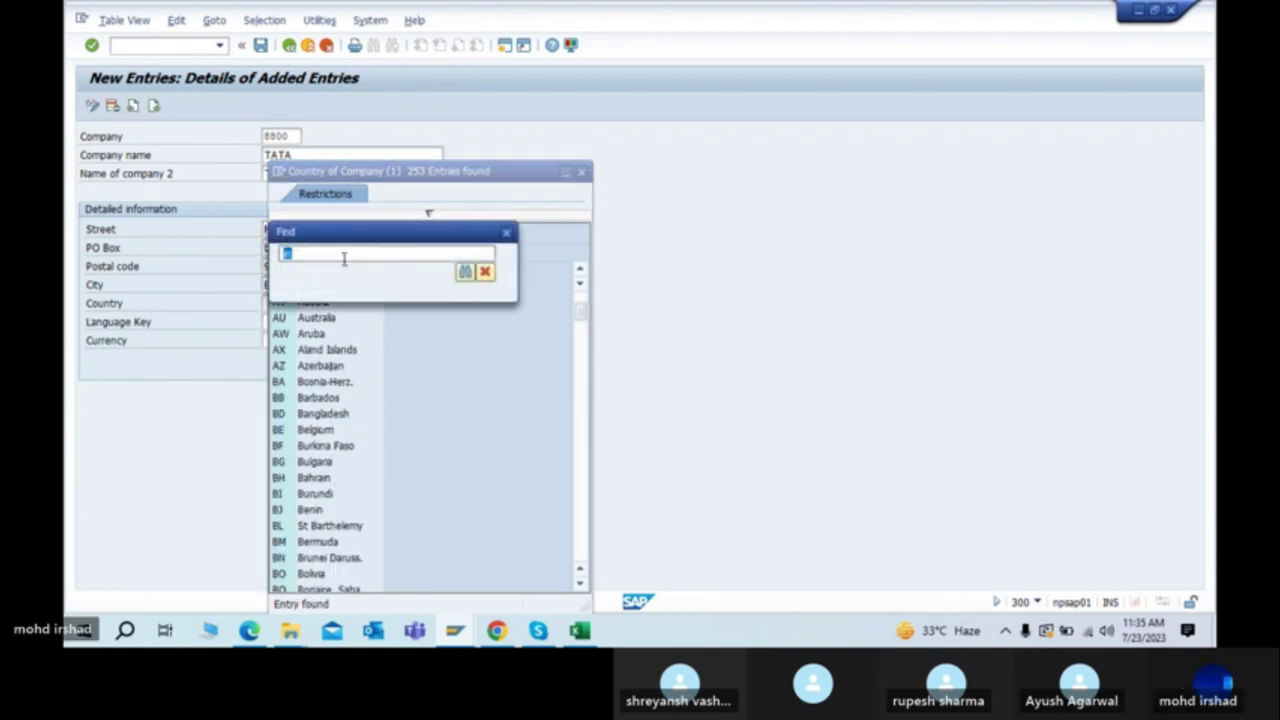
text(Ar)
key(Return)
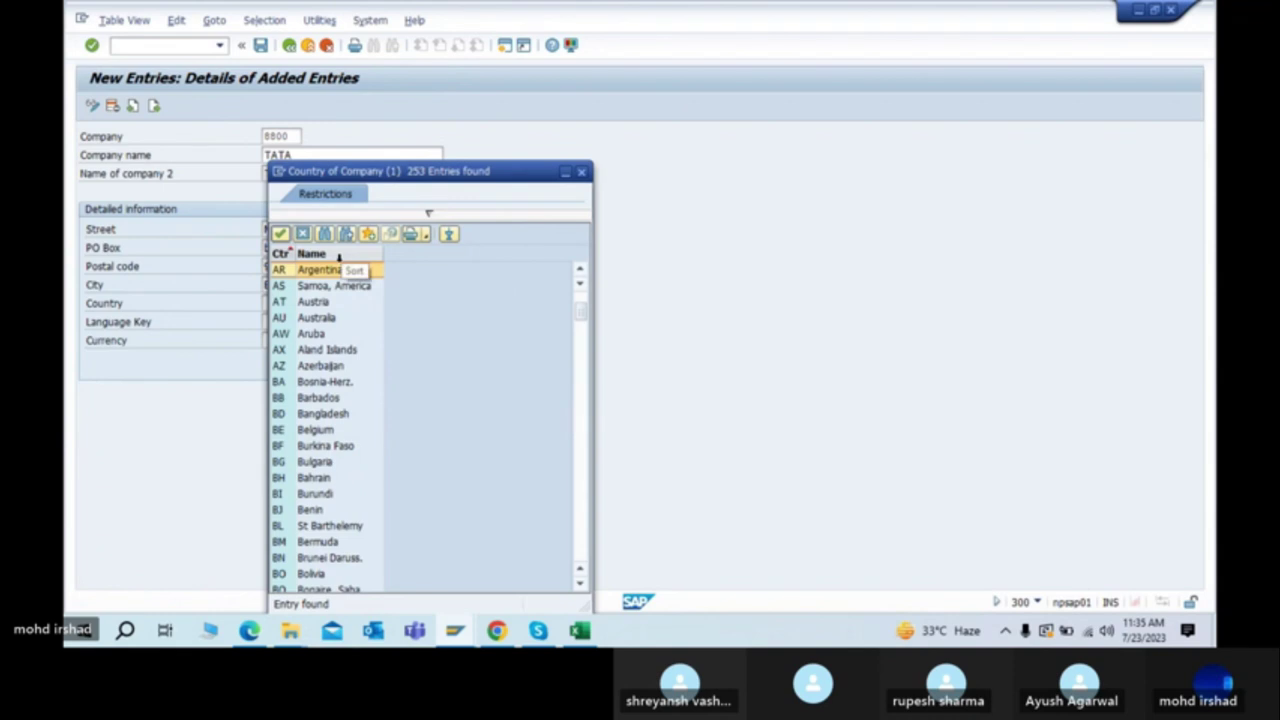
click(346, 234)
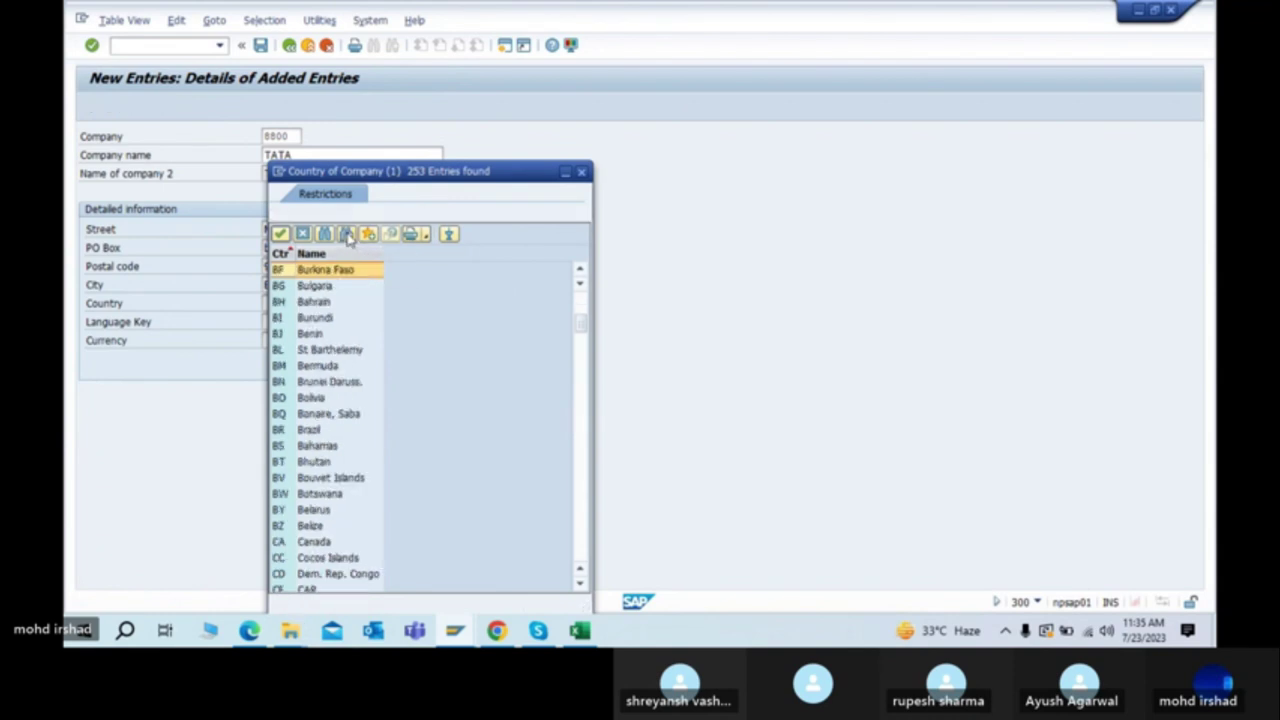
click(346, 234)
click(346, 234)
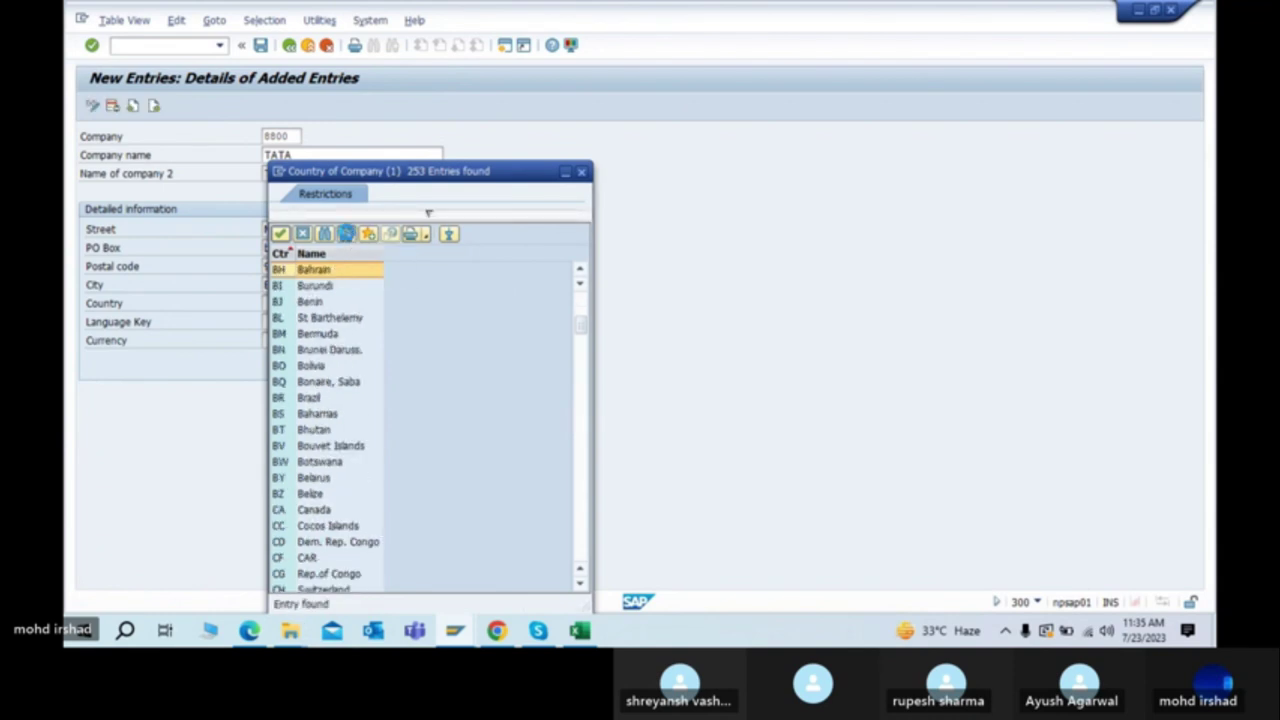
click(346, 234)
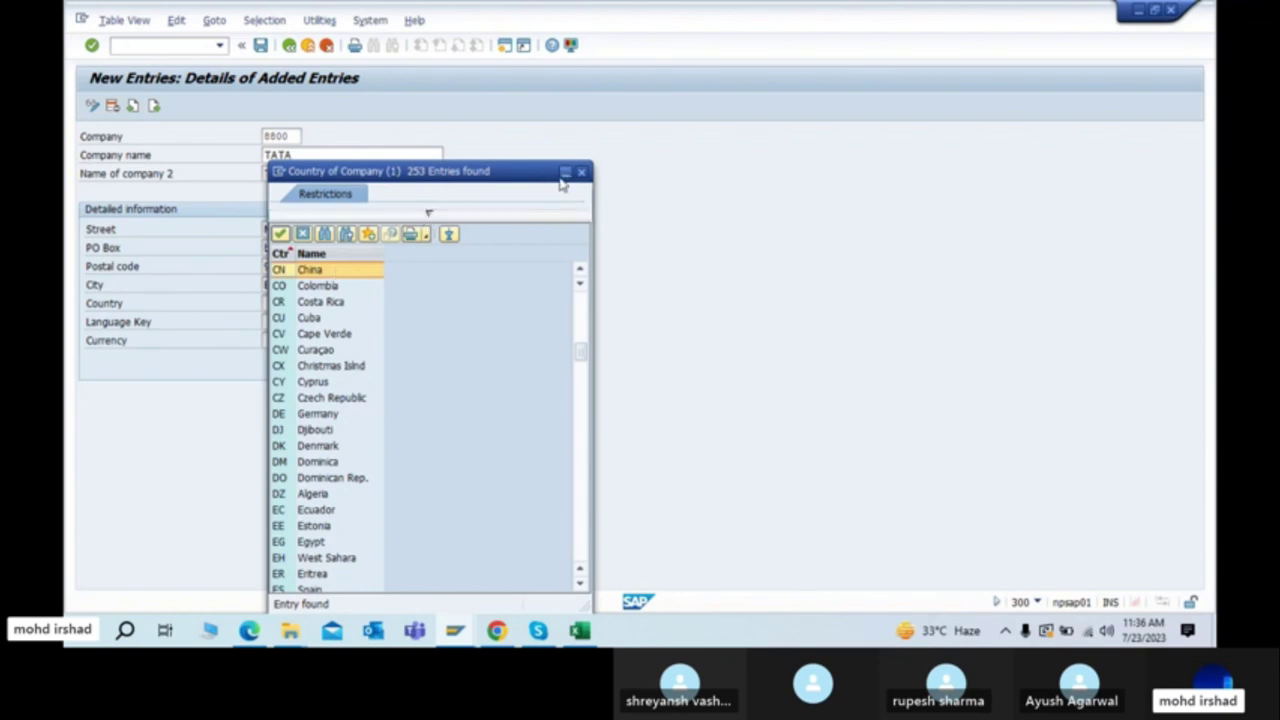
Step: Scroll up and down through the full 253-country list
scroll(390, 418, down, 6)
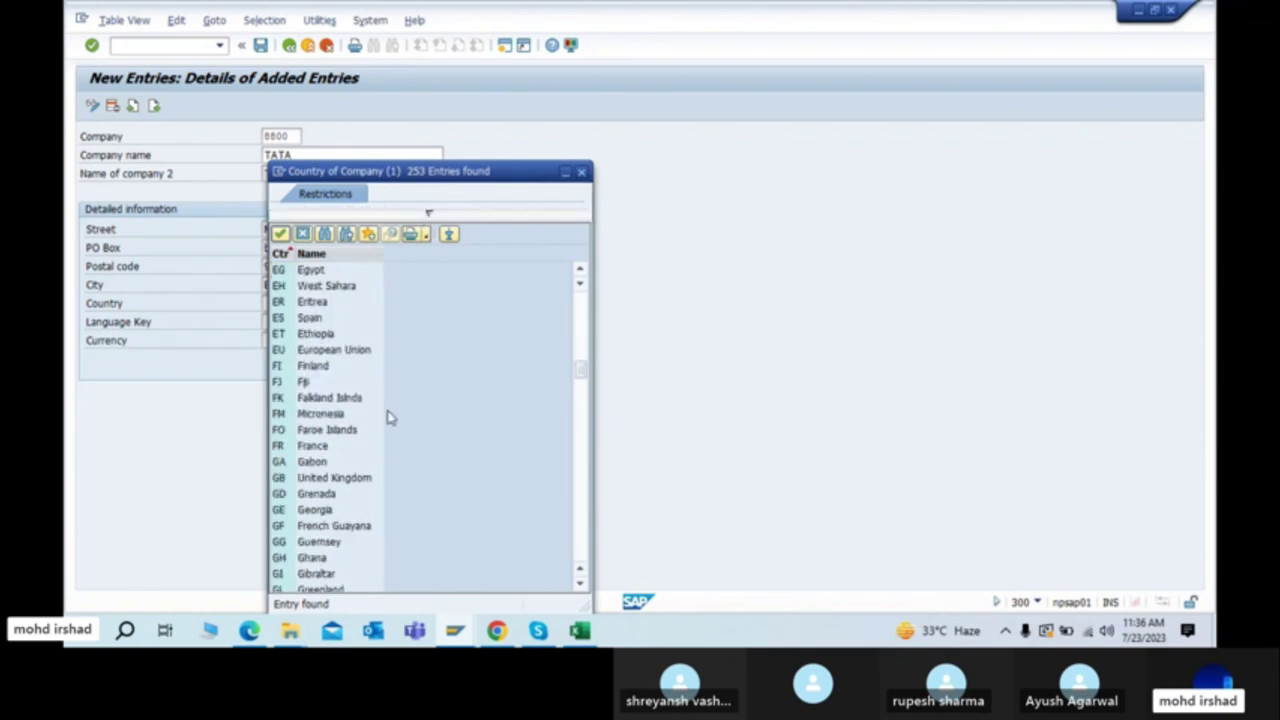
scroll(390, 418, down, 14)
scroll(390, 418, down, 18)
scroll(390, 418, up, 12)
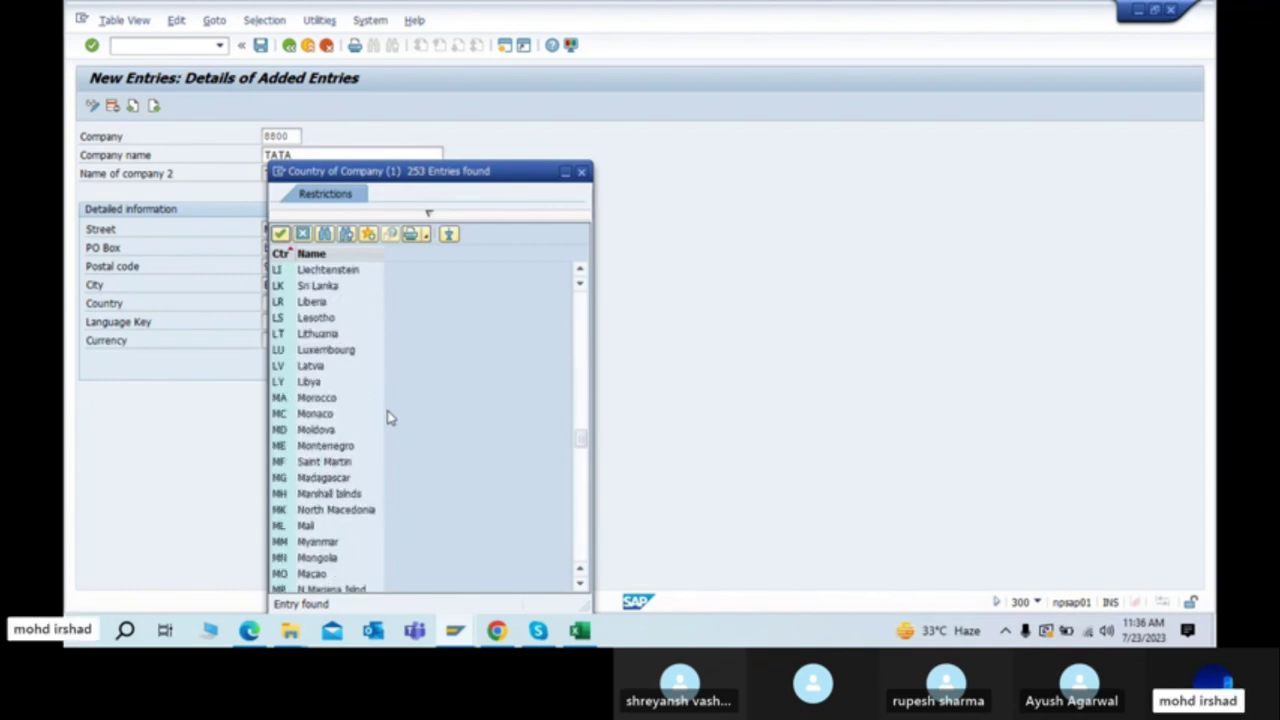
scroll(390, 418, up, 20)
scroll(390, 418, up, 3)
scroll(390, 418, down, 4)
Step: Close the country list, enter country IN, language EN and currency INR, then save company 8800
key(Escape)
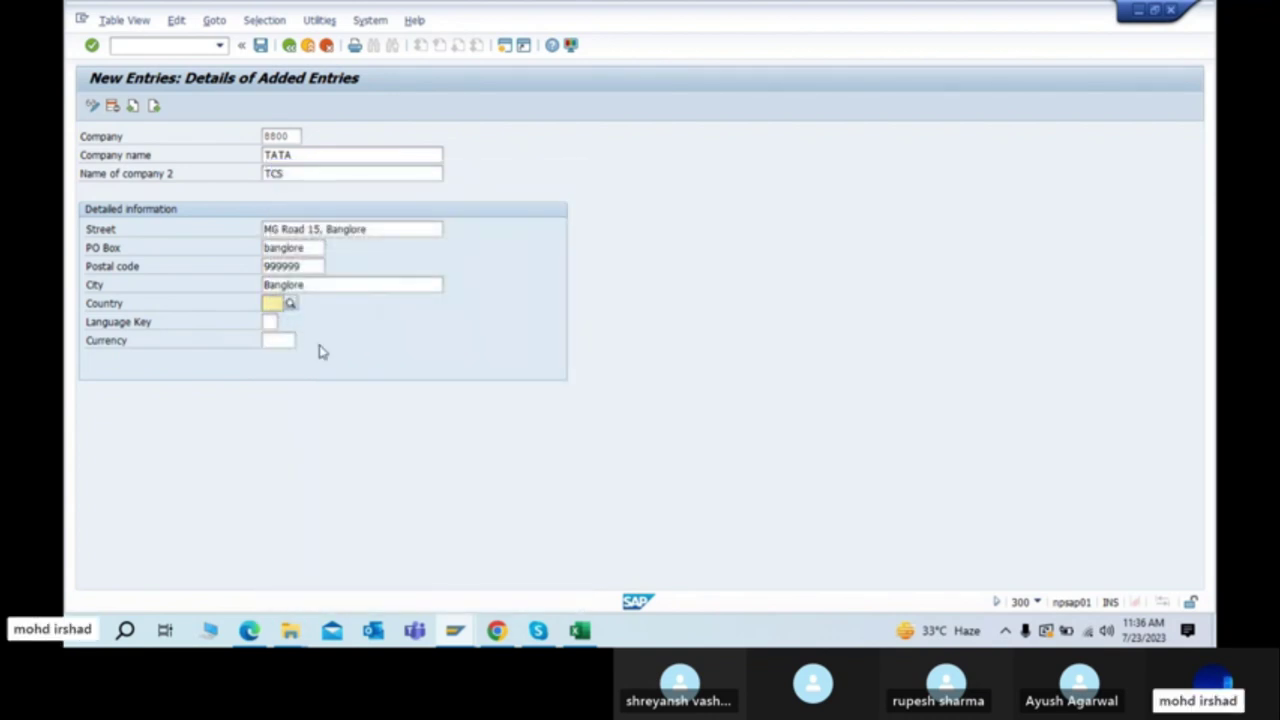
click(271, 305)
text(IN)
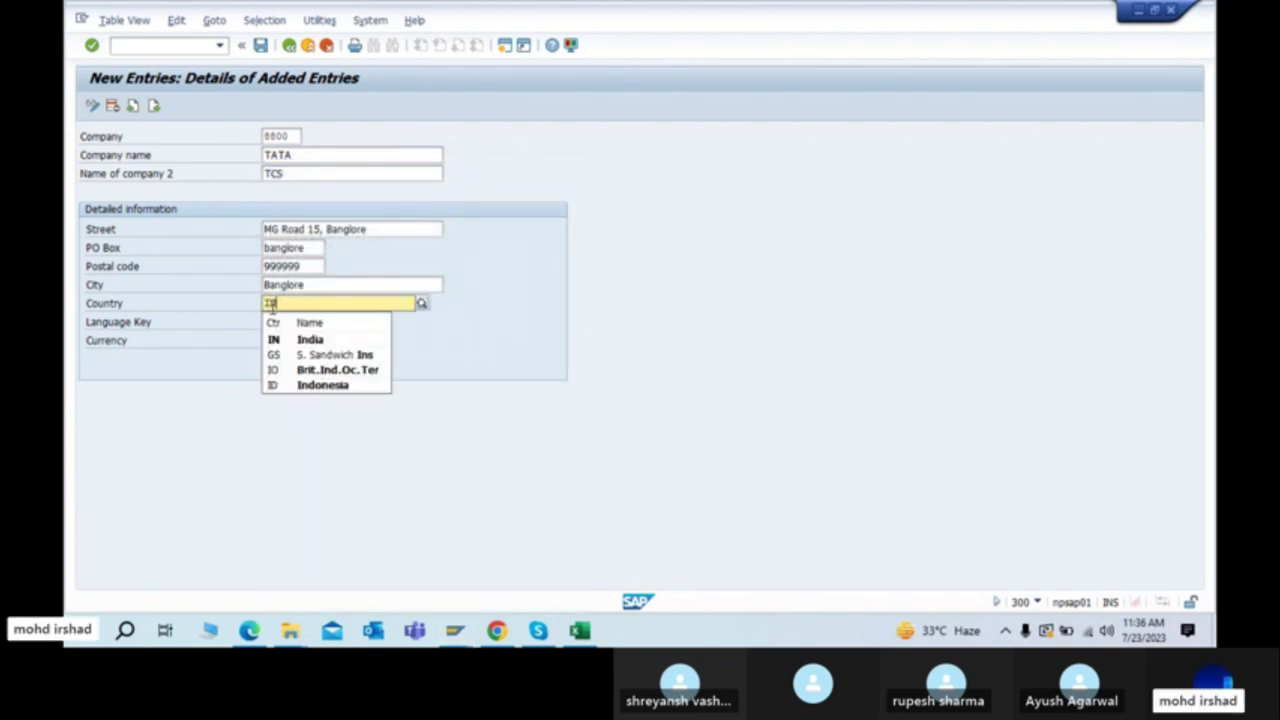
key(Down)
key(Return)
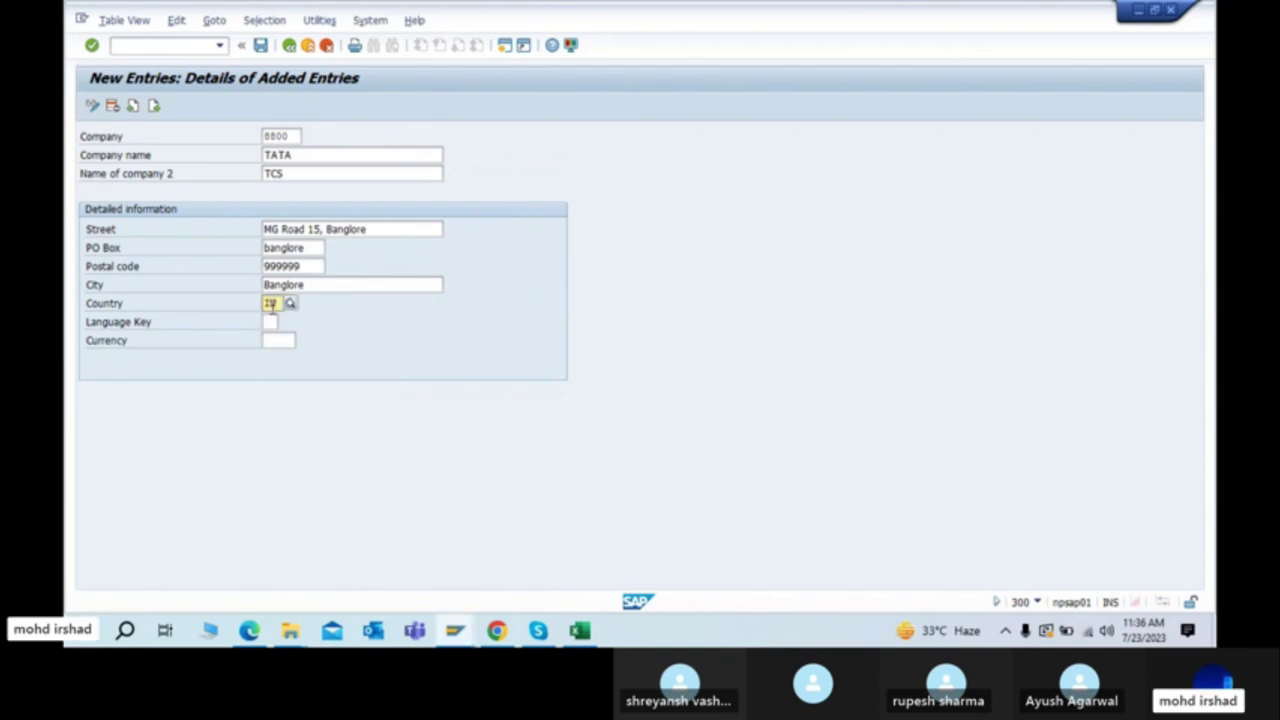
click(270, 322)
text(en)
key(Tab)
text(INR)
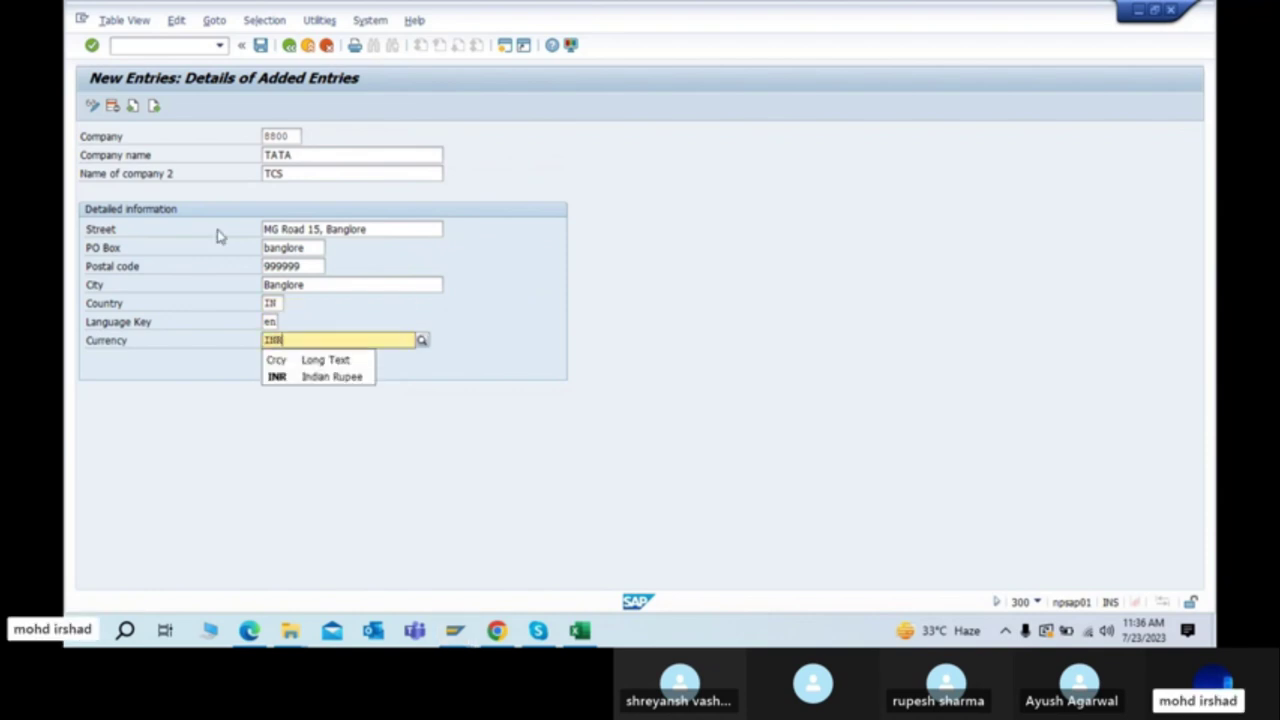
key(Return)
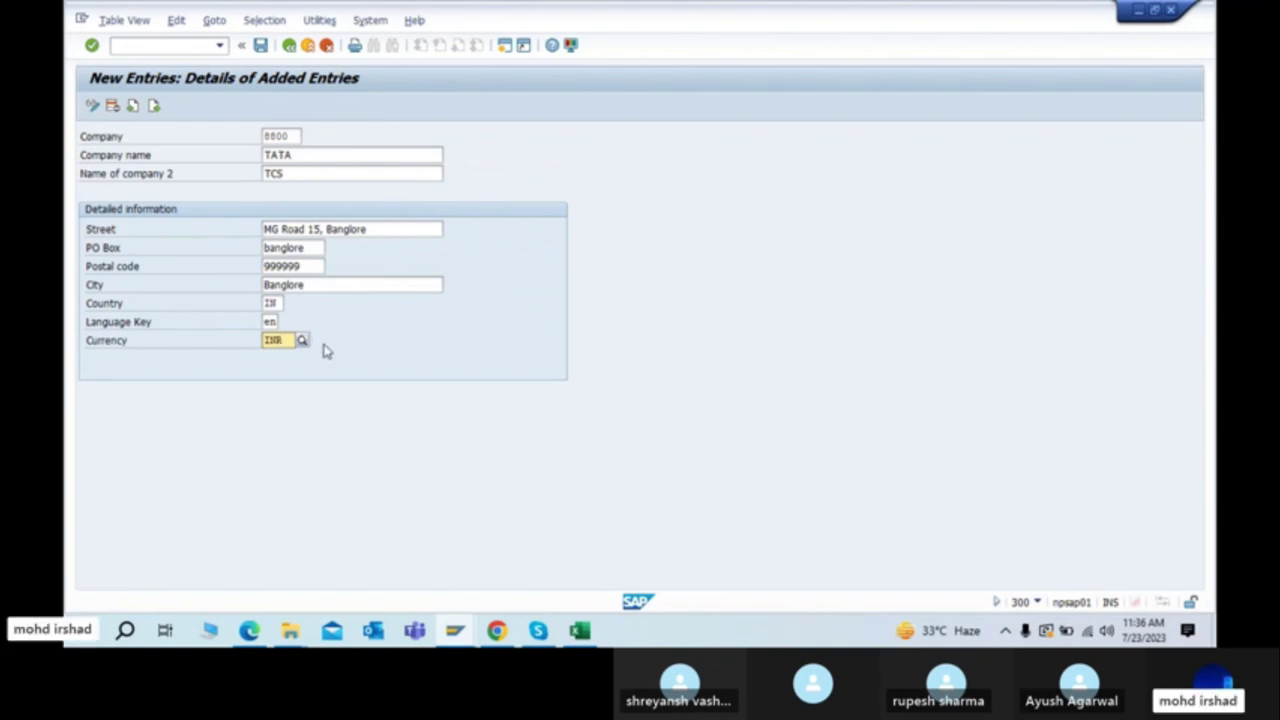
key(Return)
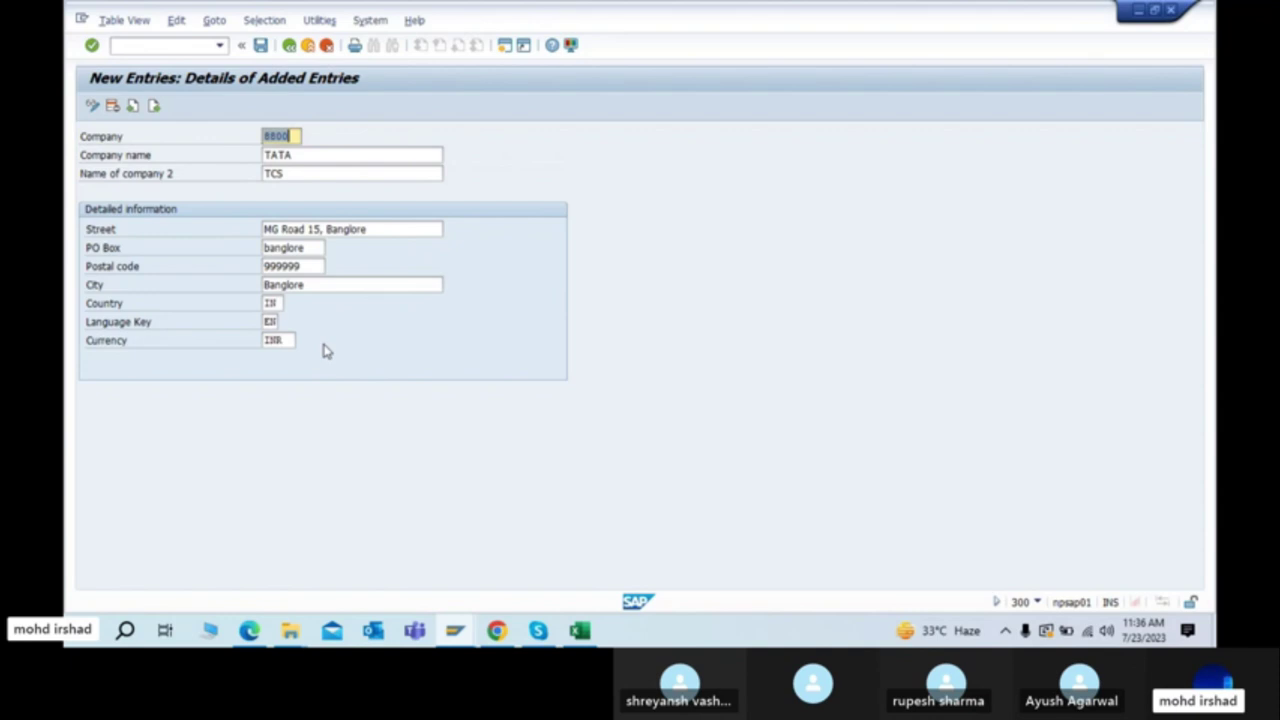
click(262, 46)
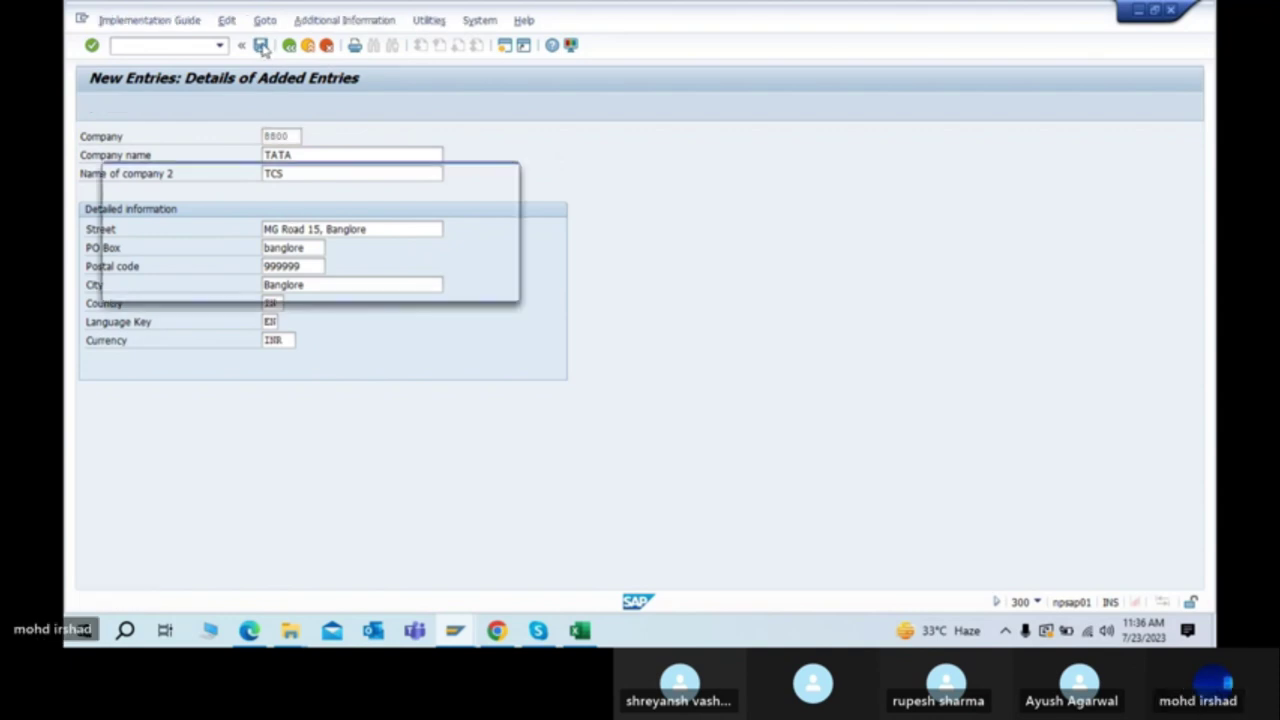
Step: Move the customizing request prompt aside and switch to the SAP FICO workbook in Excel
drag(350, 172, 805, 117)
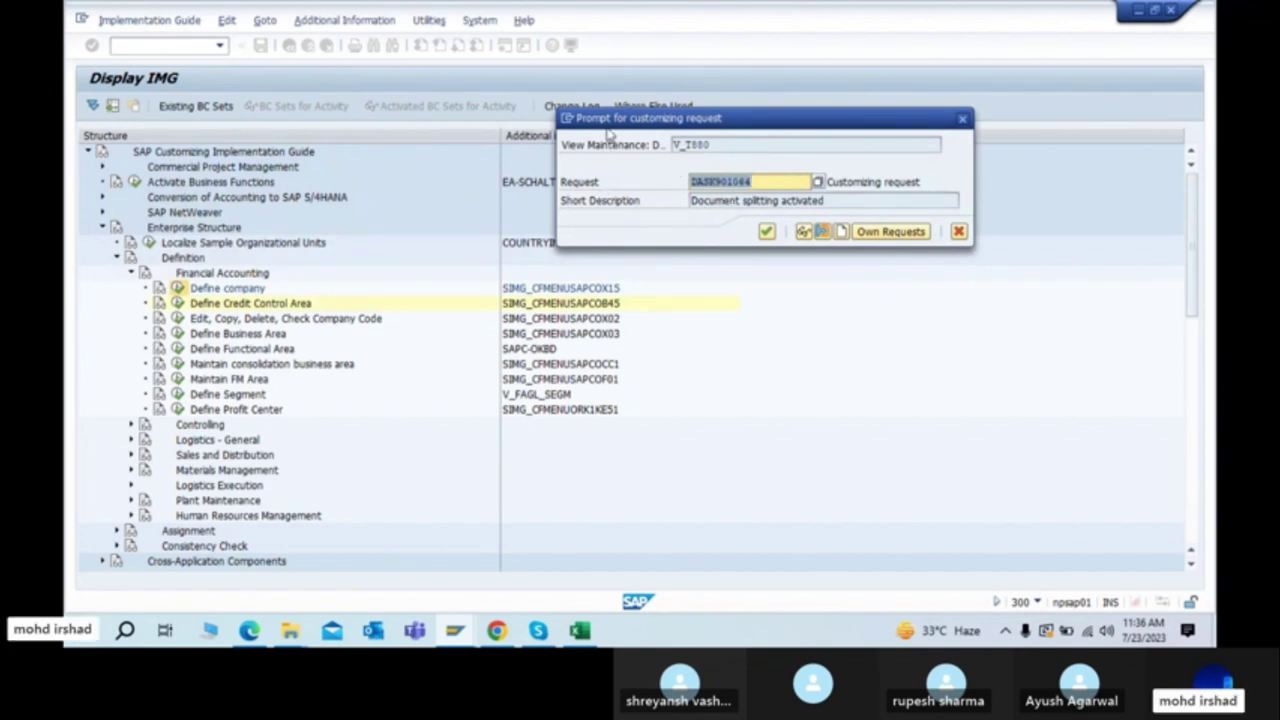
drag(612, 128, 606, 170)
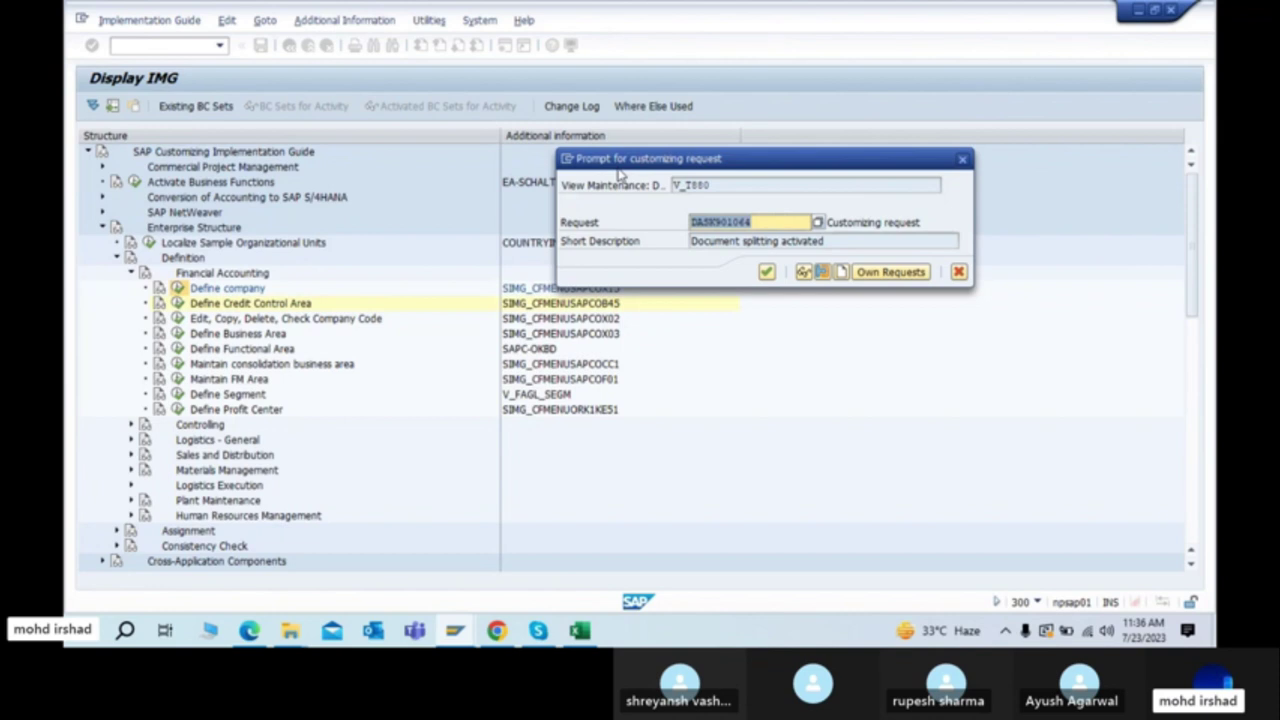
click(579, 630)
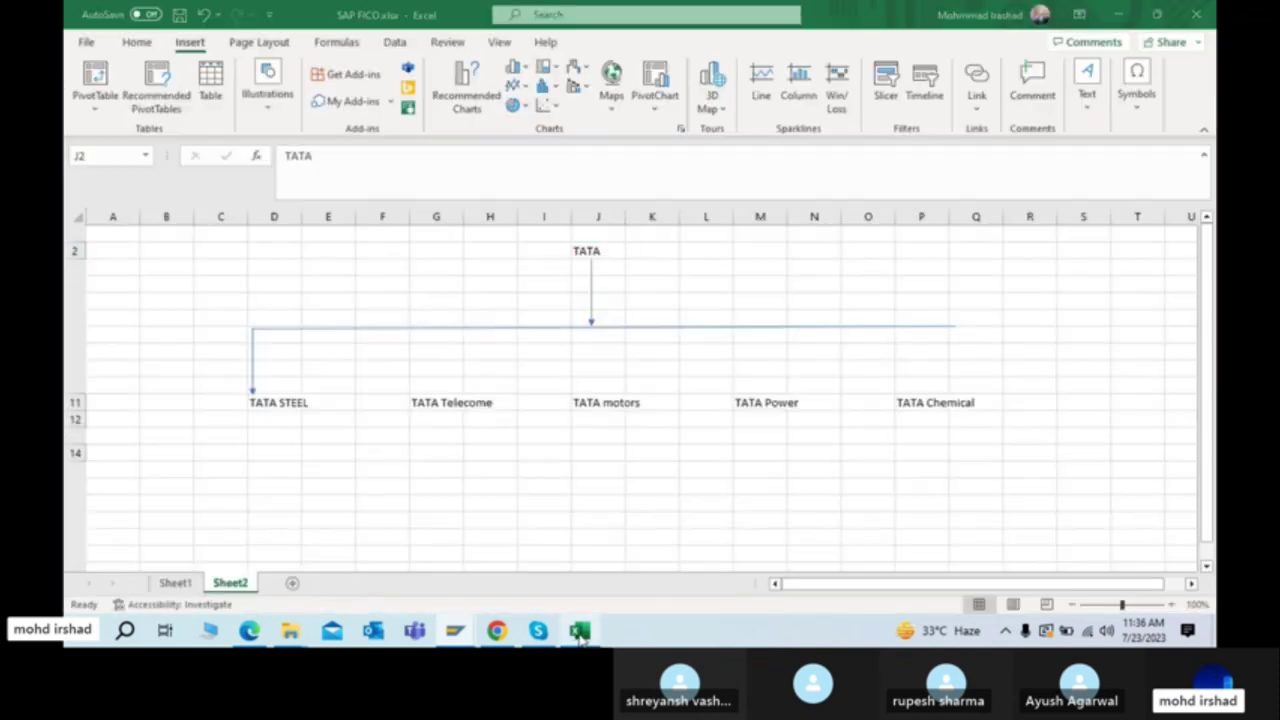
Step: On Sheet1, enter the heading 'land scape' in cell C61
scroll(506, 451, down, 2)
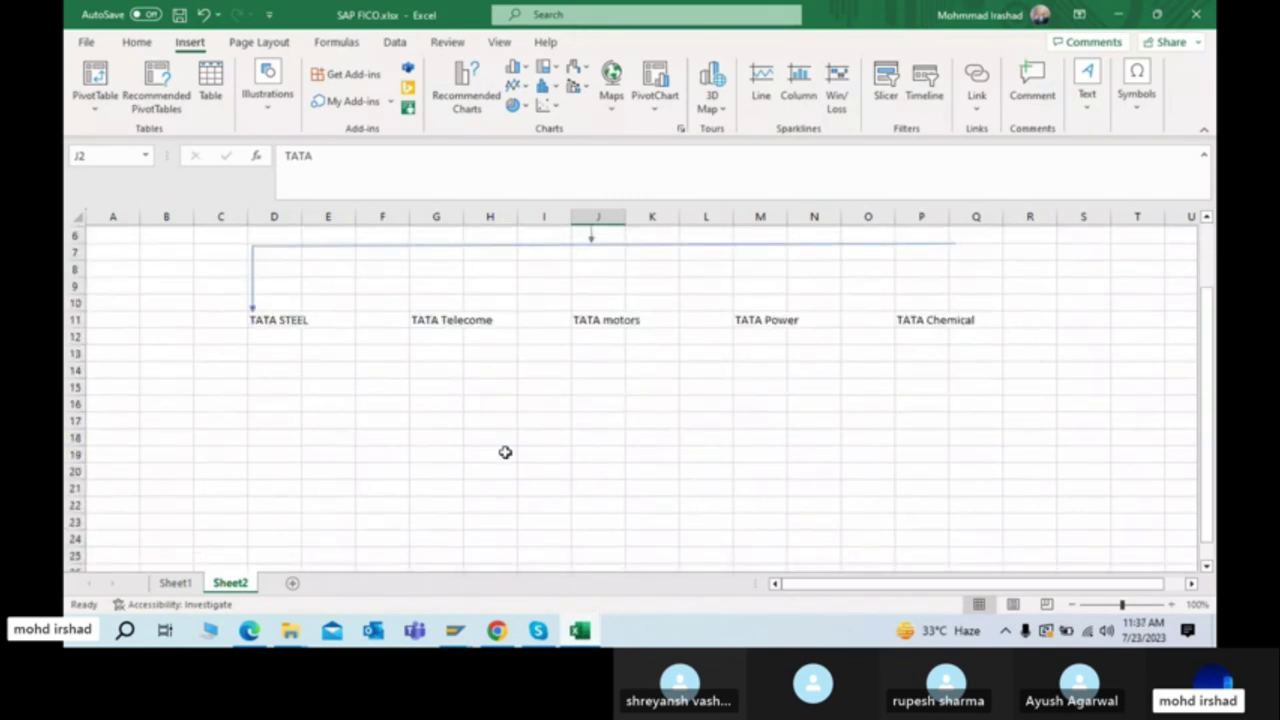
click(180, 583)
scroll(520, 422, up, 7)
scroll(520, 422, down, 8)
scroll(520, 422, up, 5)
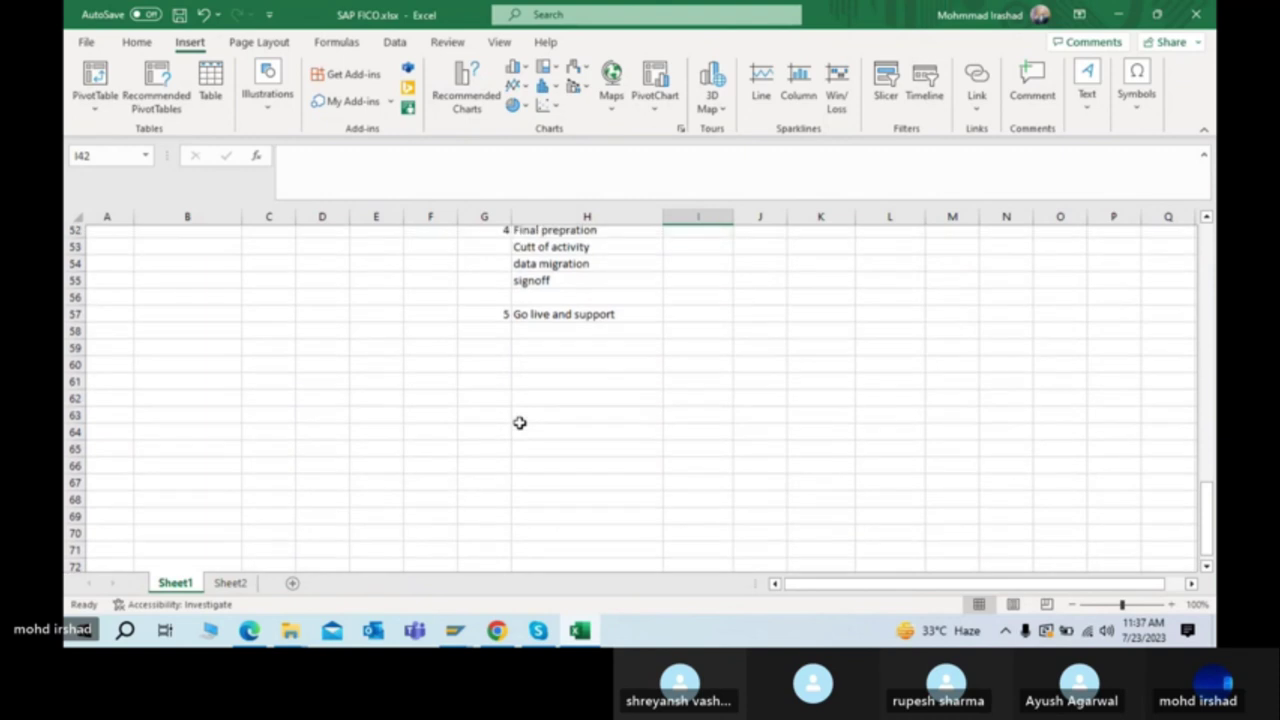
click(305, 397)
key(Left)
key(Down)
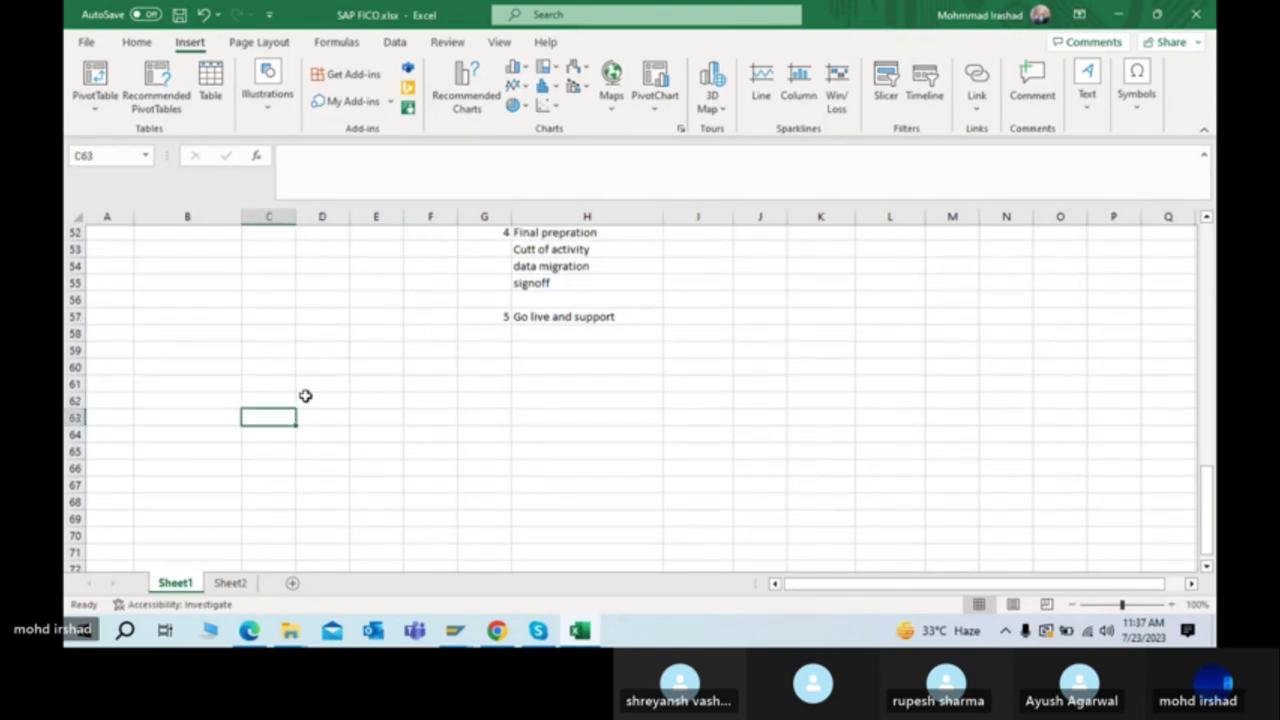
key(Up)
key(Up)
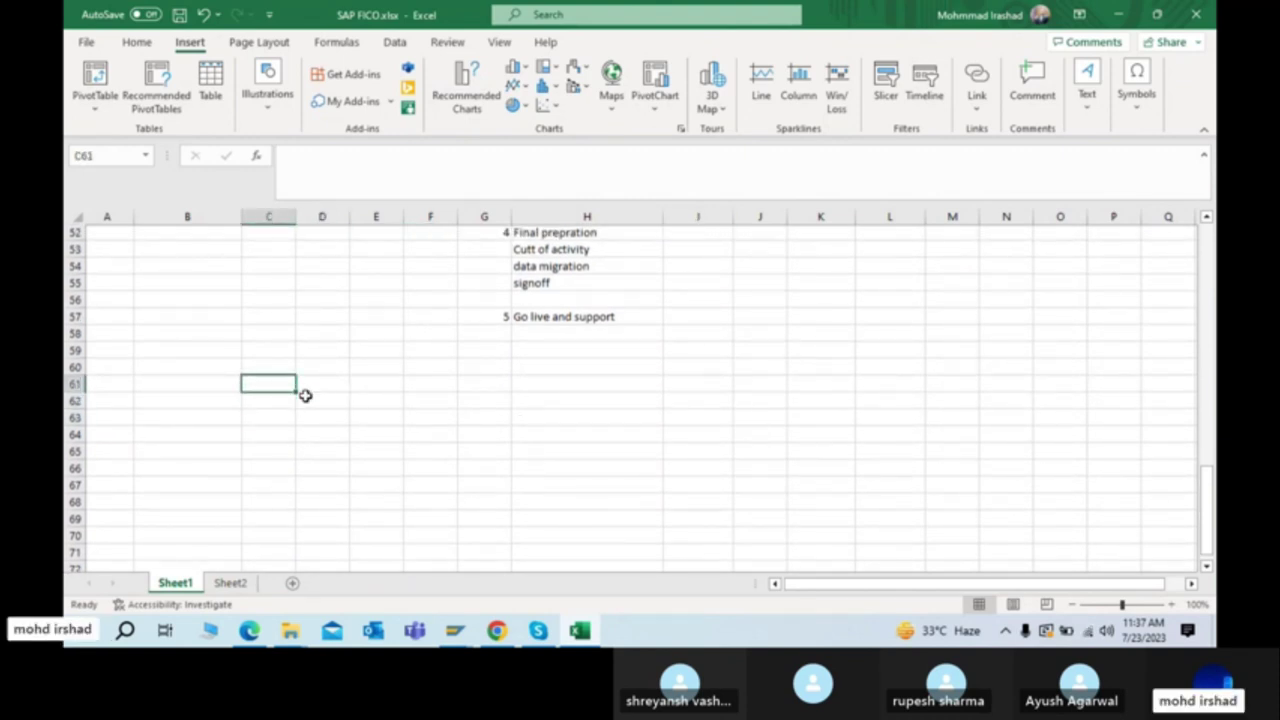
text(lan)
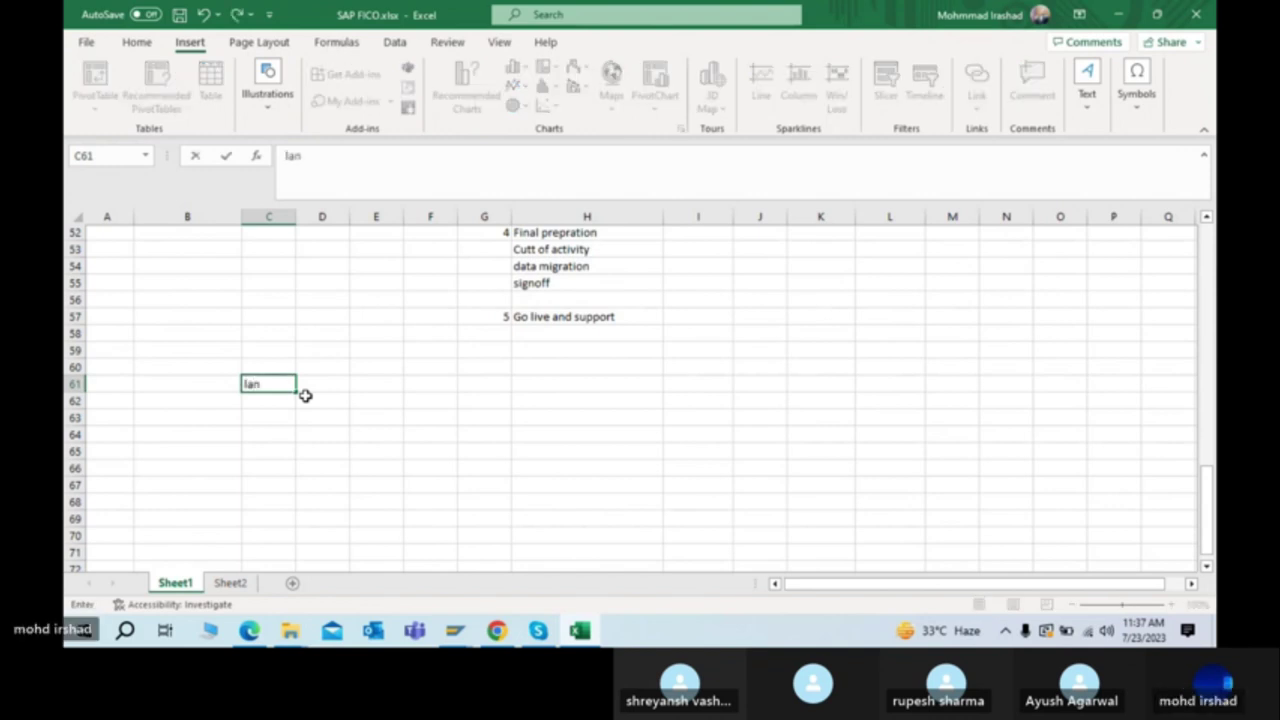
text(d scape)
key(Return)
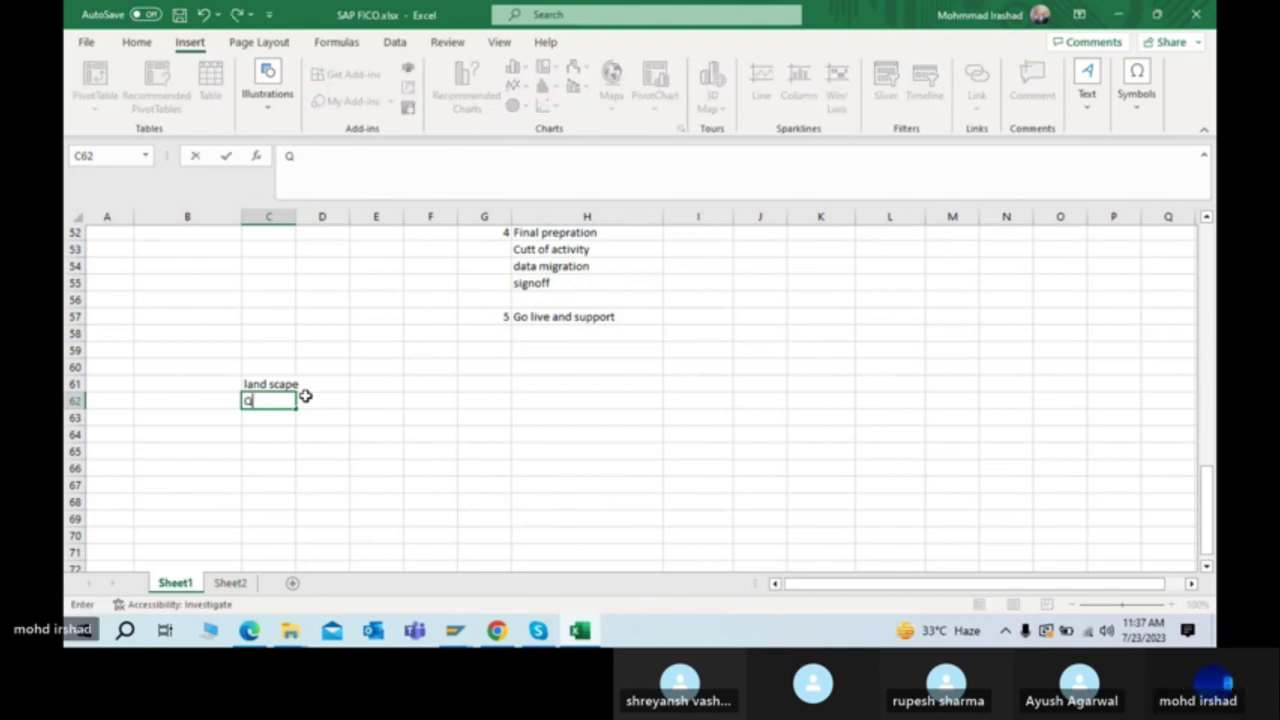
Step: Enter Devlopment in C62 and DEV in E62
text(Dev)
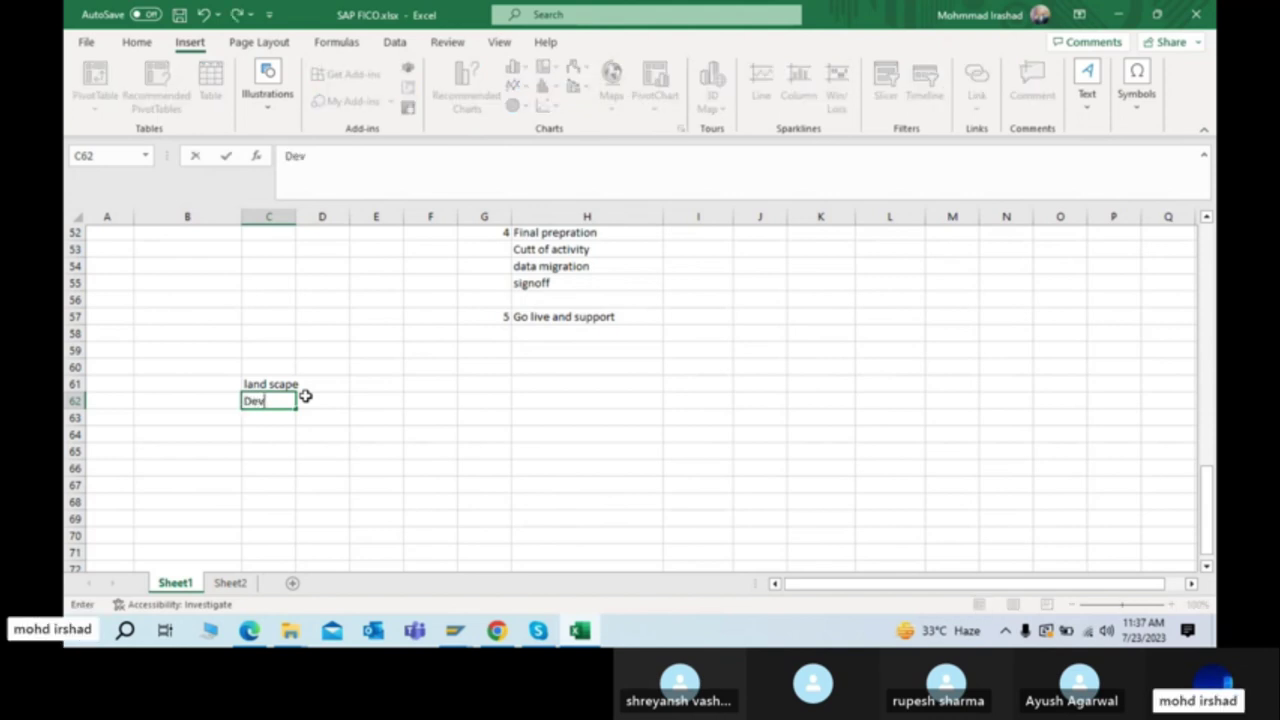
text(lopment)
key(Tab)
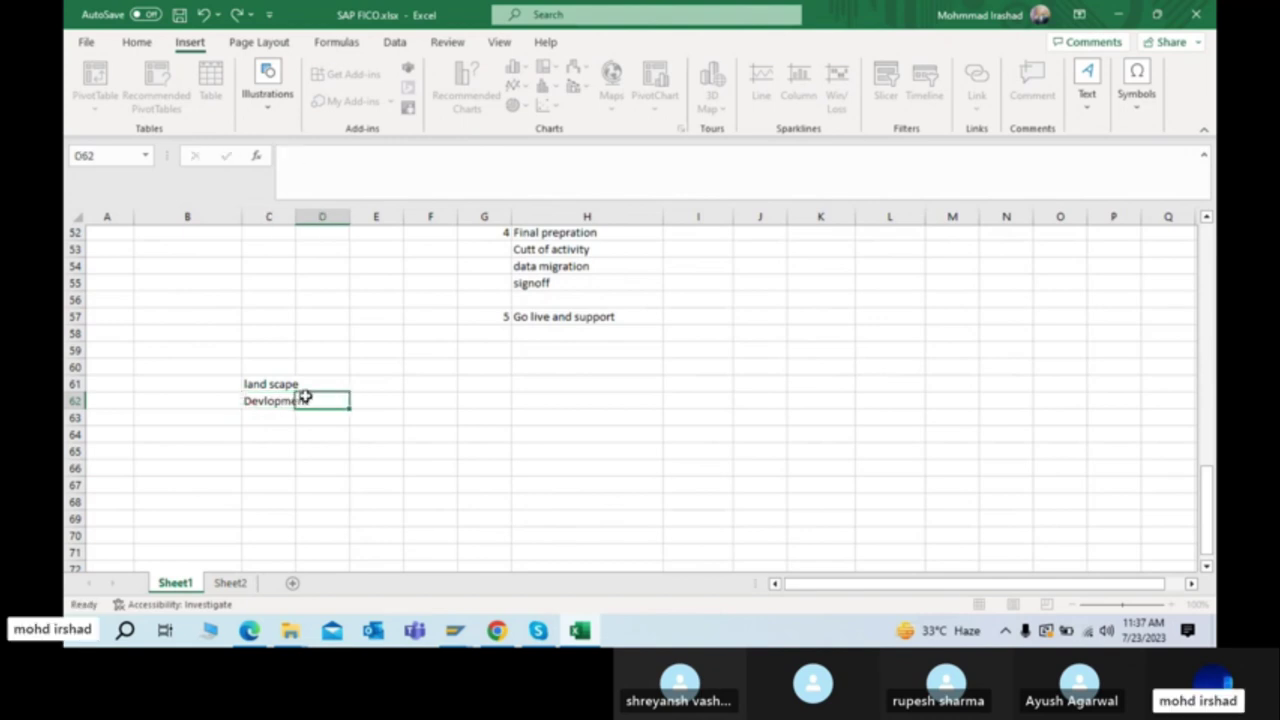
key(Tab)
text(DEV)
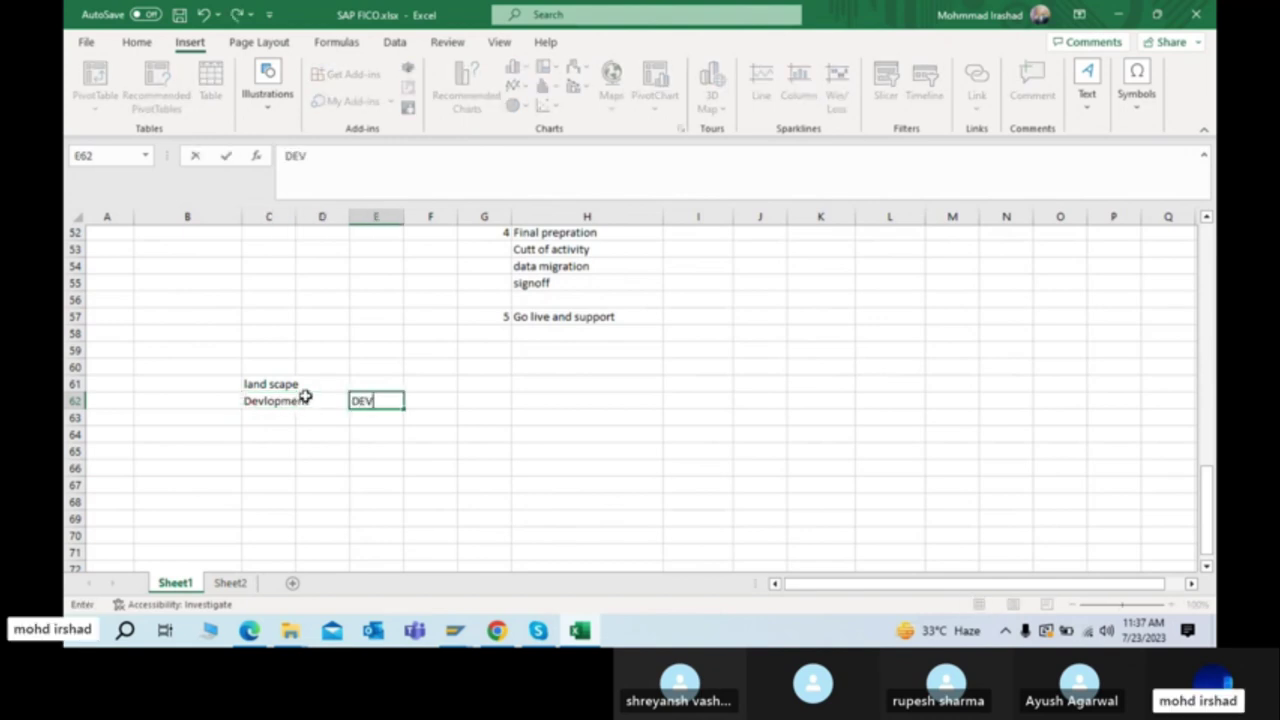
key(Return)
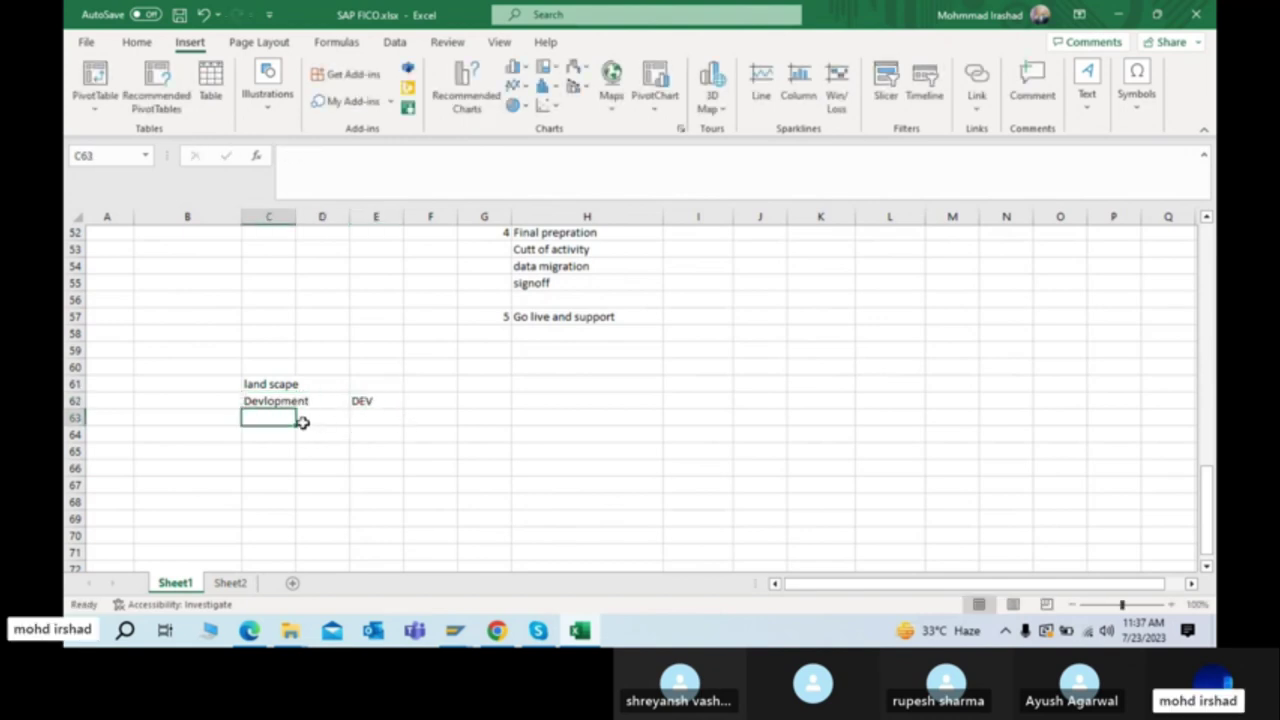
Step: Number the rows 1, 2 and 3 in cells B62 to B64
click(221, 401)
text(1)
key(Return)
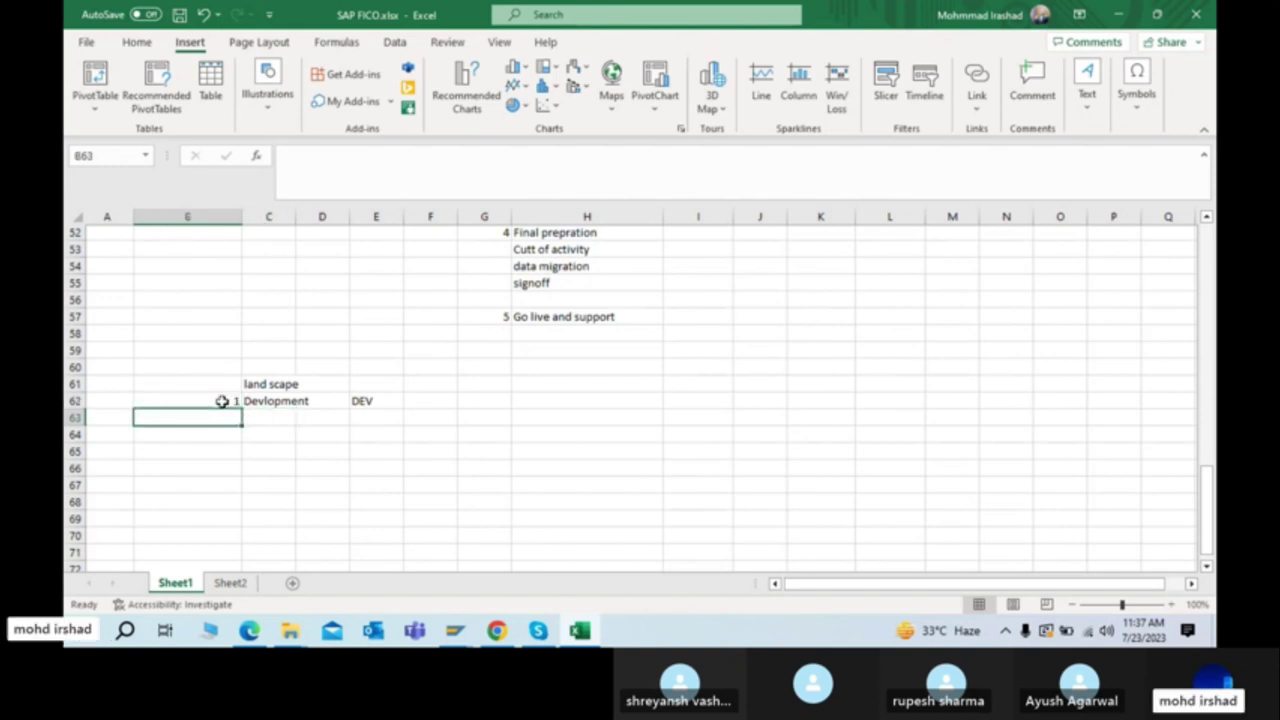
text(2)
key(Return)
text(3)
key(ctrl+Return)
Step: Enter Quality in C63 and QTY in E63
key(Up)
key(Right)
text(Q)
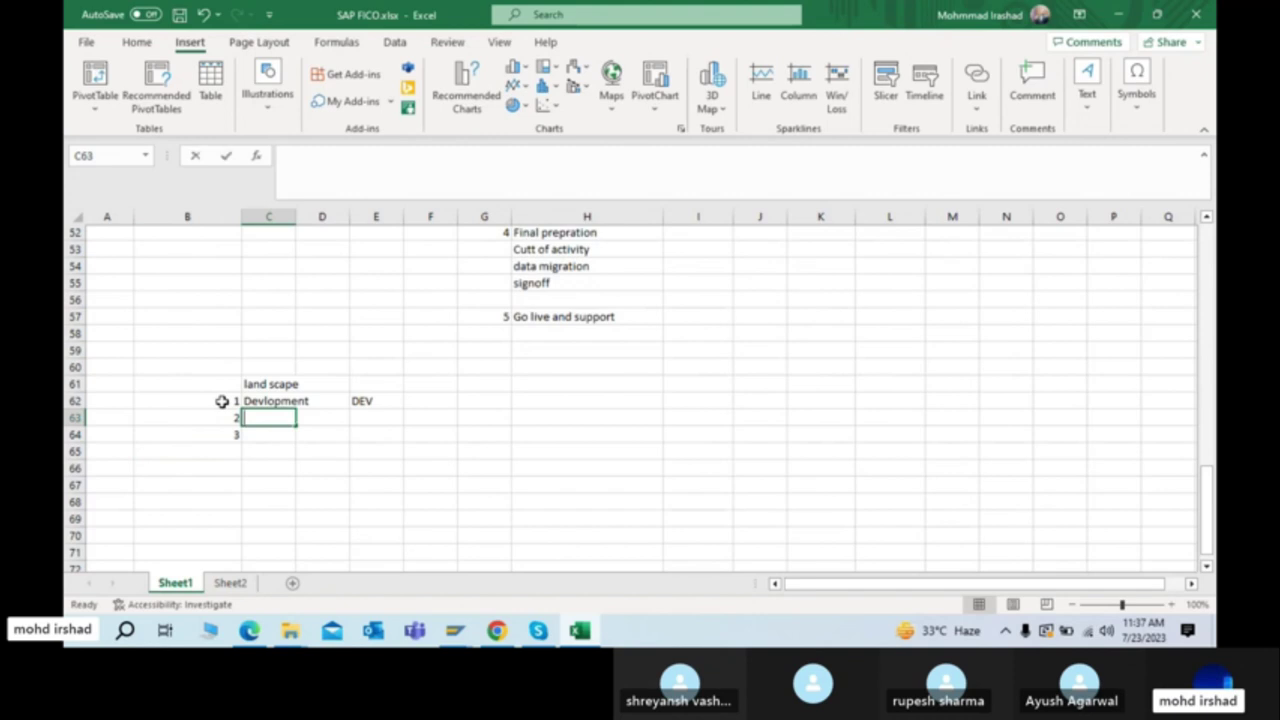
text(ulaity)
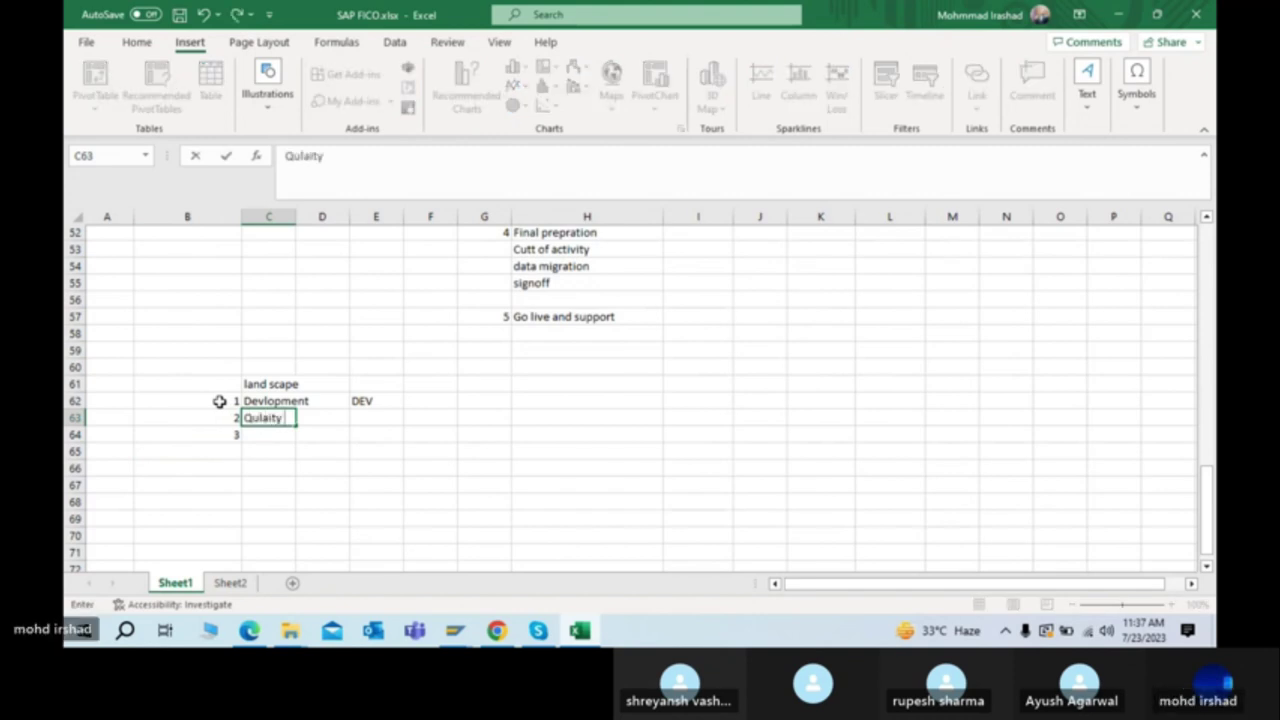
key(BackSpace)
key(BackSpace)
key(BackSpace)
key(BackSpace)
key(BackSpace)
text(ality)
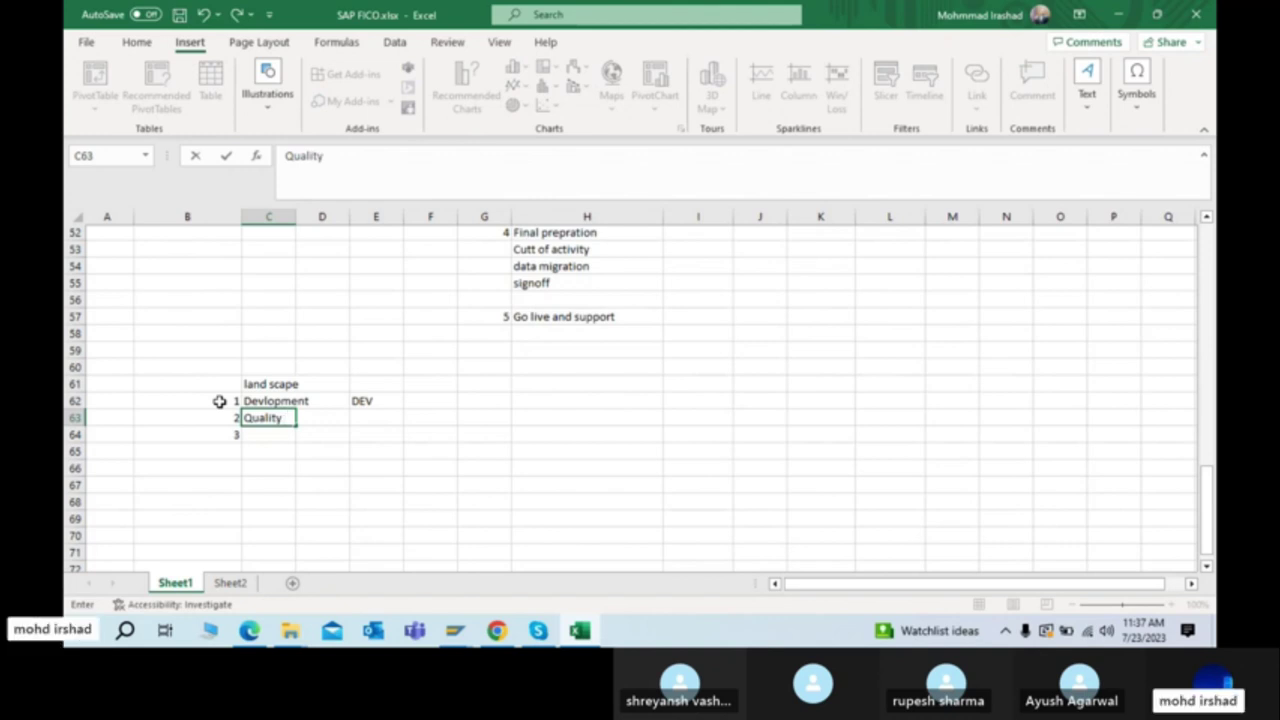
key(Up)
key(Right)
key(Down)
key(Right)
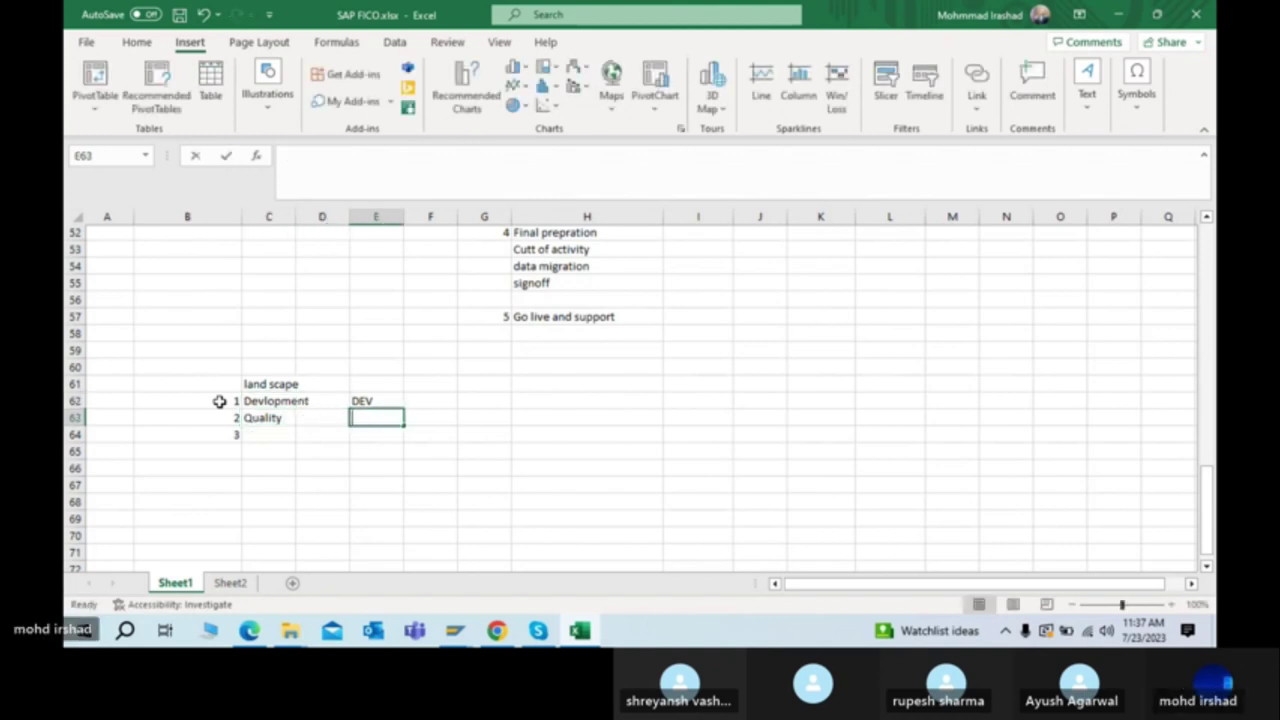
text(QTY)
key(Return)
Step: Enter Production server with code PRD in row 64, then select the DEV, QTY, PRD codes
key(Left)
key(Left)
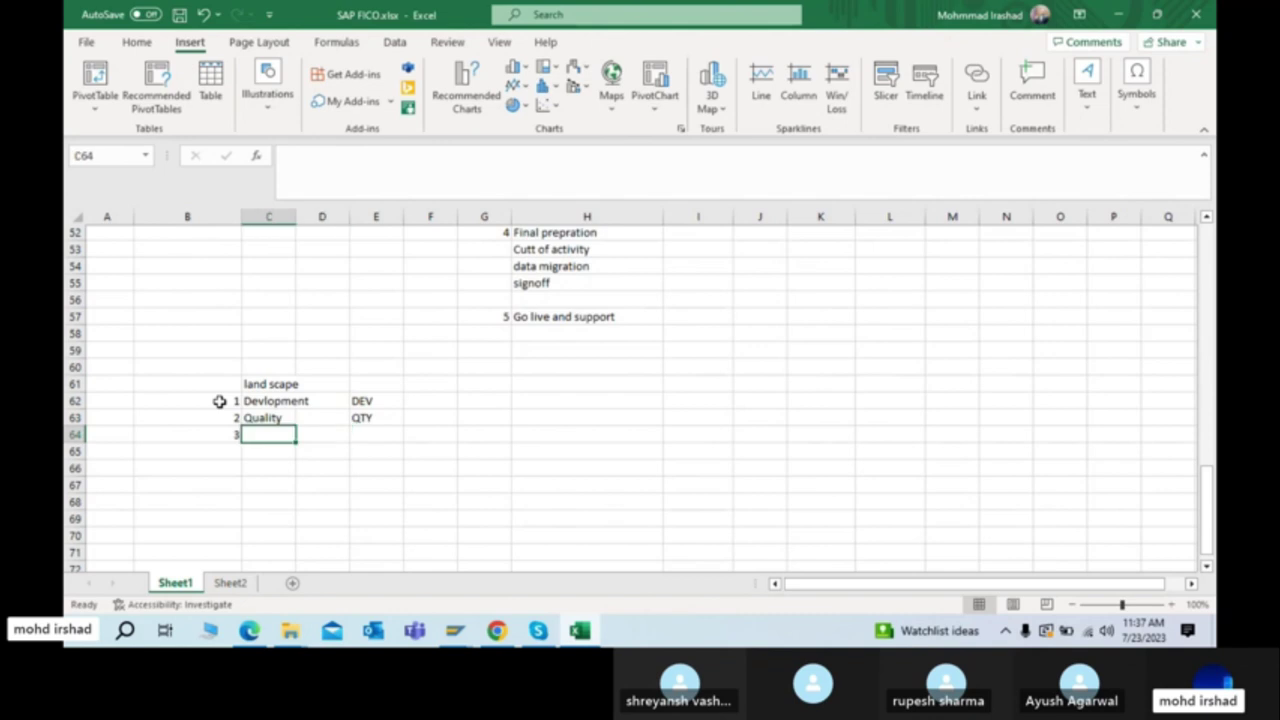
text(Prod)
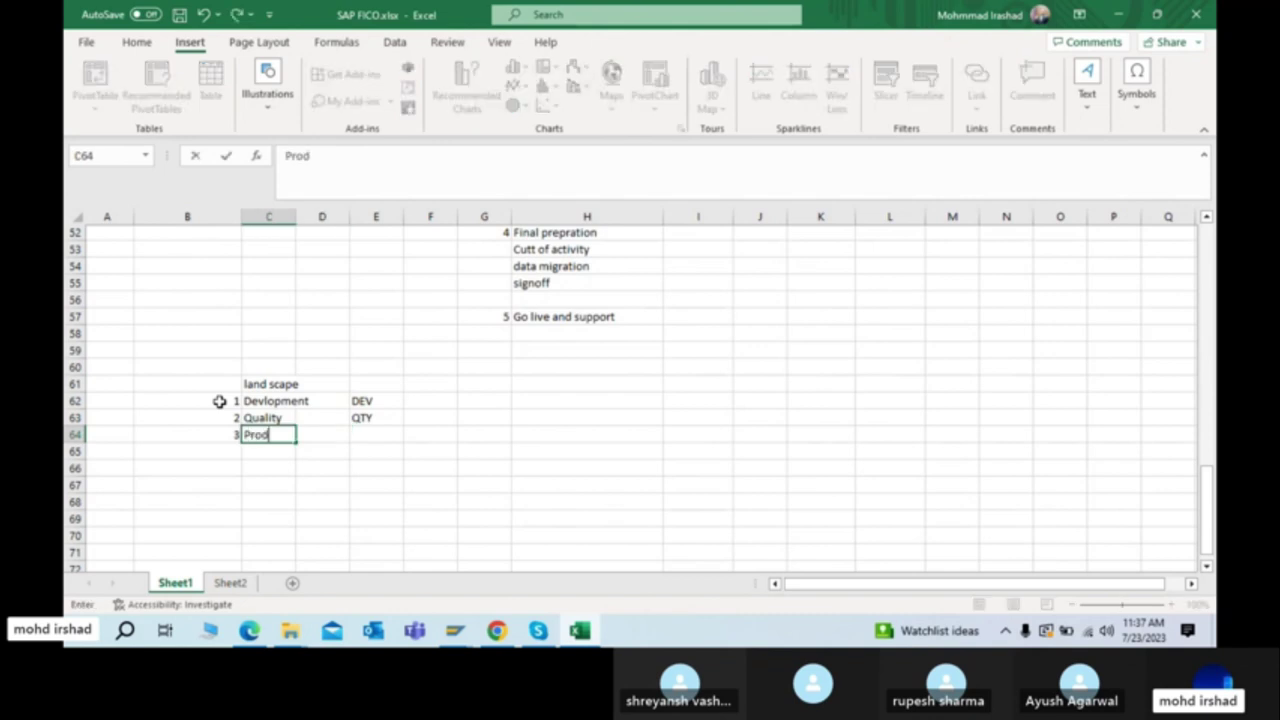
text(uction server)
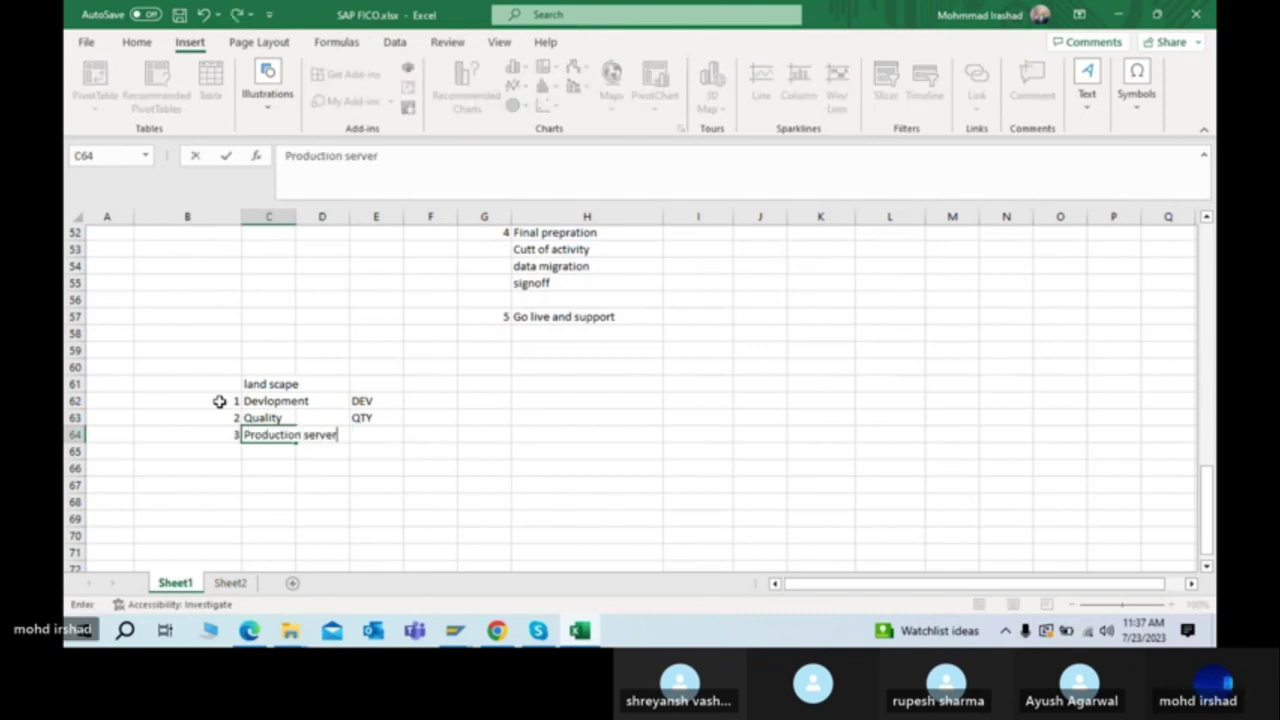
key(Right)
key(Right)
text(PRD)
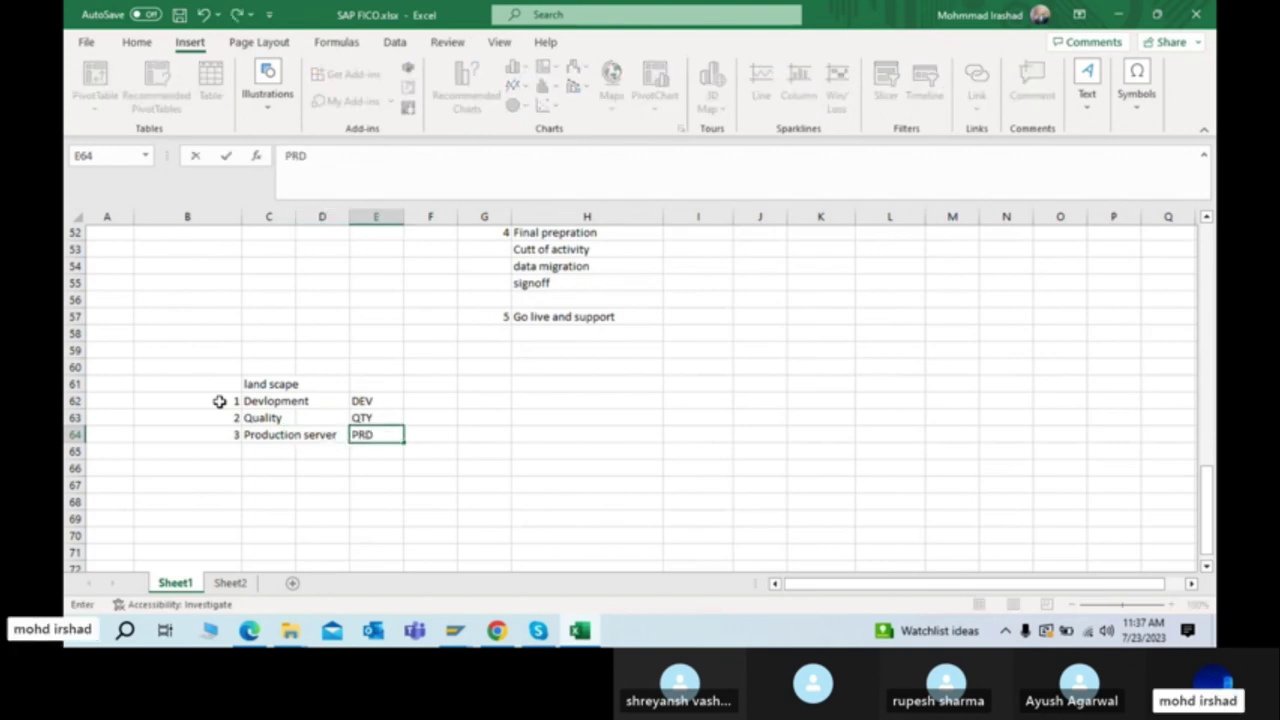
key(Return)
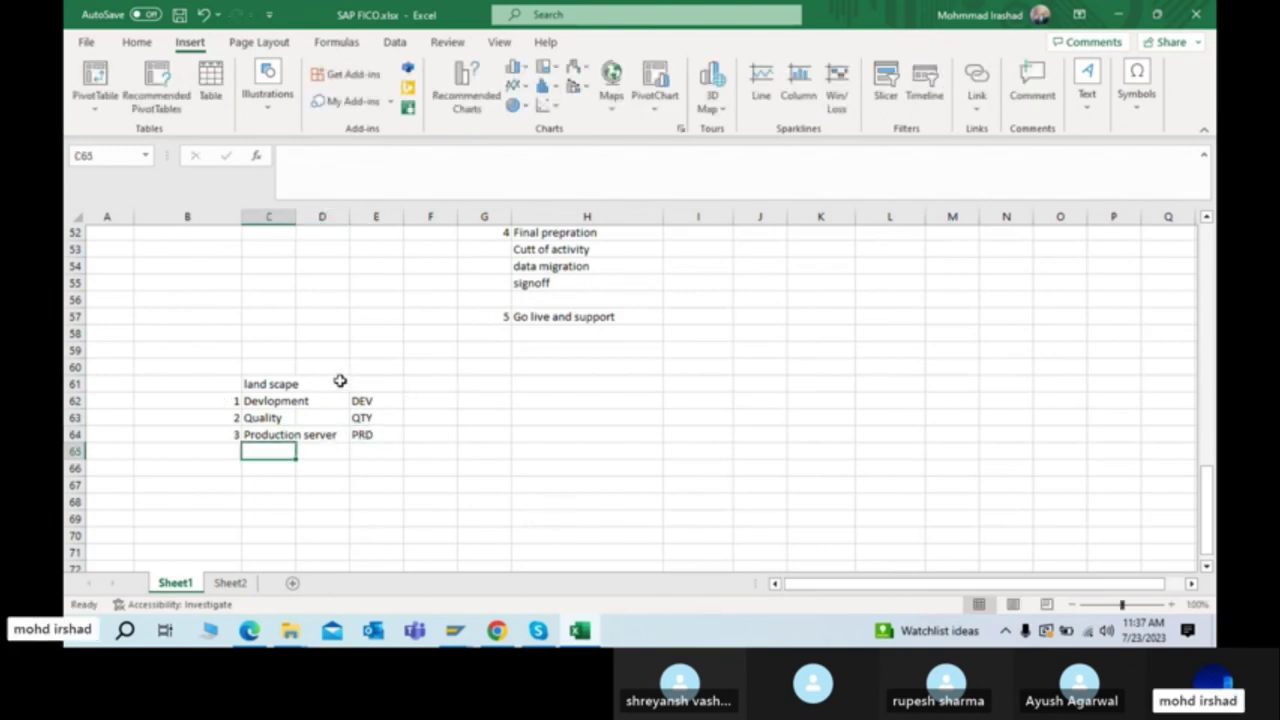
drag(358, 404, 368, 447)
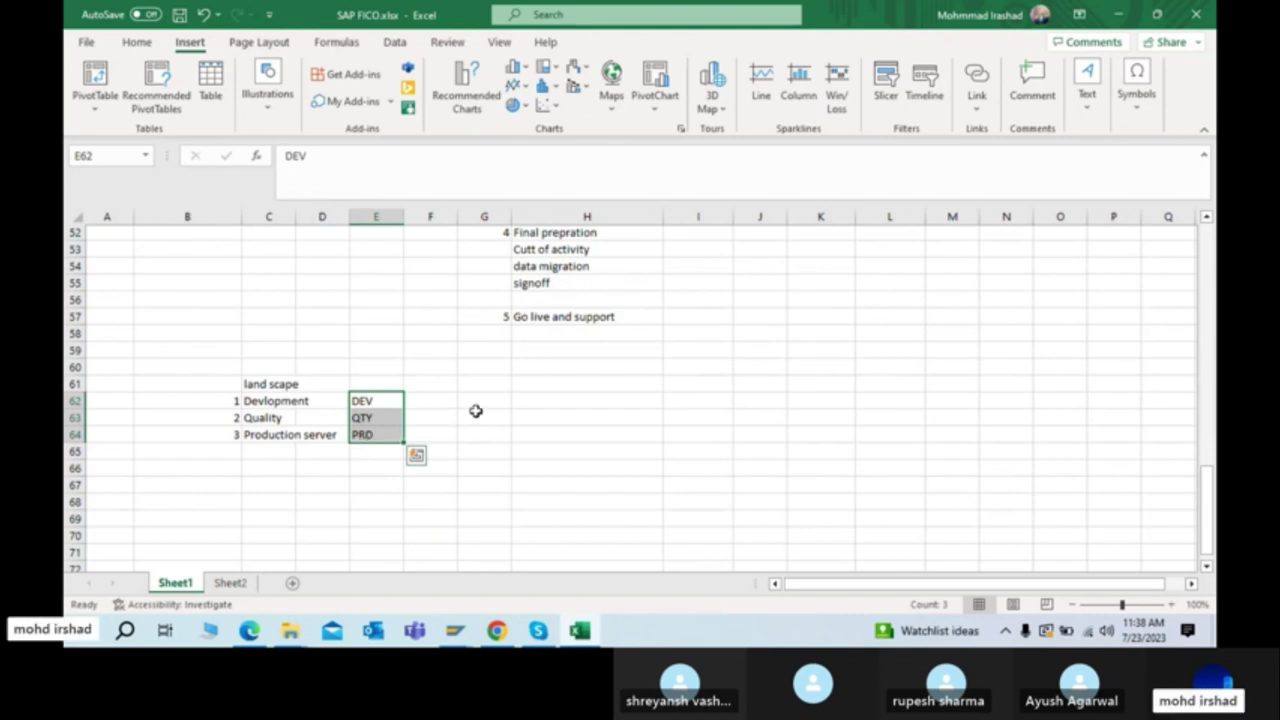
scroll(476, 411, up, 7)
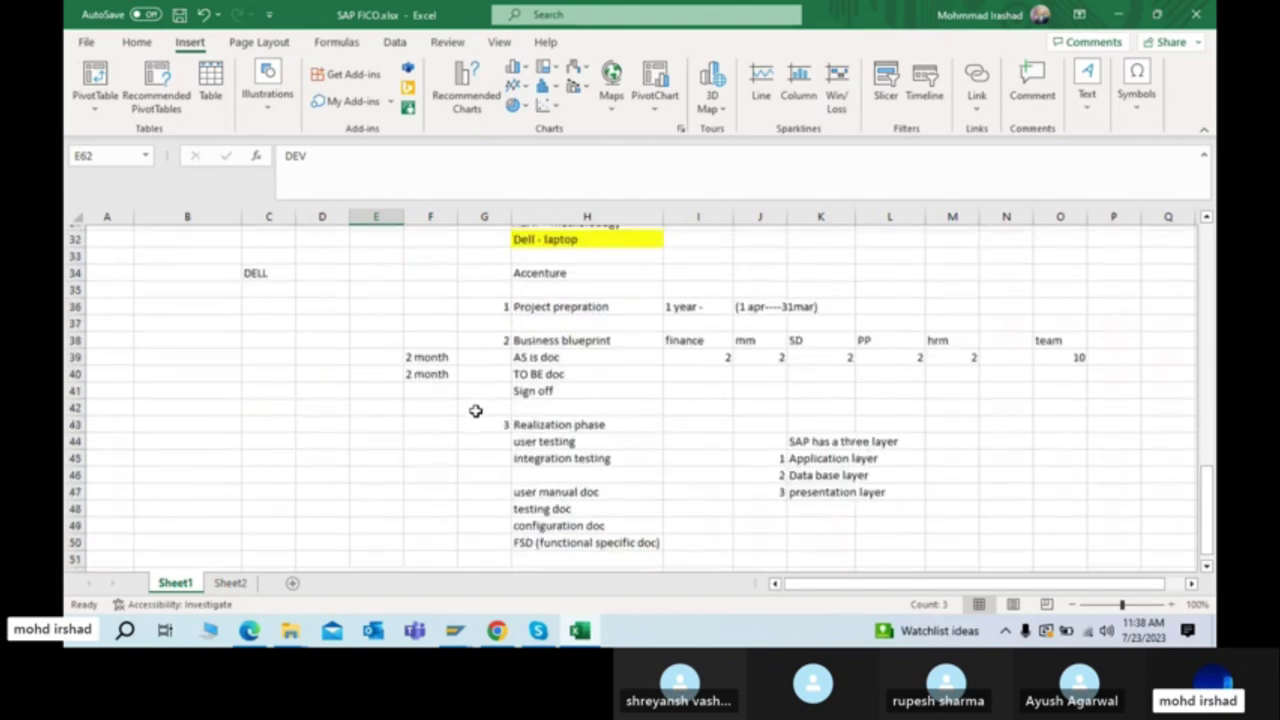
scroll(476, 411, down, 8)
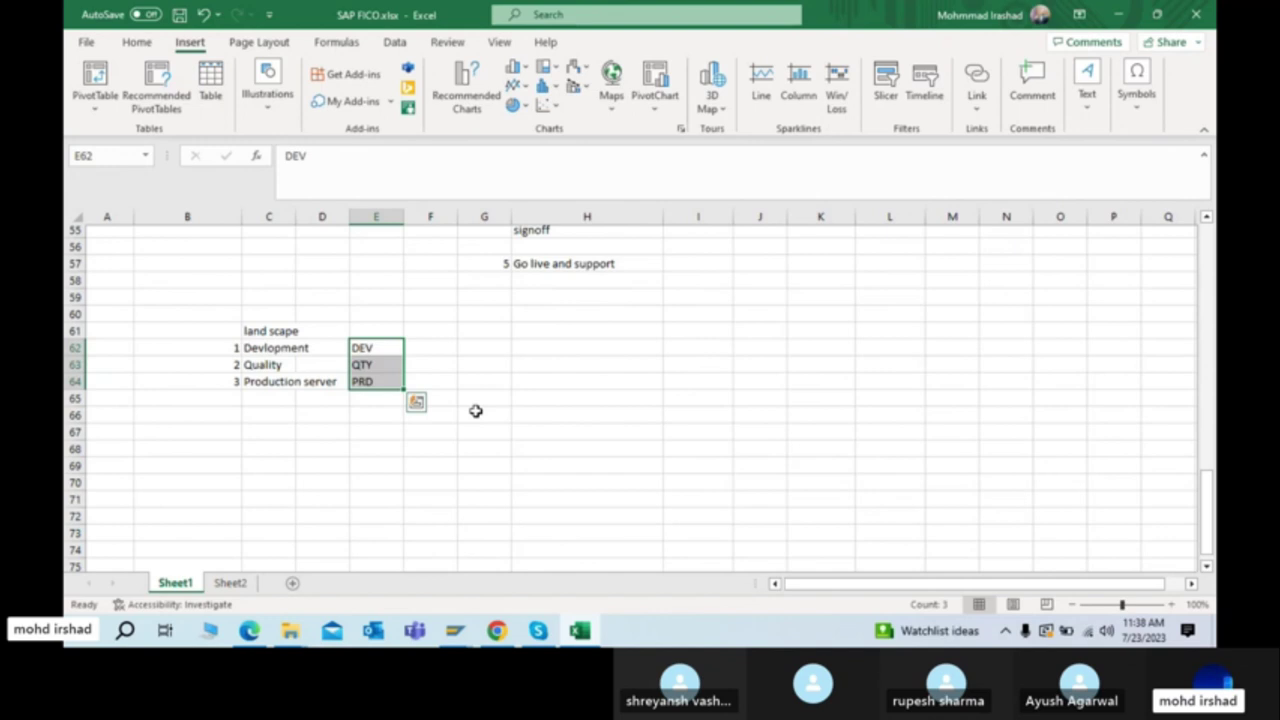
click(432, 351)
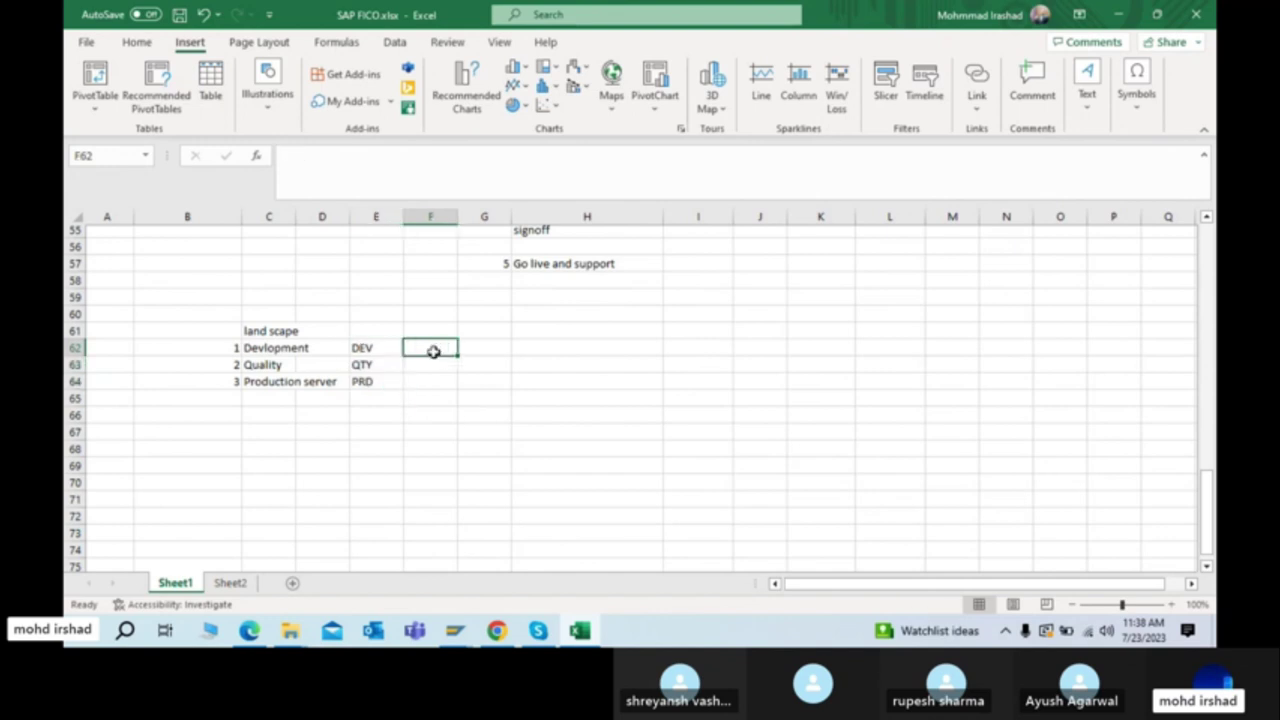
scroll(433, 351, up, 10)
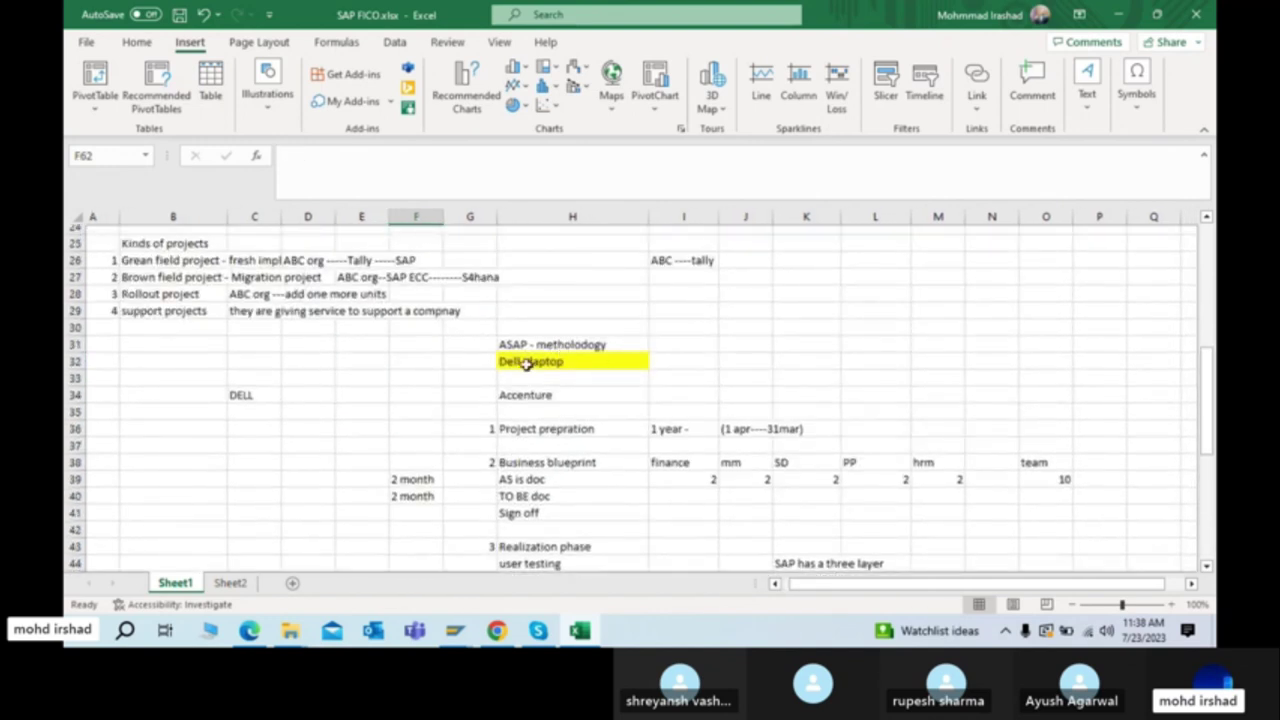
scroll(558, 366, down, 2)
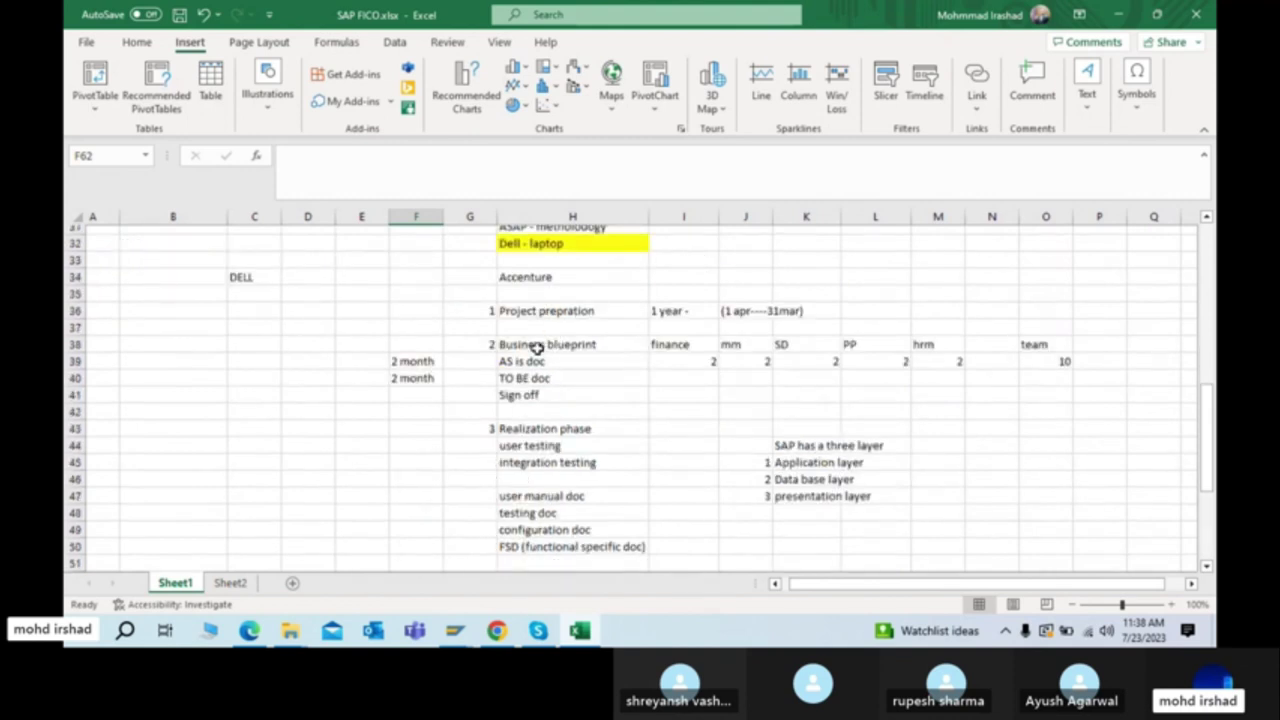
click(537, 347)
drag(536, 362, 536, 412)
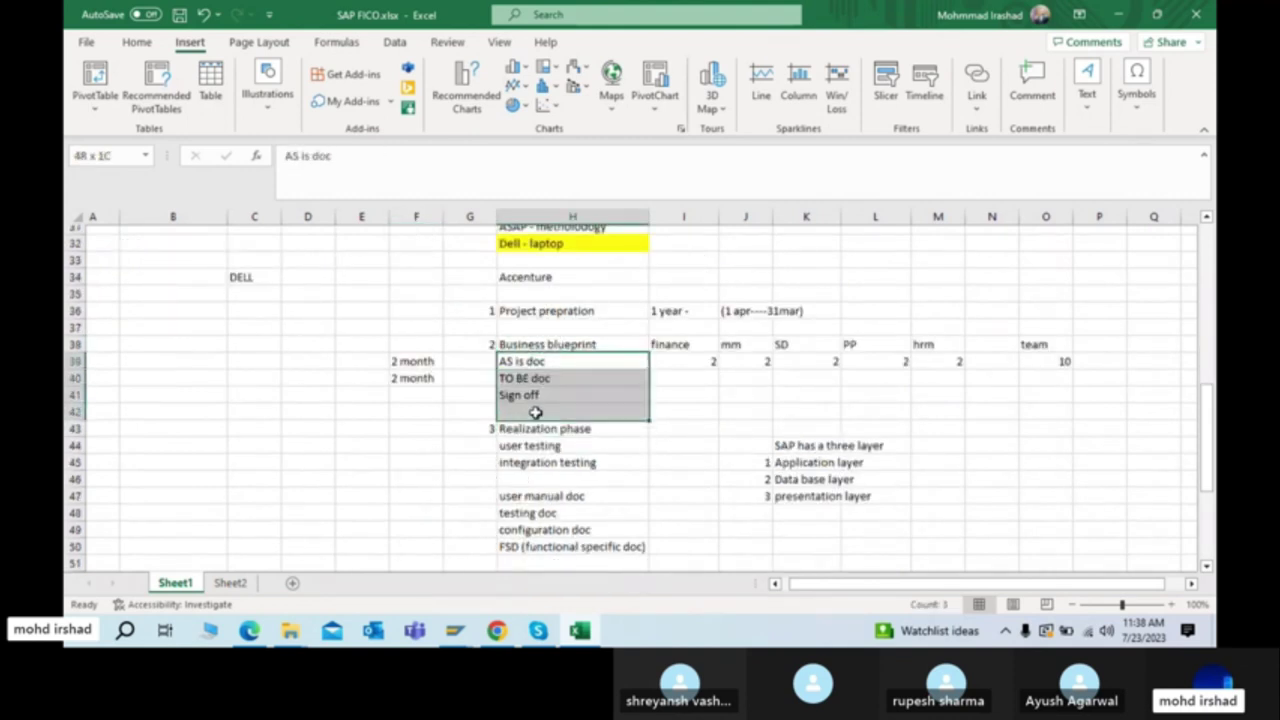
click(543, 394)
click(543, 429)
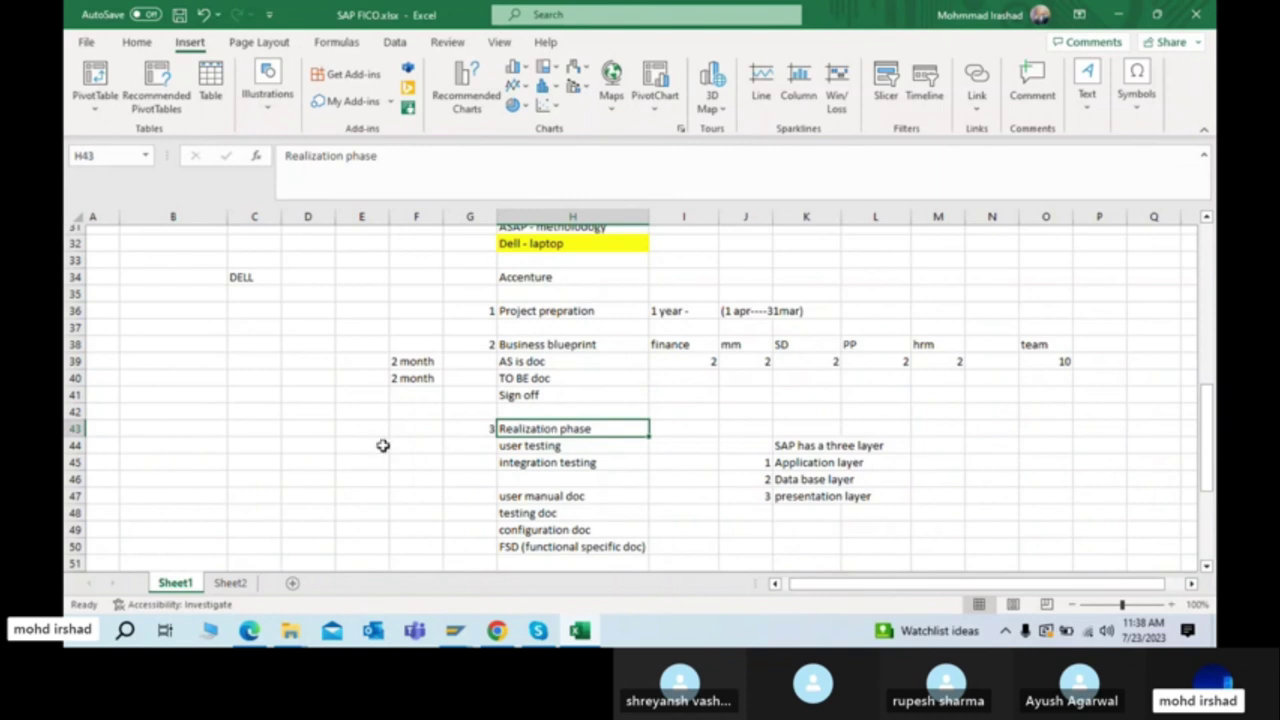
scroll(382, 445, down, 8)
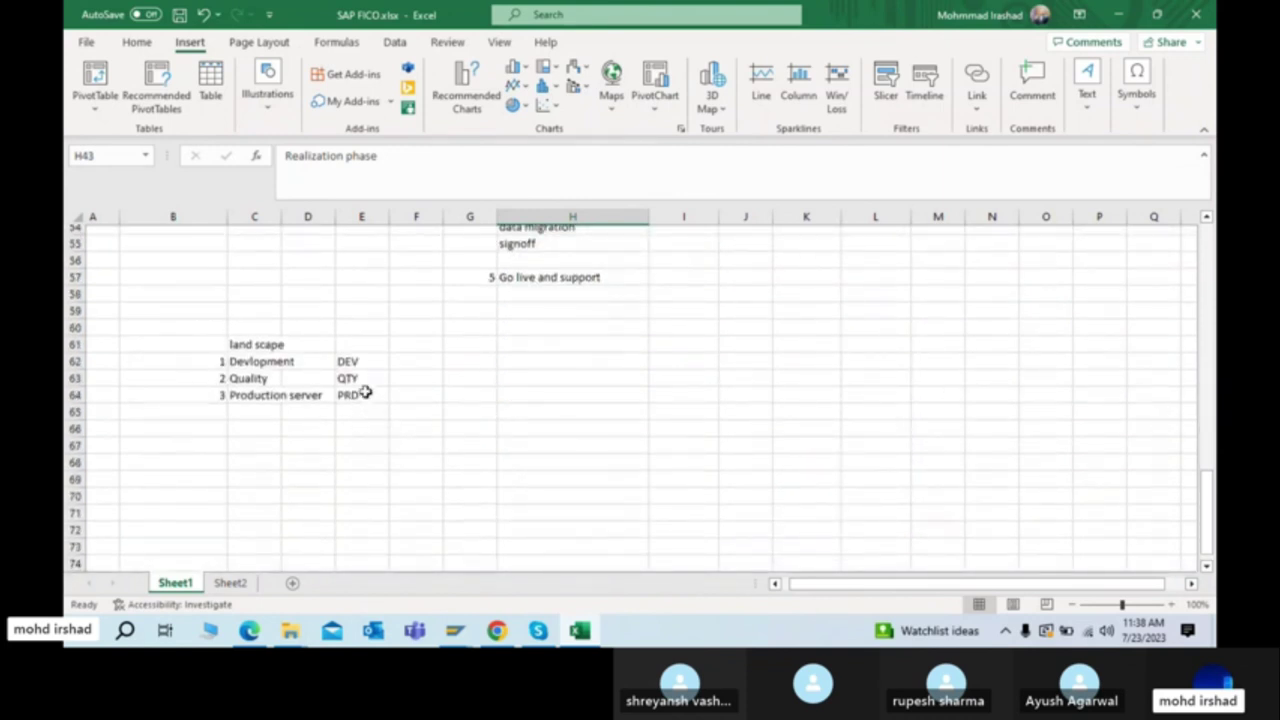
click(375, 358)
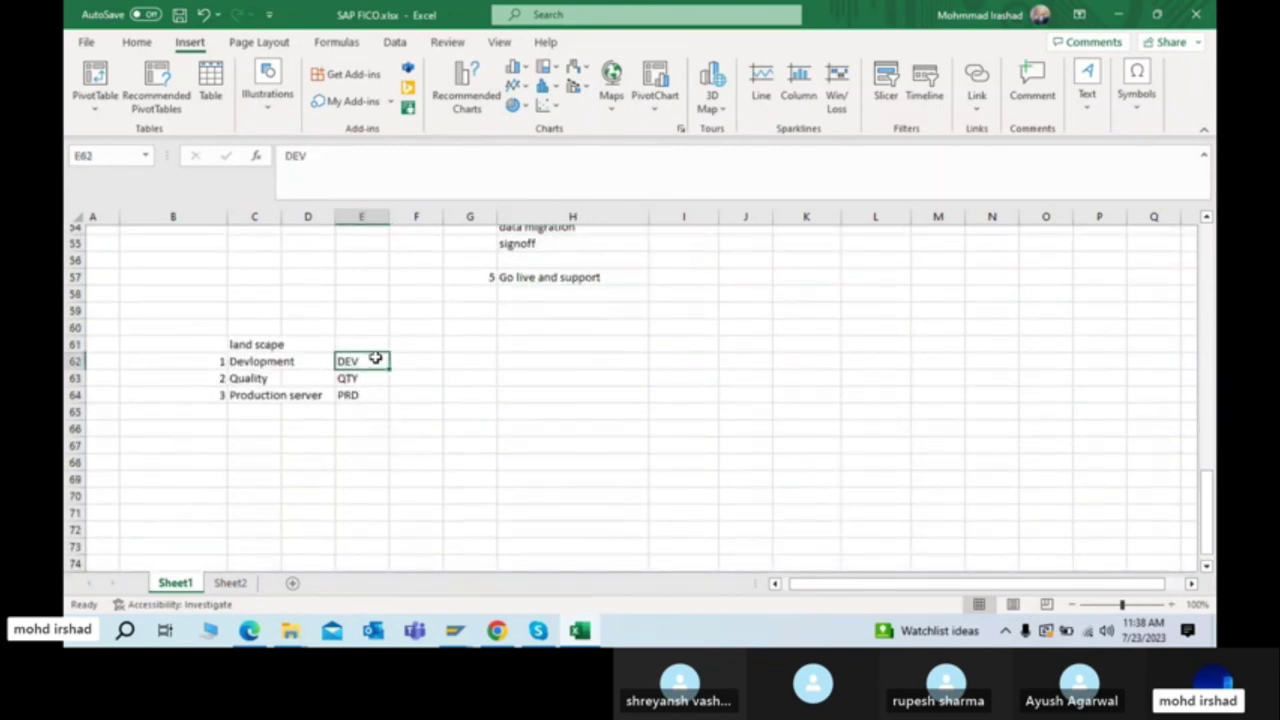
click(417, 366)
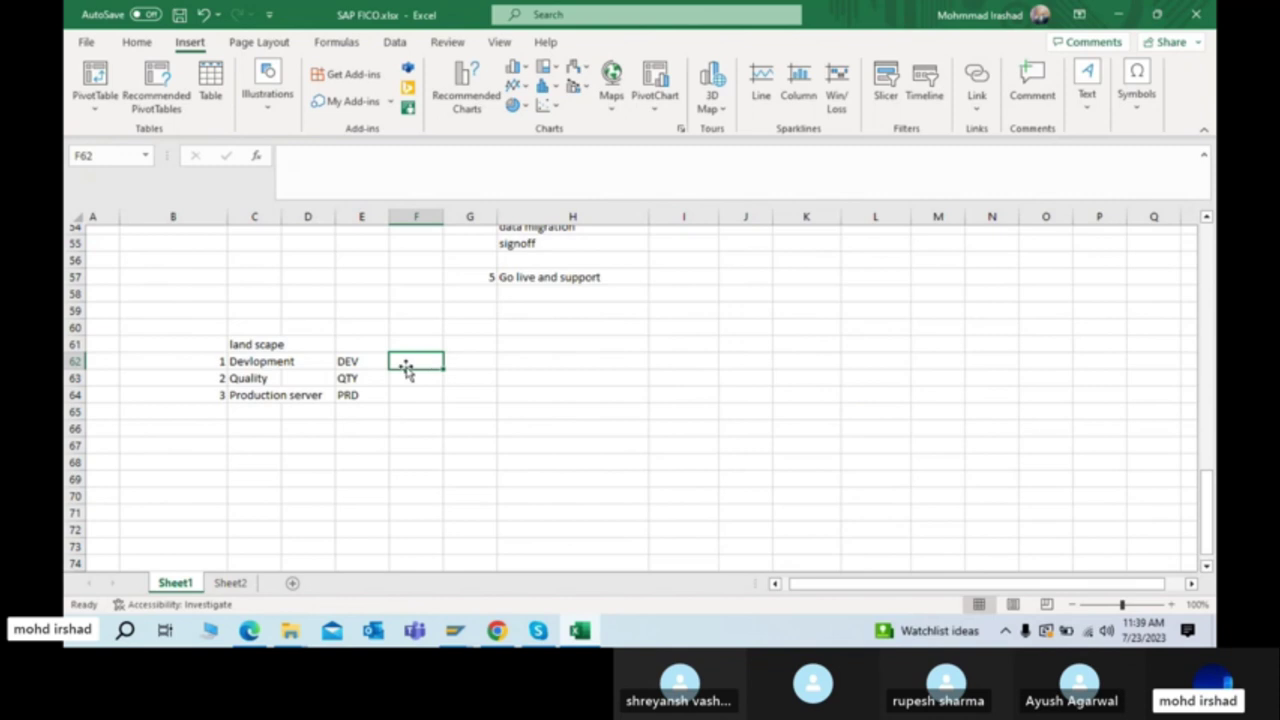
click(349, 363)
click(419, 366)
Step: Enter TR in cell G62
key(Right)
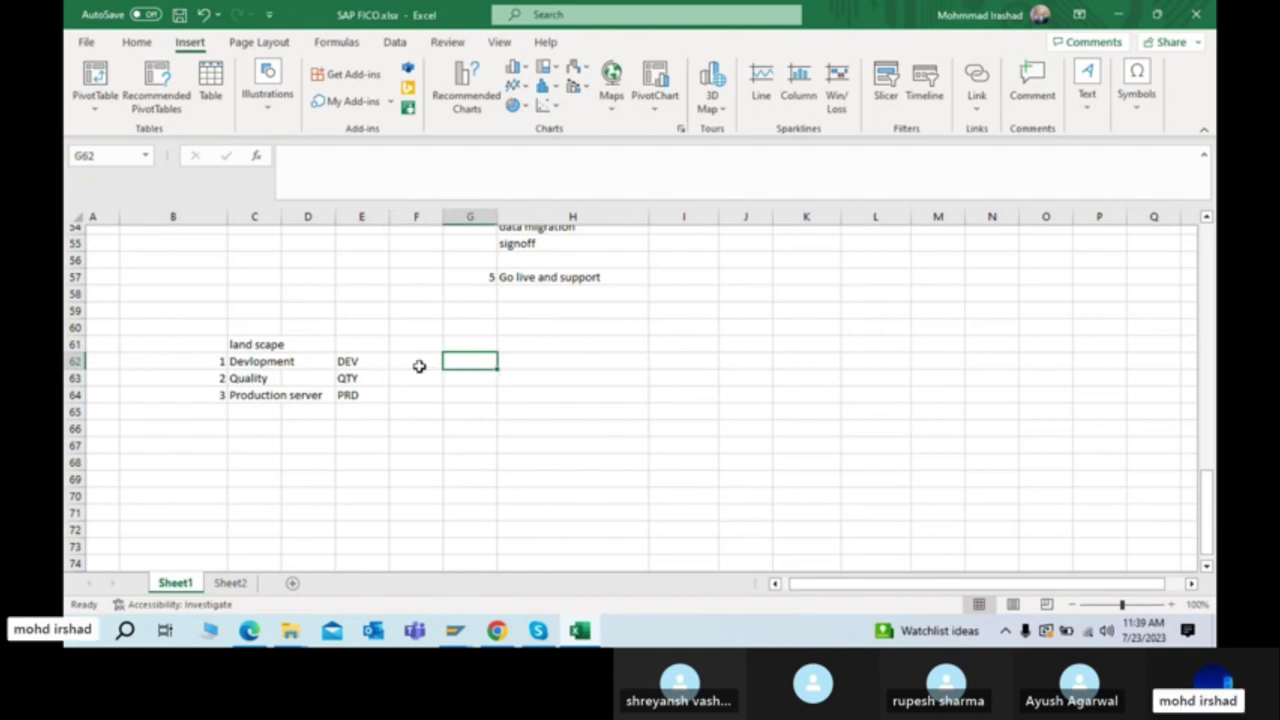
text(TR)
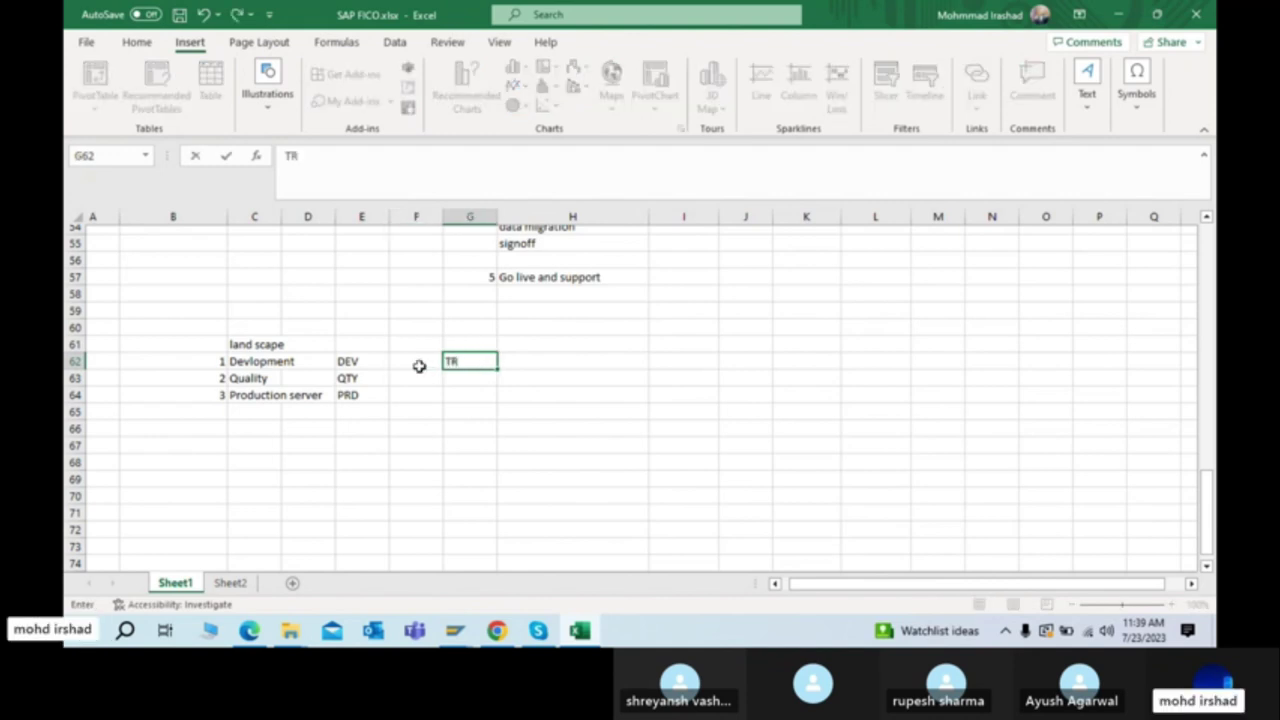
key(Return)
key(Up)
key(Right)
key(Left)
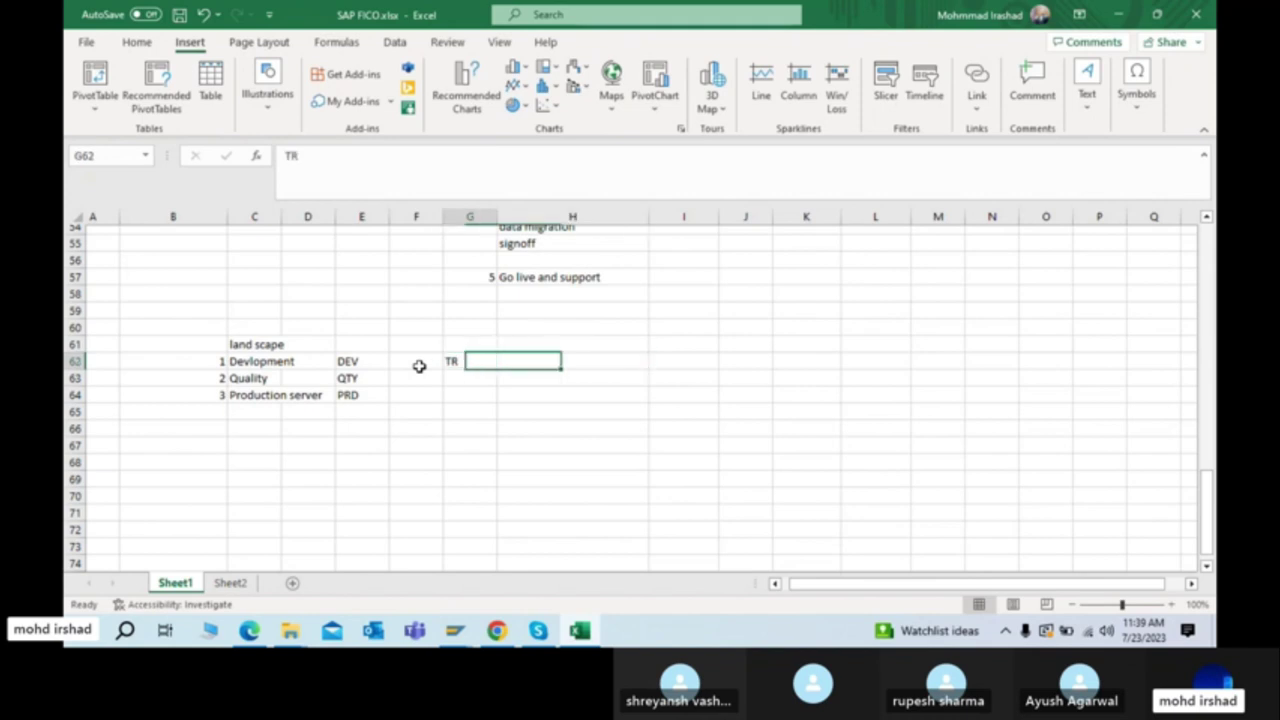
key(Right)
Step: Add the label 'Tranport request' in cell H62
text(Tranpost)
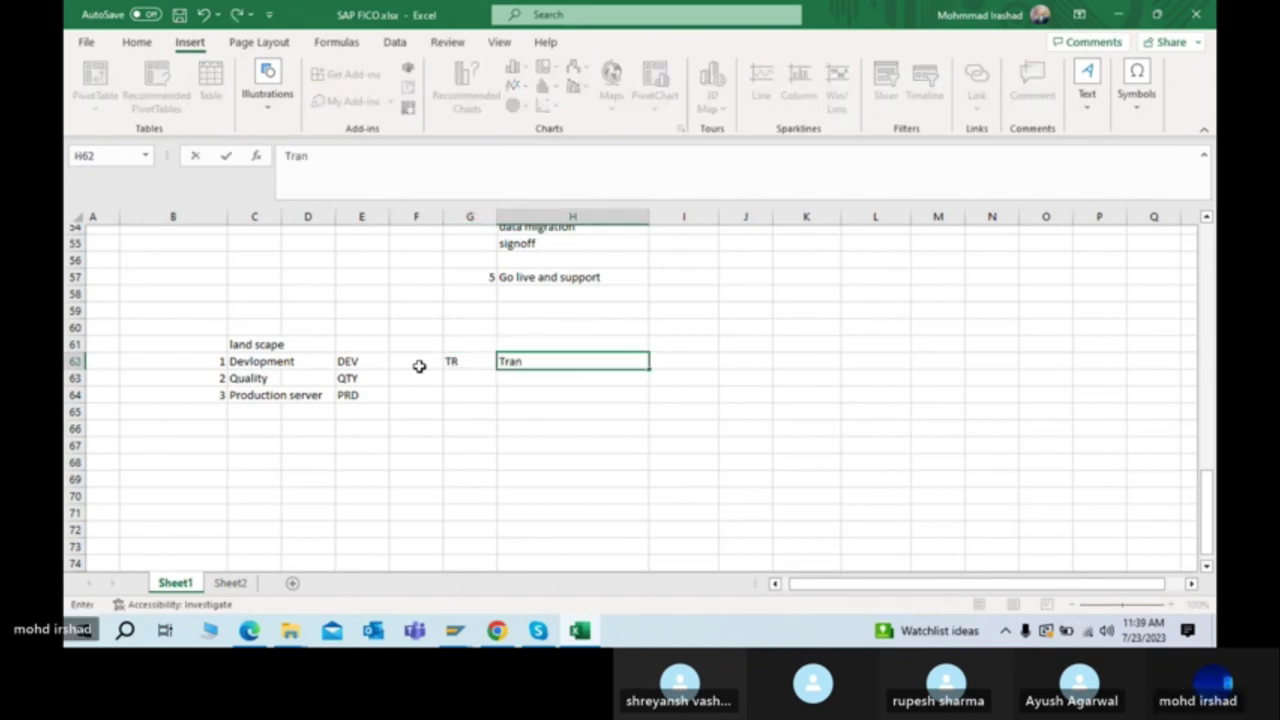
key(BackSpace)
key(BackSpace)
text(rt request)
key(Return)
key(Up)
key(Left)
key(Left)
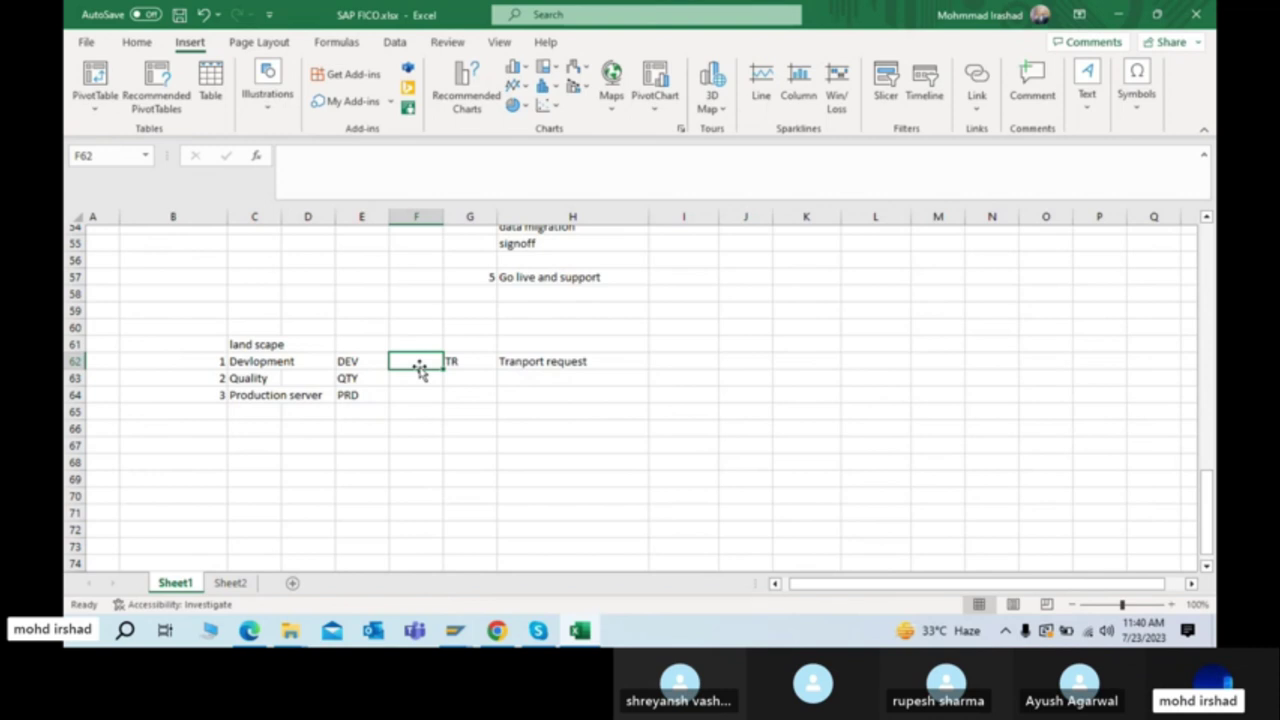
Step: Enter the sample request number TR12234444 in cell I62
click(685, 373)
click(681, 362)
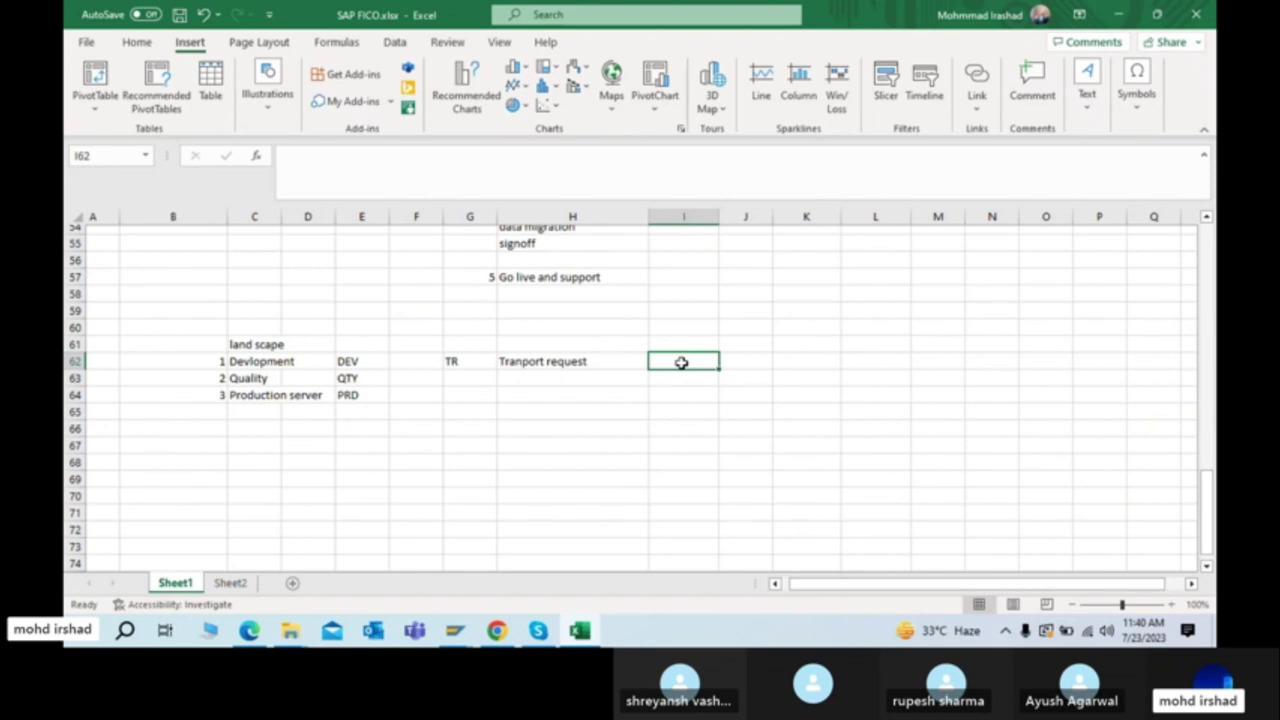
text(TR12234444)
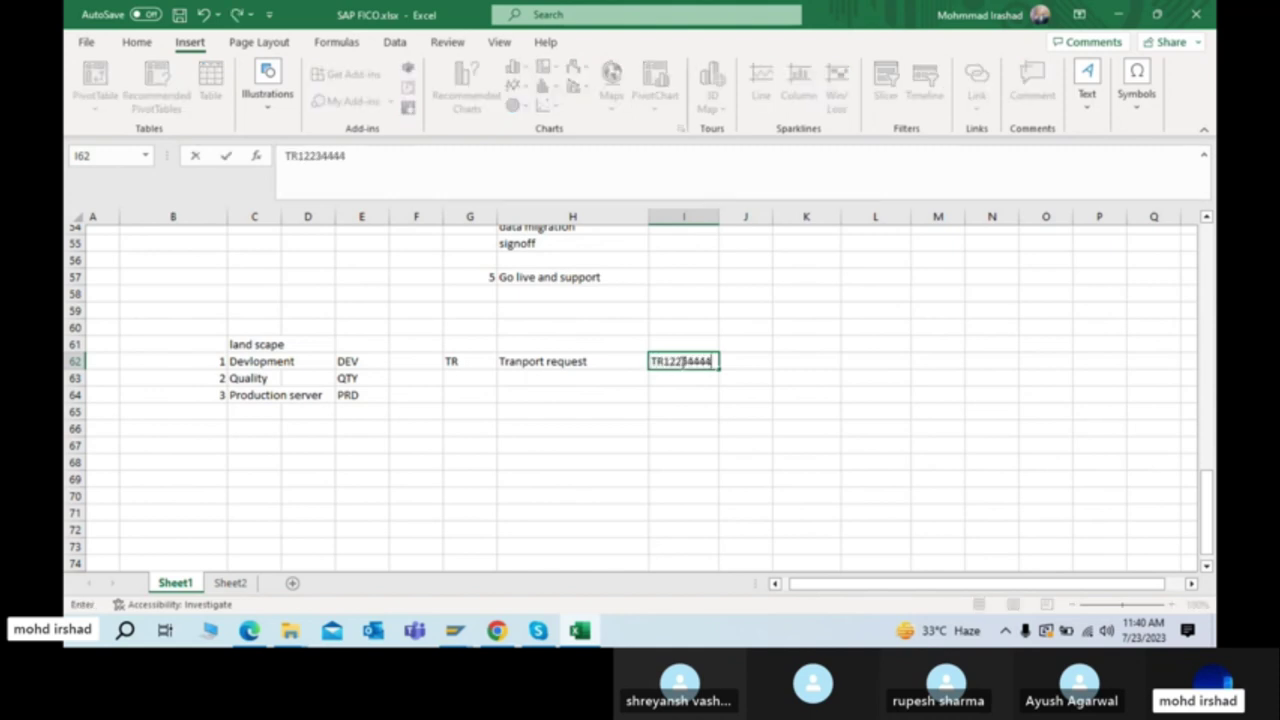
key(Return)
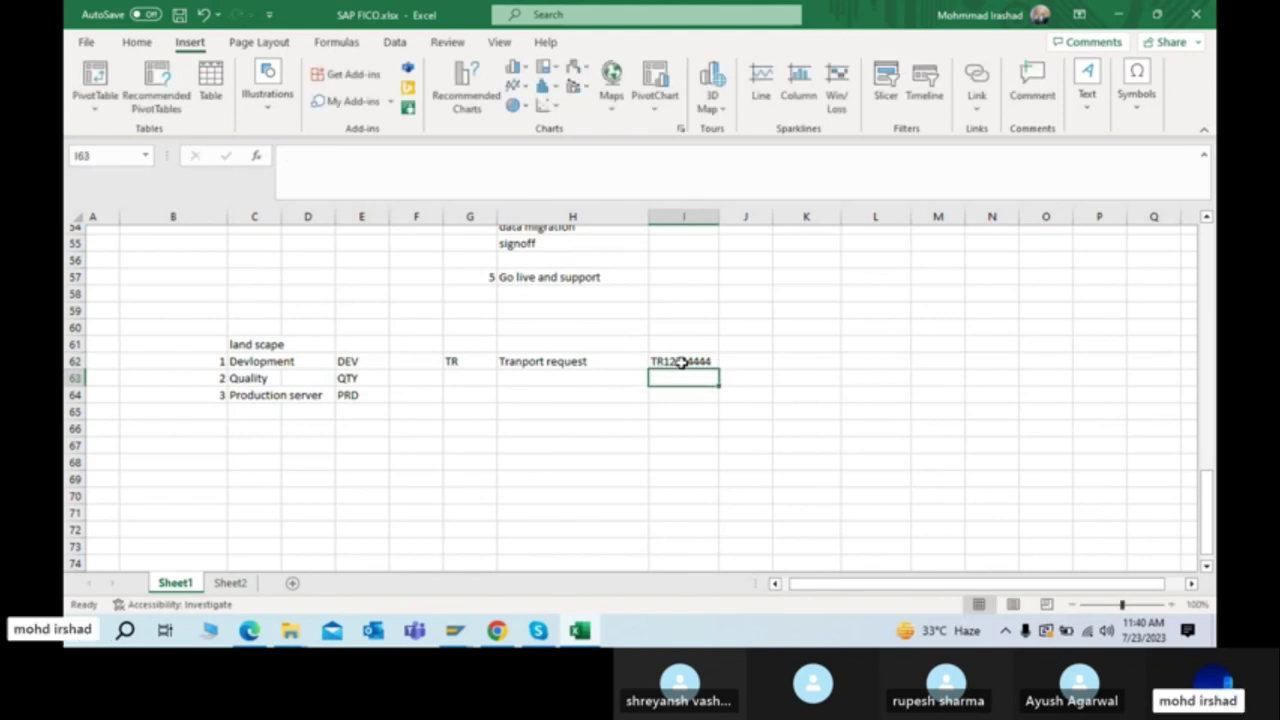
click(681, 362)
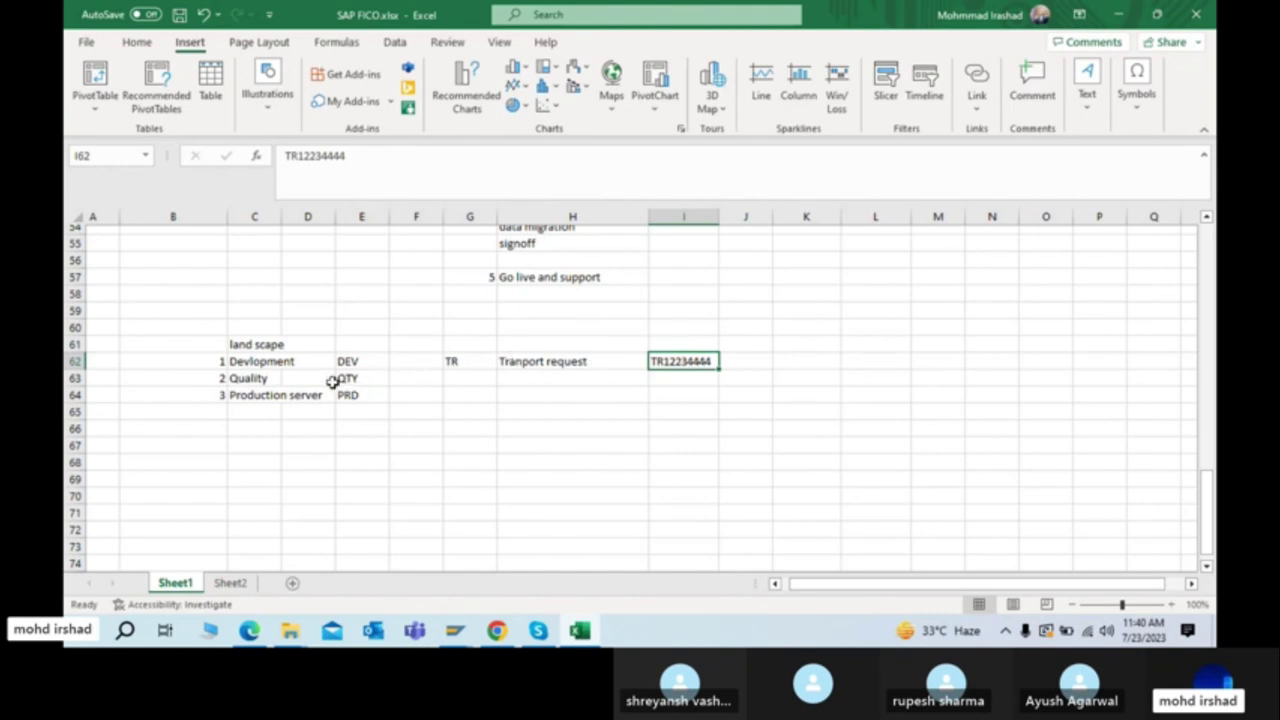
click(494, 378)
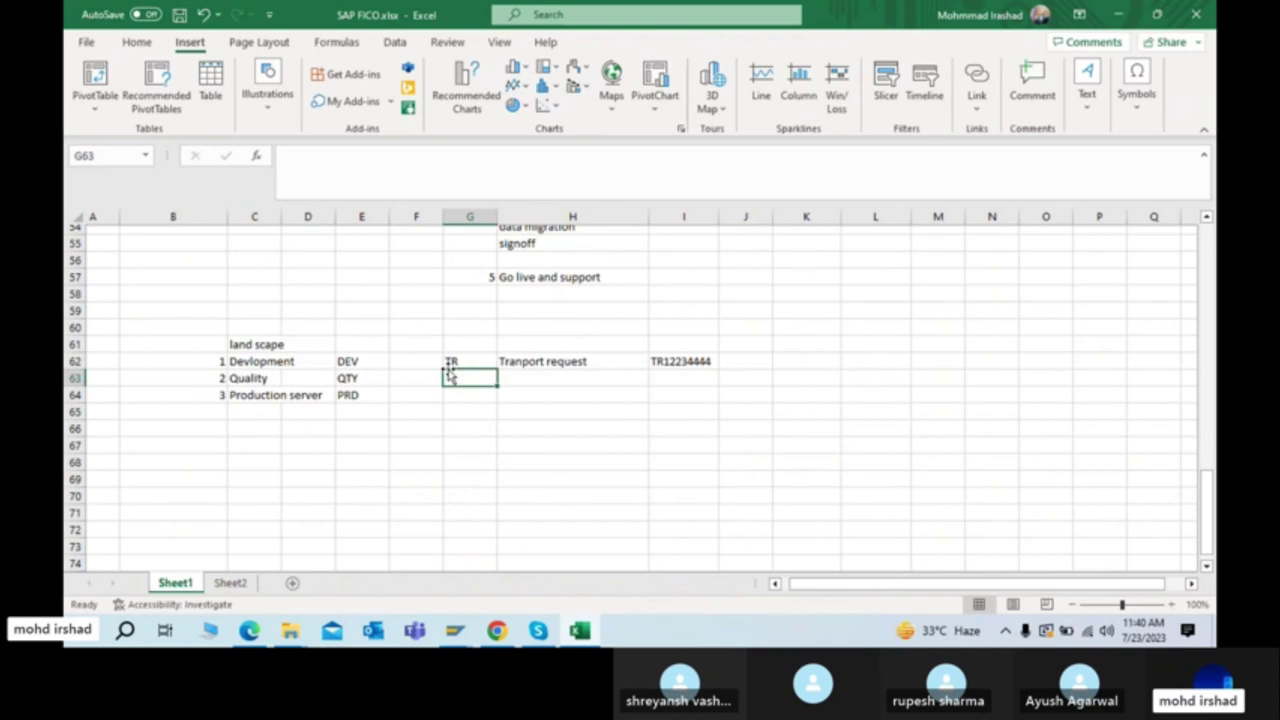
click(350, 362)
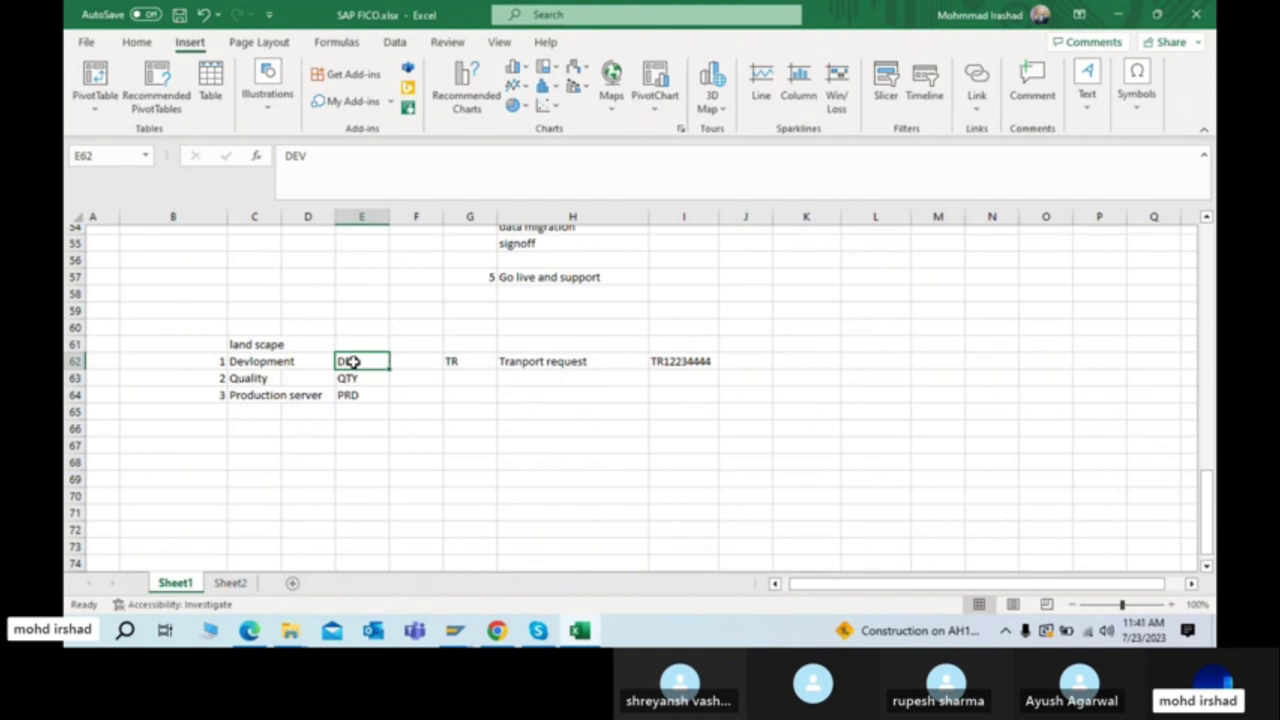
key(Right)
key(Right)
key(Right)
key(Right)
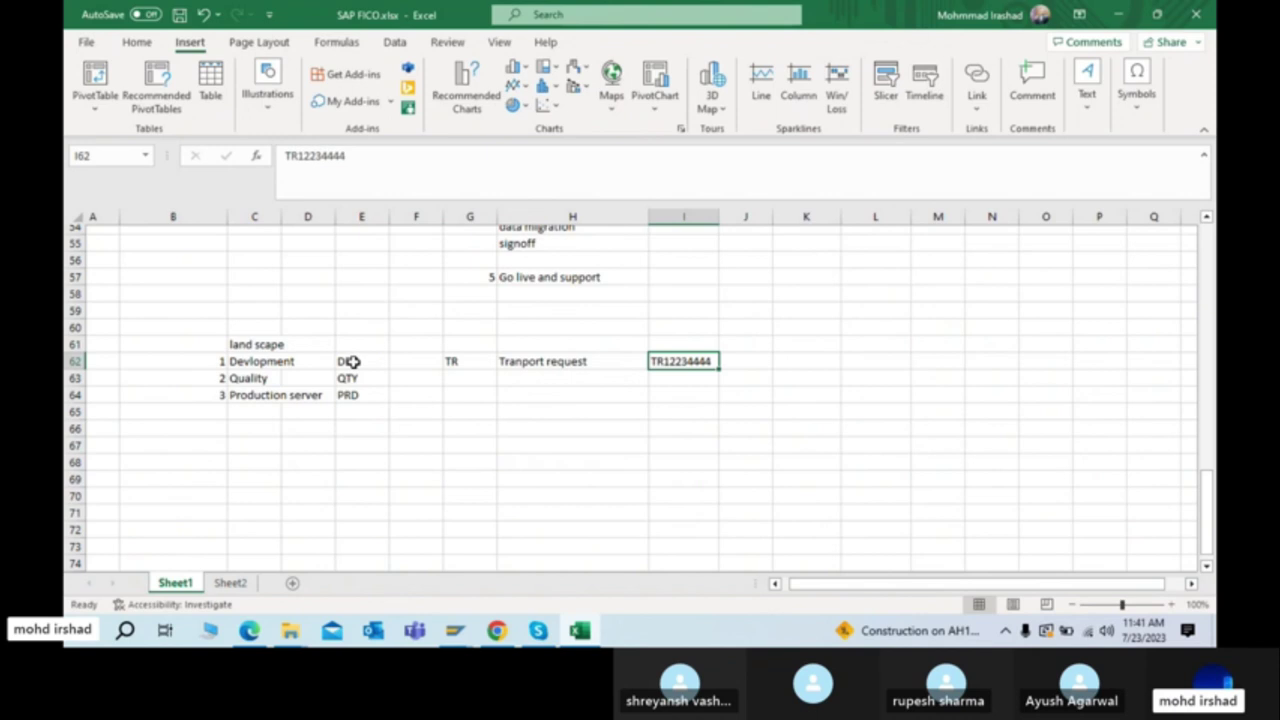
key(Left)
key(Left)
key(Left)
key(Left)
key(Right)
key(Right)
key(Right)
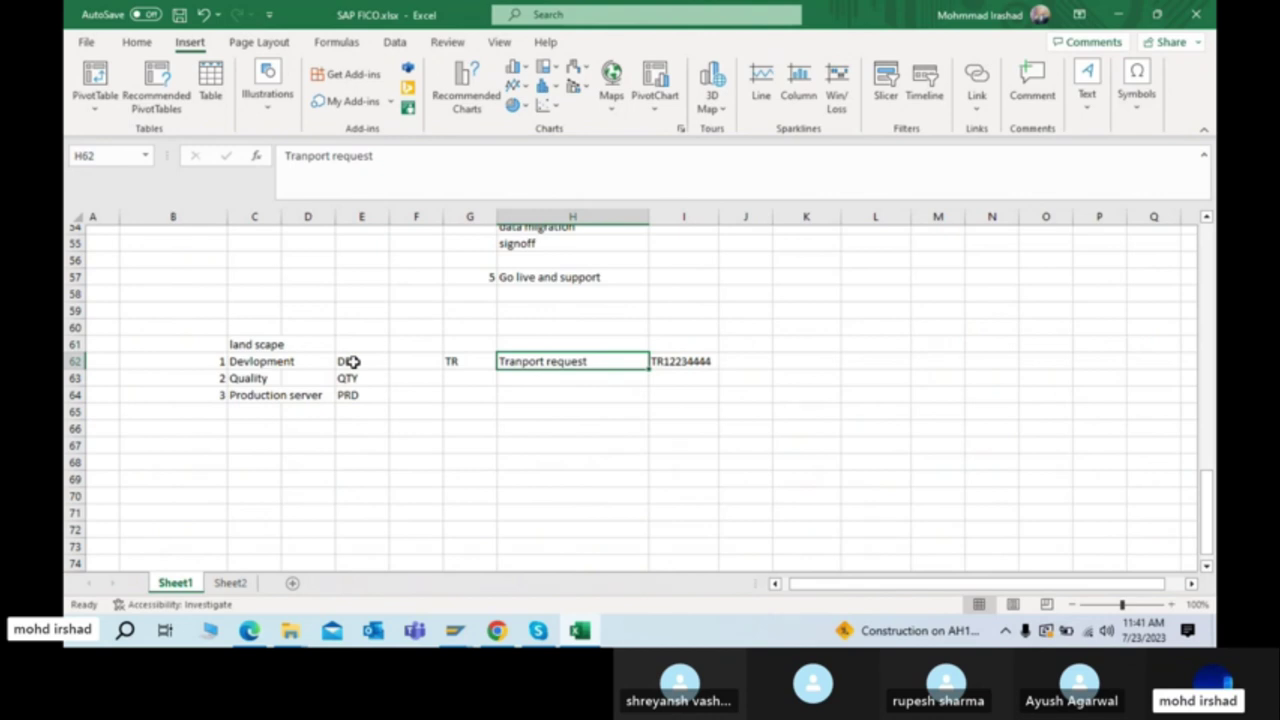
key(Return)
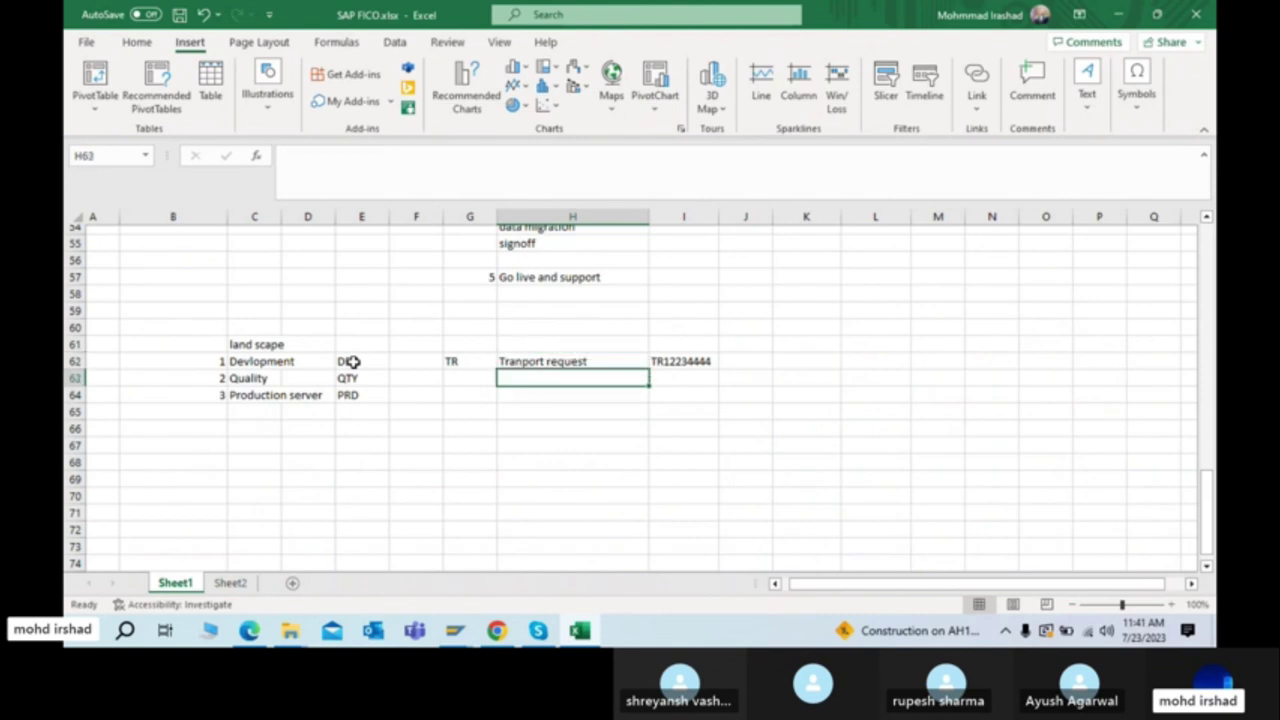
key(Left)
key(Left)
key(Left)
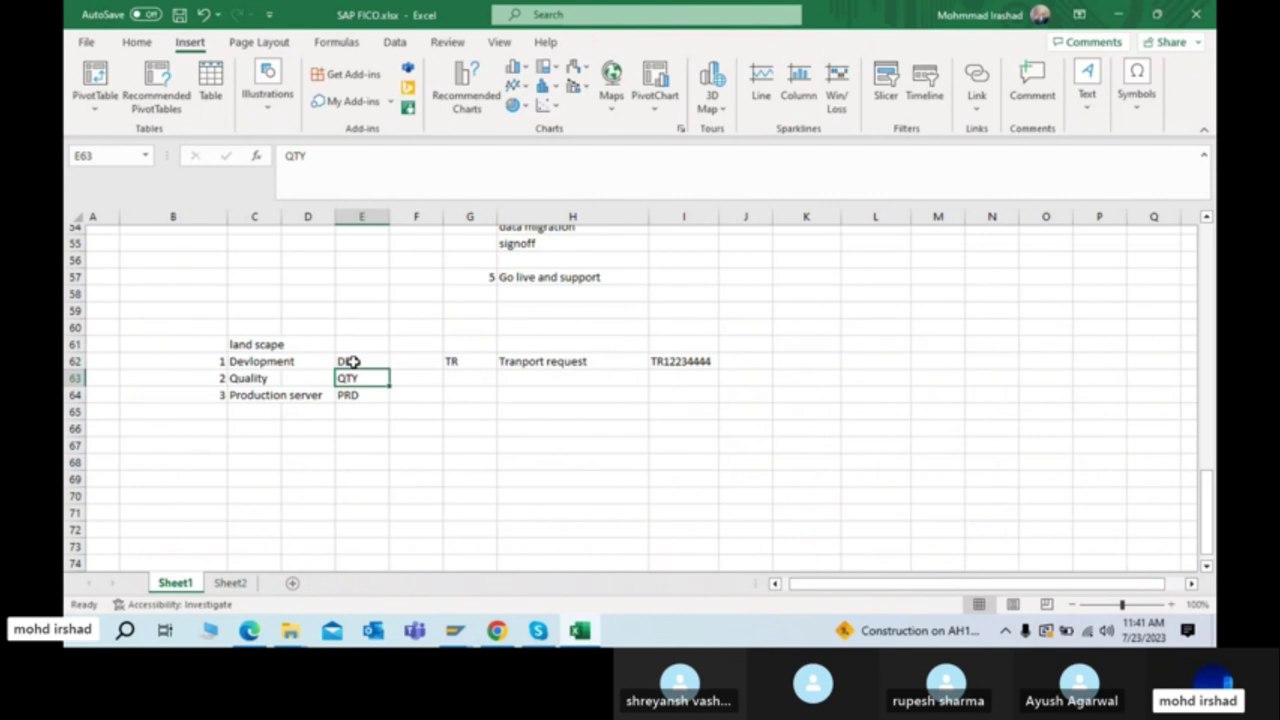
key(Up)
key(Right)
key(Right)
key(Right)
key(Right)
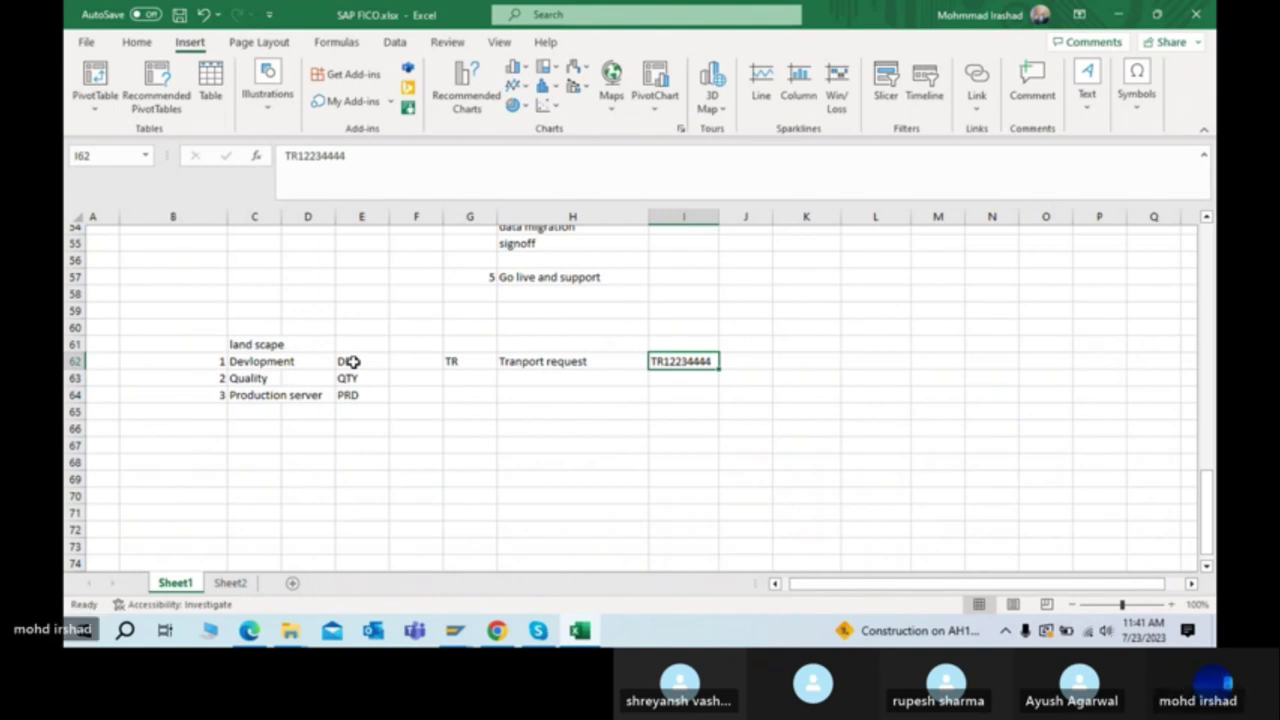
key(Return)
key(Left)
key(Left)
key(Left)
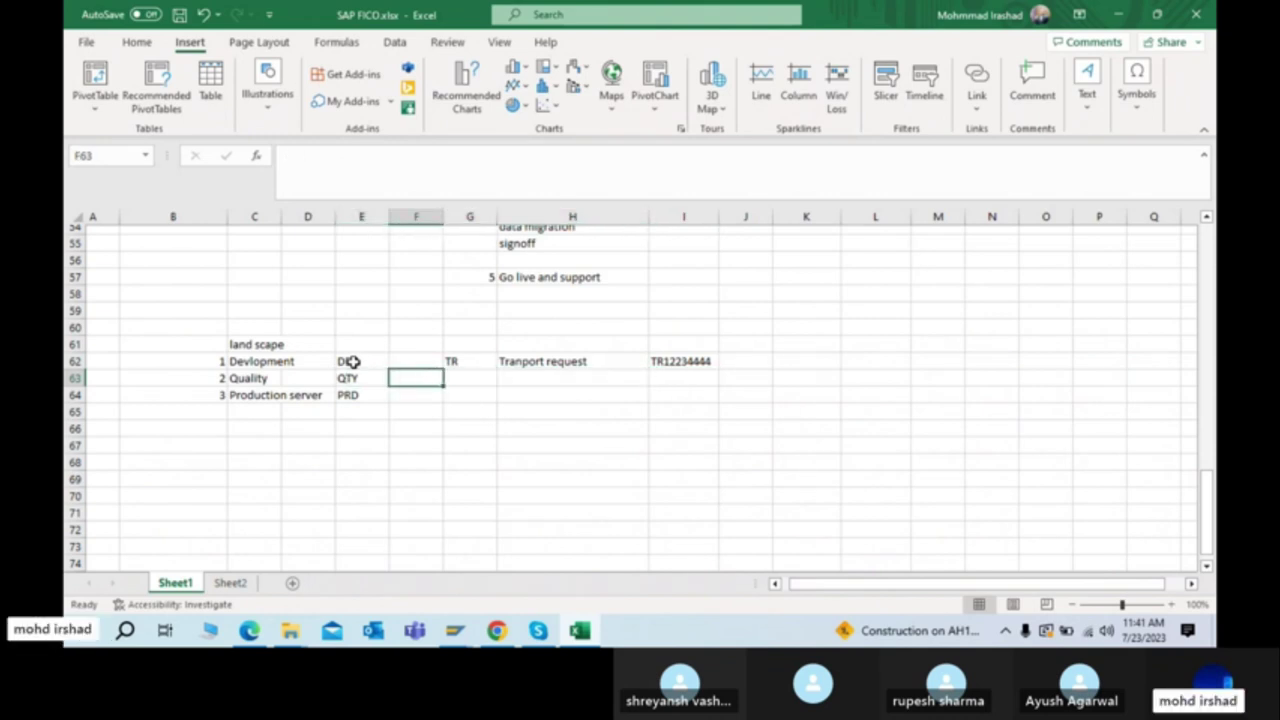
key(Up)
key(Down)
key(Up)
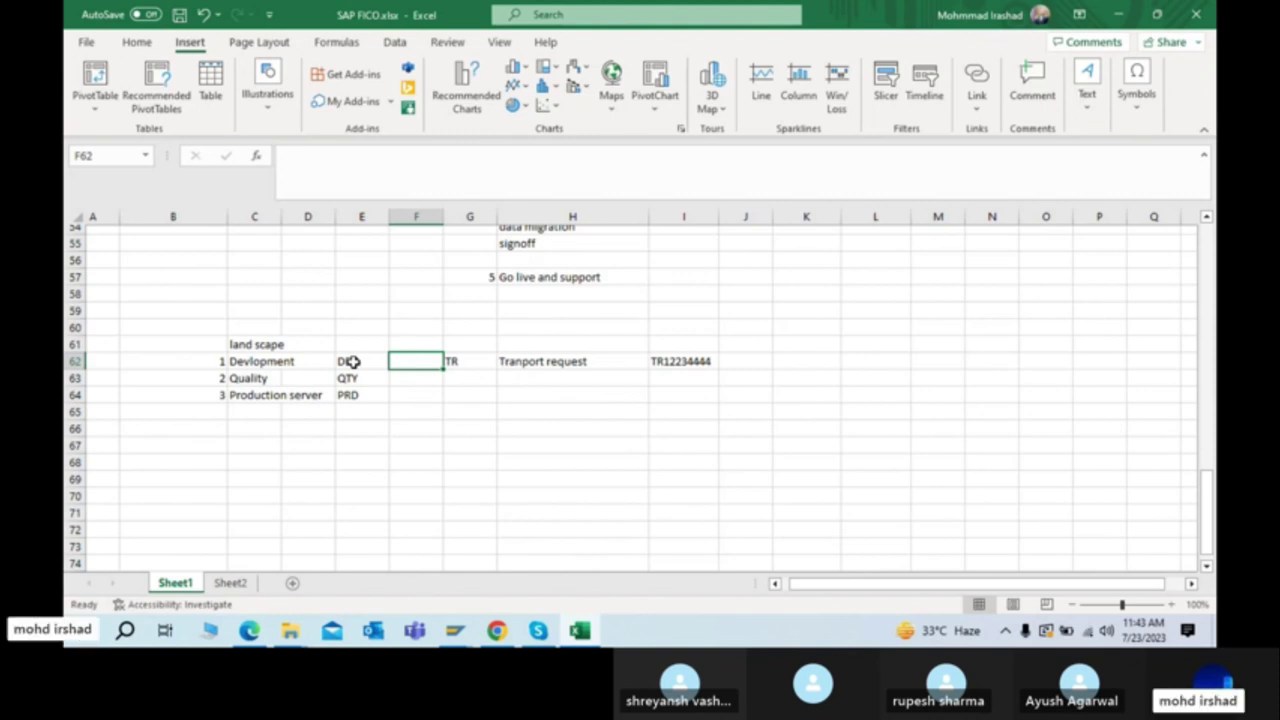
Step: Review the land scape and TR rows, cell by cell, with the arrow keys
key(Right)
key(Right)
key(Left)
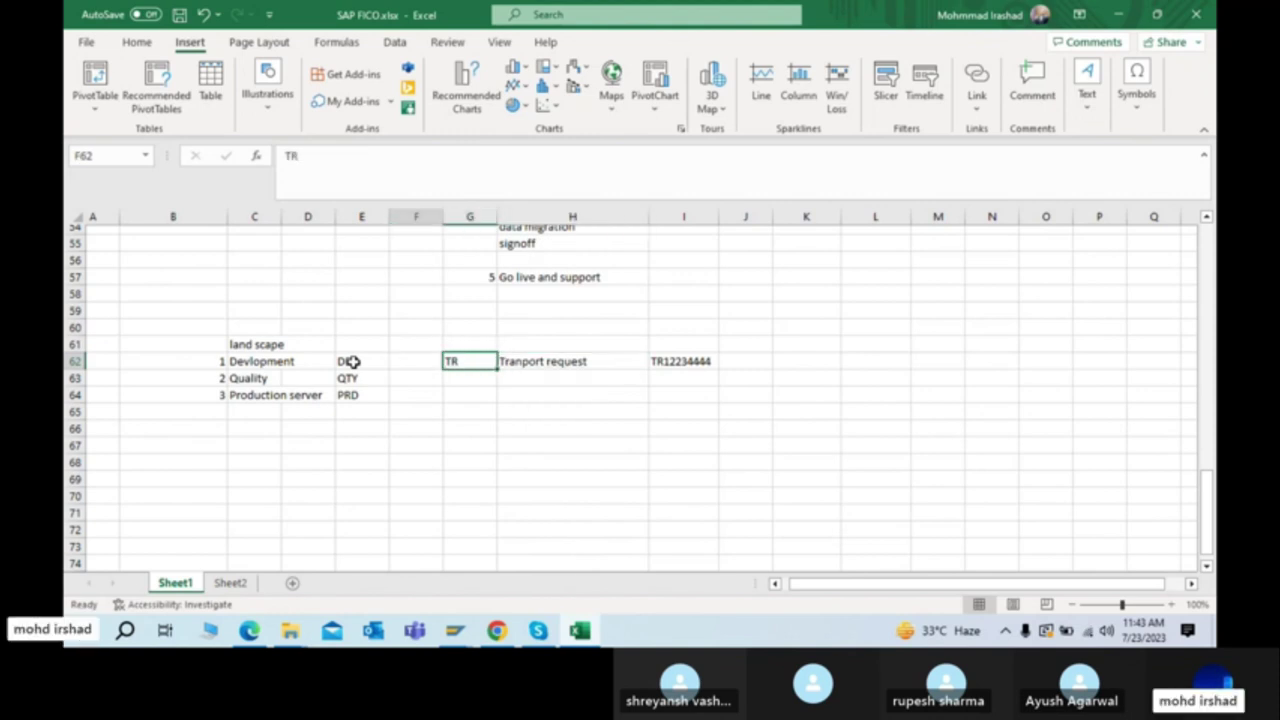
key(Left)
key(Right)
key(Right)
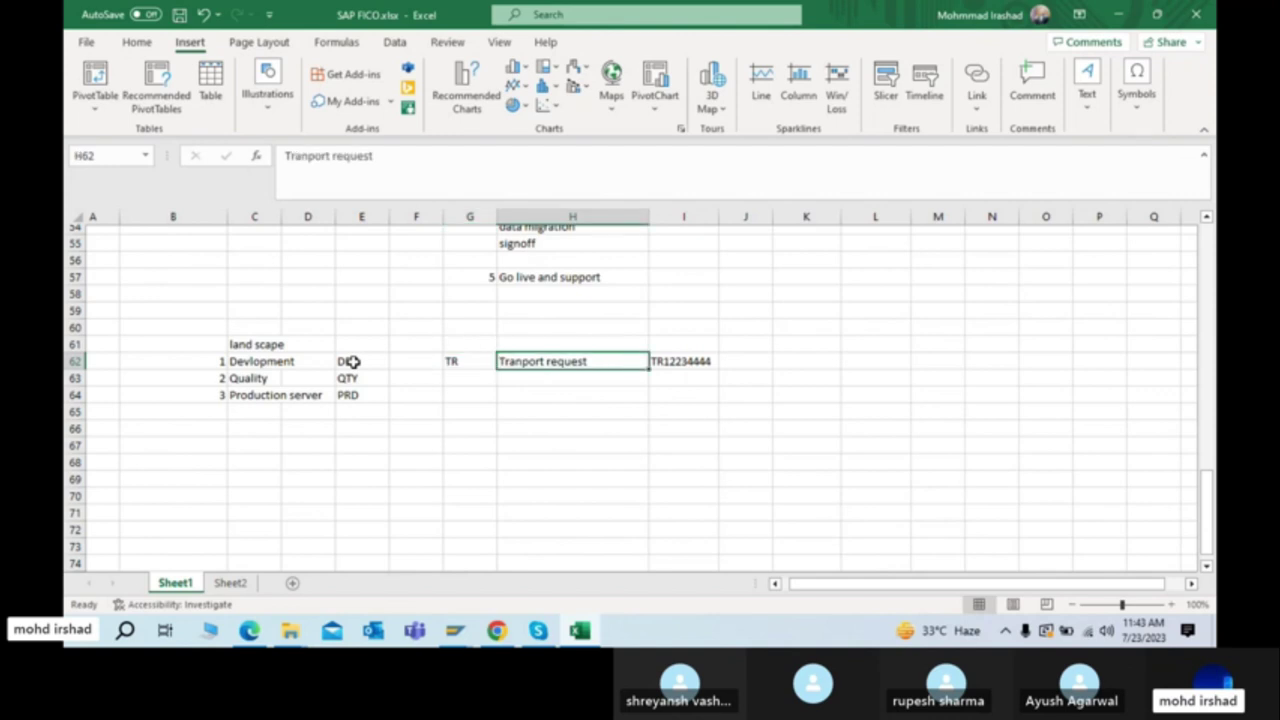
key(Left)
key(Left)
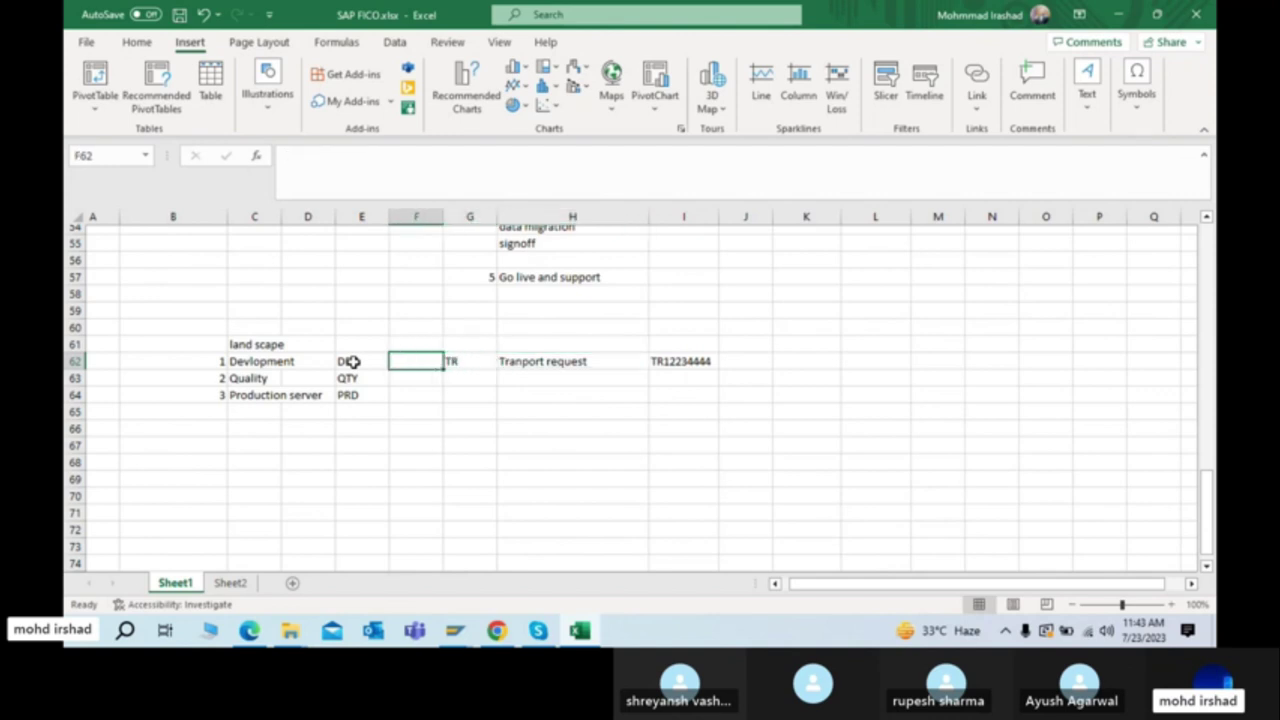
key(Down)
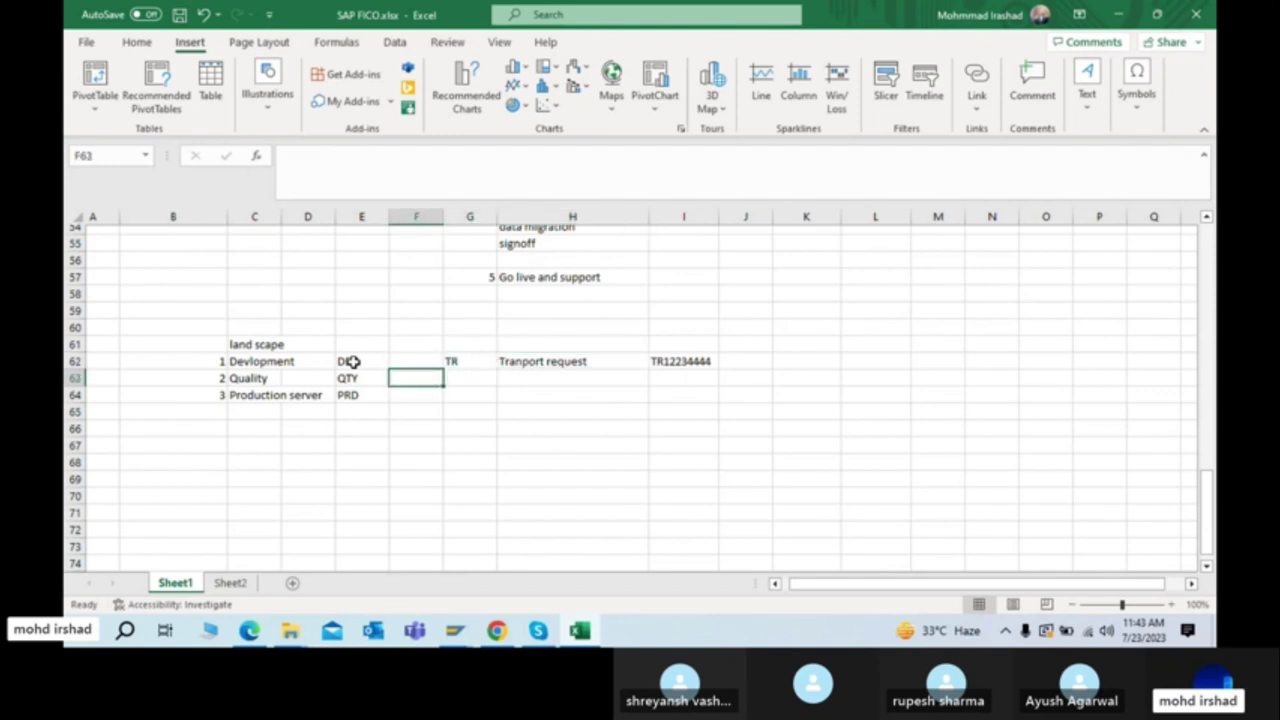
key(Left)
key(Left)
key(Left)
key(Right)
key(Right)
key(Right)
key(Right)
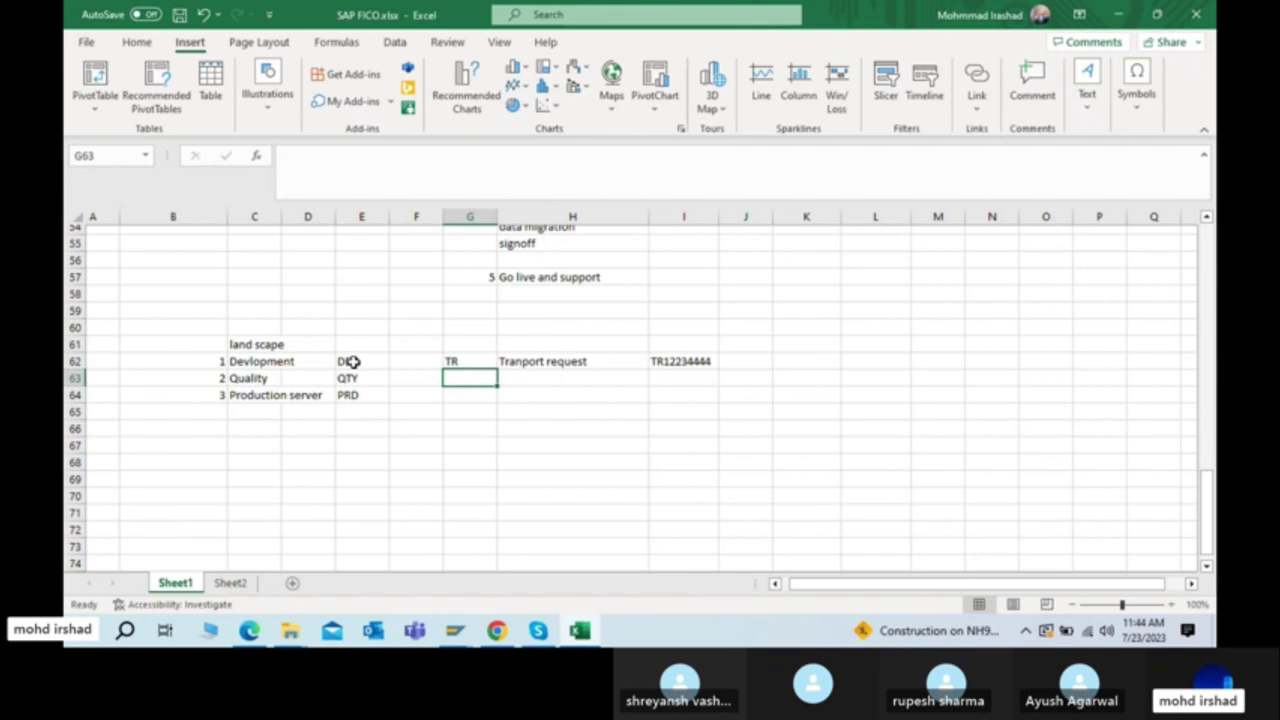
key(Up)
key(Down)
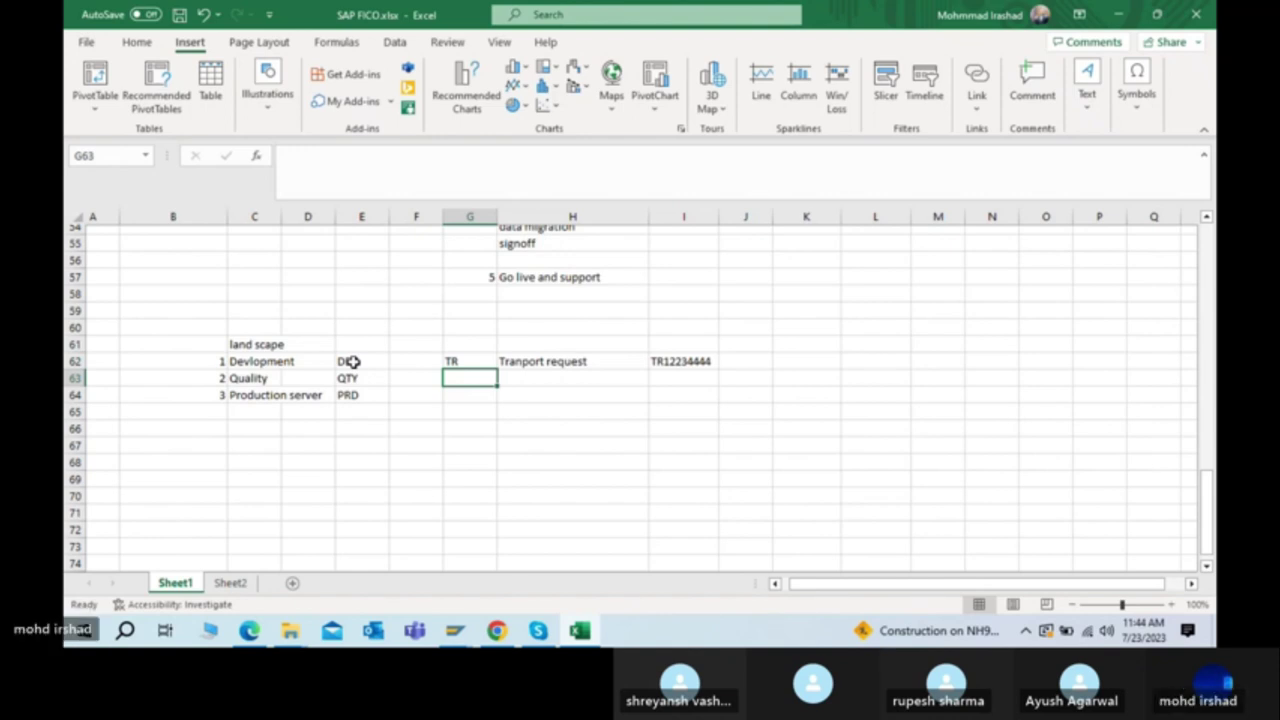
key(Up)
key(Down)
key(Up)
key(Right)
key(Left)
key(Down)
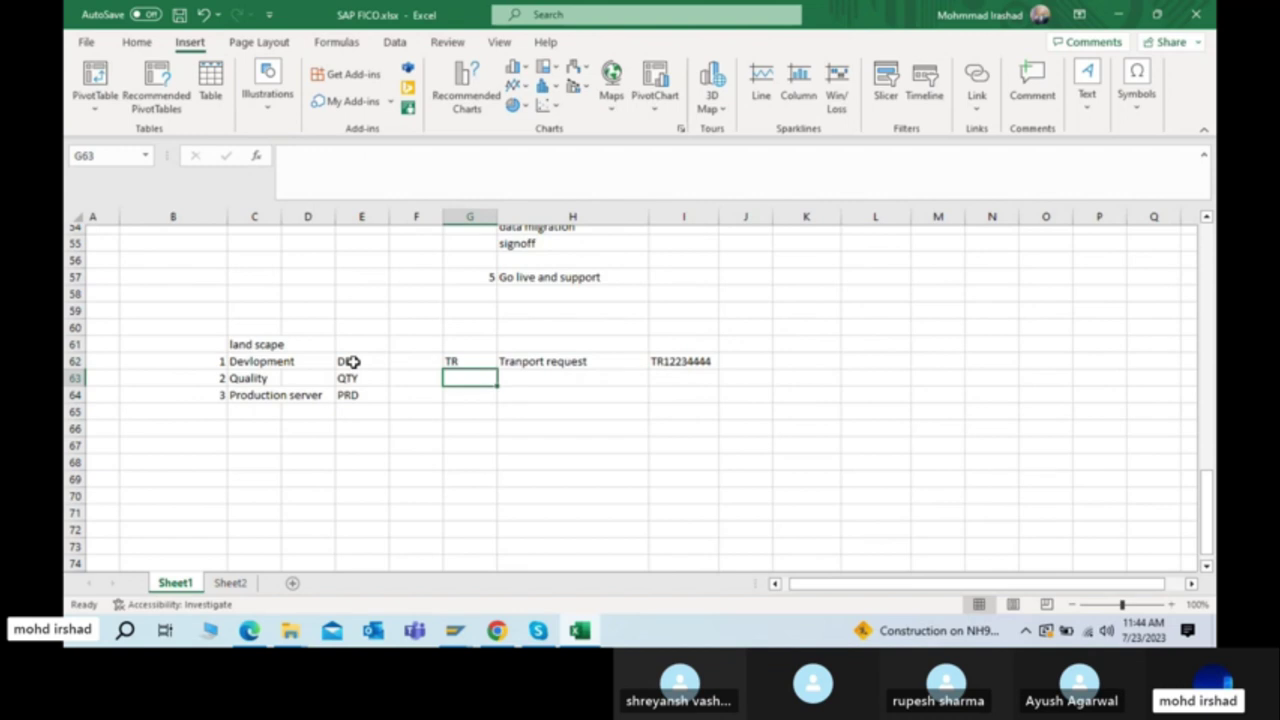
key(Left)
key(Left)
key(Left)
key(Right)
key(Right)
key(Right)
key(Down)
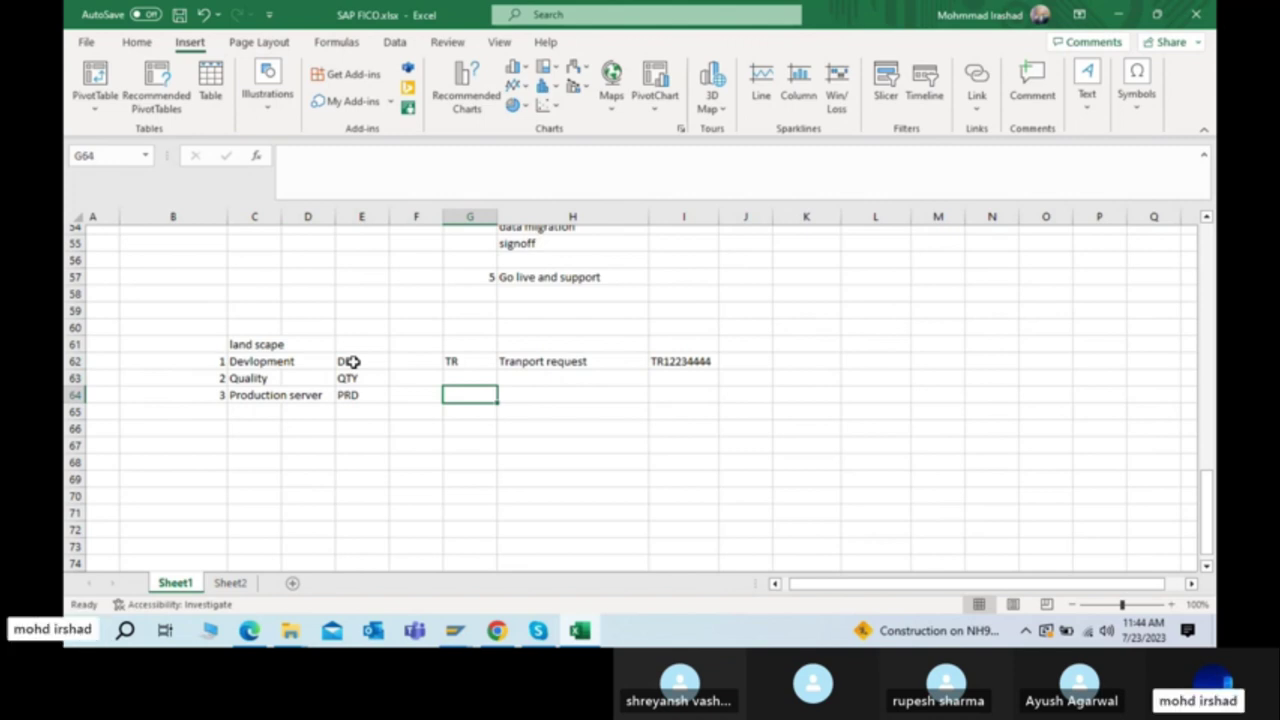
key(Left)
key(Left)
key(Left)
key(Right)
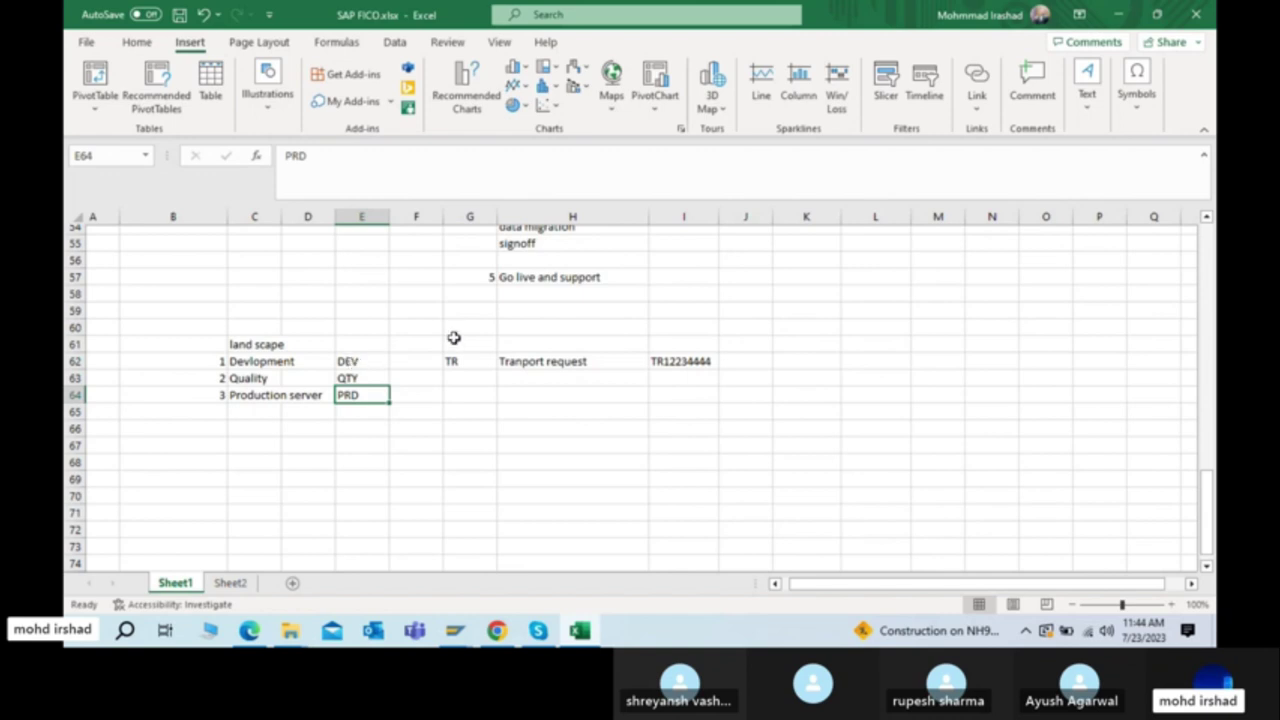
Step: Select the Tranport request note in H62 and minimise Excel
click(572, 366)
click(352, 396)
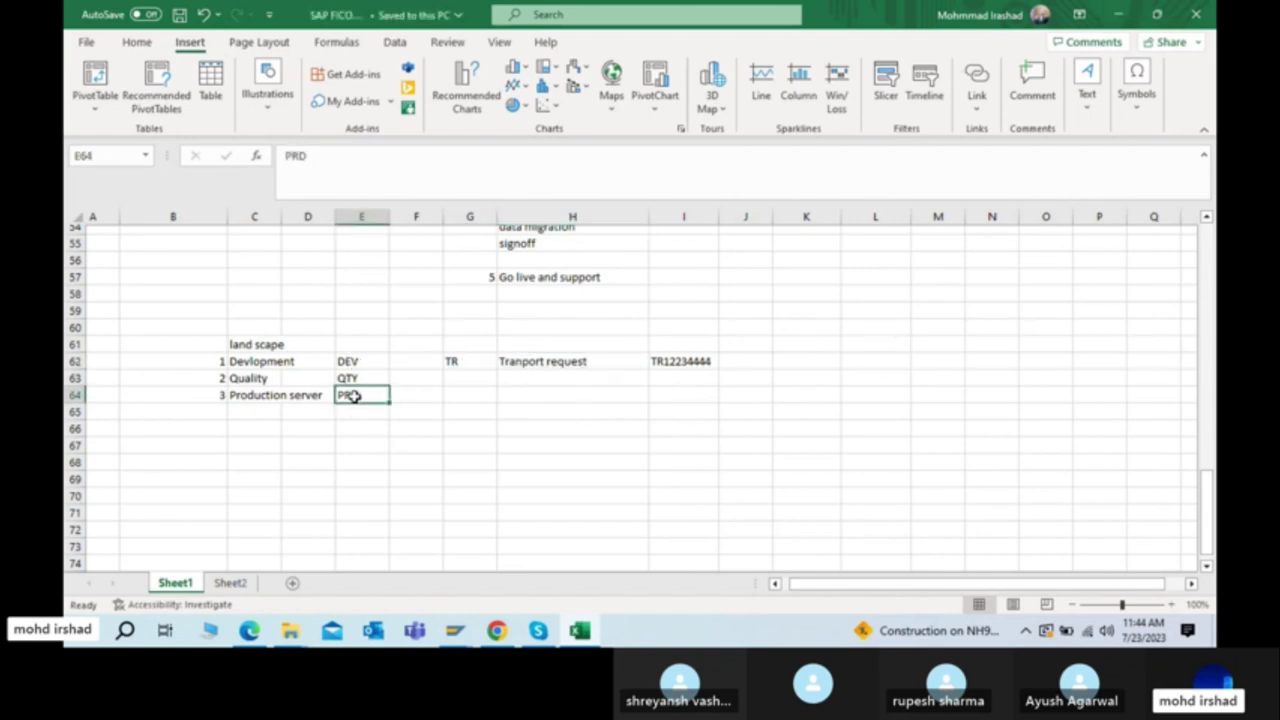
click(546, 362)
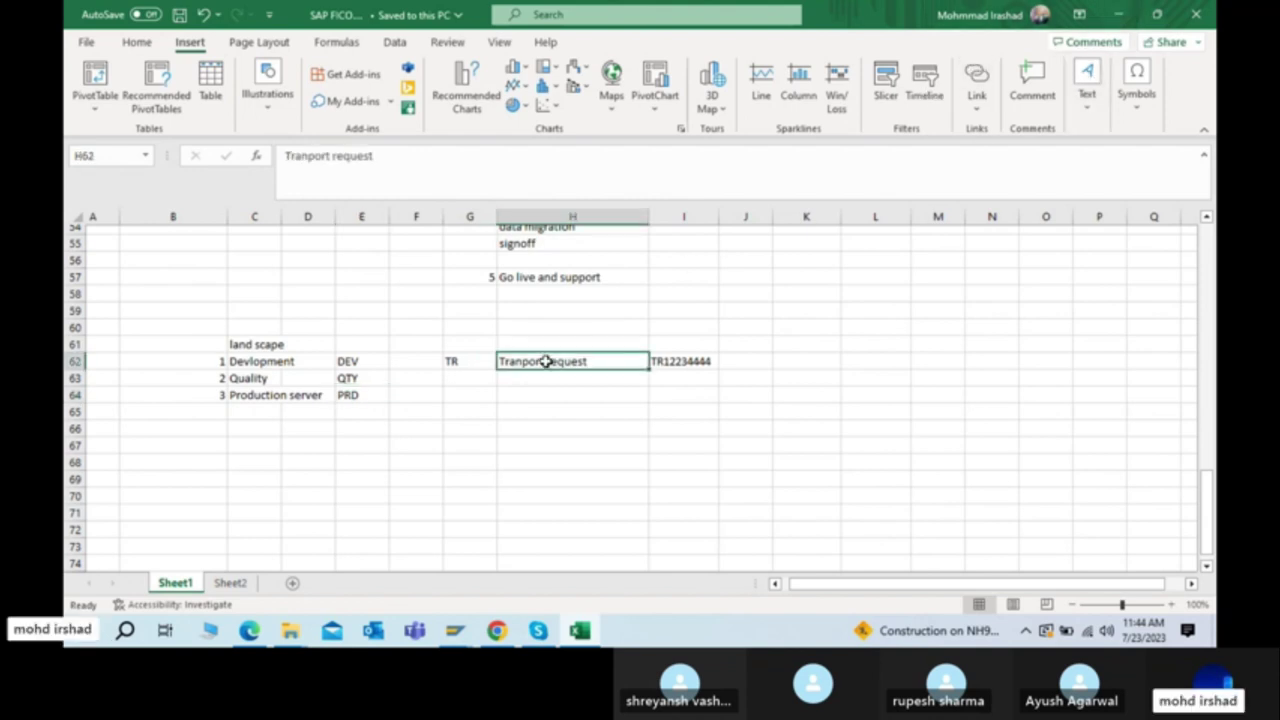
click(1108, 16)
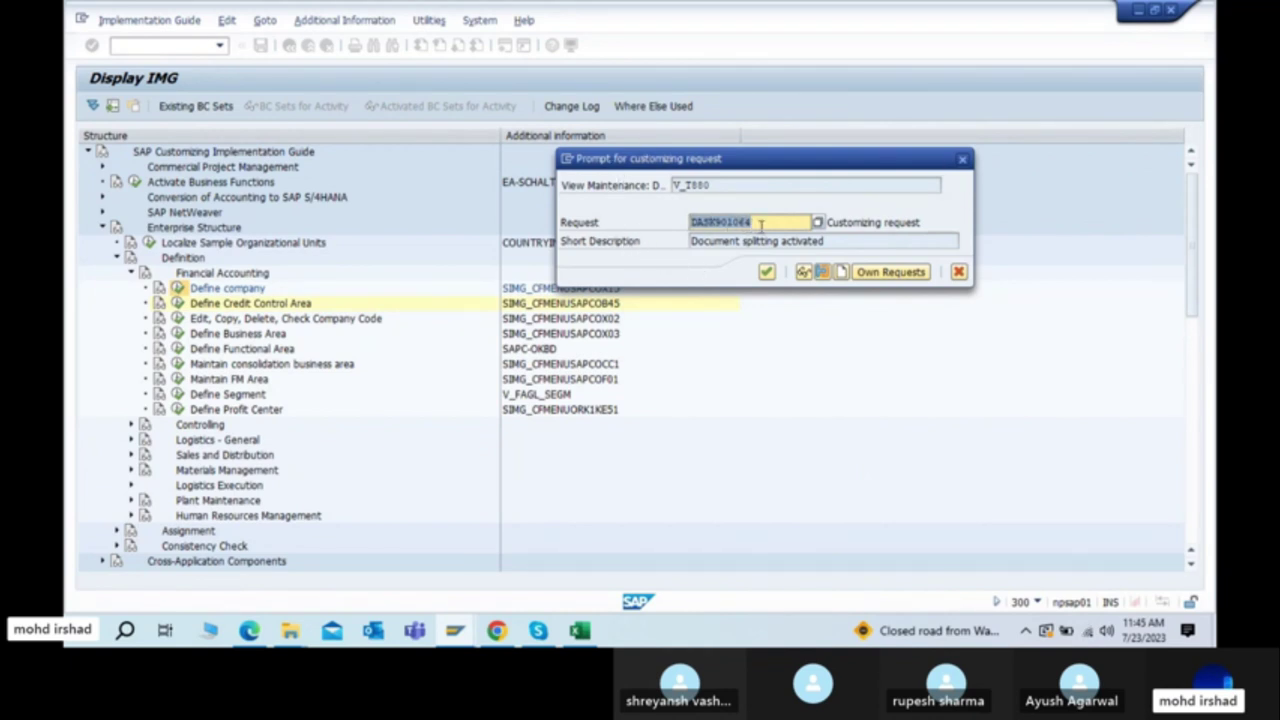
click(817, 222)
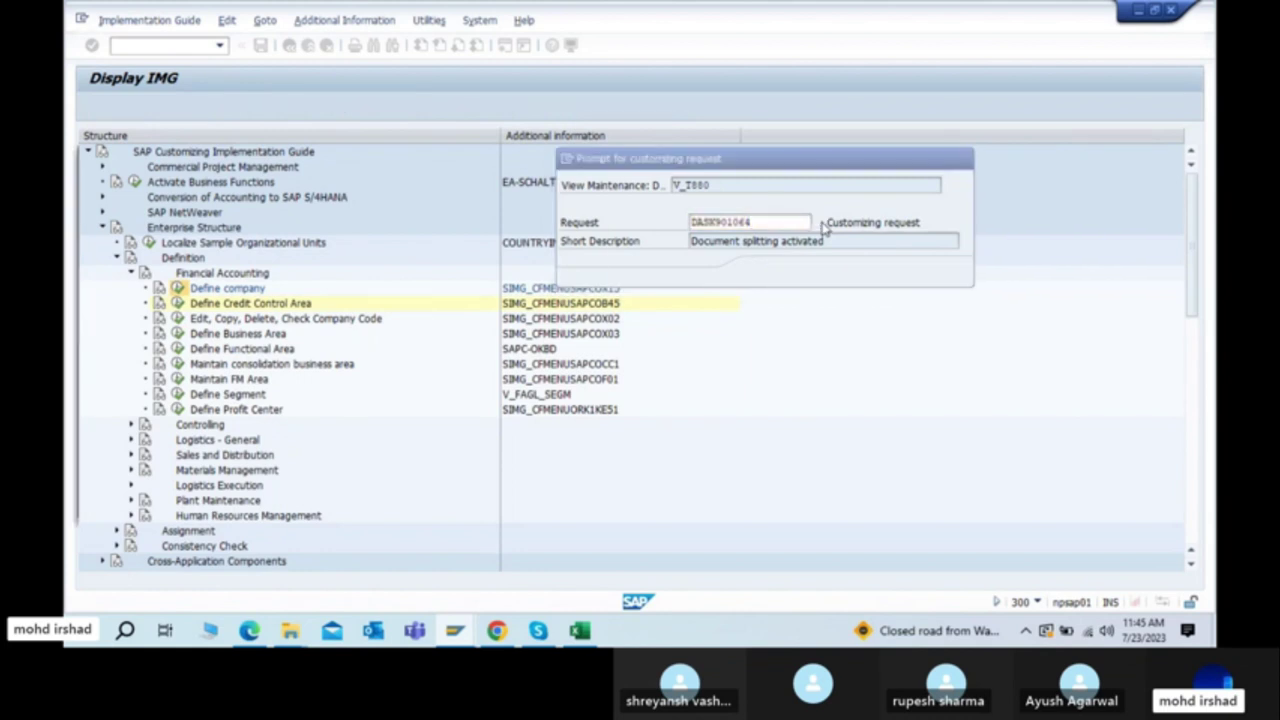
scroll(337, 355, down, 3)
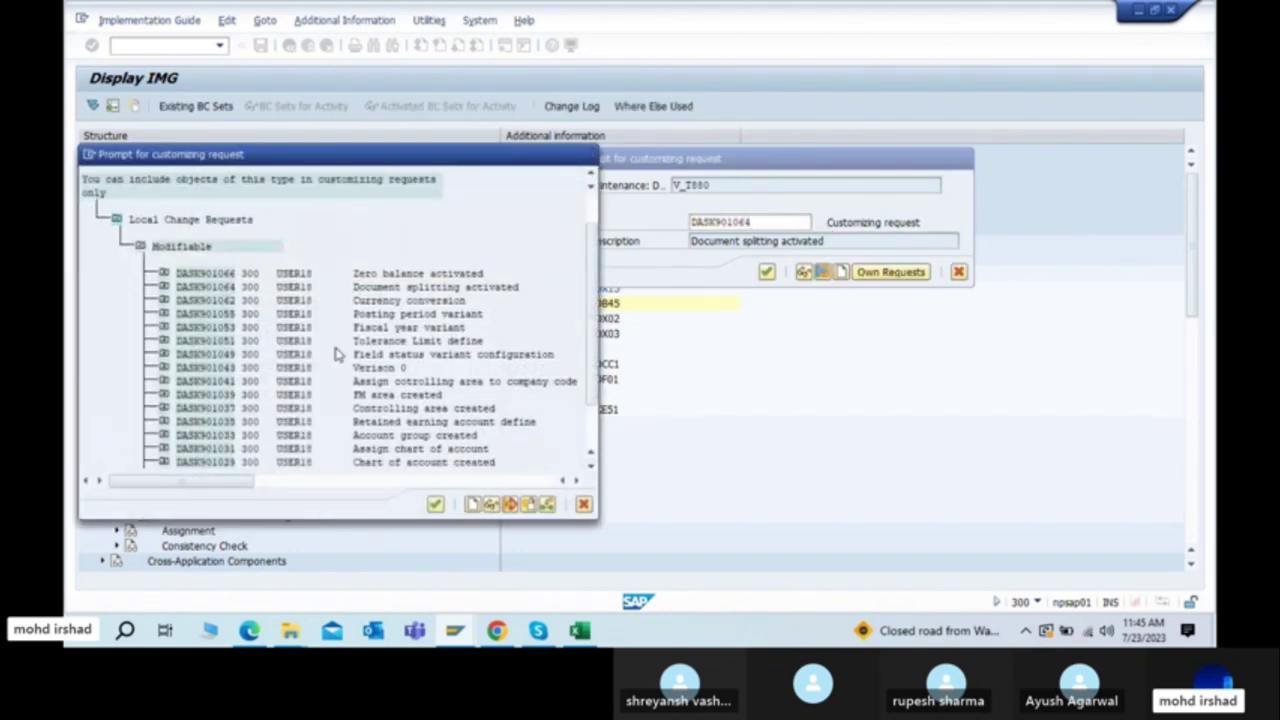
scroll(337, 355, down, 2)
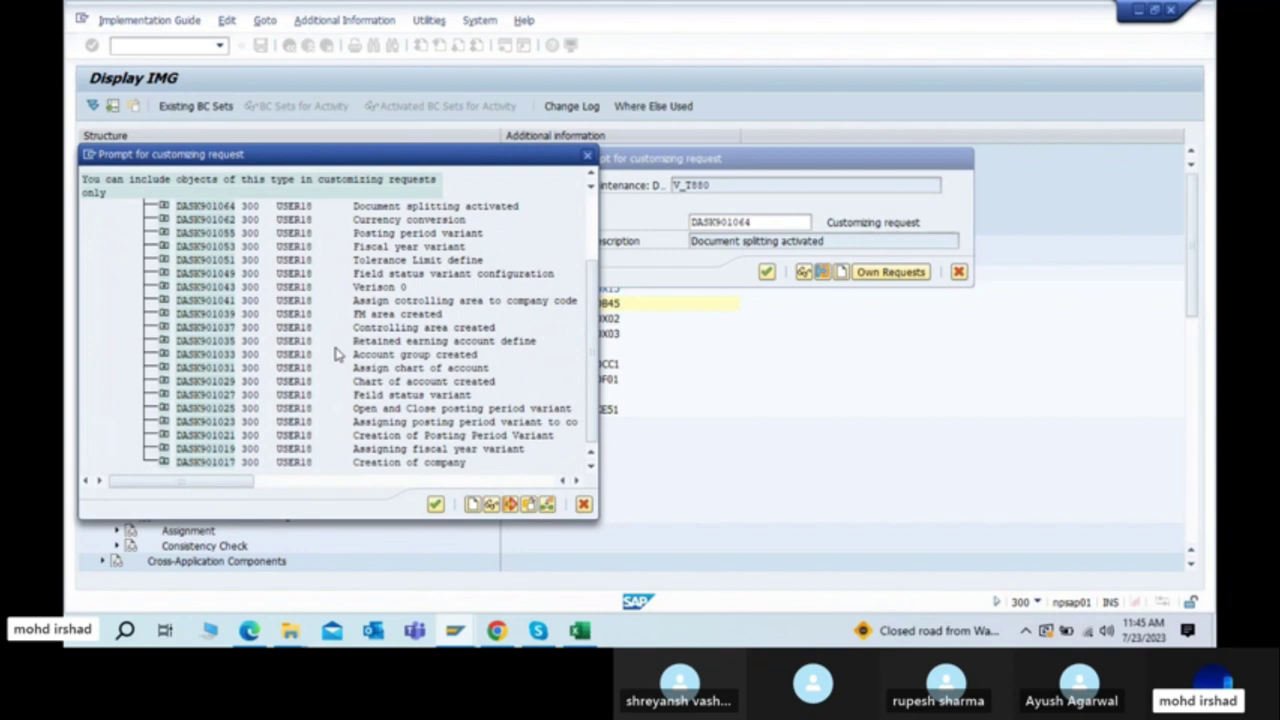
scroll(337, 355, up, 3)
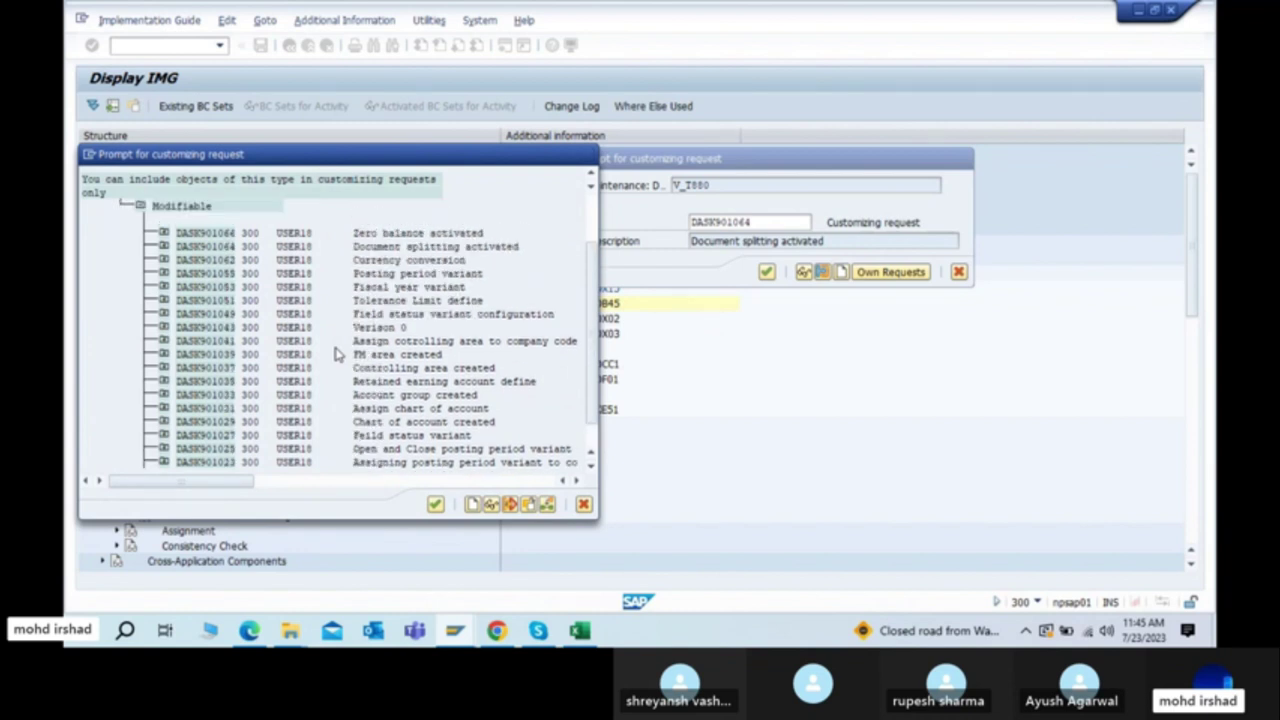
scroll(337, 355, down, 2)
scroll(337, 355, down, 1)
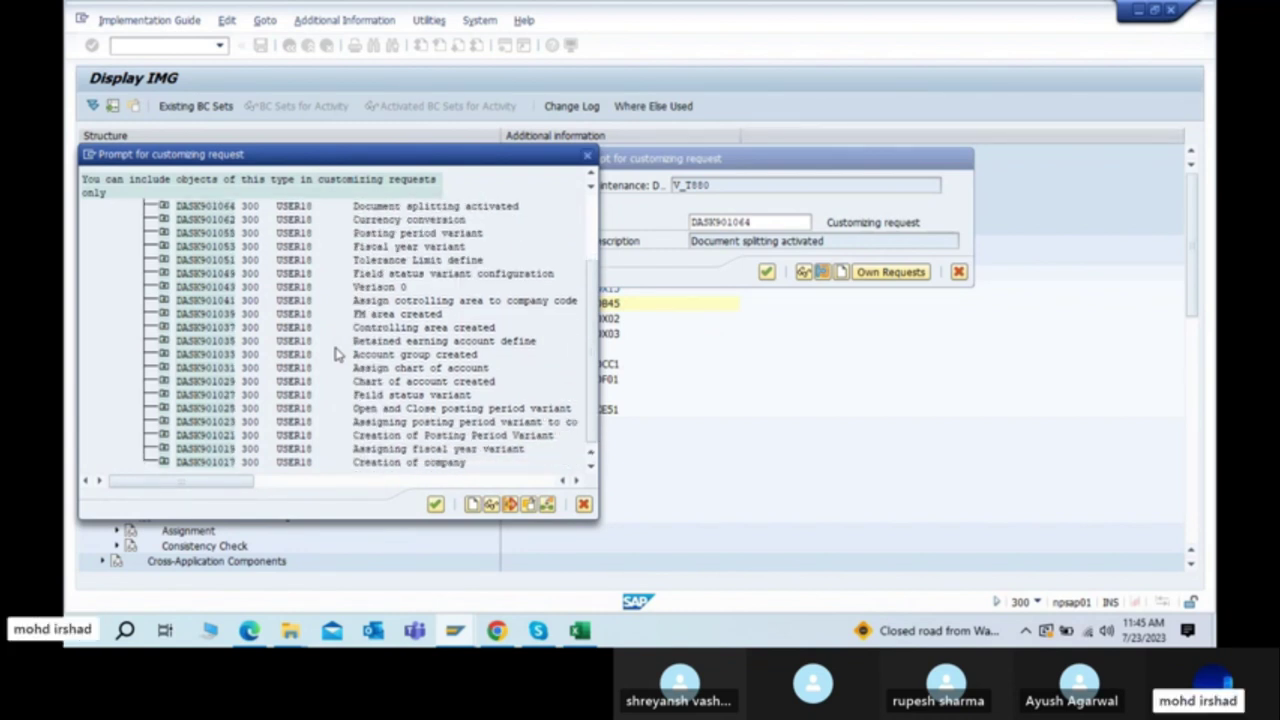
scroll(337, 355, up, 5)
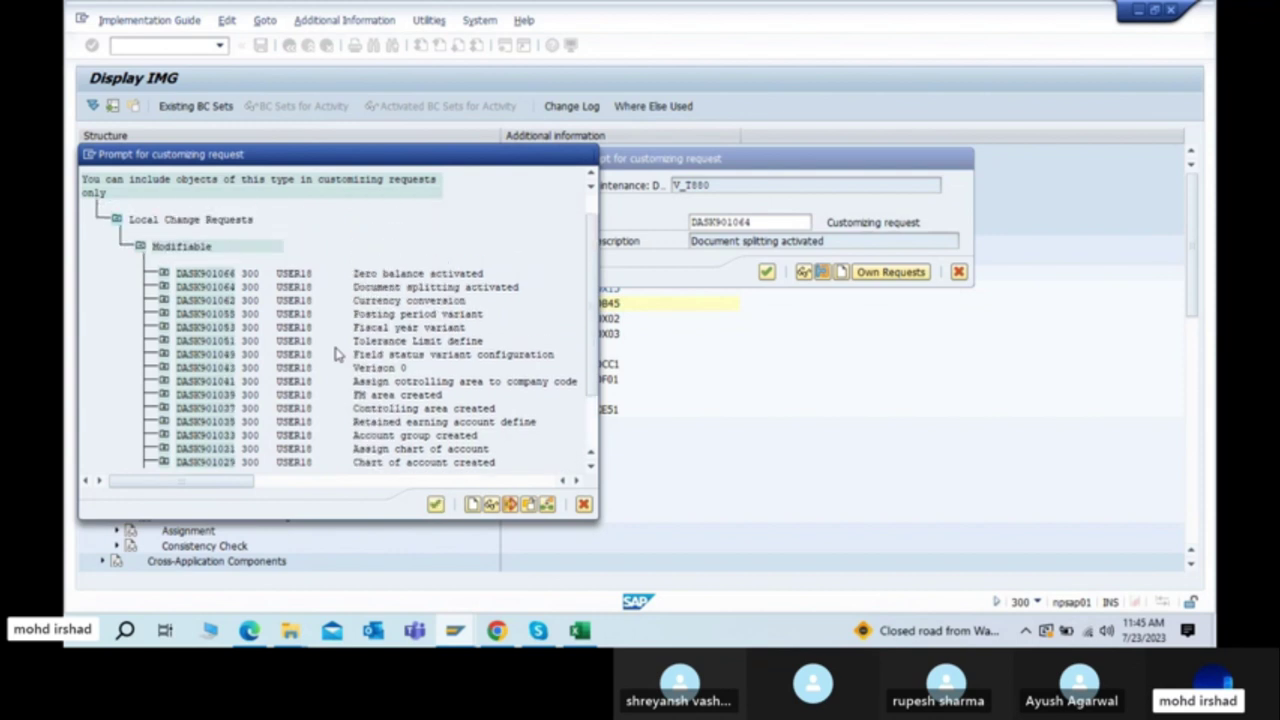
click(589, 156)
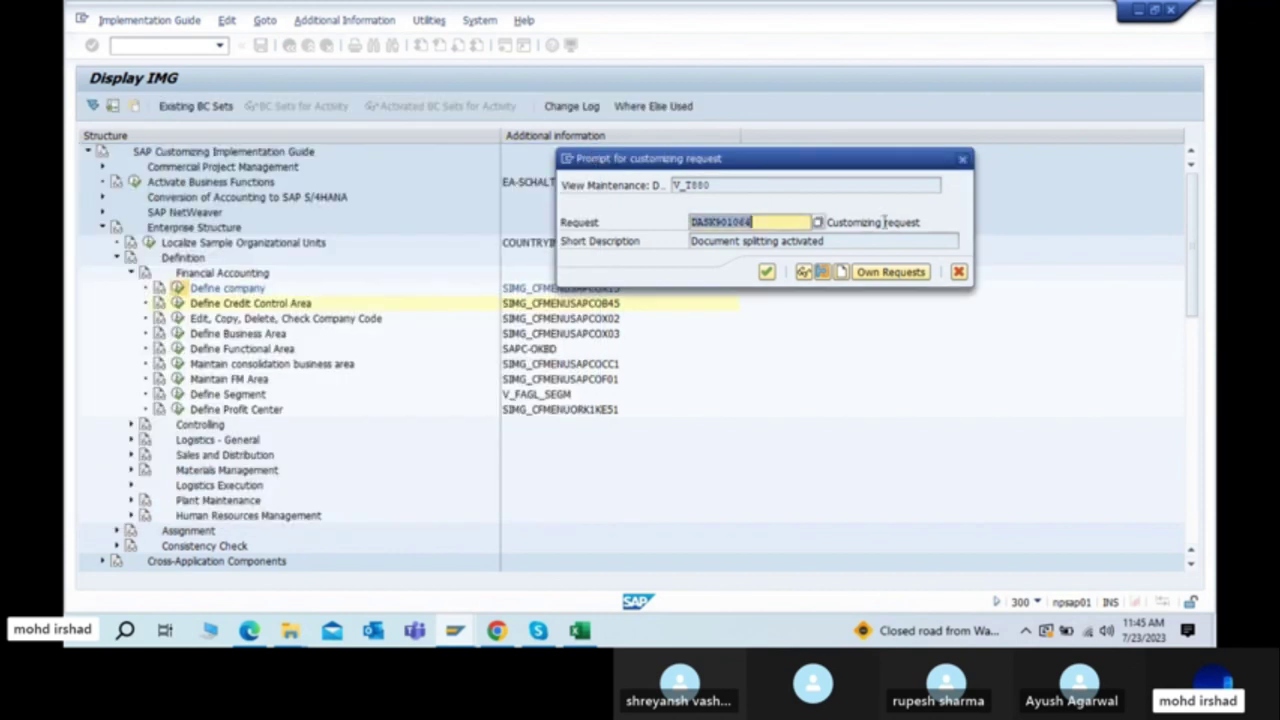
click(818, 222)
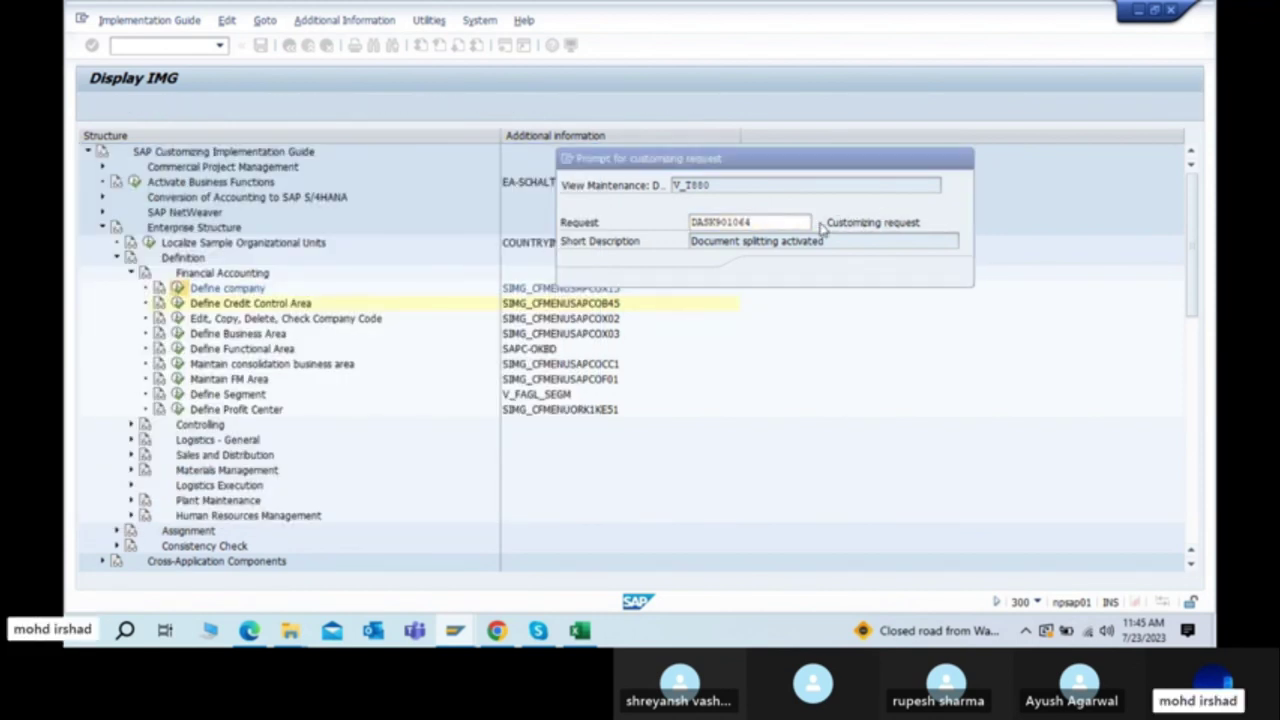
scroll(240, 345, down, 2)
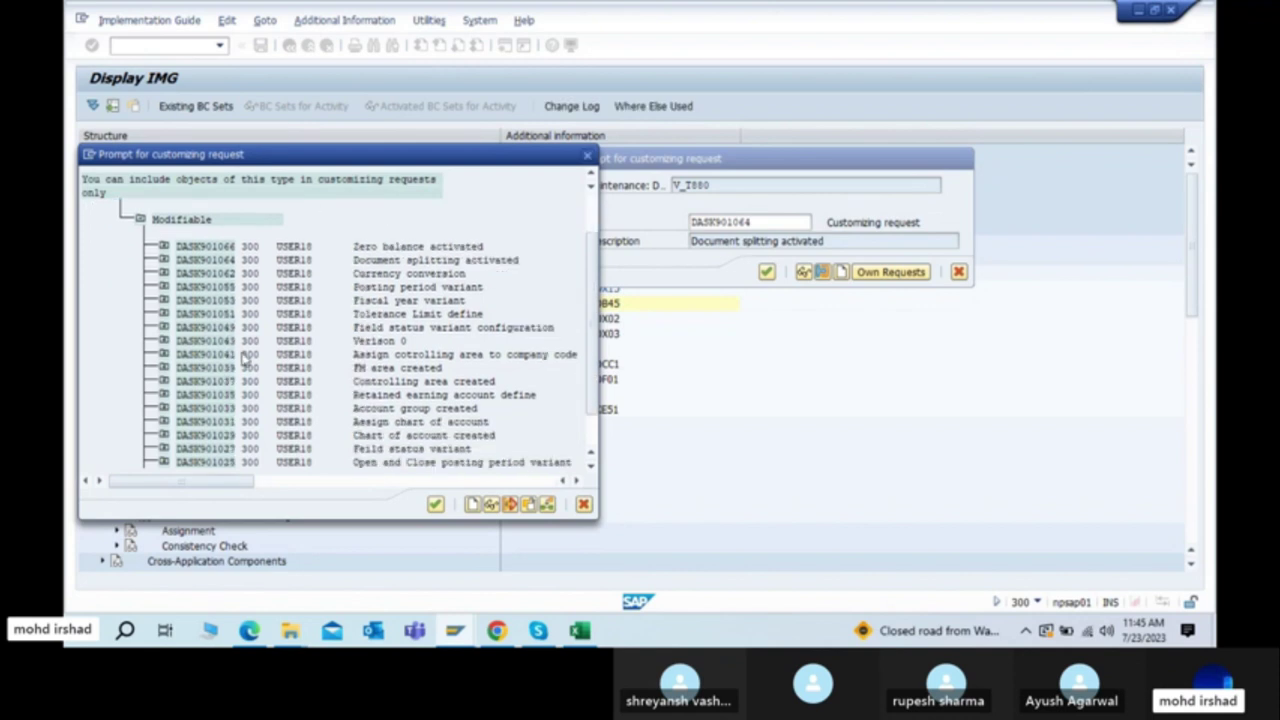
click(588, 158)
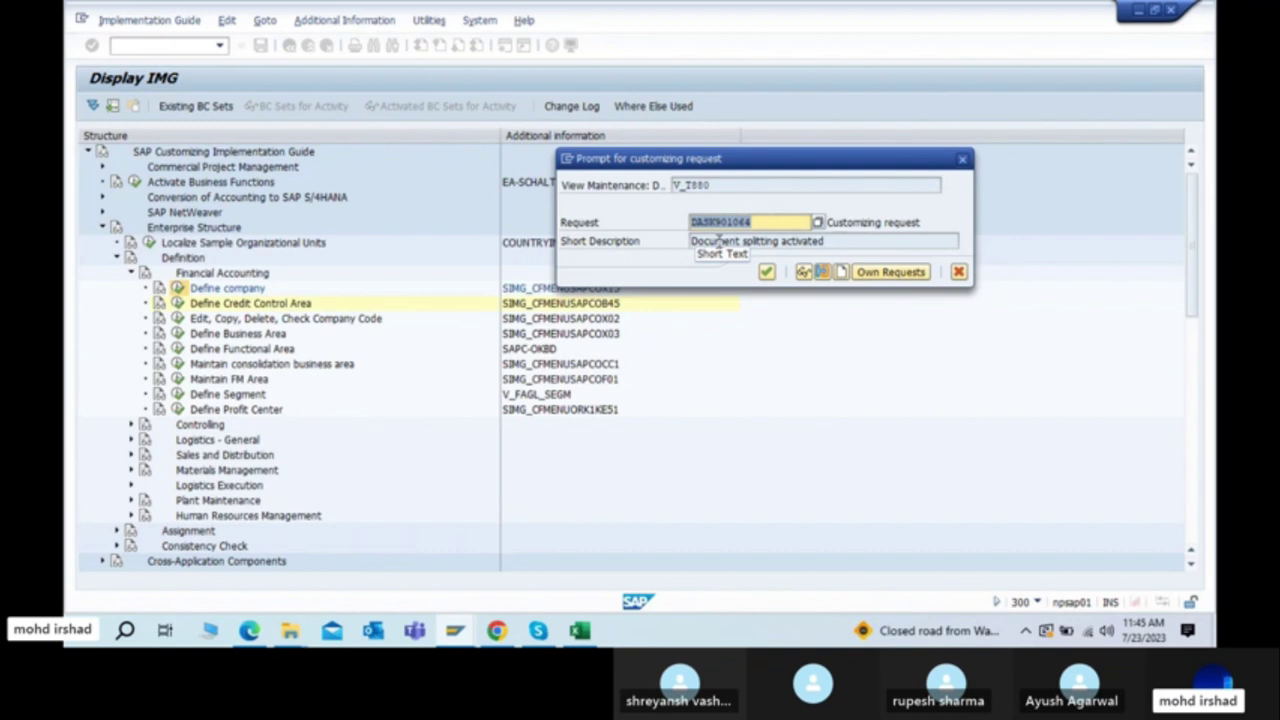
Step: Start a new request from the customizing request prompt, cancelling once and reopening it
click(841, 273)
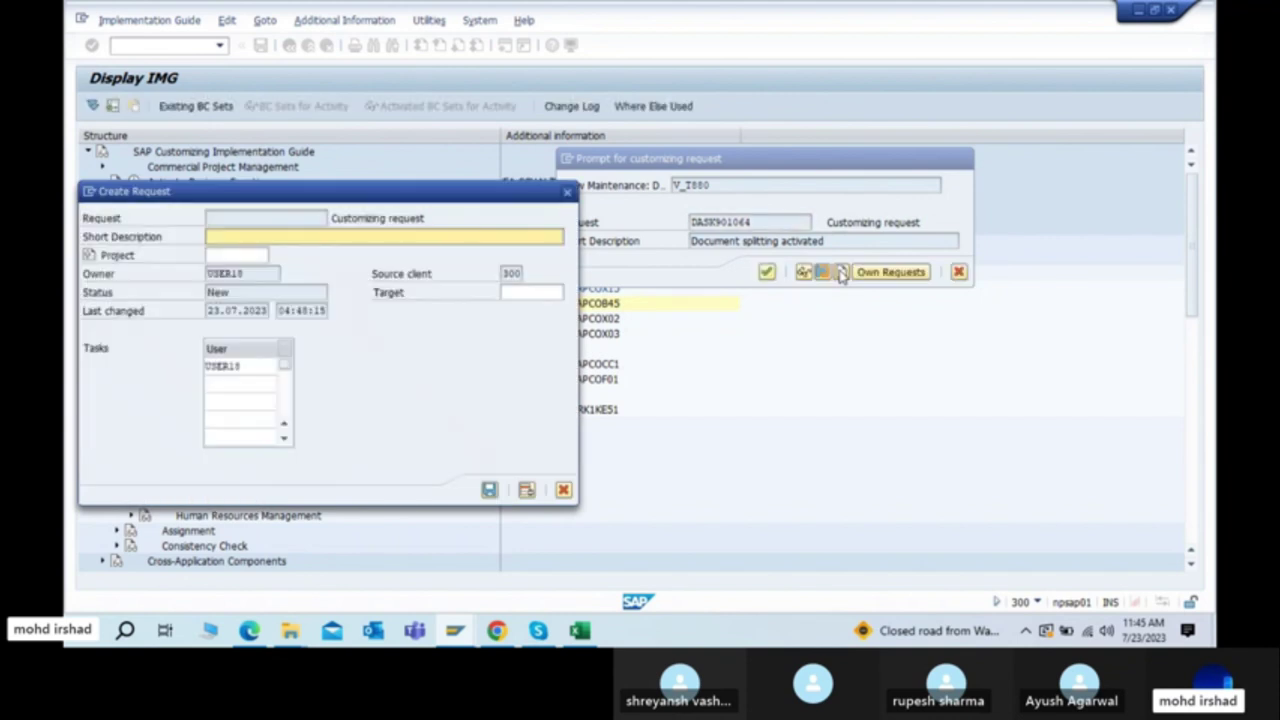
click(567, 192)
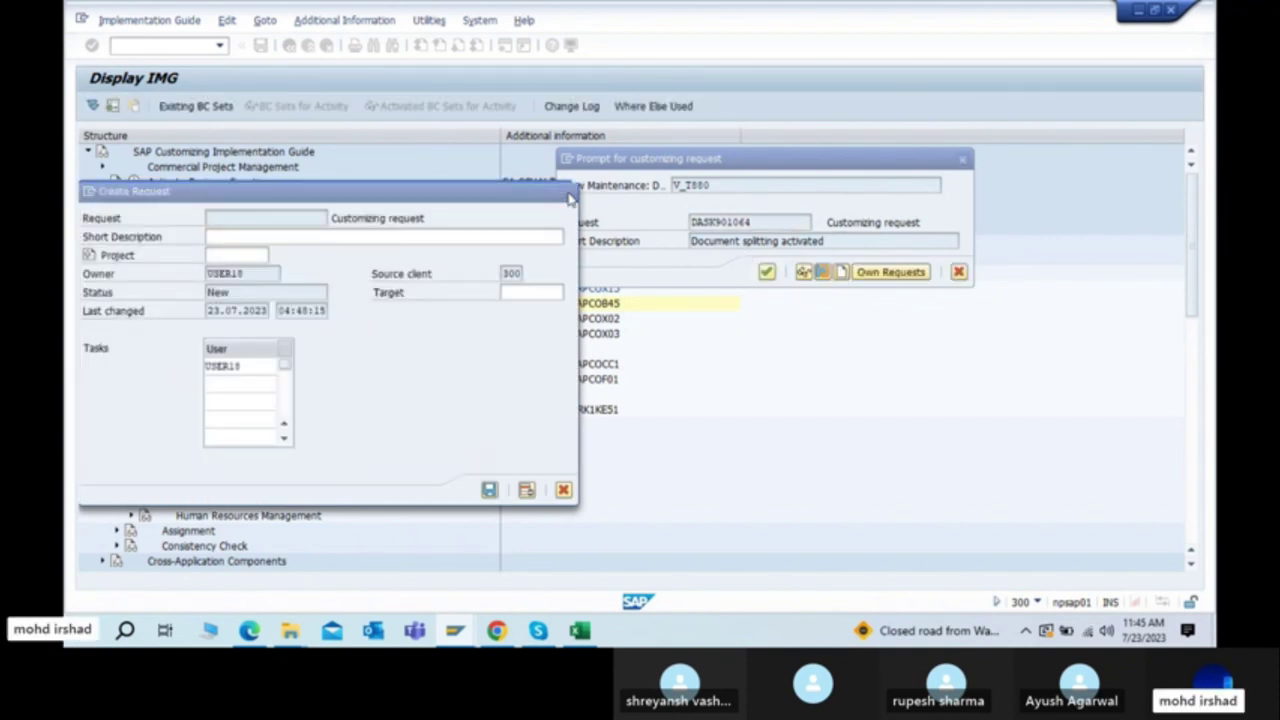
click(841, 272)
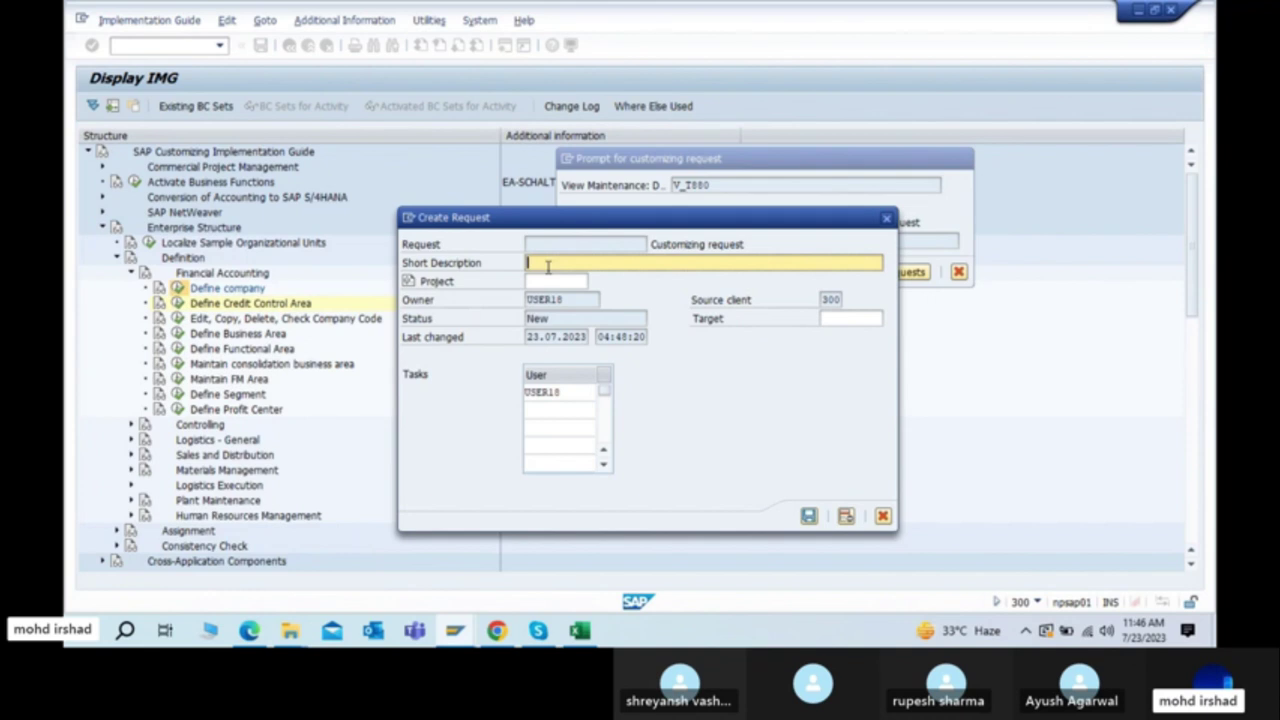
Step: Type the short description '8800: define company' and remove the lowercase d to capitalise it
text(8800: C)
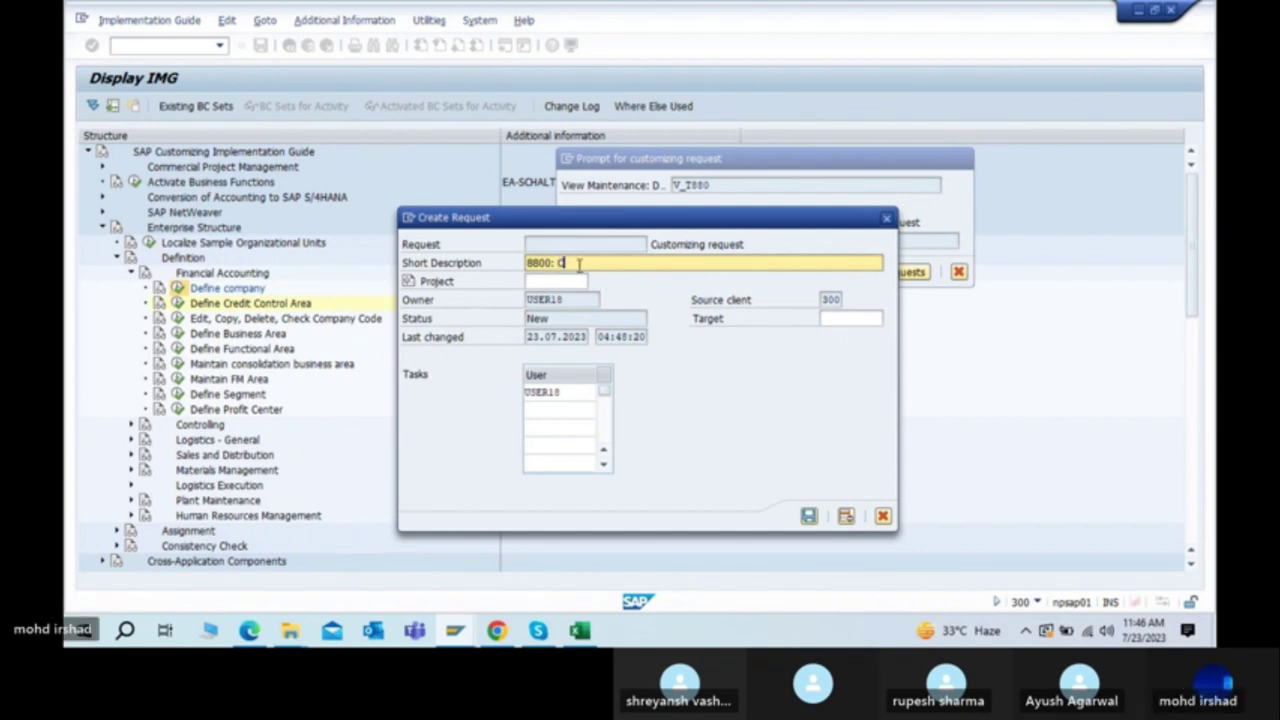
text(ompan)
key(BackSpace)
key(BackSpace)
key(BackSpace)
key(BackSpace)
key(BackSpace)
key(BackSpace)
text(define company)
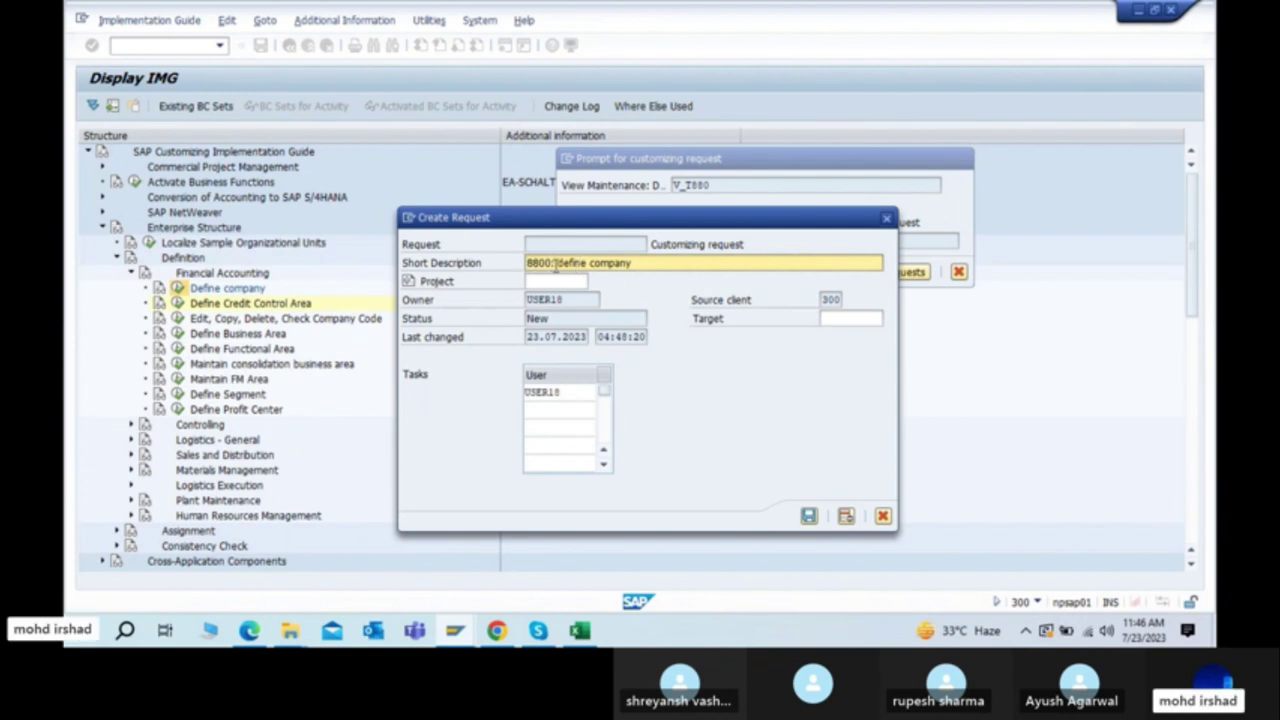
click(655, 262)
click(561, 262)
key(BackSpace)
Step: Complete '8800: Define company', save request DASK901068, and confirm to save company 8800
text(D)
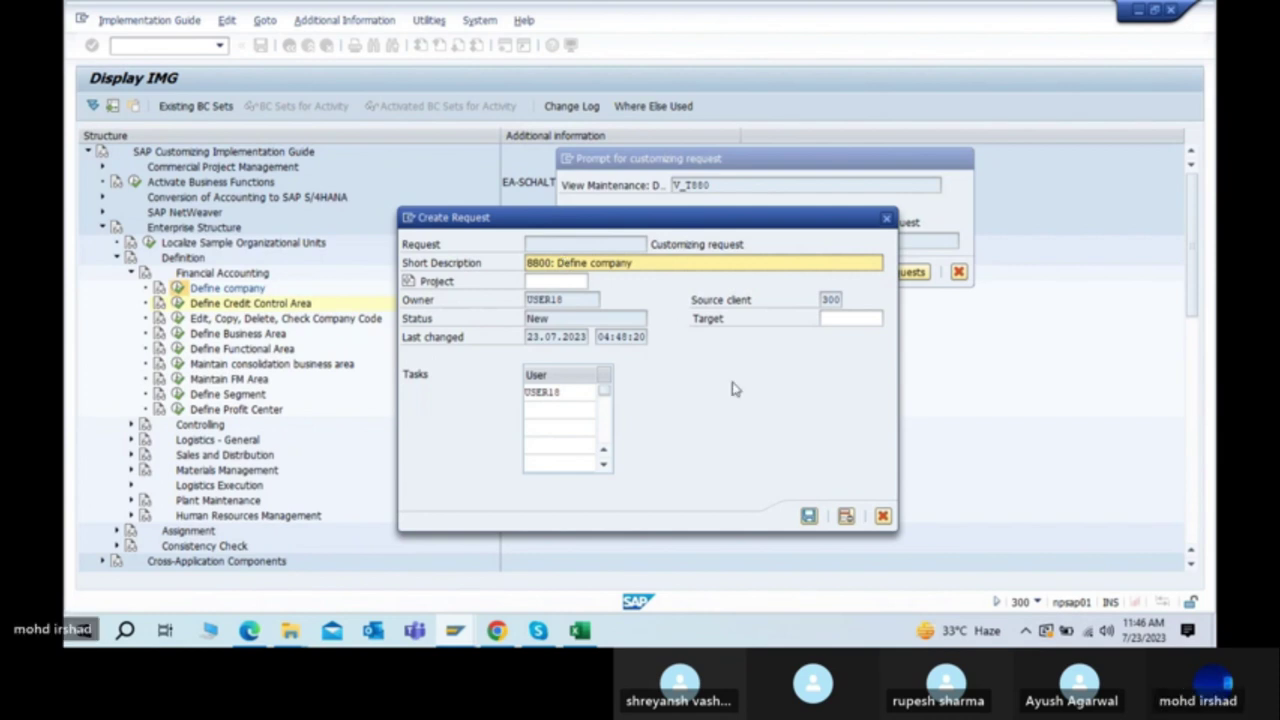
click(809, 516)
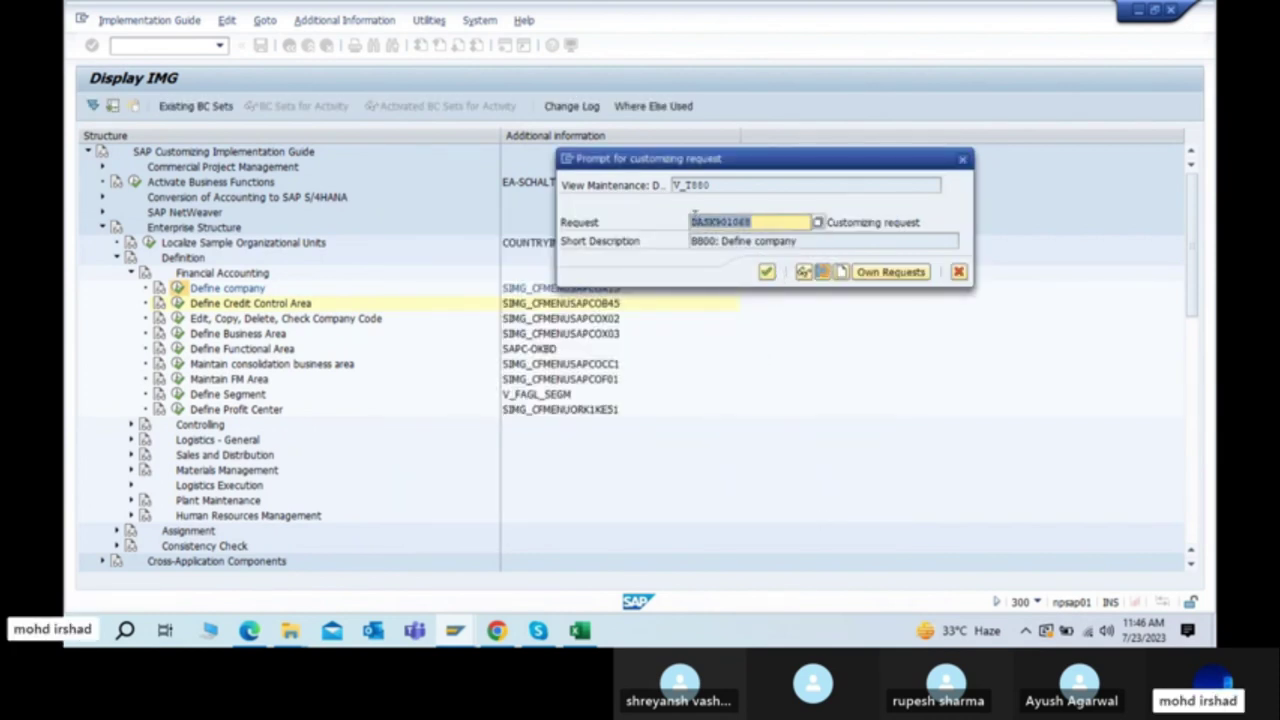
click(758, 222)
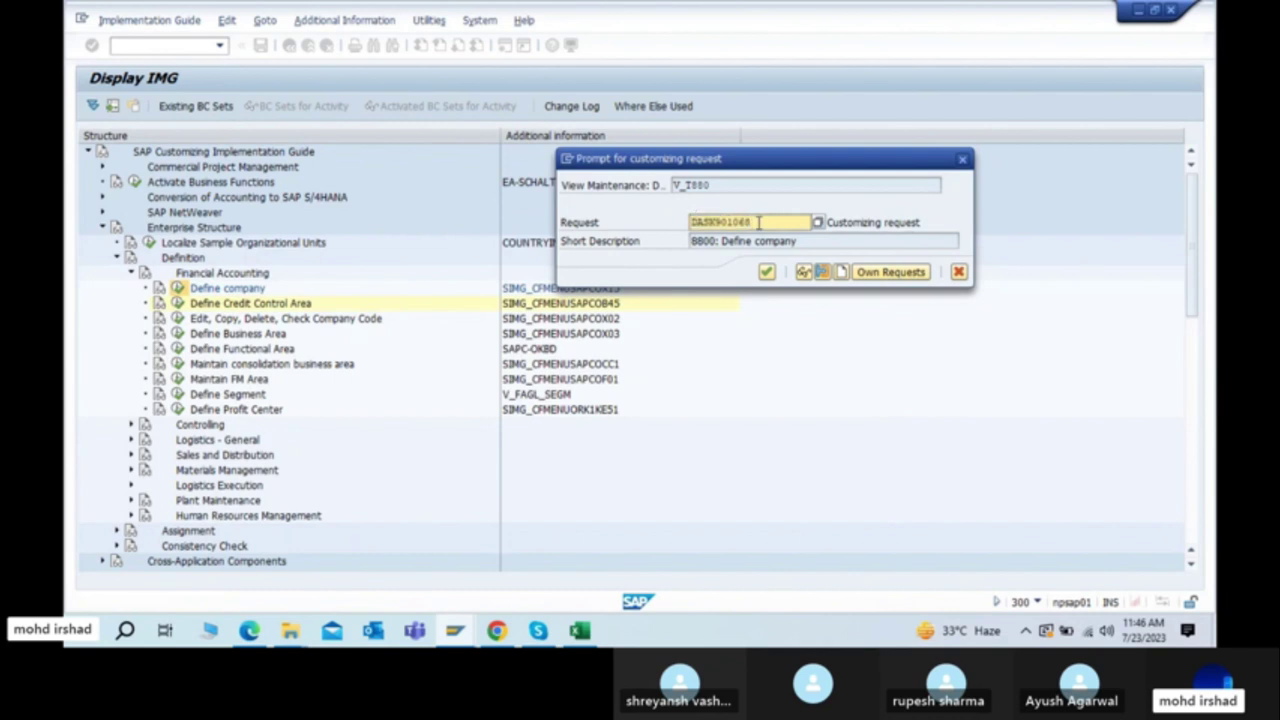
click(767, 272)
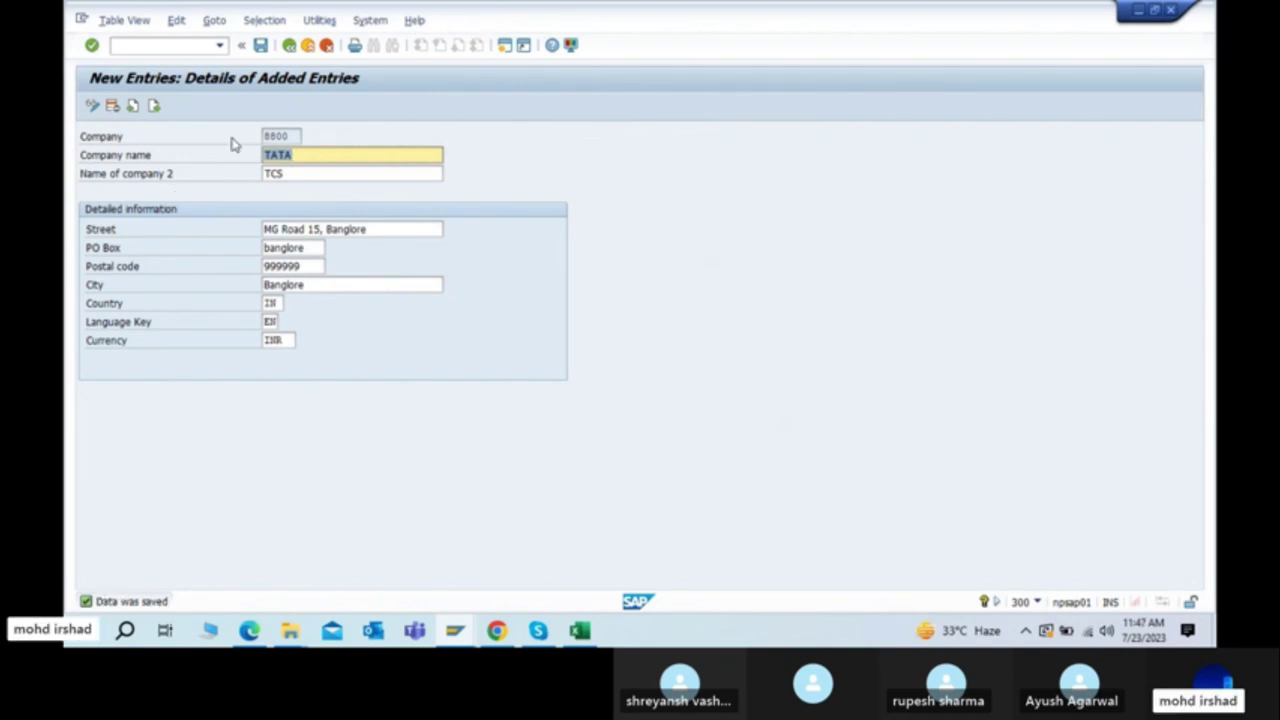
click(291, 136)
drag(291, 136, 243, 134)
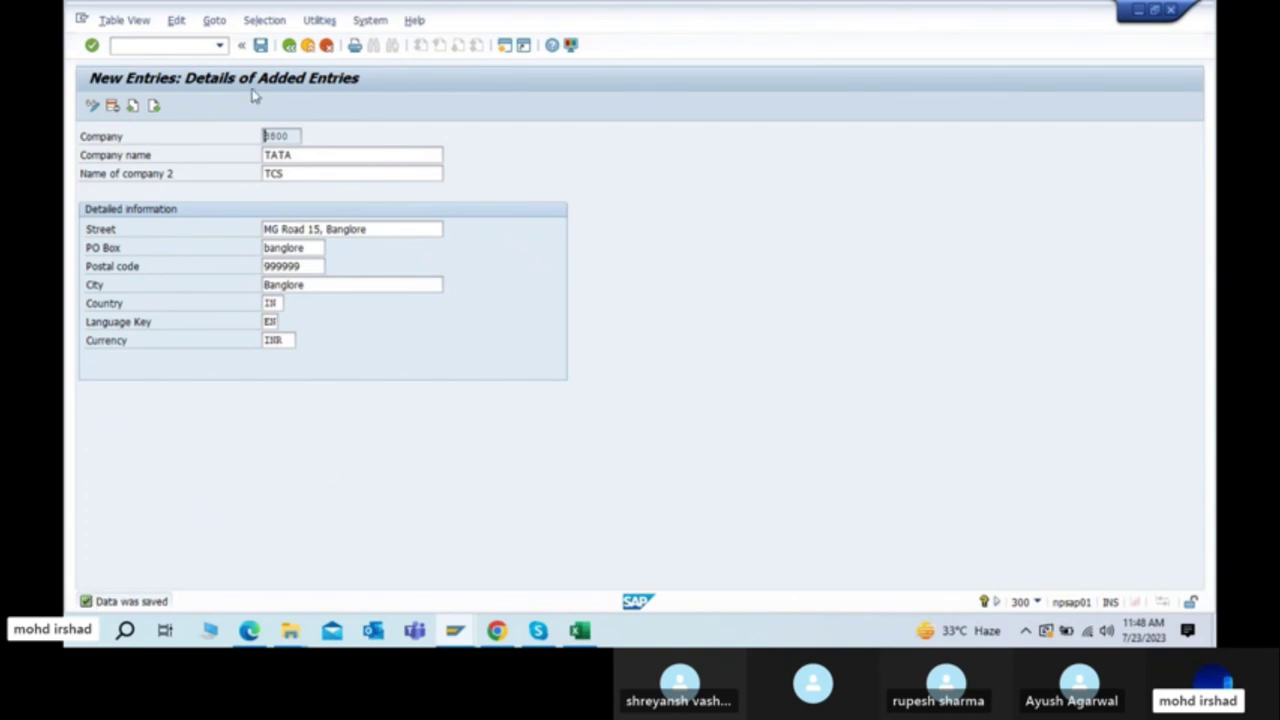
Step: Save the 8800 TATA entry, check its TATA and TCS names, and return to Display IMG
click(260, 45)
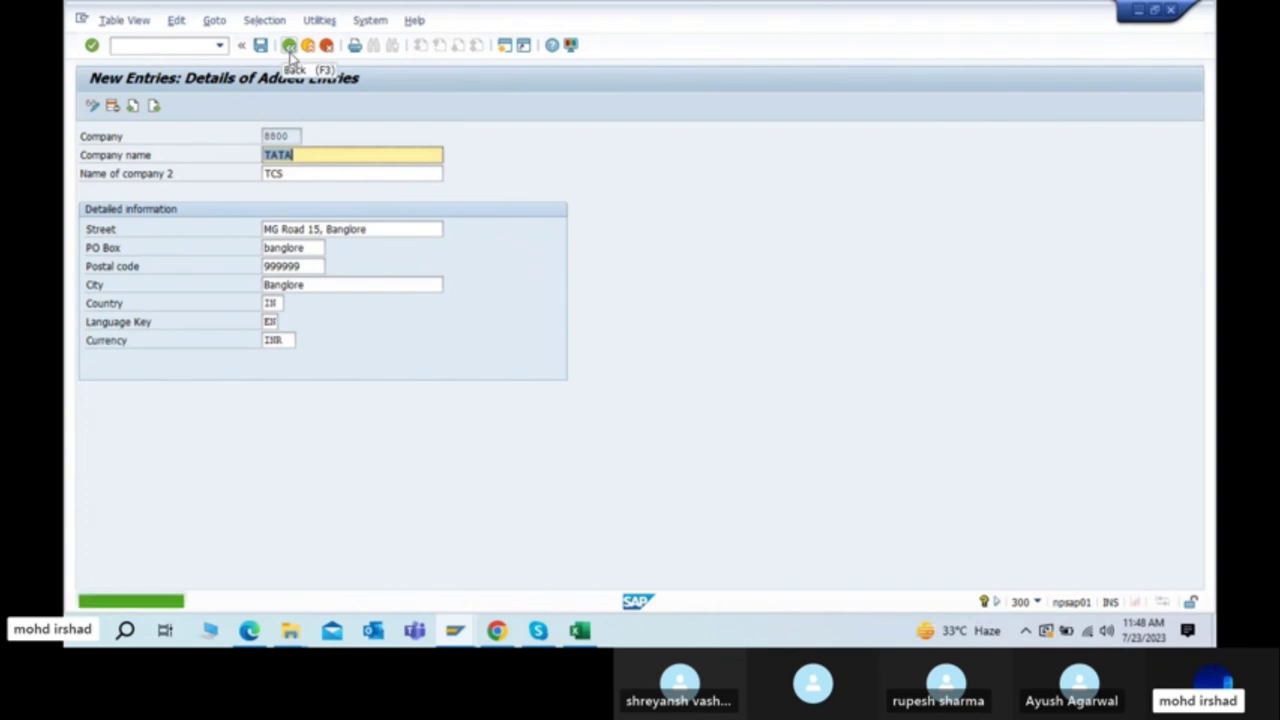
click(288, 45)
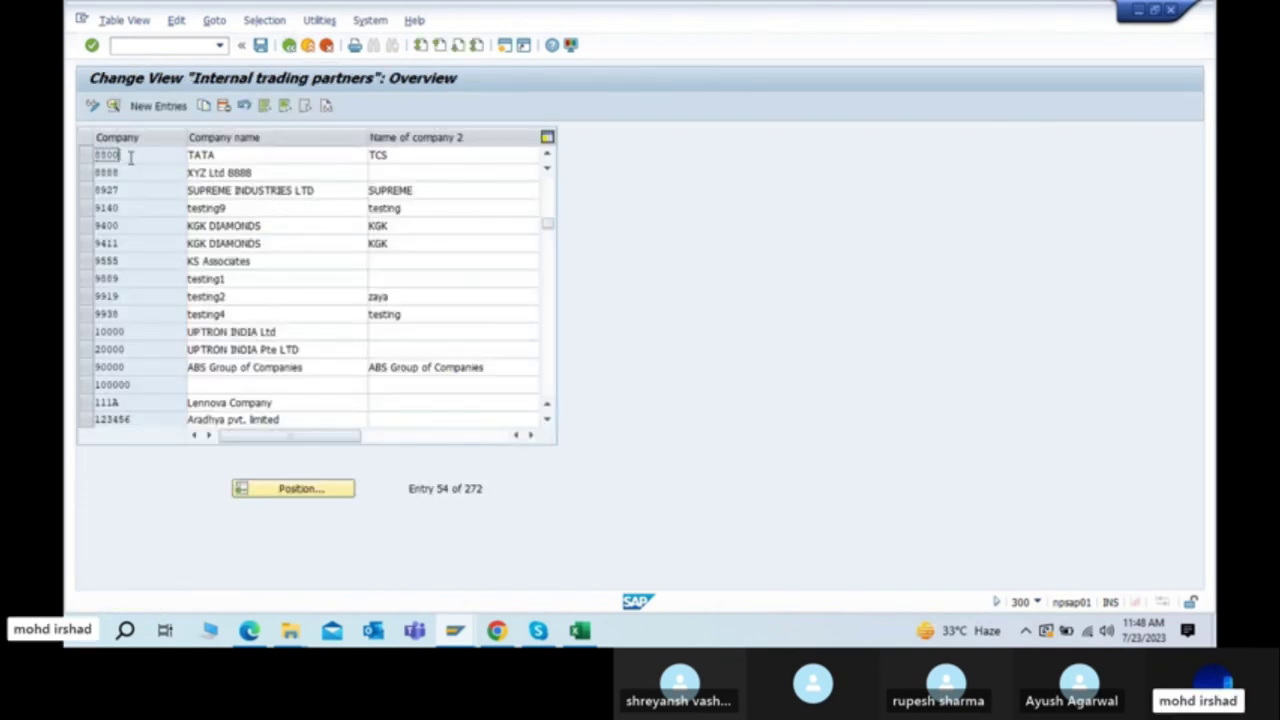
click(242, 153)
click(401, 156)
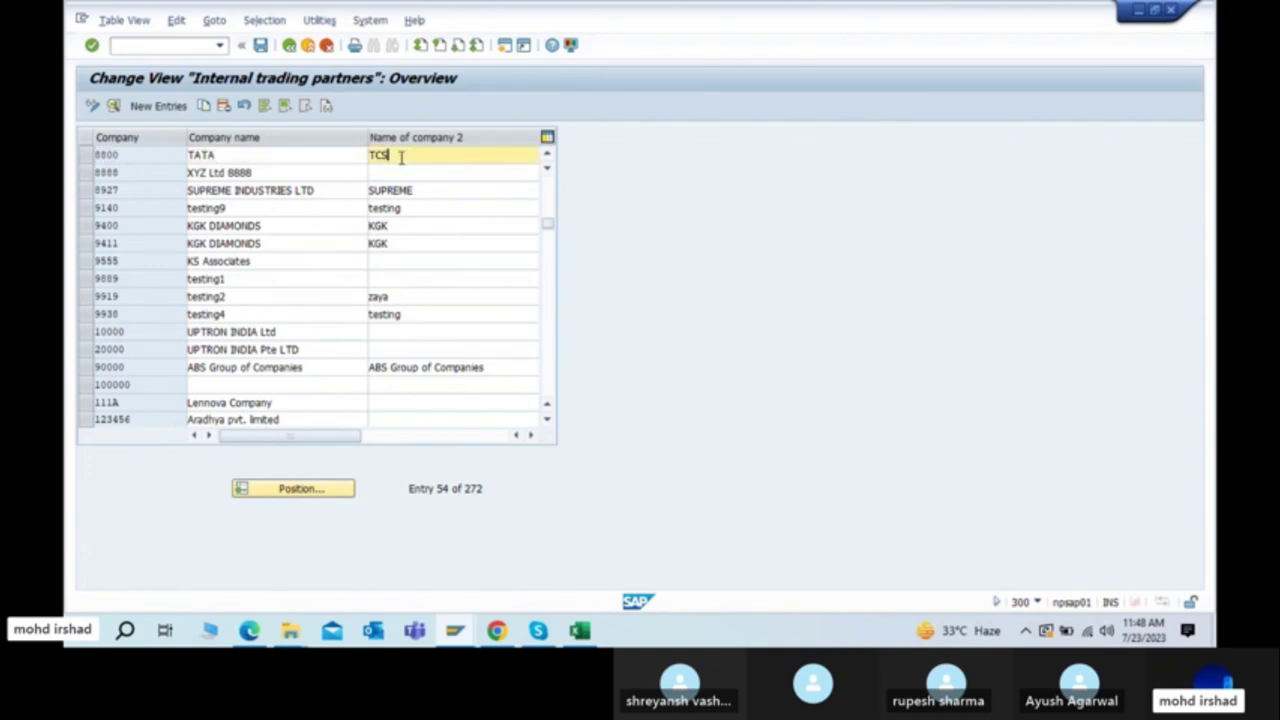
click(288, 46)
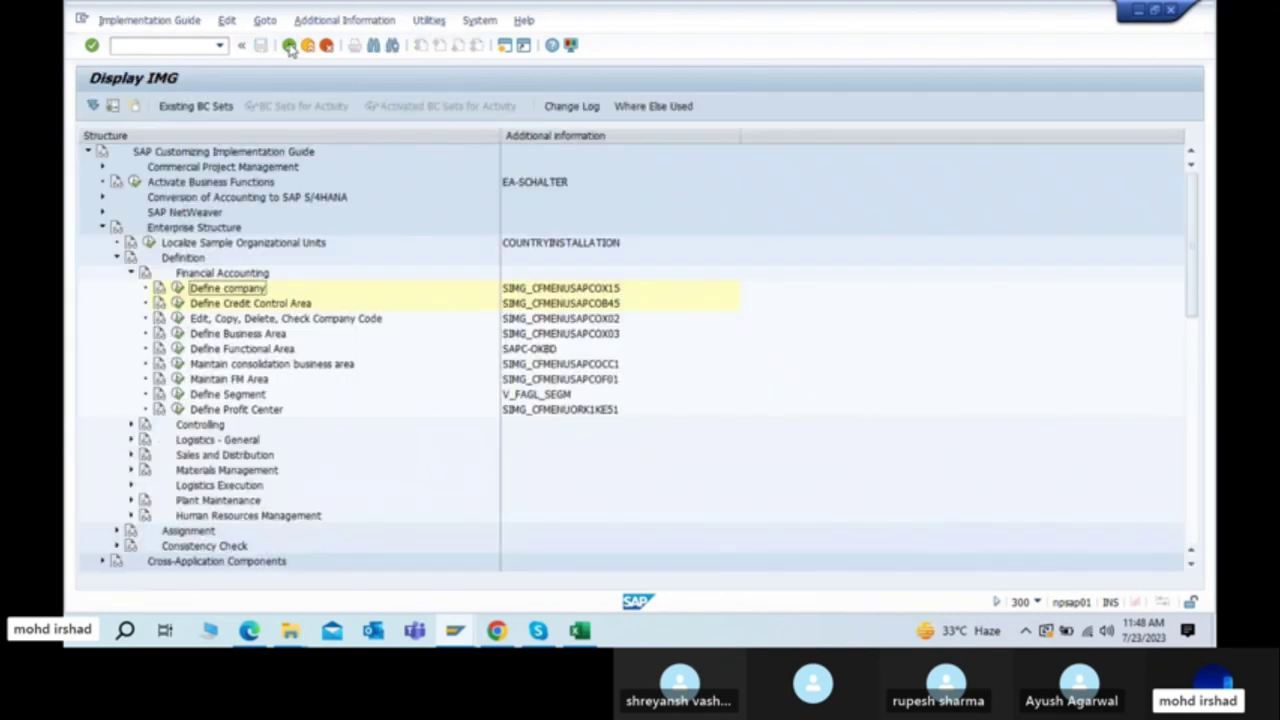
Step: Look up 'Company' in step 1 of the configuration-steps PDF, then return to the Excel notes
key(alt+Tab)
key(alt+Tab)
key(Tab)
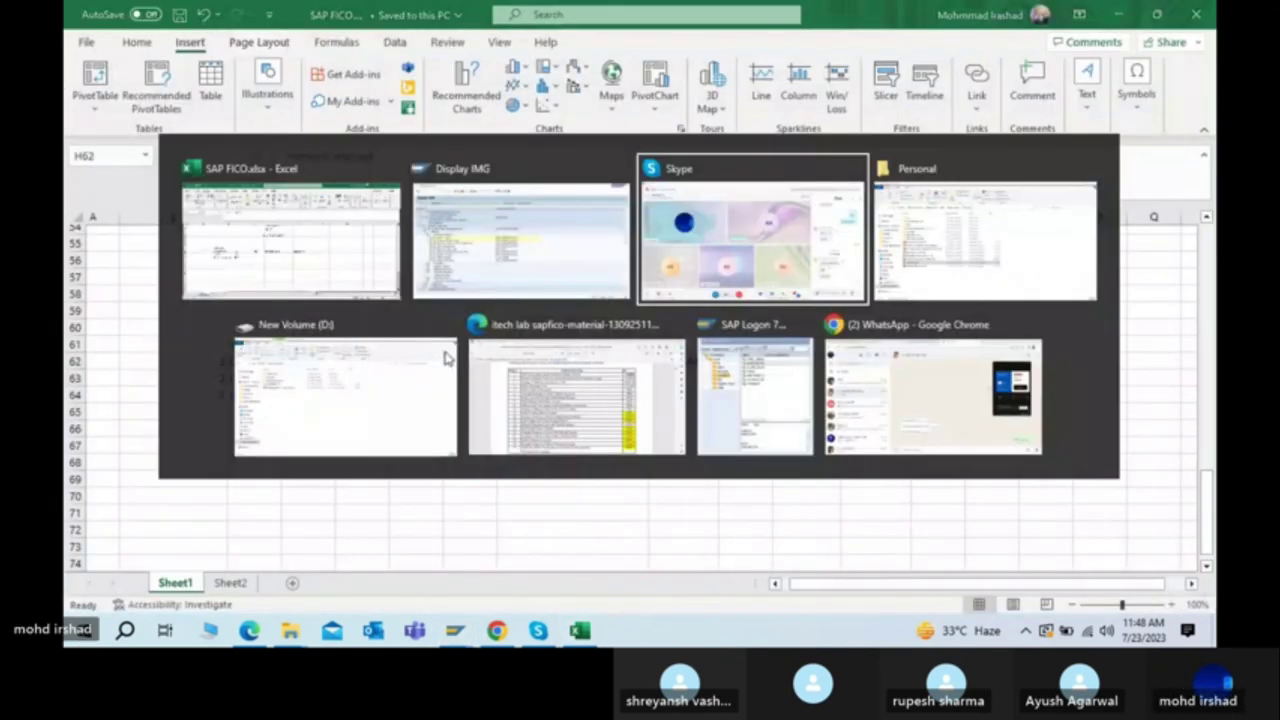
click(447, 358)
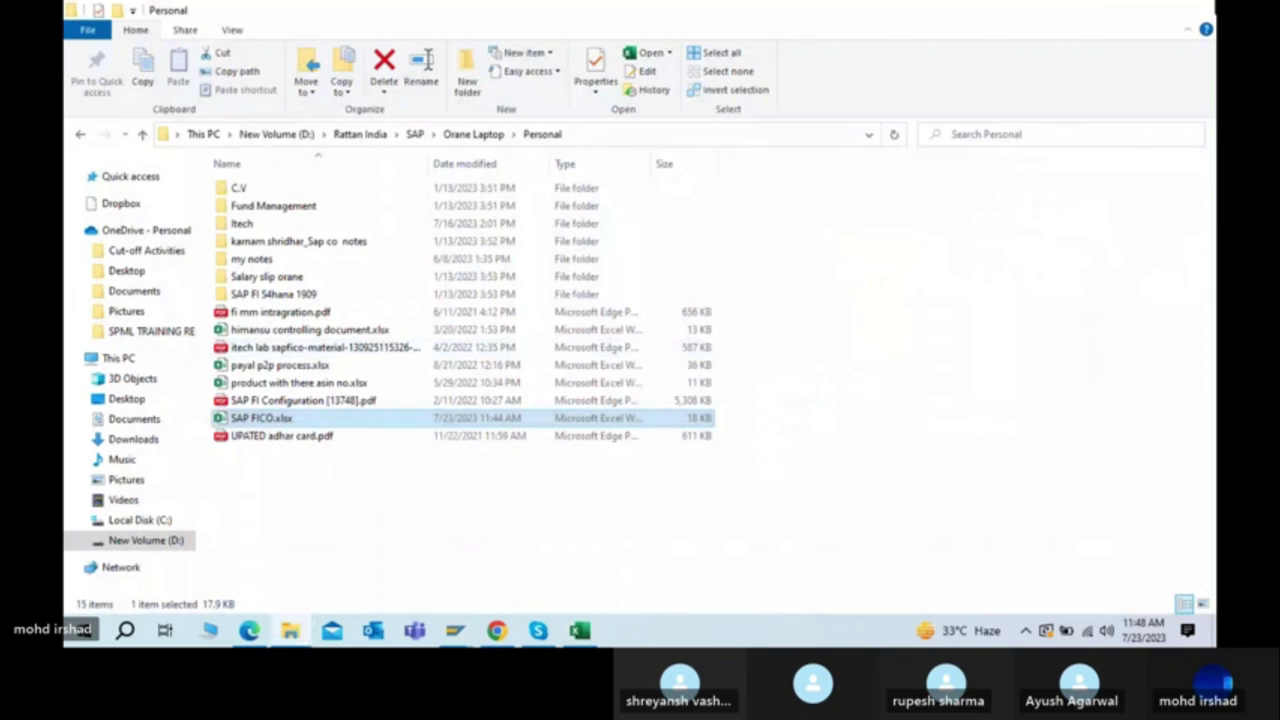
key(alt+Tab)
key(alt+Tab)
key(Tab)
key(Tab)
key(Tab)
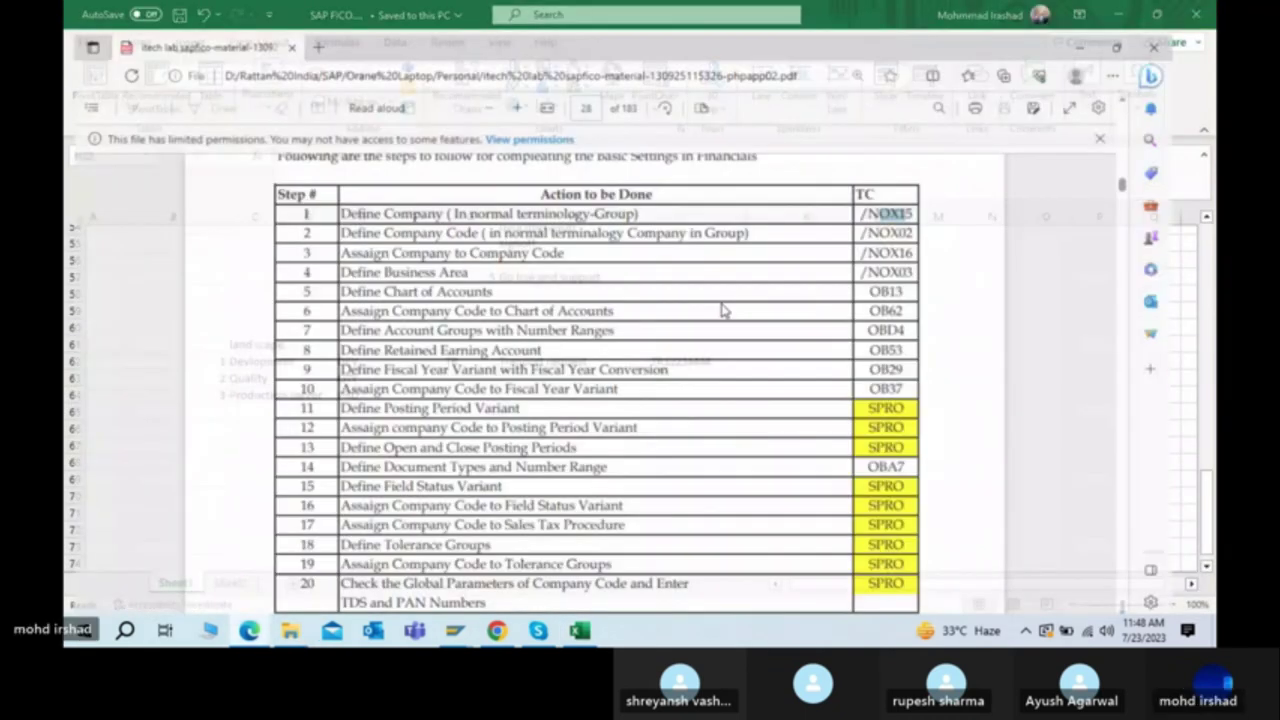
double_click(420, 188)
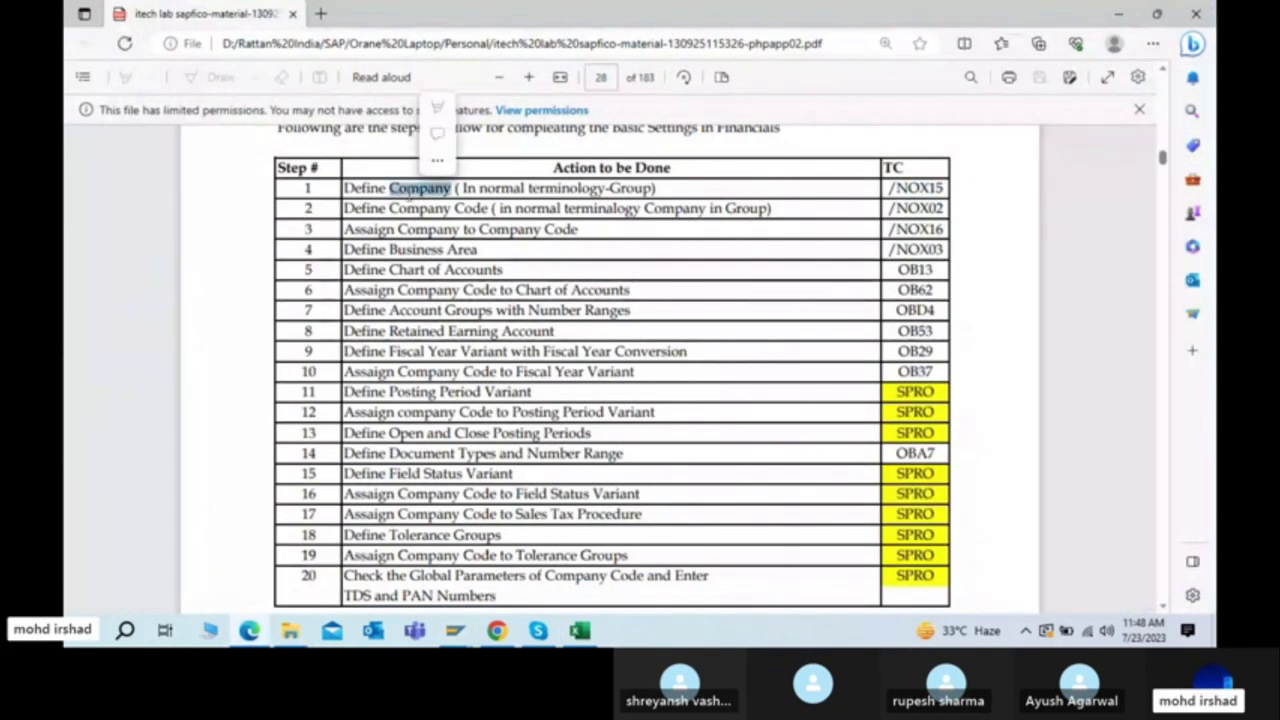
click(362, 215)
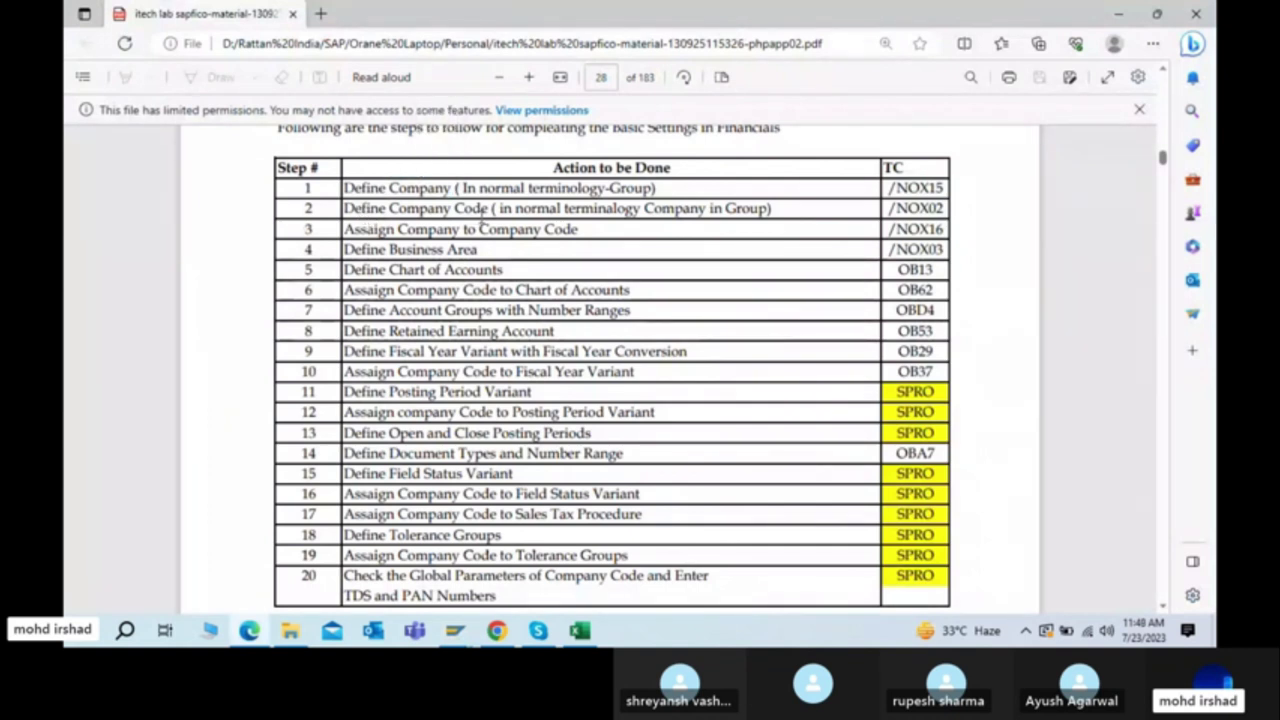
key(alt+Tab)
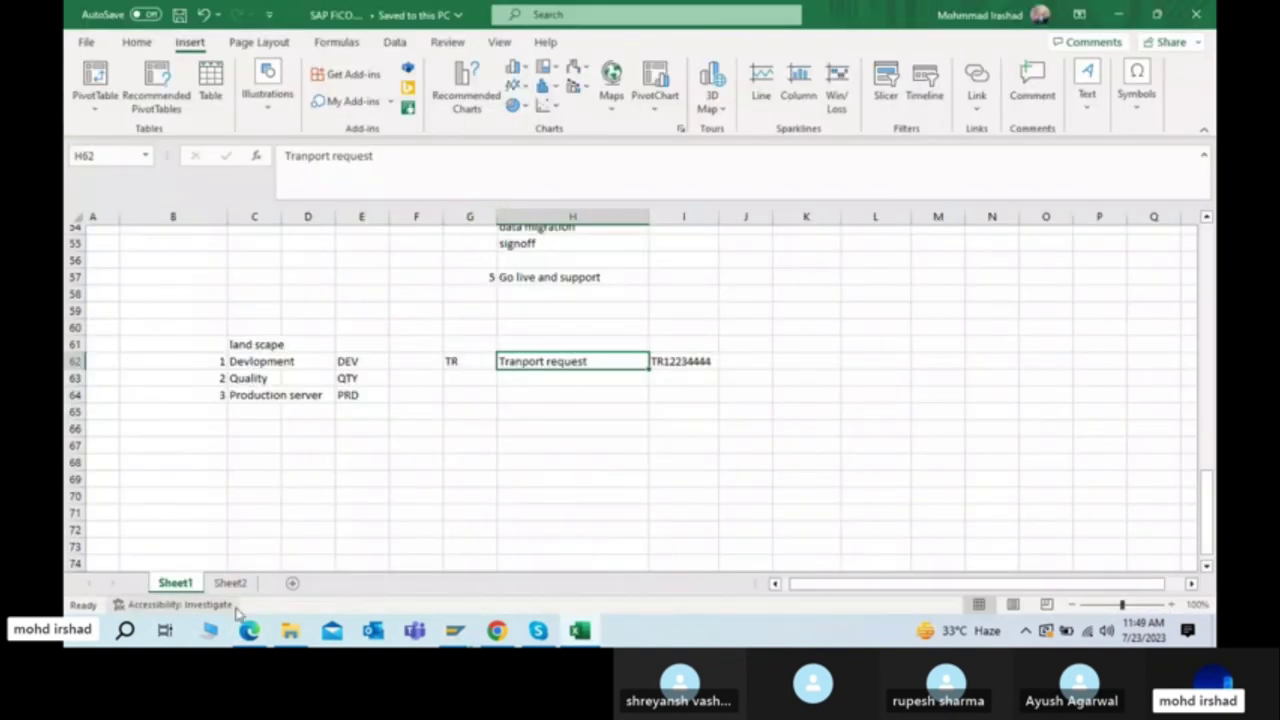
Step: On Sheet2, enter 8800 in cell K2 beside the TATA heading
click(230, 583)
click(560, 408)
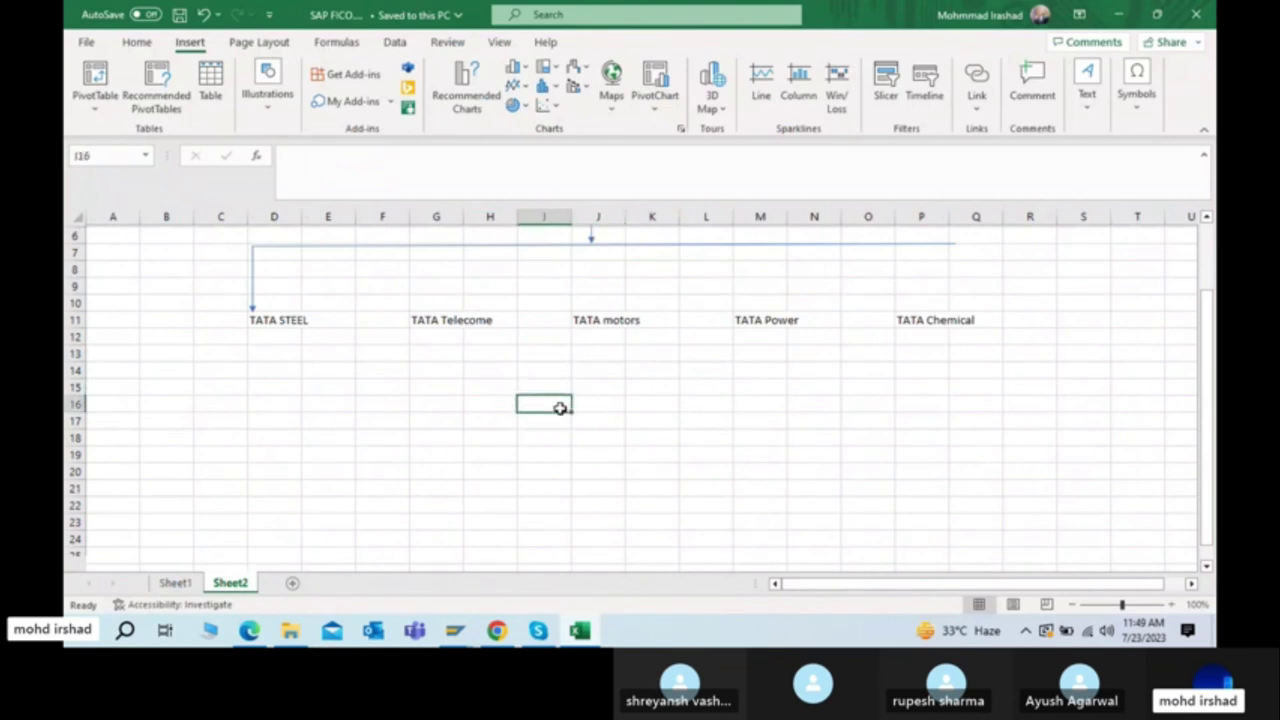
scroll(560, 408, up, 2)
click(646, 239)
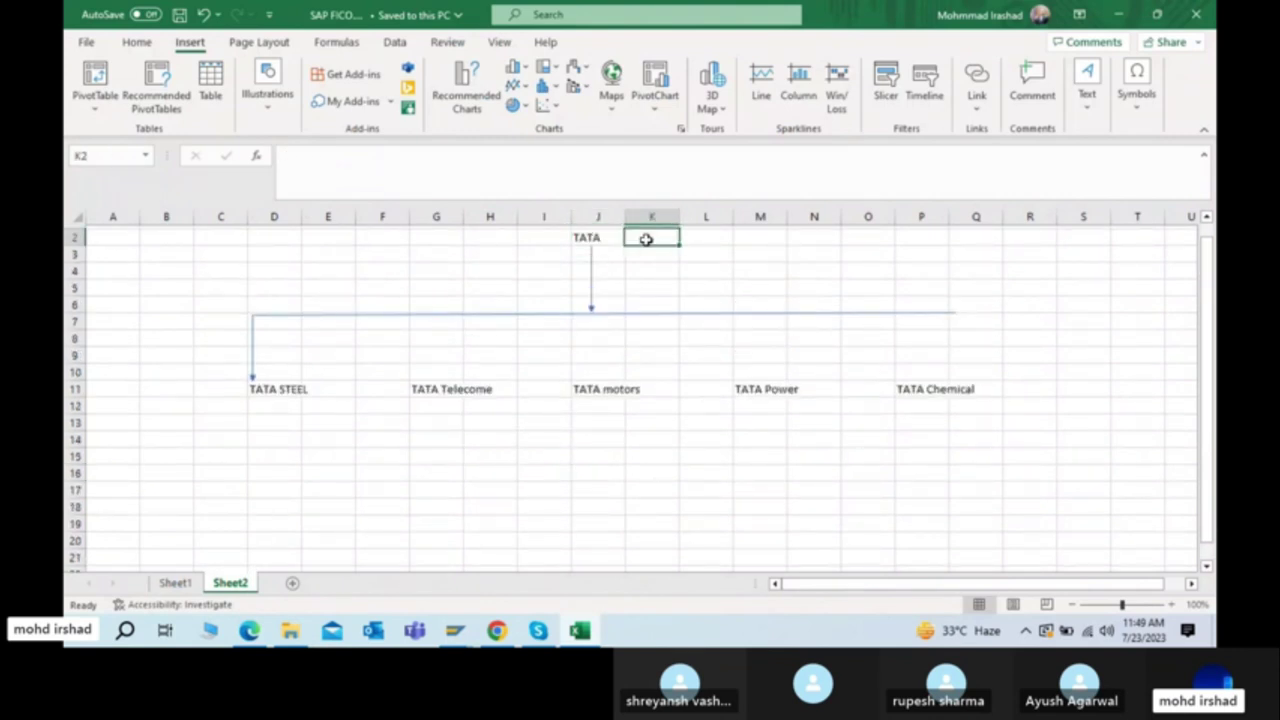
text(8800)
key(ctrl+Return)
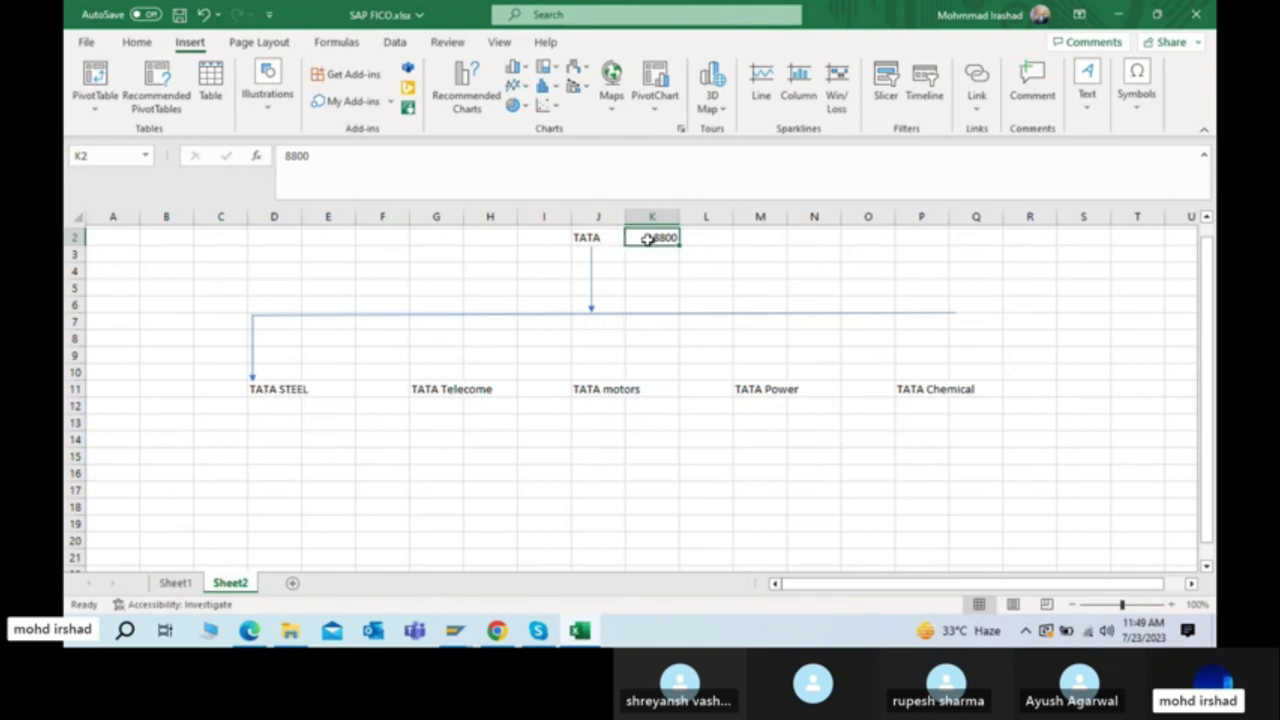
Step: Review the TATA heading in J2 and the TATA STEEL cell in D11 with empty D12 below
click(586, 237)
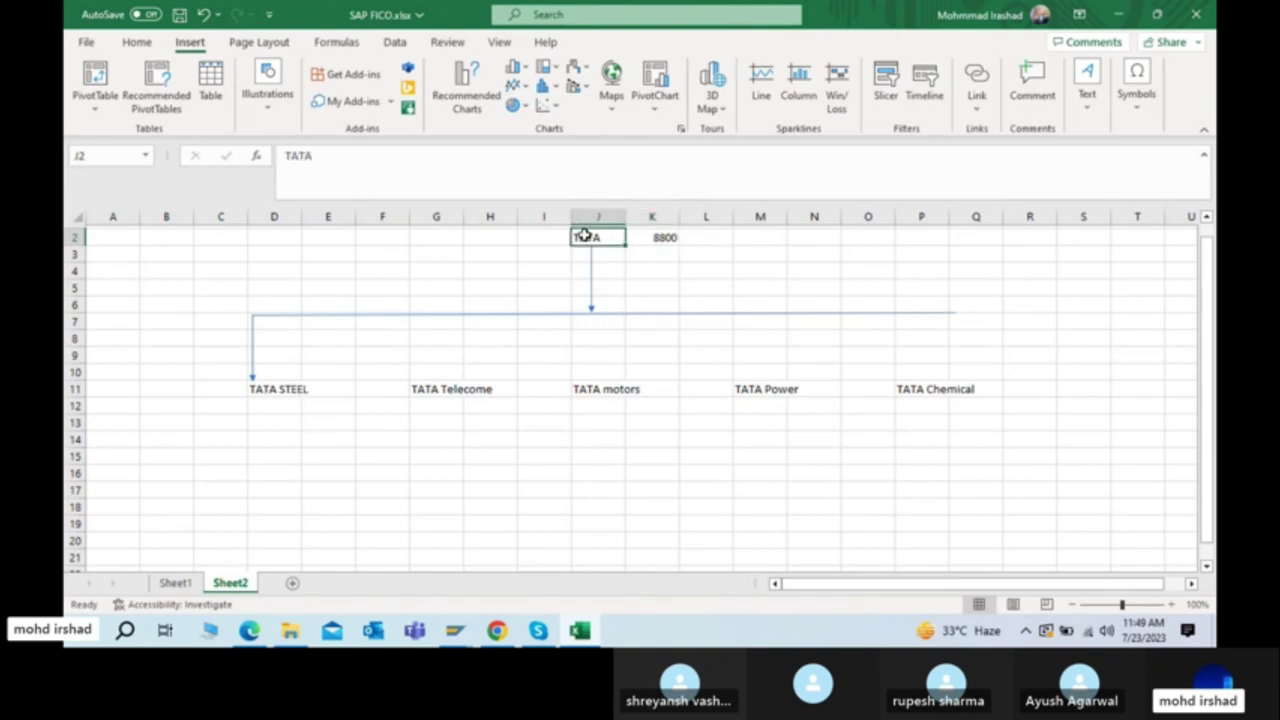
click(269, 389)
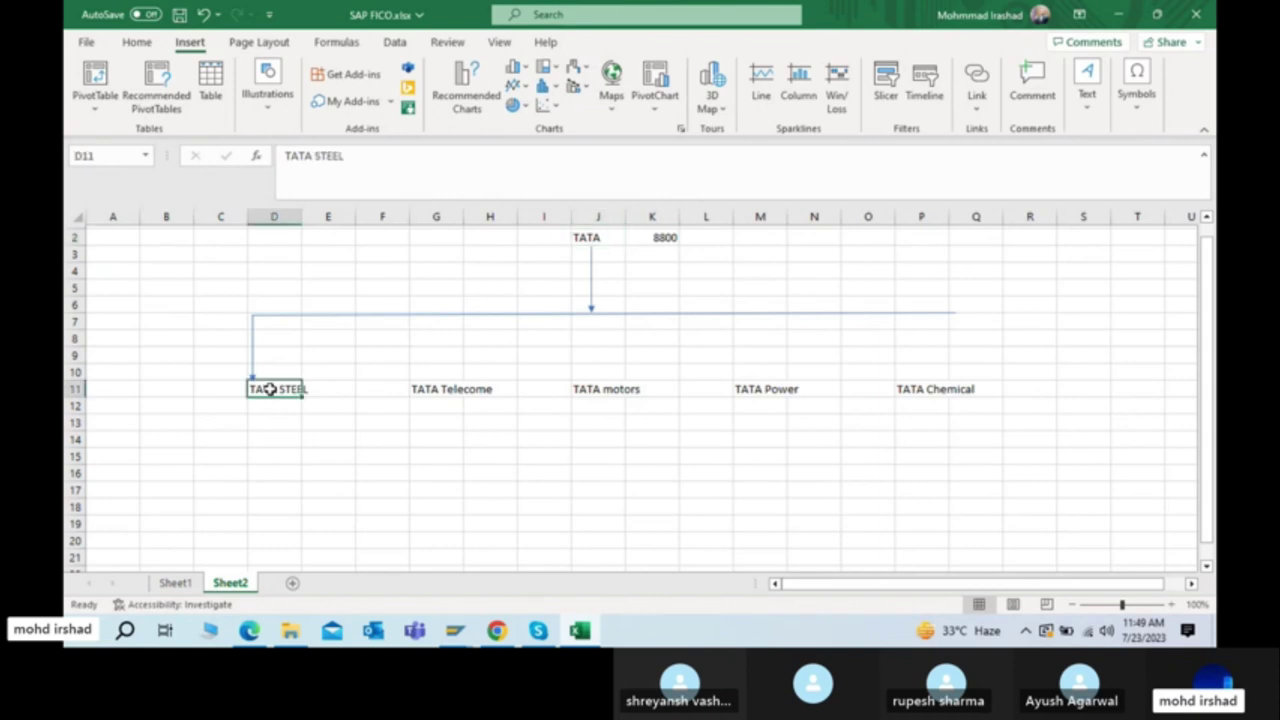
click(273, 405)
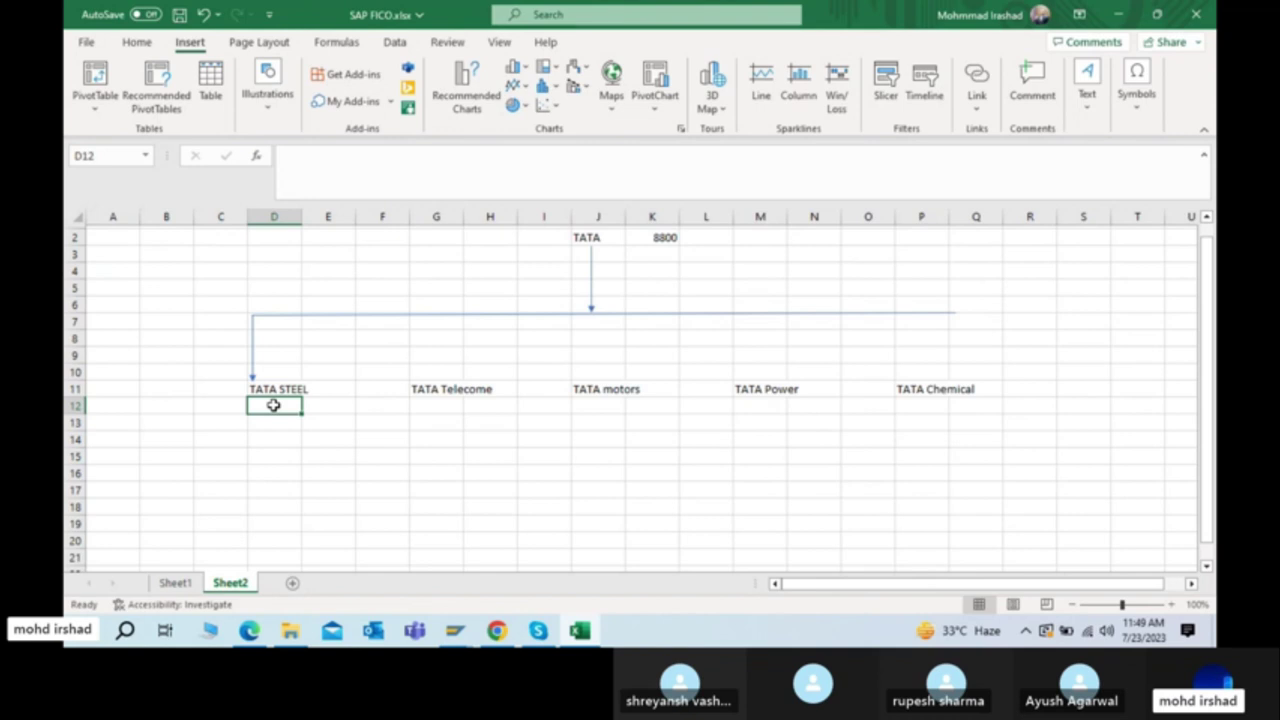
click(585, 242)
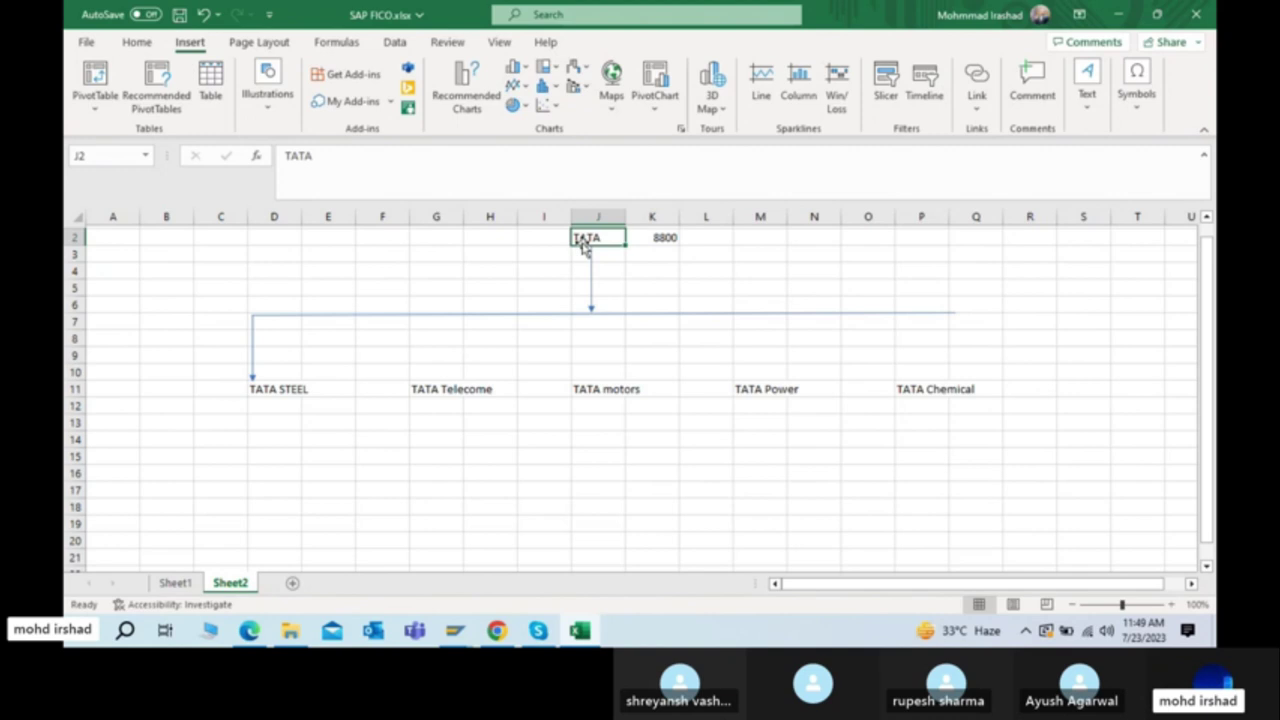
click(258, 385)
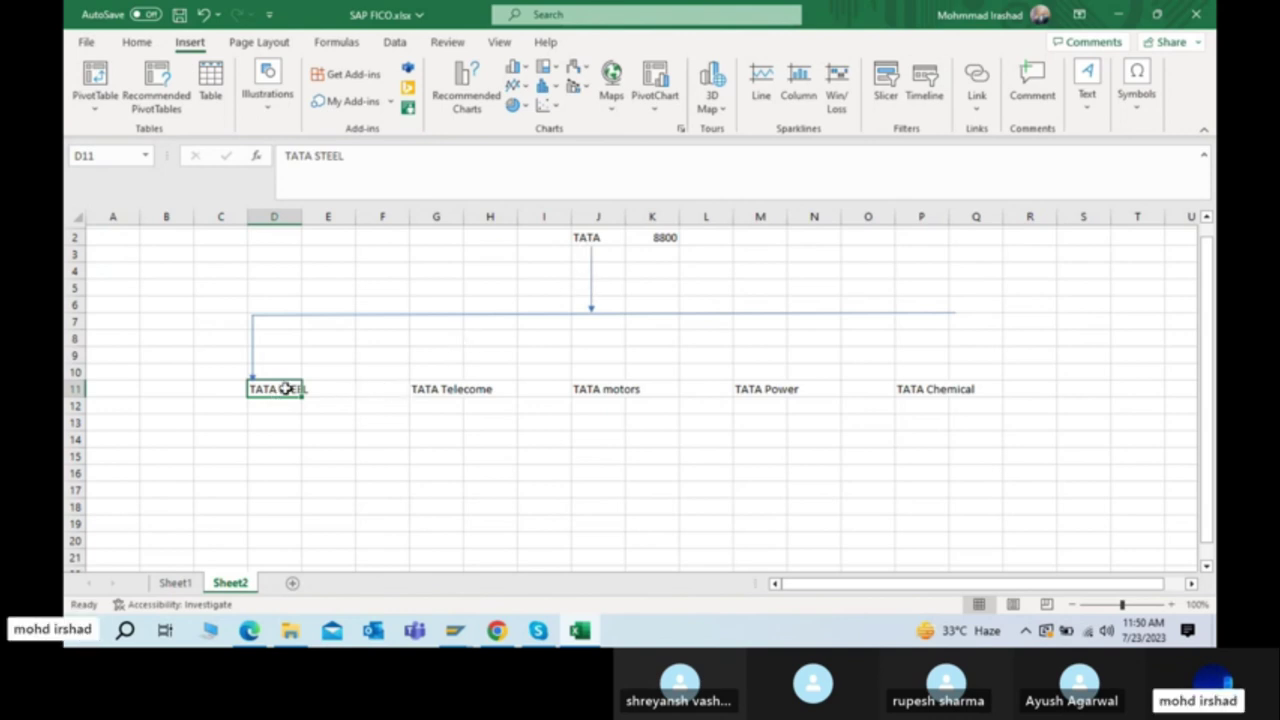
Step: Review the TATA group cells G11, K11, M12 and P12 under Telecome, Power and Chemical
click(430, 390)
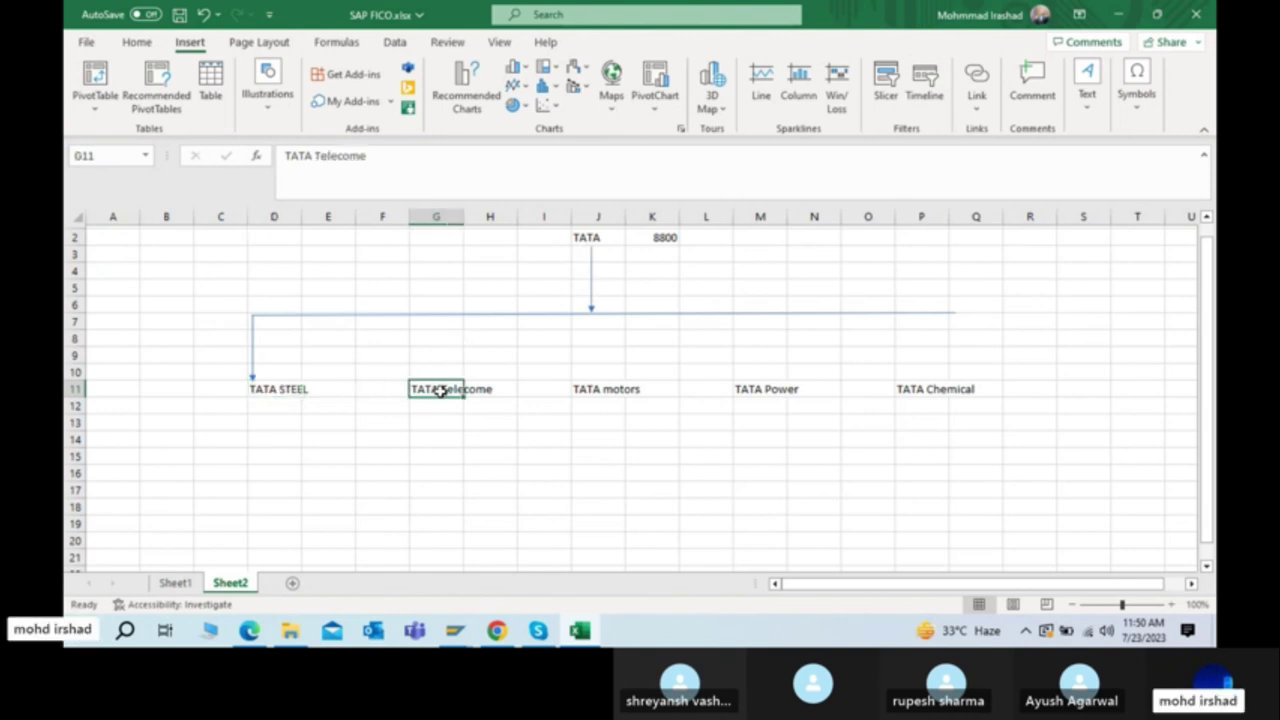
click(644, 386)
click(776, 404)
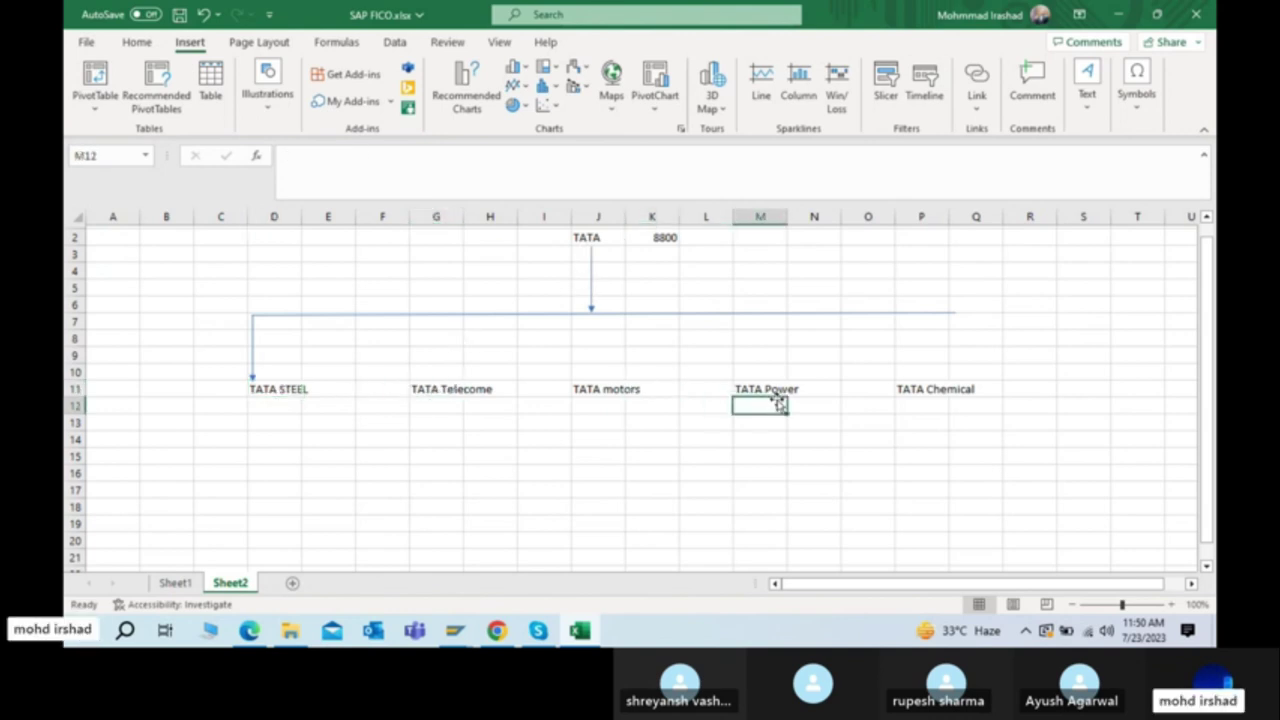
click(933, 401)
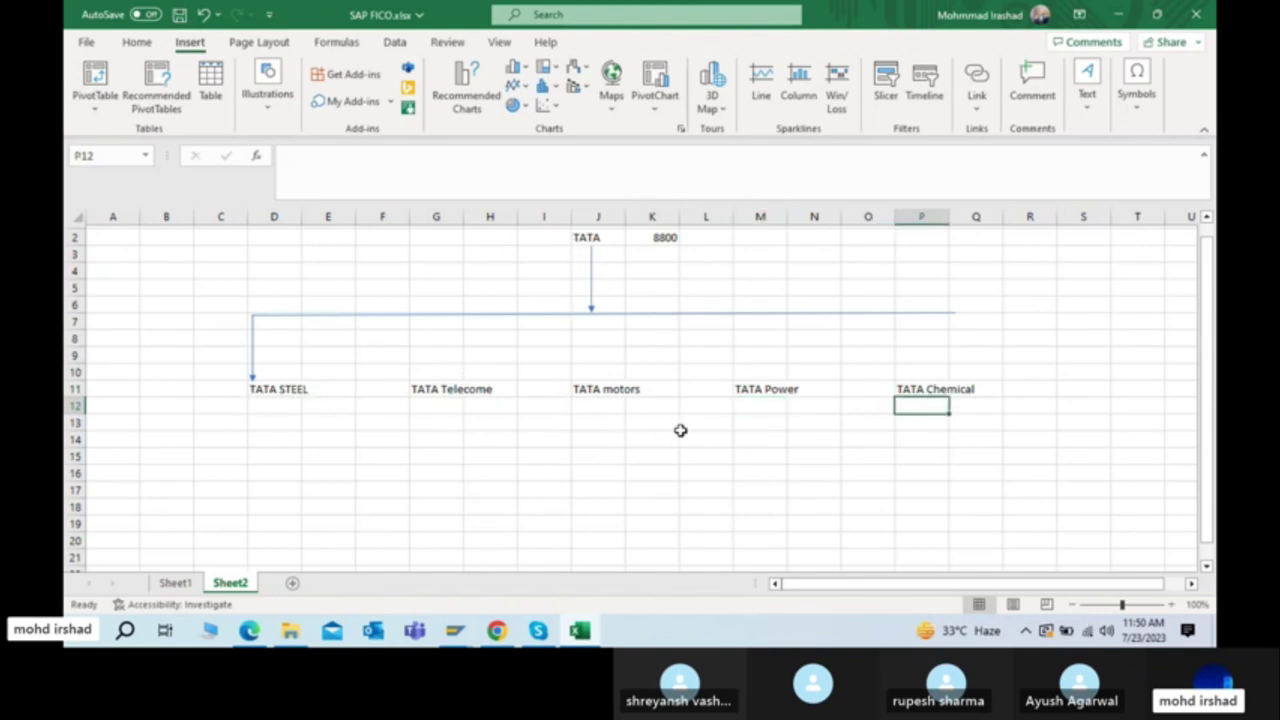
Step: Copy the TATA motors name from J11 and switch back to the SAP window
click(601, 390)
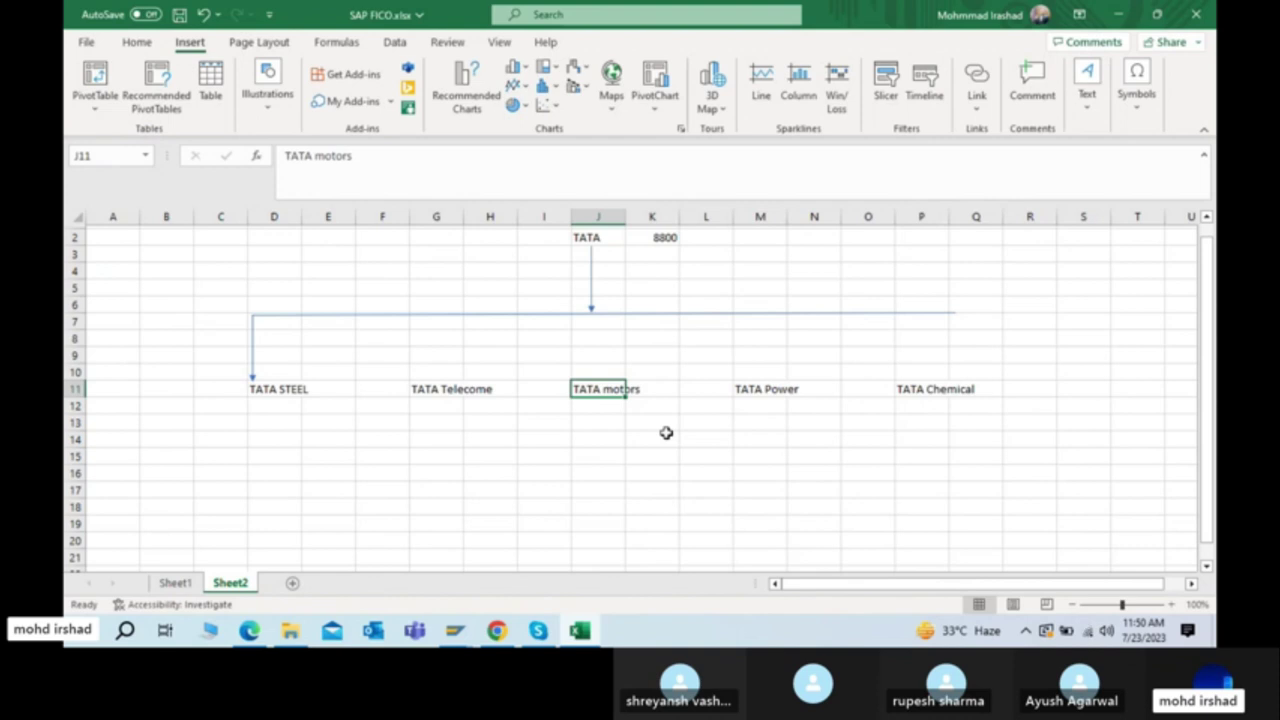
key(ctrl+c)
key(alt+Tab)
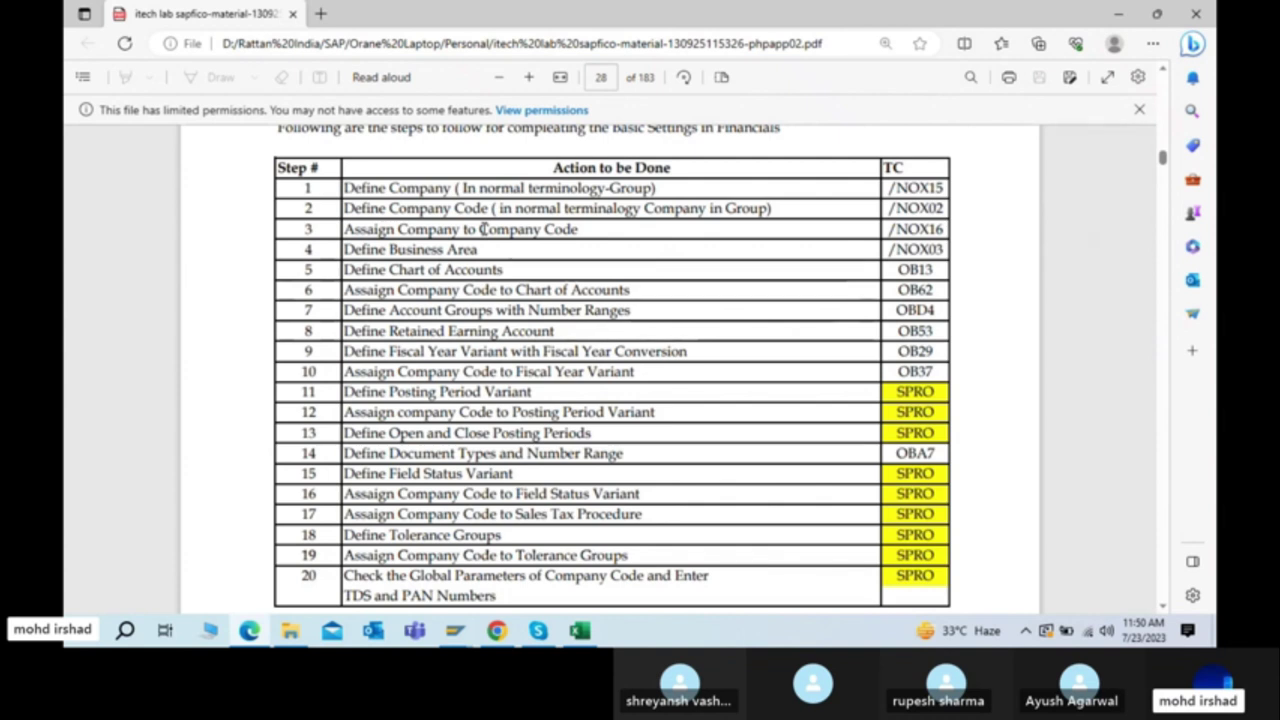
key(alt+Tab)
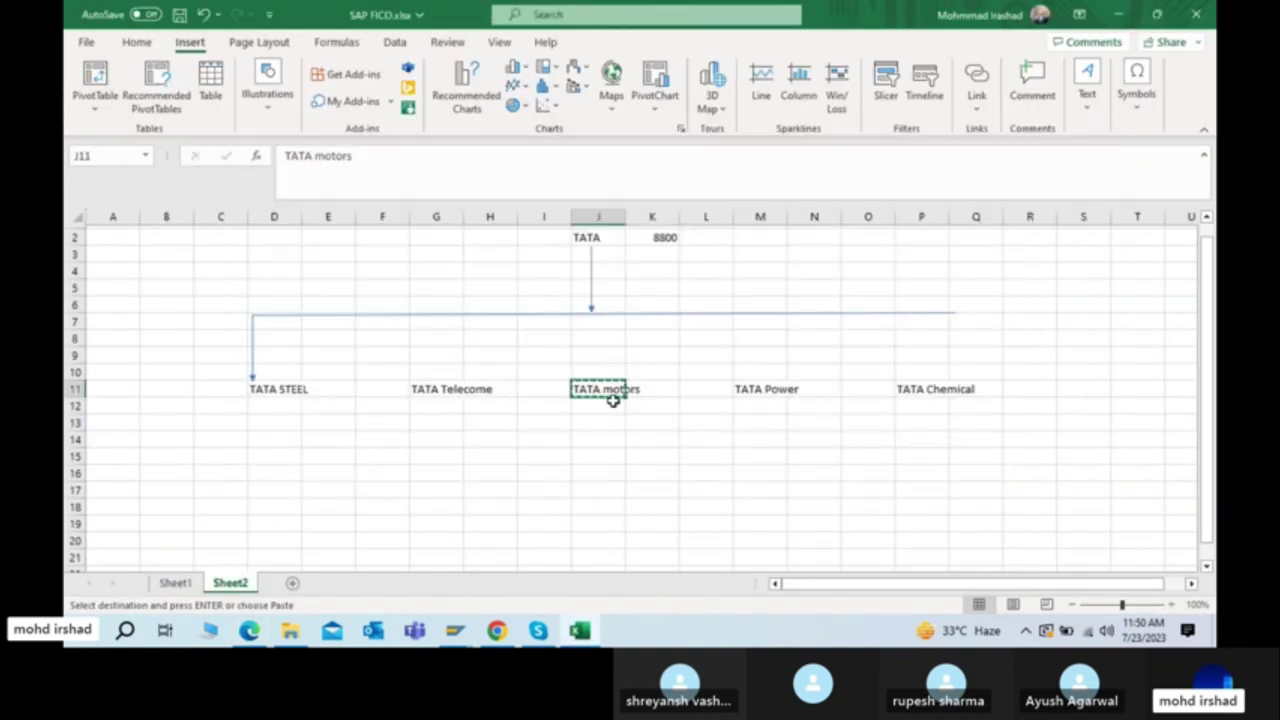
key(alt+Tab)
key(alt+Tab)
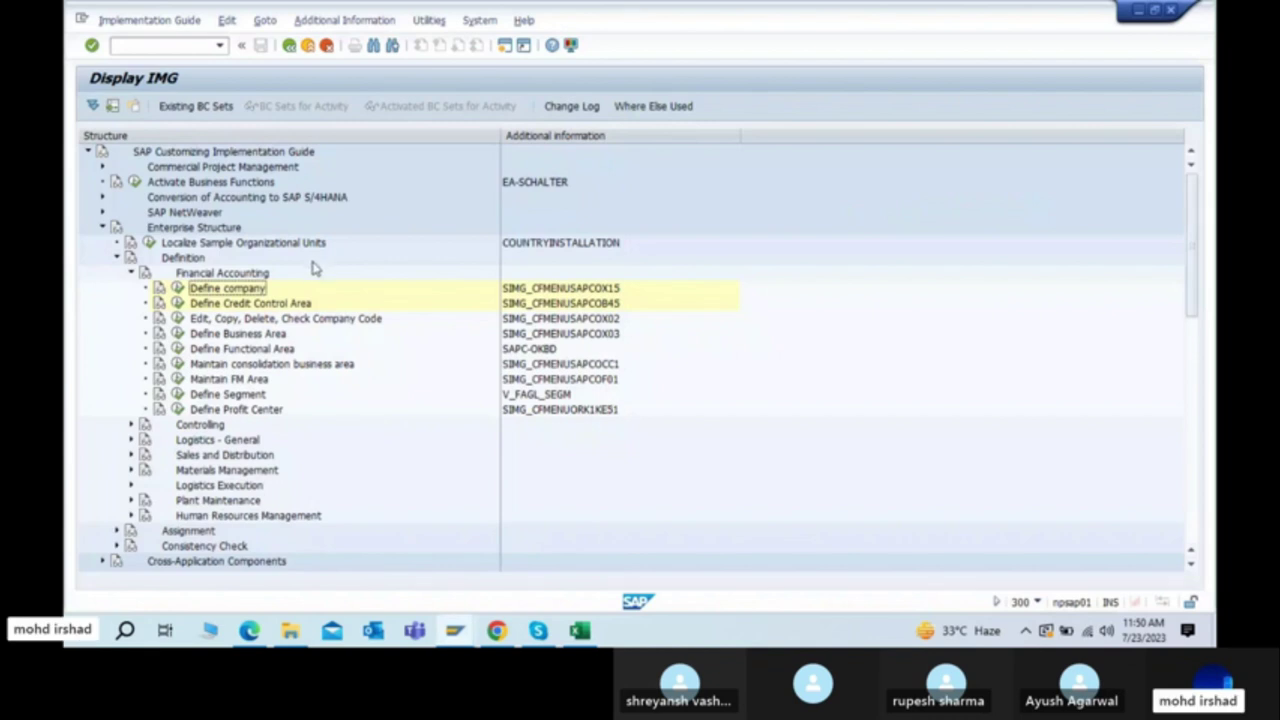
Step: Return to SAP Easy Access with /n, glancing at the configuration-steps PDF
click(166, 46)
text(/n)
key(Return)
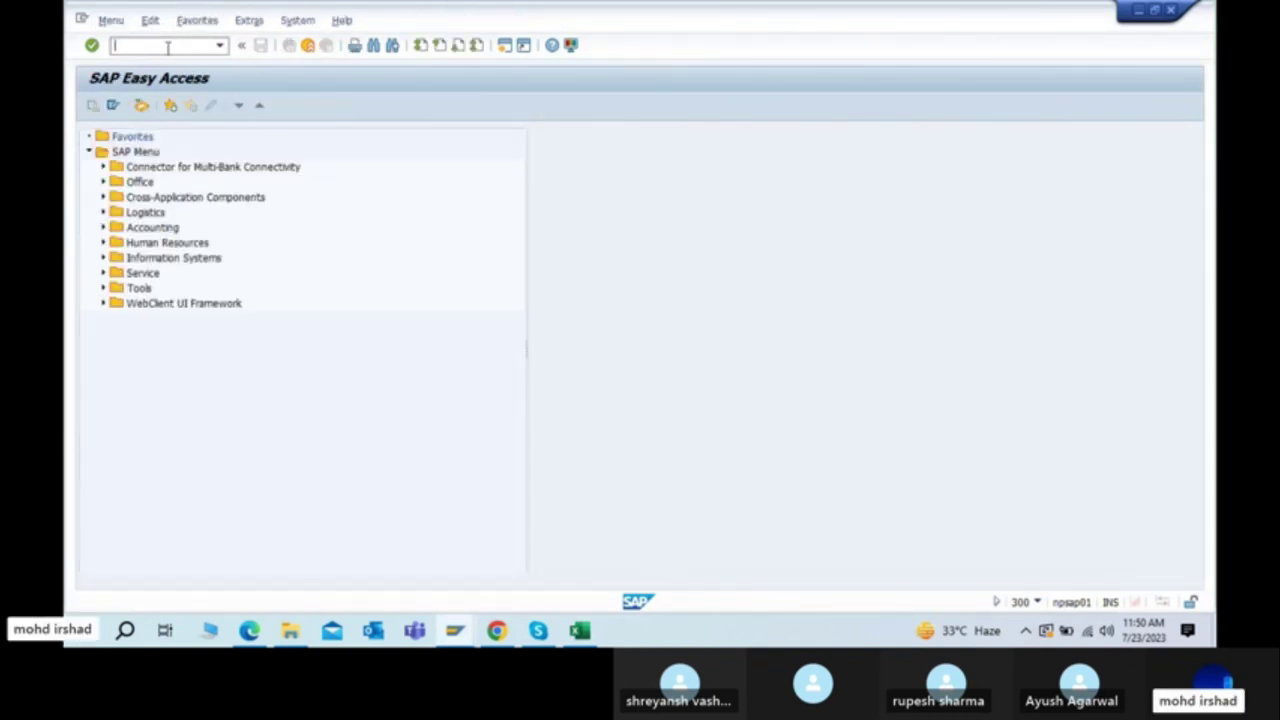
key(alt+Tab)
key(alt+Tab)
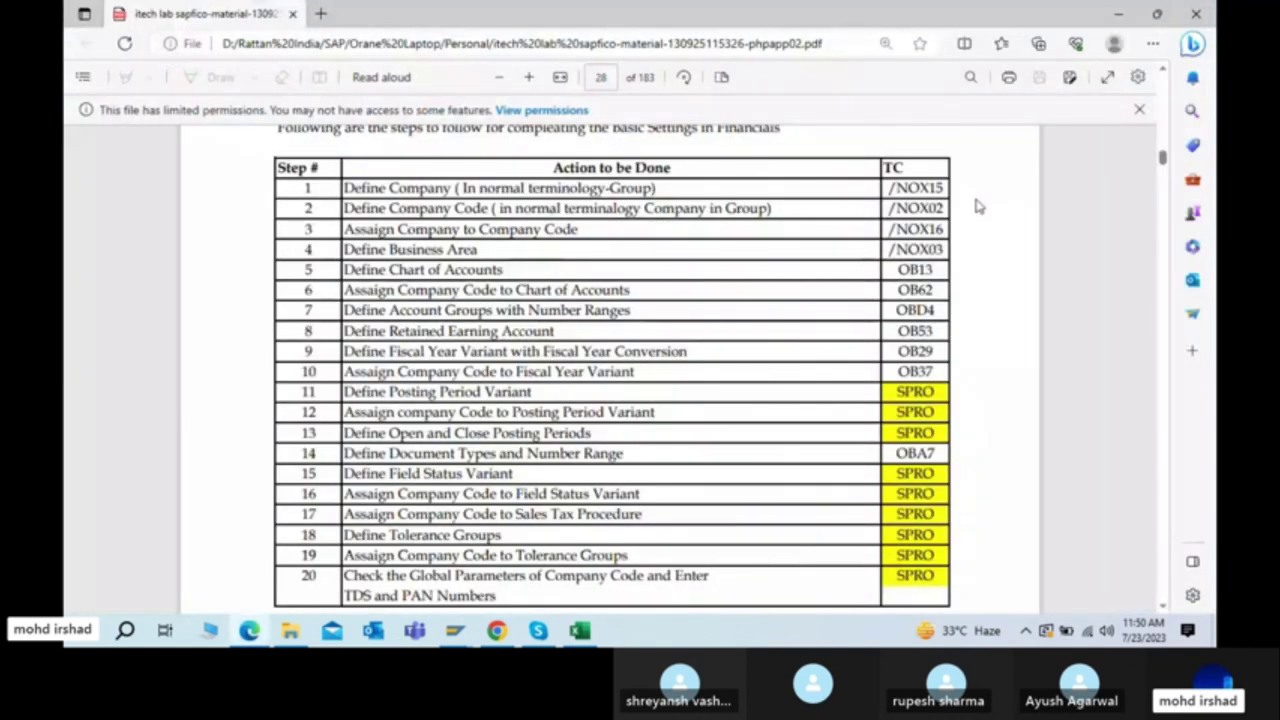
key(alt+Tab)
Step: Open the OX02 company code overview, then leave it and run SPRO
text(o)
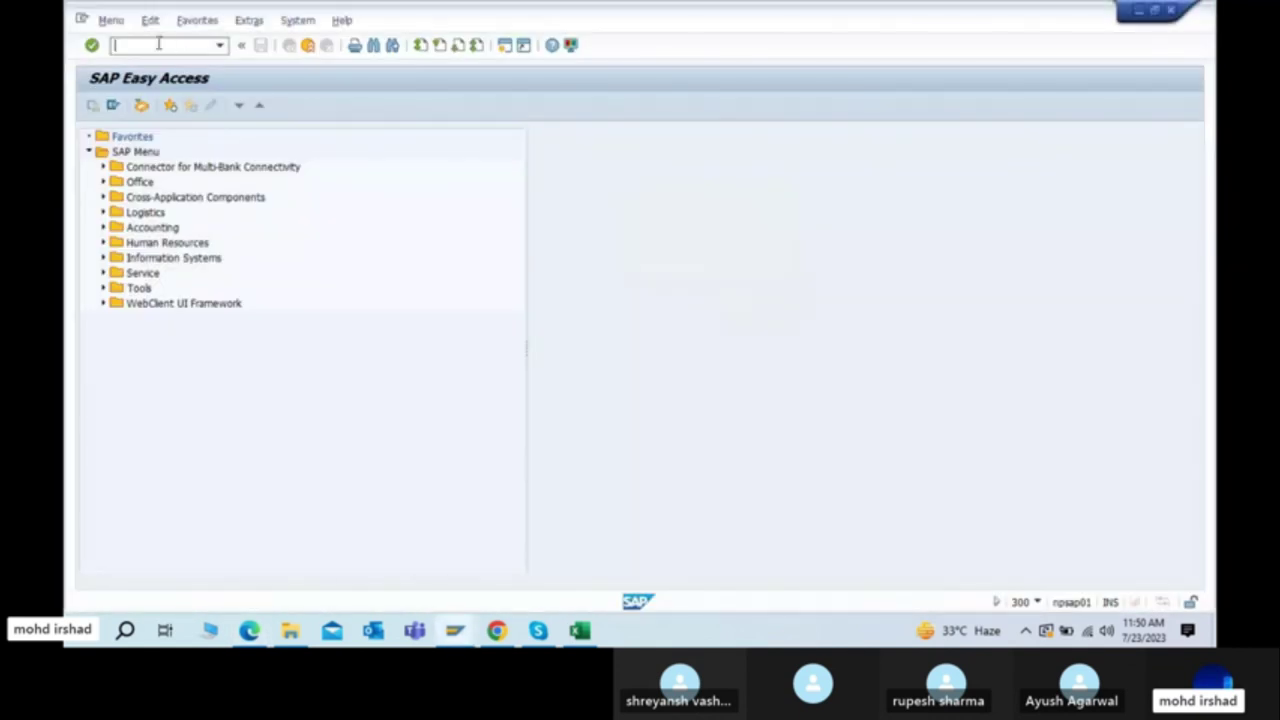
text(x02)
key(Return)
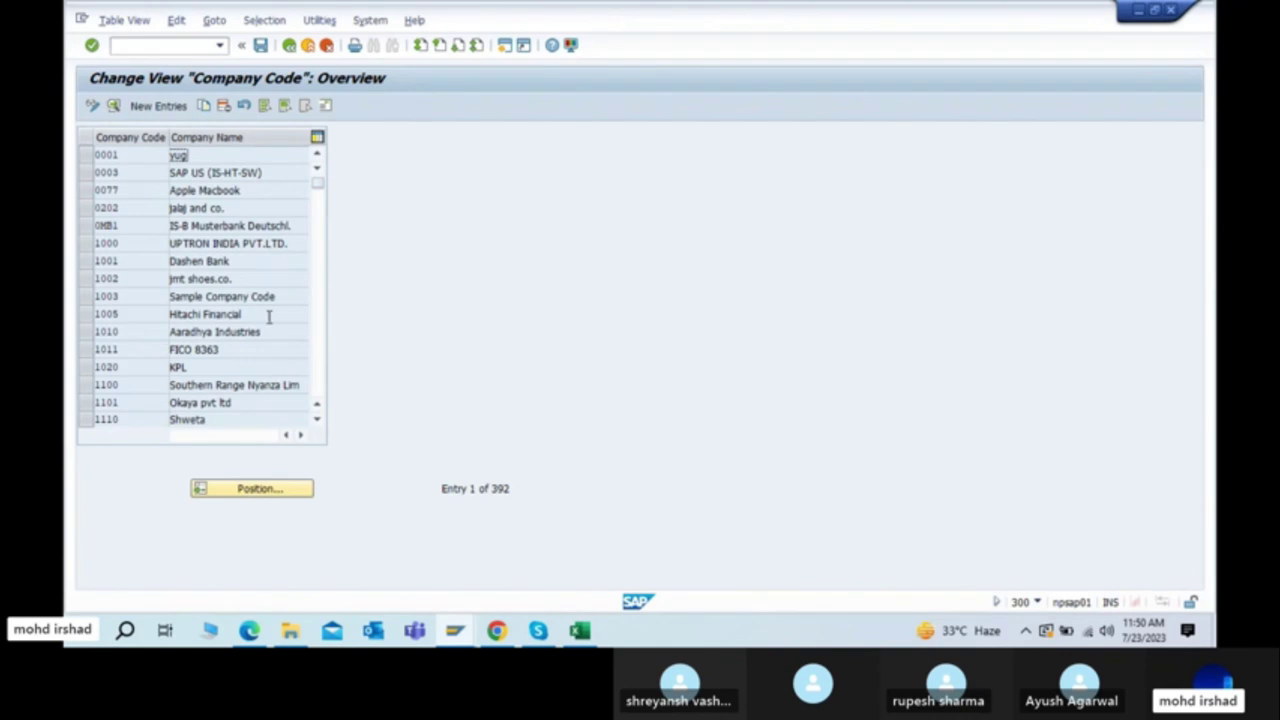
click(289, 45)
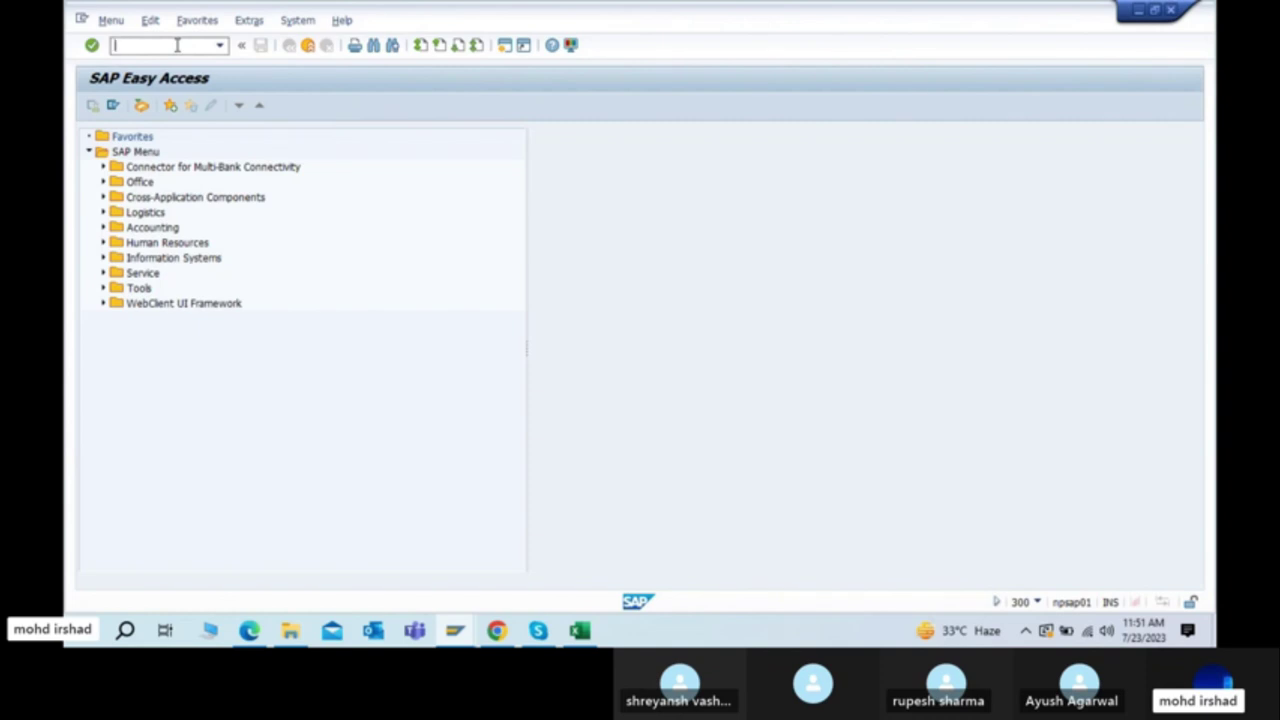
text(spro)
key(Return)
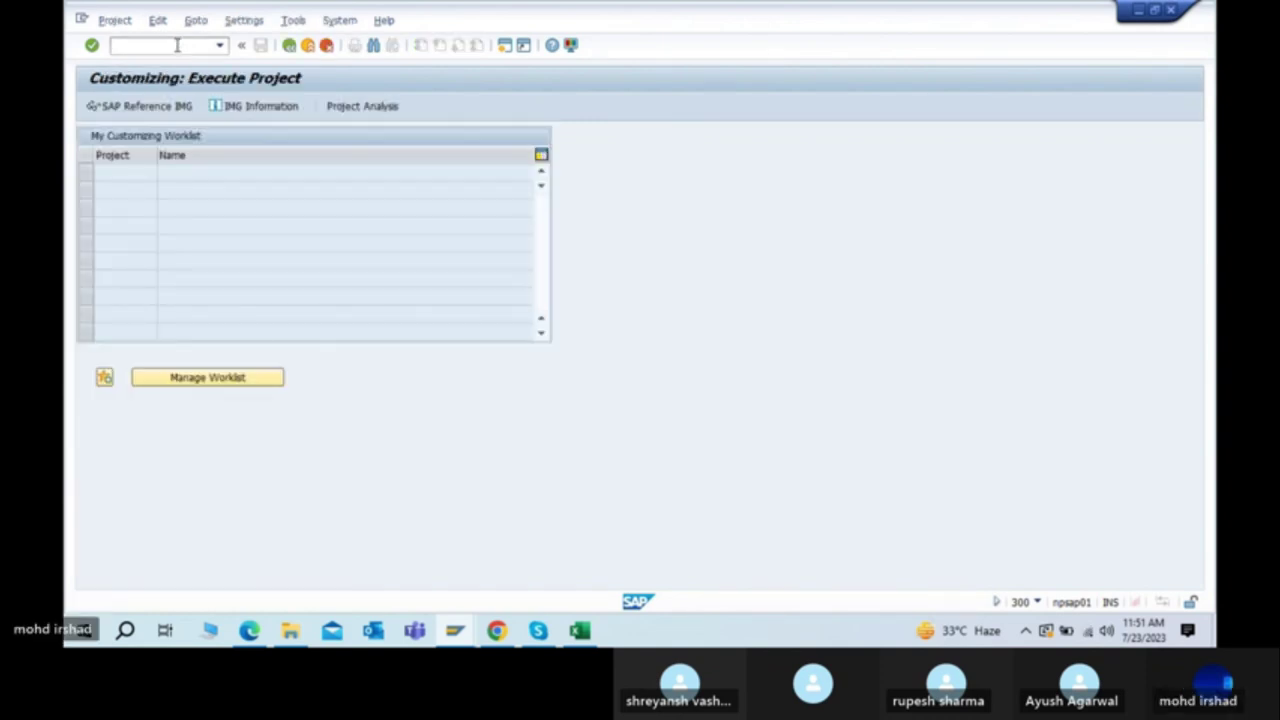
Step: In SAP Reference IMG, expand Enterprise Structure > Definition > Financial Accounting to Edit, Copy, Delete, Check Company Code
click(157, 116)
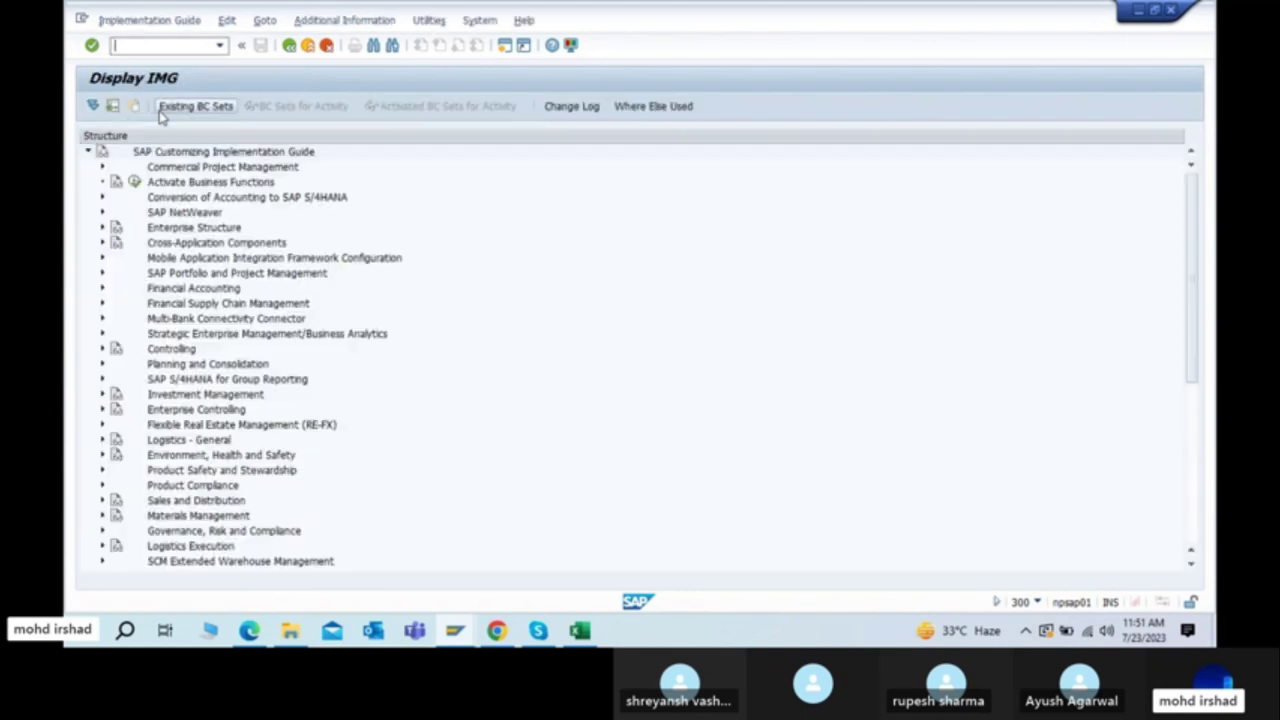
double_click(163, 228)
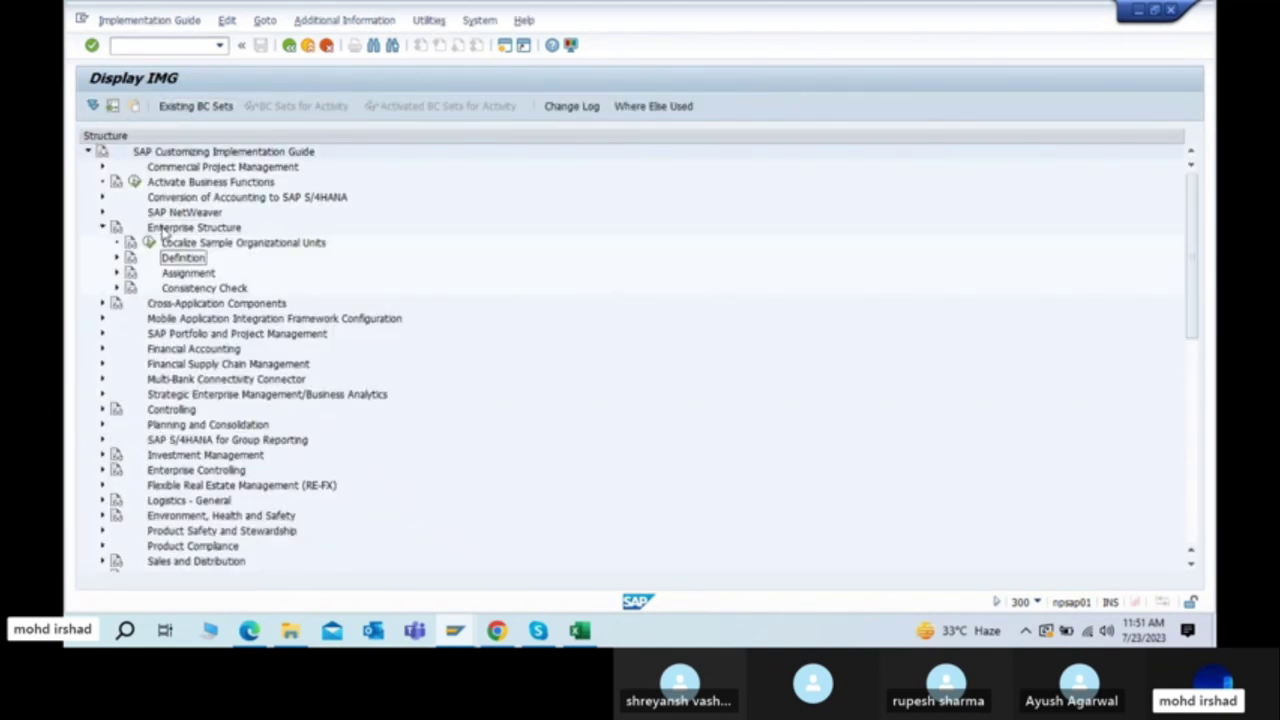
key(Right)
click(190, 274)
click(130, 274)
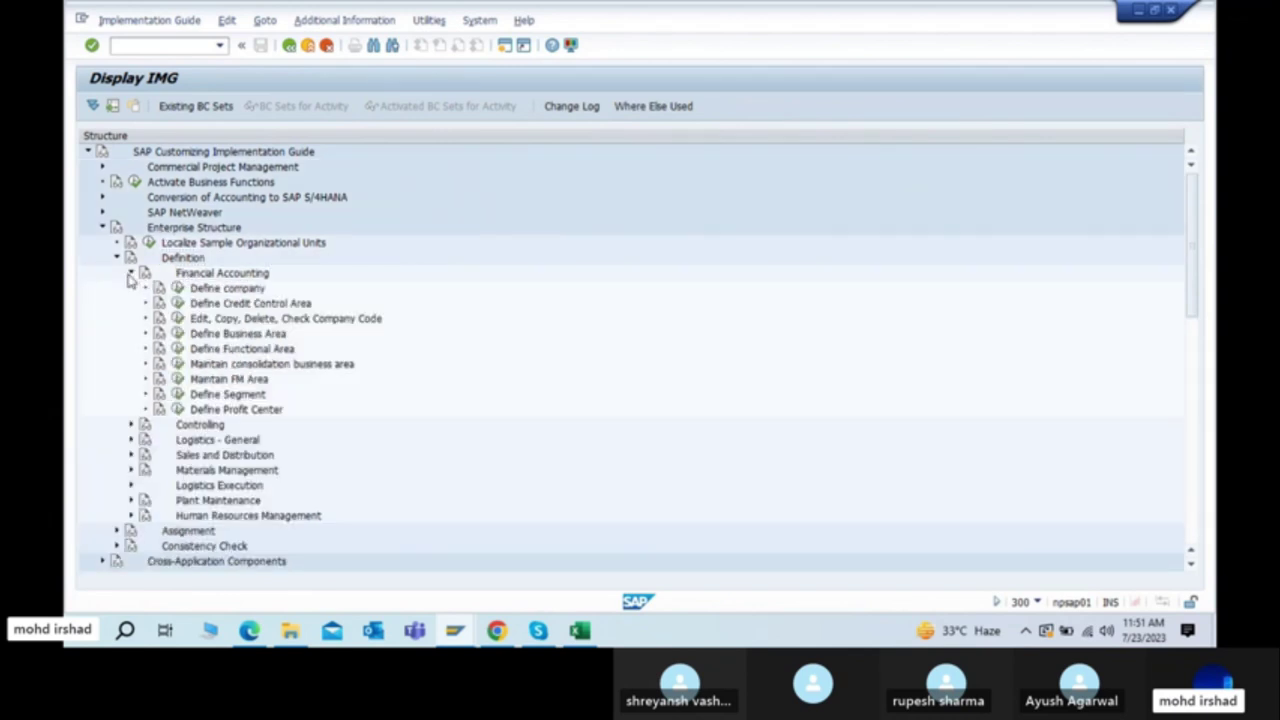
click(210, 320)
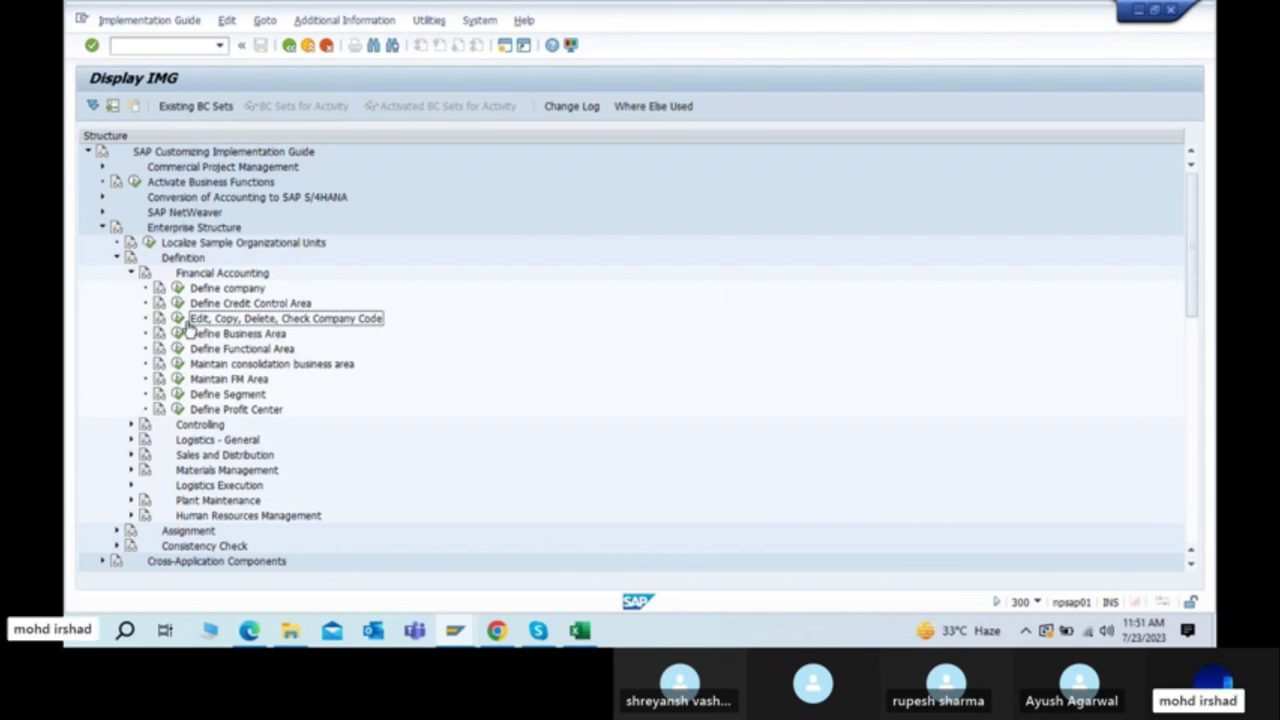
Step: Display IMG activity keys beside the tree and widen the Additional information column
click(352, 19)
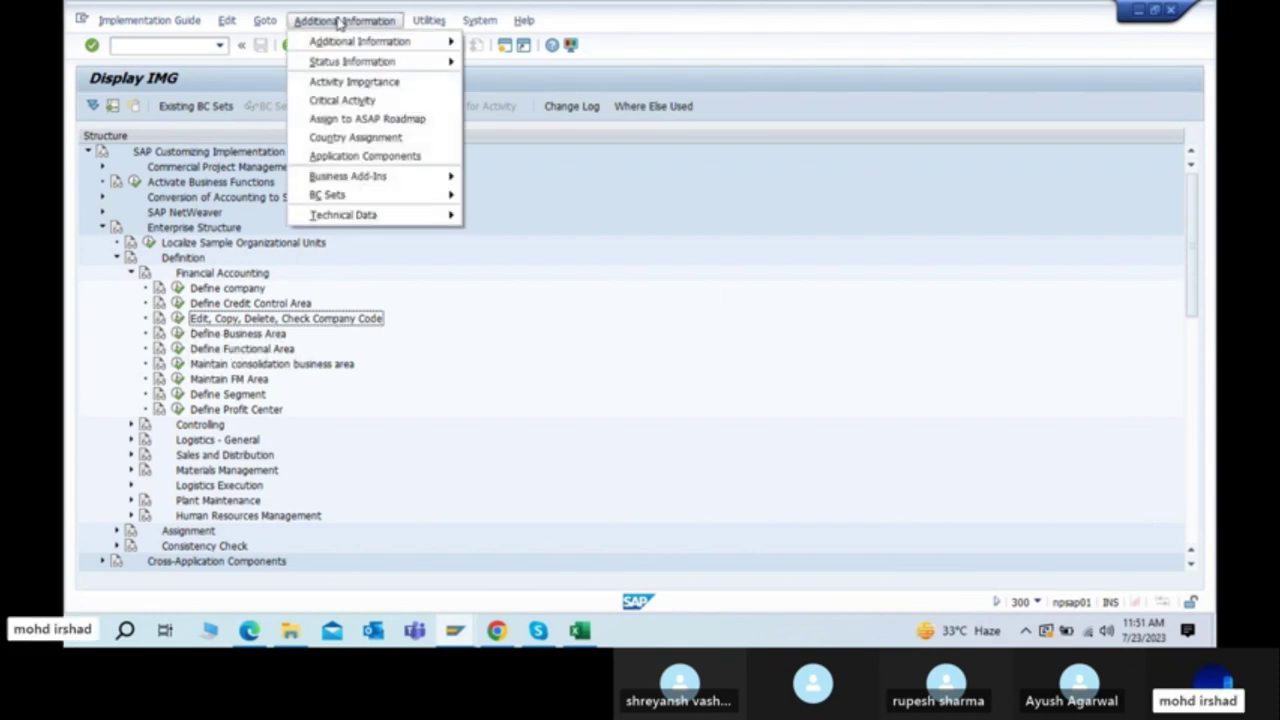
mouse_move(332, 42)
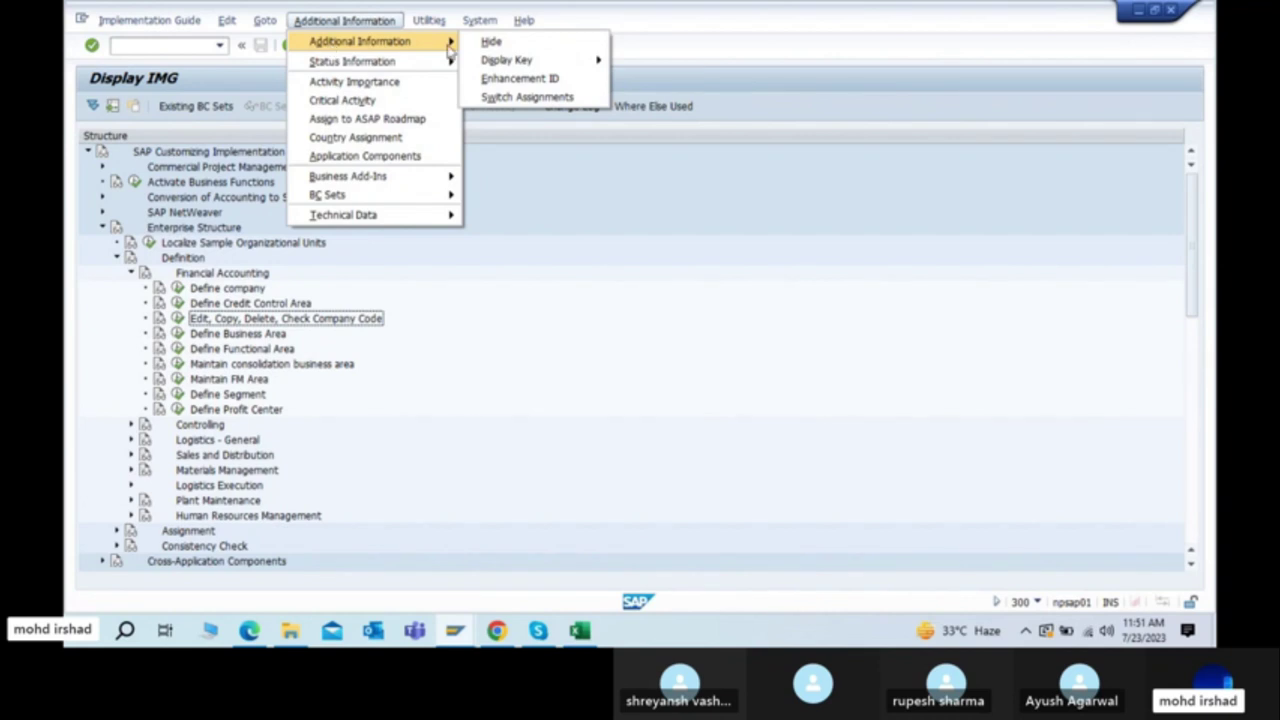
mouse_move(502, 60)
click(655, 78)
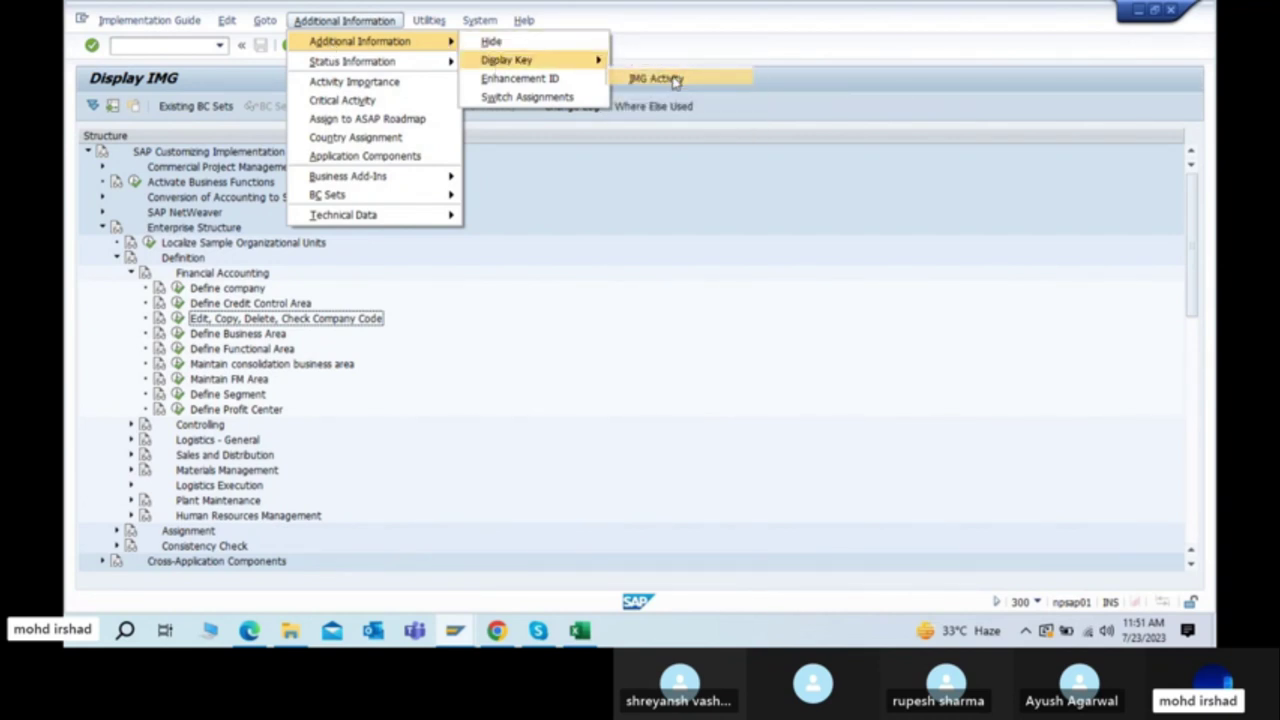
drag(614, 138, 820, 138)
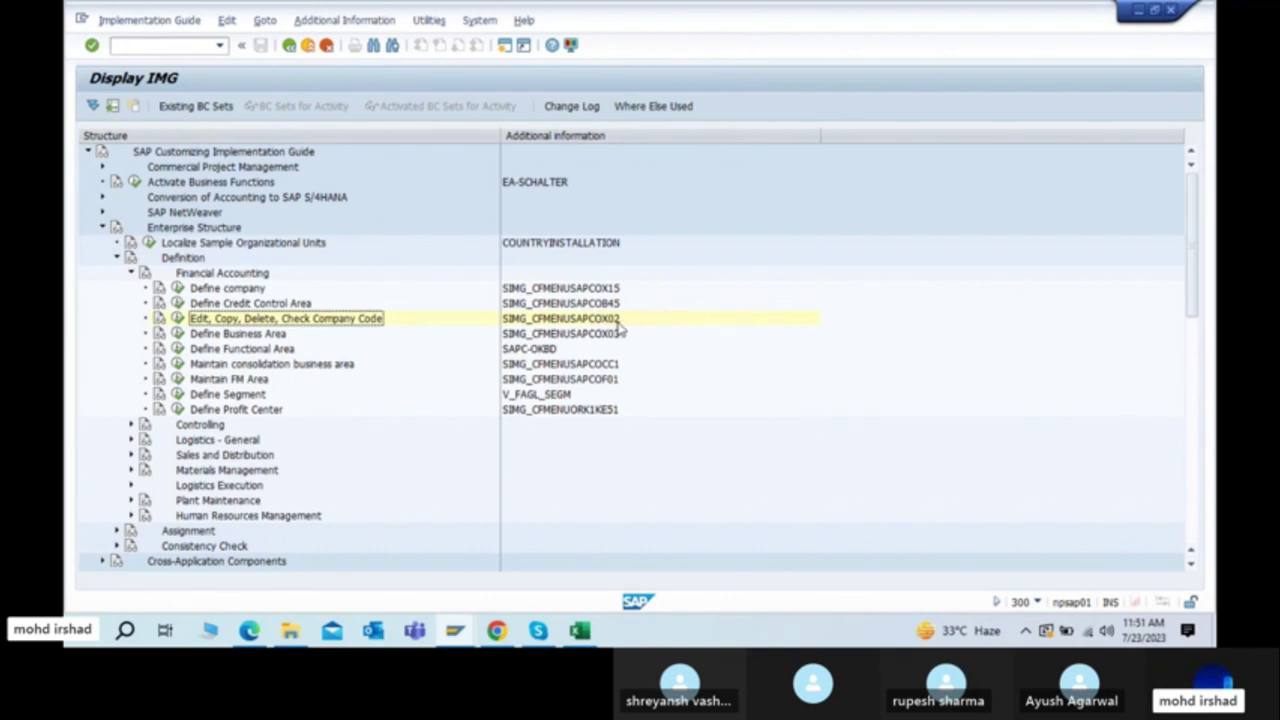
Step: Mark the /NOX02 code for step 2 in the configuration-steps PDF
key(alt+Tab)
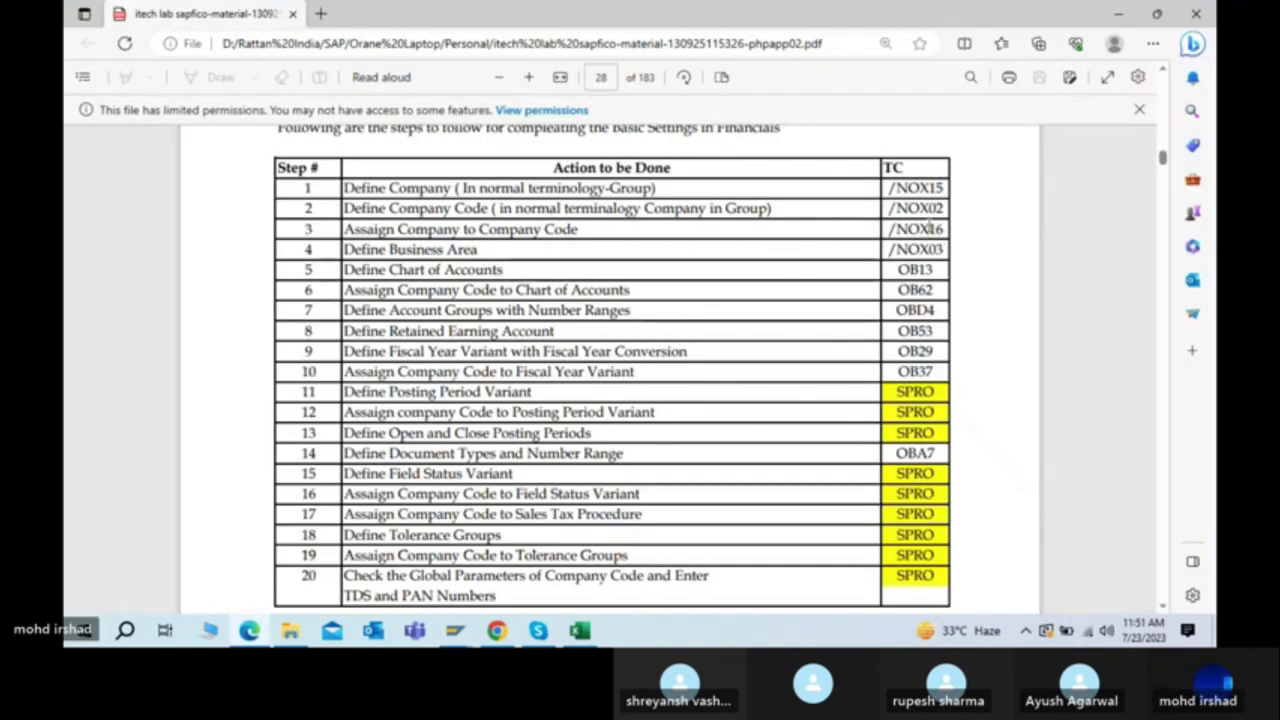
drag(897, 208, 940, 206)
key(alt+Tab)
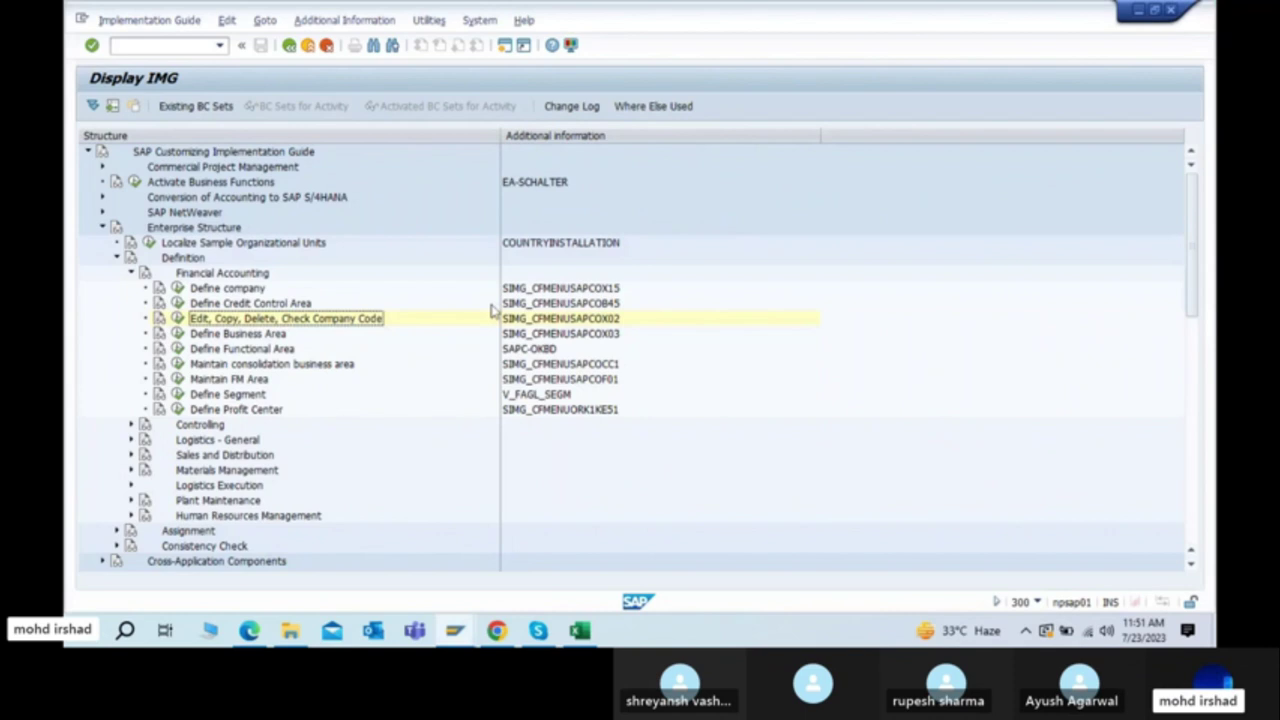
Step: Run Edit, Copy, Delete, Check Company Code and choose Edit Company Code Data in Select Activity
click(177, 320)
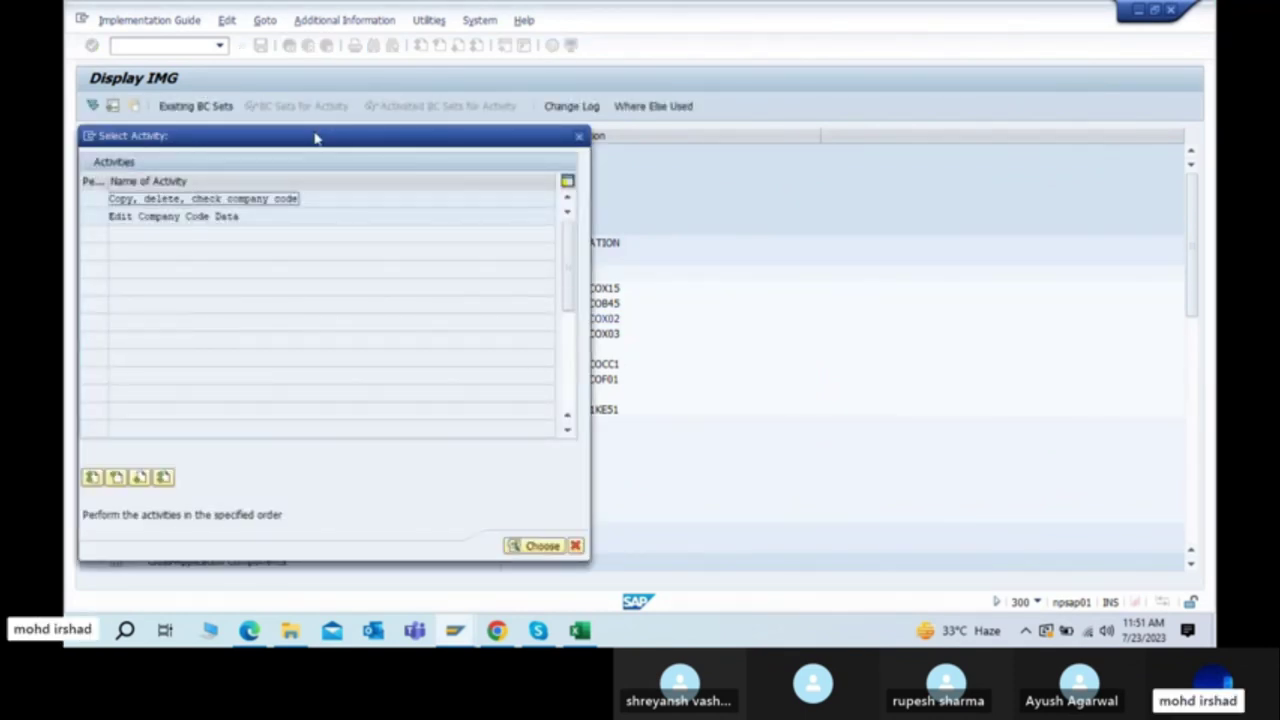
drag(314, 137, 663, 77)
click(489, 156)
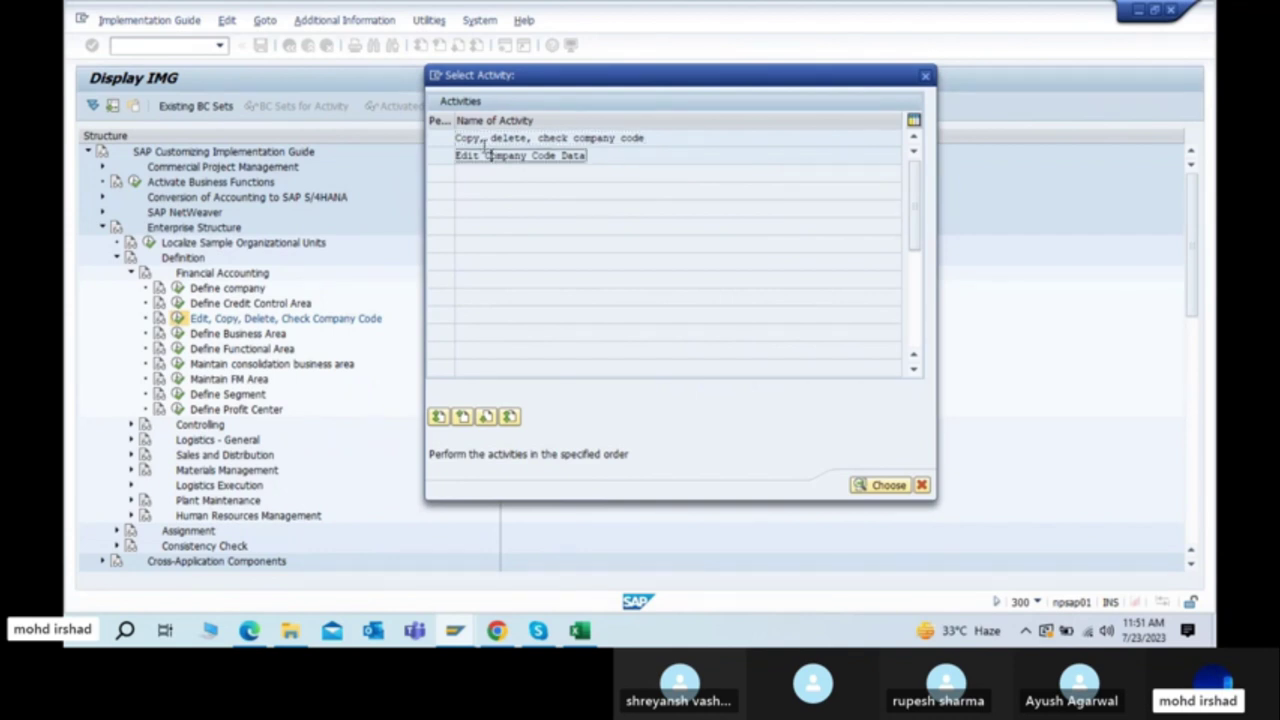
click(481, 141)
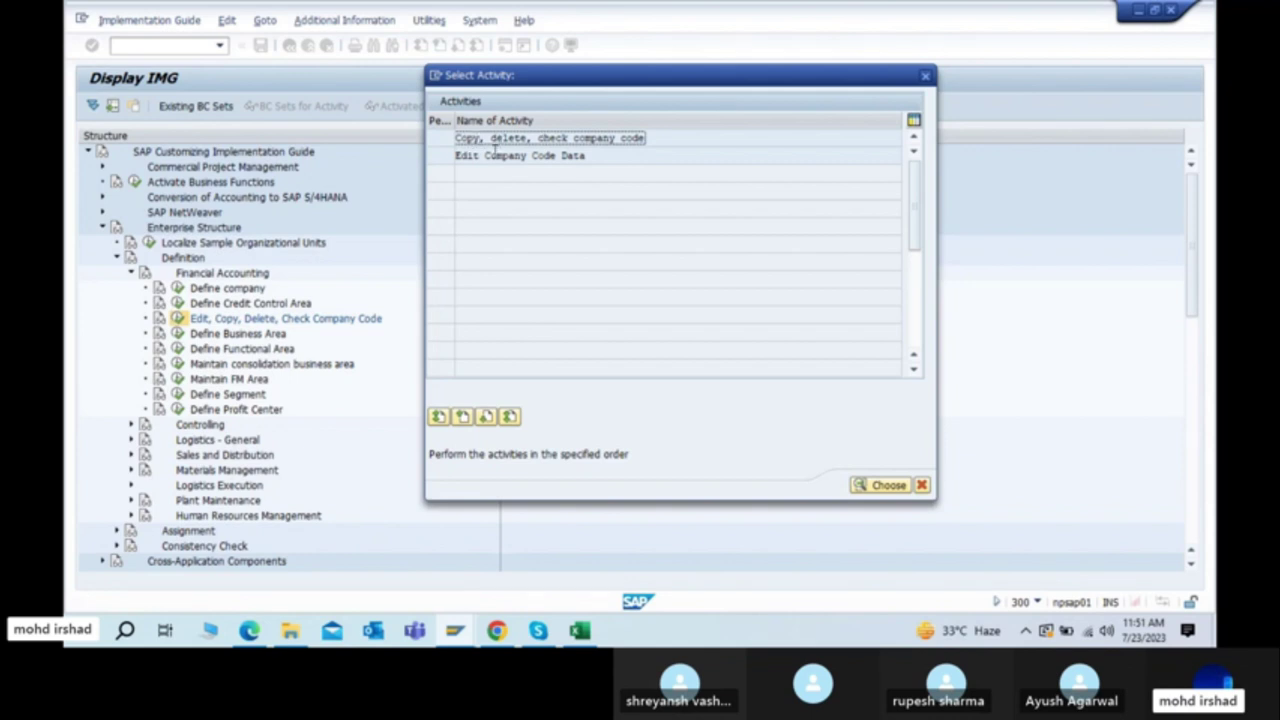
click(473, 158)
double_click(473, 160)
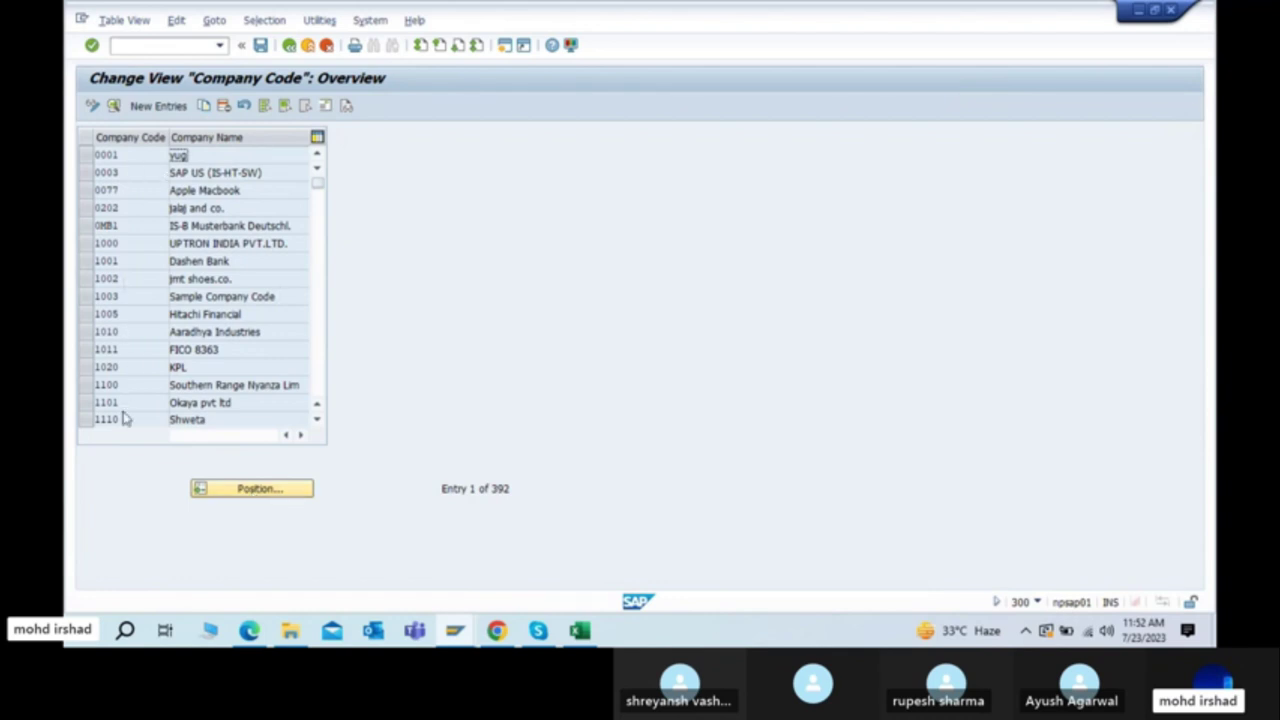
Step: Page up and down through the Company Code overview list, selecting company code 2100
click(486, 488)
drag(486, 488, 517, 489)
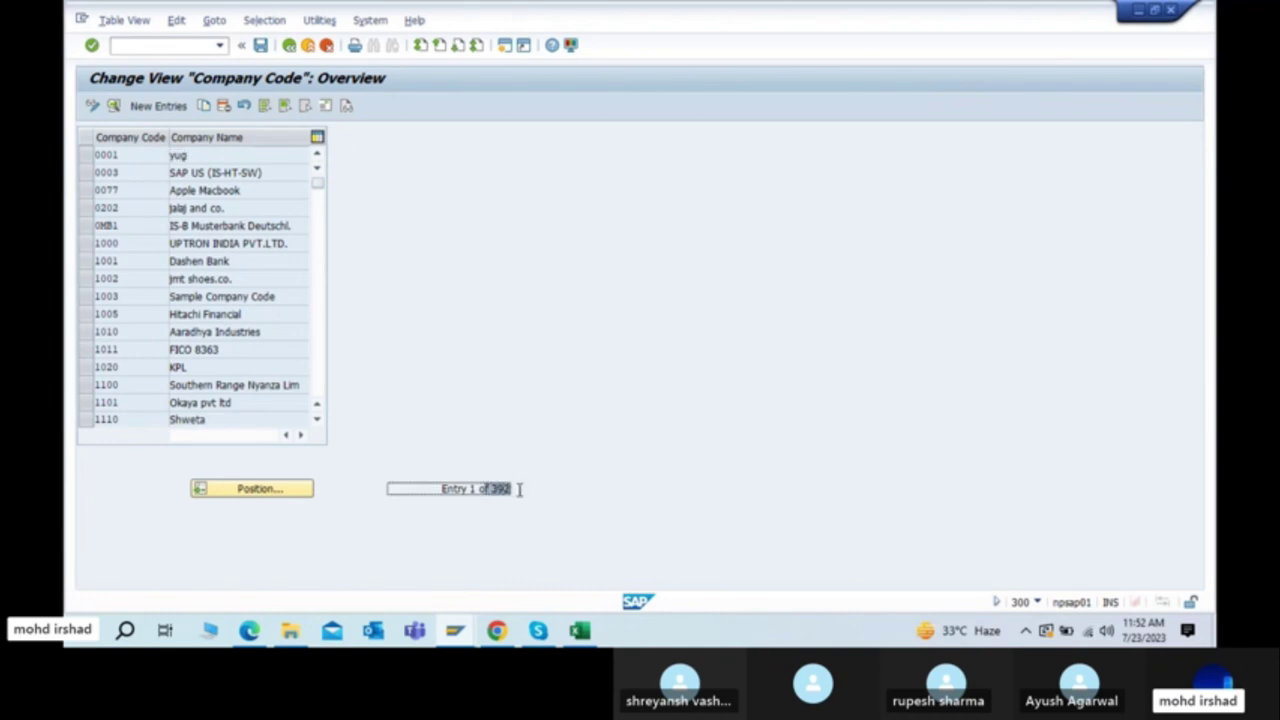
click(322, 291)
click(317, 325)
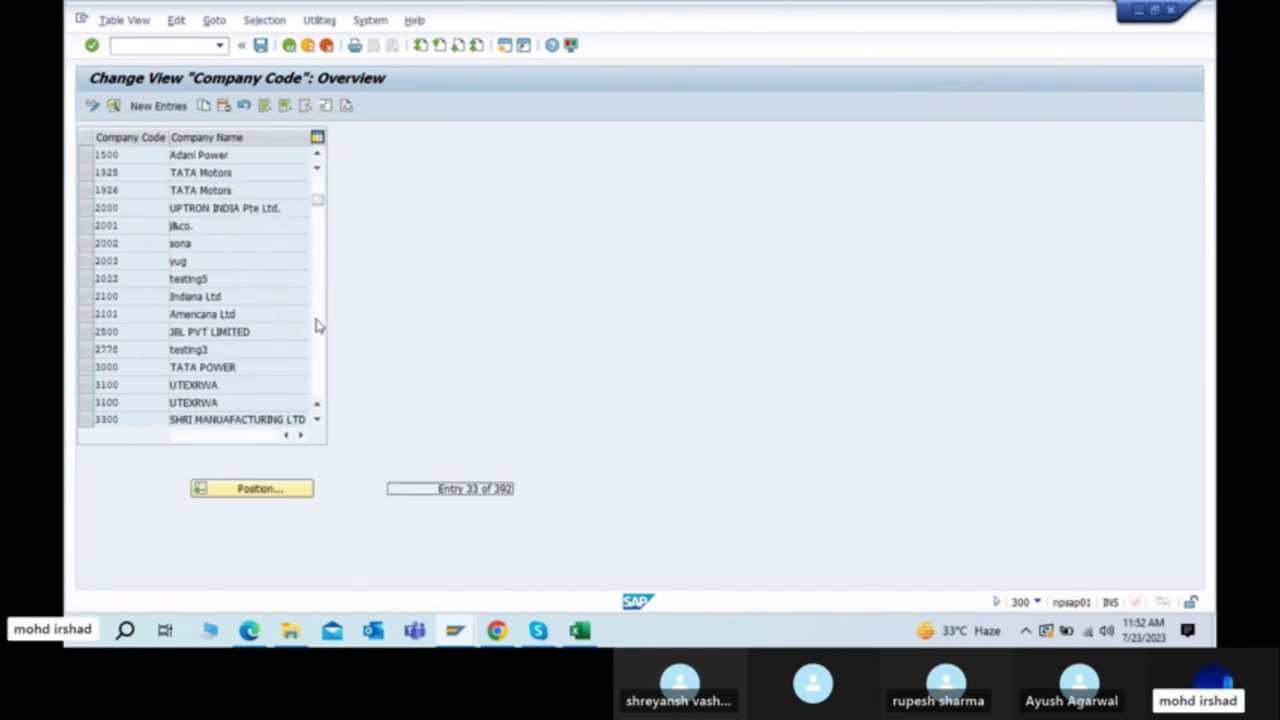
click(113, 296)
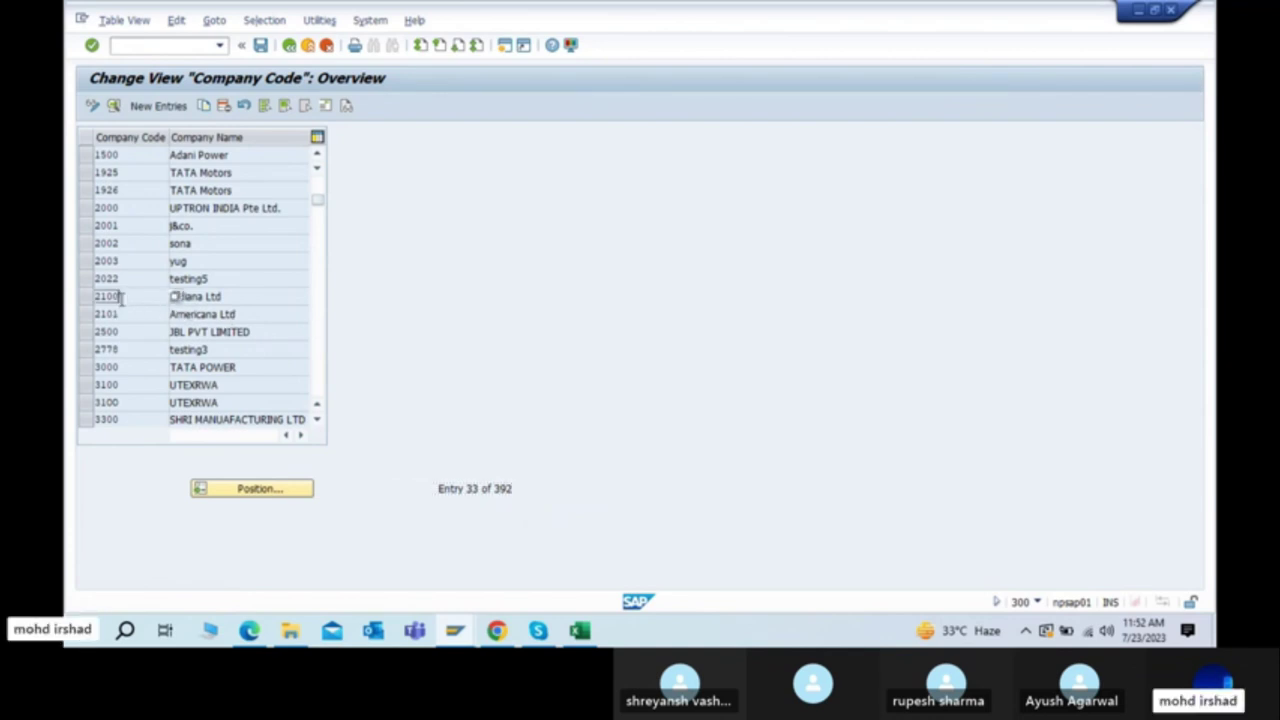
click(317, 363)
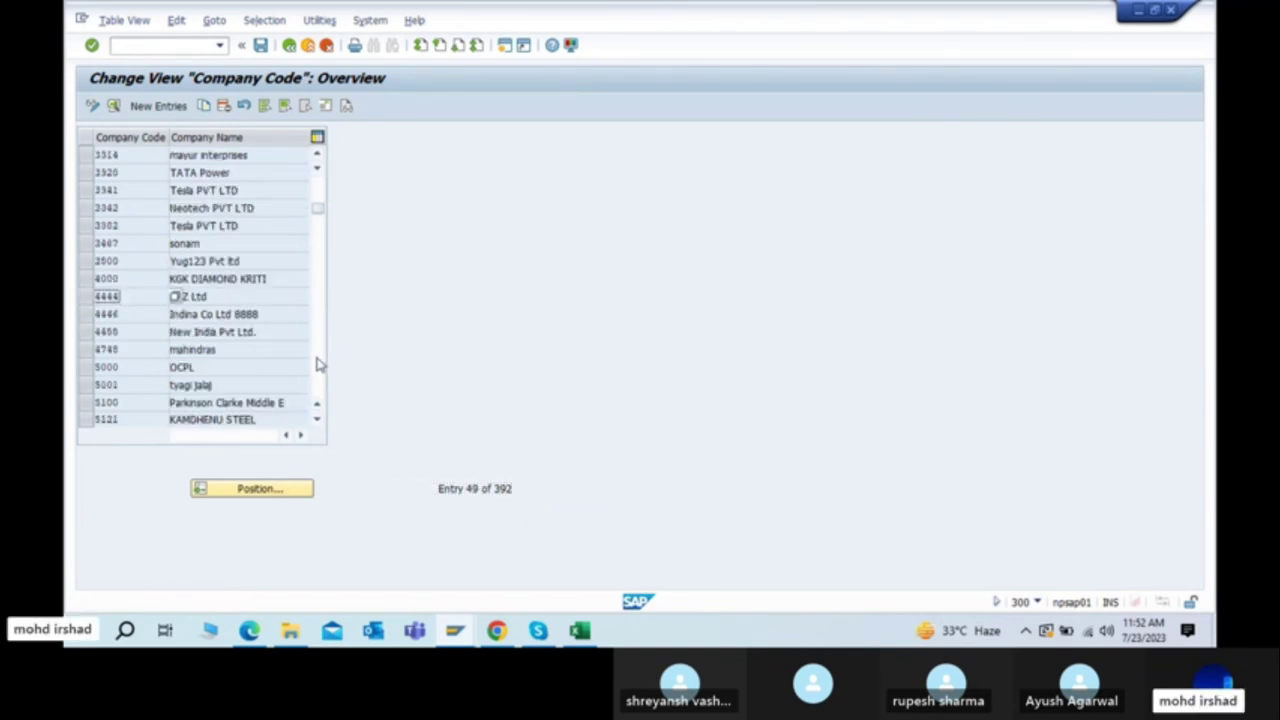
click(320, 193)
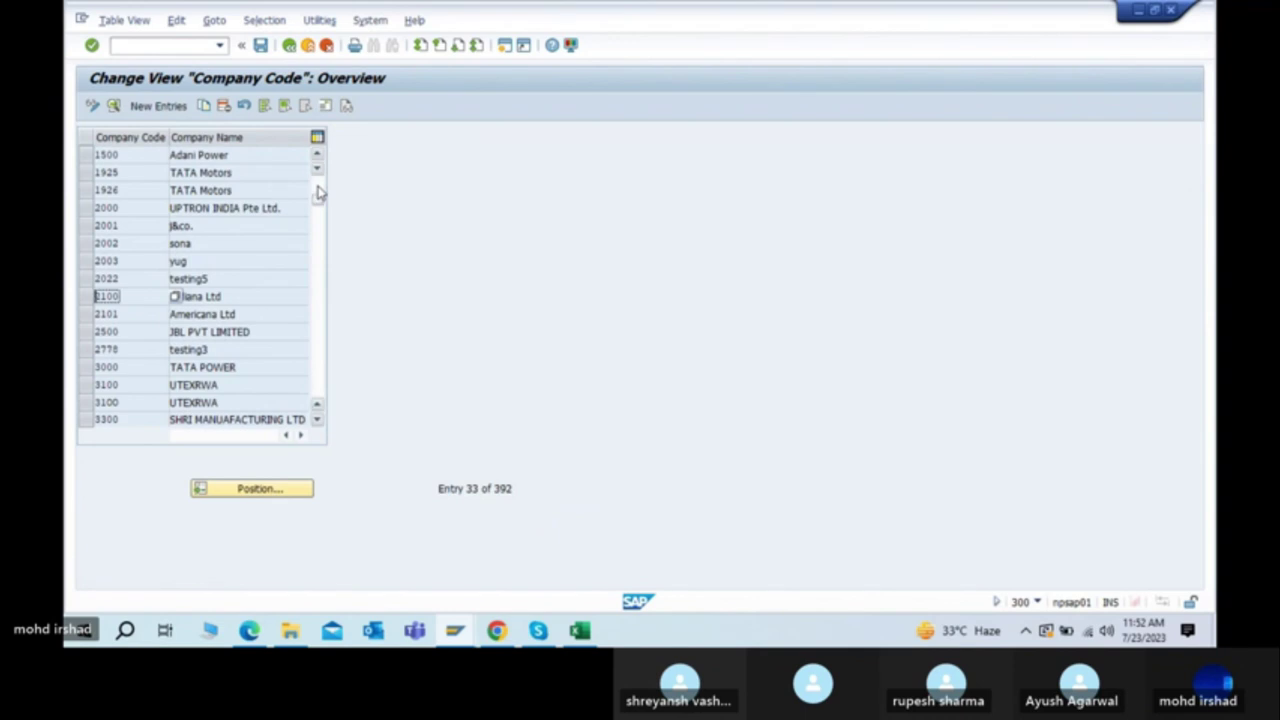
click(320, 193)
click(320, 222)
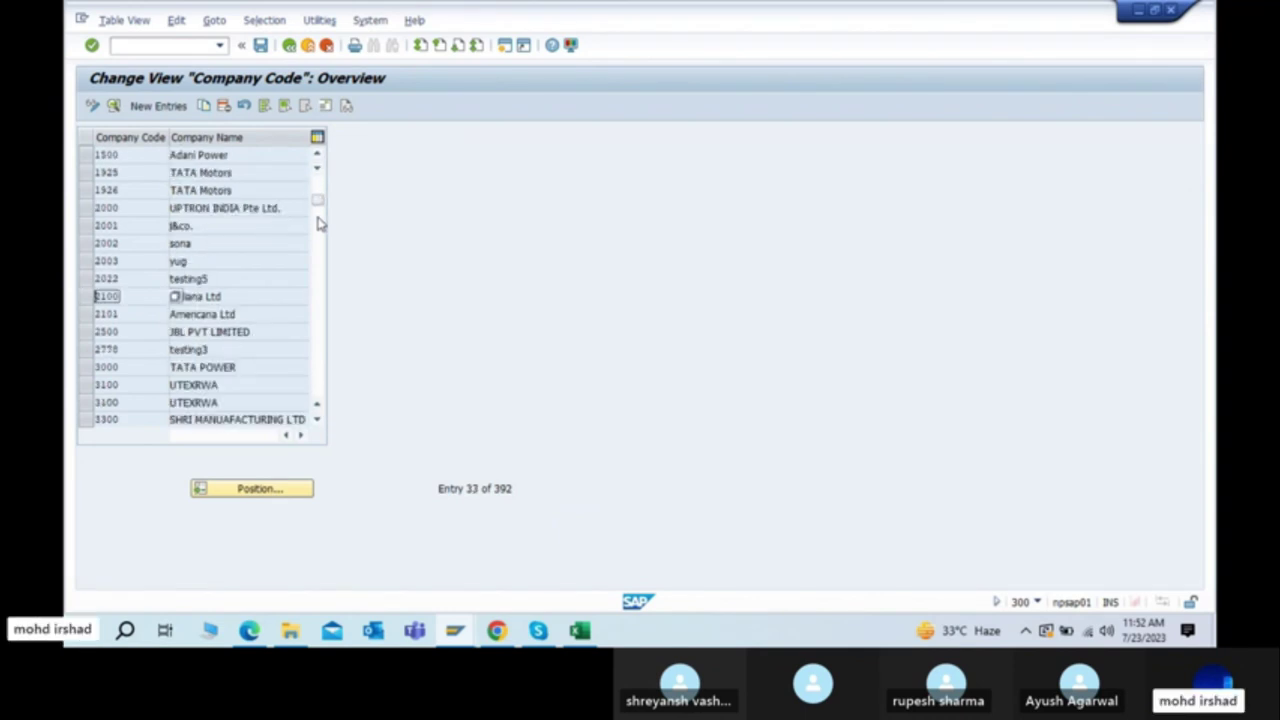
click(322, 237)
click(318, 280)
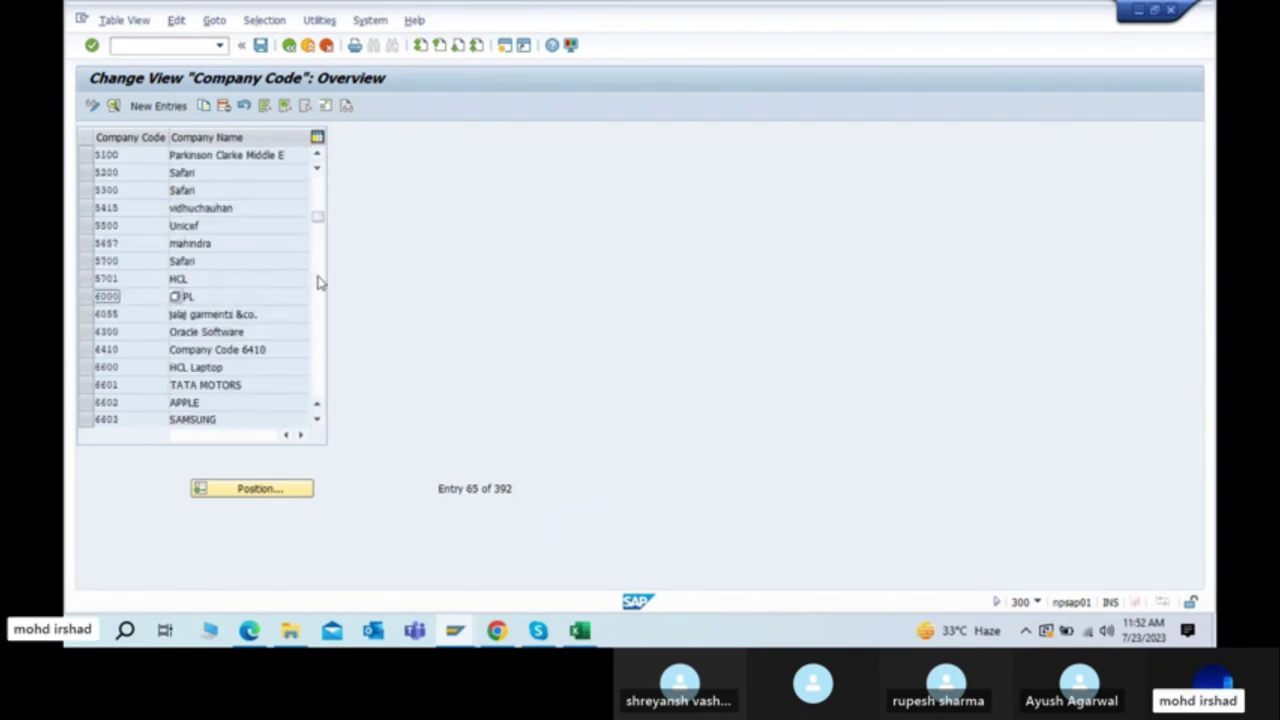
Step: Position the list on 2100 (Indiana Ltd), scroll back to the top, and choose New Entries
click(275, 490)
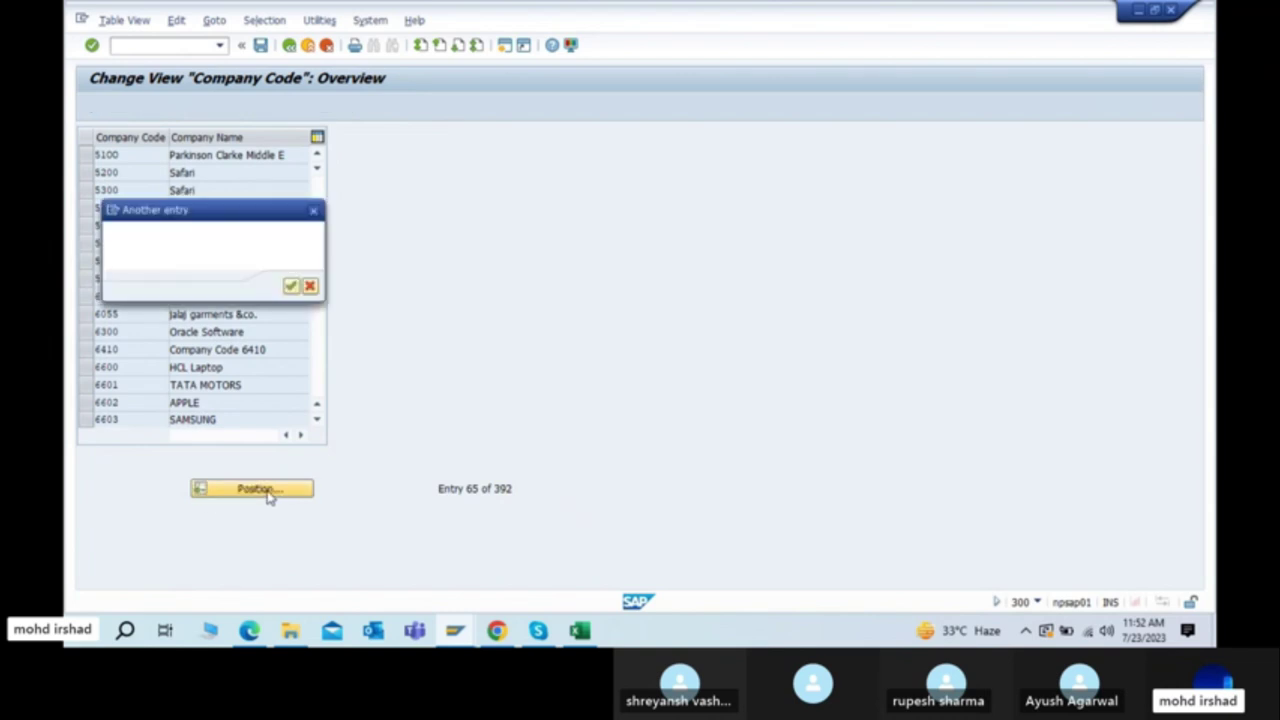
text(2100)
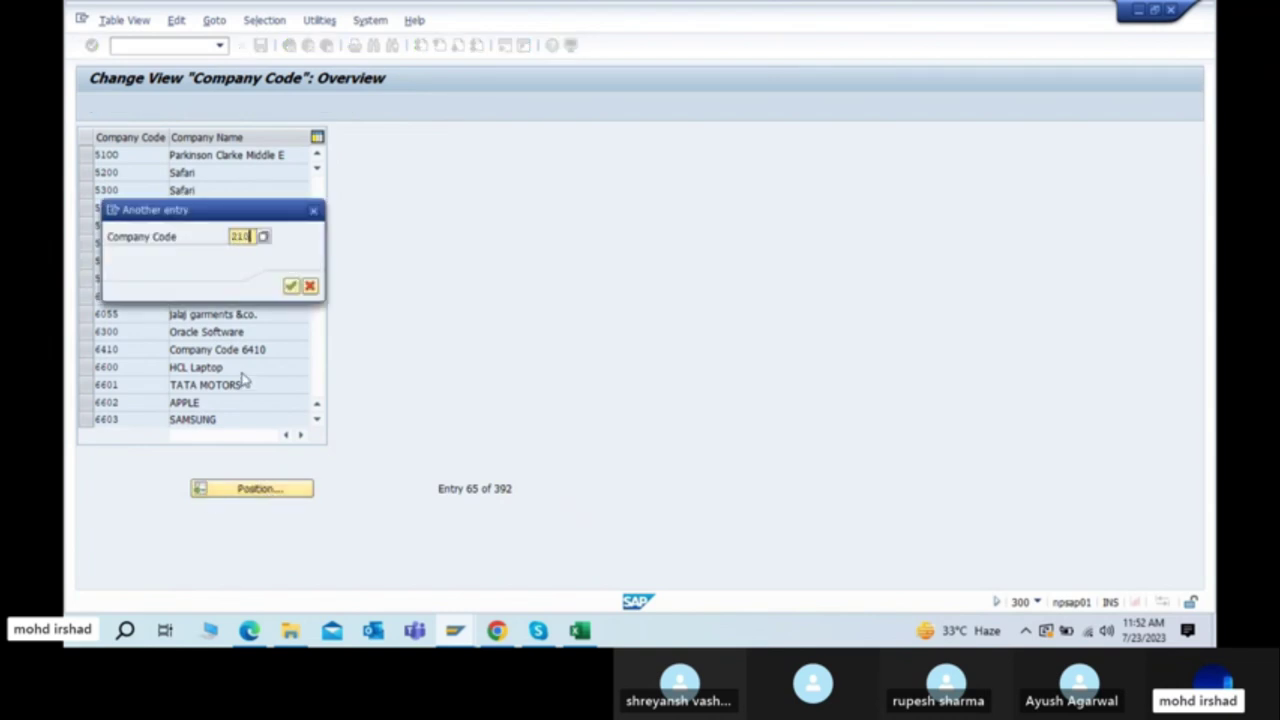
key(Return)
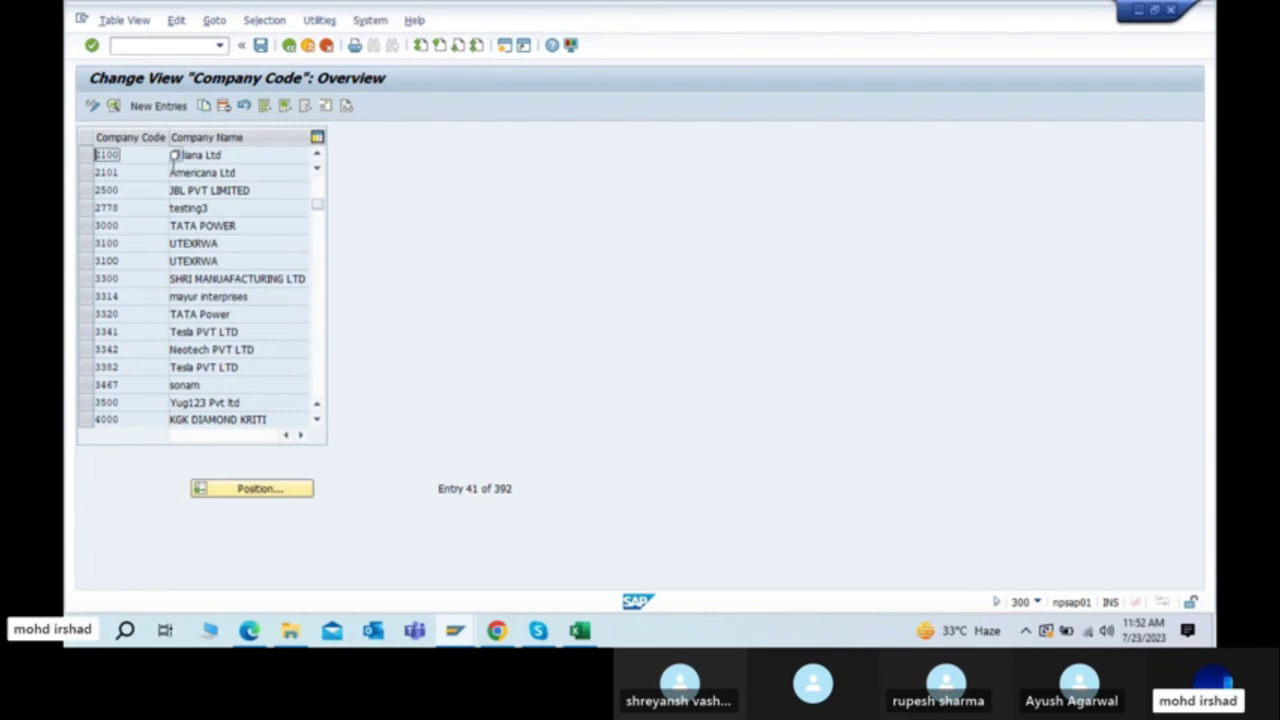
click(218, 160)
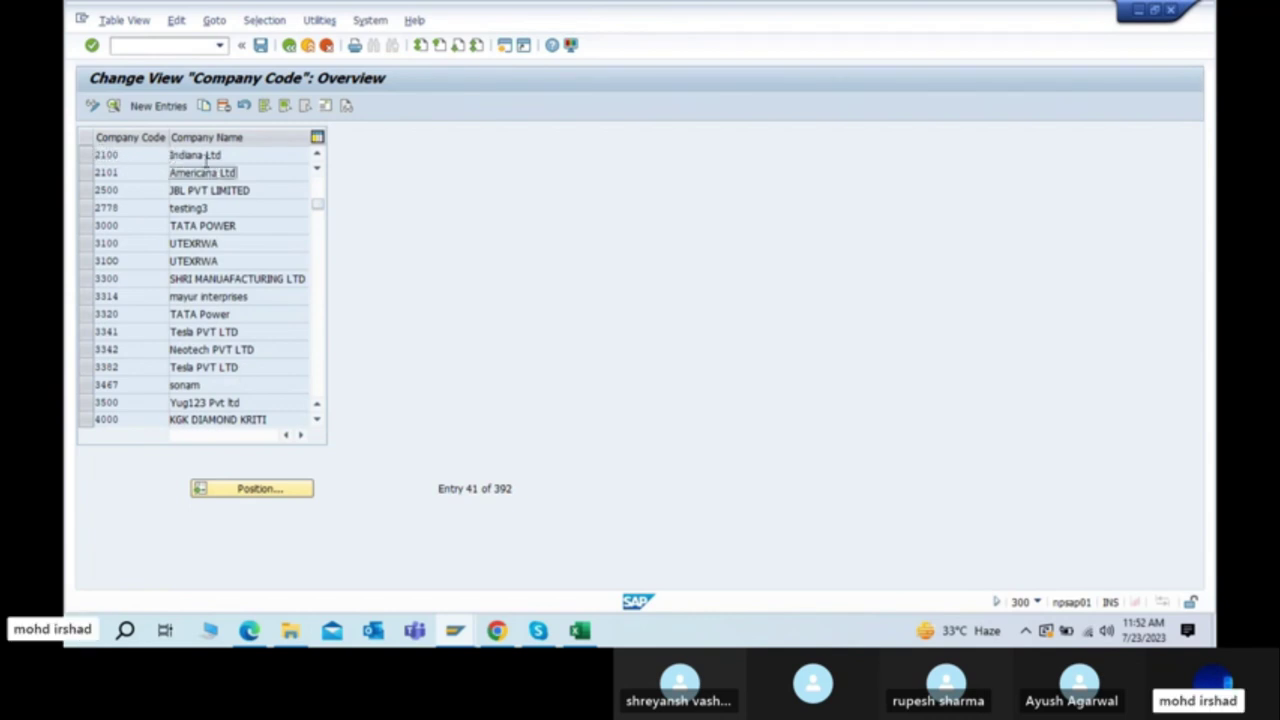
click(263, 492)
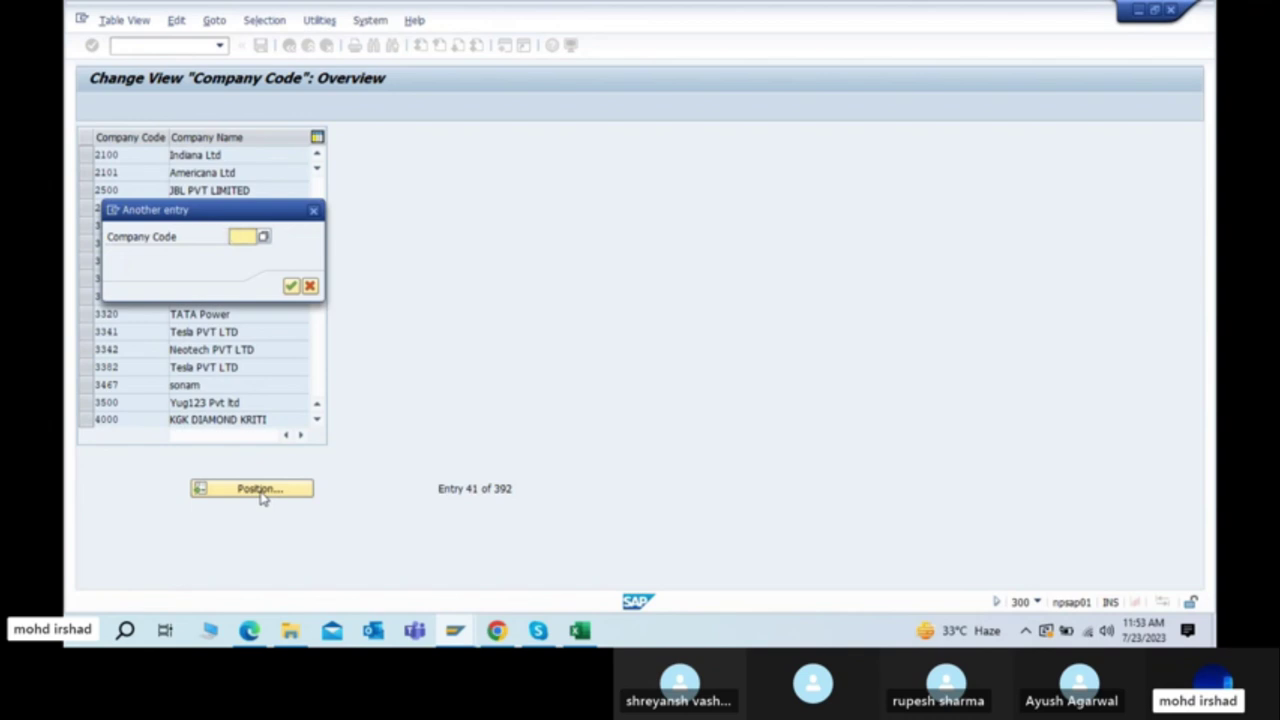
key(Escape)
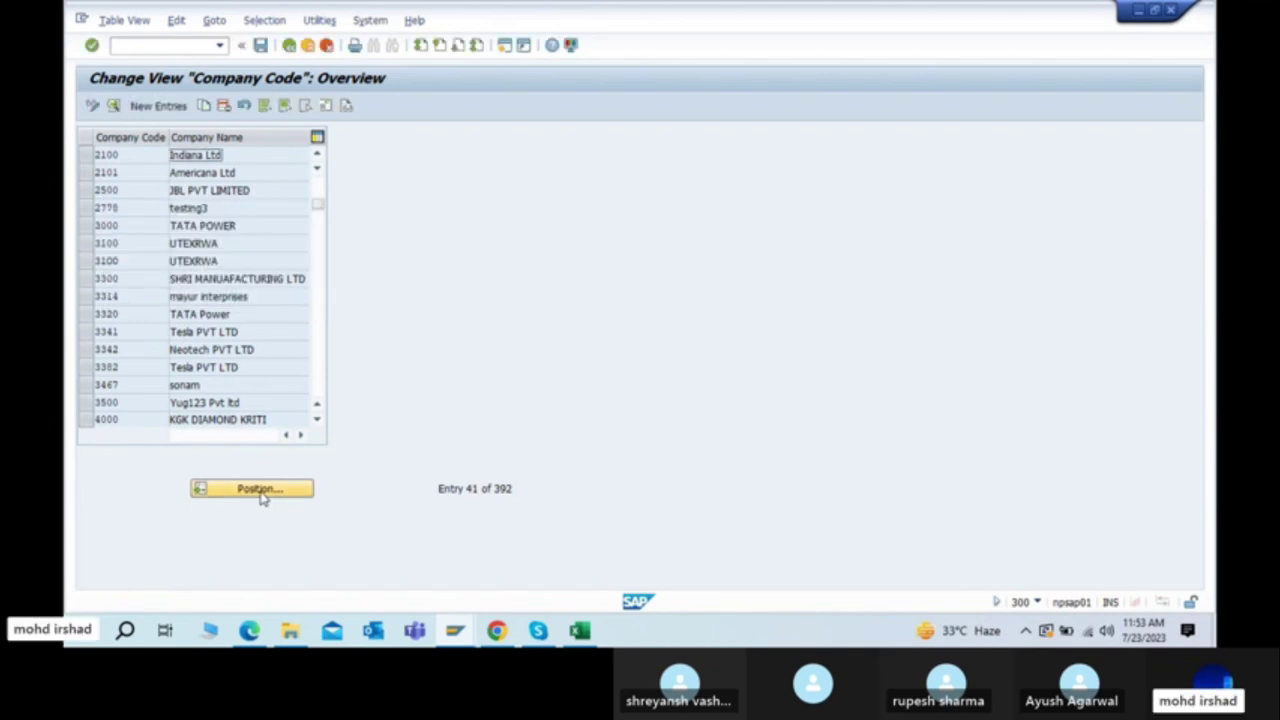
click(316, 183)
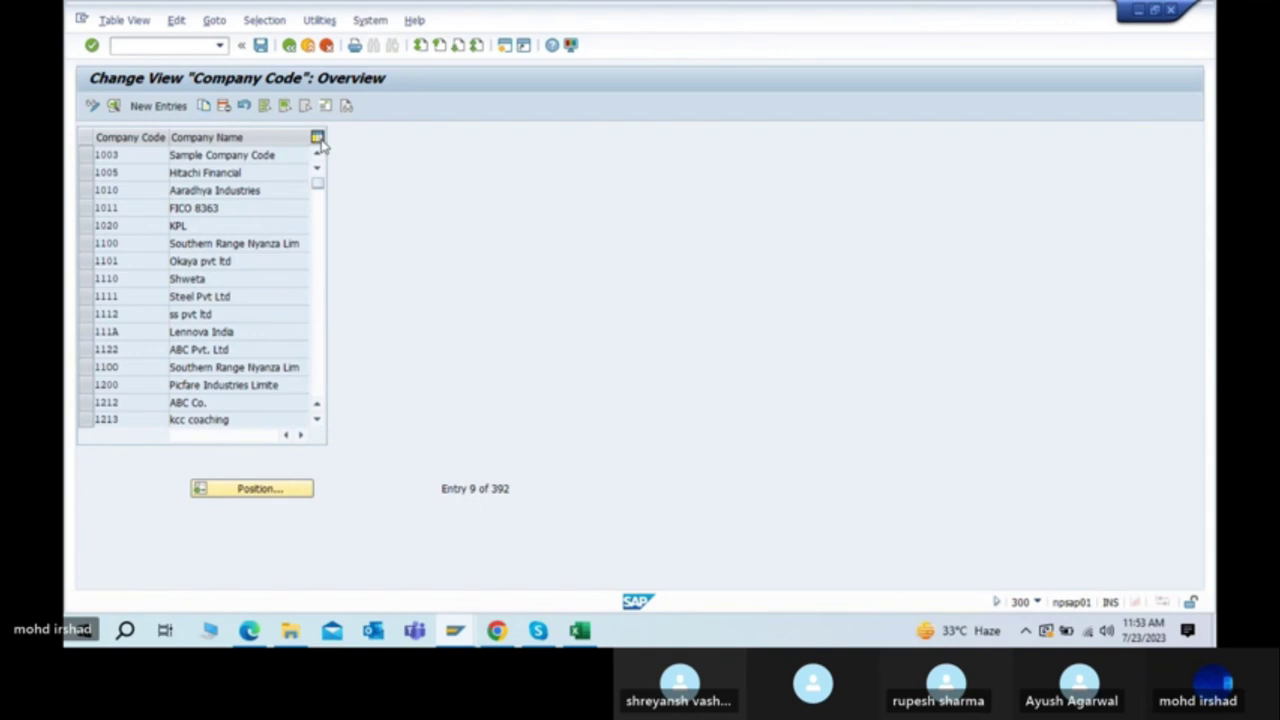
scroll(320, 145, up, 3)
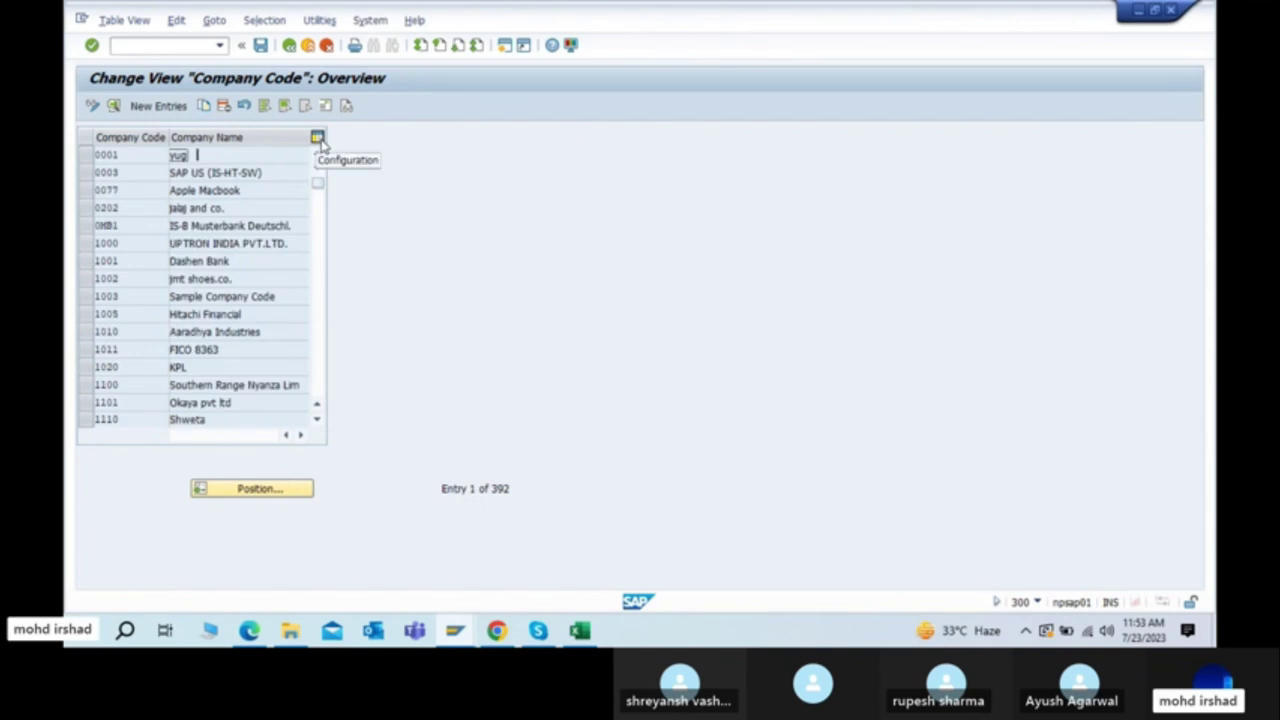
click(152, 108)
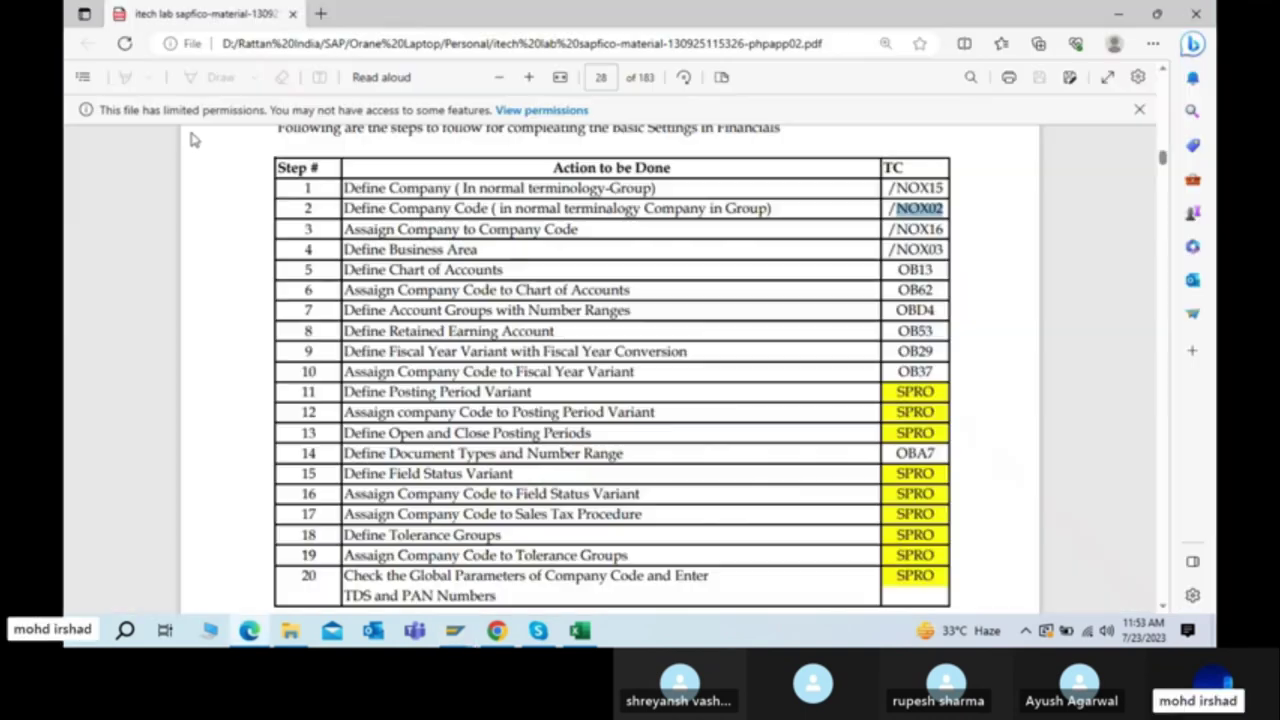
key(alt+Tab)
key(alt+Tab)
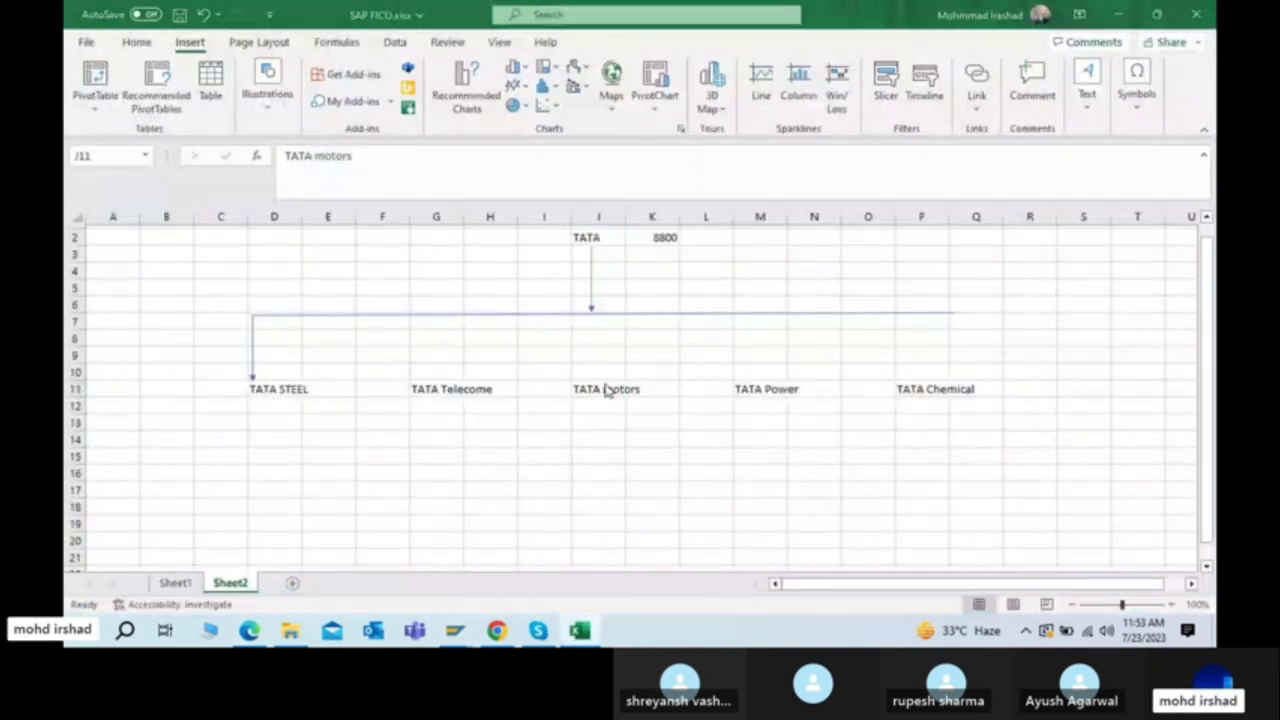
key(alt+Tab)
key(alt+Tab)
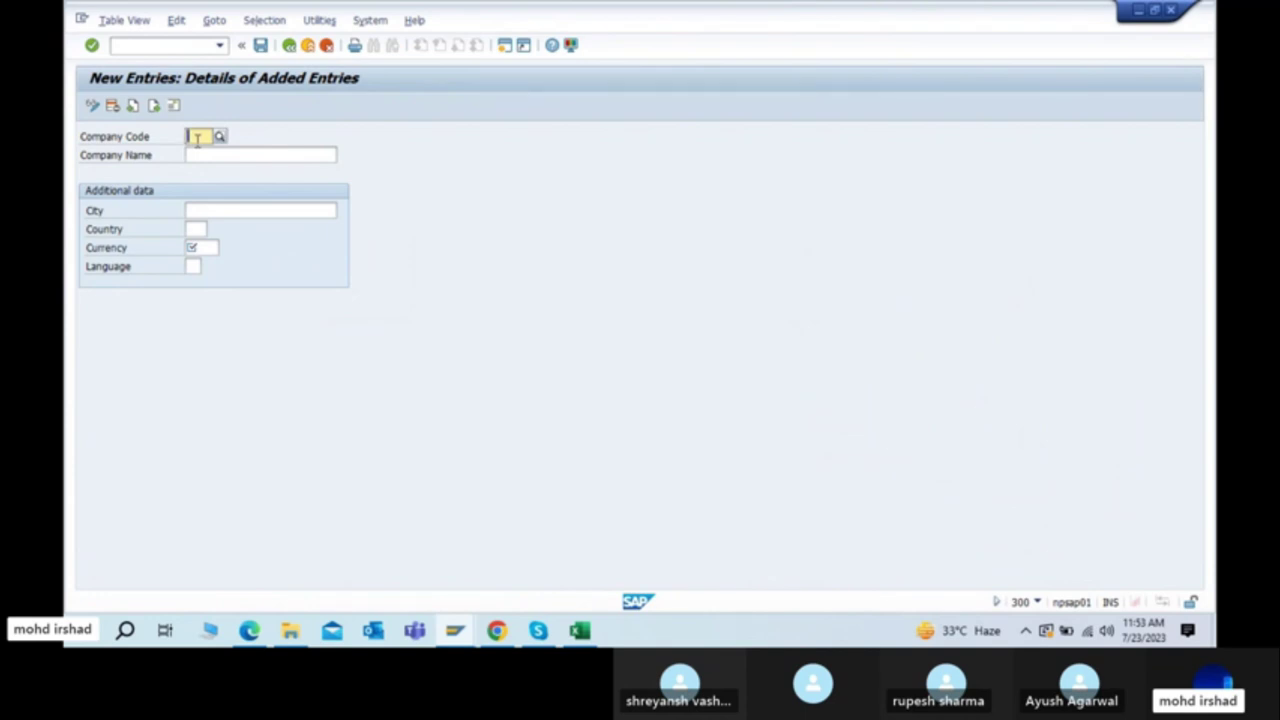
Step: Enter 8800 as the new code, then cancel and confirm discarding the unsaved entry
text(88)
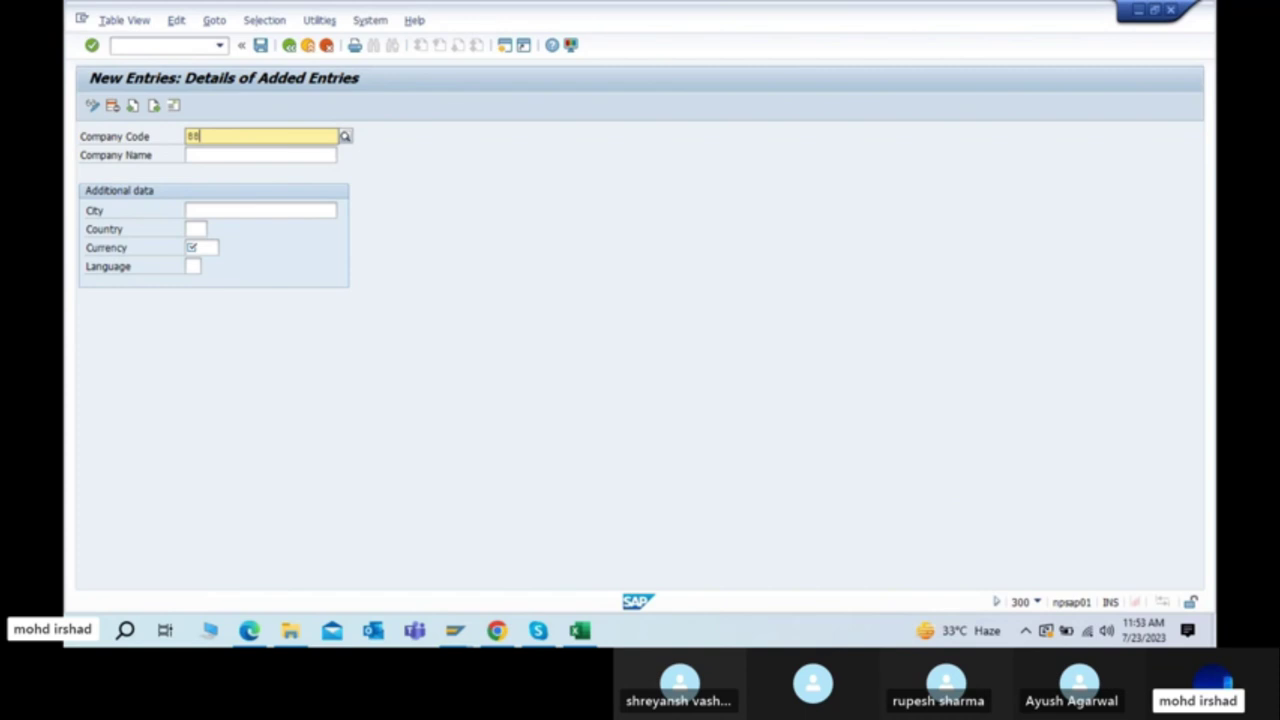
text(00)
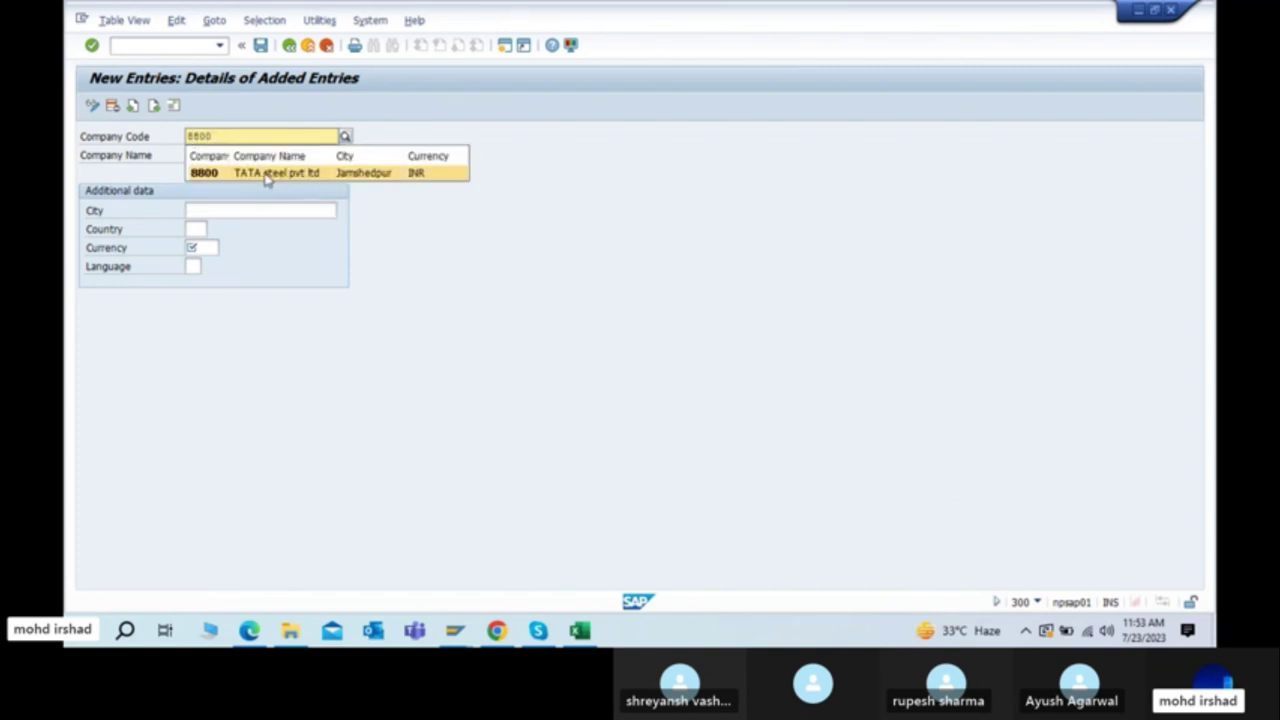
click(308, 46)
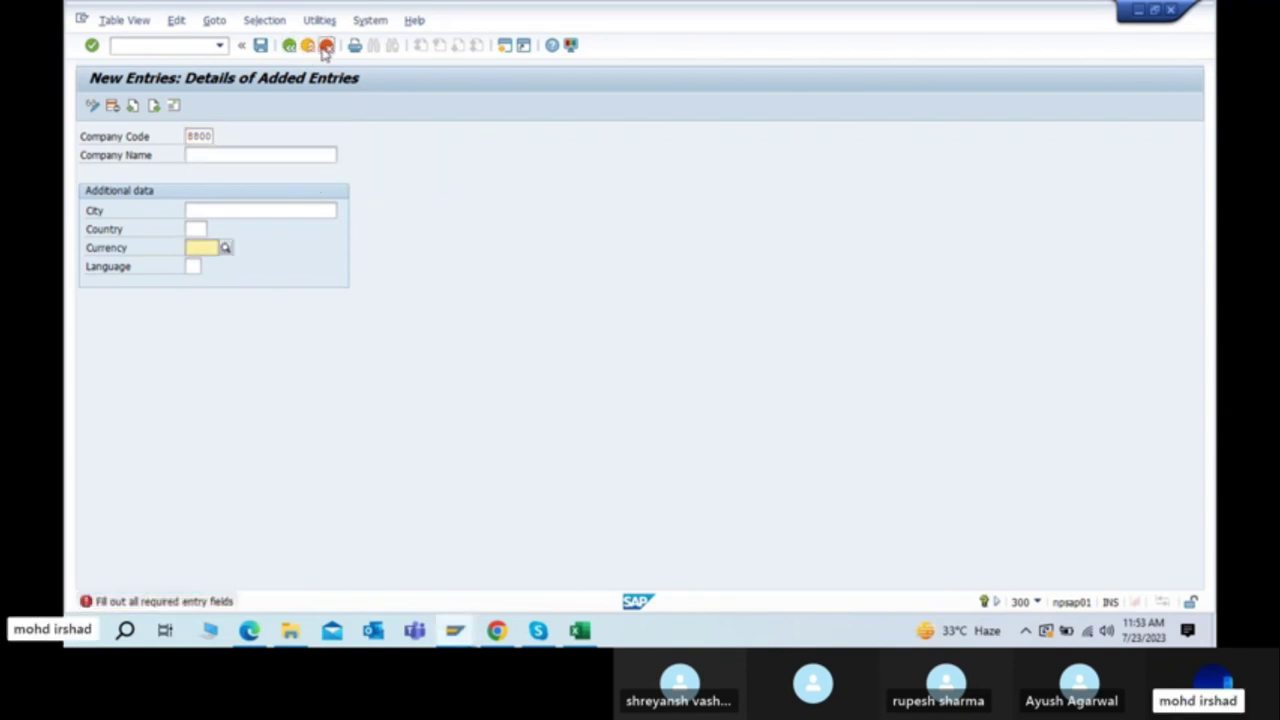
click(326, 46)
click(290, 311)
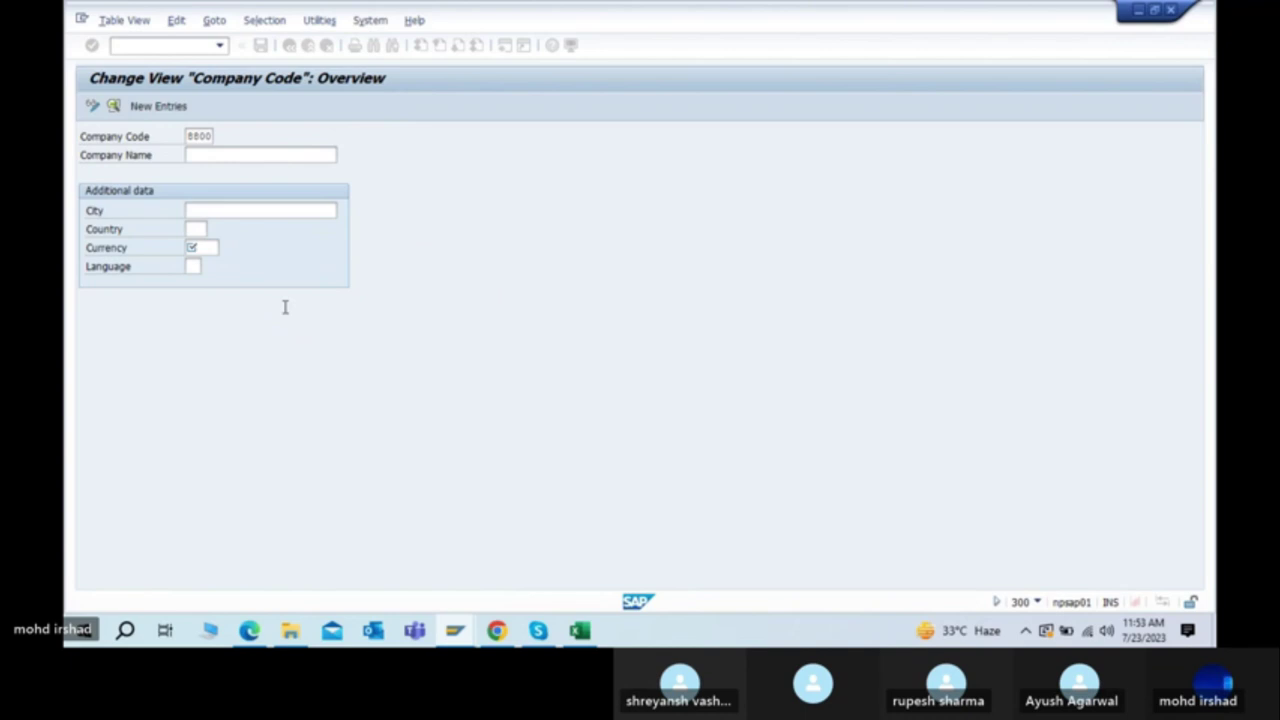
Step: Position the list on 8800, open TATA steel pvt ltd's details, and go back
click(252, 488)
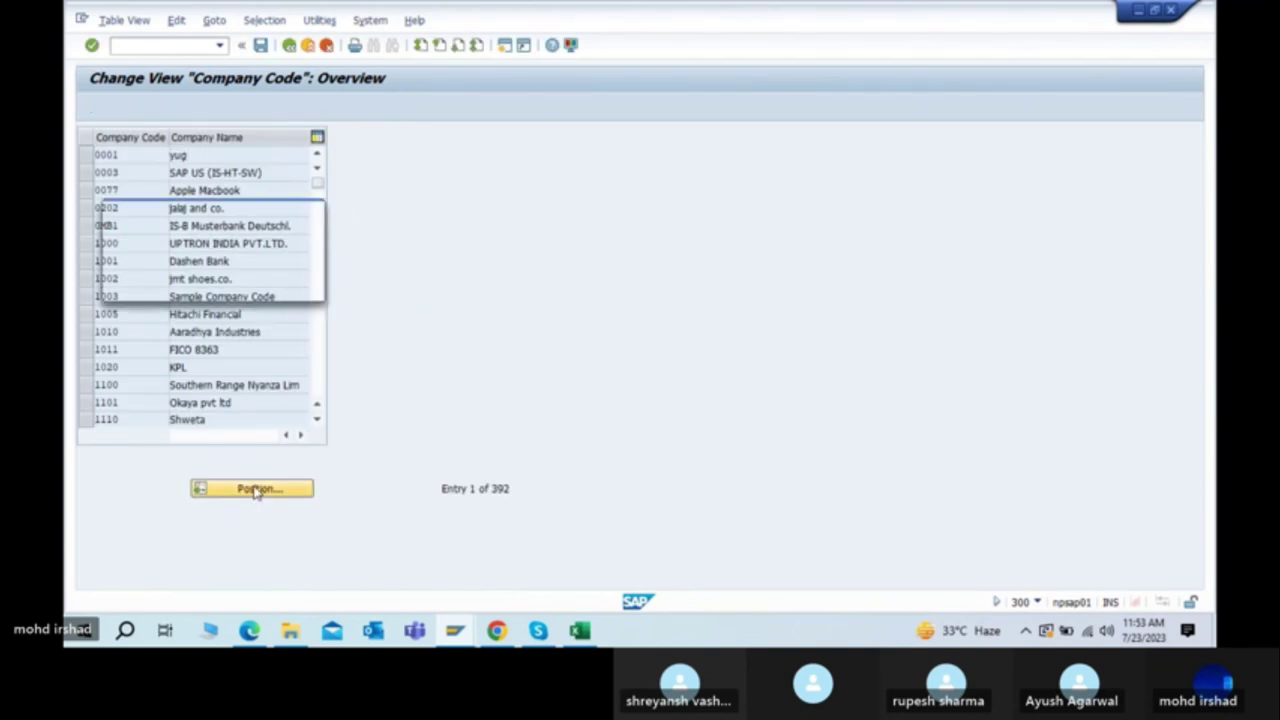
text(8800)
key(Return)
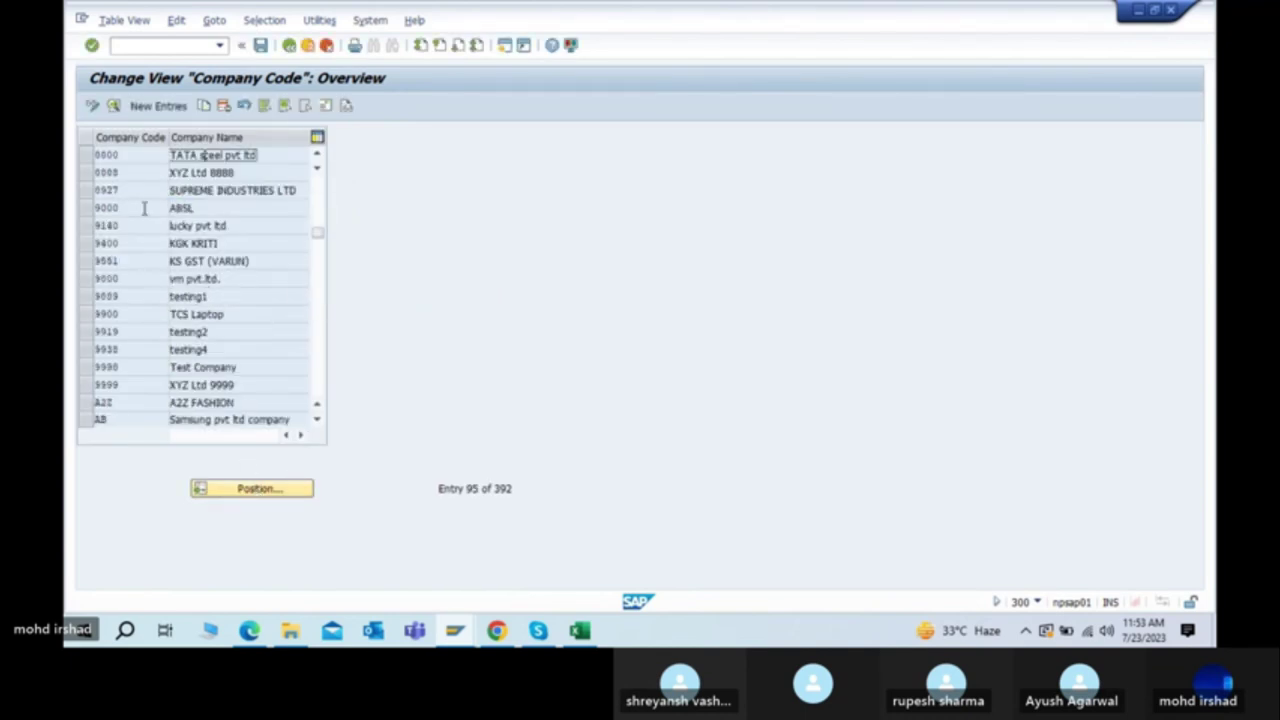
double_click(261, 155)
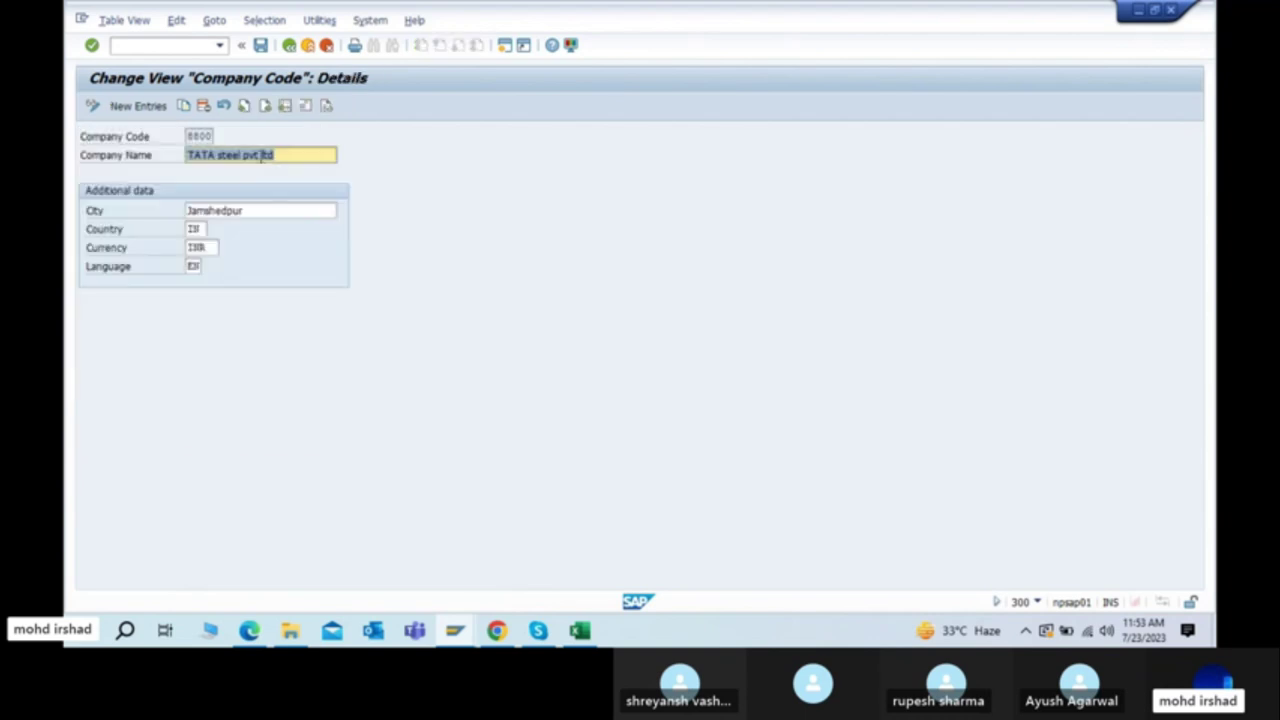
click(289, 50)
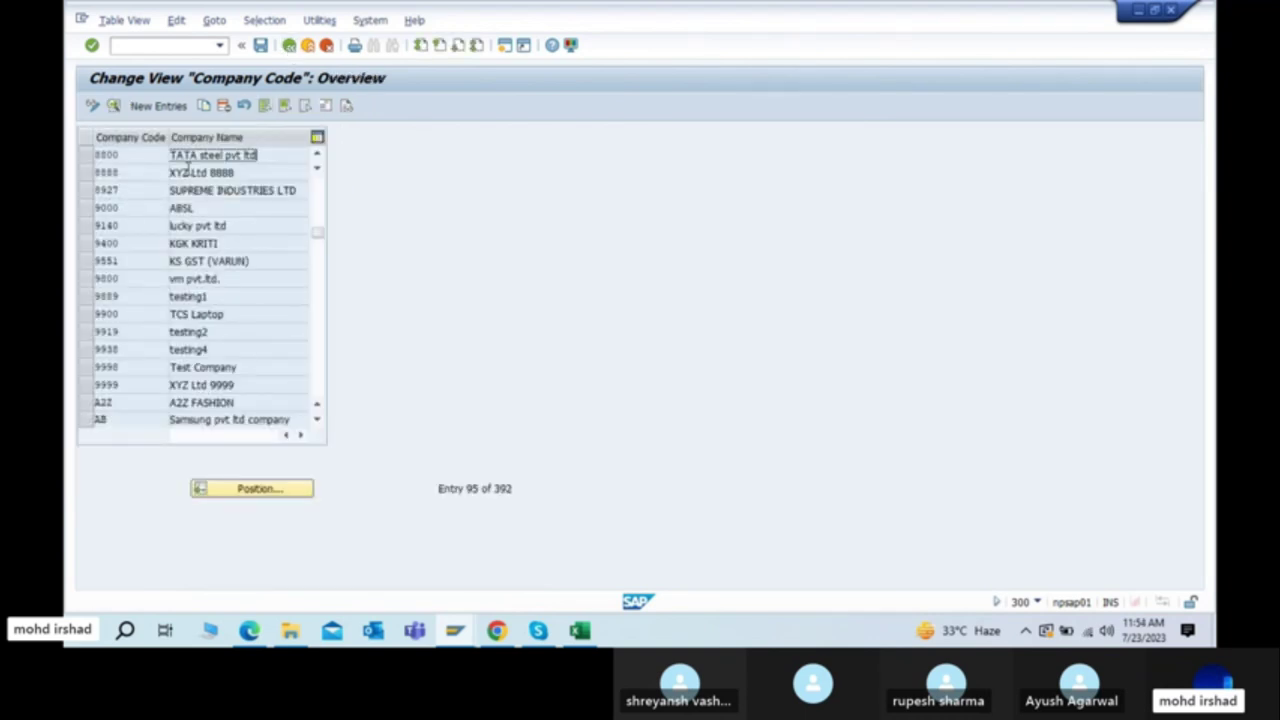
Step: Start a new entry with company code 8801 named 'TATA Motors Pvt ltd'
click(158, 106)
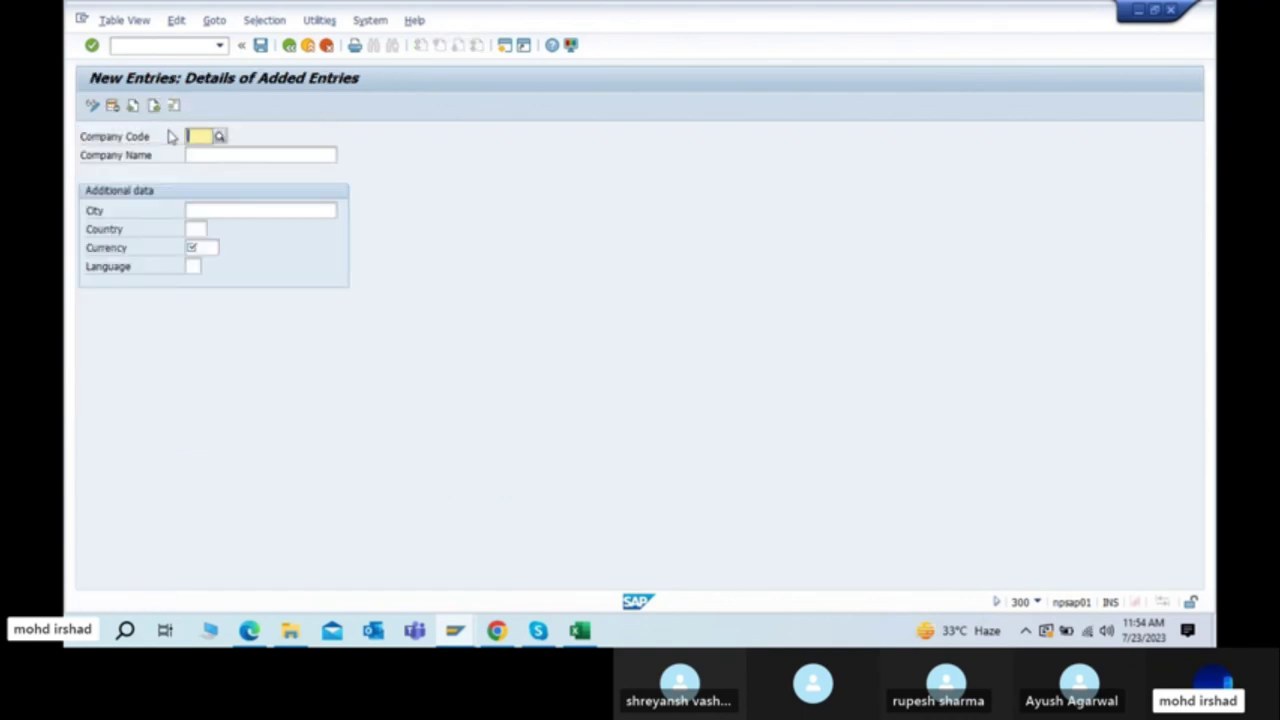
text(8801)
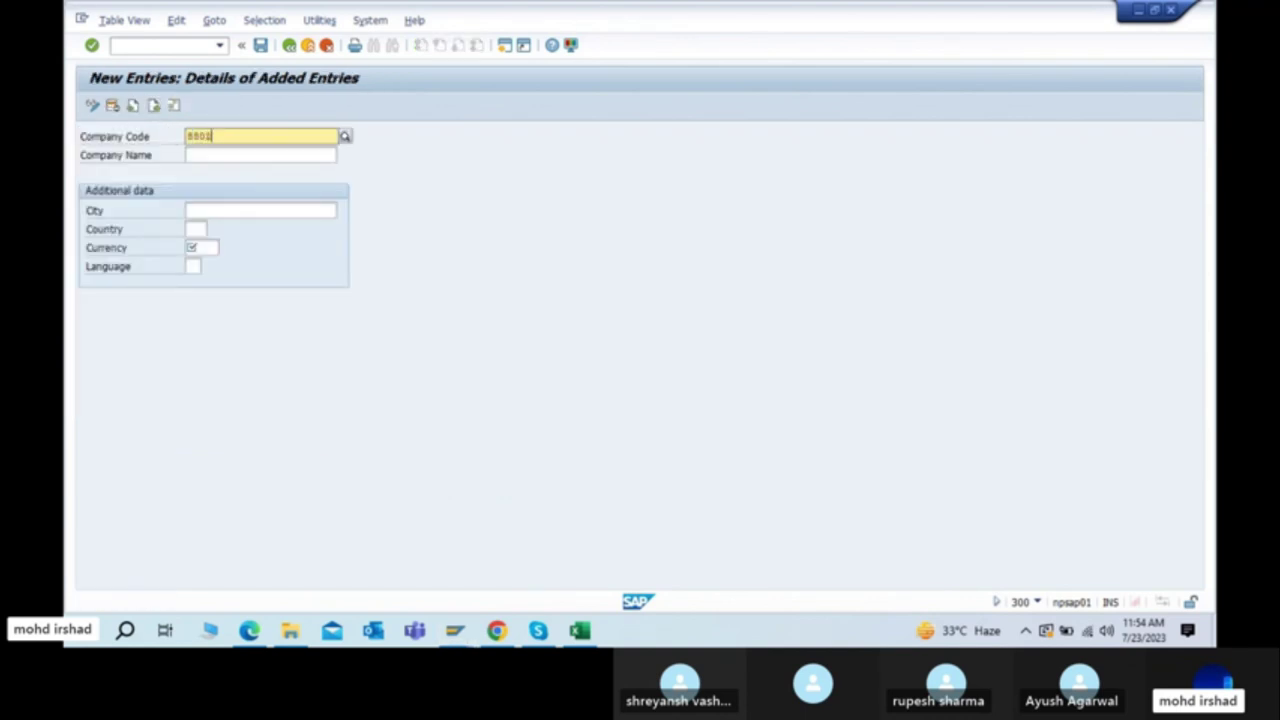
key(Tab)
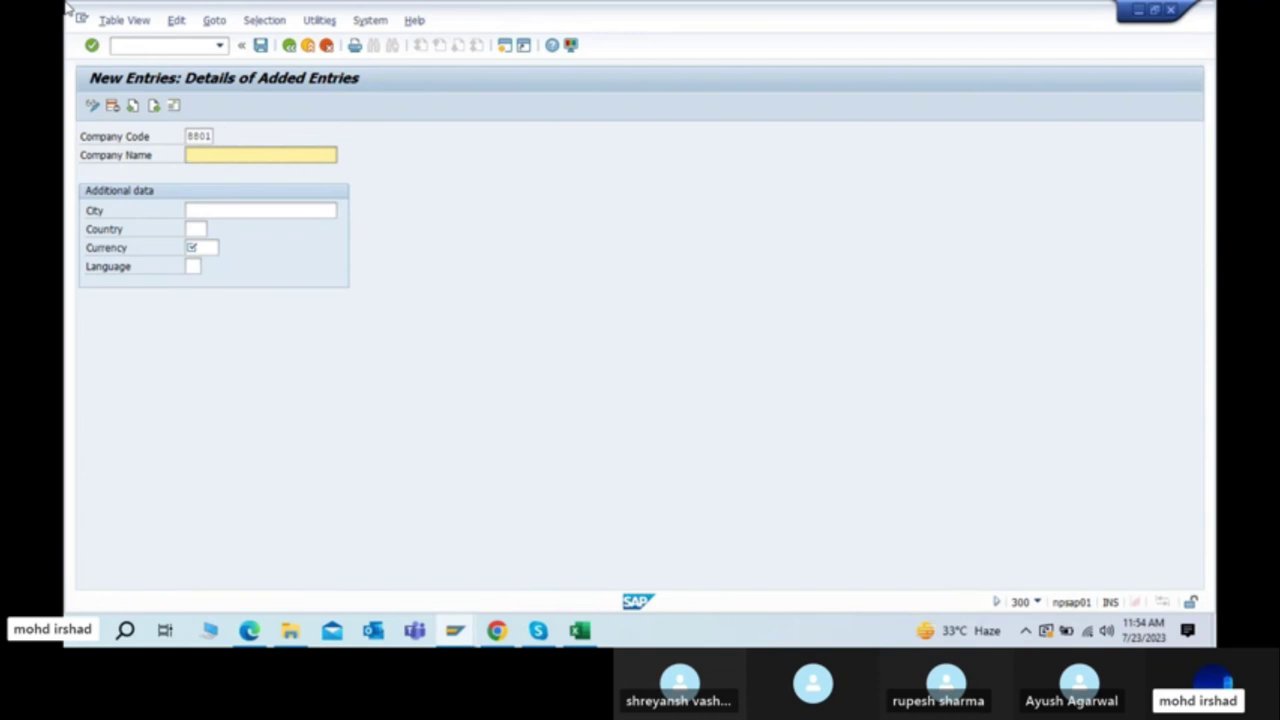
text(TATA c)
key(BackSpace)
text(M)
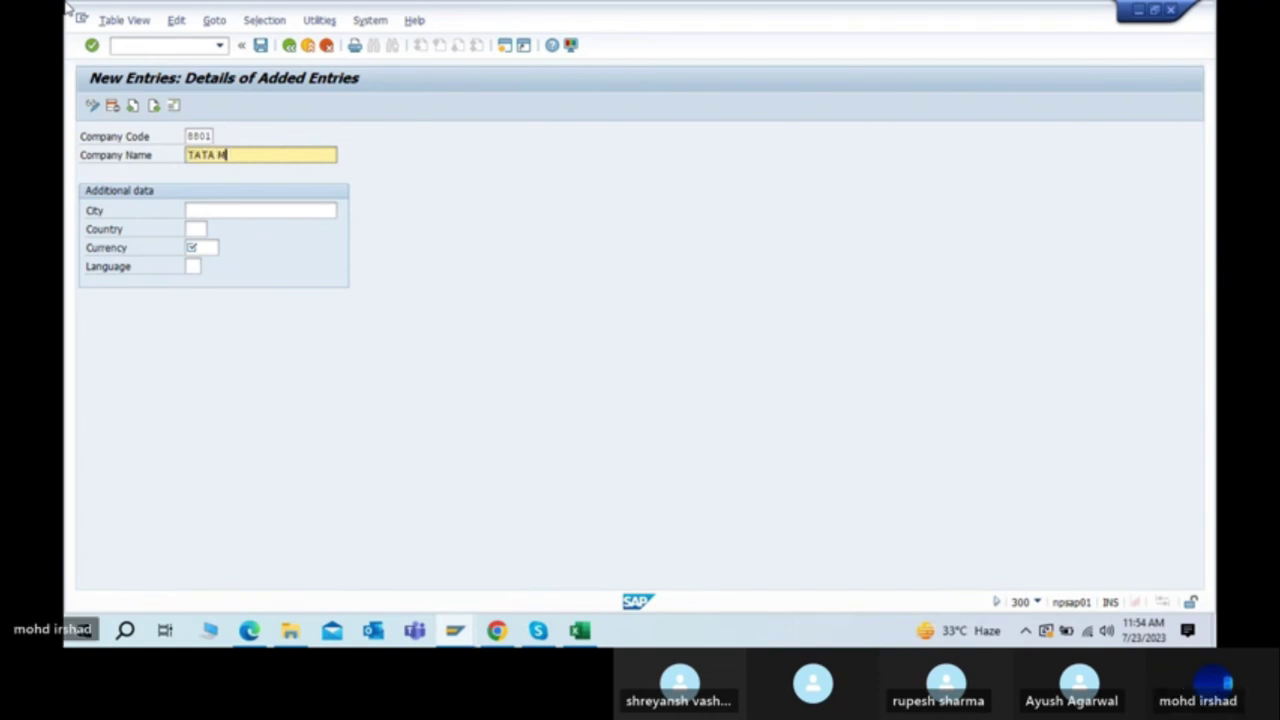
text(otors Pvt ltd)
Step: Fill in city Banglore, country IN, currency INR and language EN, then save
click(225, 211)
text(Banglore)
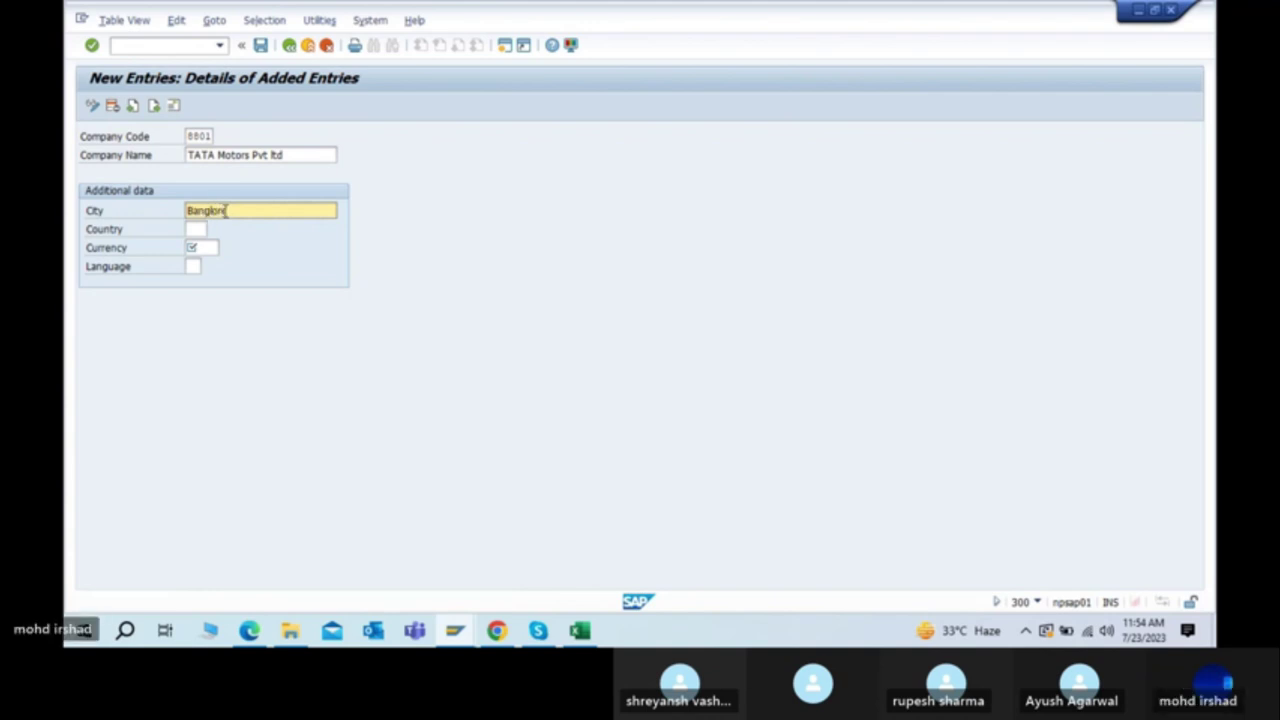
key(Tab)
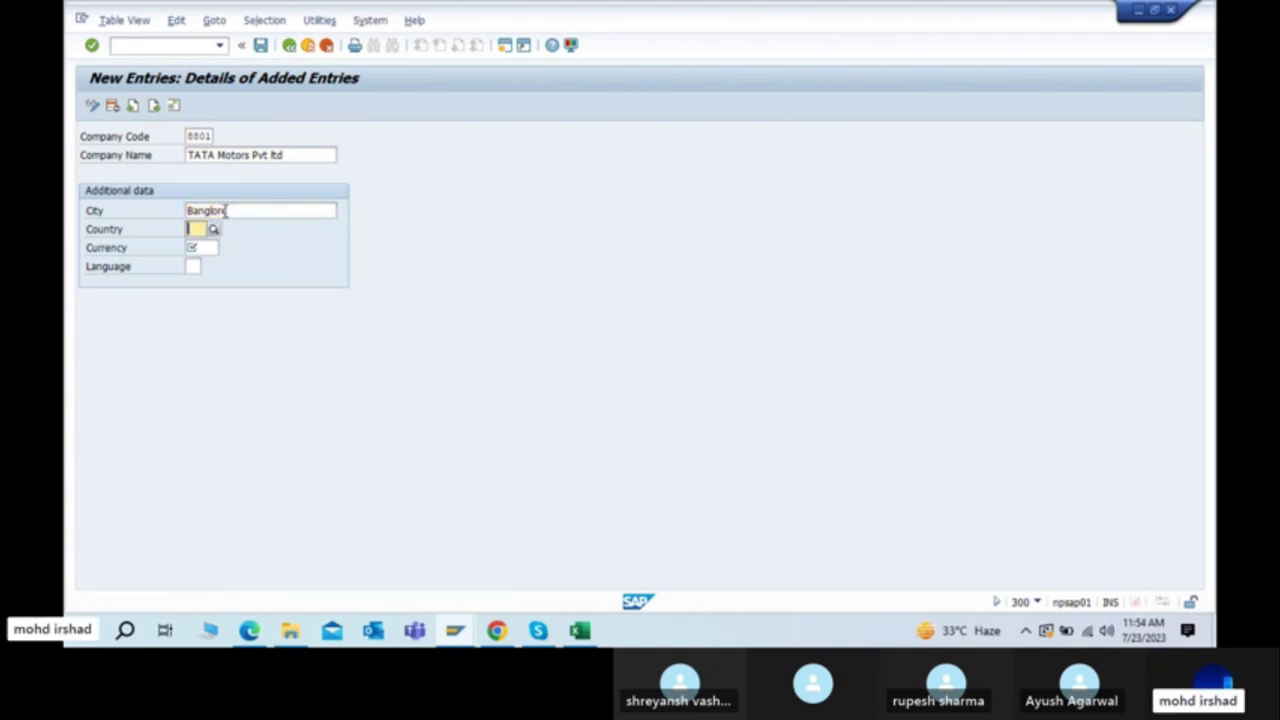
text(In)
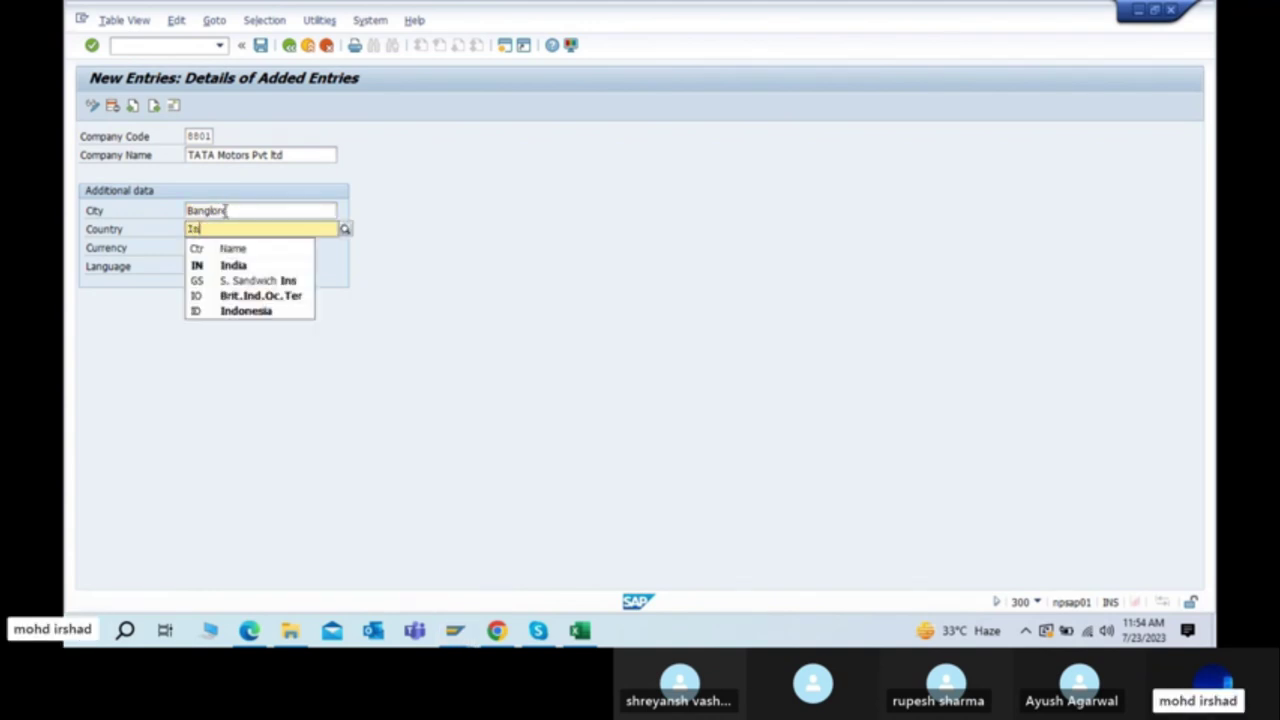
key(Tab)
click(265, 208)
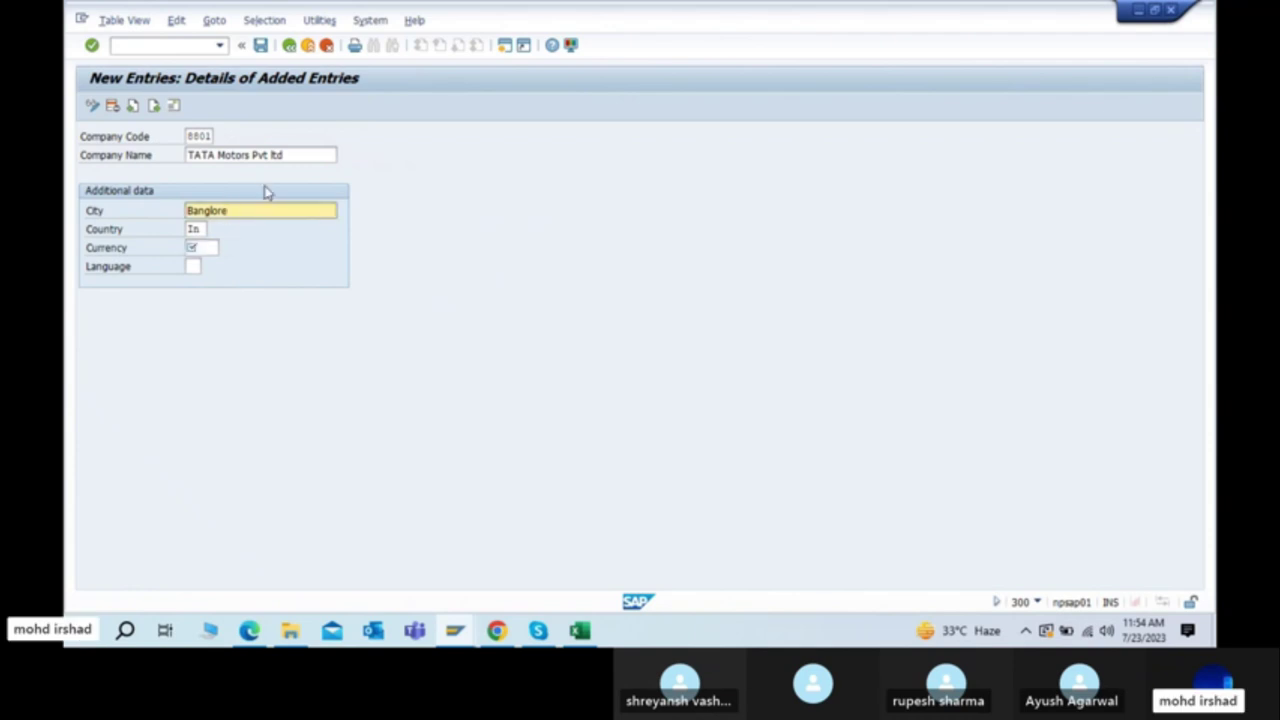
click(211, 250)
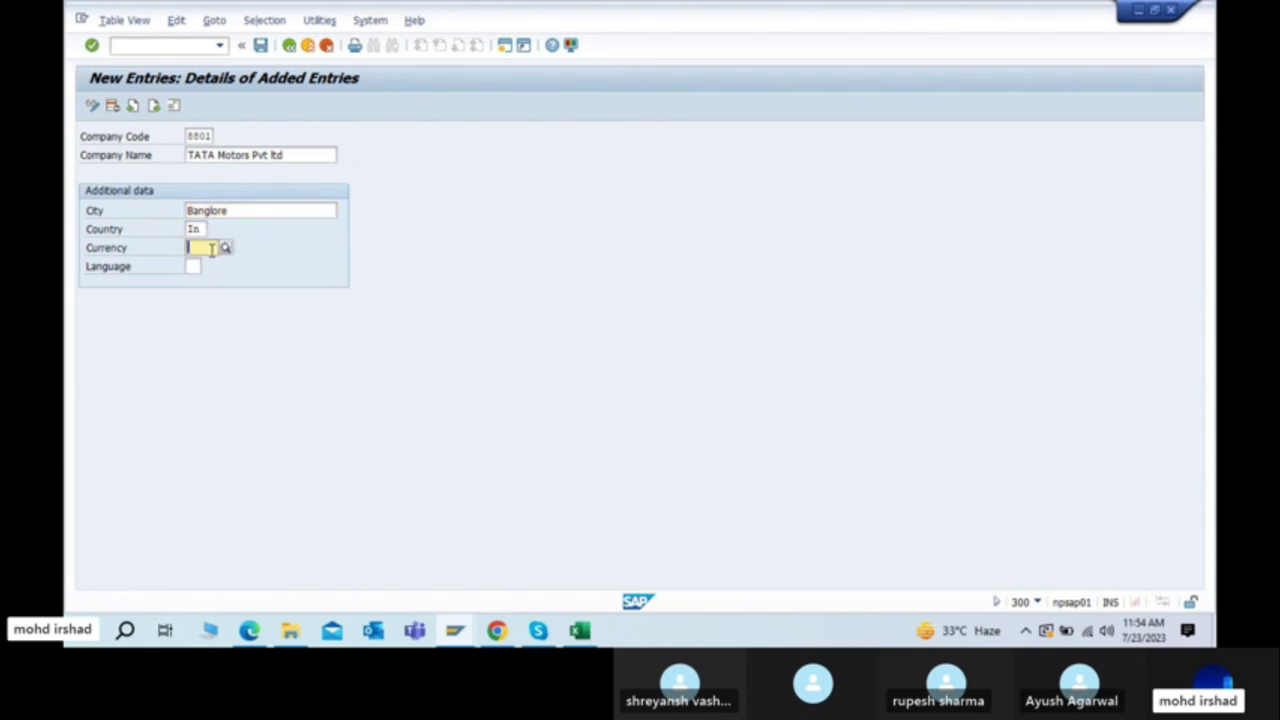
text(INR)
key(Tab)
text(EN)
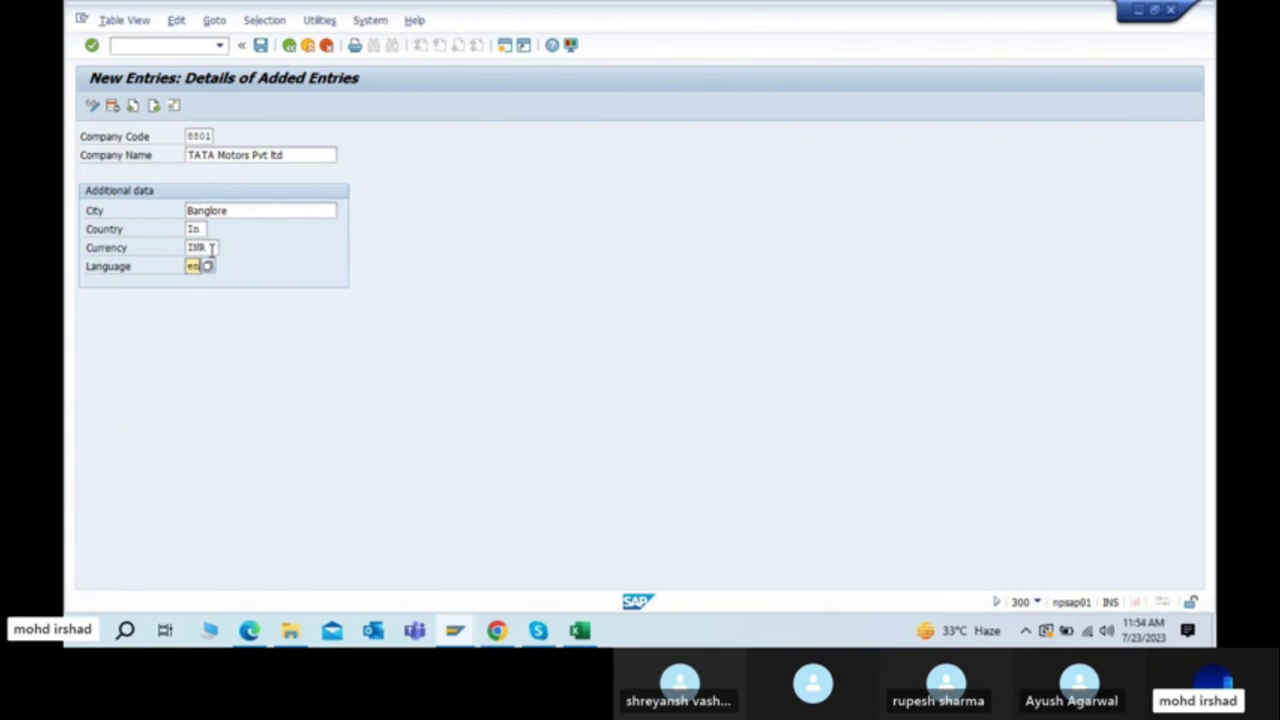
key(Return)
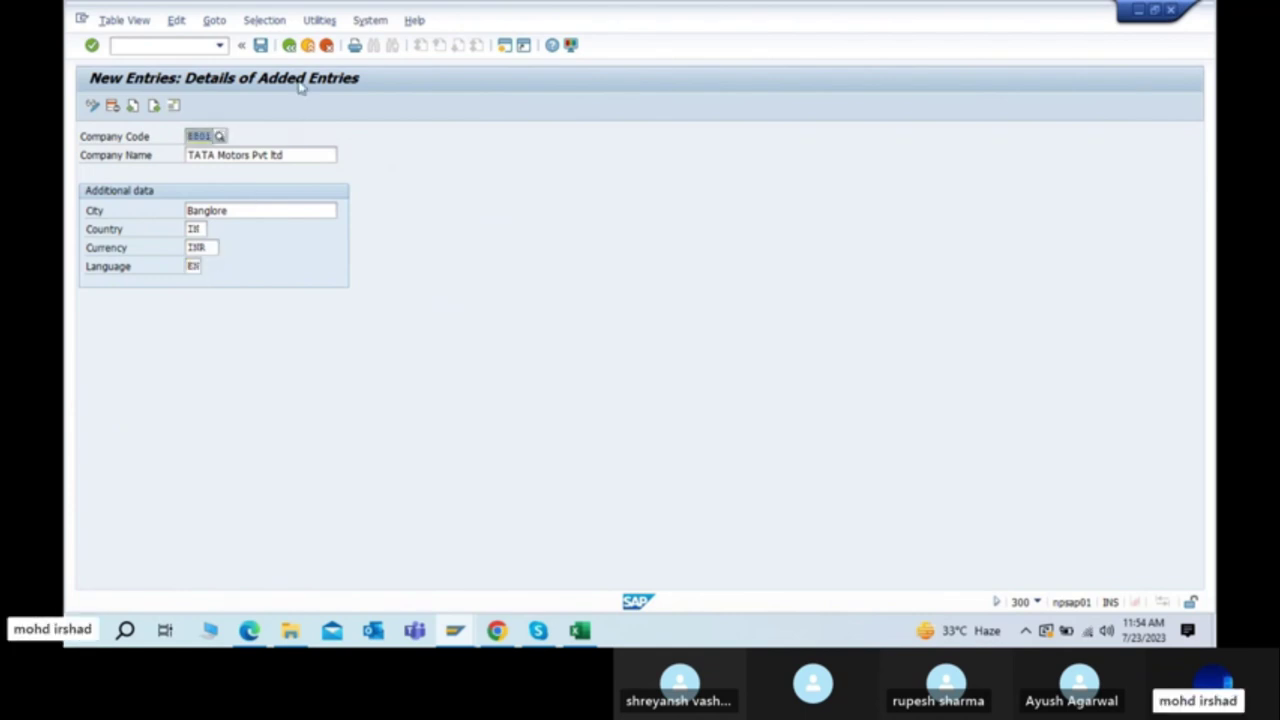
click(260, 45)
Step: Move the Edit Address dialog aside and browse the title options without choosing one
drag(375, 97, 635, 63)
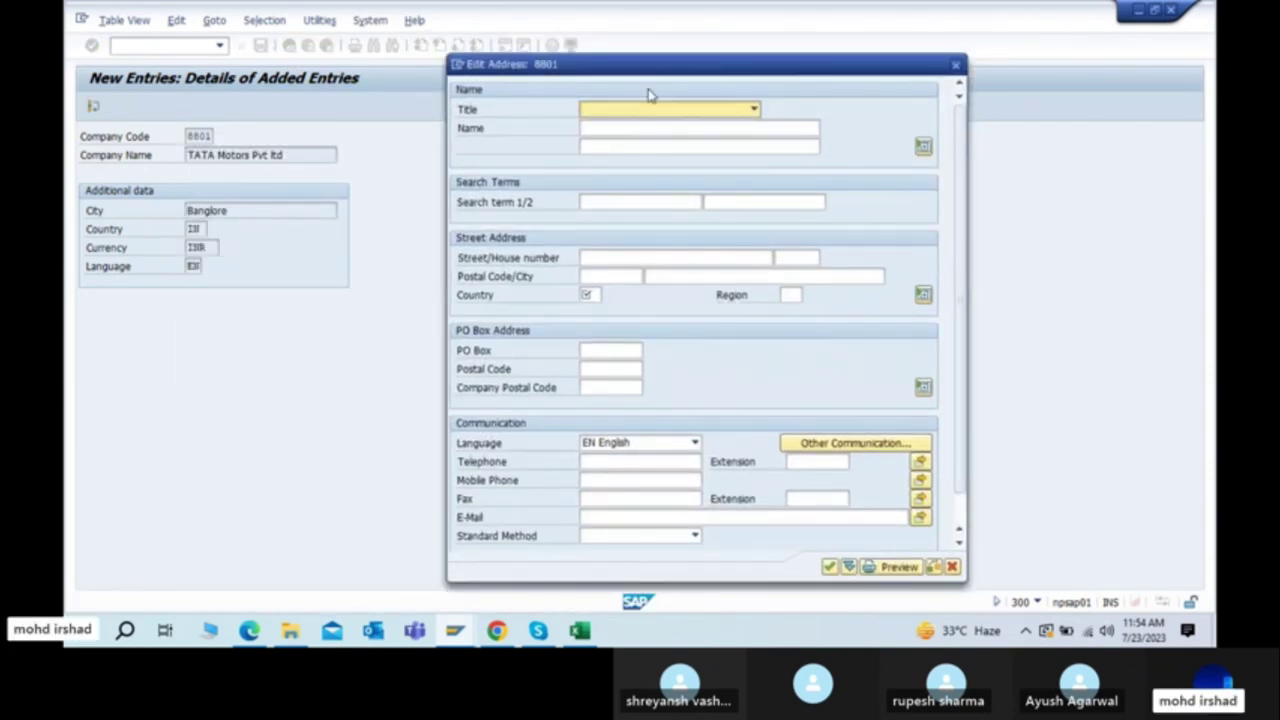
click(592, 256)
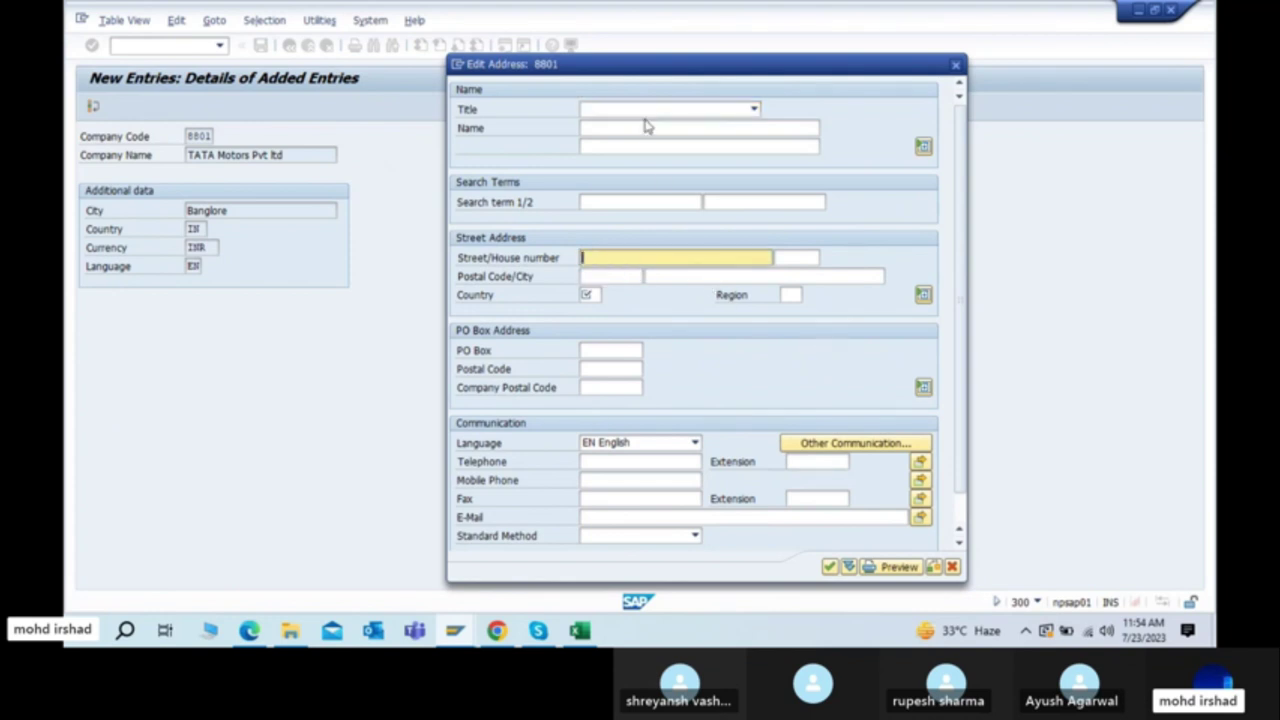
click(754, 110)
click(754, 112)
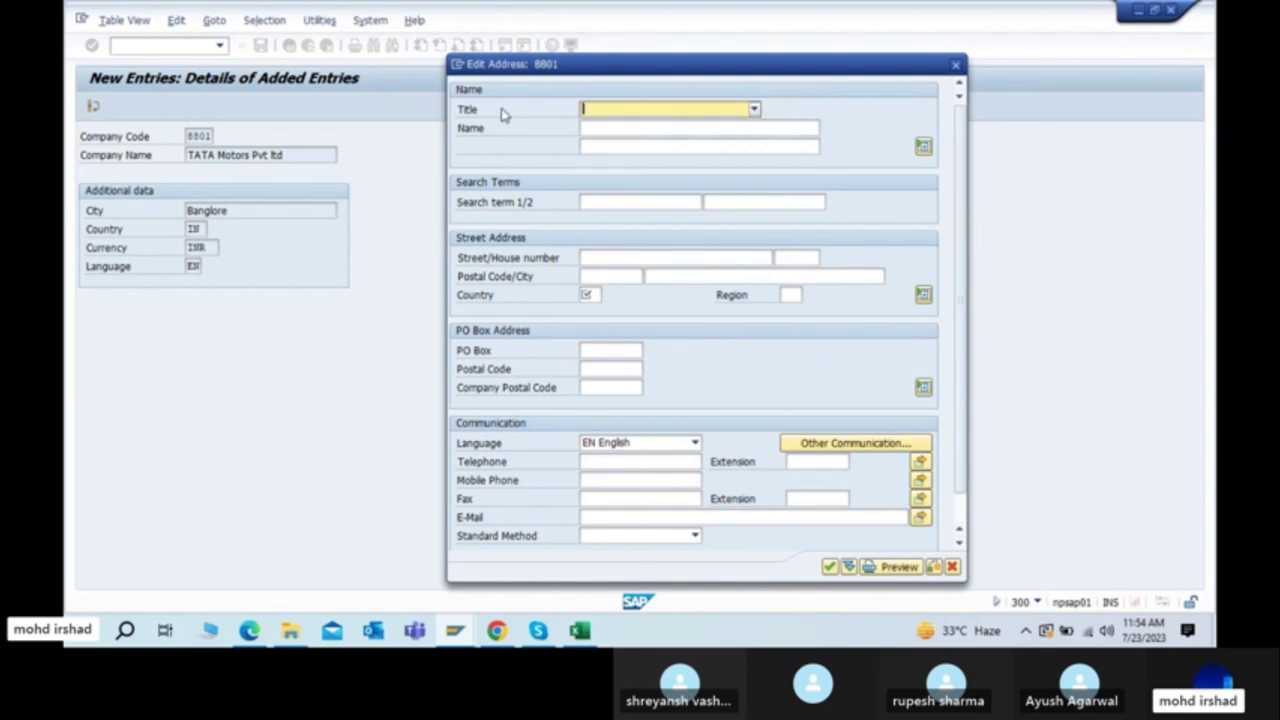
click(754, 112)
click(754, 112)
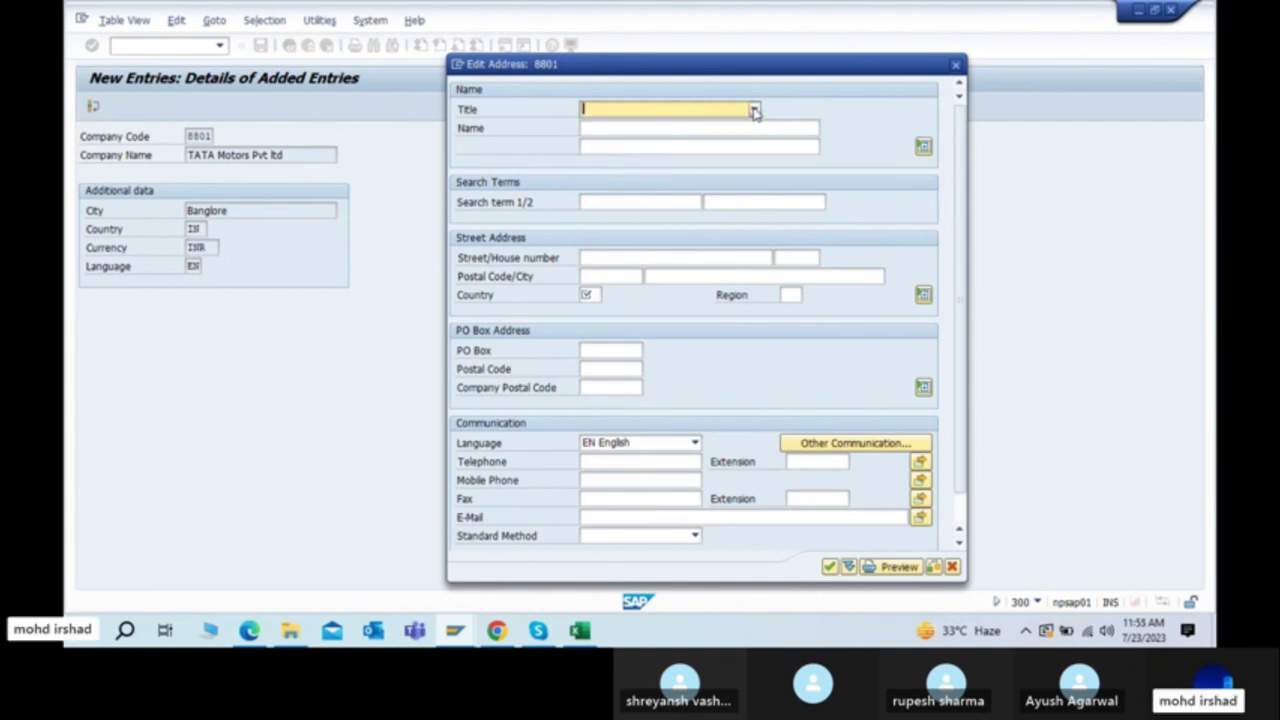
Step: Look through the name, search term, street, country, PO box and postal code fields
click(596, 130)
click(771, 148)
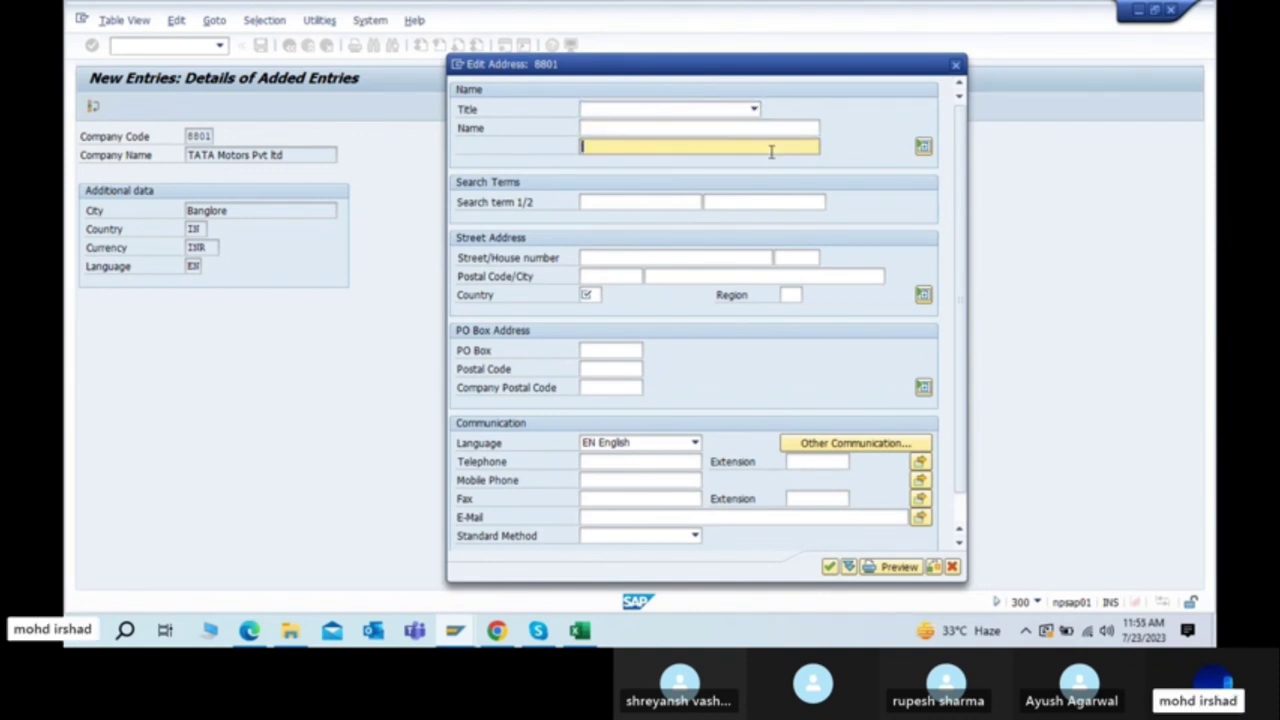
click(615, 201)
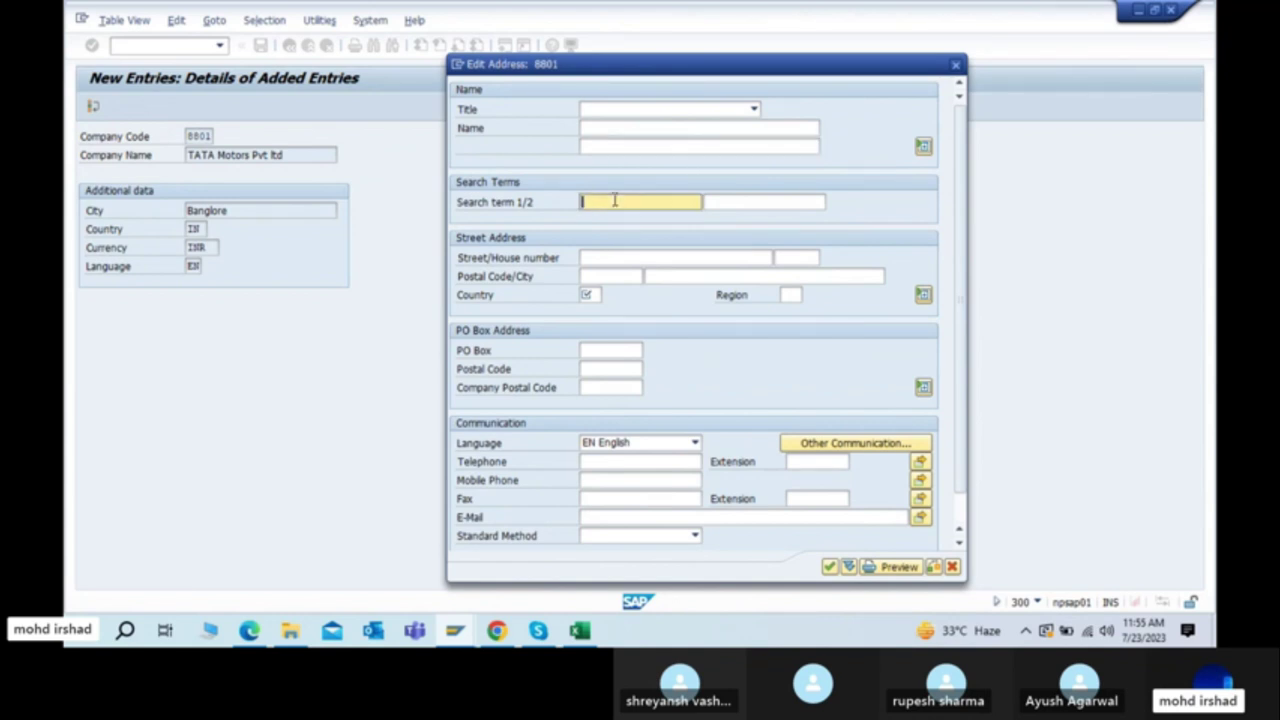
click(588, 295)
click(610, 258)
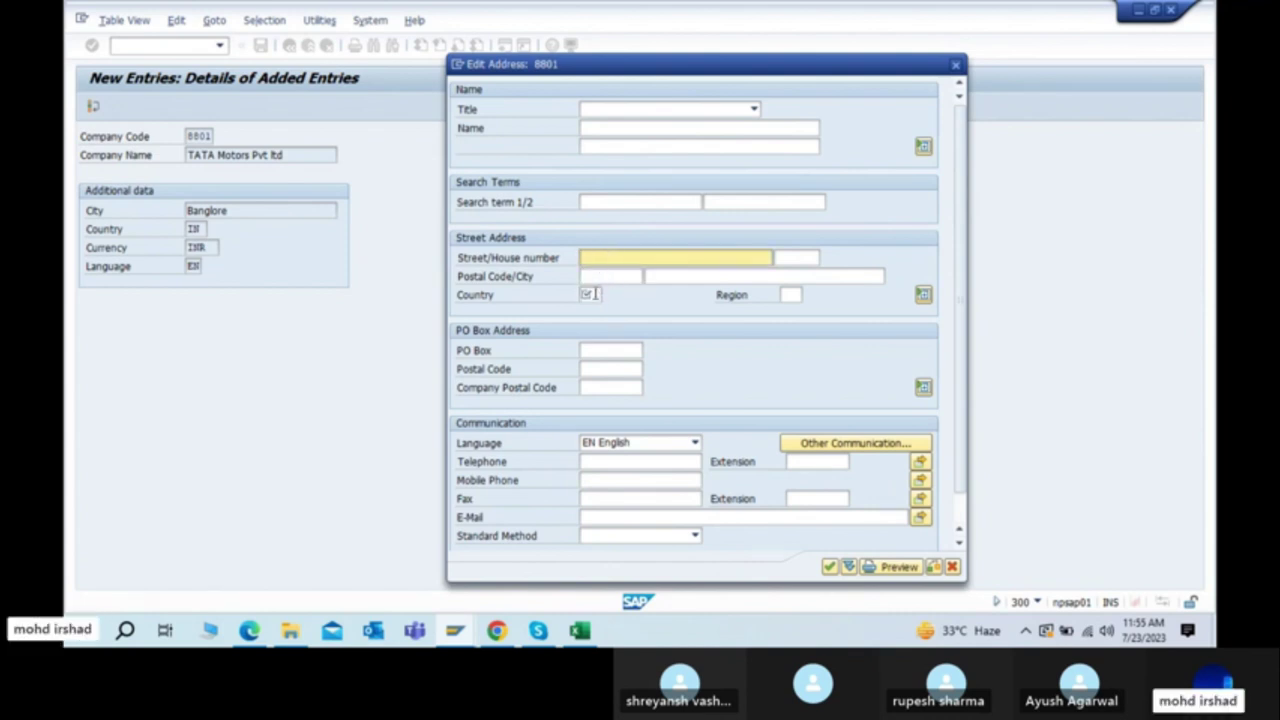
click(593, 294)
click(606, 260)
click(606, 350)
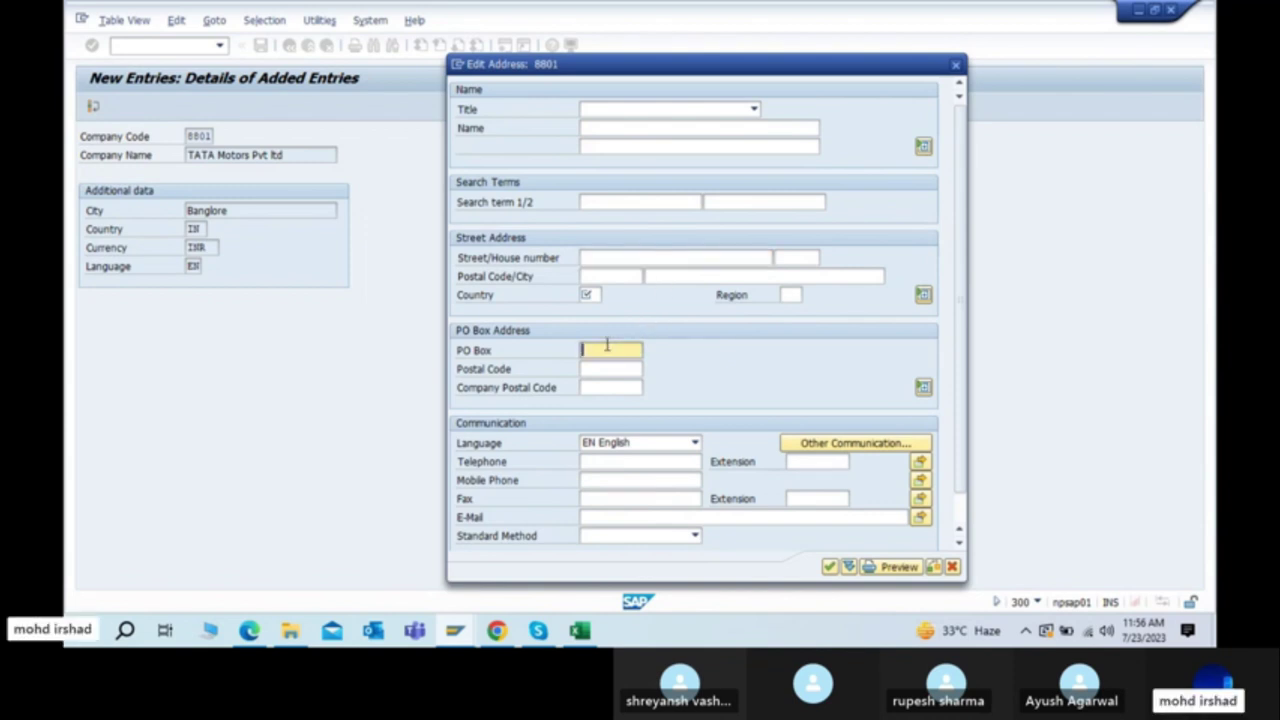
click(606, 369)
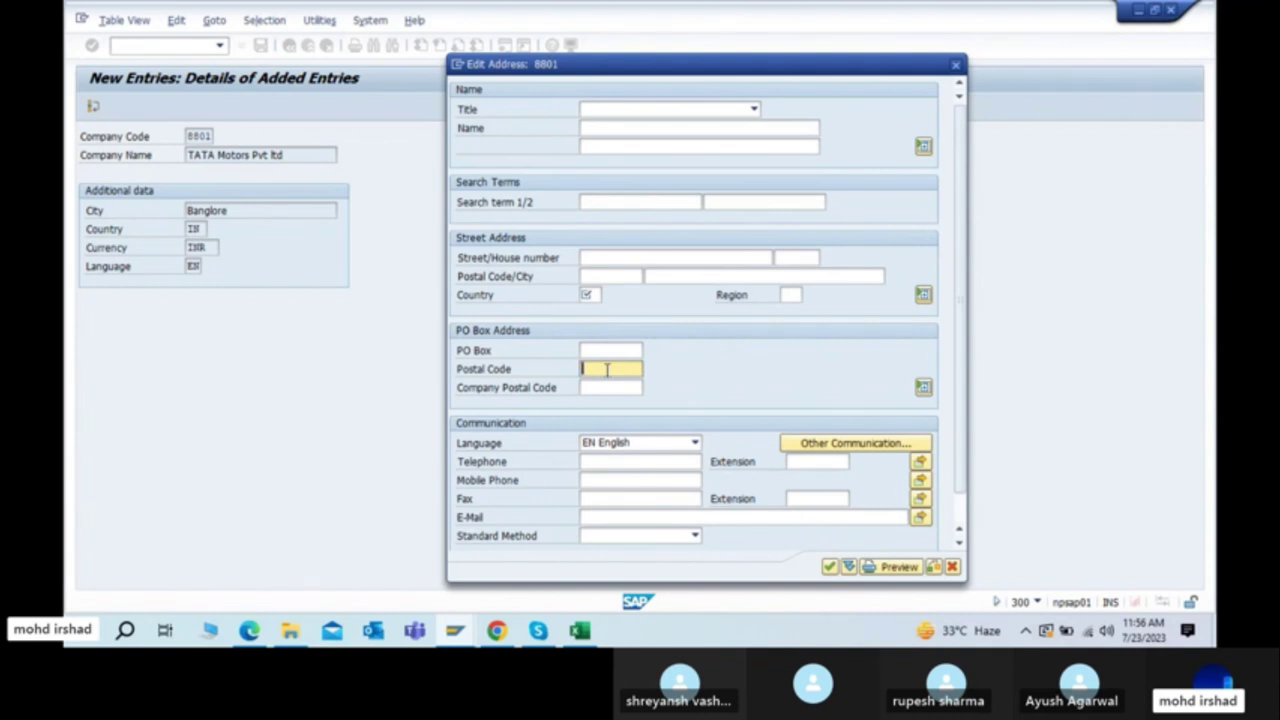
click(615, 387)
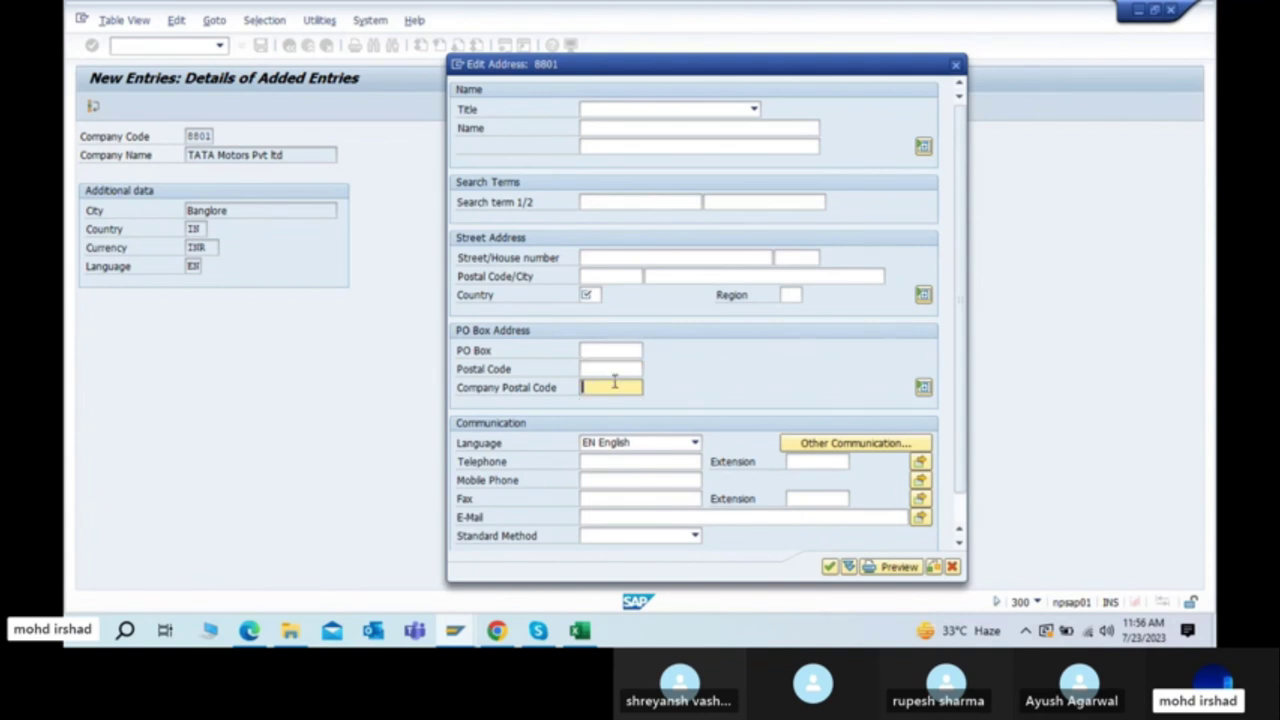
click(591, 296)
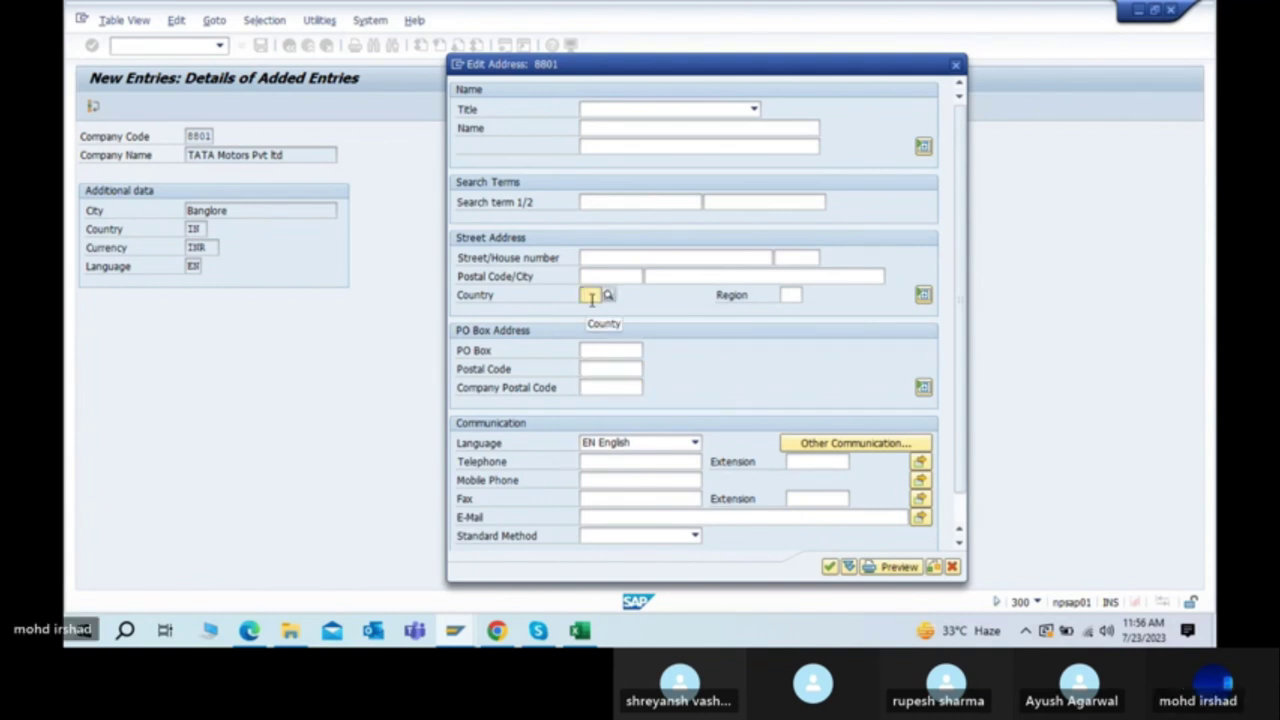
click(610, 369)
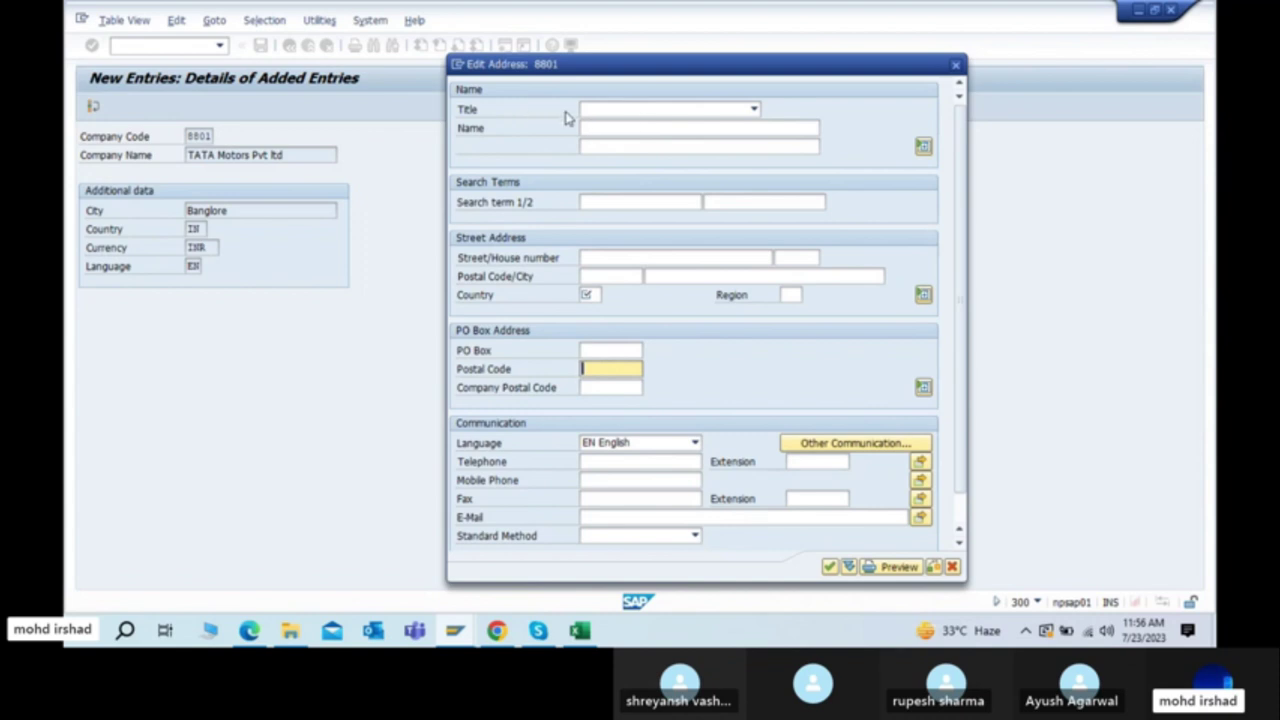
Step: Set the address title to Company and the name to 'TATA Motors pvt ltd'
click(625, 112)
click(601, 126)
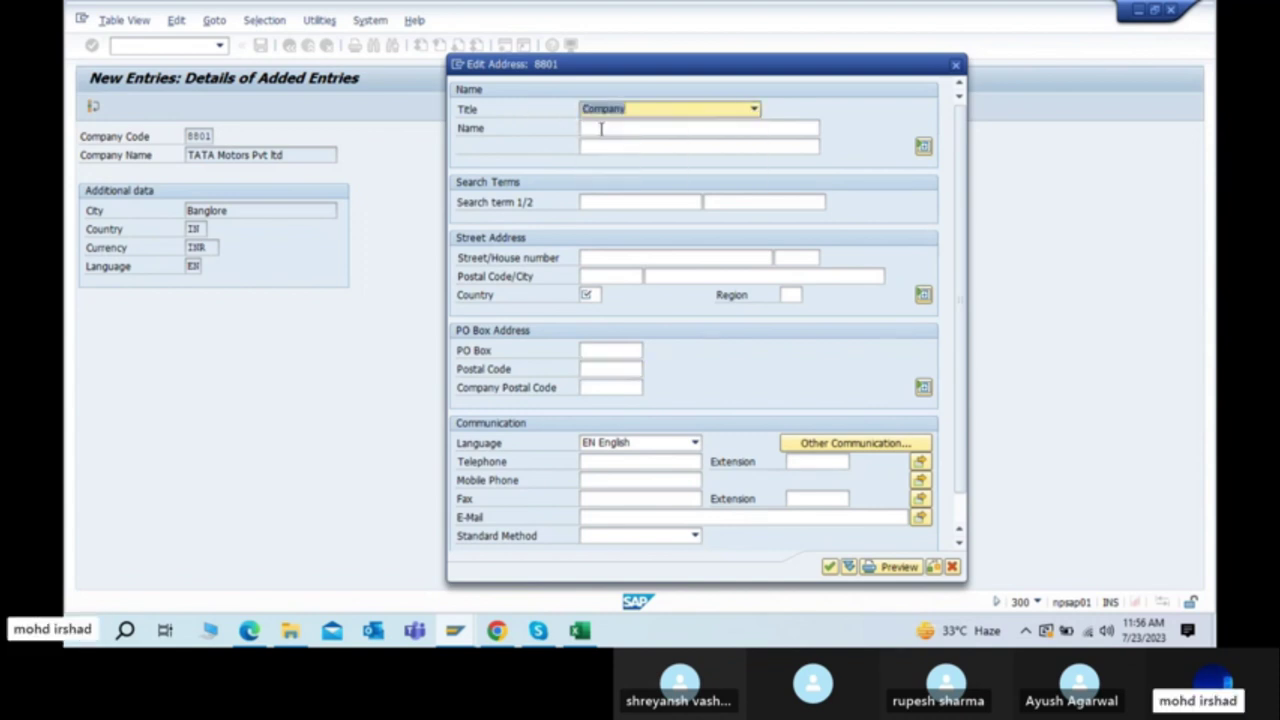
click(599, 128)
text(TATA)
key(BackSpace)
key(BackSpace)
key(BackSpace)
key(BackSpace)
text(TATA)
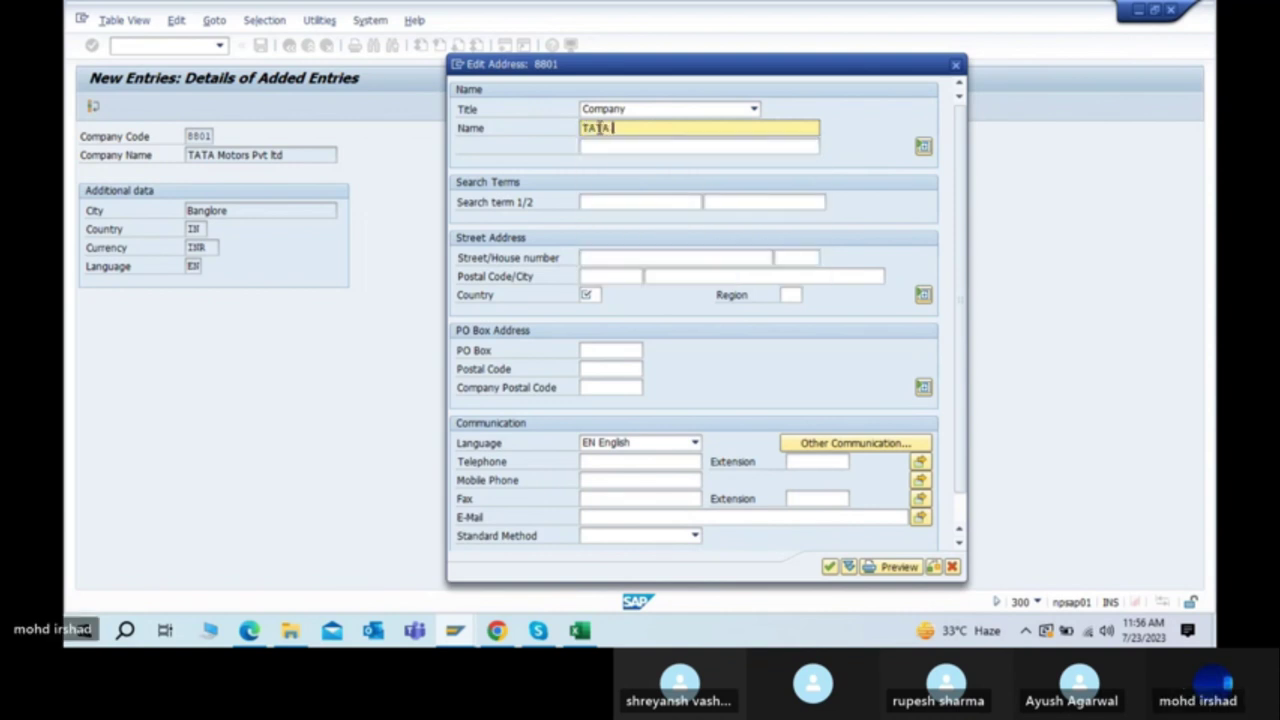
text( Motors pvt ltd)
Step: Enter TCS as Search term 1 and confirm the address
click(646, 147)
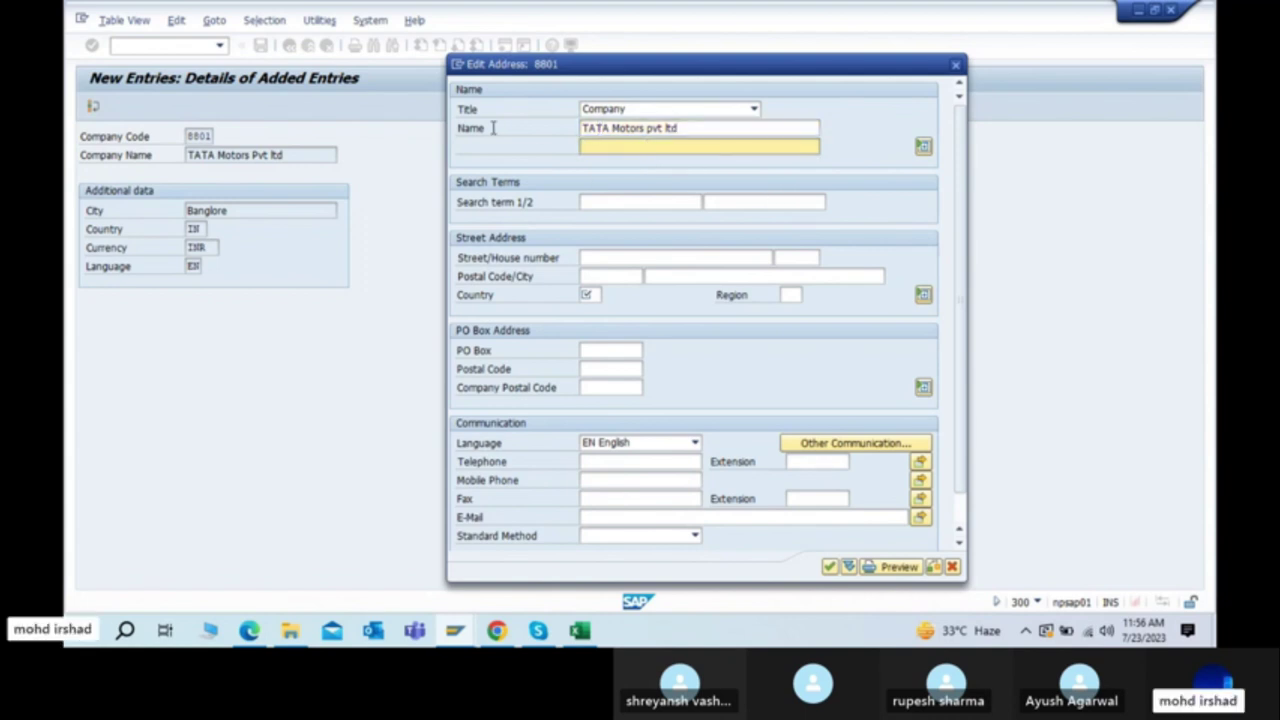
text(TCS)
key(BackSpace)
key(BackSpace)
key(BackSpace)
click(628, 203)
text(TCS)
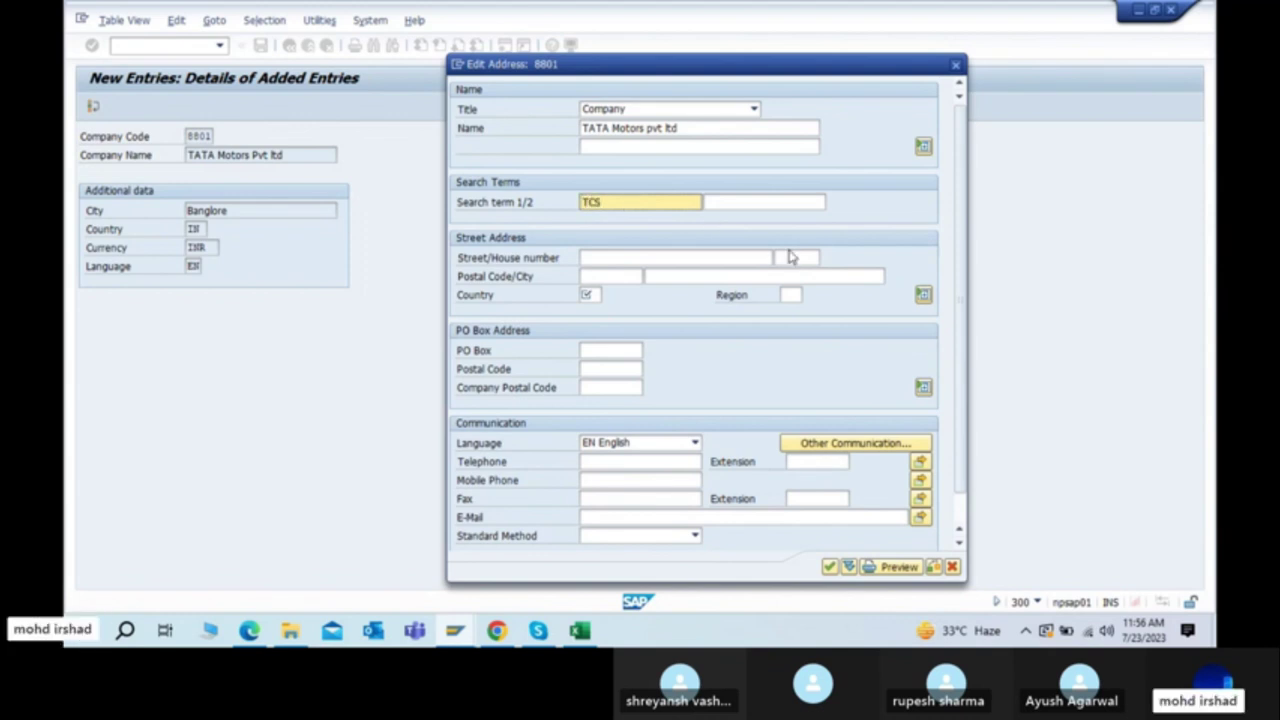
click(576, 263)
click(611, 260)
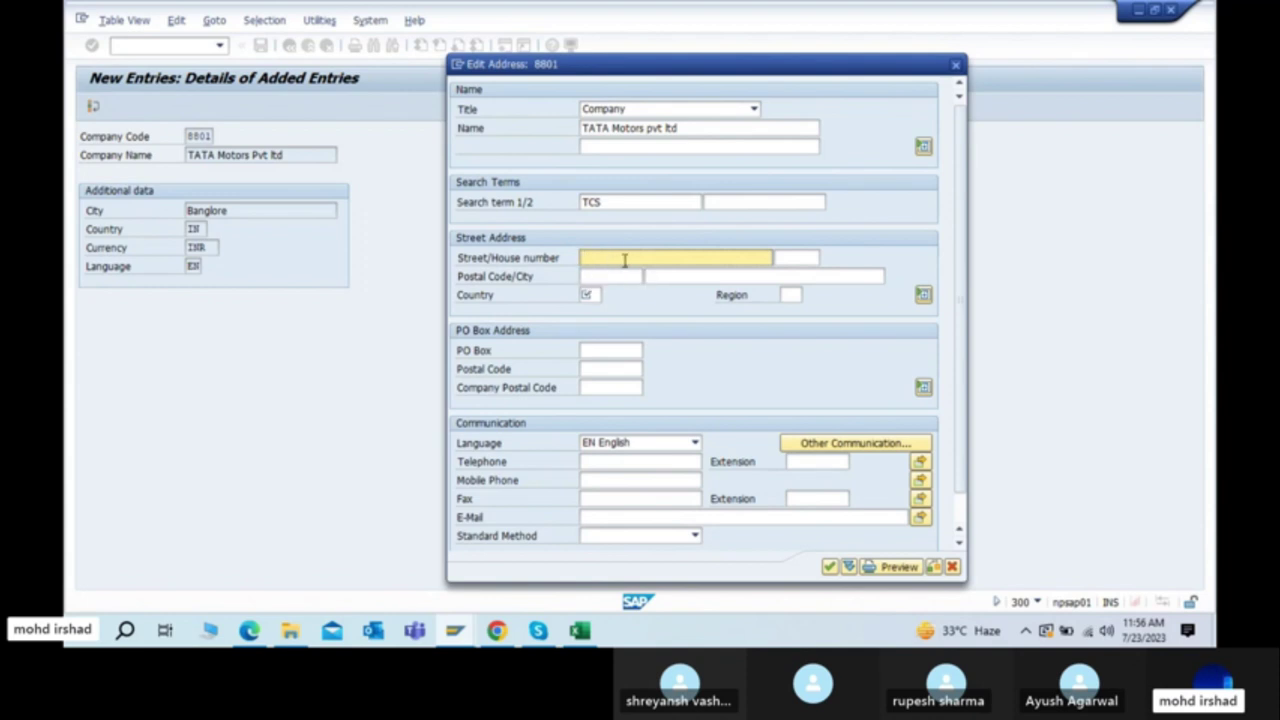
key(Return)
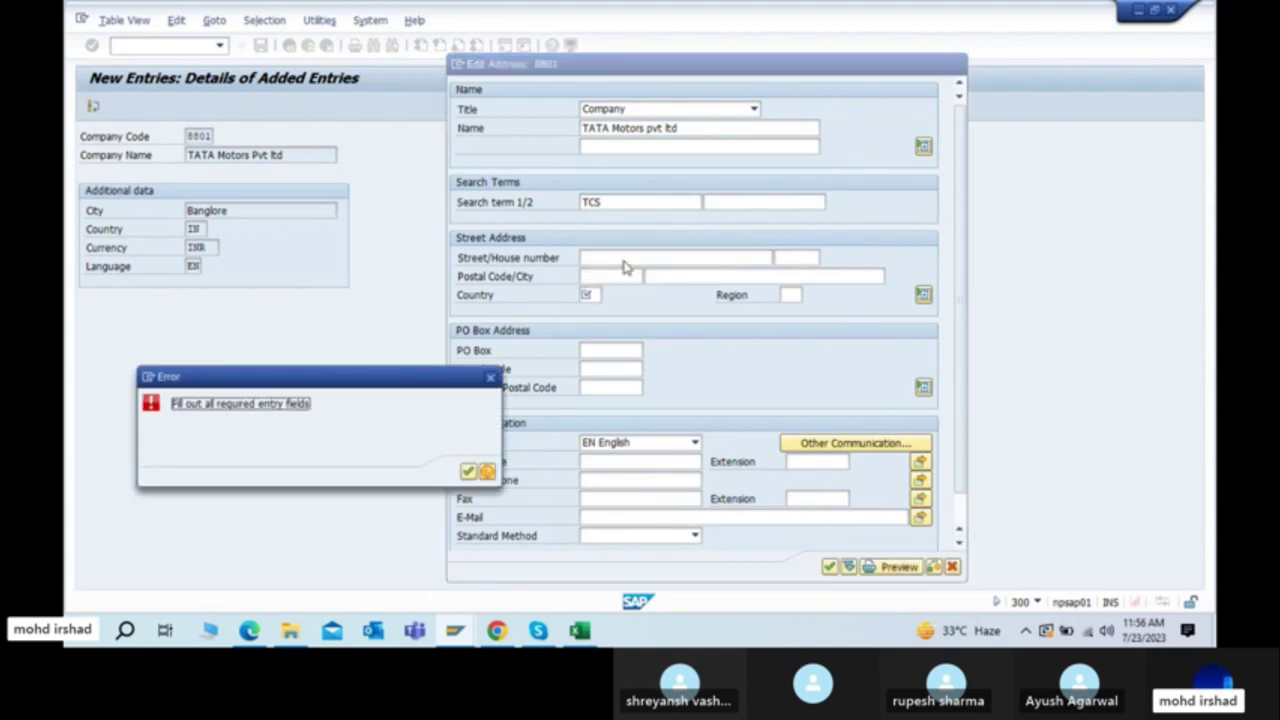
Step: Dismiss the 'Fill out all required entry fields' error and return to the Country field
drag(238, 381, 264, 186)
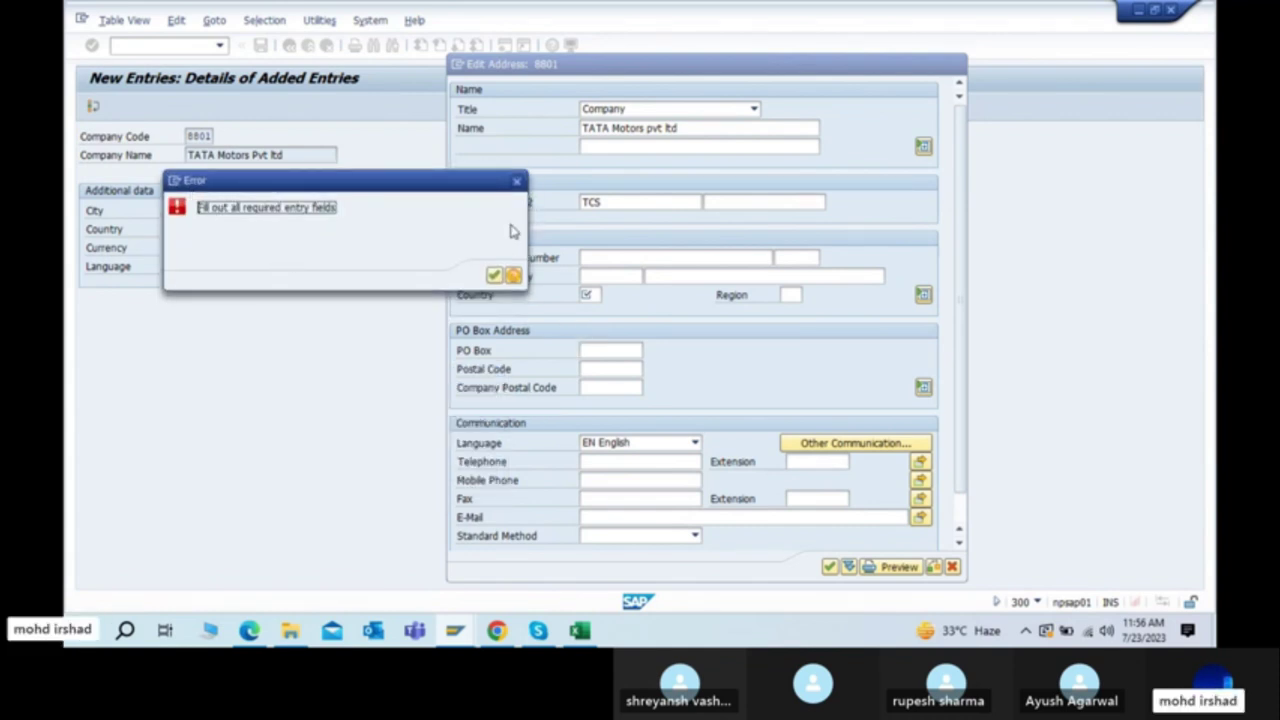
double_click(518, 205)
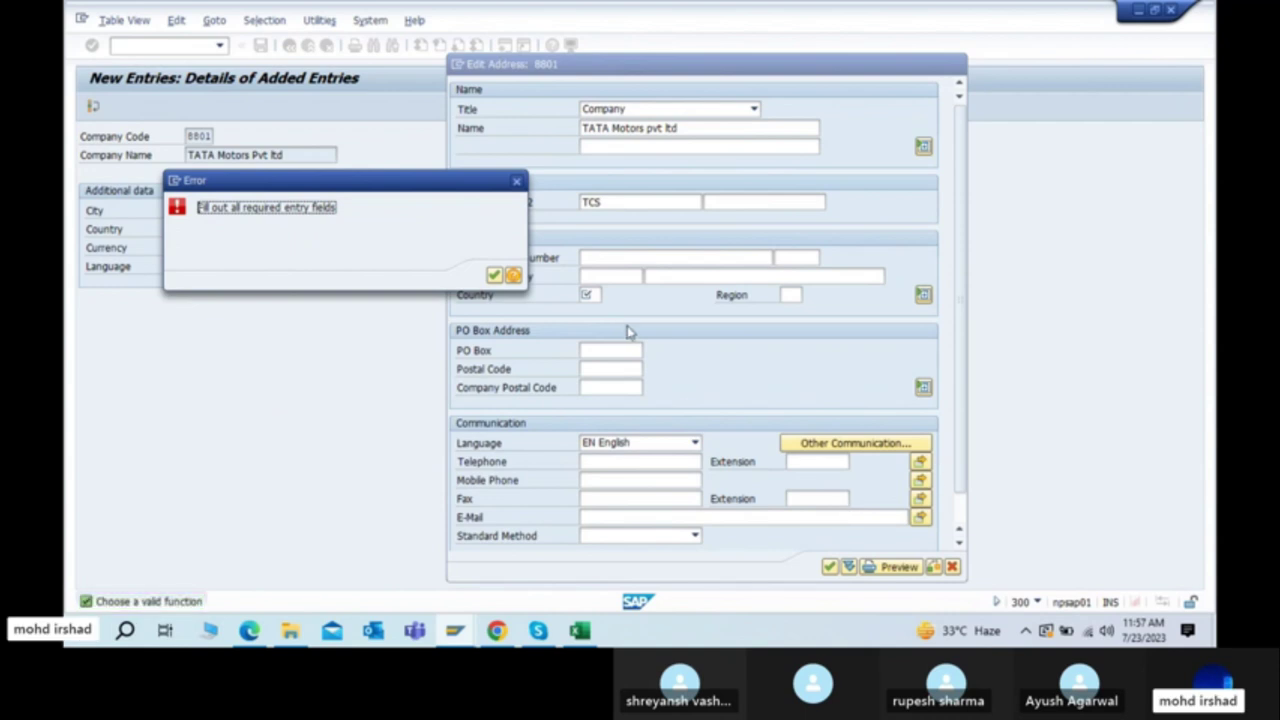
click(516, 181)
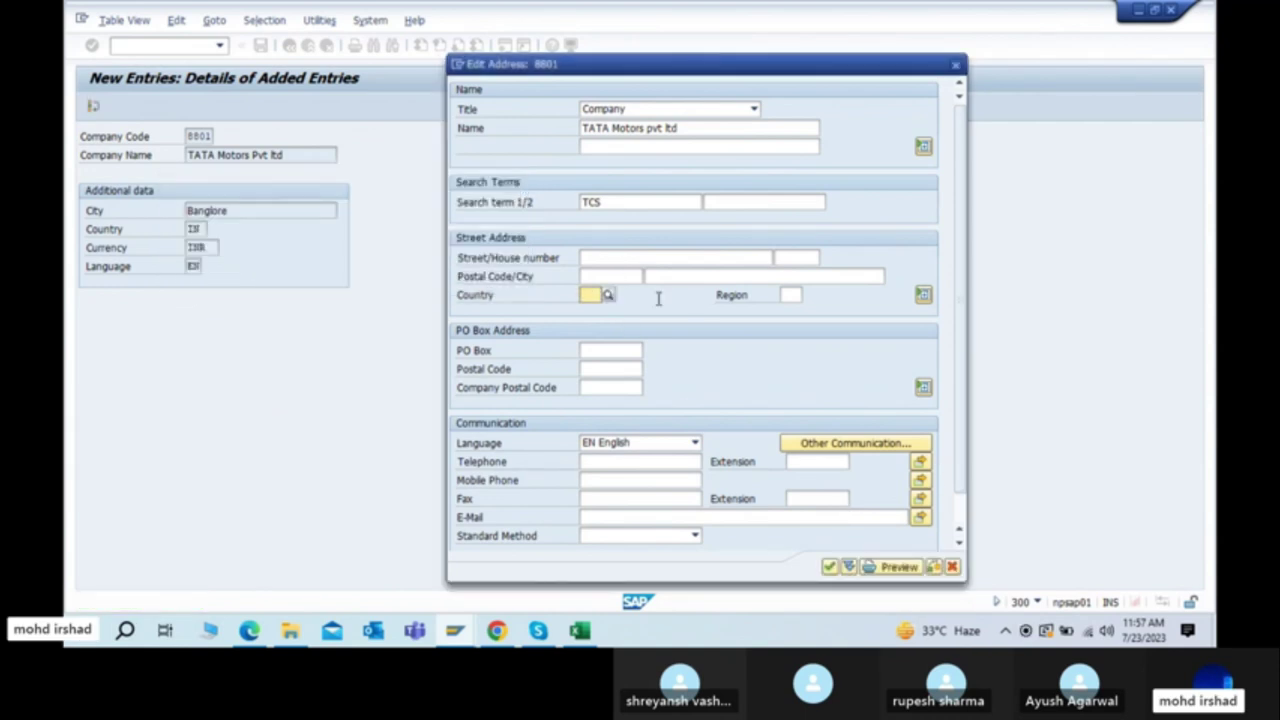
click(706, 259)
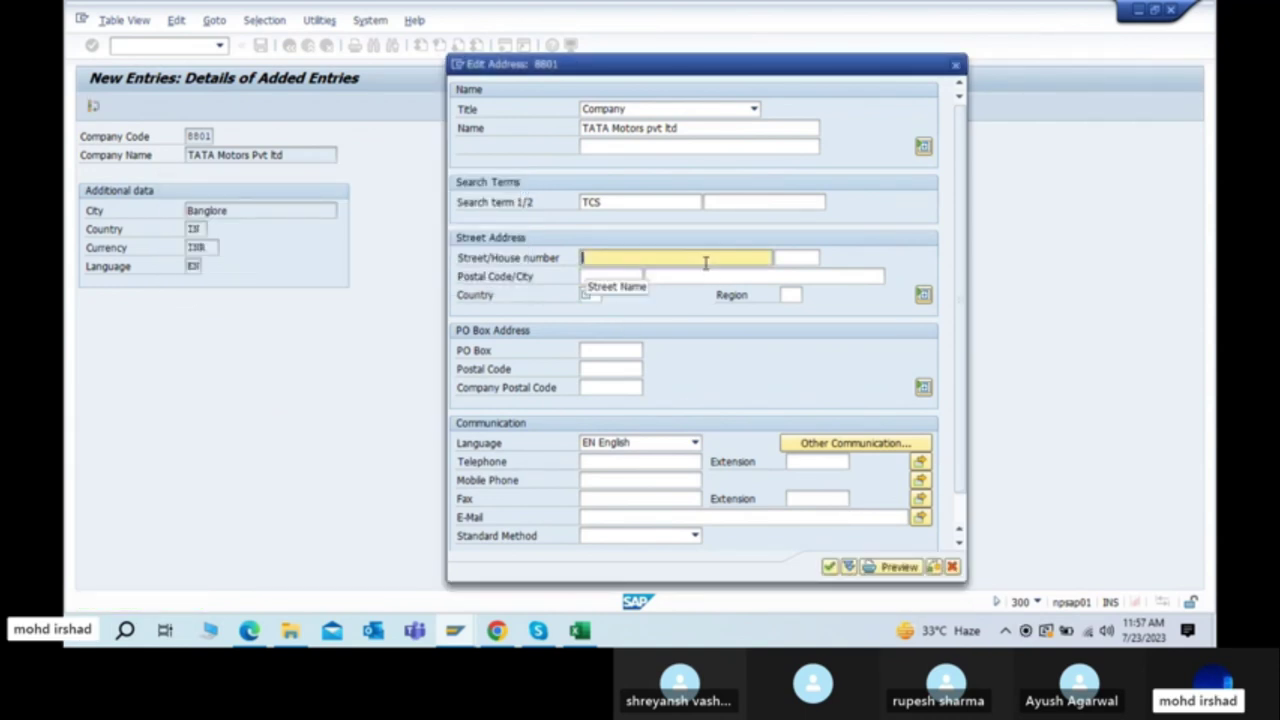
click(829, 567)
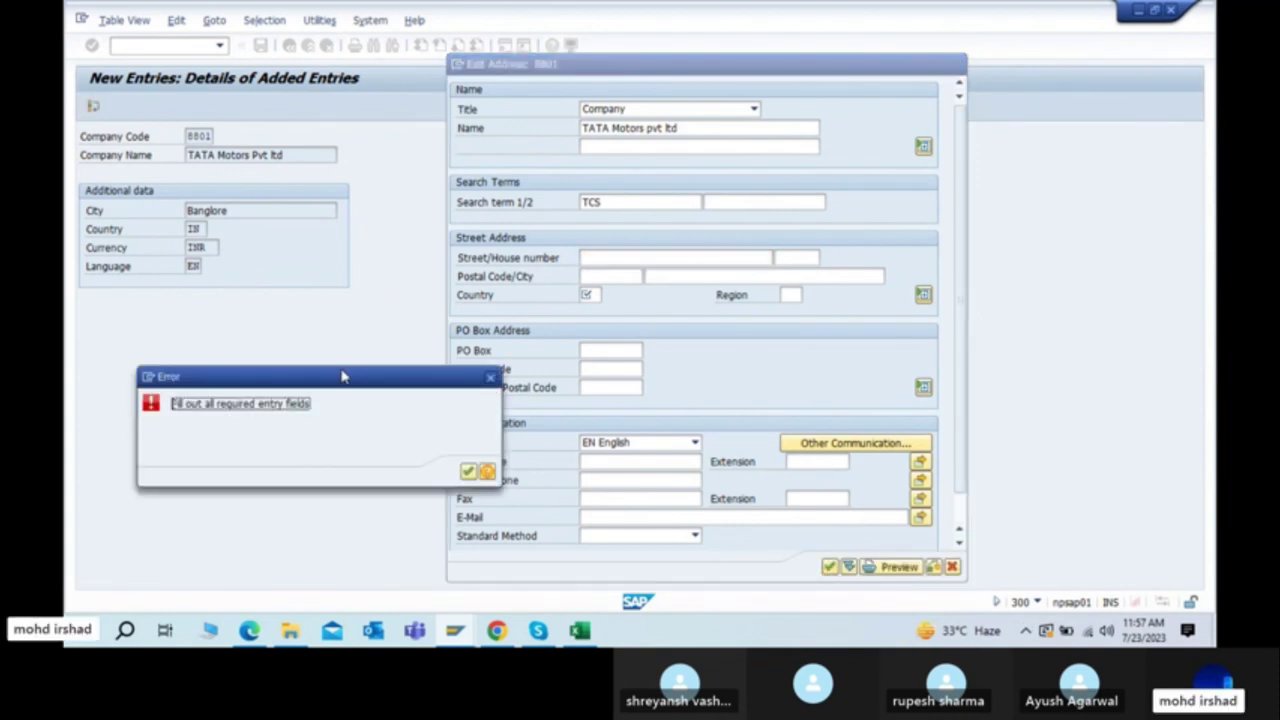
drag(343, 372, 303, 158)
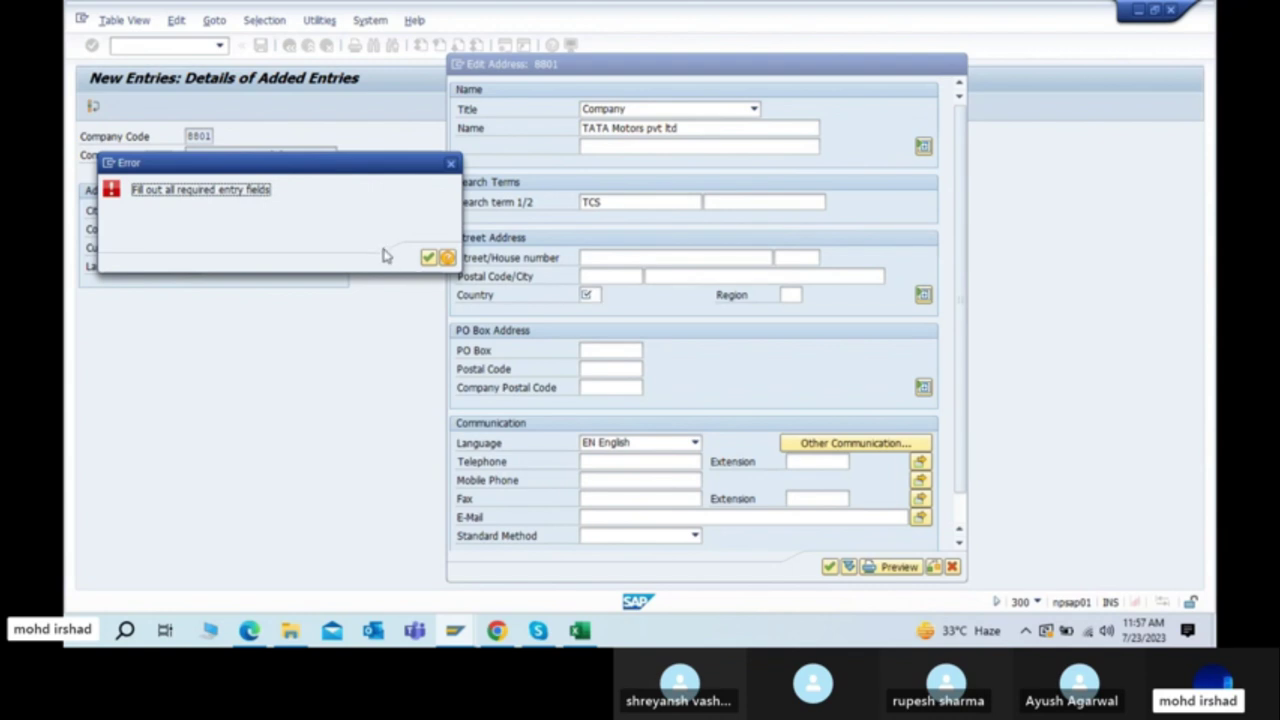
click(428, 258)
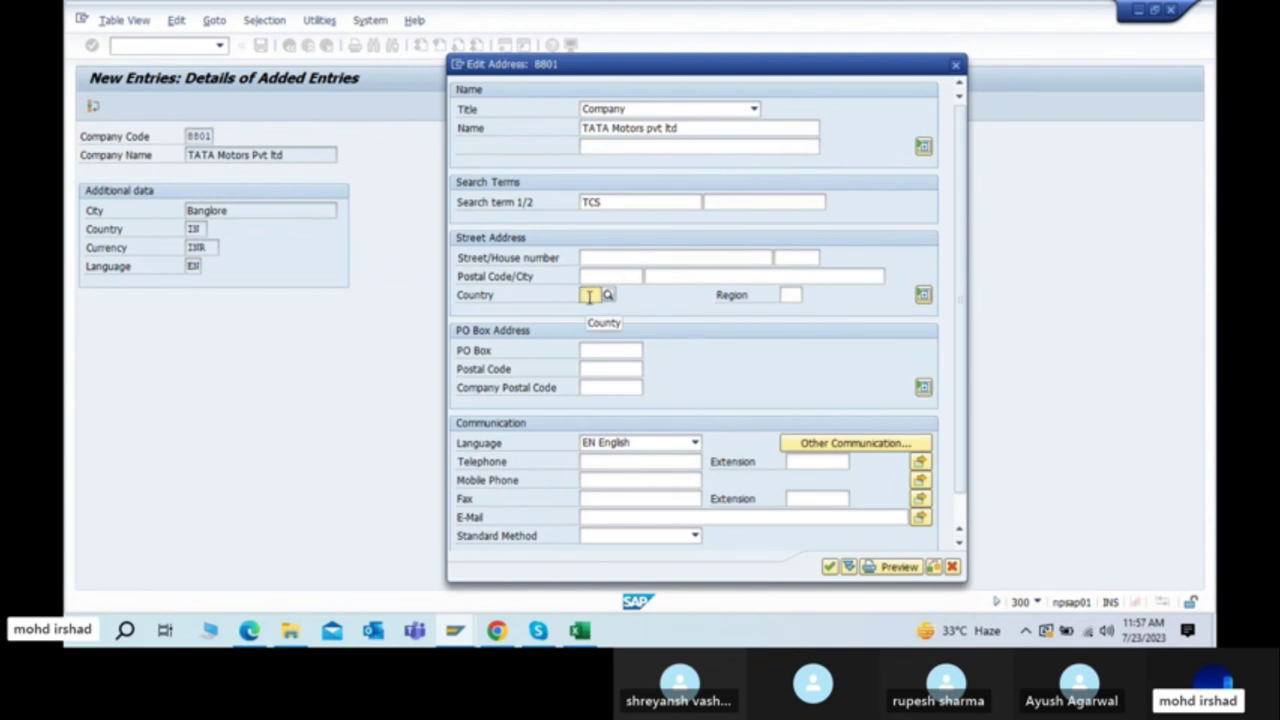
Step: Set the address country to IN, save, and cancel the transport request prompt
text(IN)
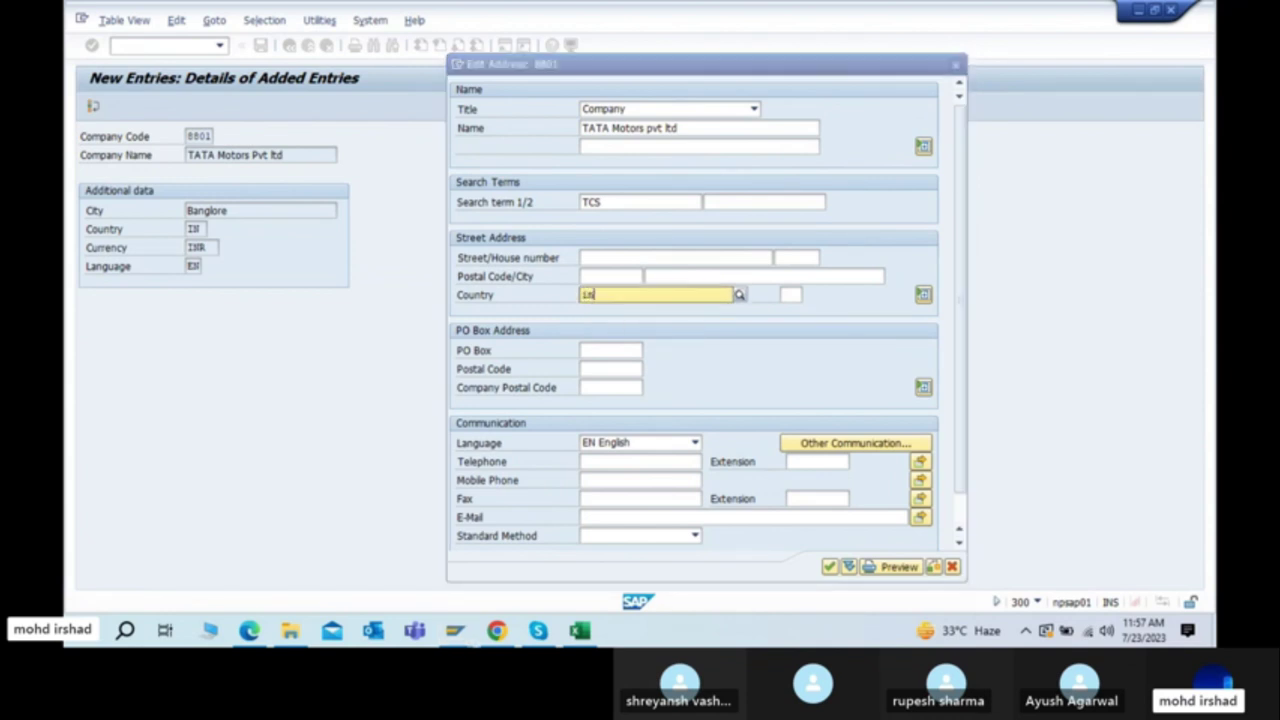
key(Return)
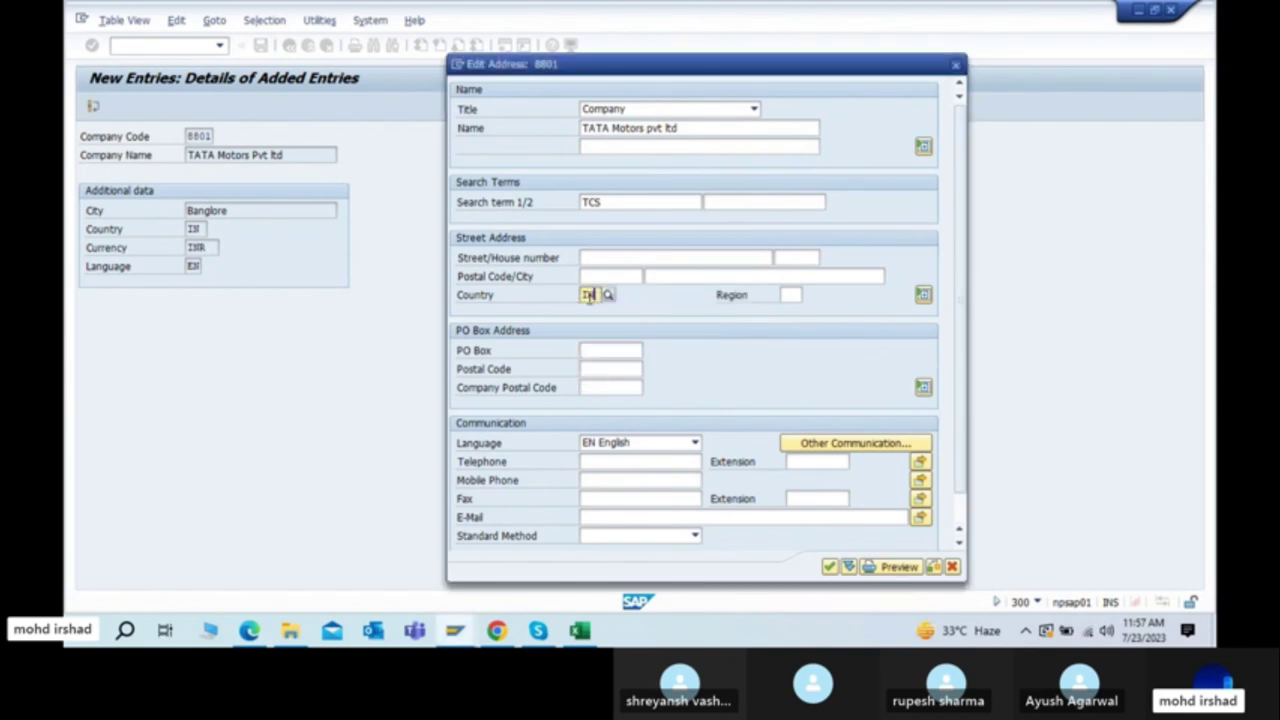
key(ctrl+s)
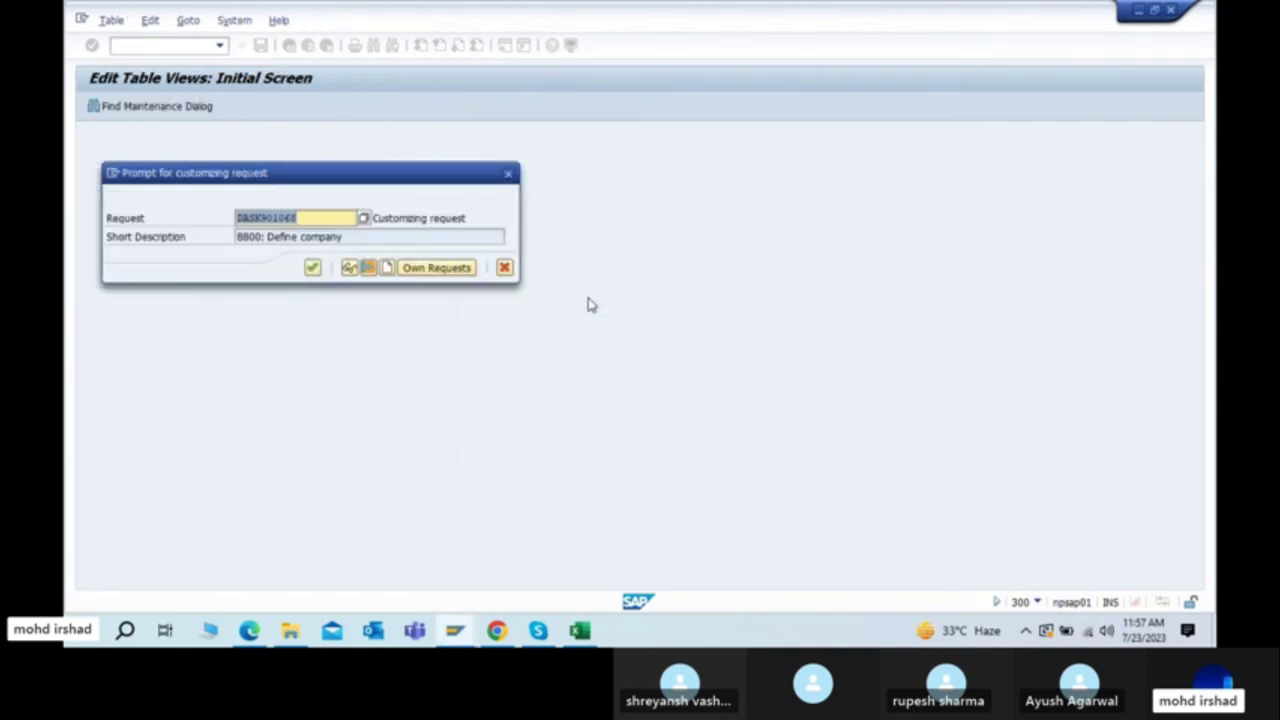
click(505, 268)
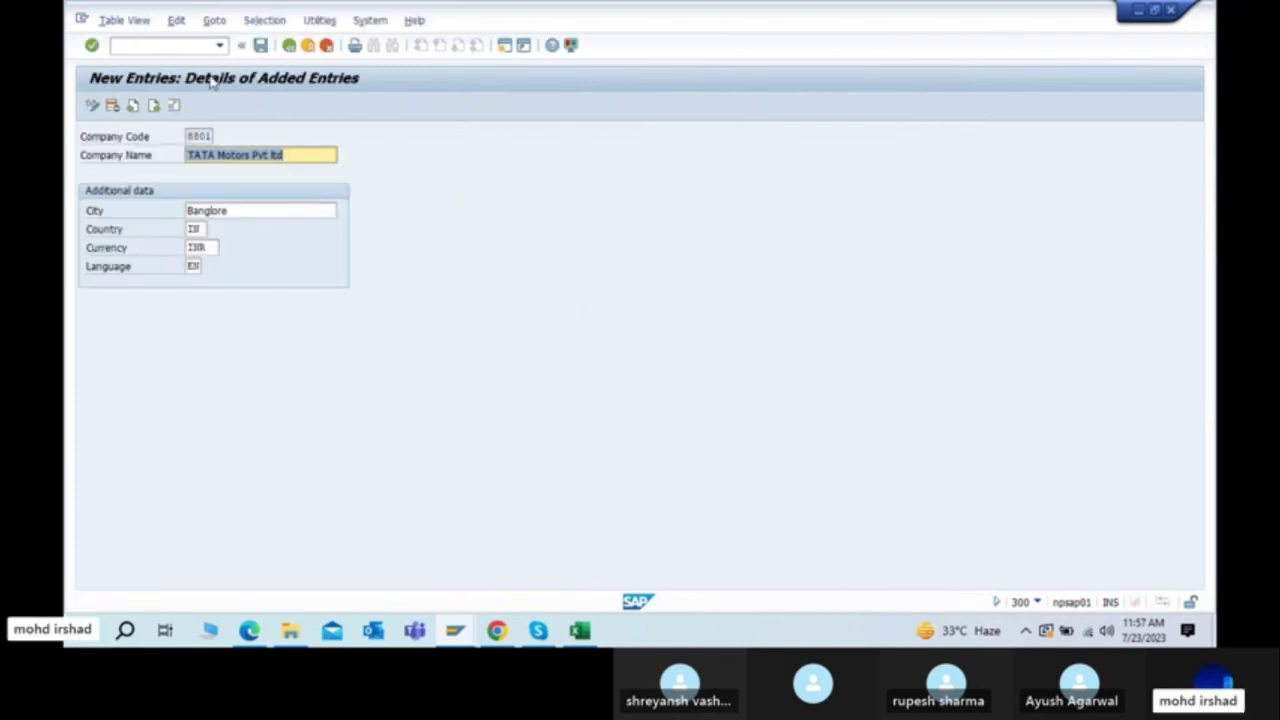
Step: Enter street 'MG Road 25, Banglore', postal code 999999 and city Banglore in the address
click(175, 105)
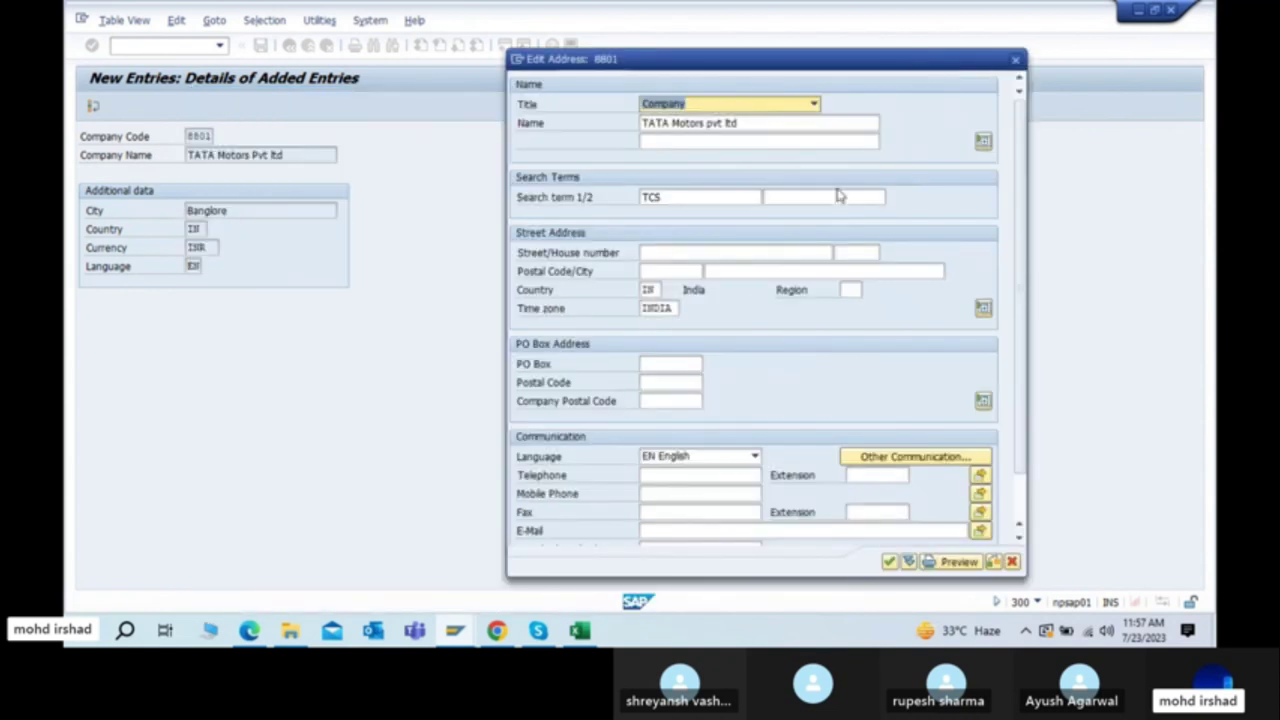
click(693, 253)
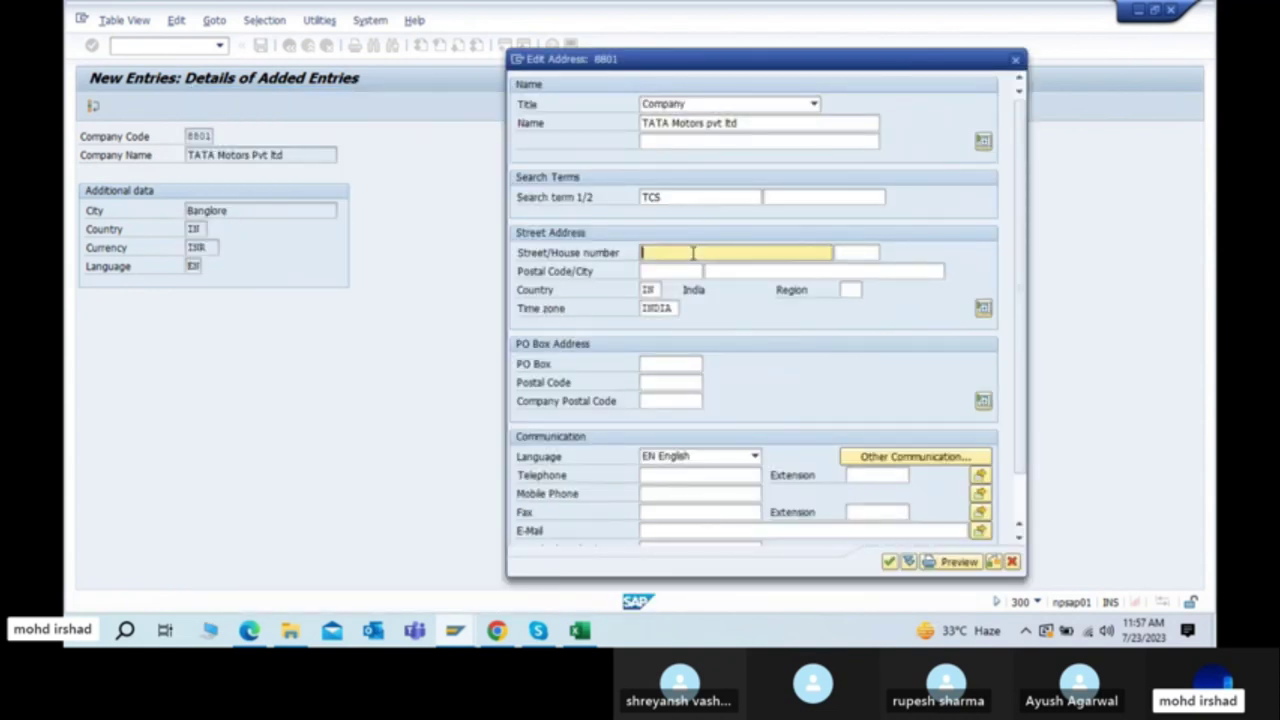
text(bG )
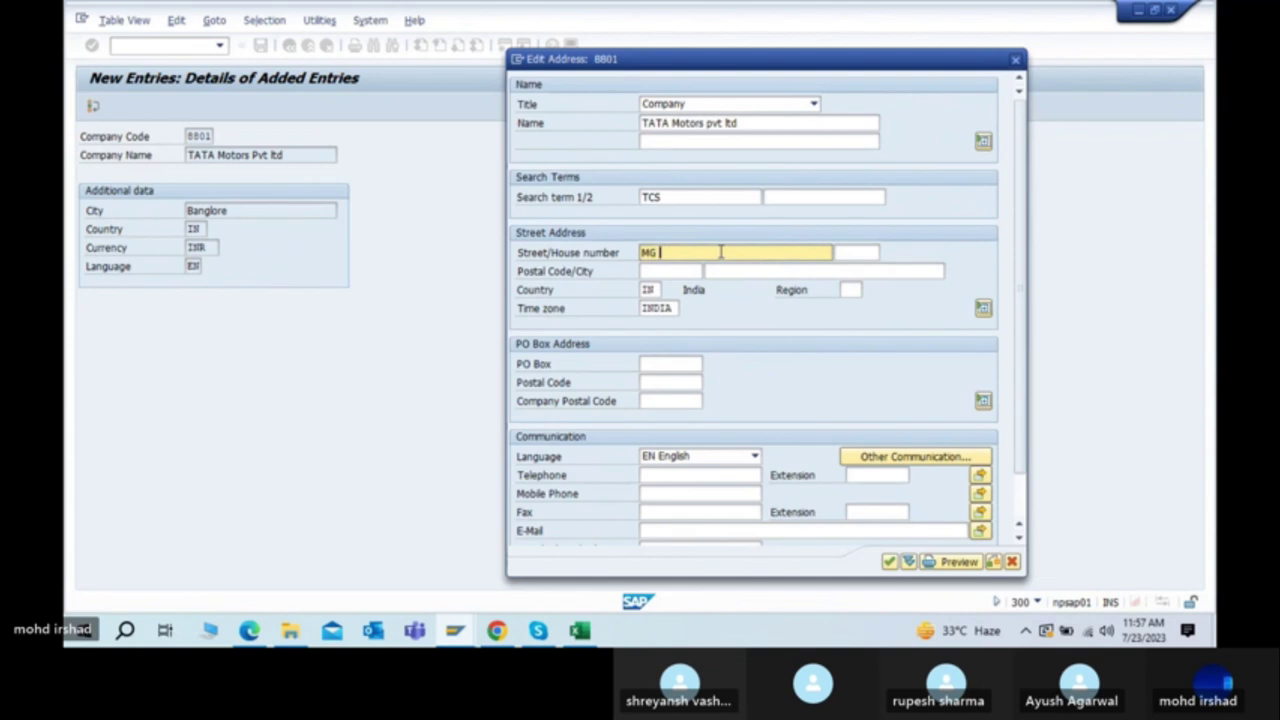
text(Road 25, Banglore)
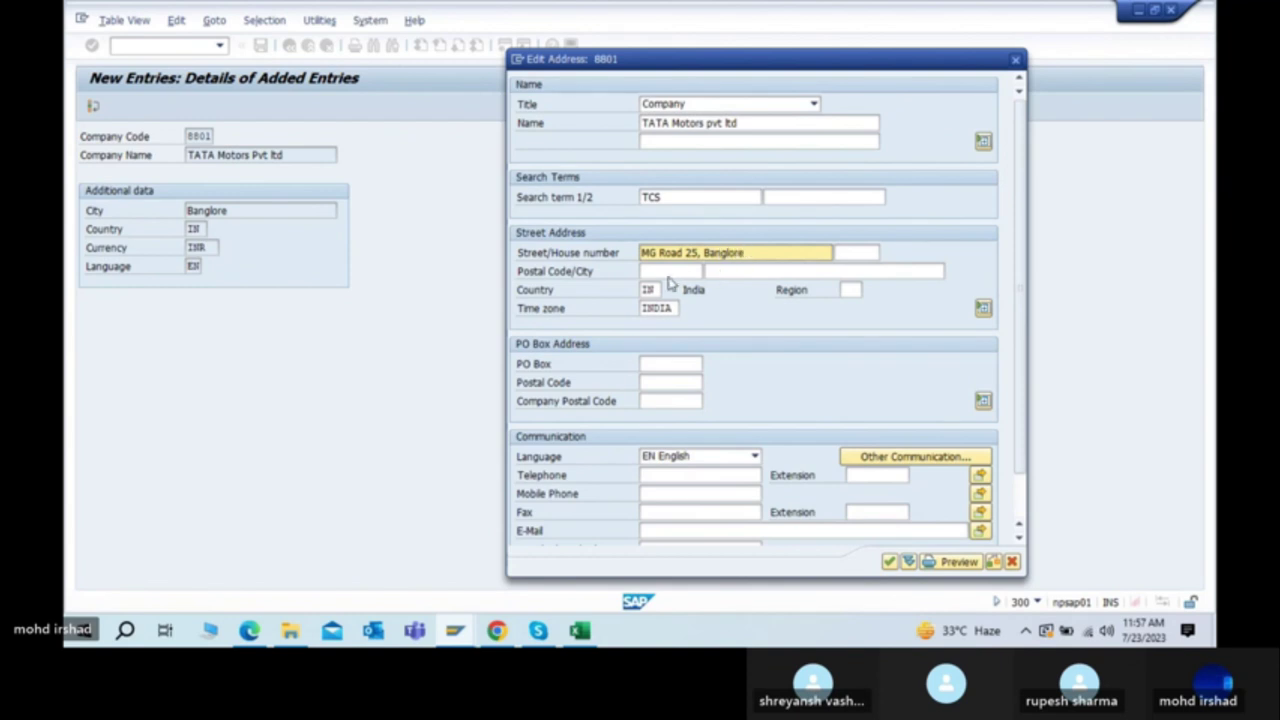
click(664, 272)
text(88888)
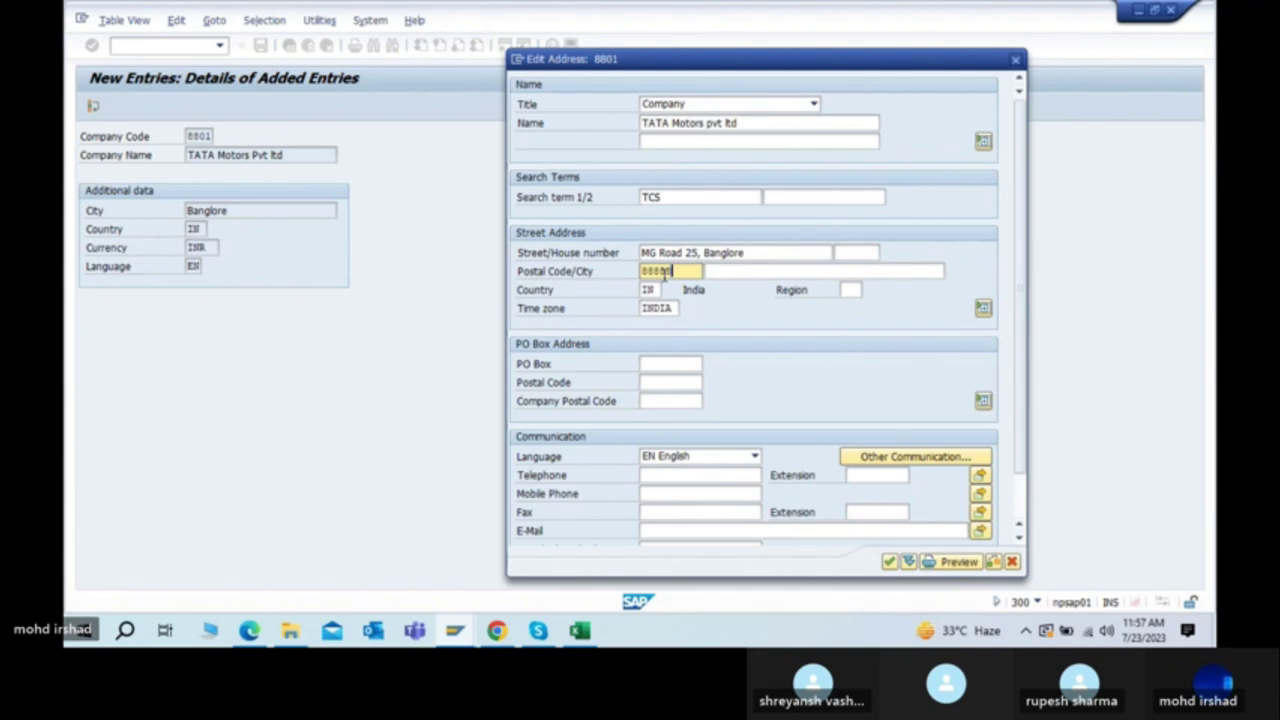
key(BackSpace)
key(BackSpace)
key(BackSpace)
key(BackSpace)
key(BackSpace)
text(999999)
key(Tab)
text(Bang)
key(BackSpace)
key(BackSpace)
key(BackSpace)
text(anglore)
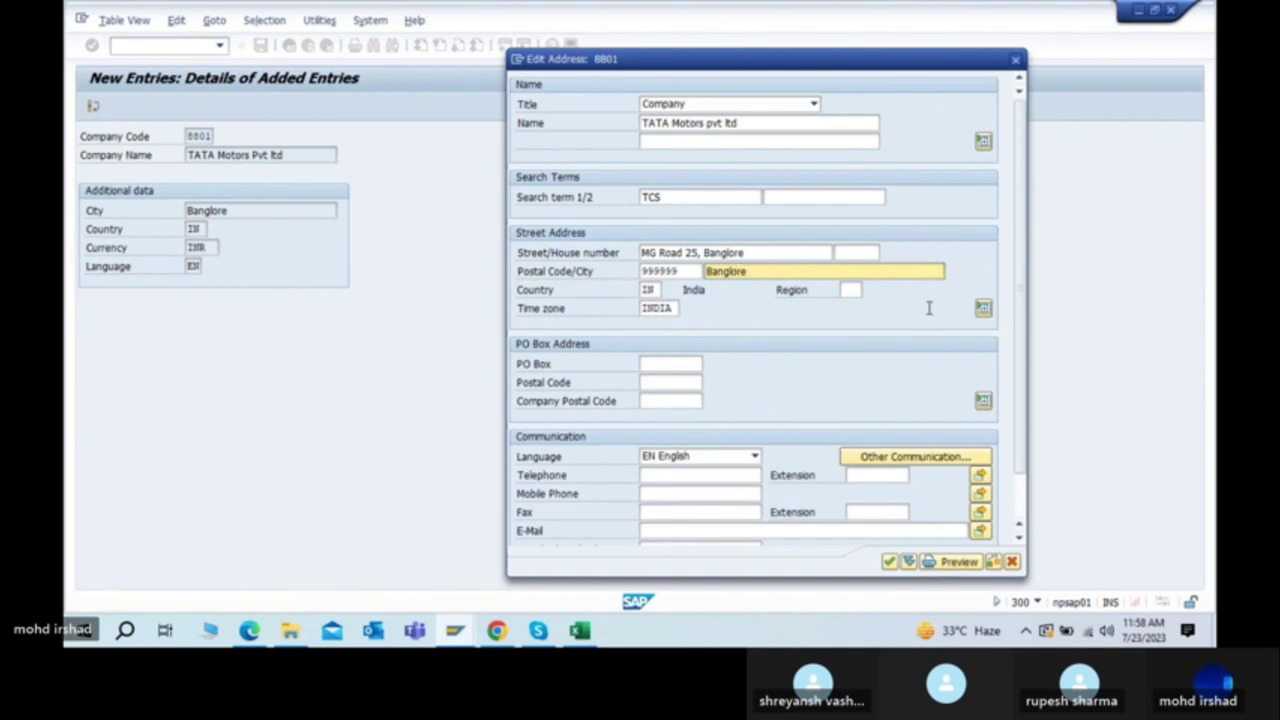
click(849, 290)
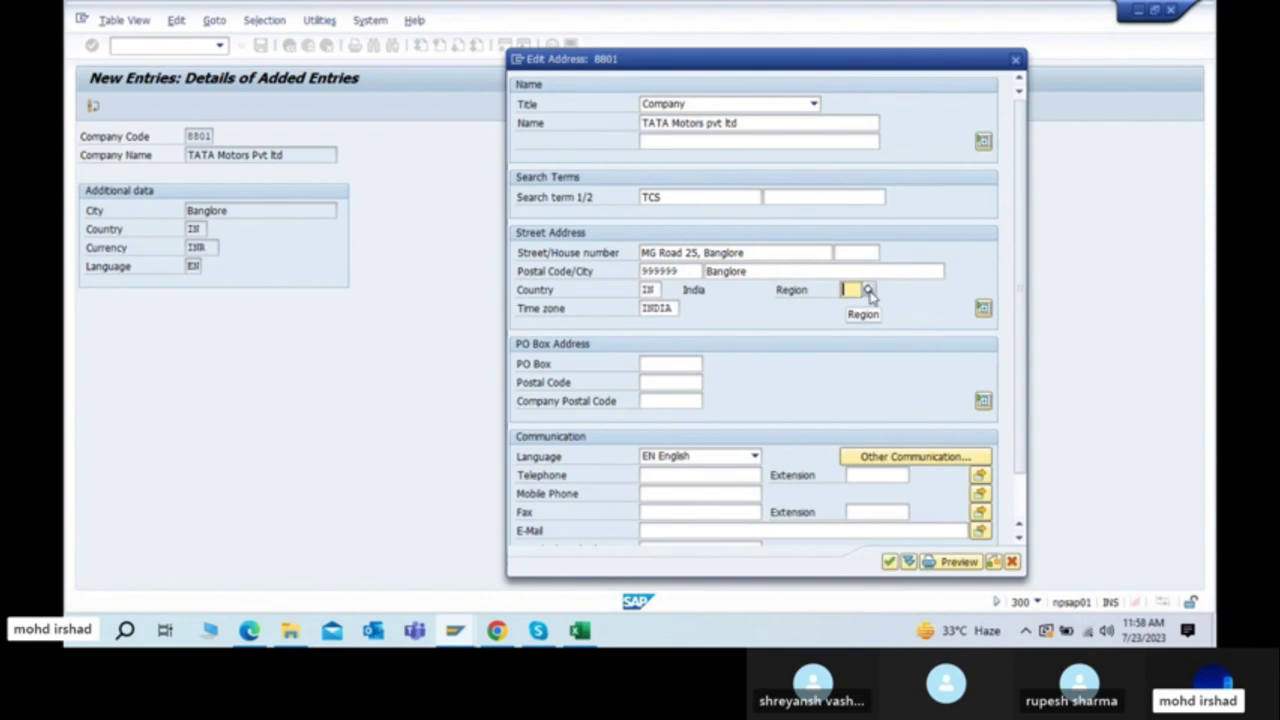
Step: Pick Region 10 (Karnataka) from the value list of Indian regions
click(868, 290)
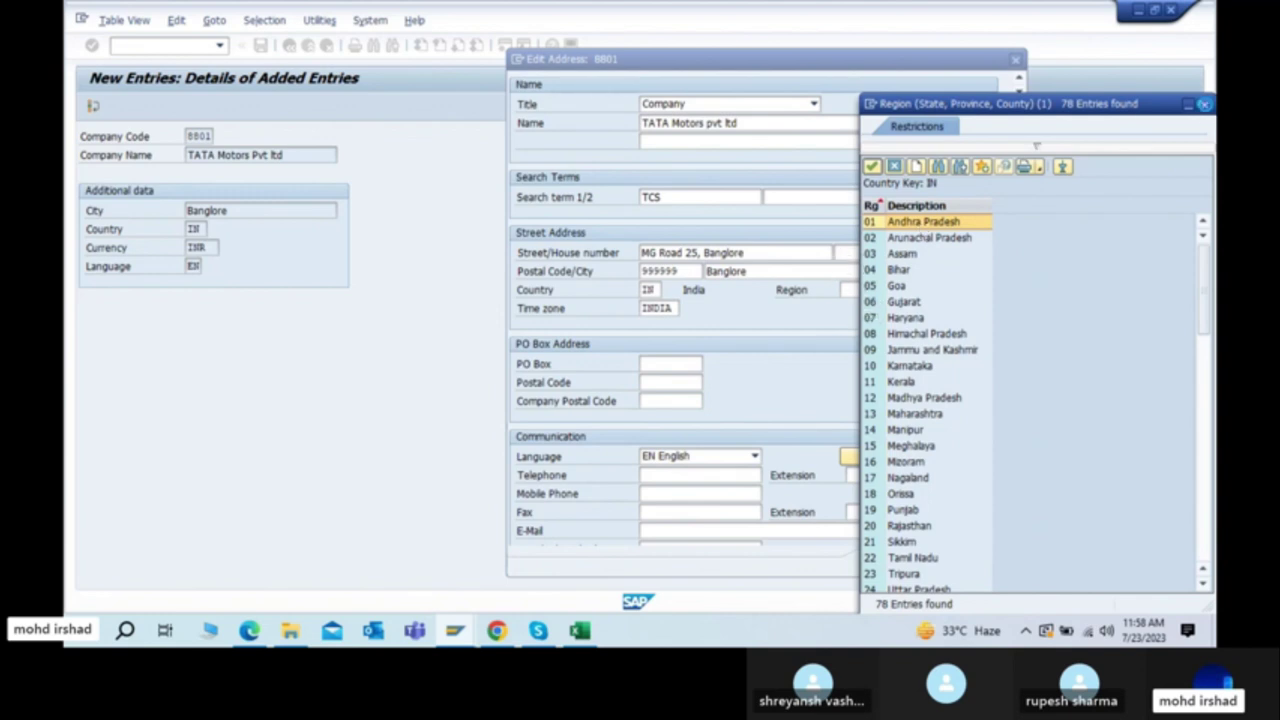
click(1204, 104)
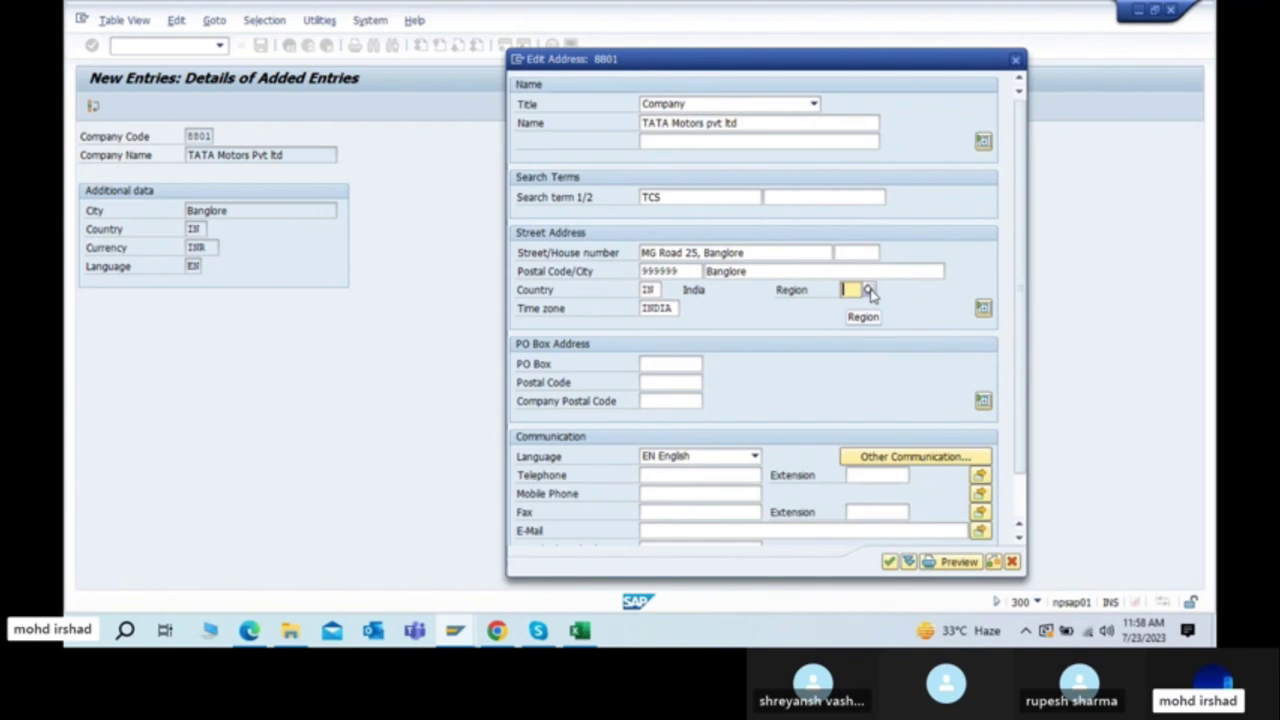
click(869, 290)
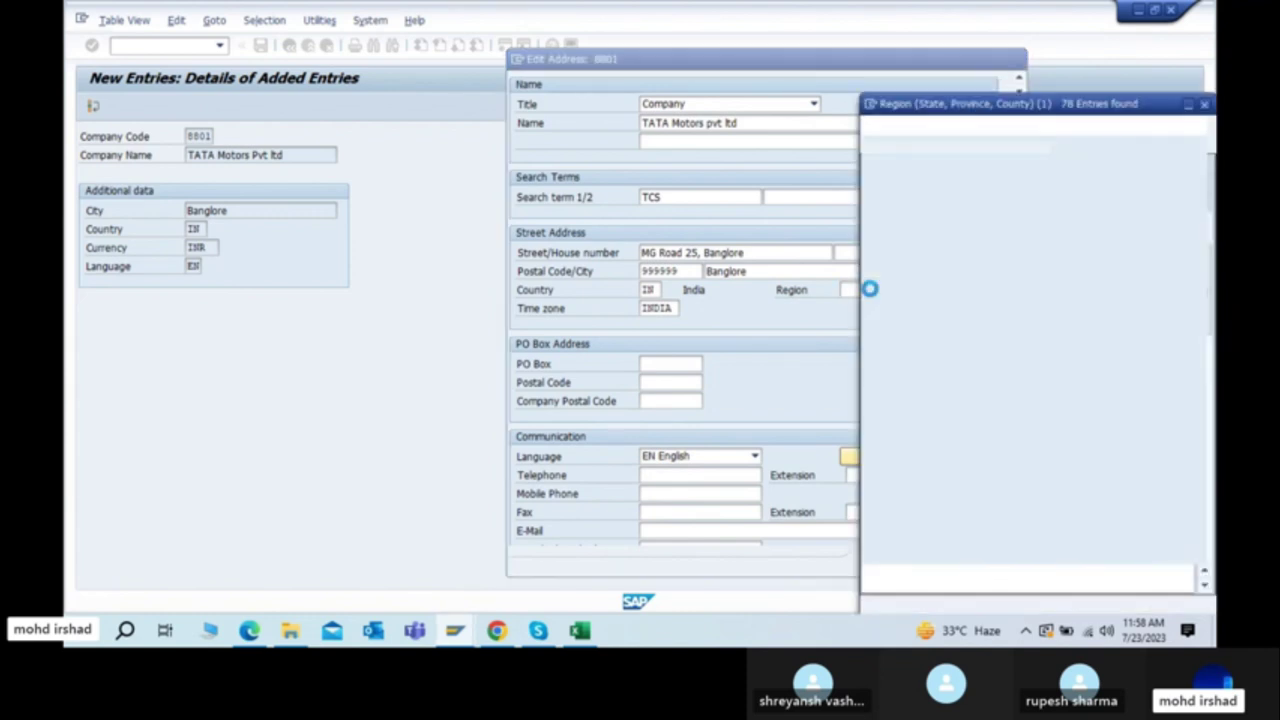
scroll(931, 348, down, 1)
scroll(930, 348, down, 10)
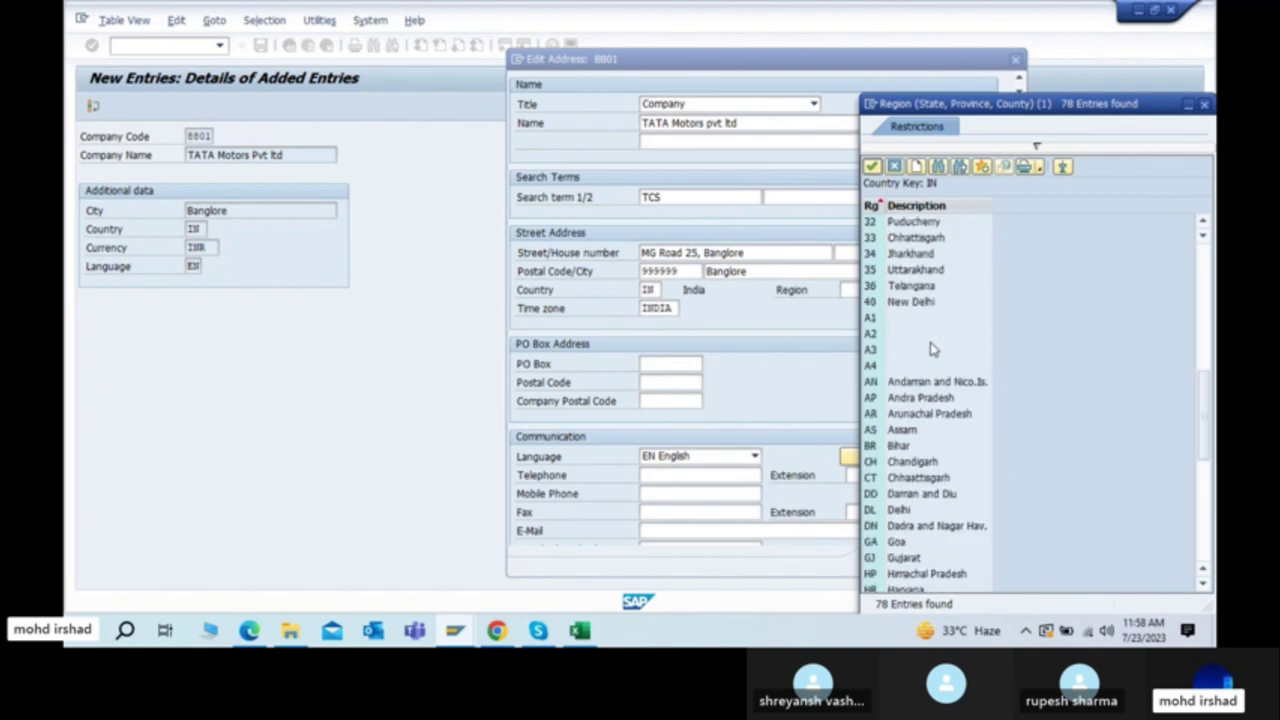
scroll(930, 345, down, 8)
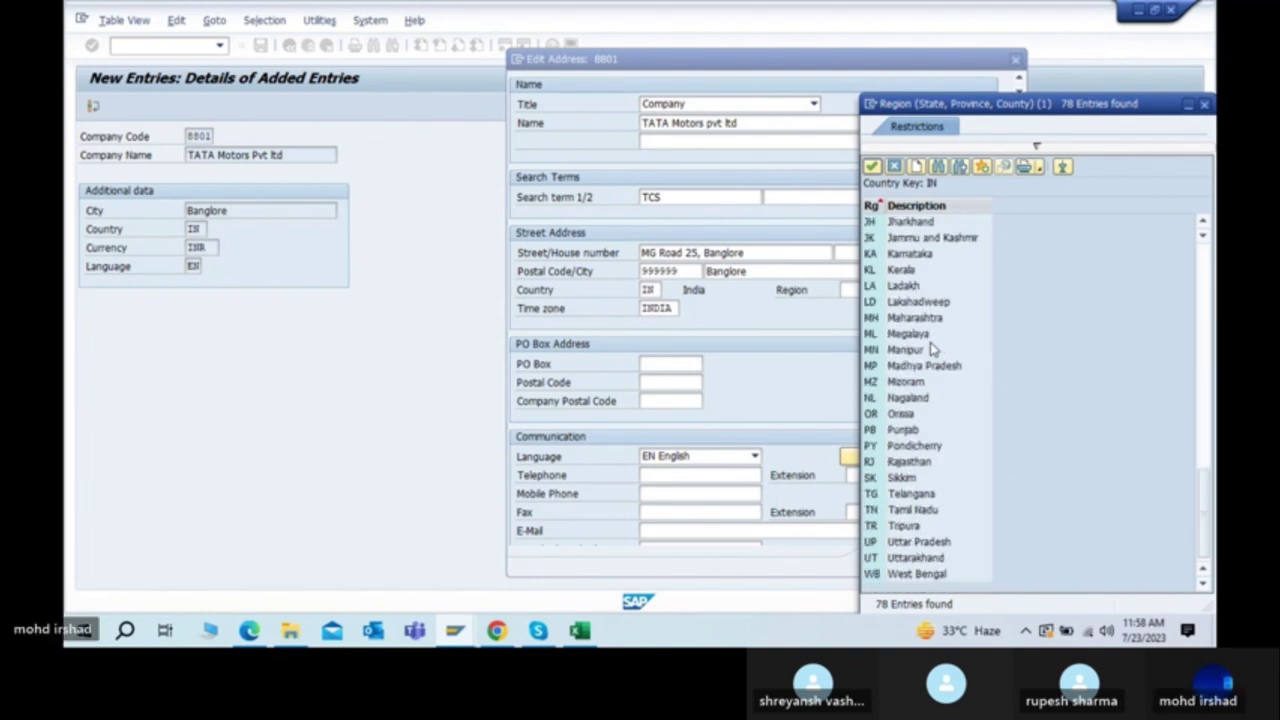
scroll(930, 348, up, 20)
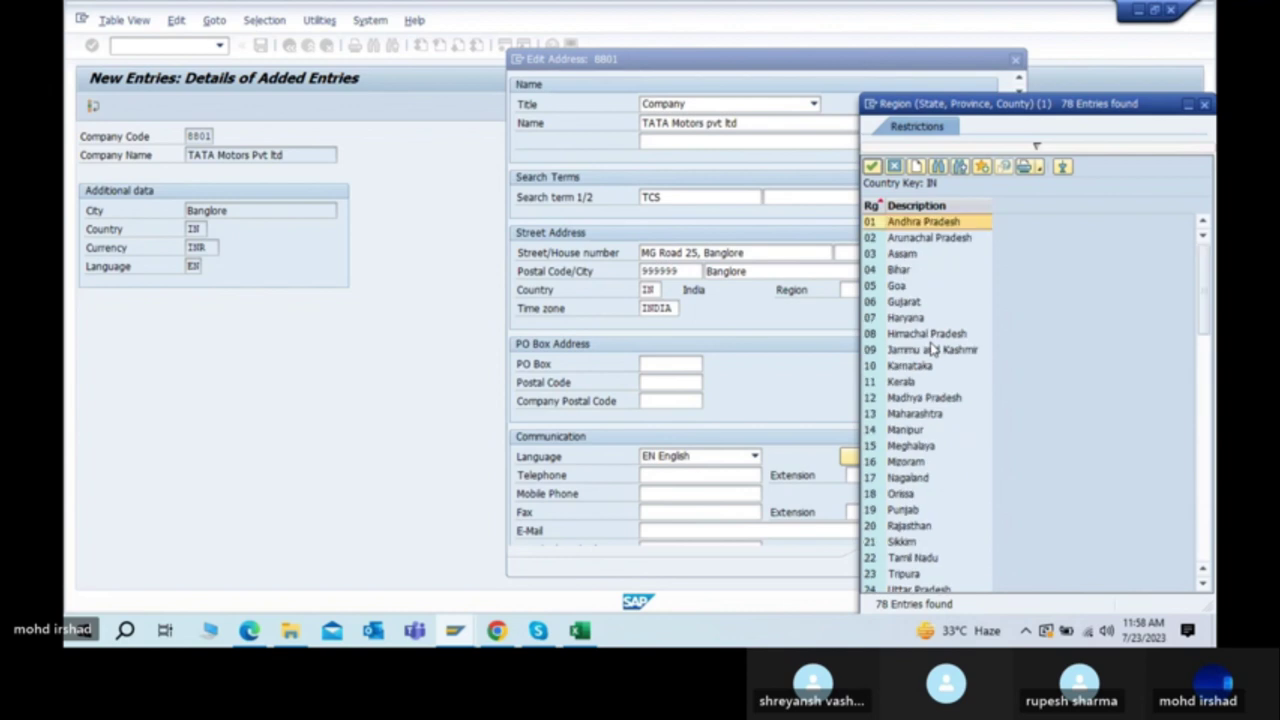
click(902, 240)
key(Down)
key(Down)
key(Down)
key(Down)
key(Down)
key(Down)
key(Down)
key(Down)
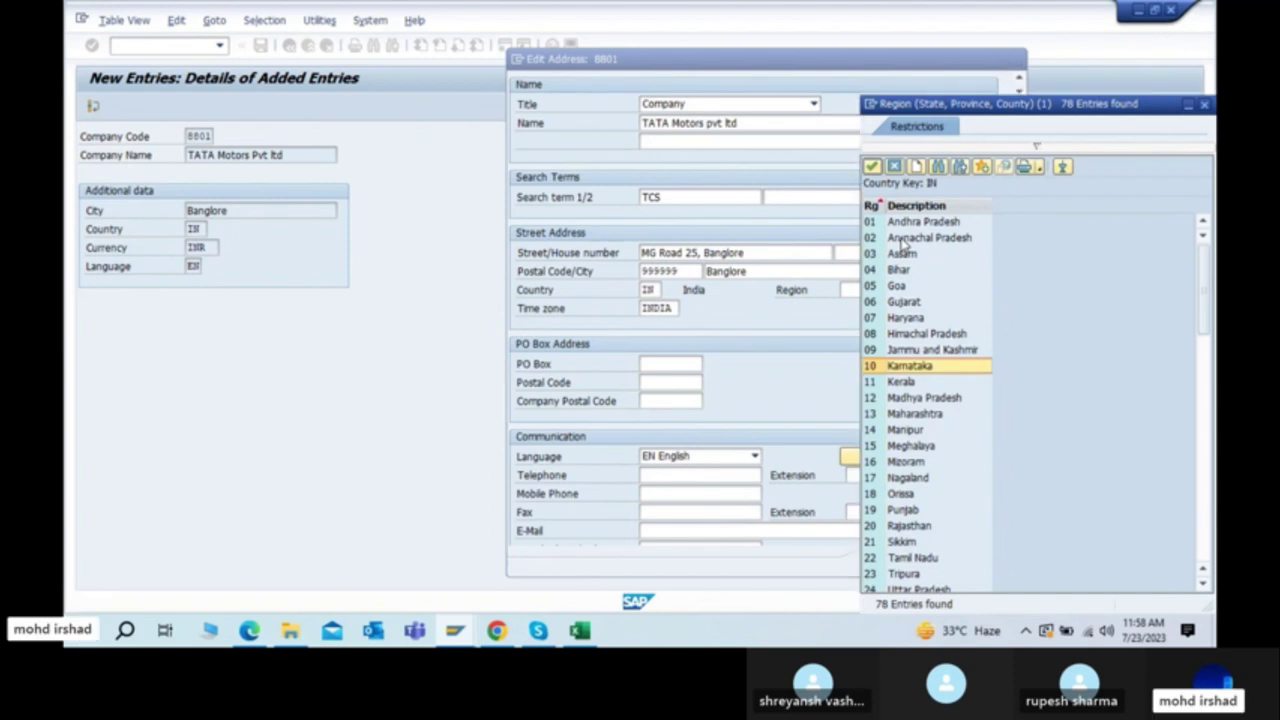
key(Return)
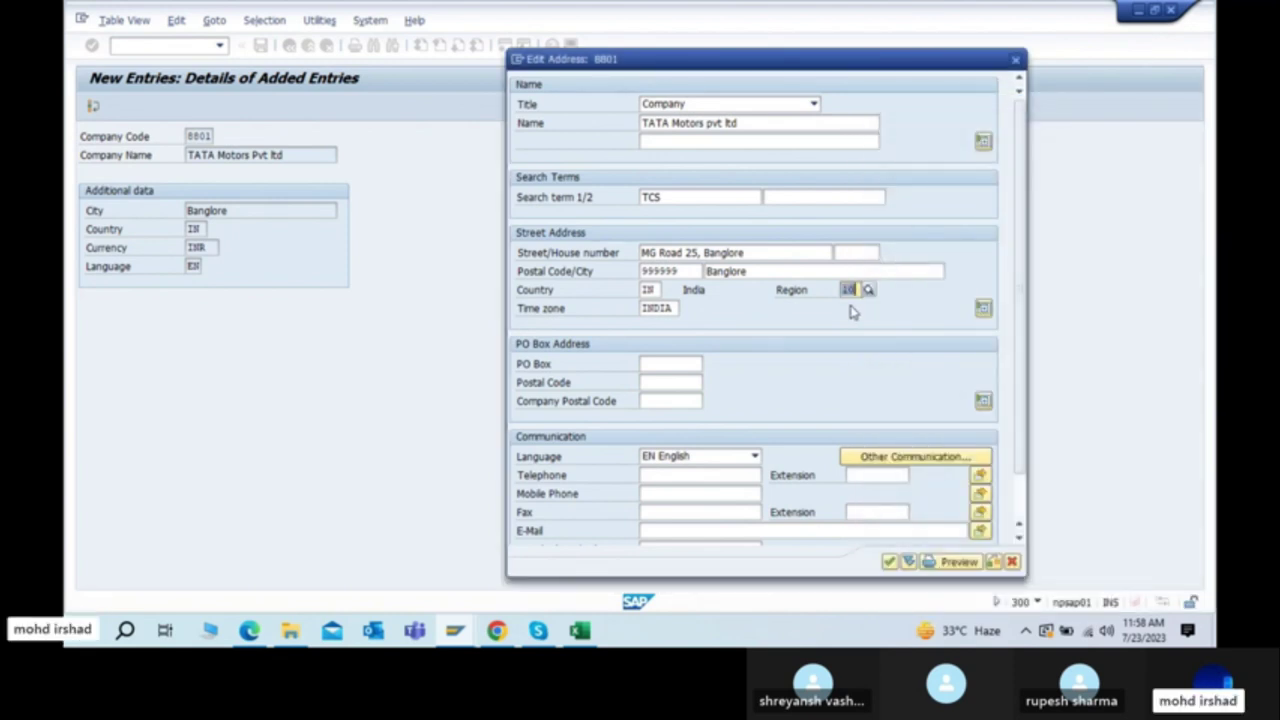
click(662, 365)
click(667, 381)
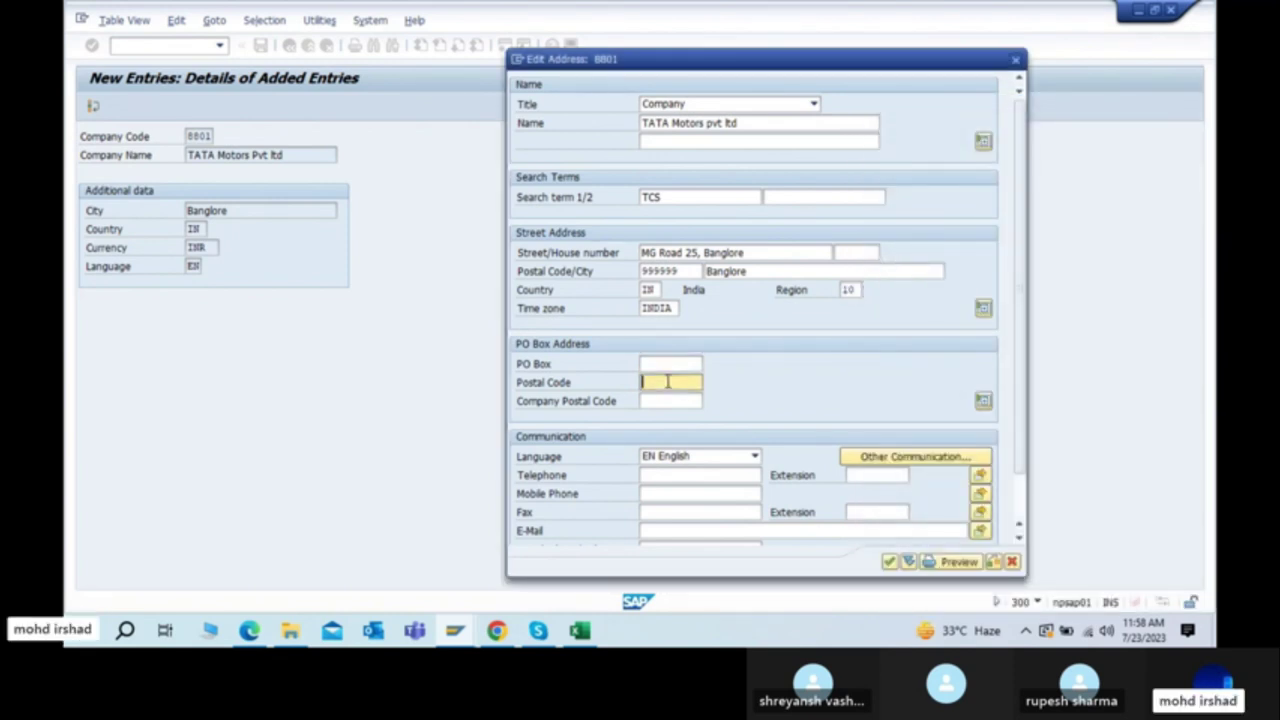
scroll(689, 405, down, 1)
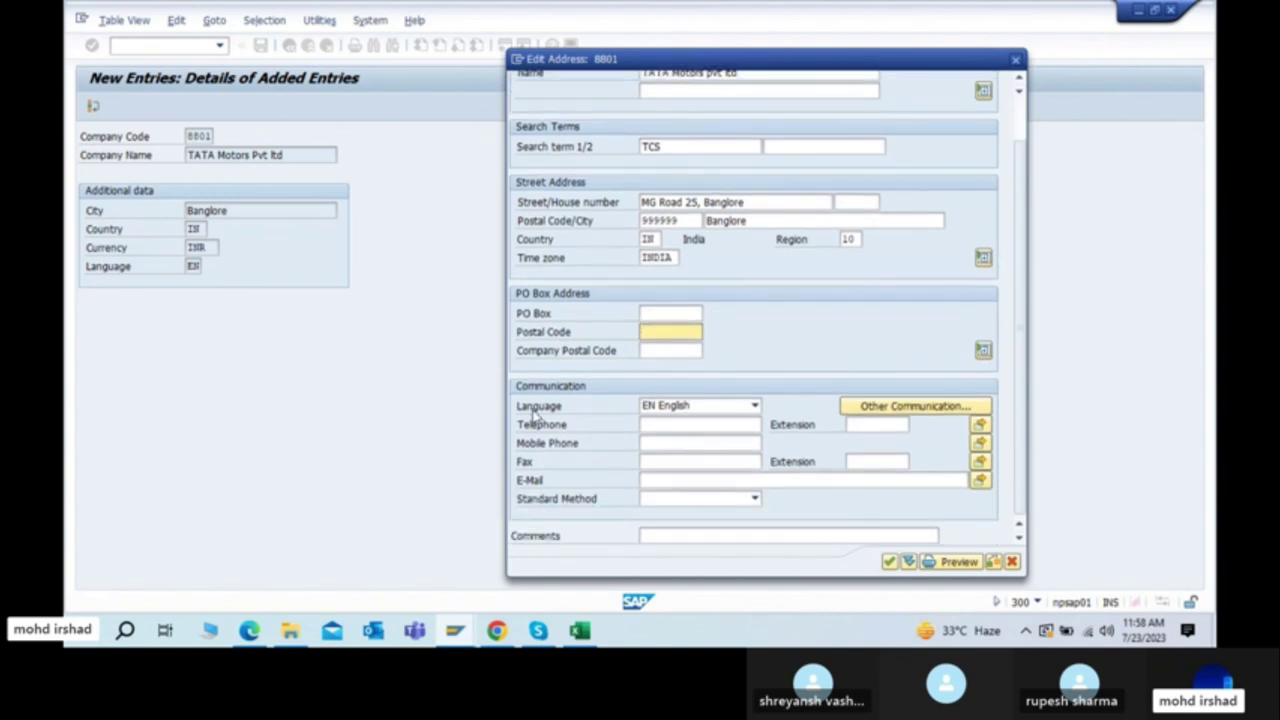
click(675, 428)
text(789789789789)
key(Tab)
text(987666)
key(BackSpace)
key(BackSpace)
key(BackSpace)
key(BackSpace)
key(BackSpace)
key(BackSpace)
key(Tab)
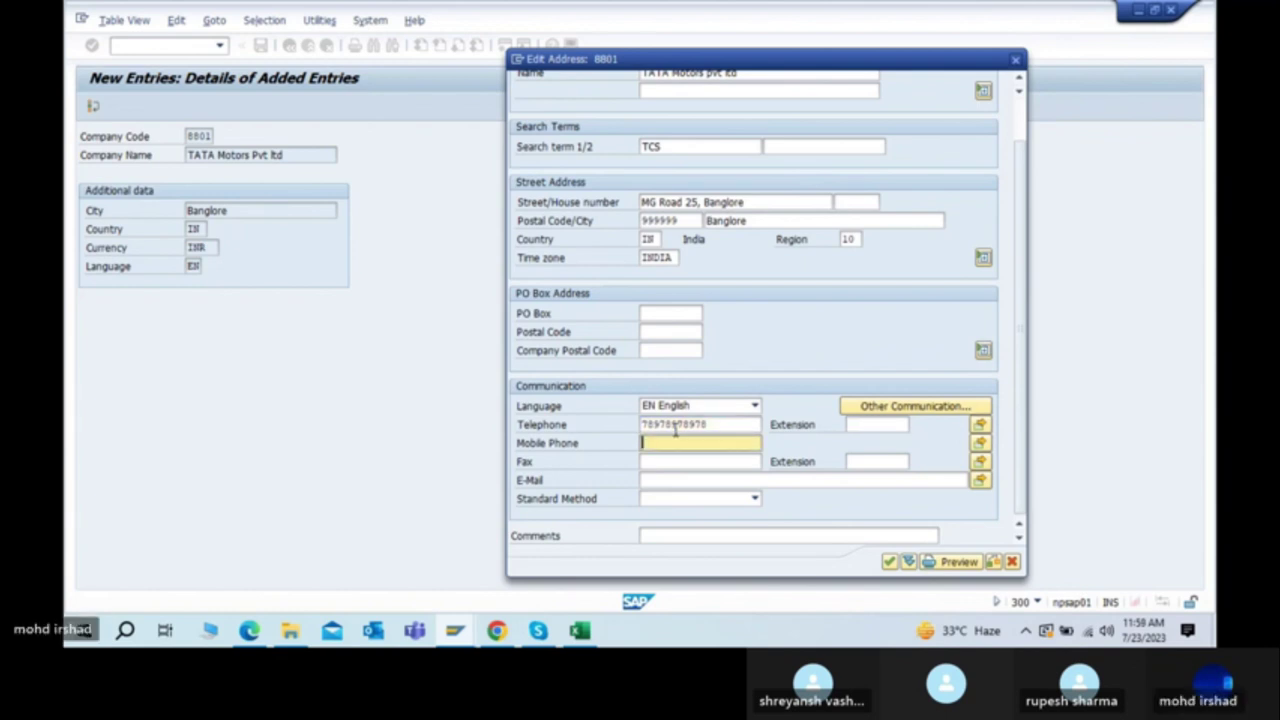
text(98777776)
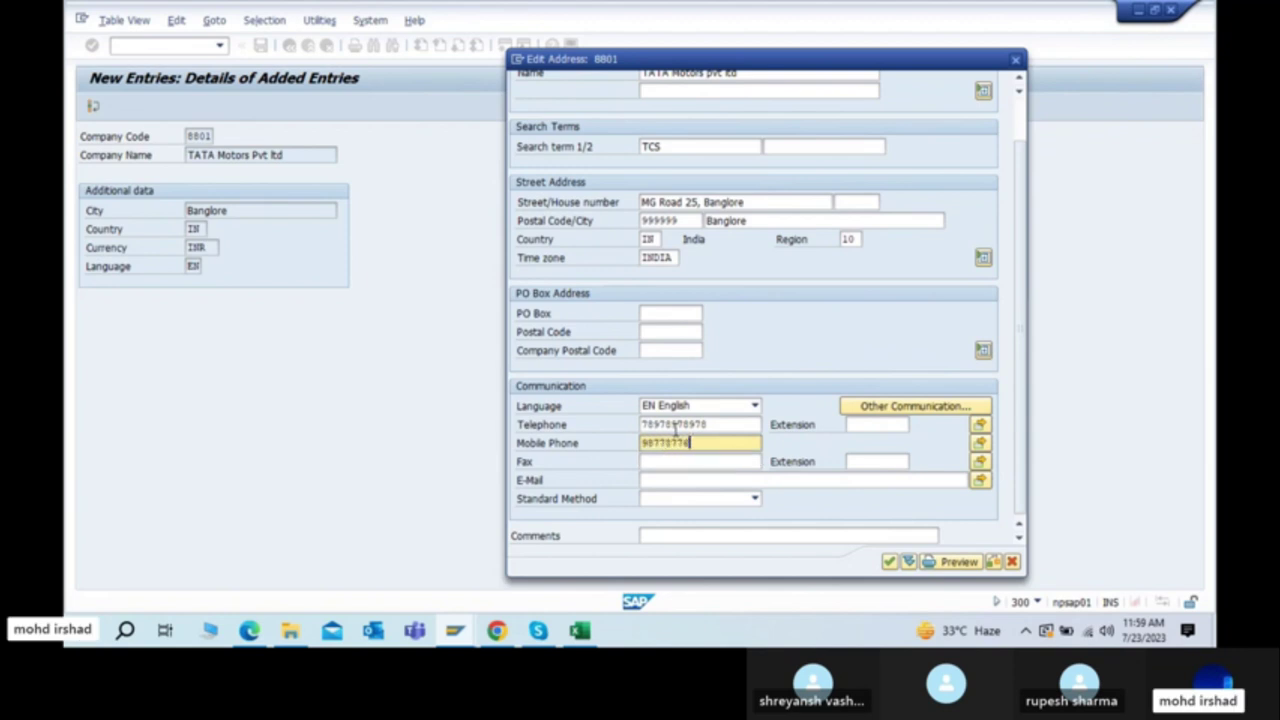
key(Tab)
key(Tab)
key(Tab)
key(Tab)
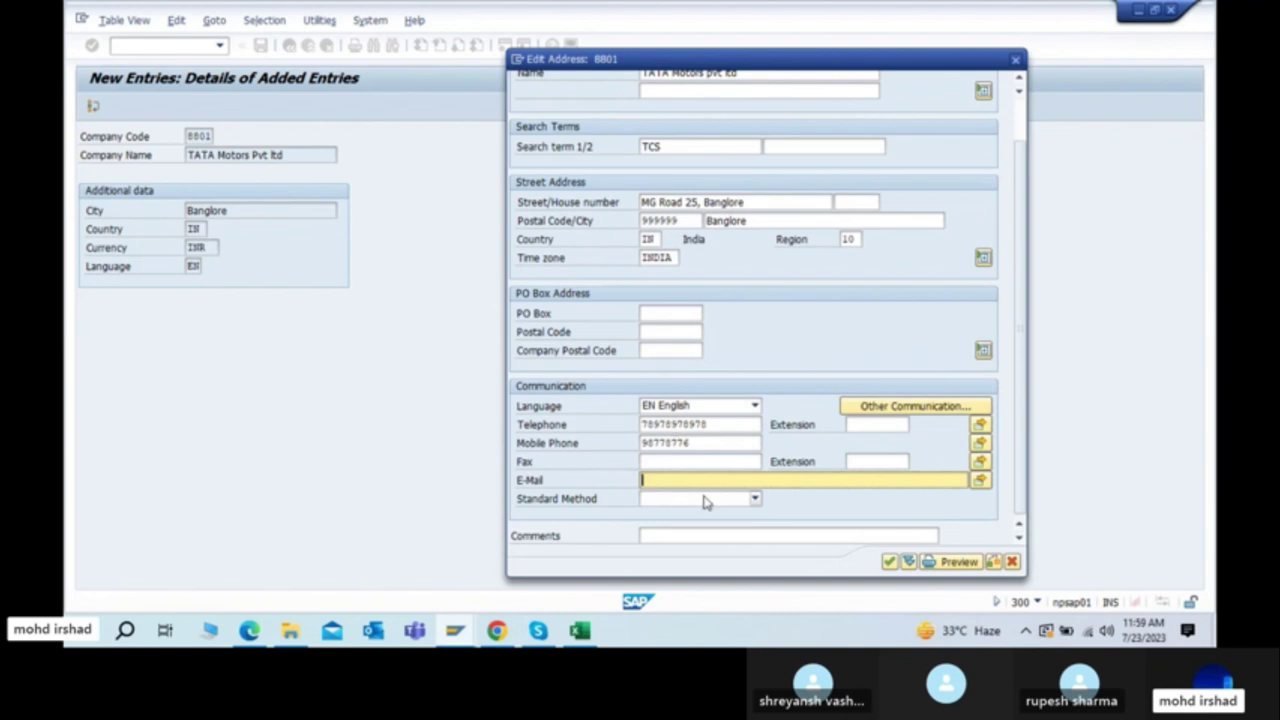
click(889, 562)
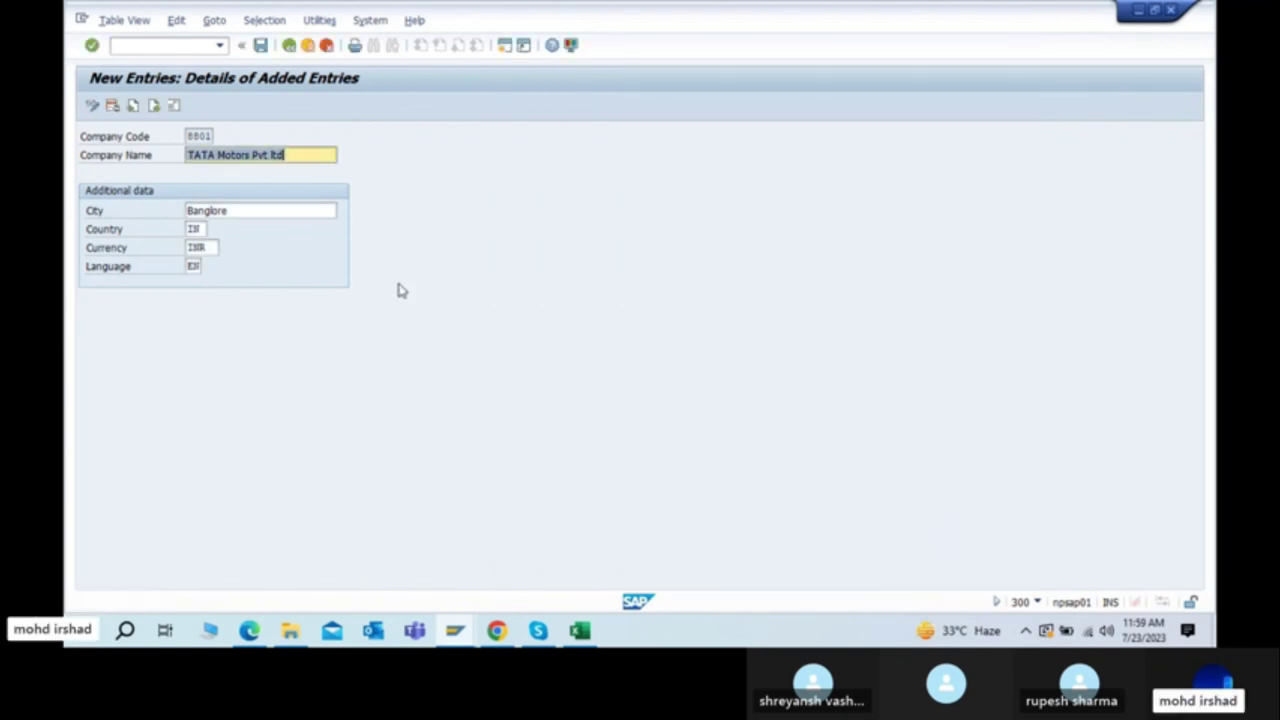
Step: Save the 8801 entry and review customizing request DASK901068 against the PDF notes
click(260, 45)
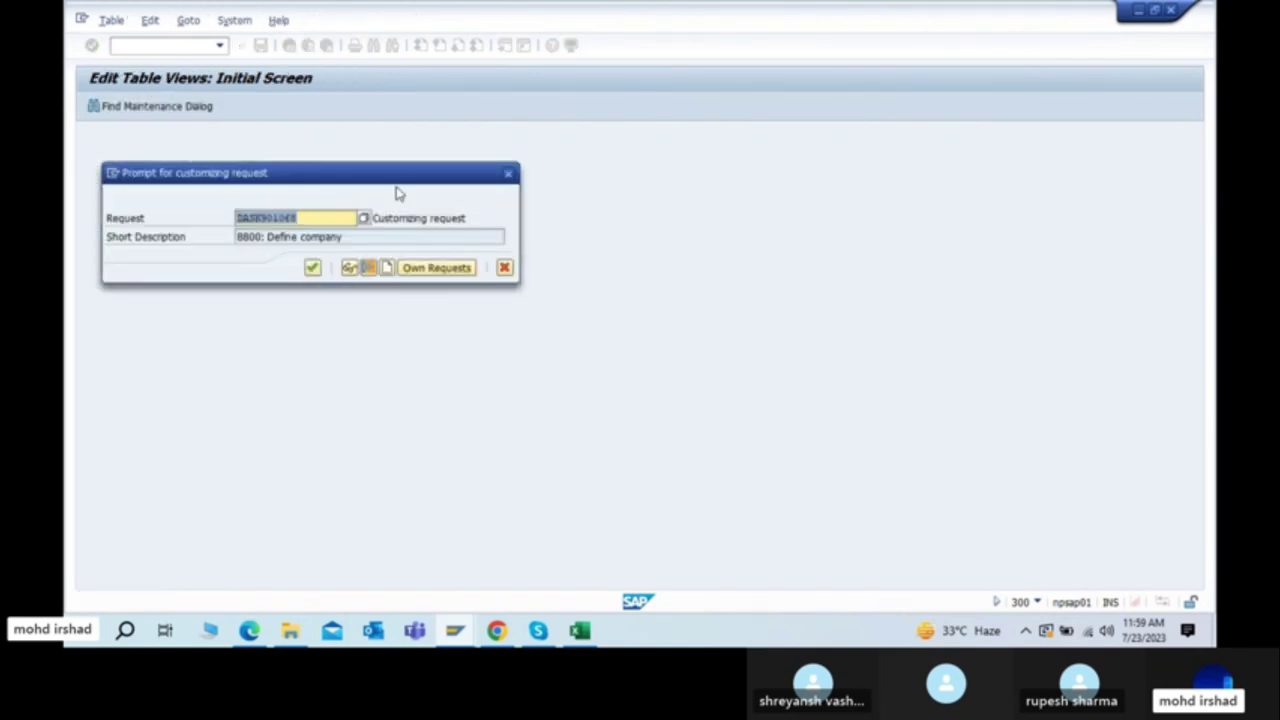
drag(371, 174, 903, 123)
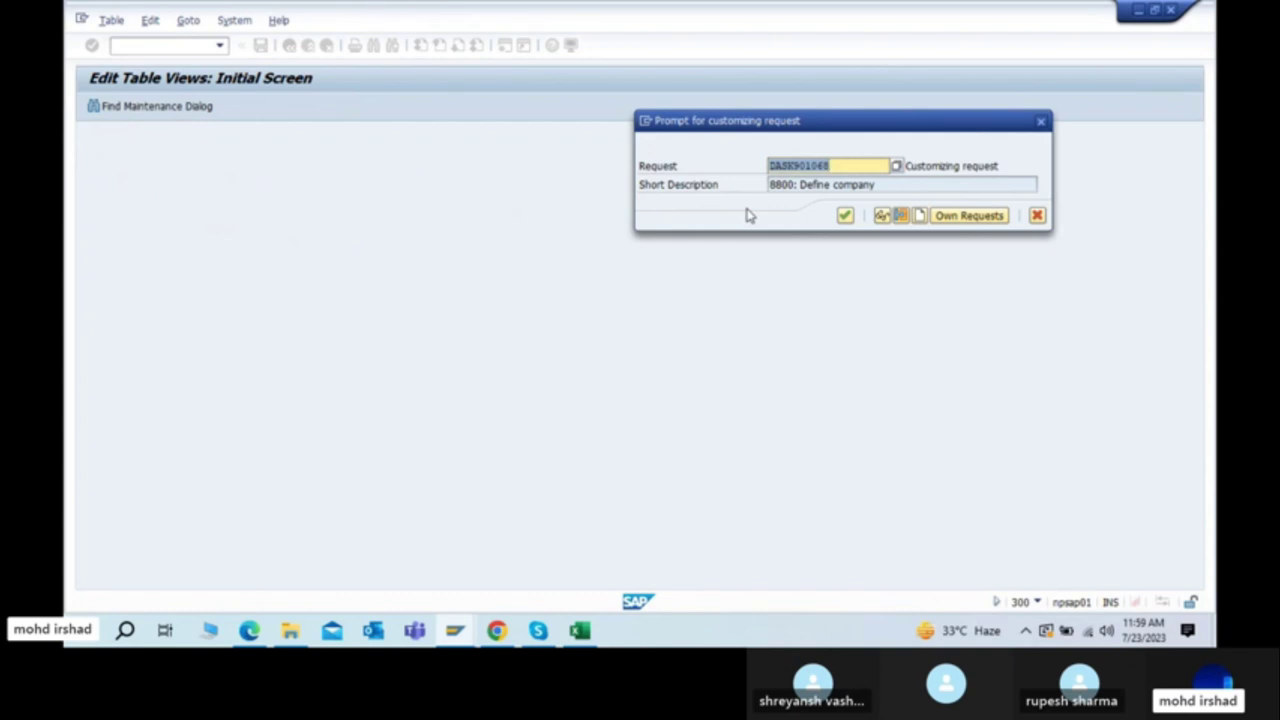
click(866, 186)
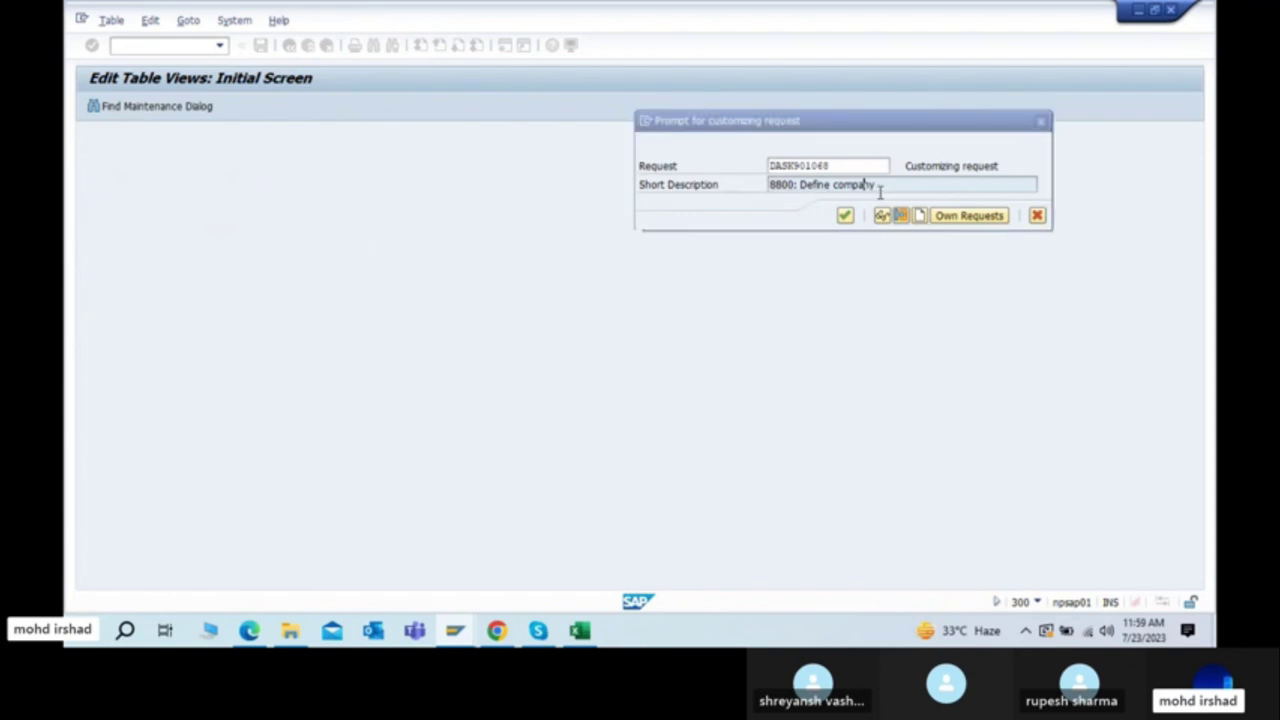
key(alt+Tab)
drag(604, 188, 790, 214)
key(alt+Tab)
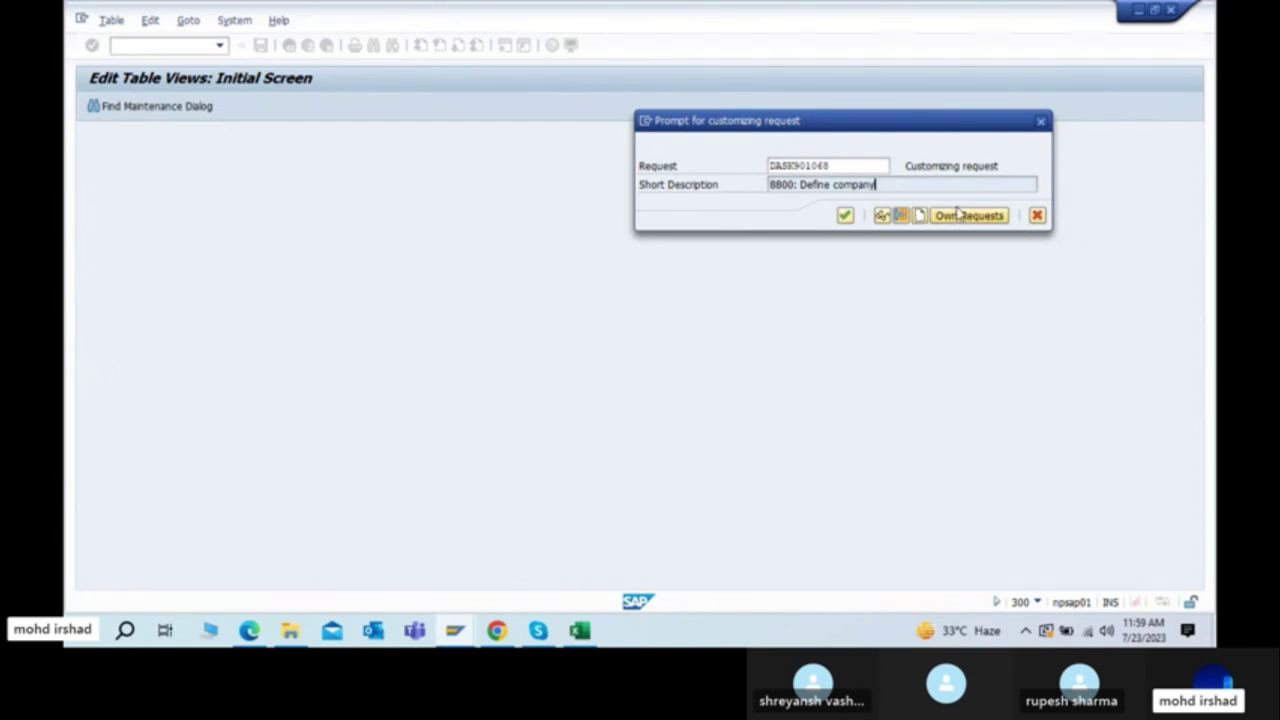
double_click(862, 177)
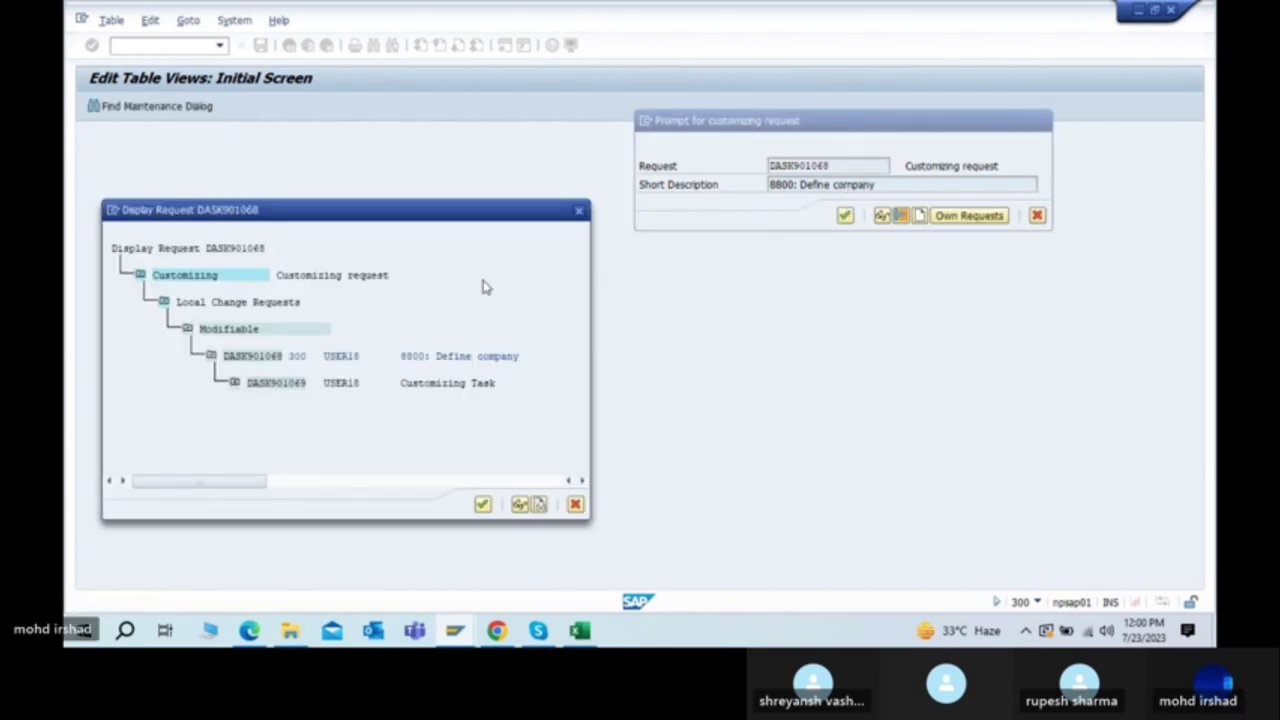
click(578, 210)
click(830, 184)
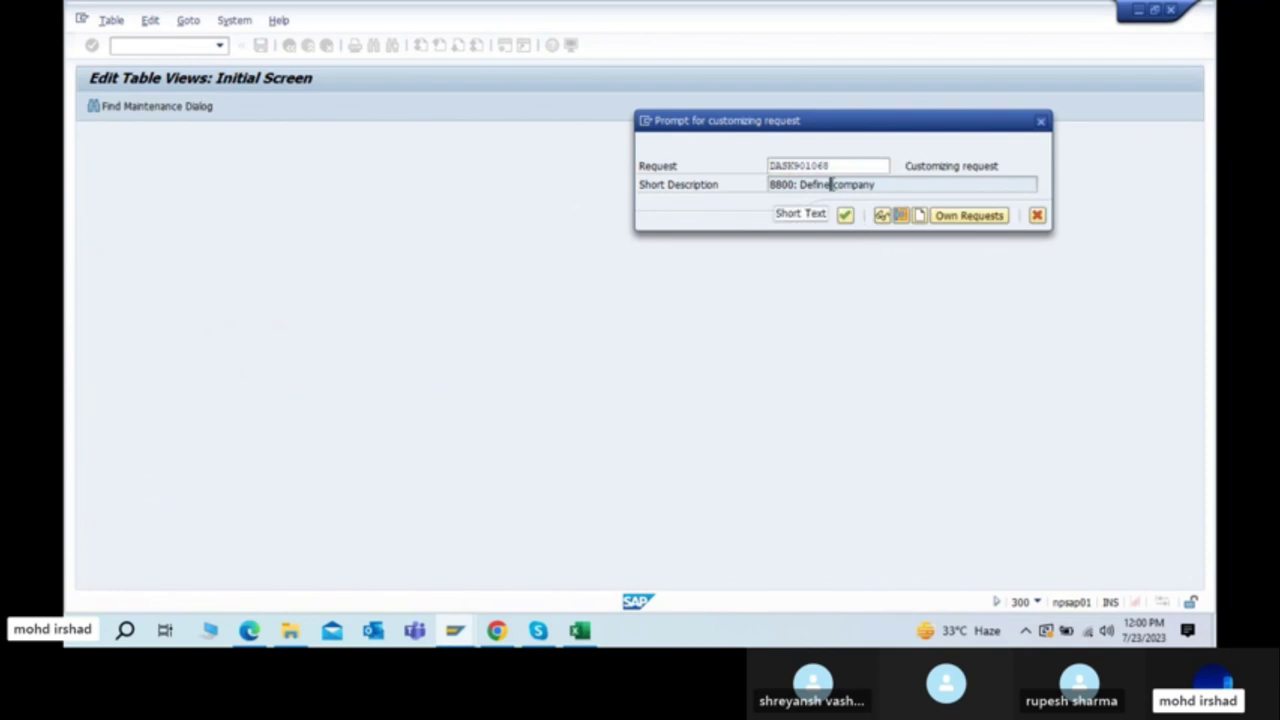
Step: Bring Excel's SAP FICO.xlsx forward on Sheet1 with the landscape notes
key(alt+Tab)
key(alt+Tab)
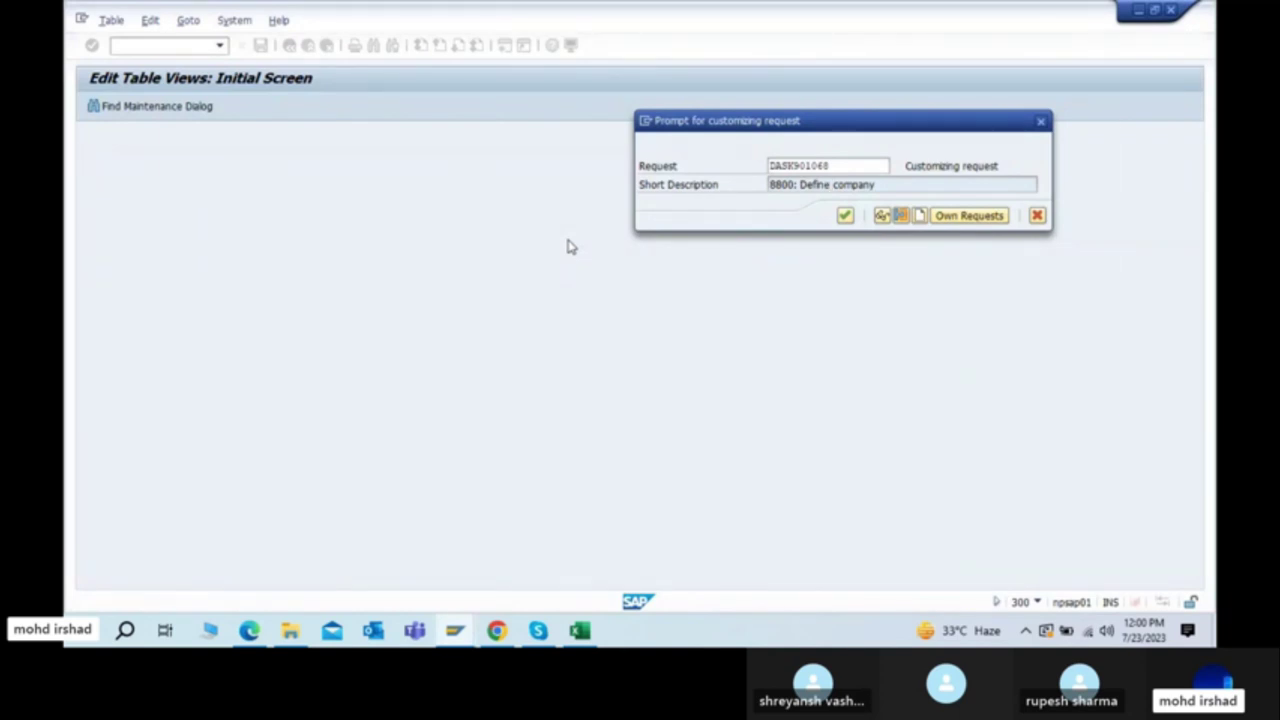
key(alt+Tab)
click(186, 584)
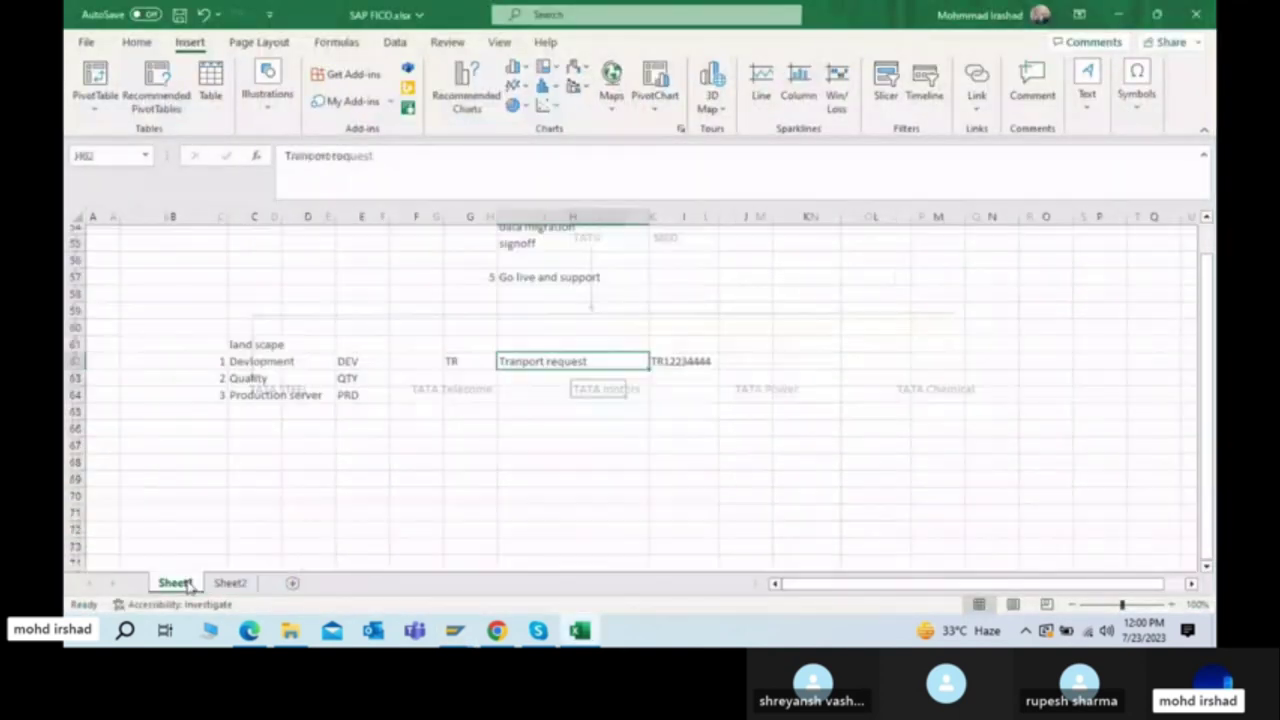
Step: Move through the landscape notes from DEV in E62 to TR12234444 and up column M
click(377, 361)
key(Down)
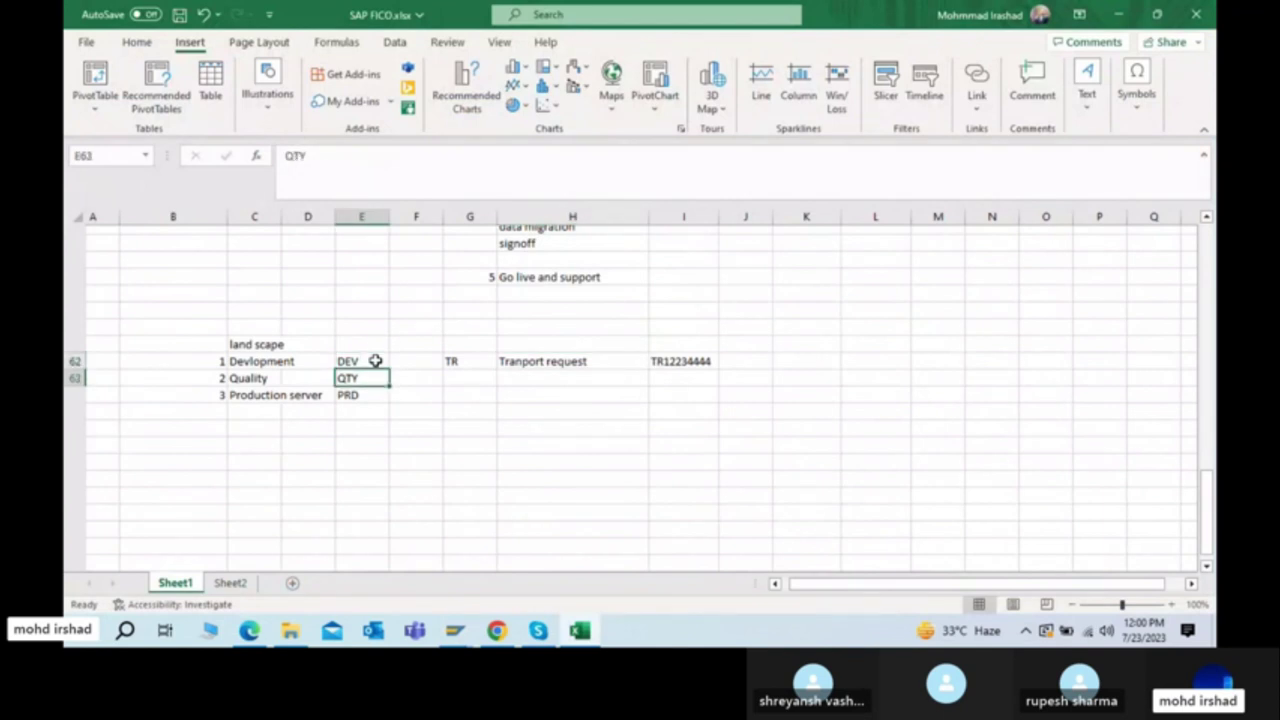
key(Up)
key(Right)
key(Right)
key(Right)
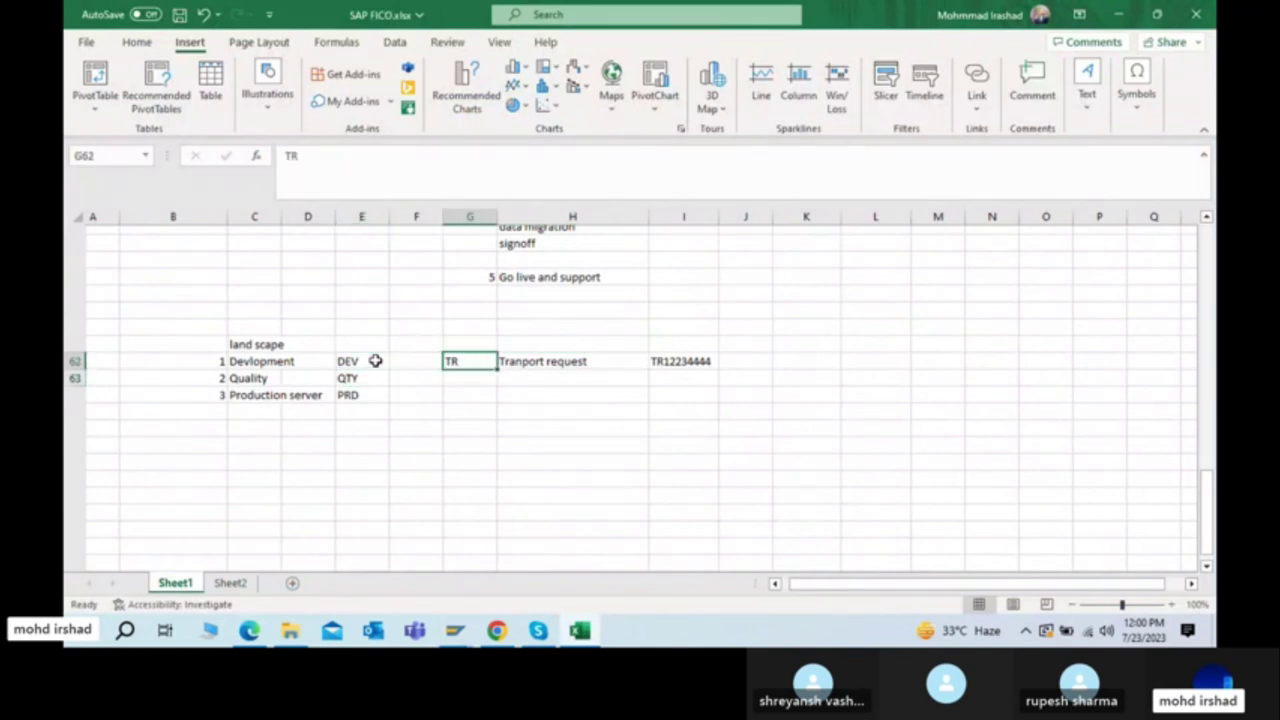
key(Down)
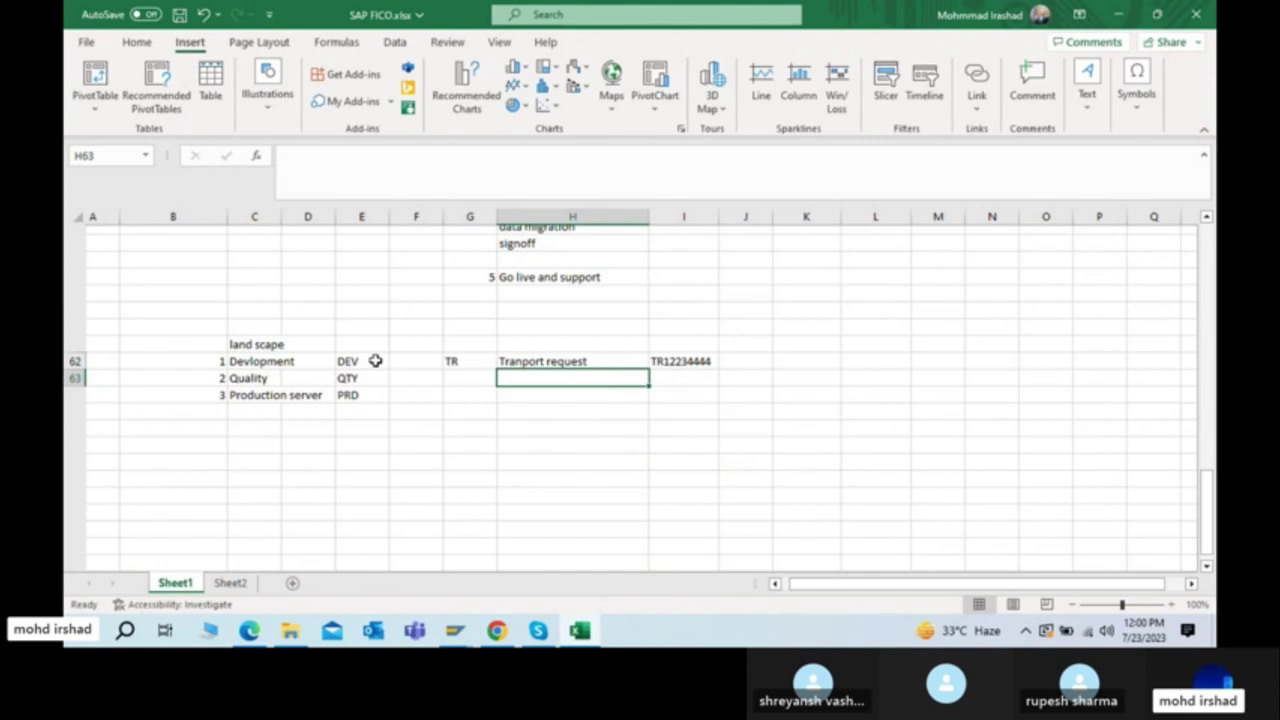
key(Left)
key(Left)
key(Left)
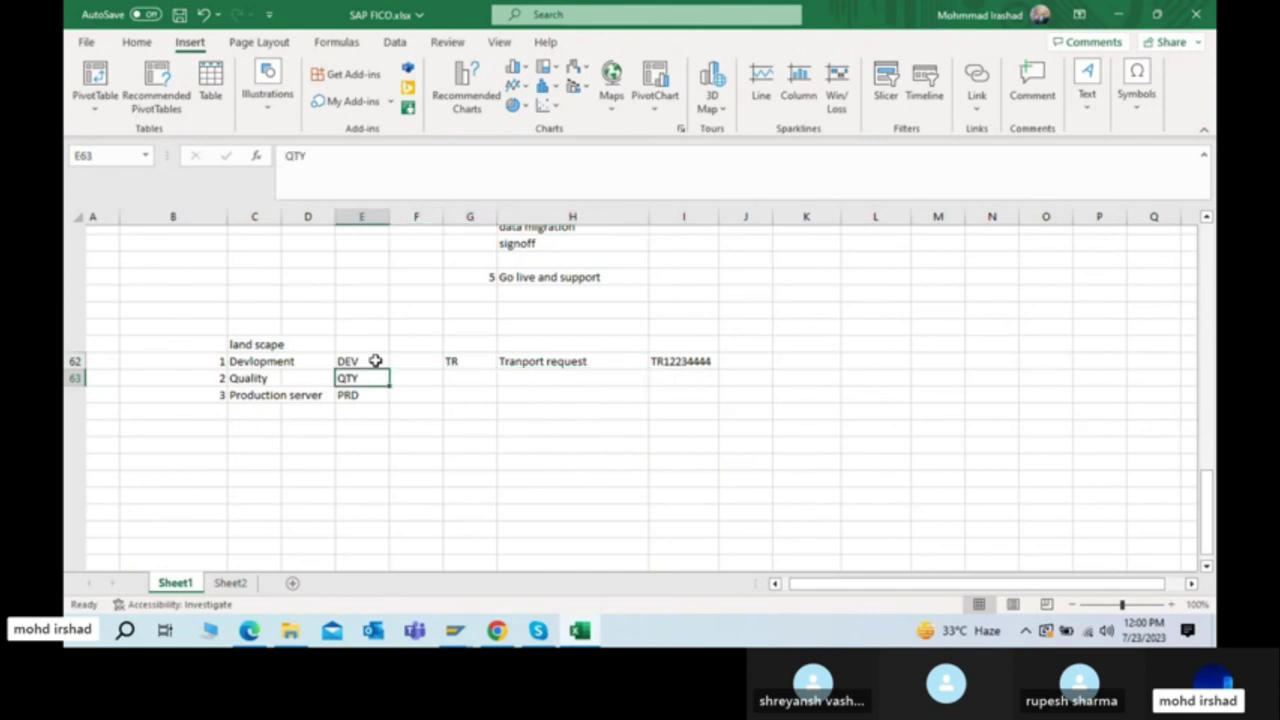
key(Right)
key(Right)
key(Right)
key(Right)
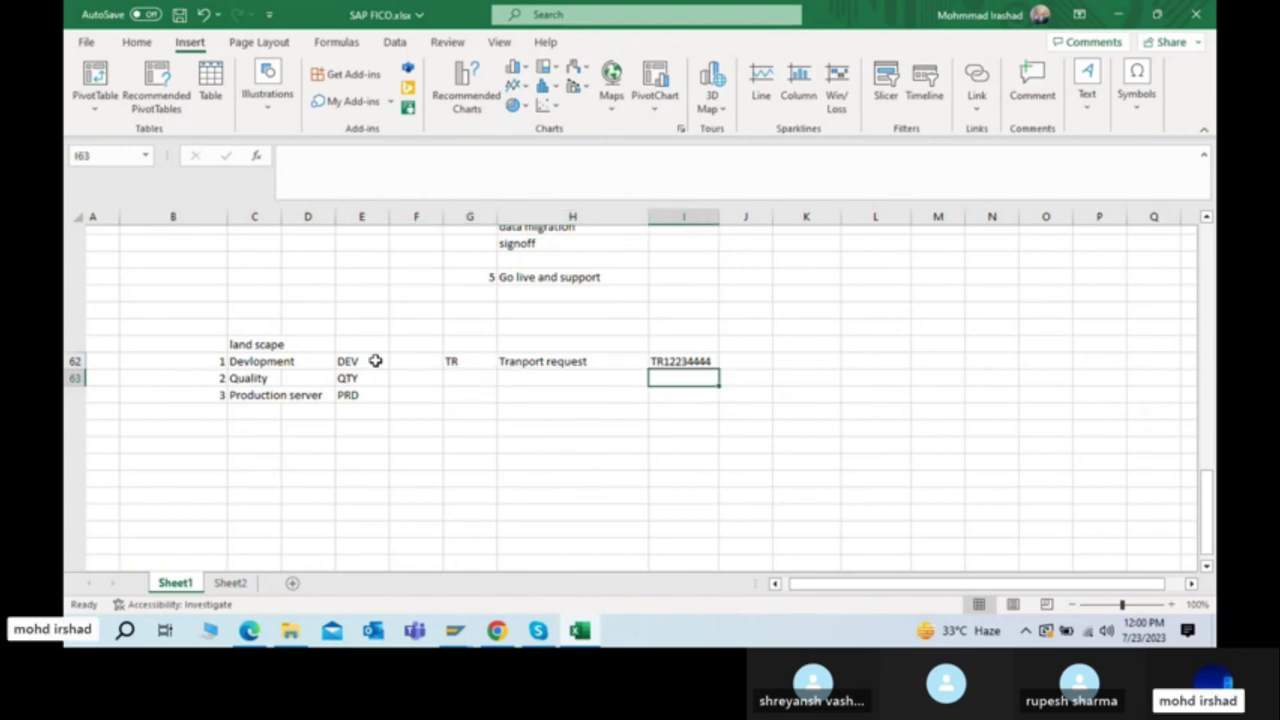
key(Up)
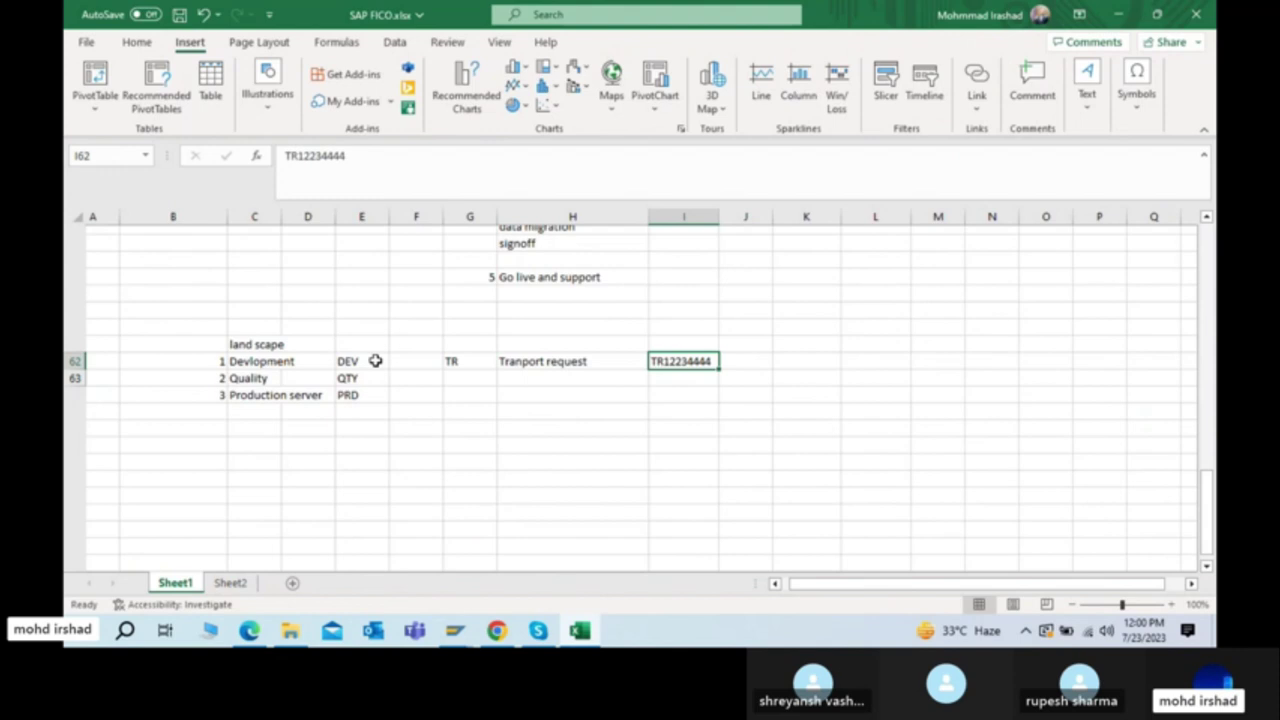
key(Right)
key(Right)
key(Right)
key(Right)
key(Up)
key(Up)
key(Up)
key(Up)
Step: Enter test step numbers 1 through 8 down column M from M58
text(1)
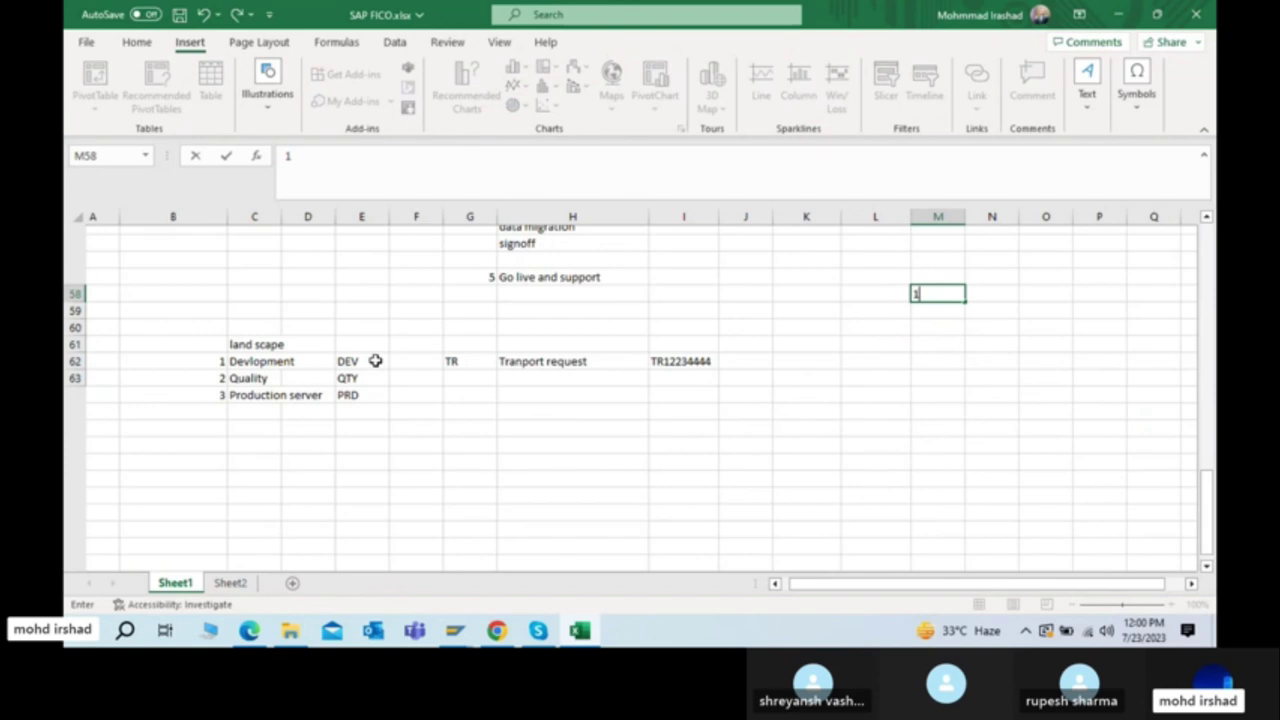
key(Return)
text(2)
key(Return)
text(3)
key(Return)
text(4 5)
key(Return)
text(6)
key(Return)
text(7)
key(Return)
text(8)
key(Return)
Step: Enter test numbers 1, 2 and 3 down column L from L58
key(Up)
key(Up)
key(Up)
key(Up)
key(Up)
key(Up)
key(Up)
key(Up)
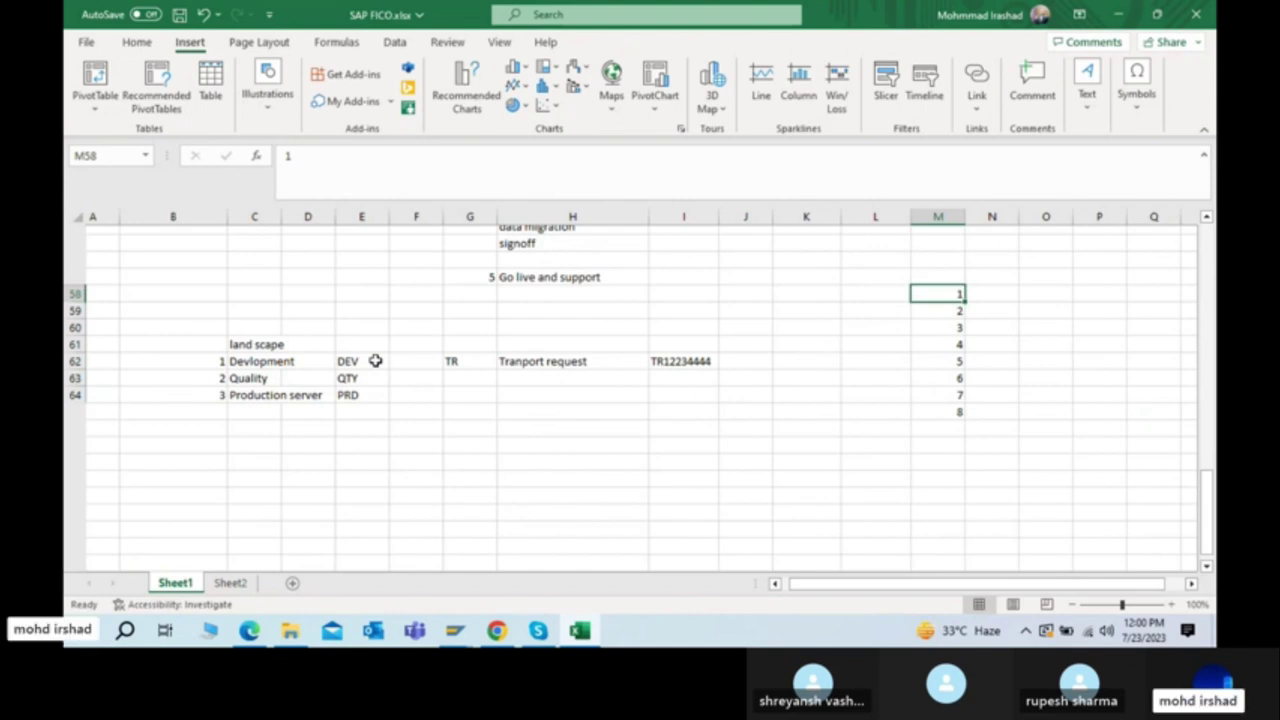
key(Left)
key(Left)
key(Right)
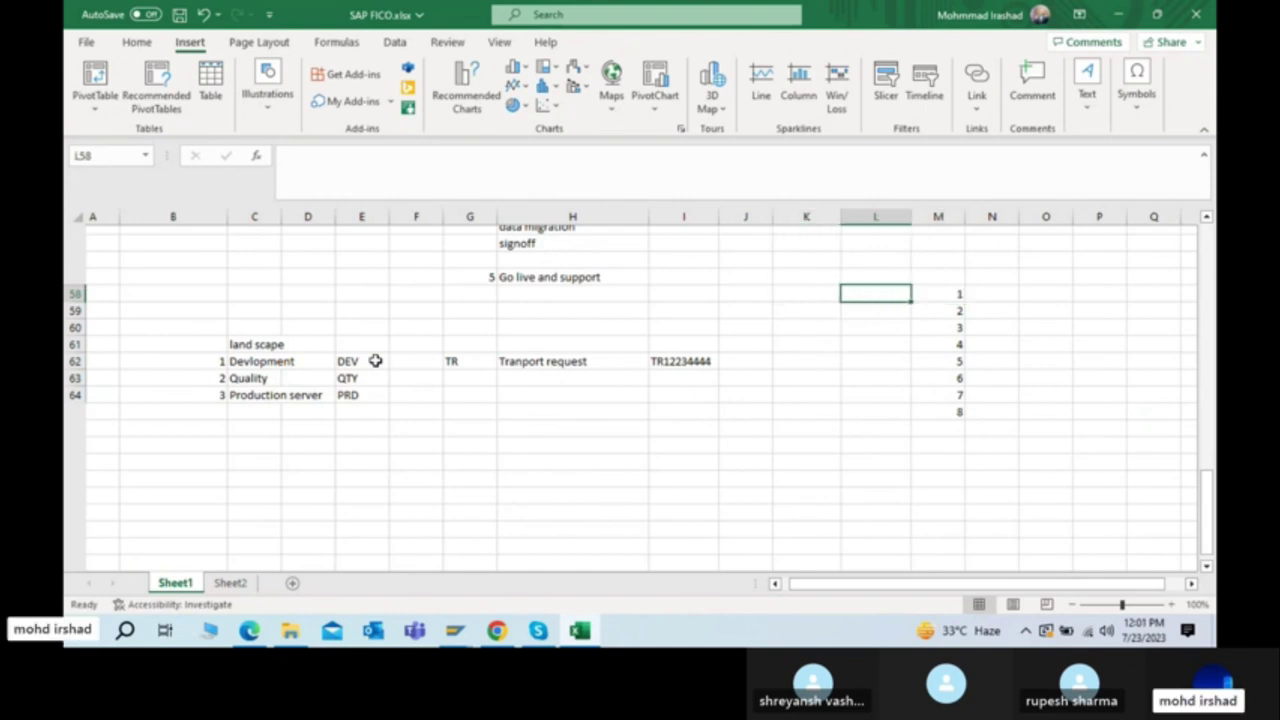
text(1)
key(Return)
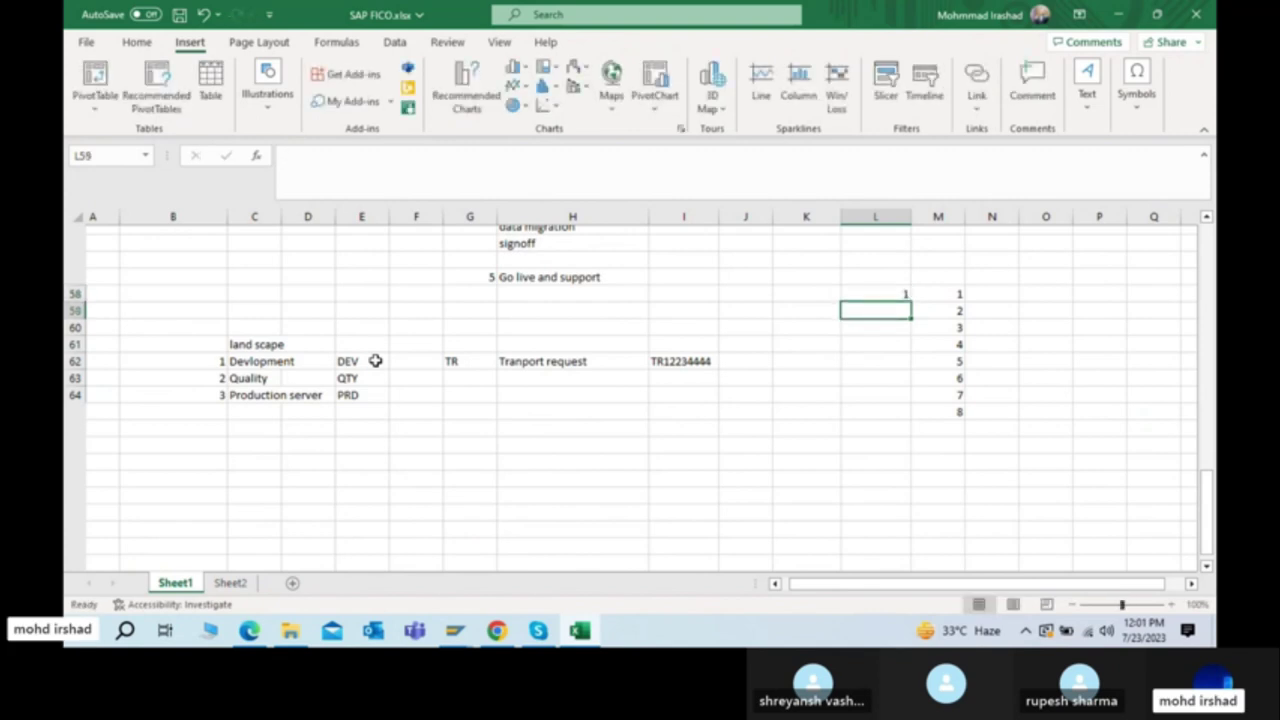
key(Down)
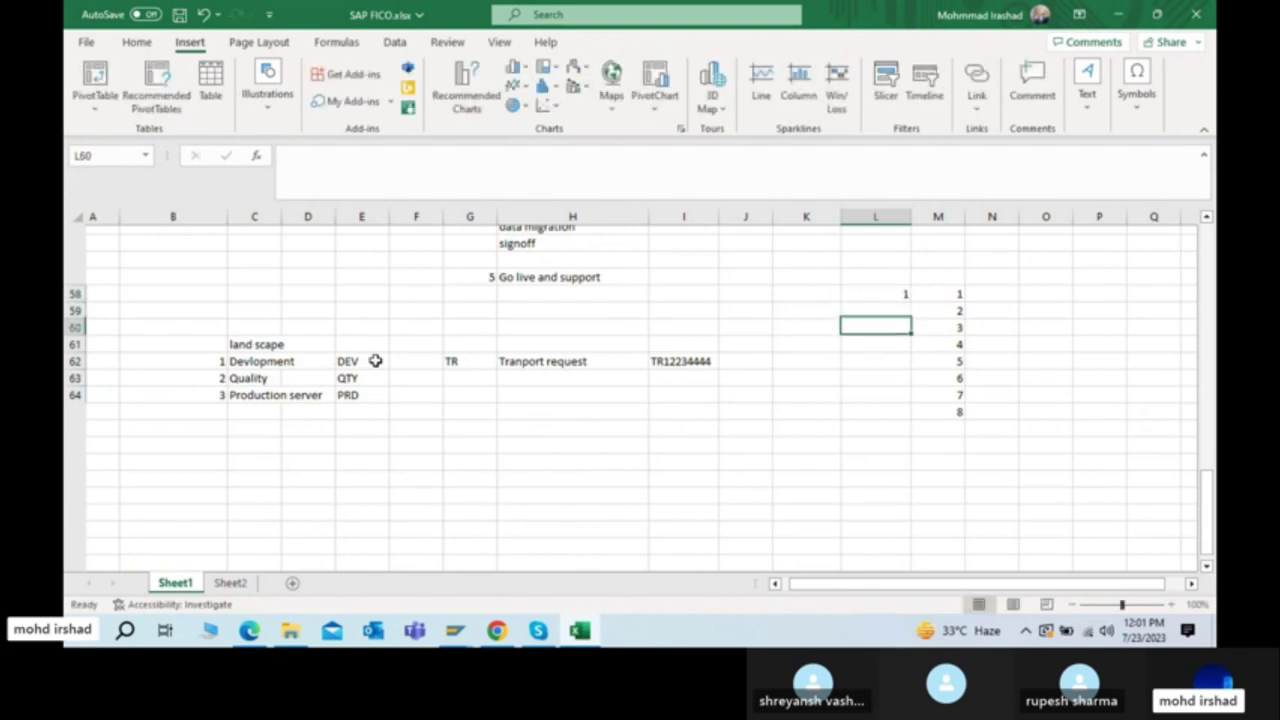
text(2)
key(Return)
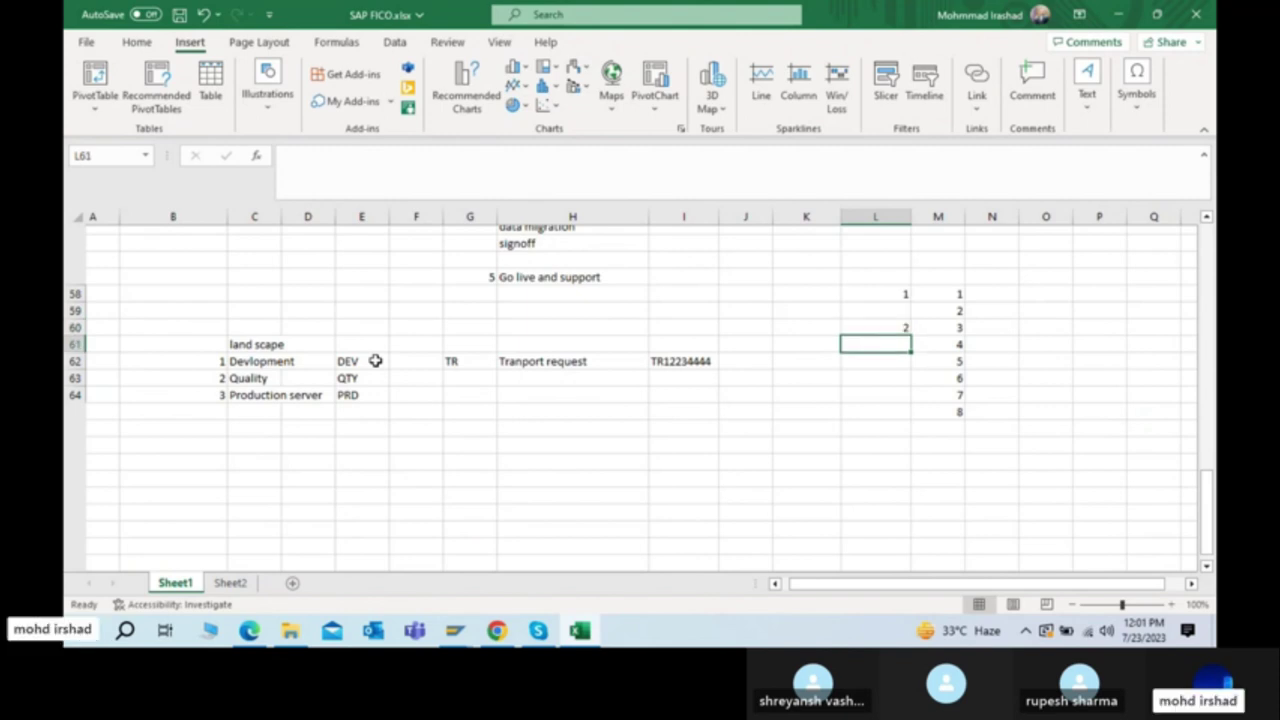
text(3)
key(Up)
key(Up)
Step: Select L59:M down to the last row and delete the scratch numbers
key(Right)
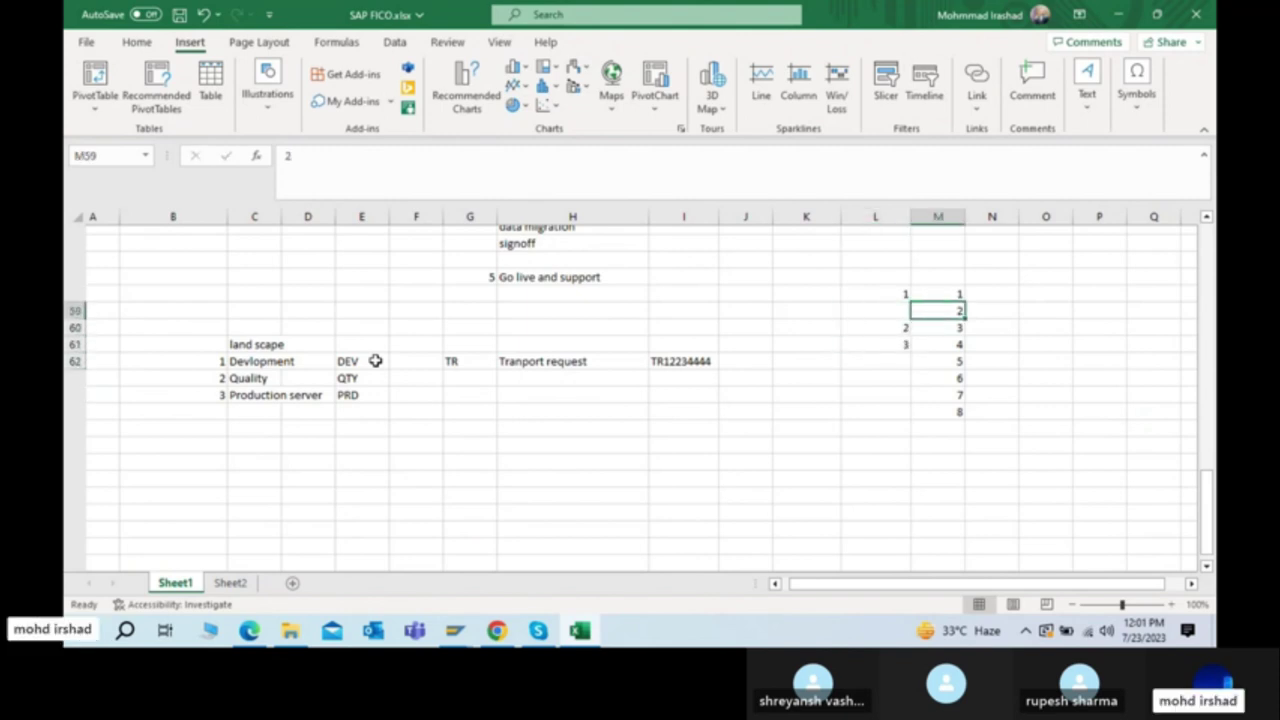
key(Left)
key(Down)
key(Down)
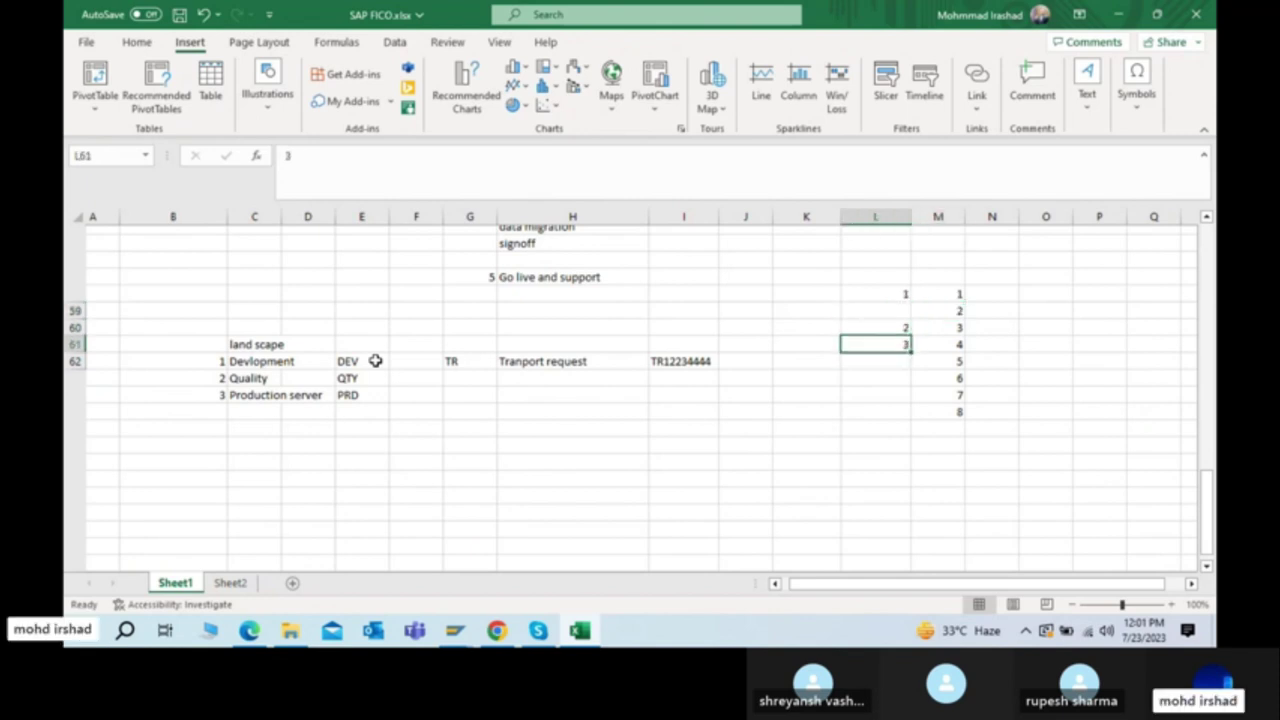
key(Up)
key(Up)
key(Up)
key(shift+Down)
key(shift+Down)
key(shift+Right)
key(Down)
key(shift+Down)
key(shift+Right)
key(shift+Down)
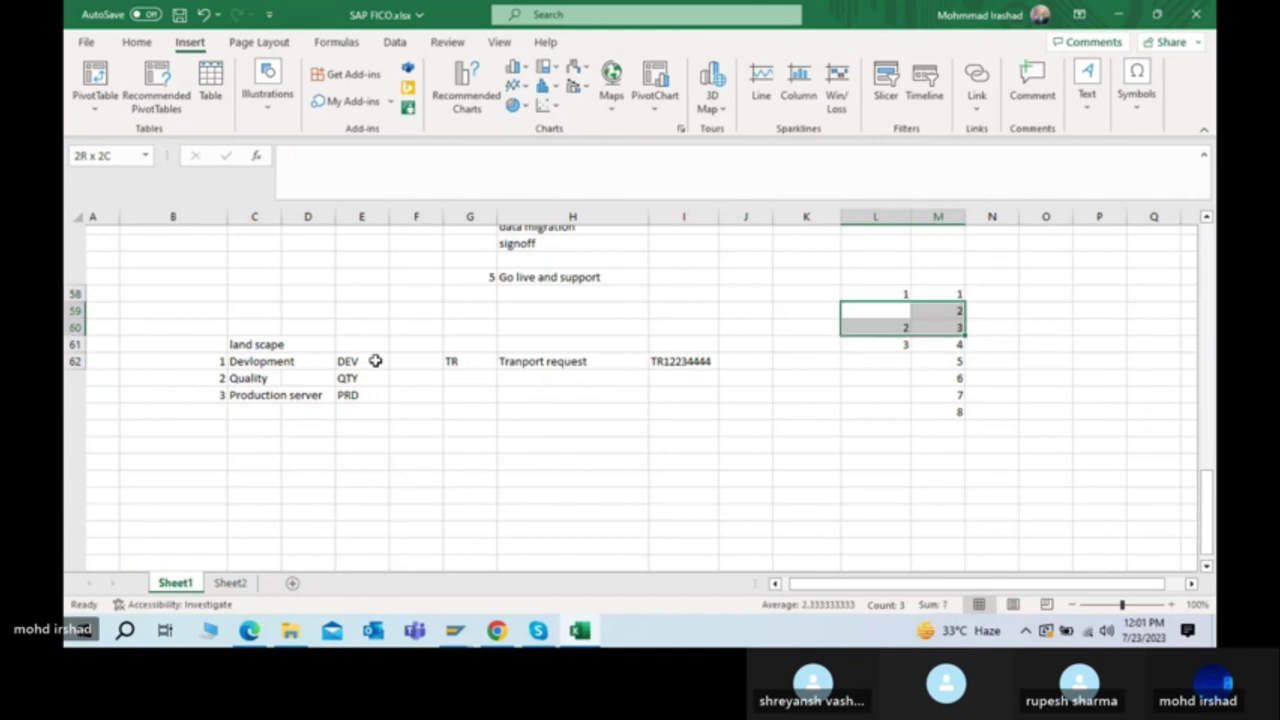
key(ctrl+shift+Down)
key(ctrl+shift+Up)
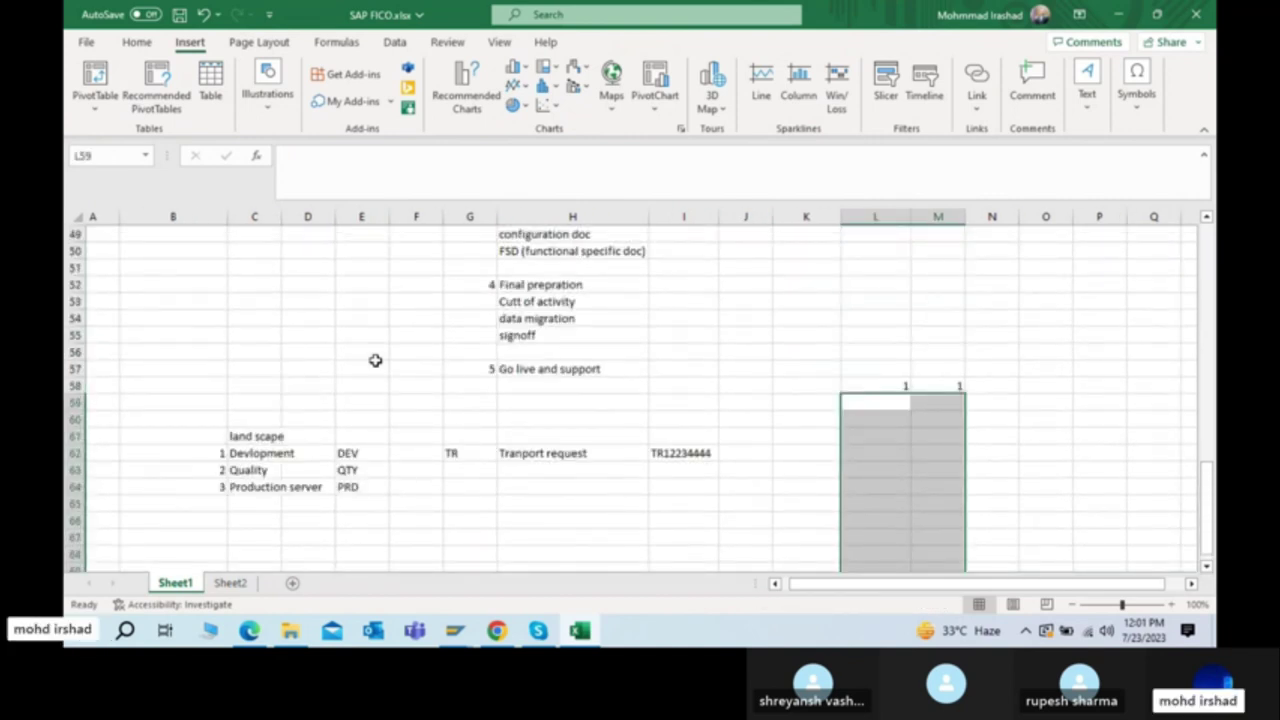
click(434, 531)
key(alt+Tab)
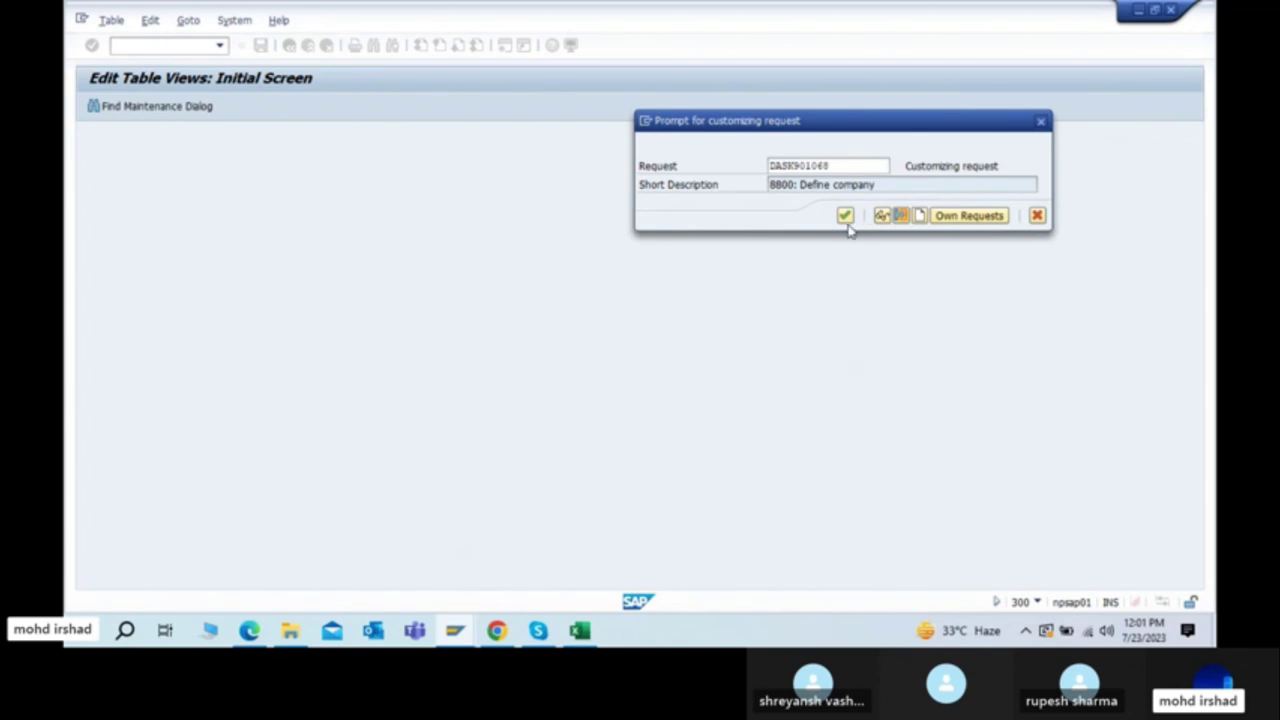
Step: Choose customizing request DASK901068 from the available request list
click(966, 216)
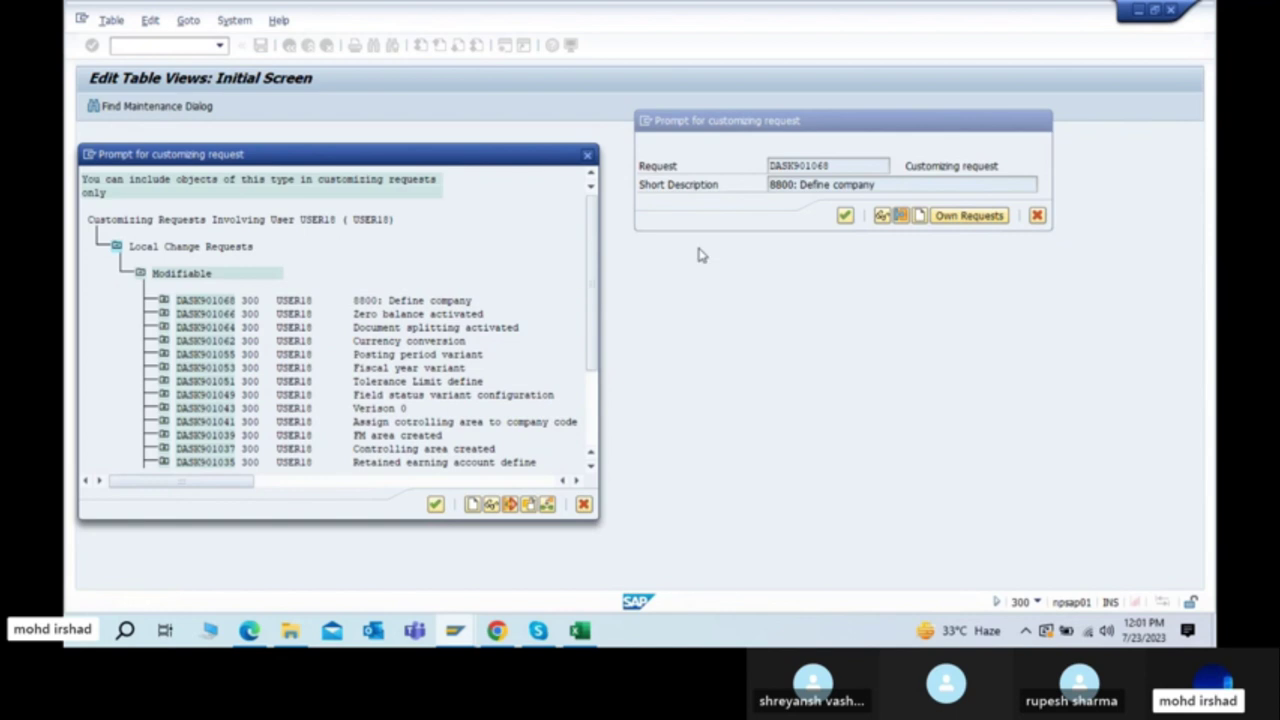
click(587, 154)
click(876, 184)
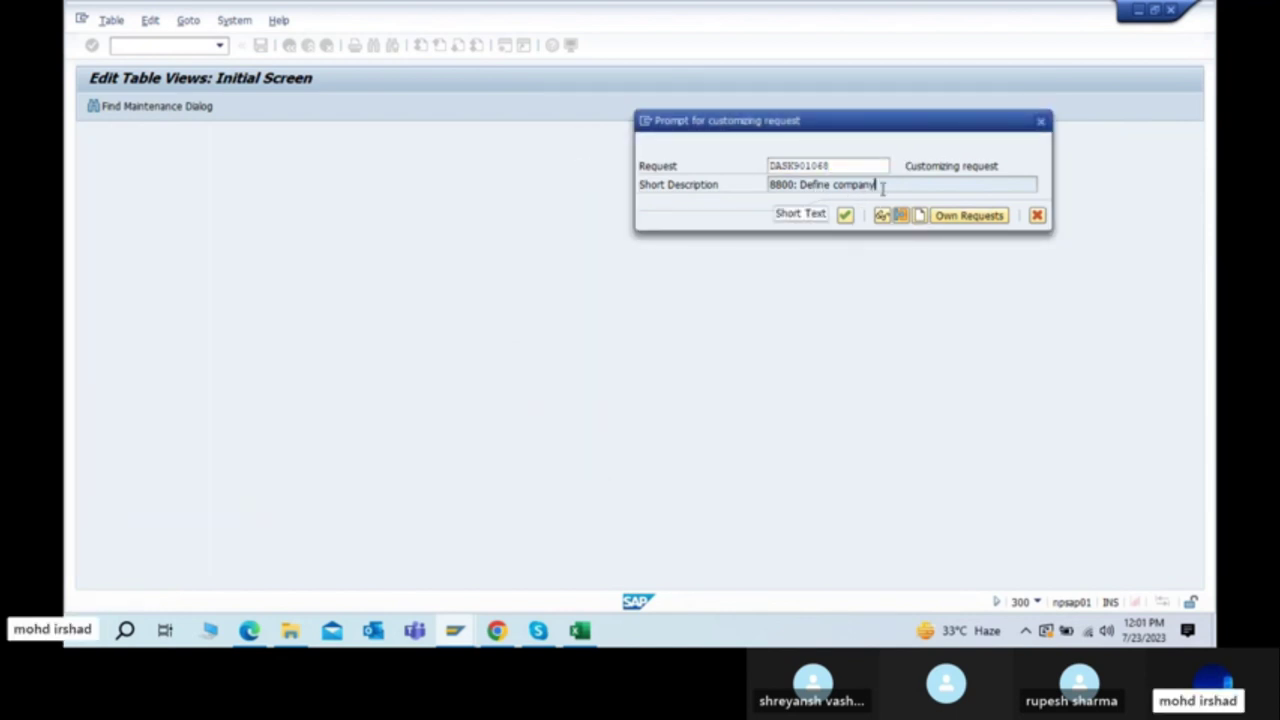
click(877, 163)
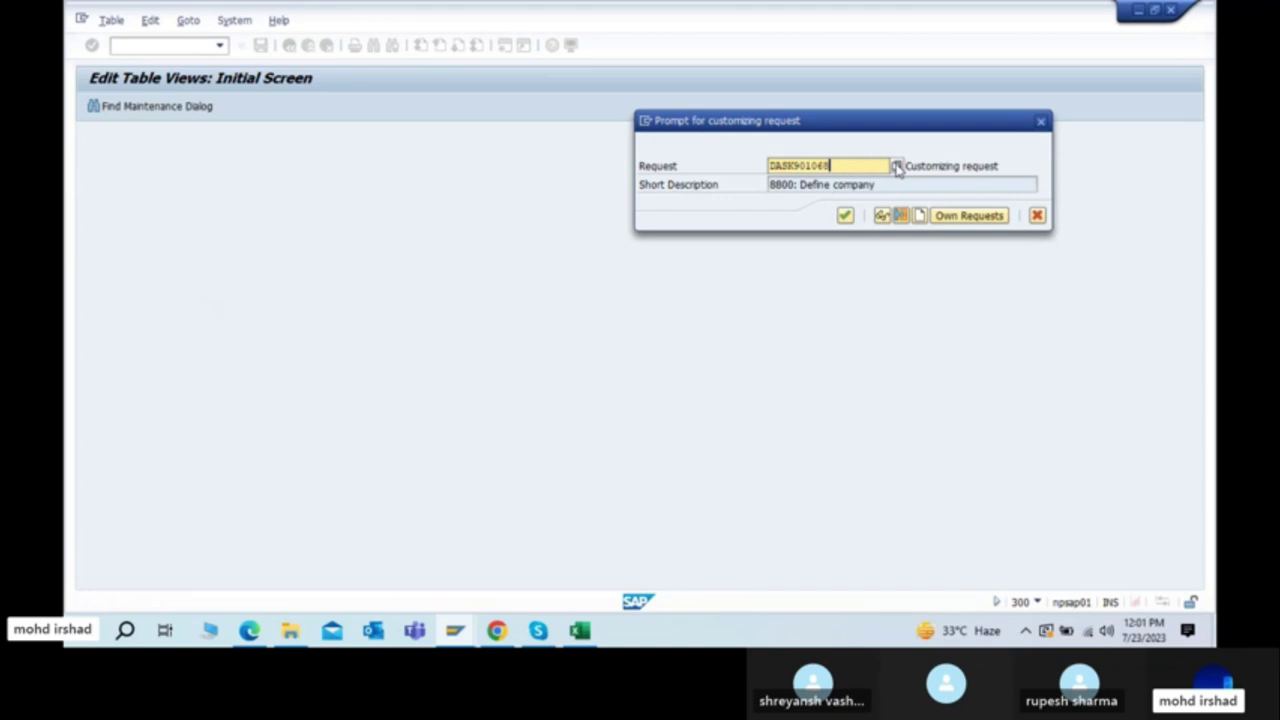
click(895, 166)
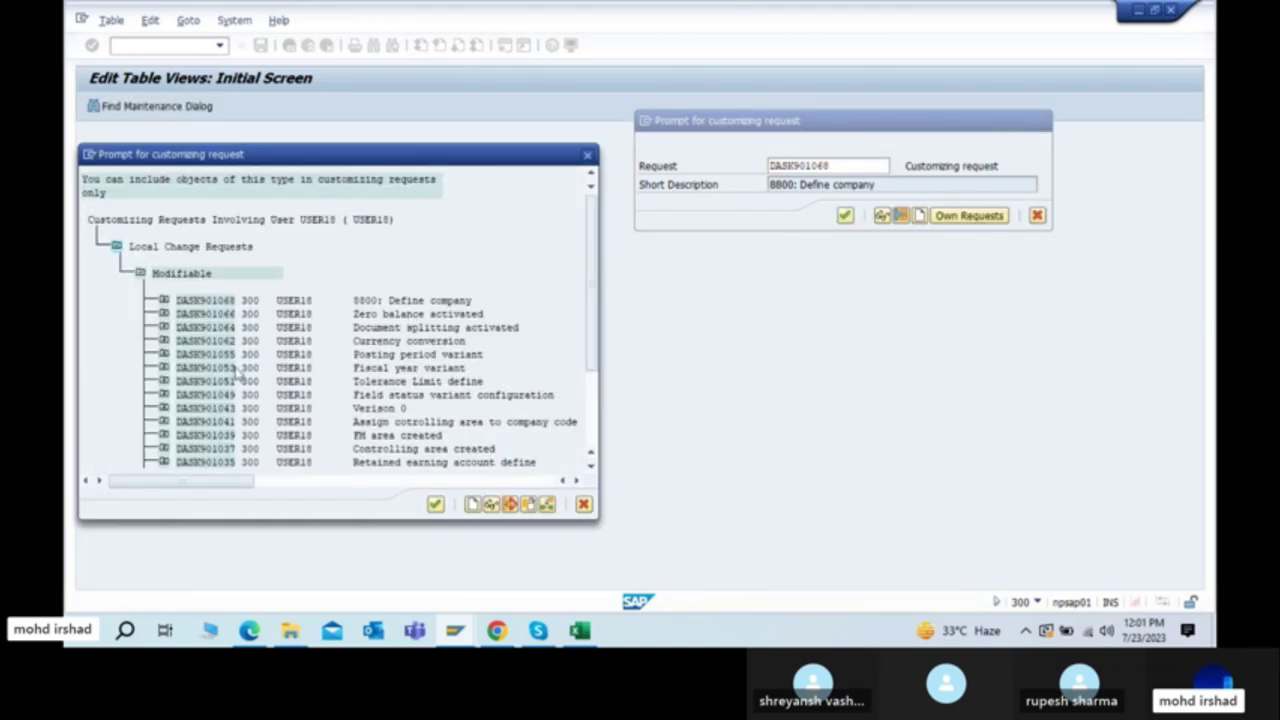
scroll(258, 448, down, 1)
scroll(262, 448, down, 3)
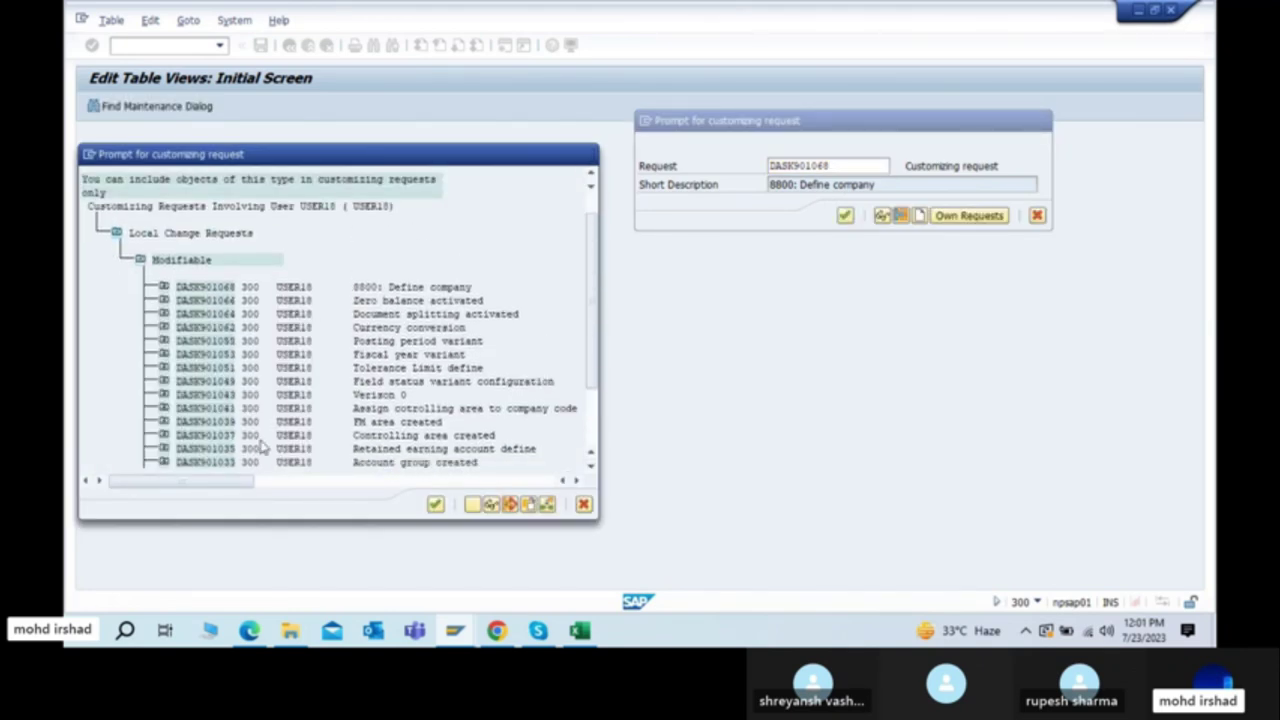
scroll(260, 446, up, 3)
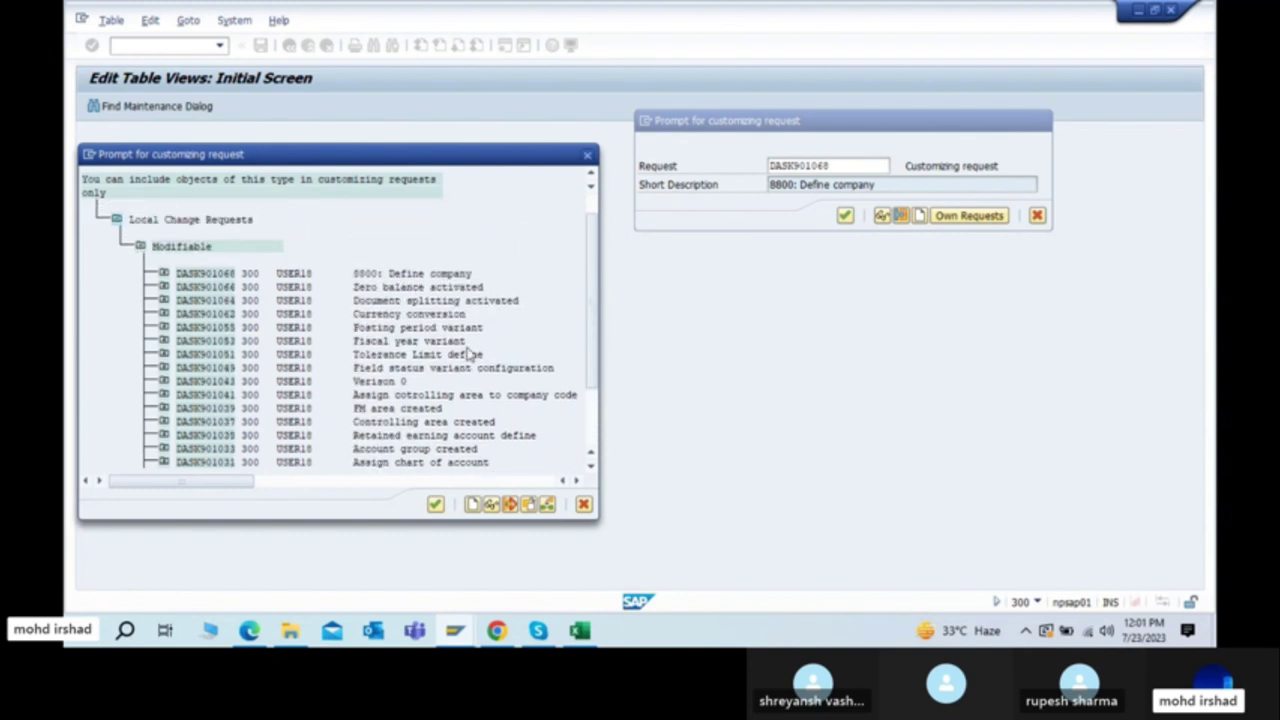
double_click(370, 276)
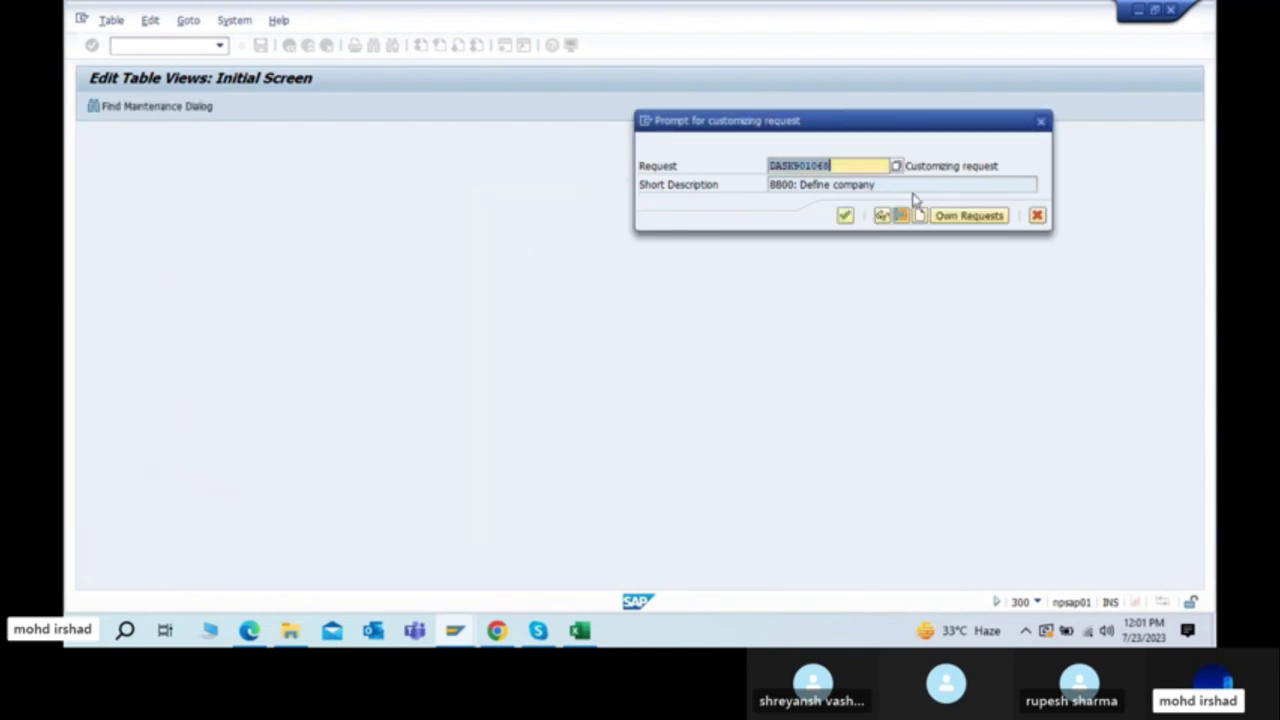
Step: Pick the 8800: Define company request and view its objects ADDRESS_4.6 and V_T001
click(975, 222)
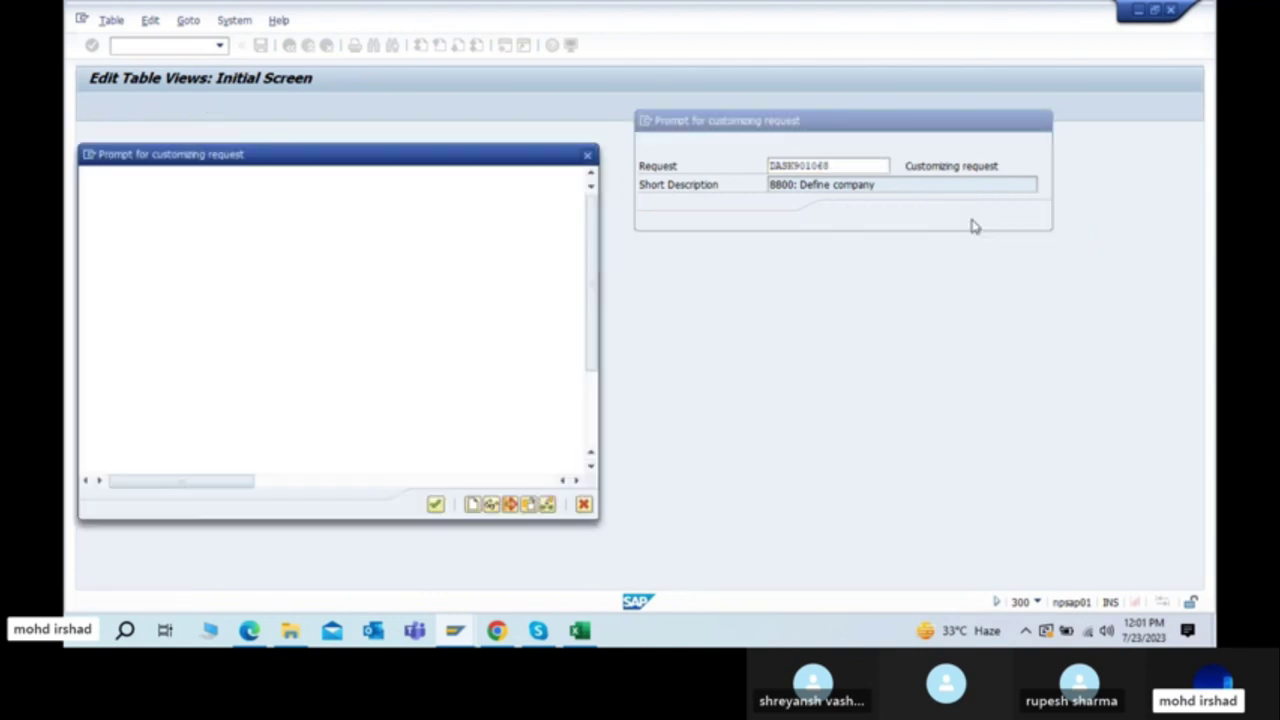
double_click(227, 300)
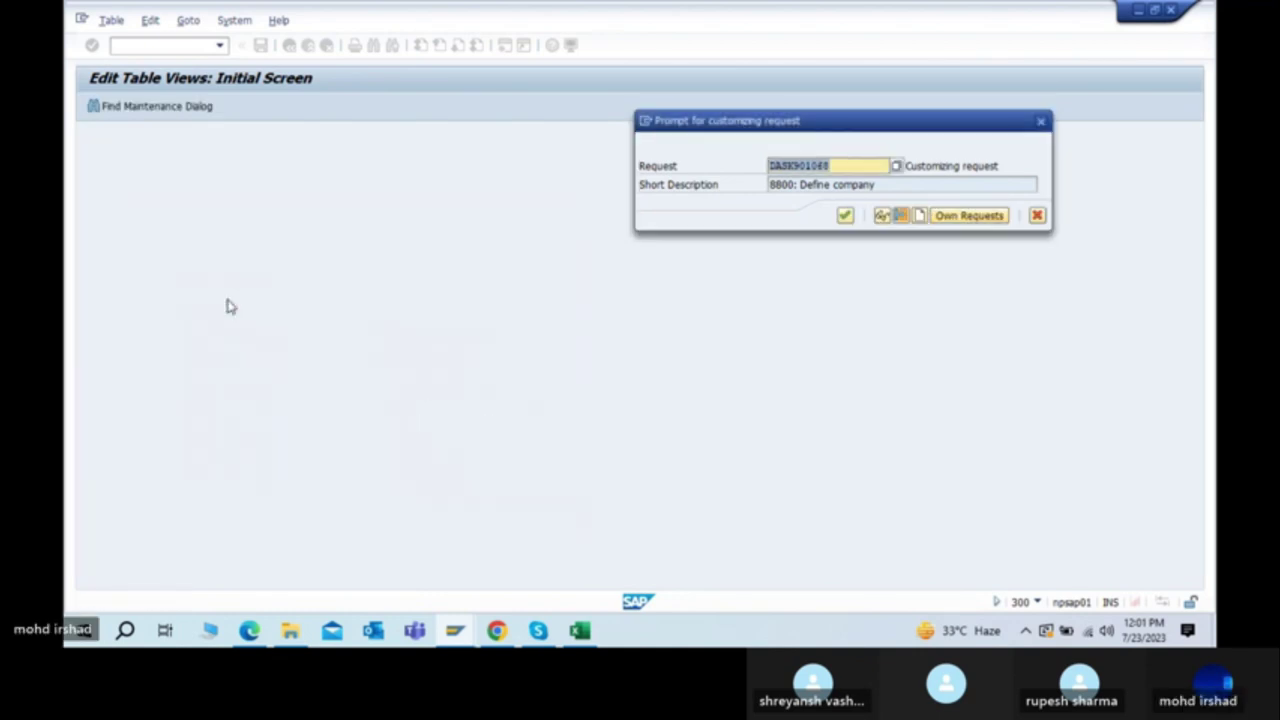
click(901, 217)
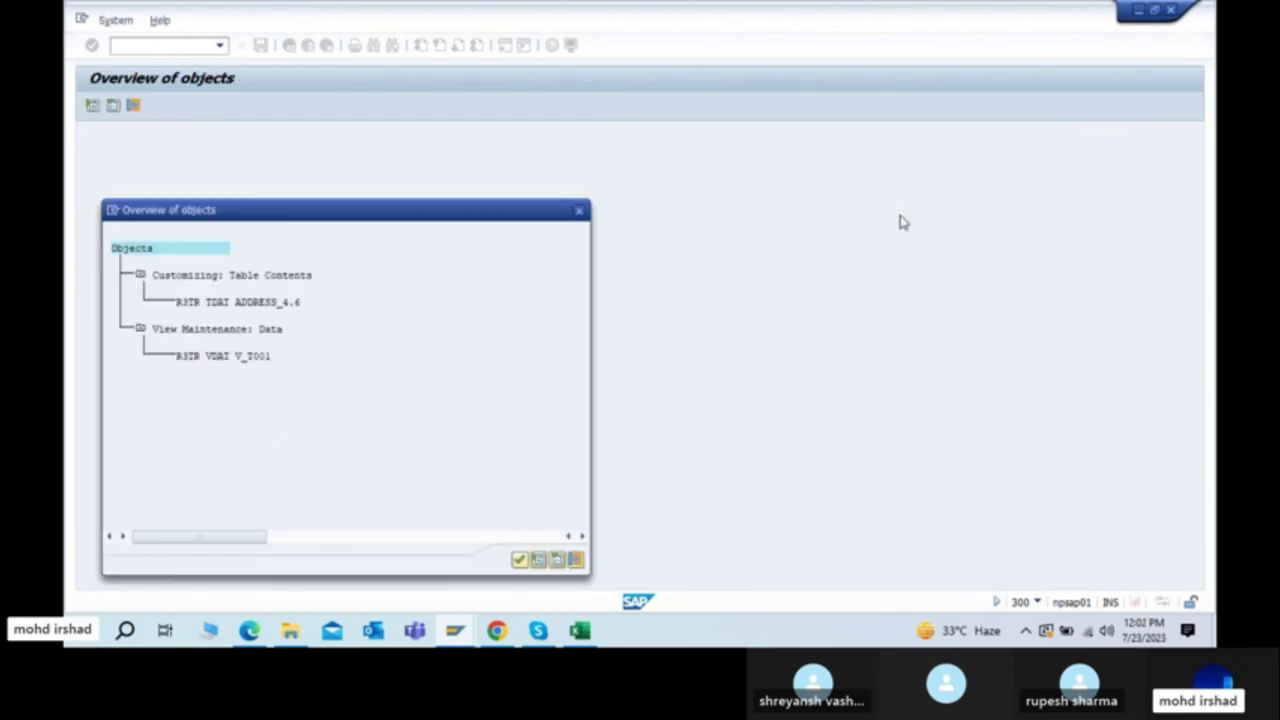
click(578, 210)
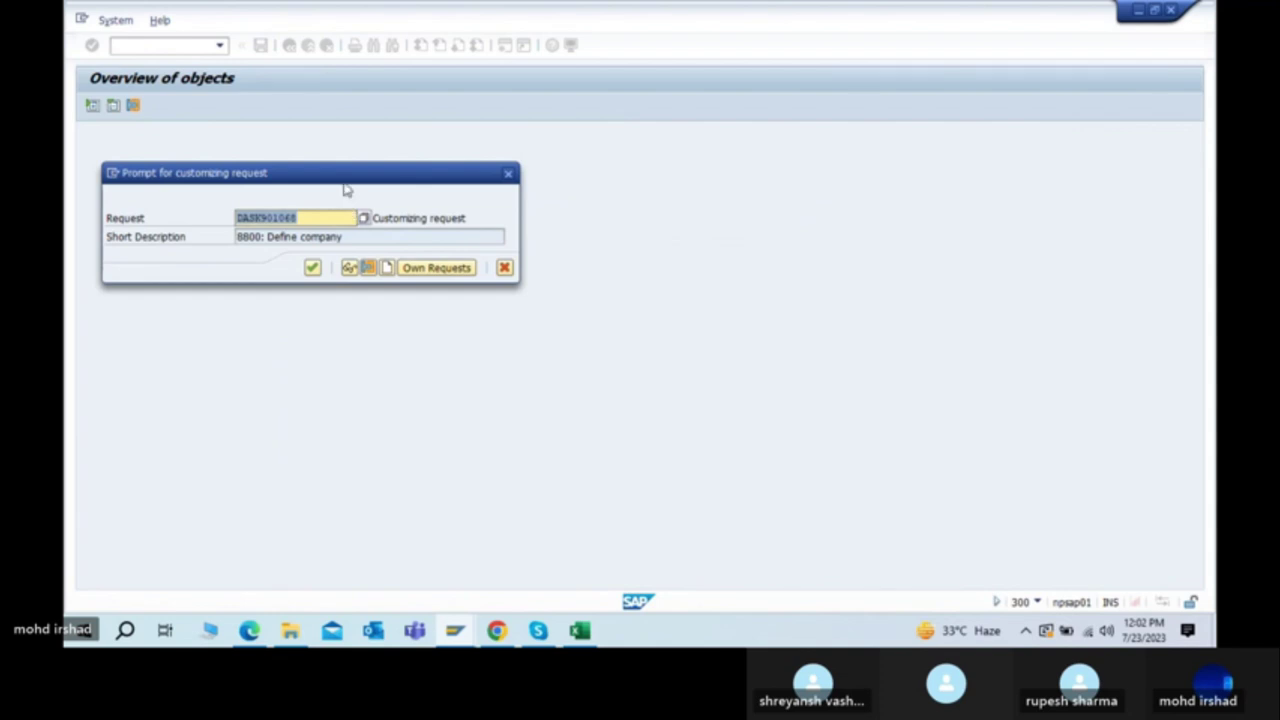
drag(346, 186, 884, 148)
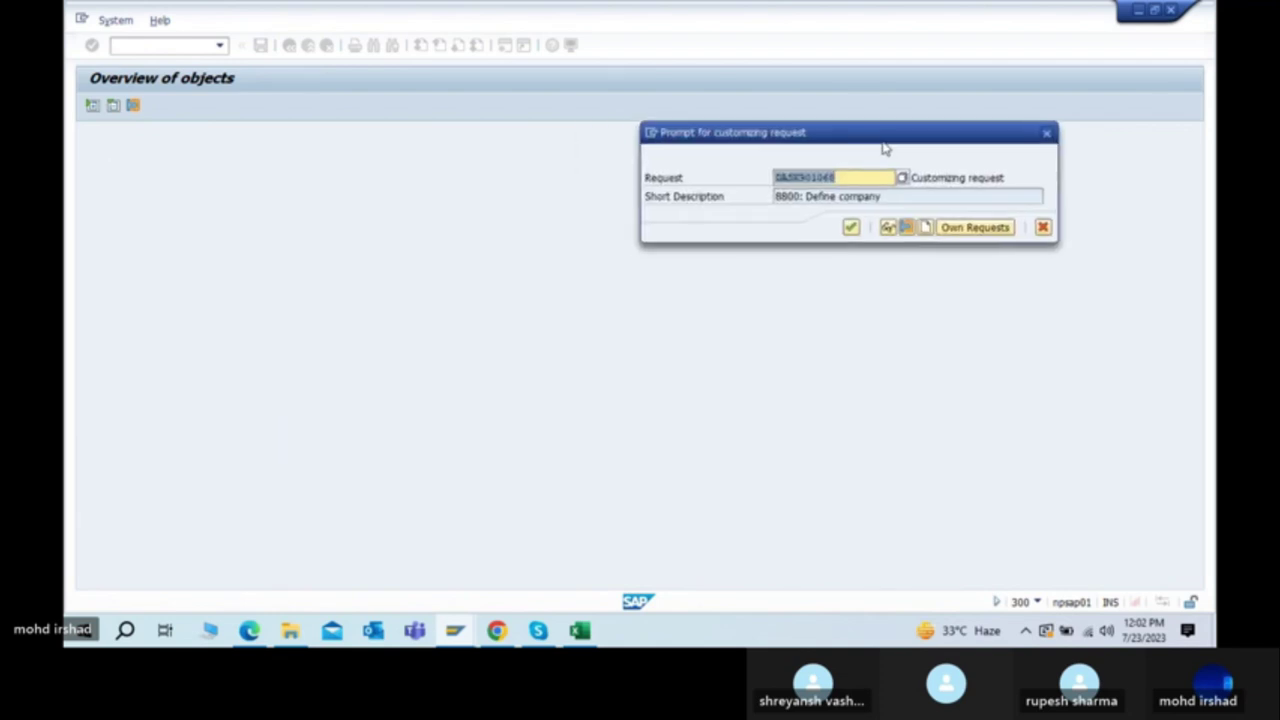
click(888, 228)
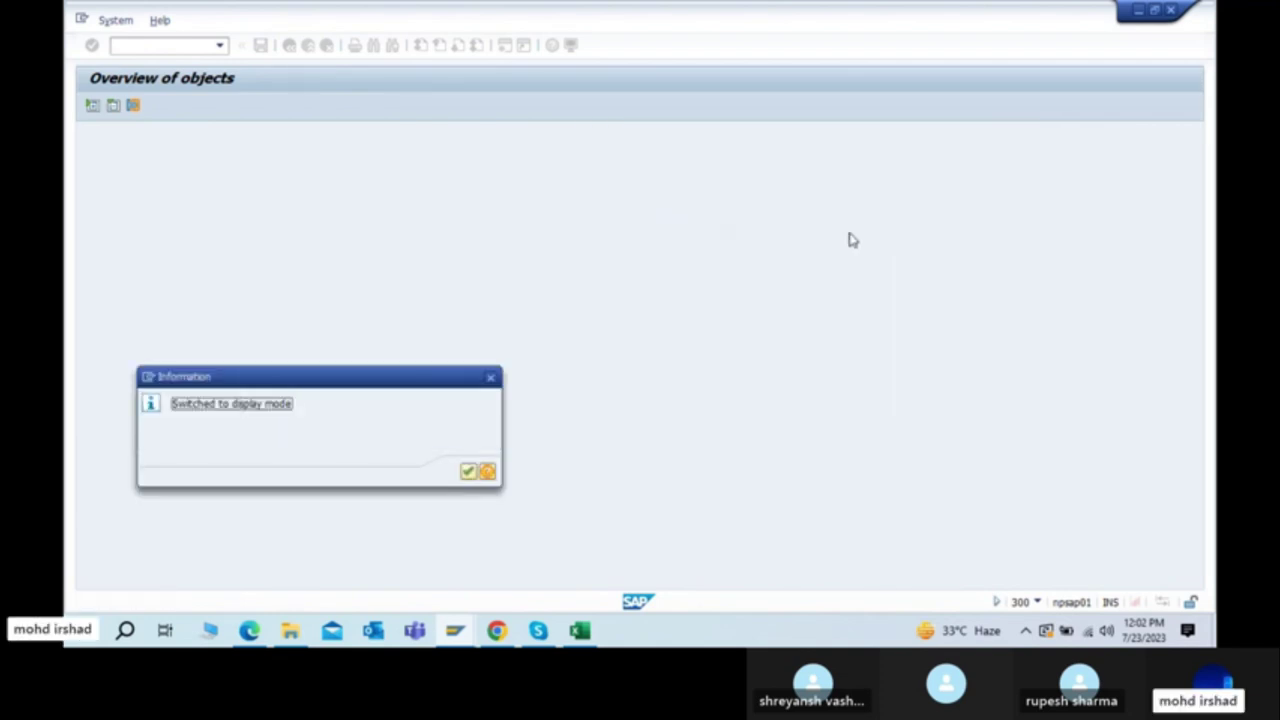
key(Return)
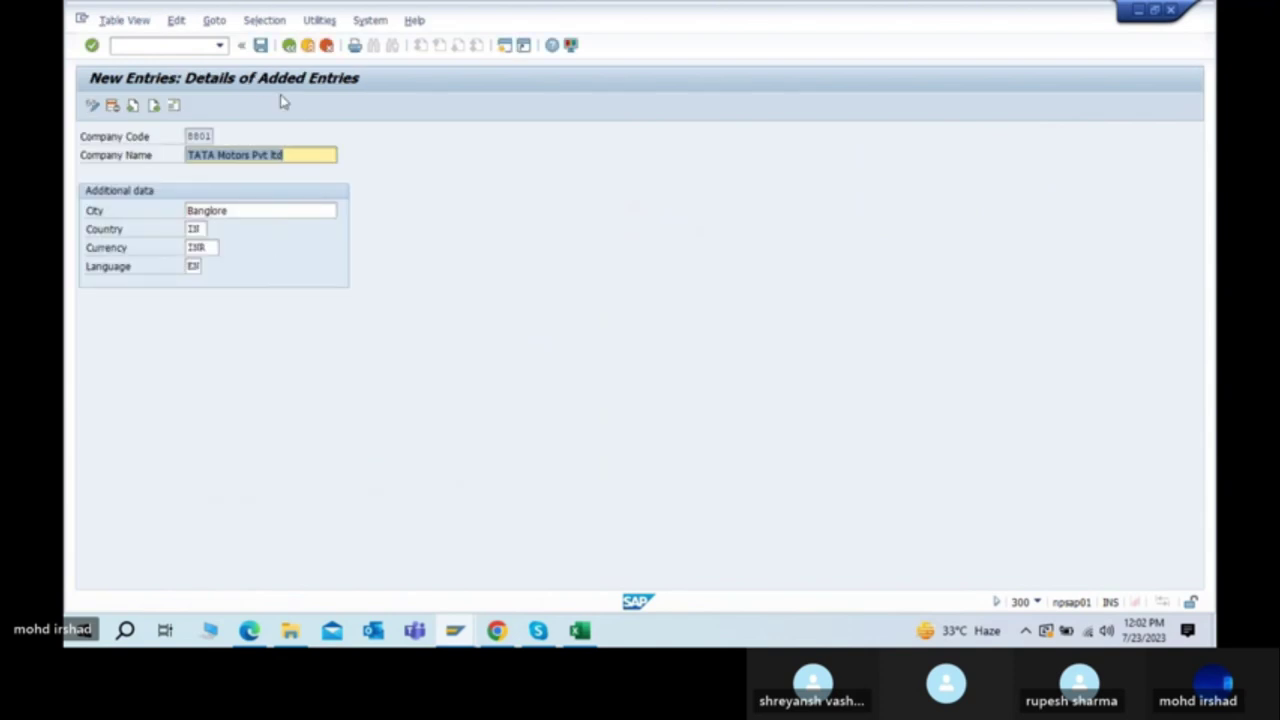
click(260, 45)
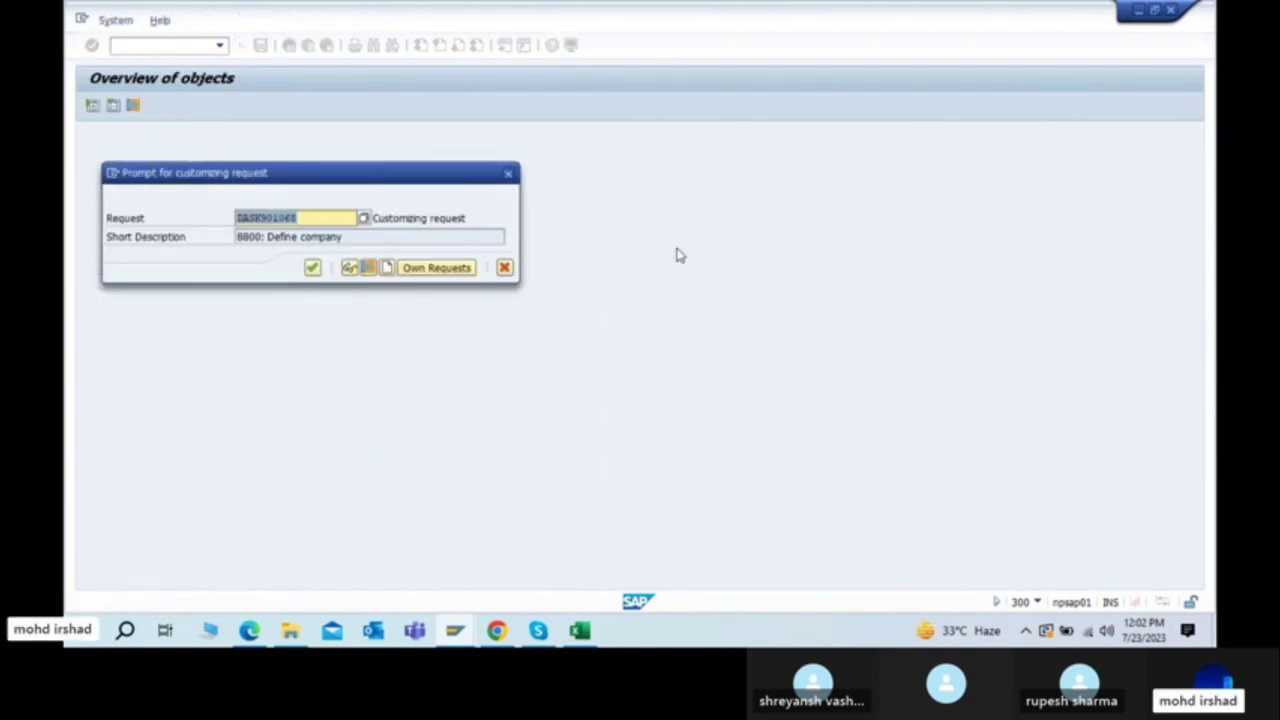
drag(388, 174, 961, 127)
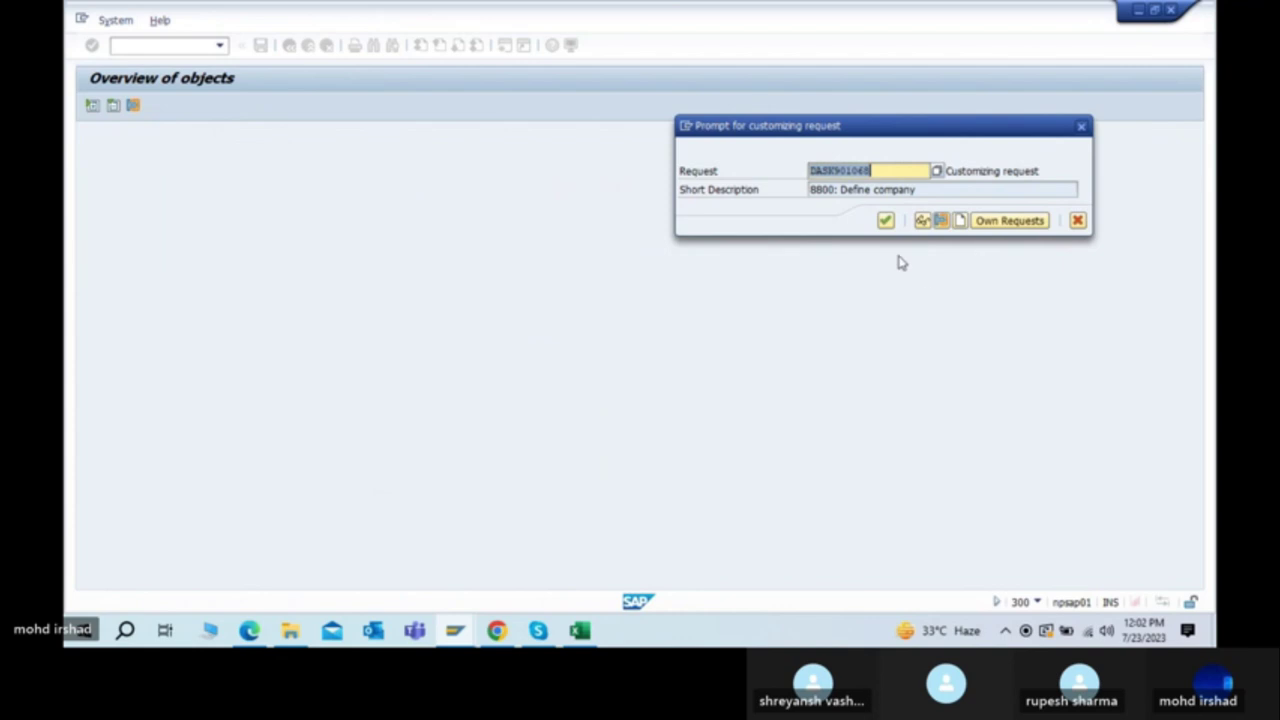
click(886, 221)
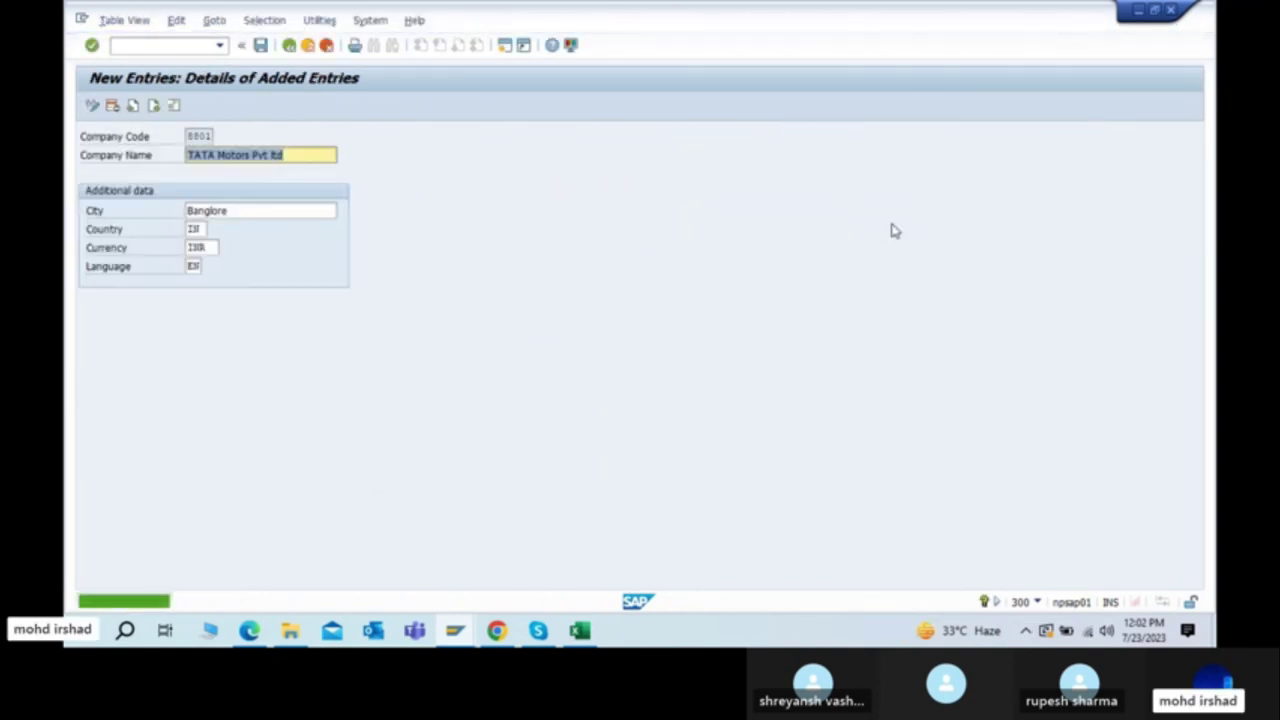
key(alt+Tab)
key(Tab)
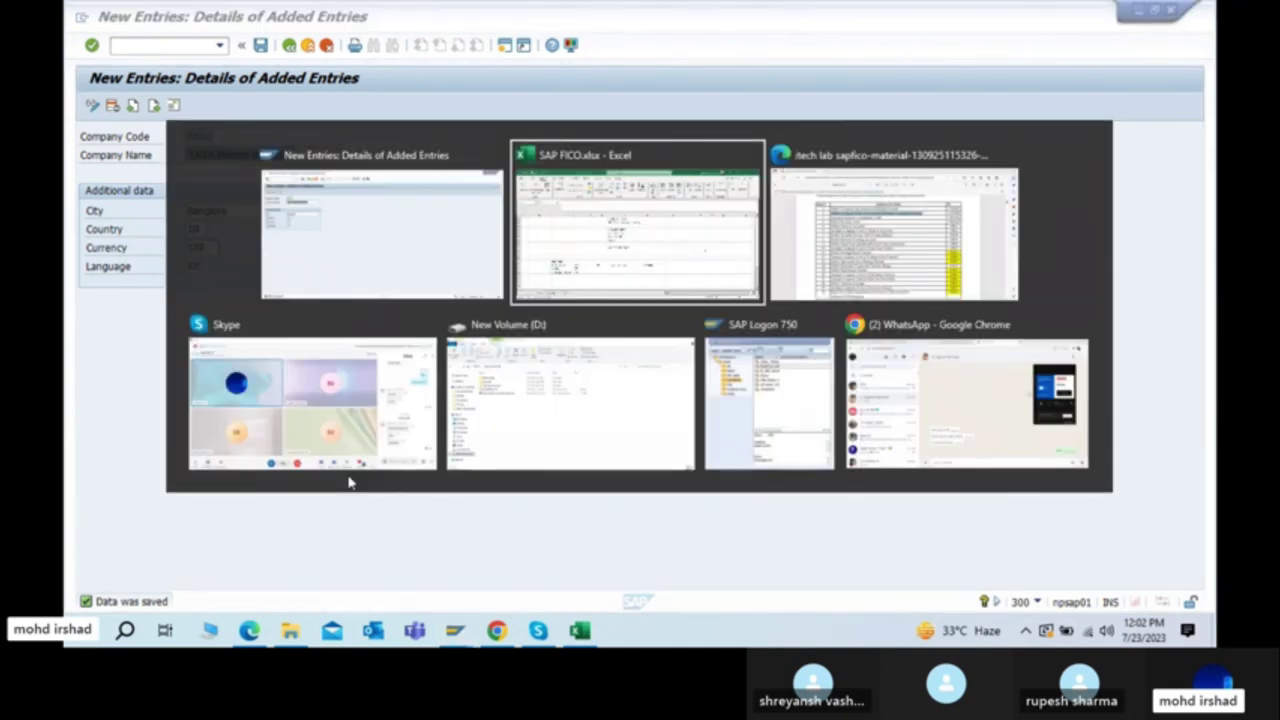
Step: Highlight step 3 'Assaign Company to Company Code' in the PDF, then show Sheet2's TATA chart
drag(345, 230, 680, 238)
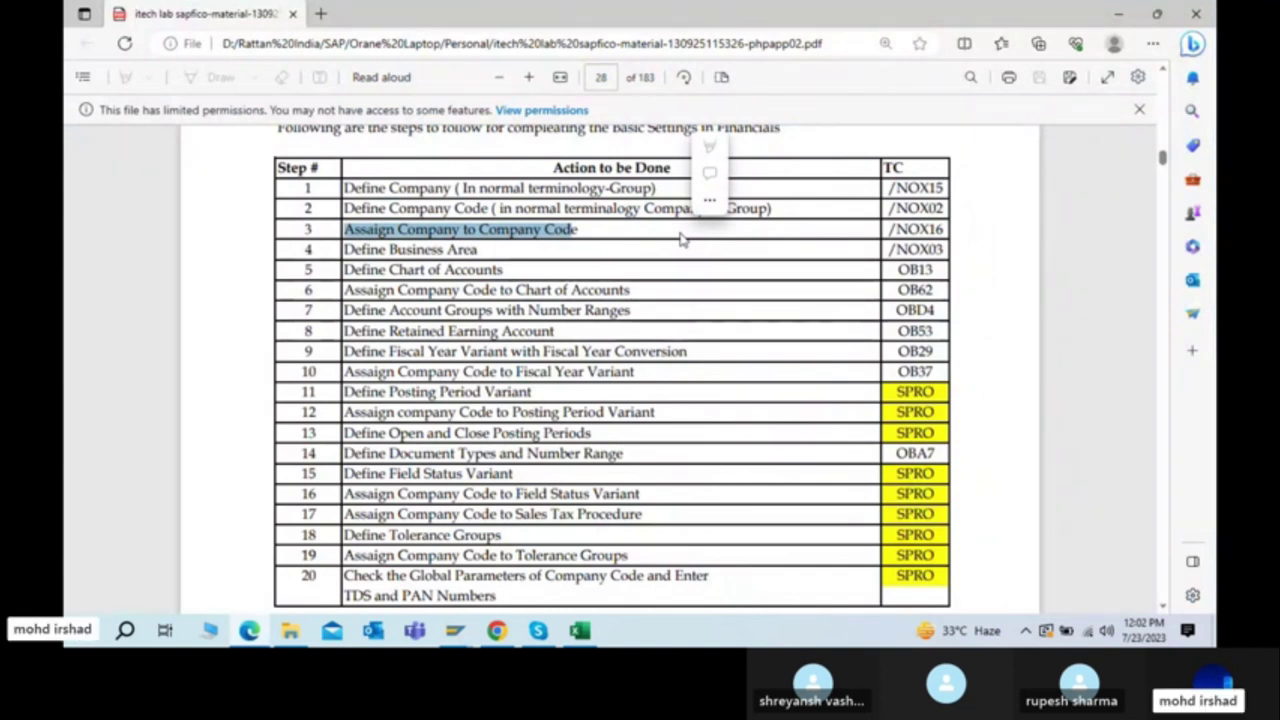
key(alt+Tab)
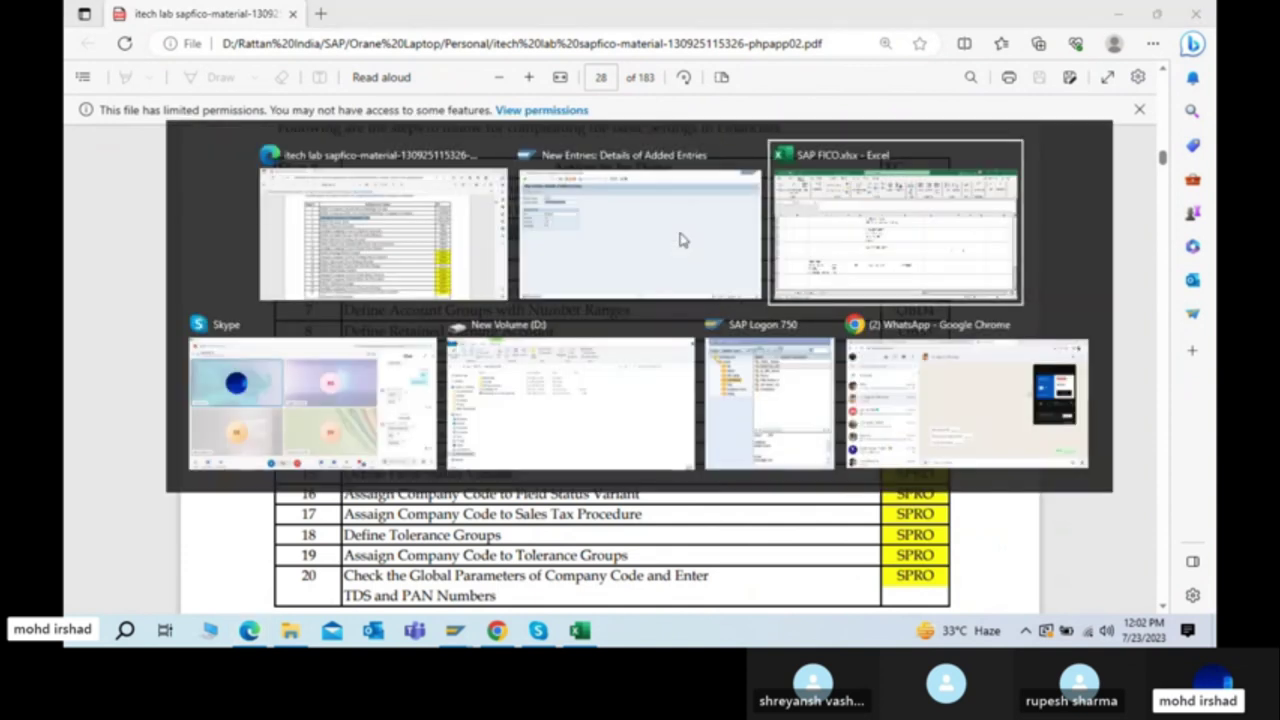
click(233, 586)
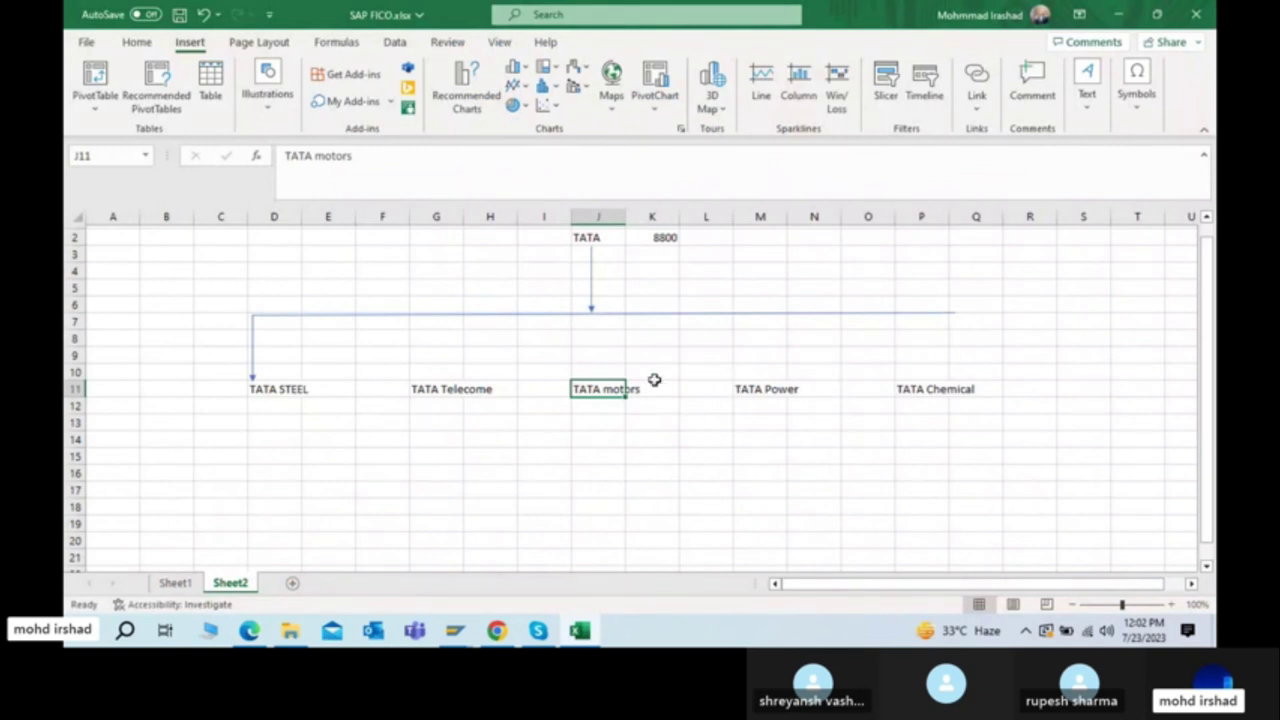
Step: Fill the TATA motors cell on Sheet2 with yellow
click(137, 42)
click(279, 101)
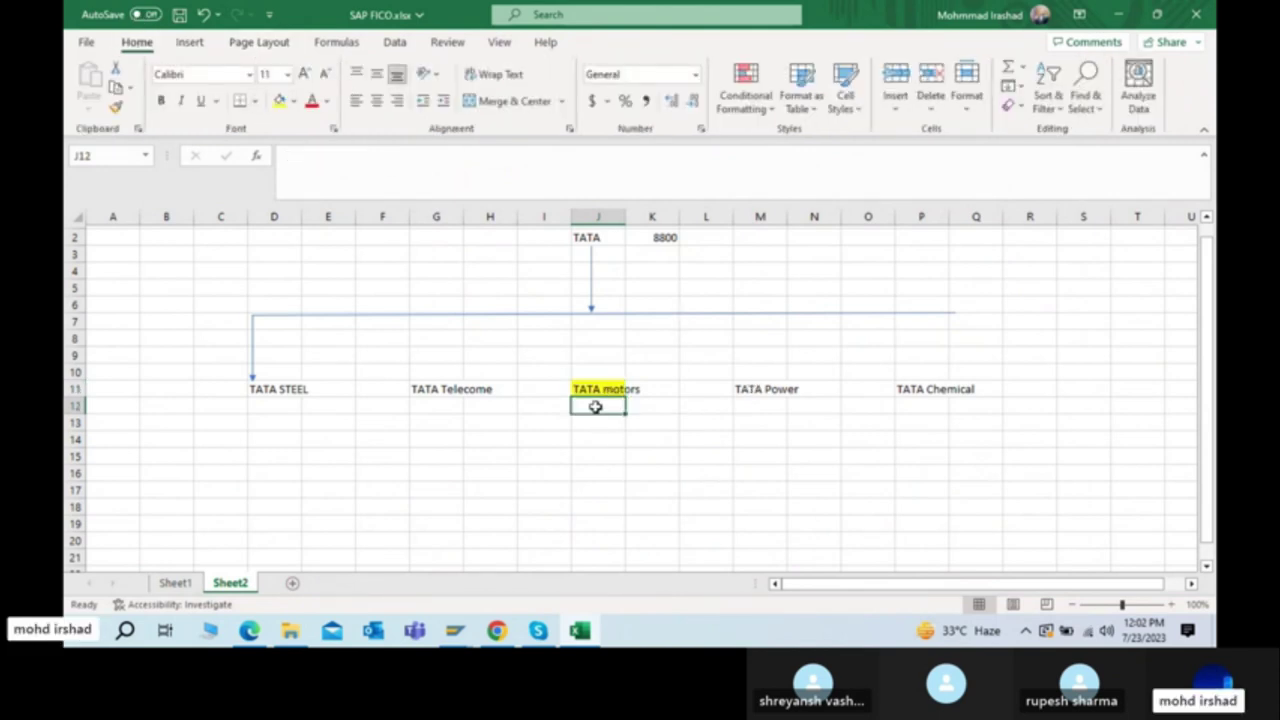
drag(586, 389, 714, 389)
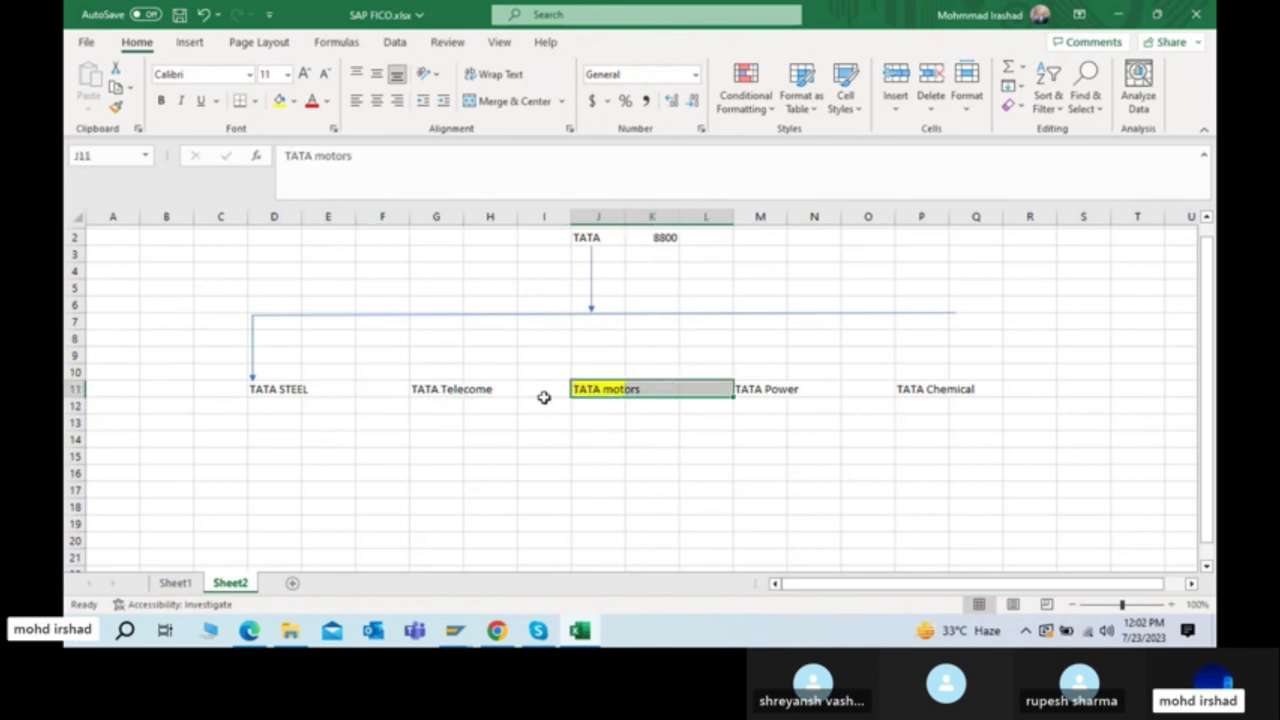
click(586, 390)
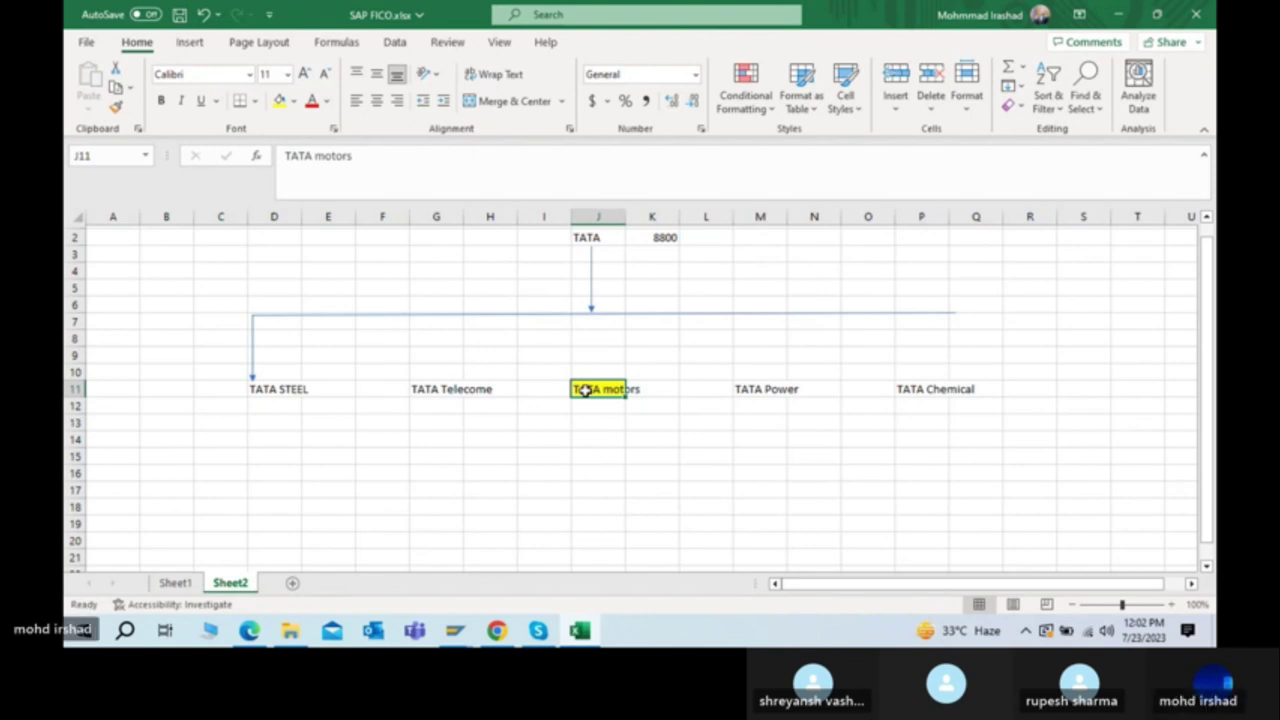
Step: Switch through the PDF and SAP windows, then open Sheet1 with the landscape notes
click(1117, 15)
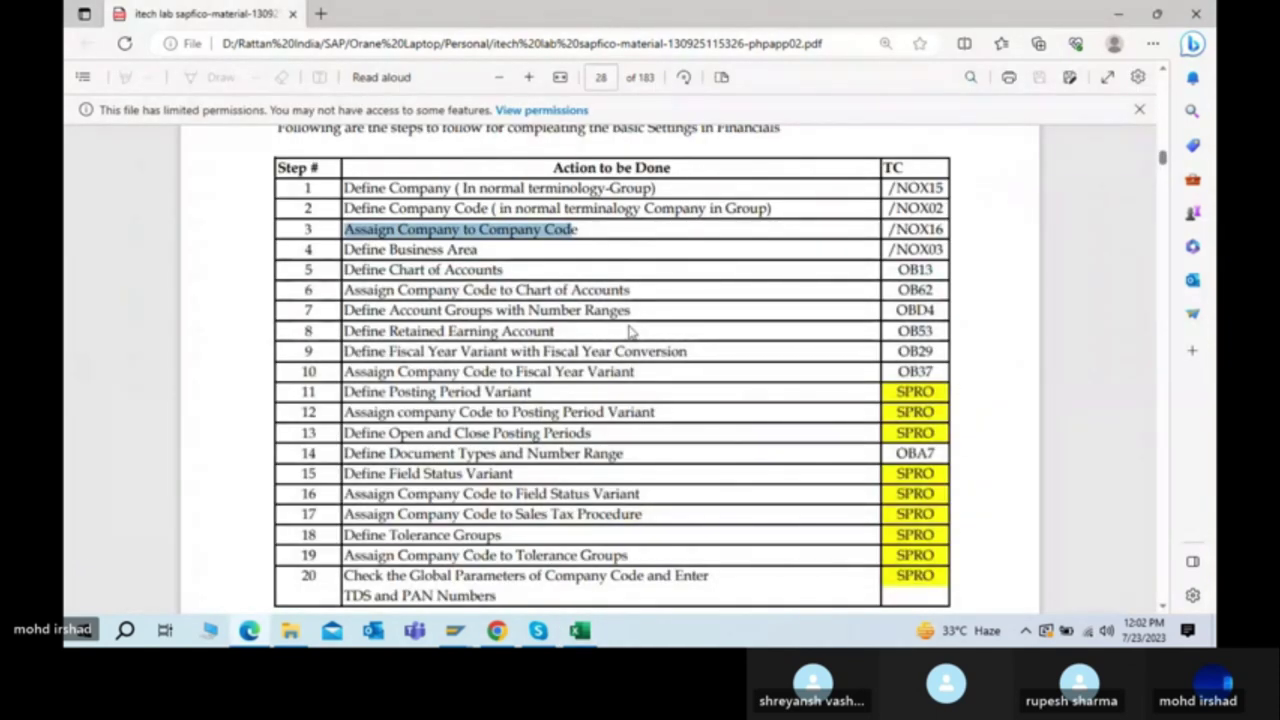
key(alt+Tab)
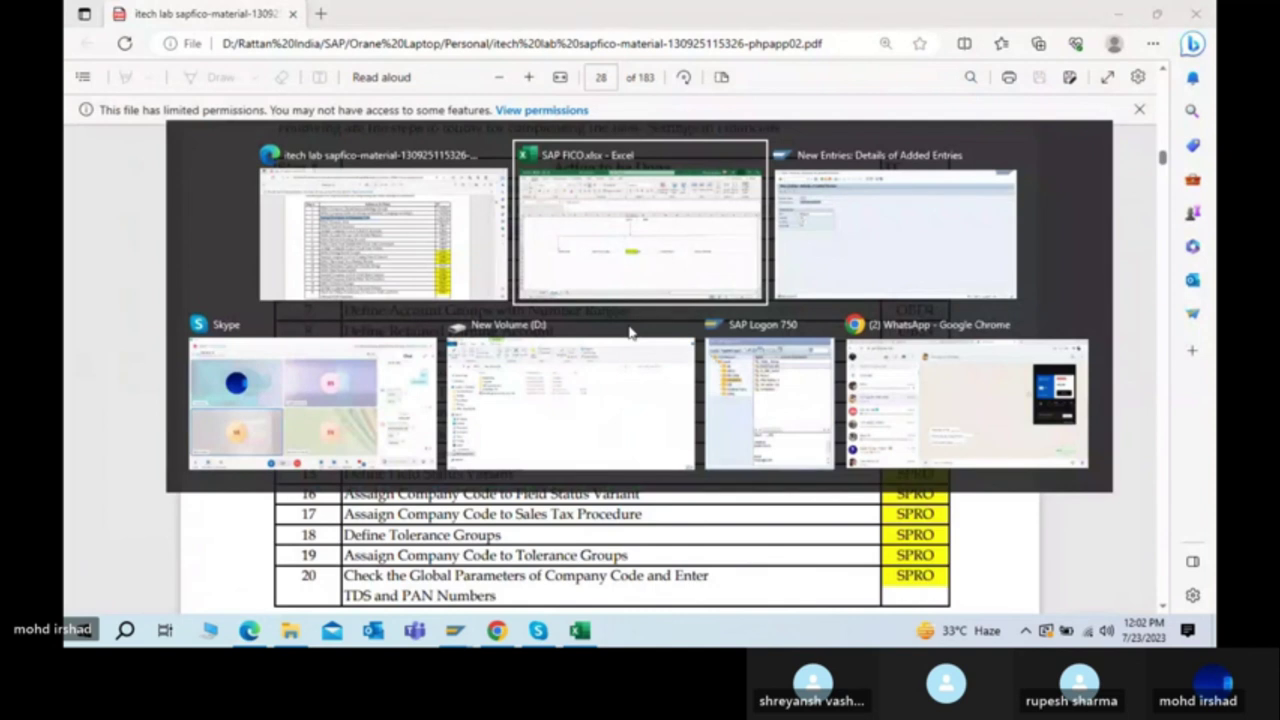
key(alt+Tab)
key(alt+Tab)
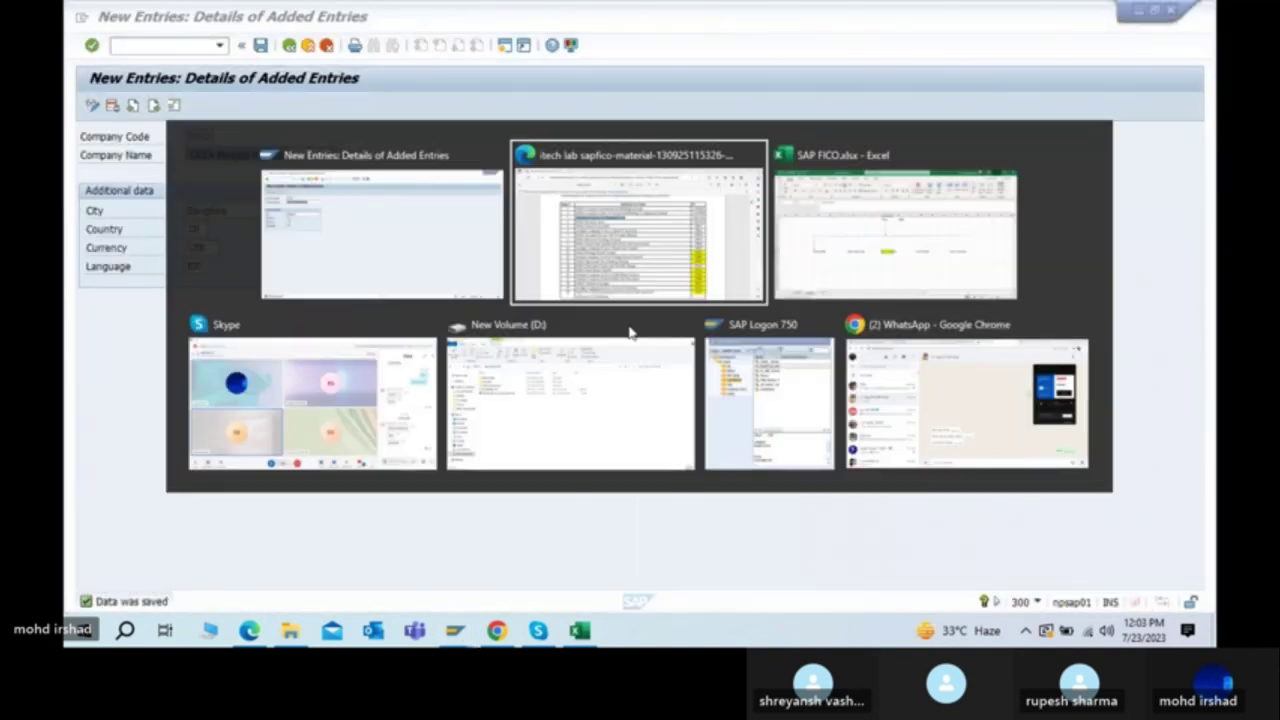
key(Tab)
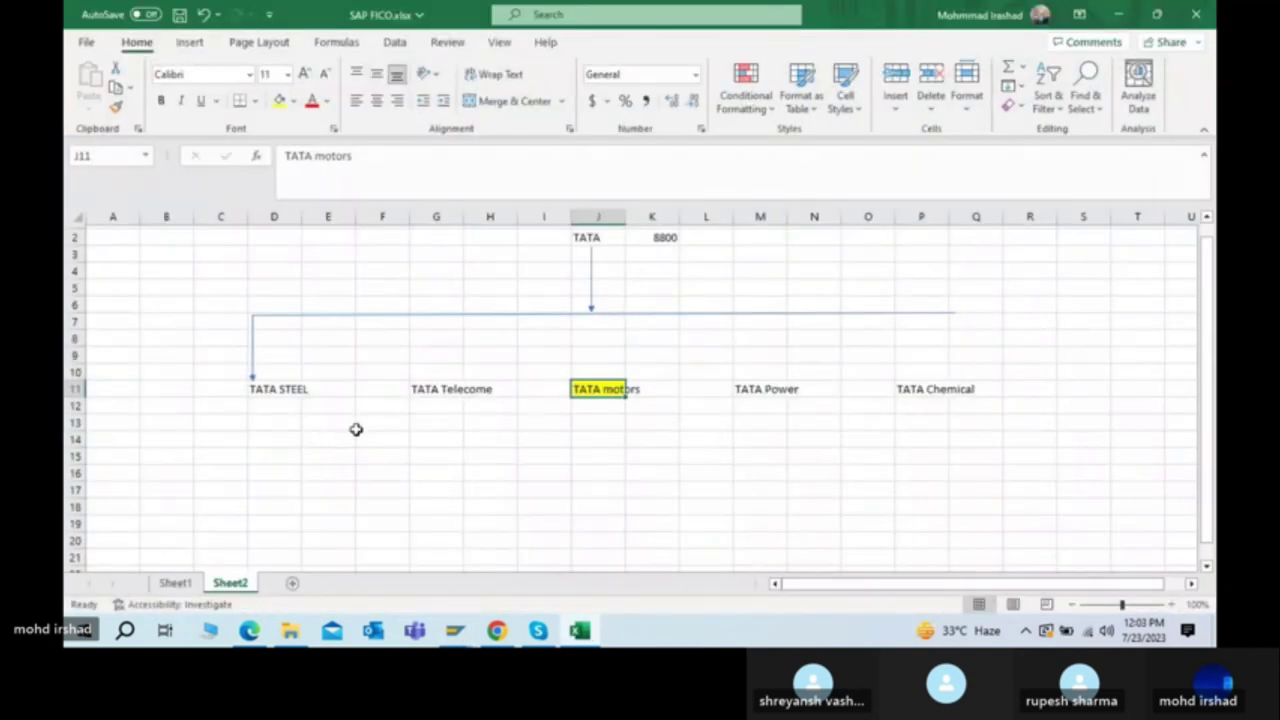
click(177, 582)
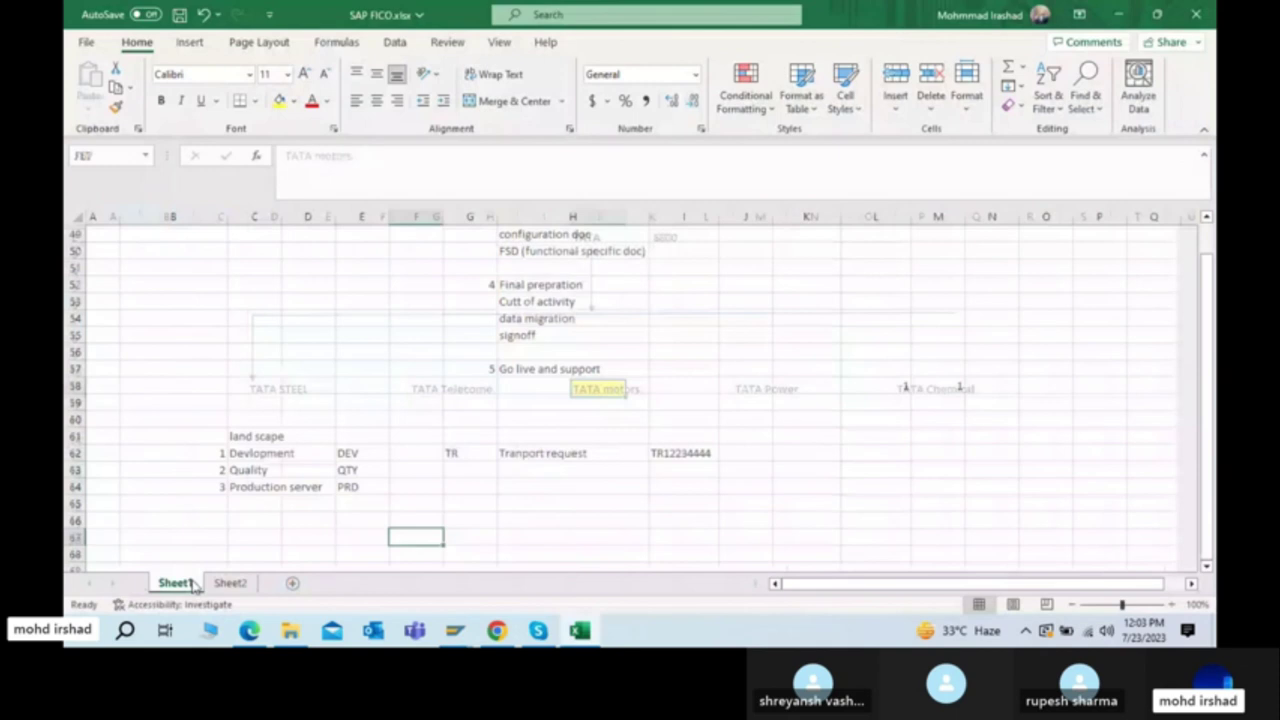
Step: Delete the stray 1 values from cells L58 and M58
click(913, 434)
click(883, 392)
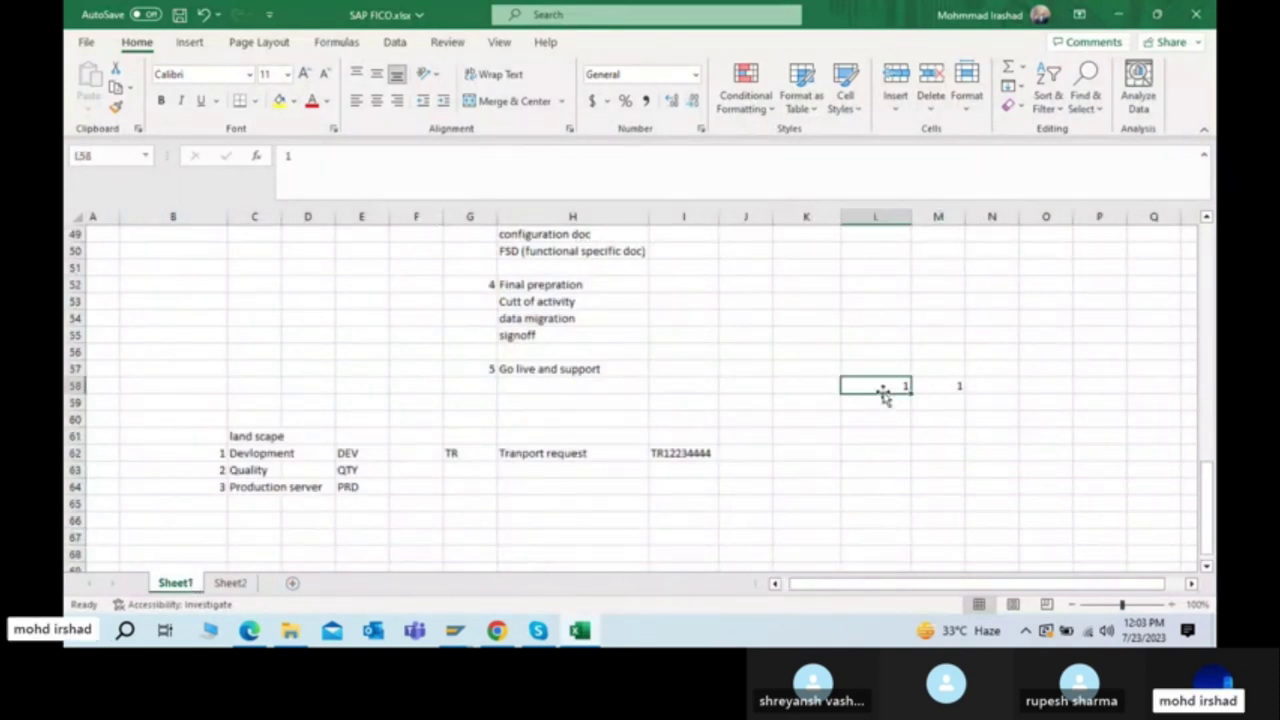
key(Delete)
key(Right)
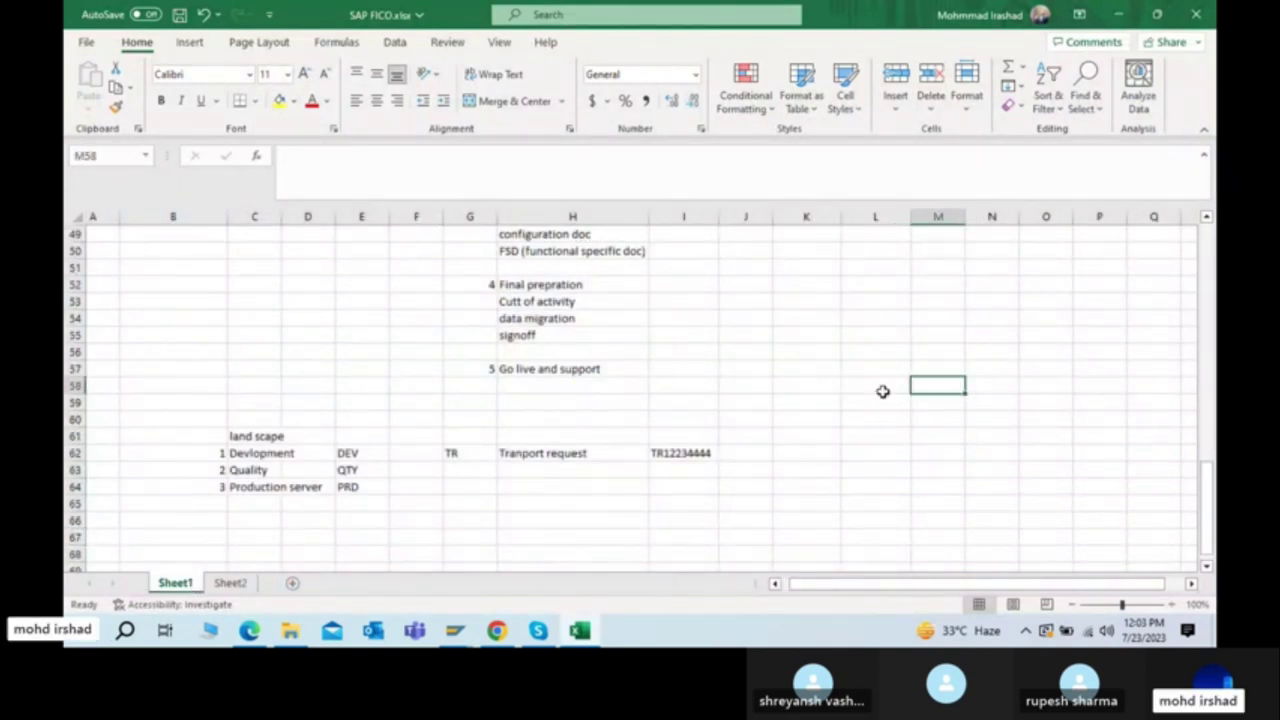
key(Left)
key(Left)
key(Left)
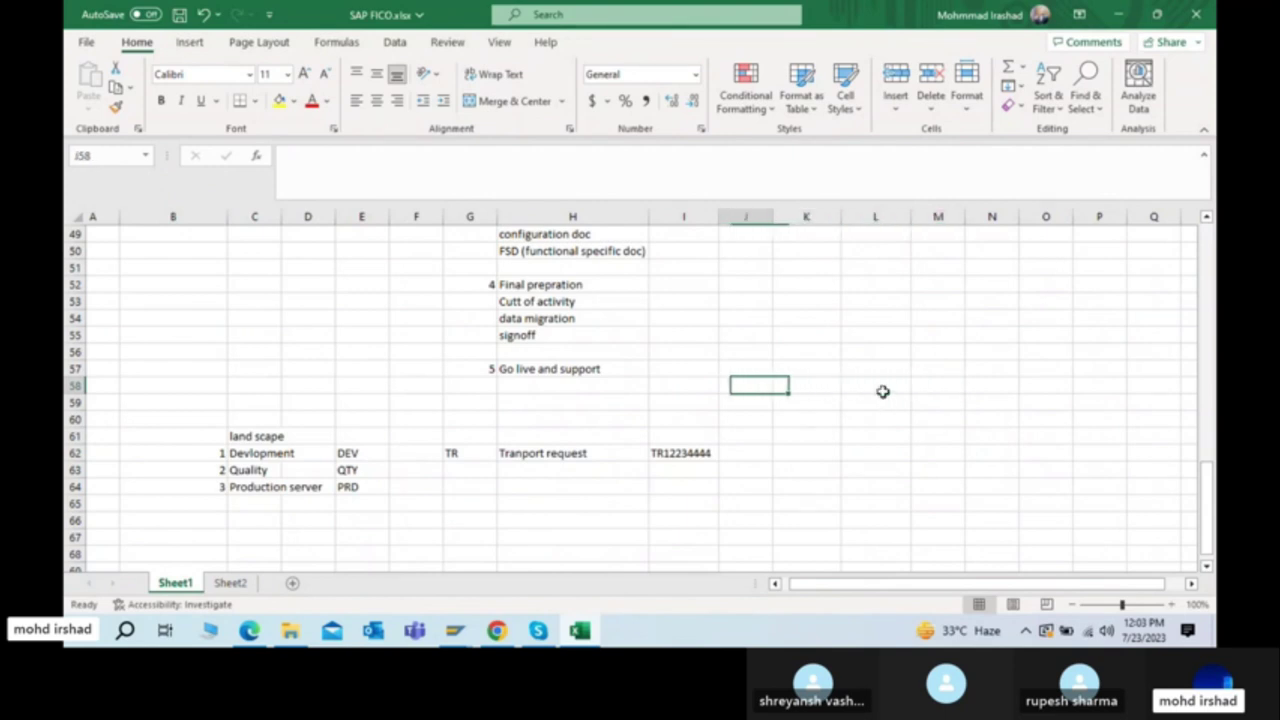
Step: Select the DEV, QTY and PRD system names, then move along row 62 toward column M
click(257, 484)
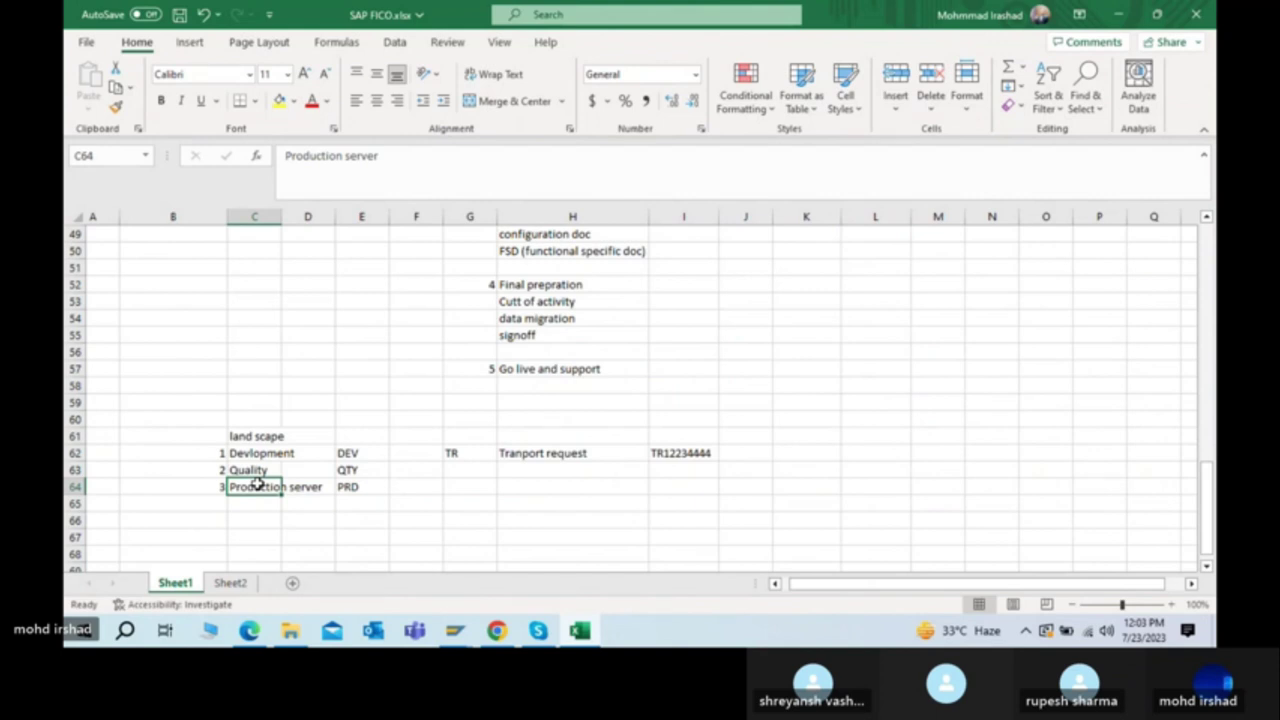
drag(251, 456, 251, 478)
click(860, 465)
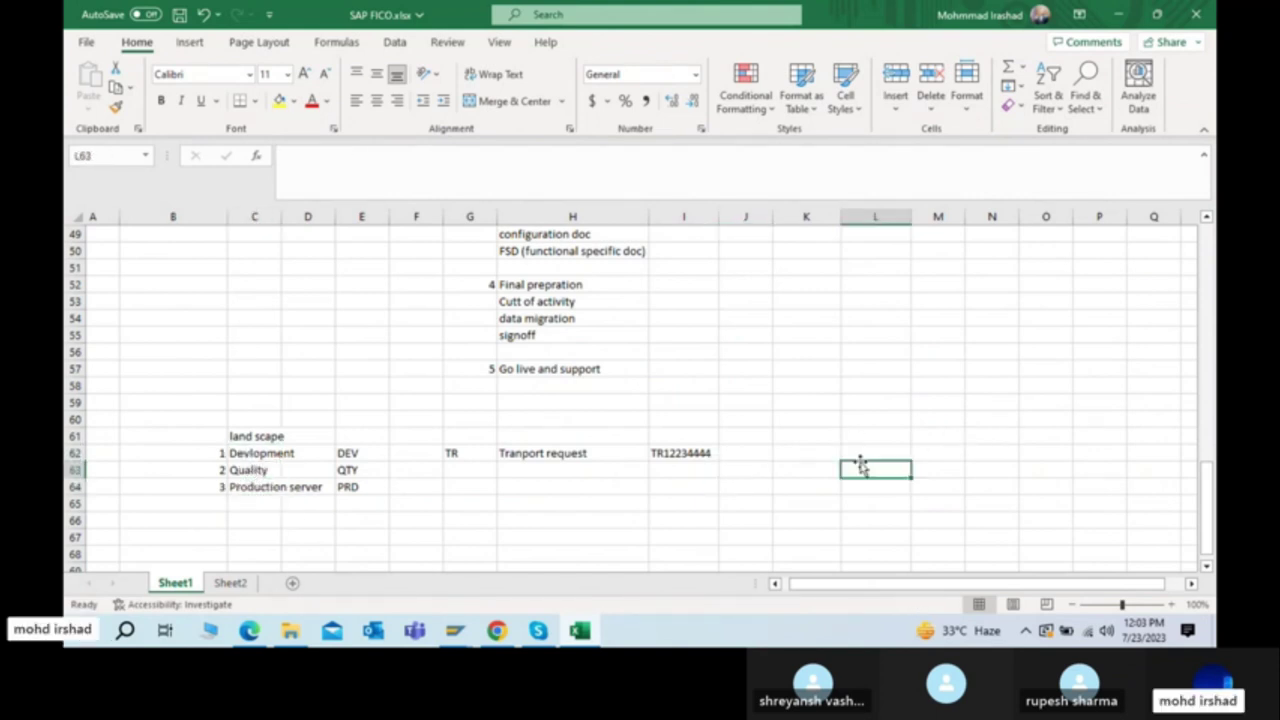
click(913, 450)
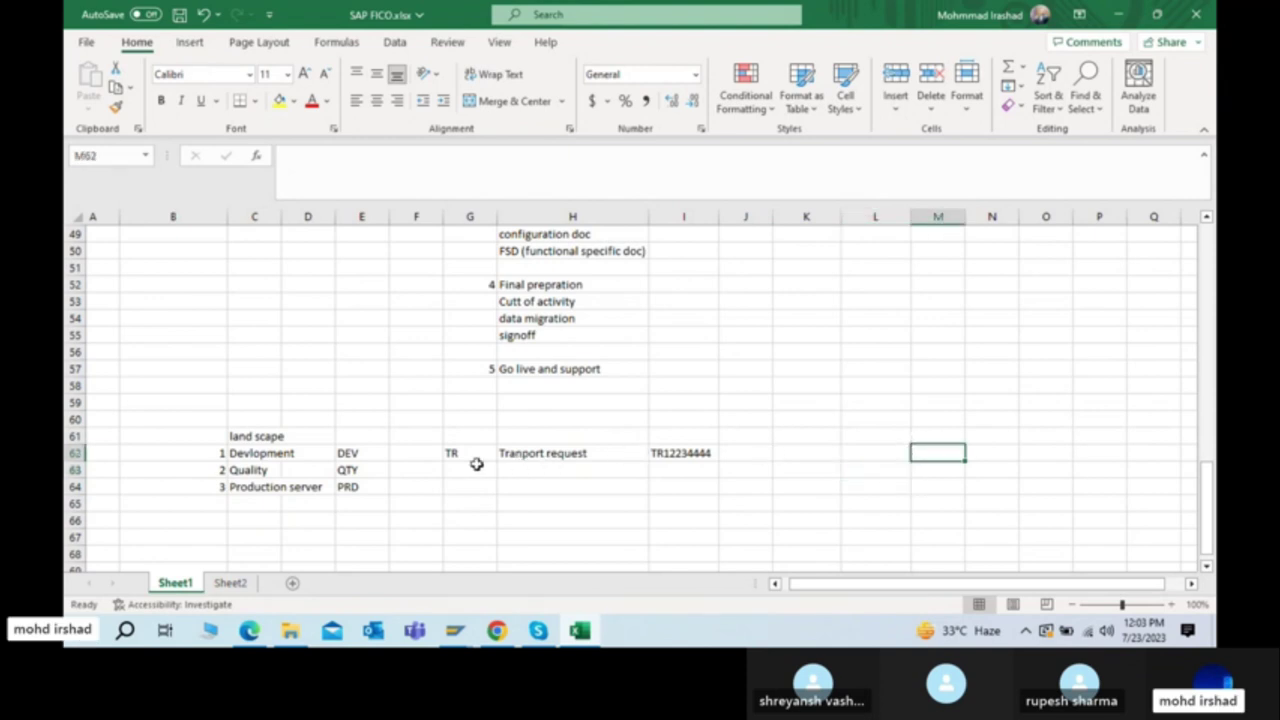
click(340, 459)
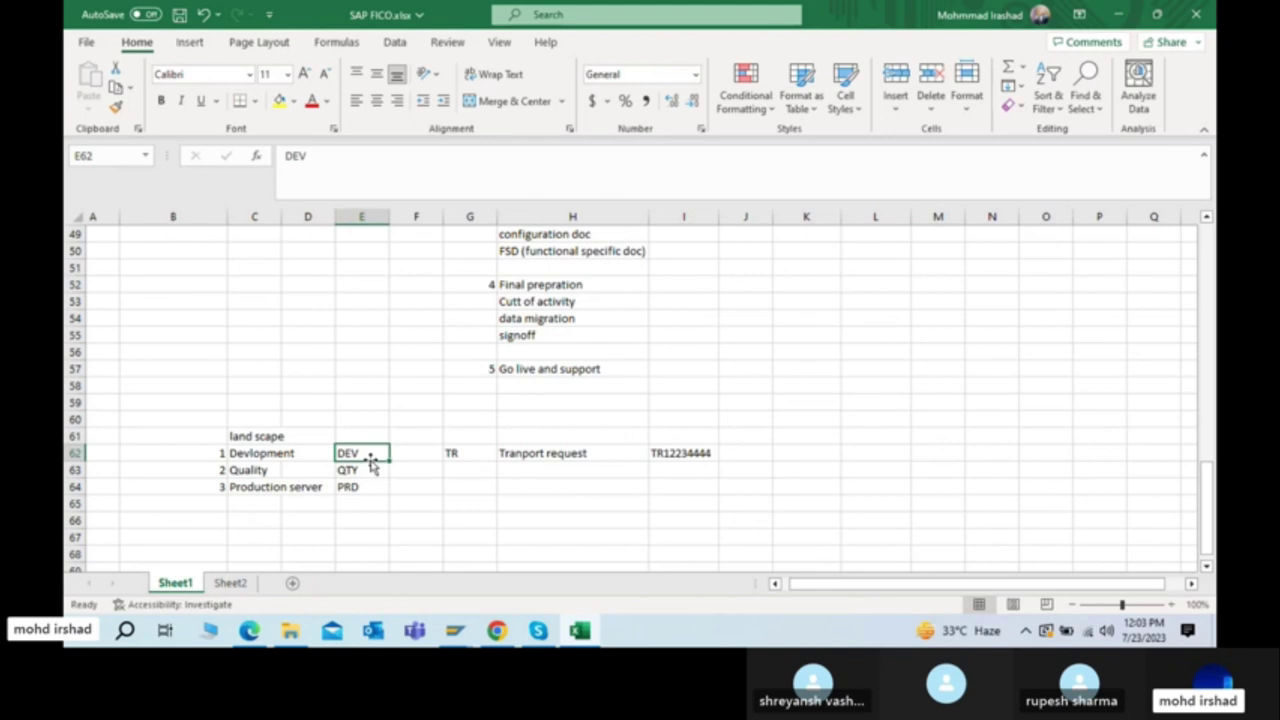
key(Right)
key(Right)
key(Right)
key(Right)
key(Right)
key(Right)
key(Right)
key(Right)
key(Up)
key(Up)
key(Up)
key(Up)
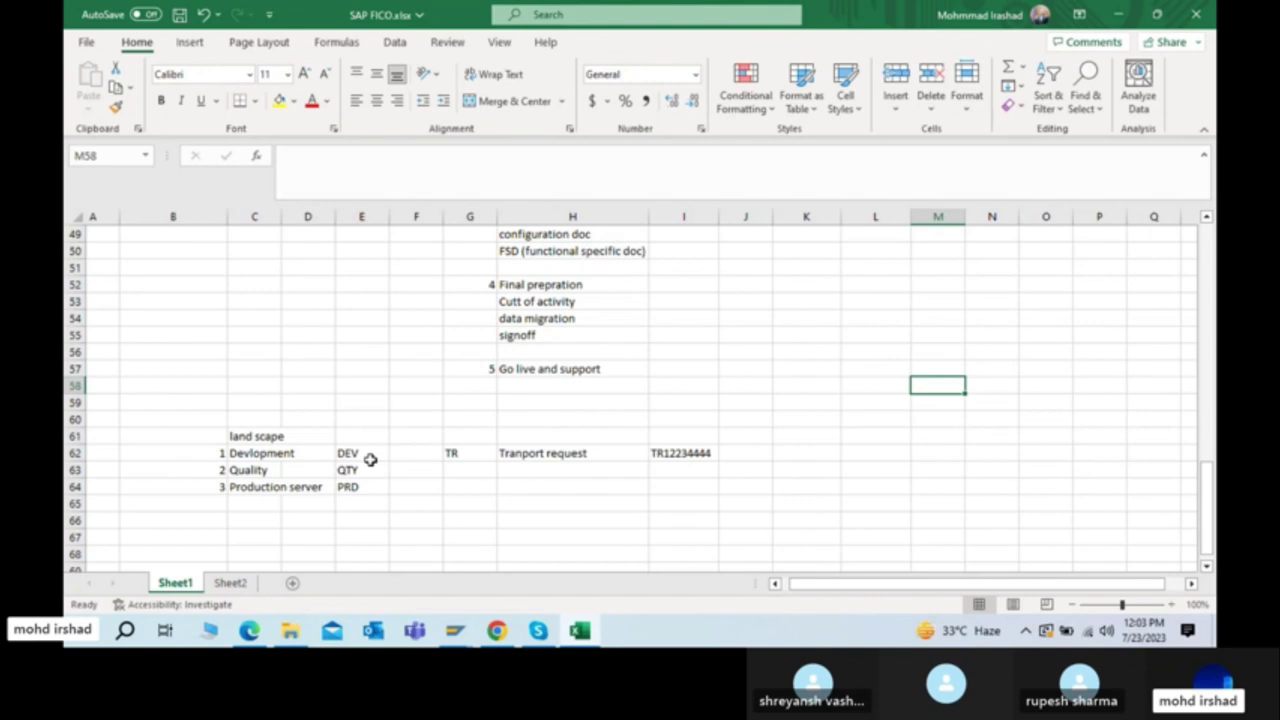
Step: Enter define company, 678767876 and step 1 in row 58, with an sq heading in P57
text(define company)
key(Return)
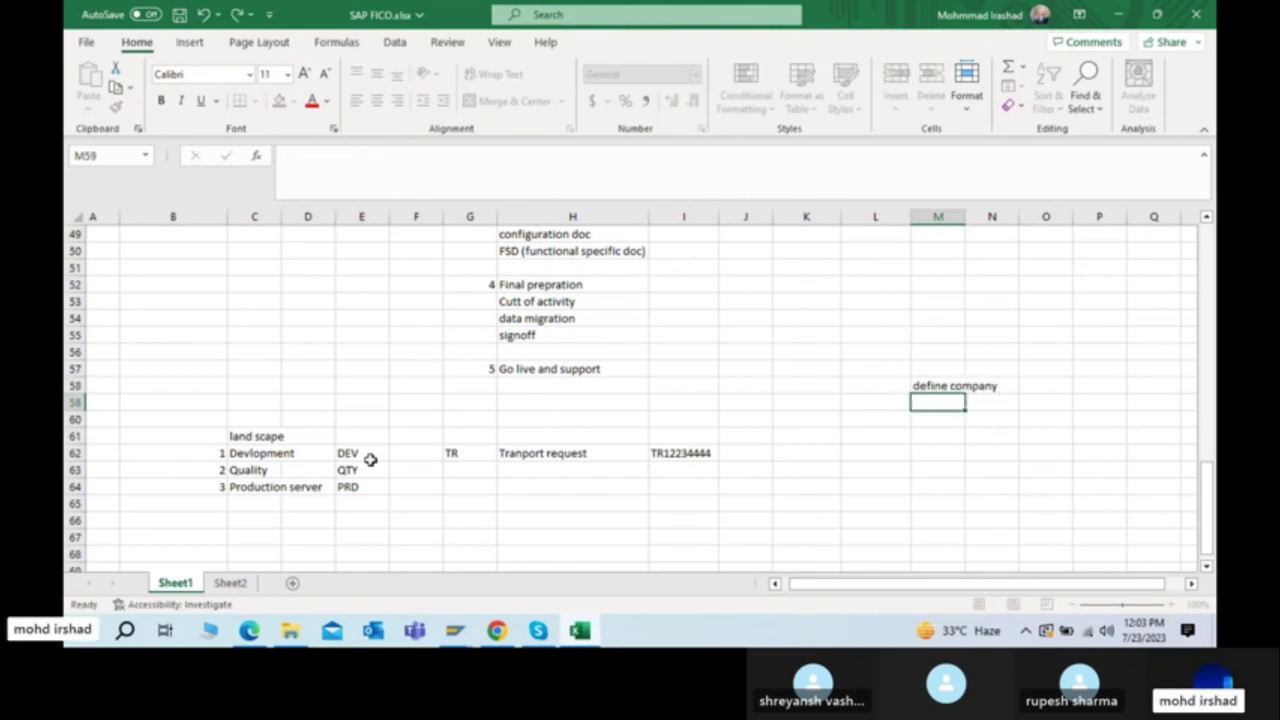
key(Up)
key(Right)
key(Right)
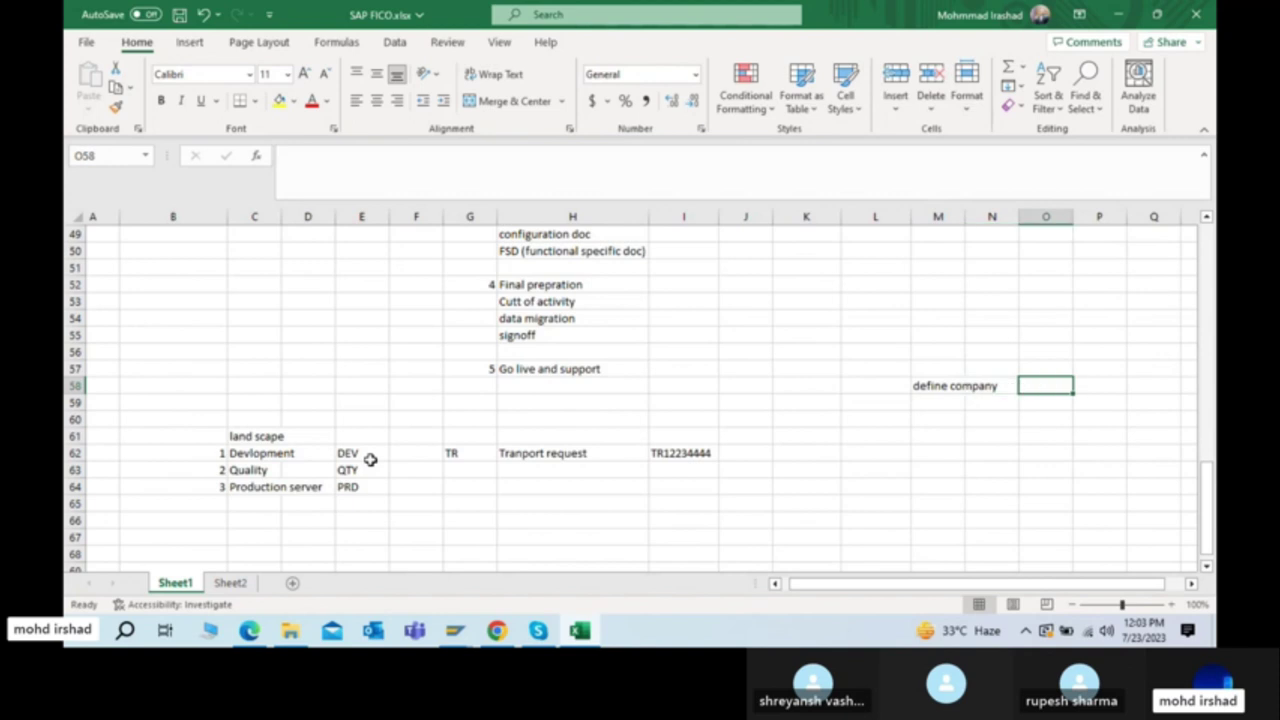
text(678767876)
key(Return)
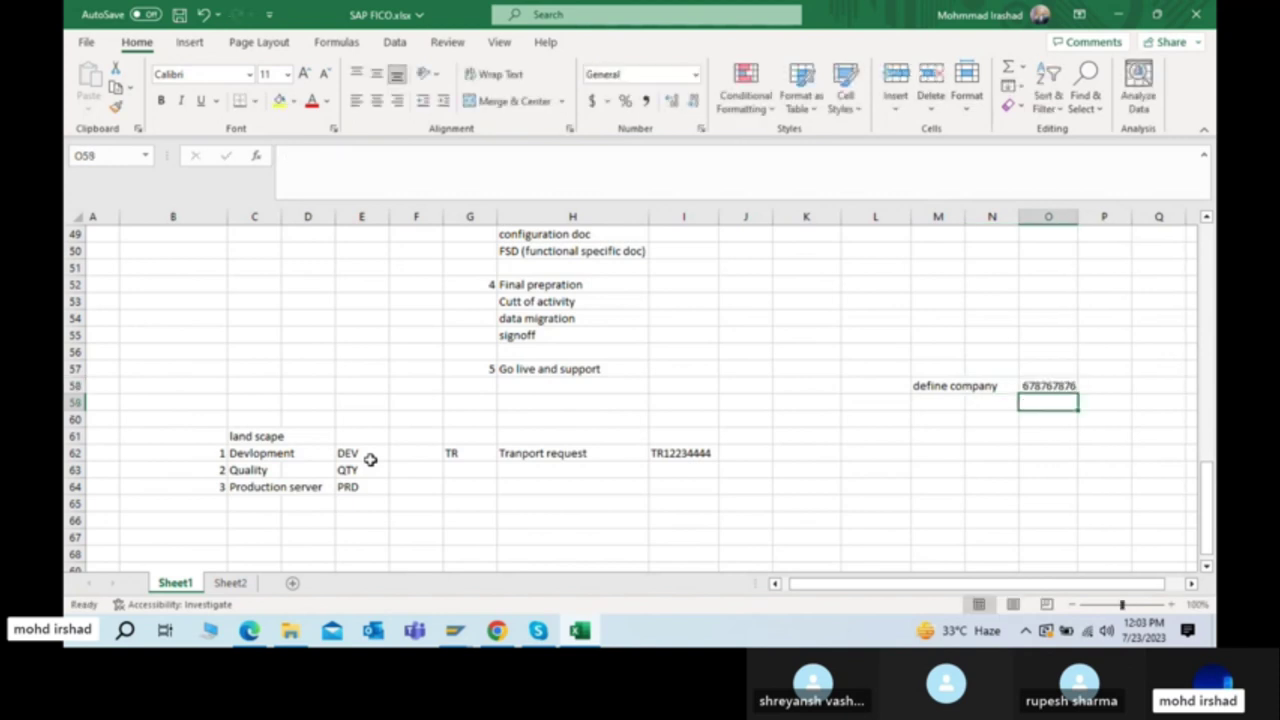
key(Up)
key(Right)
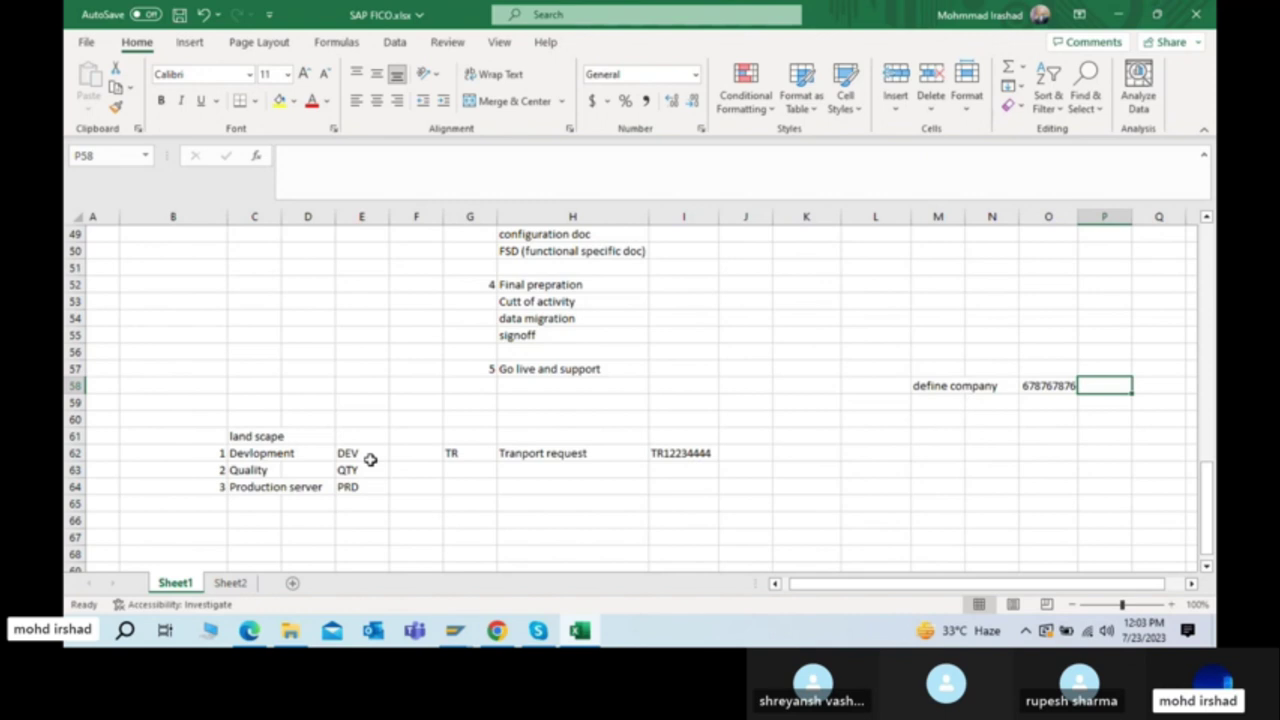
text(1)
key(Up)
text(sq)
key(Return)
key(Down)
key(Up)
key(Left)
key(Left)
key(Left)
key(Down)
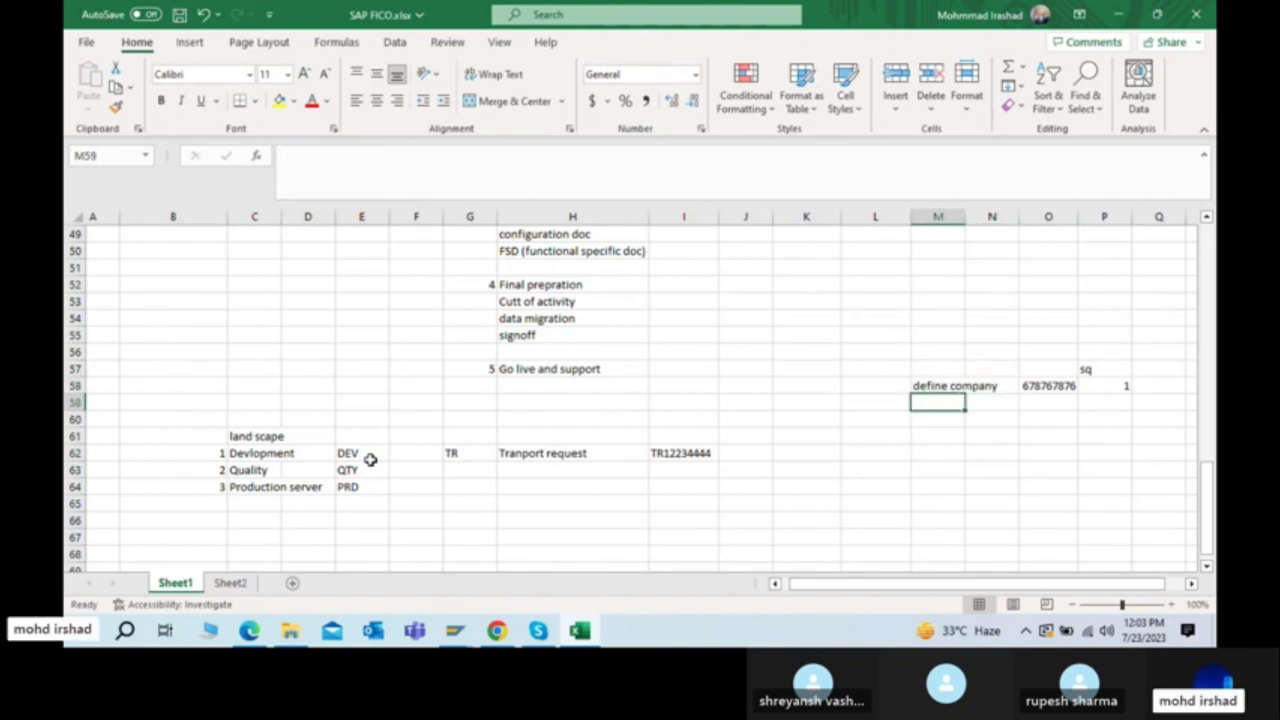
Step: Enter define cocd, 7887 and step number 2 in row 59
text(define )
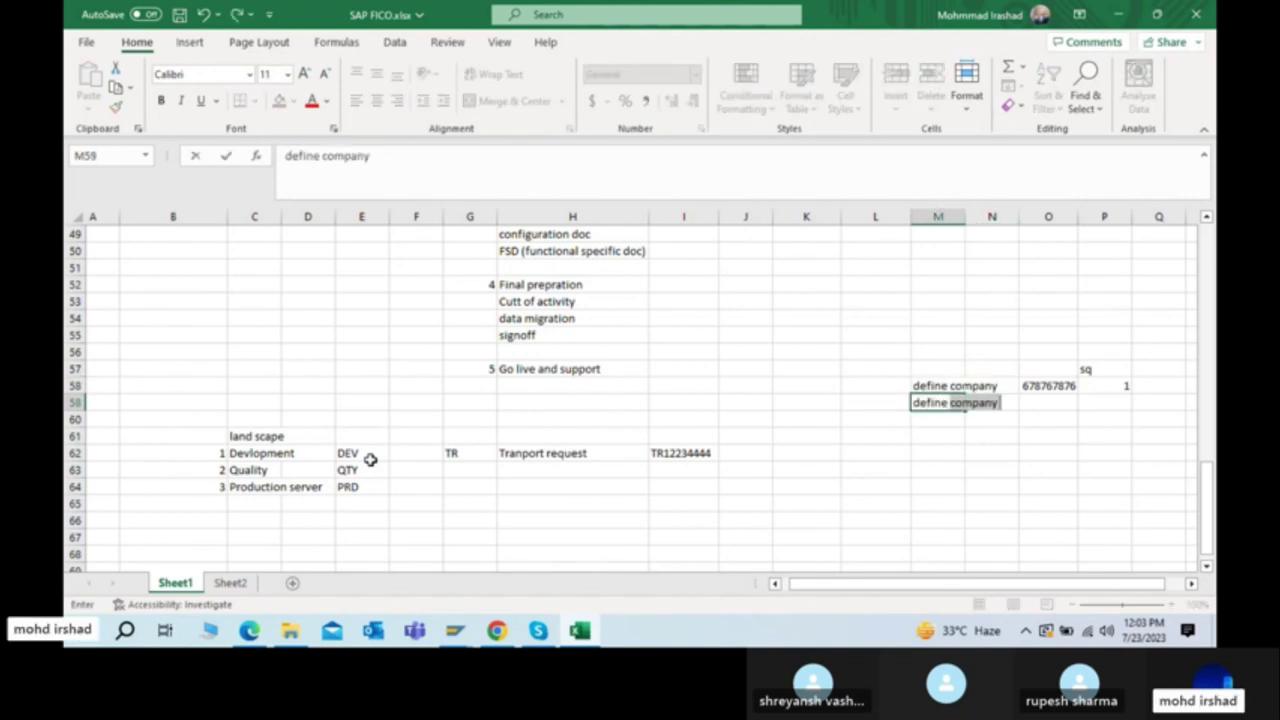
text(cocd)
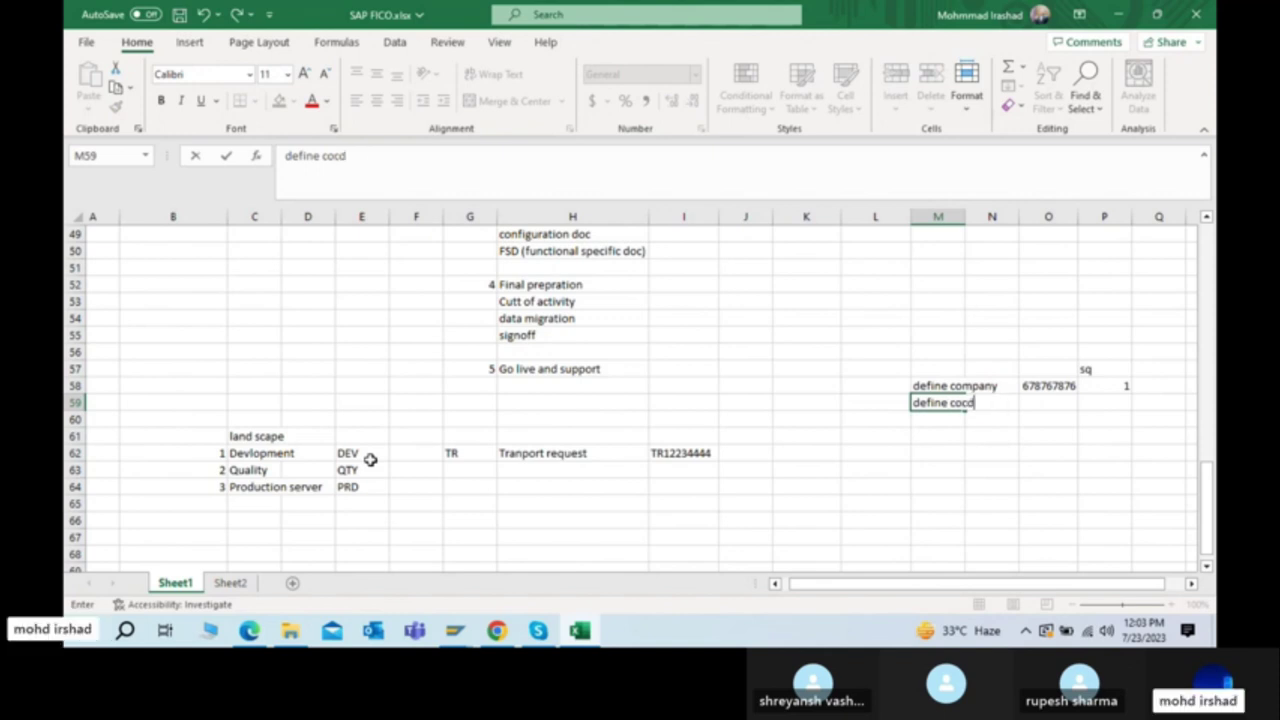
key(Right)
key(Right)
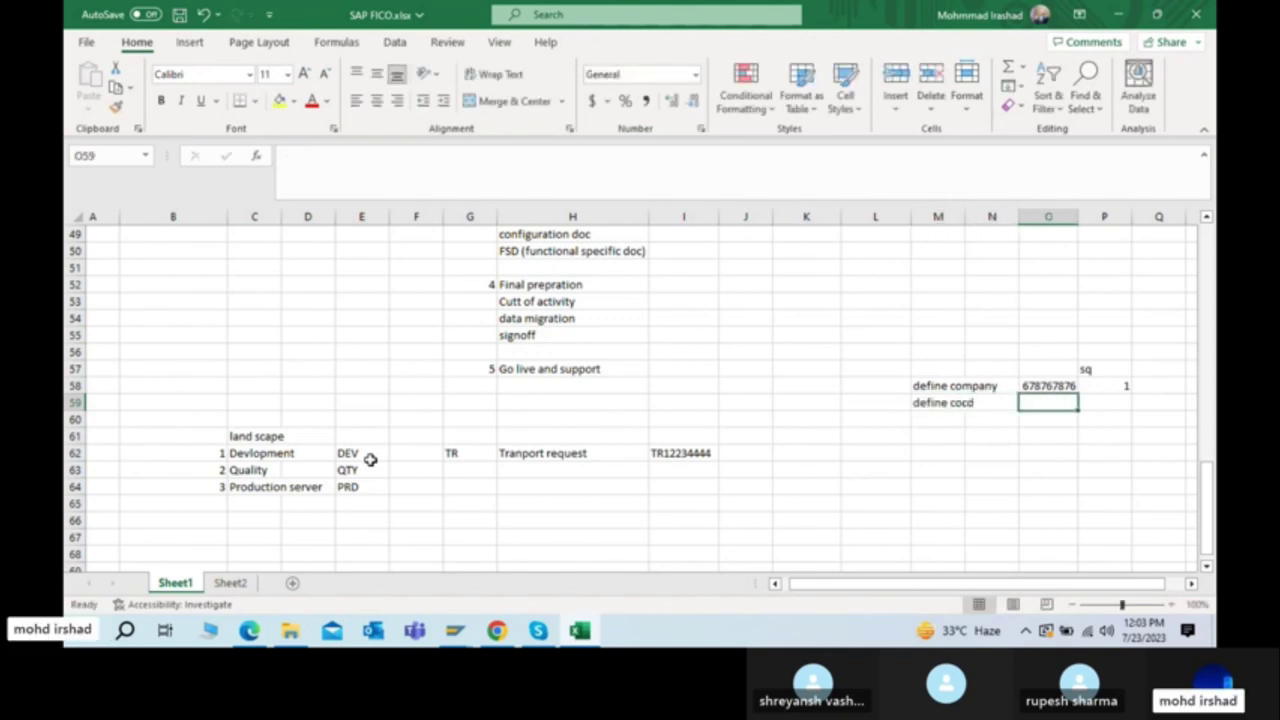
text(7887)
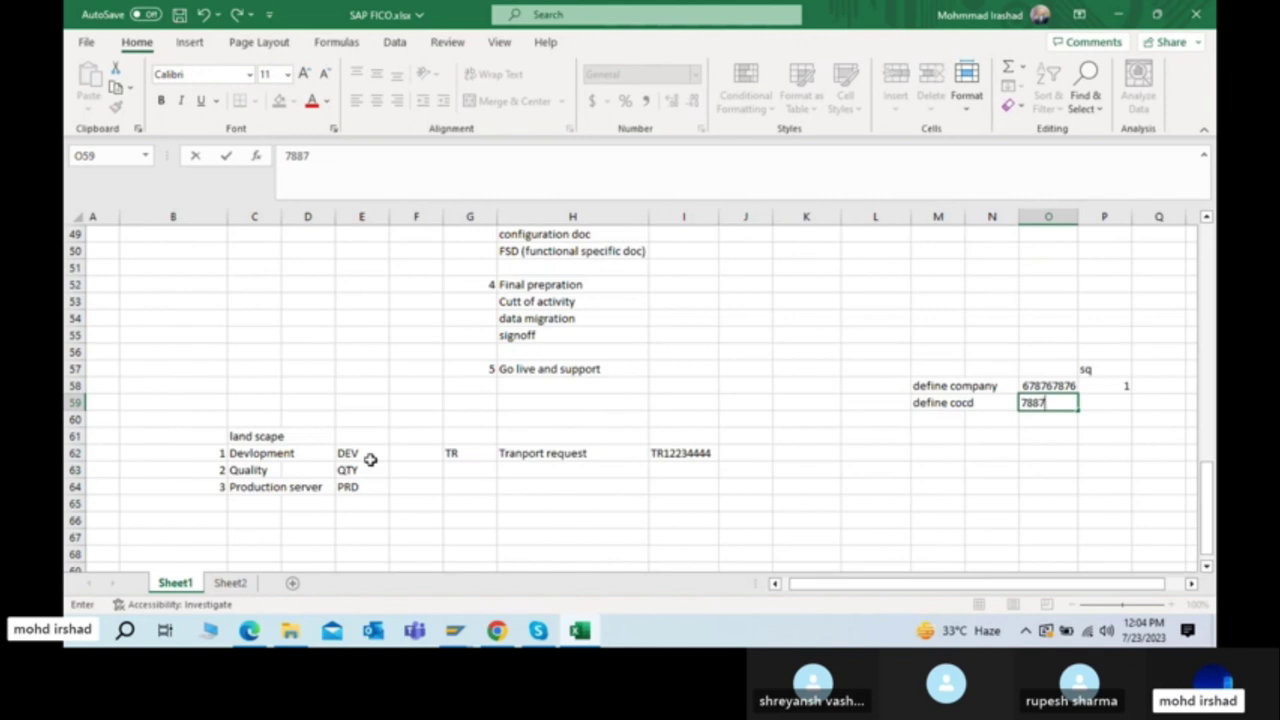
key(Up)
key(Right)
key(Down)
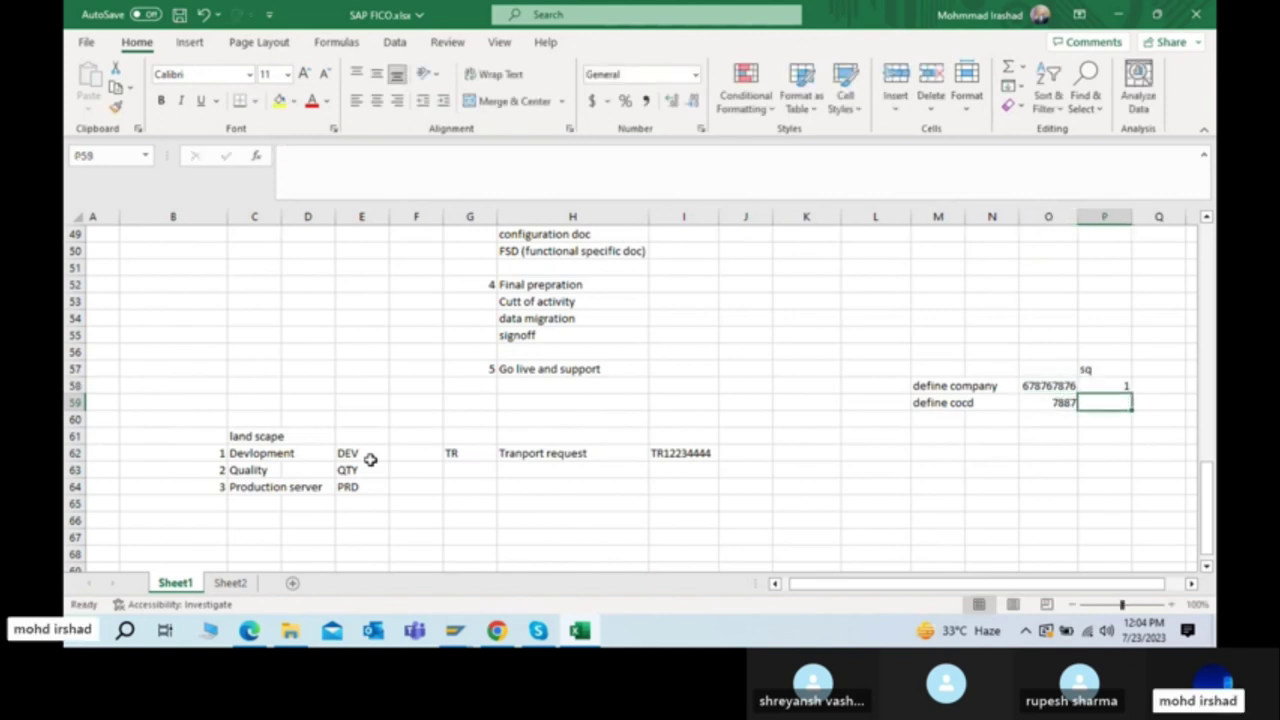
text(2)
key(Return)
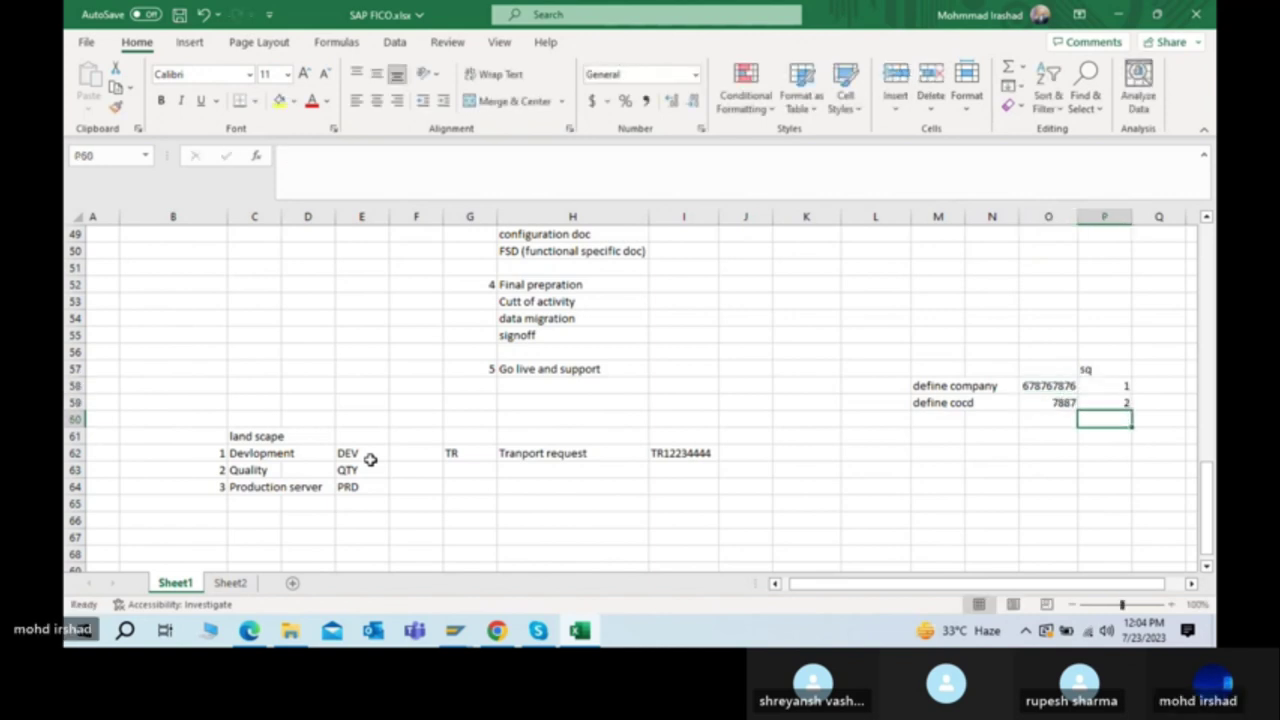
key(Left)
key(Left)
key(Left)
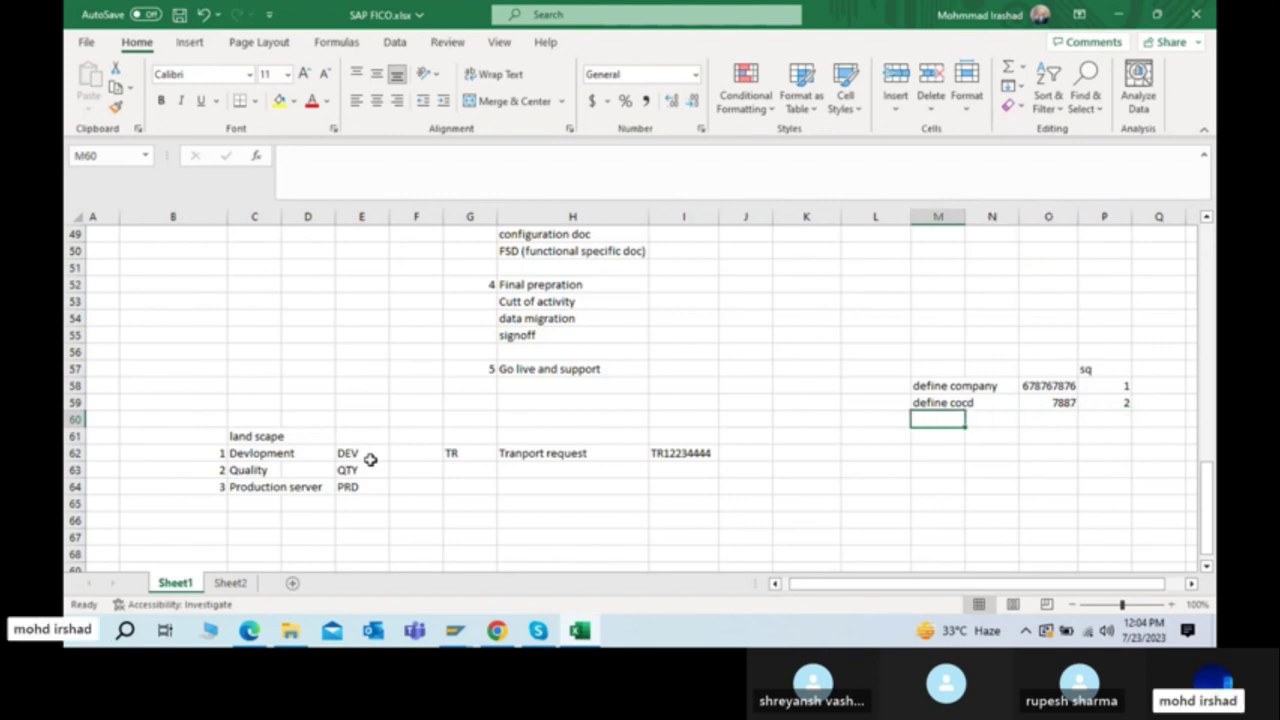
key(alt+Tab)
key(alt+Tab)
key(alt+Tab)
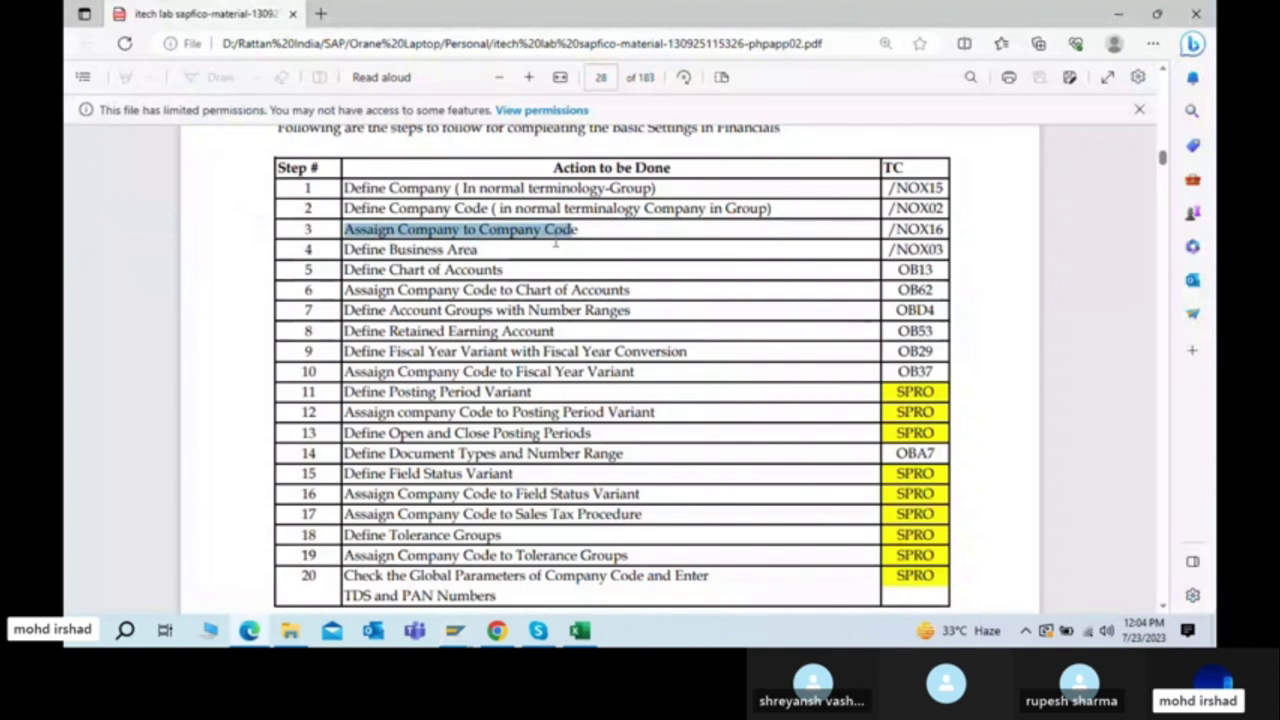
Step: Cycle through the workbook and PDF, ending on SAP's saved company code 8801 entry
key(alt+Tab)
key(alt+Tab)
key(alt+Tab)
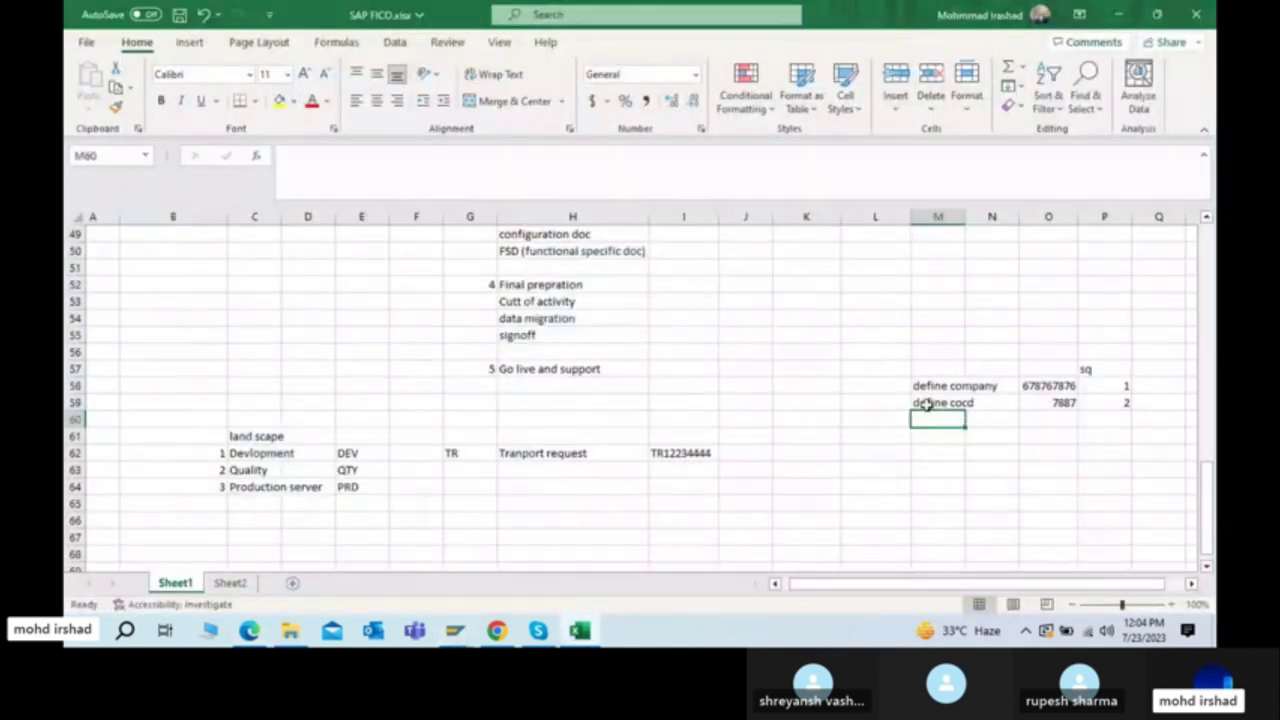
key(alt+Tab)
key(alt+Tab)
key(alt+Tab)
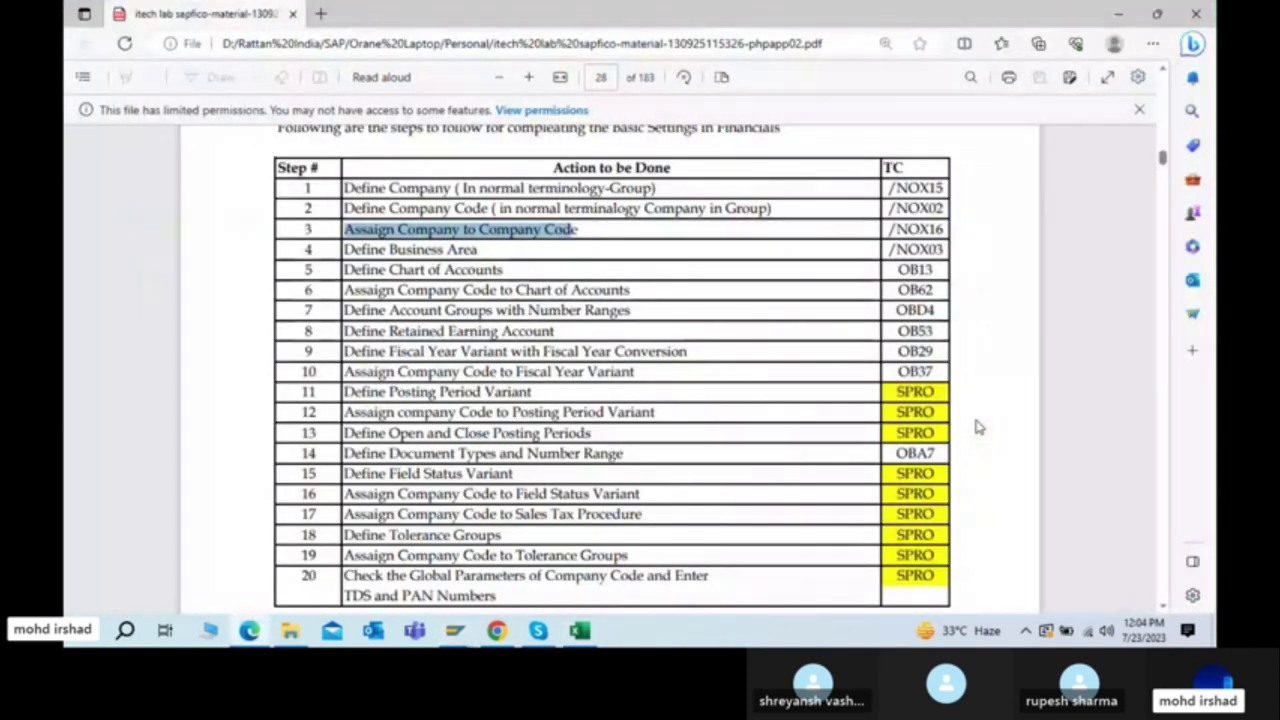
key(alt+Tab)
key(alt+Tab)
key(alt+Tab)
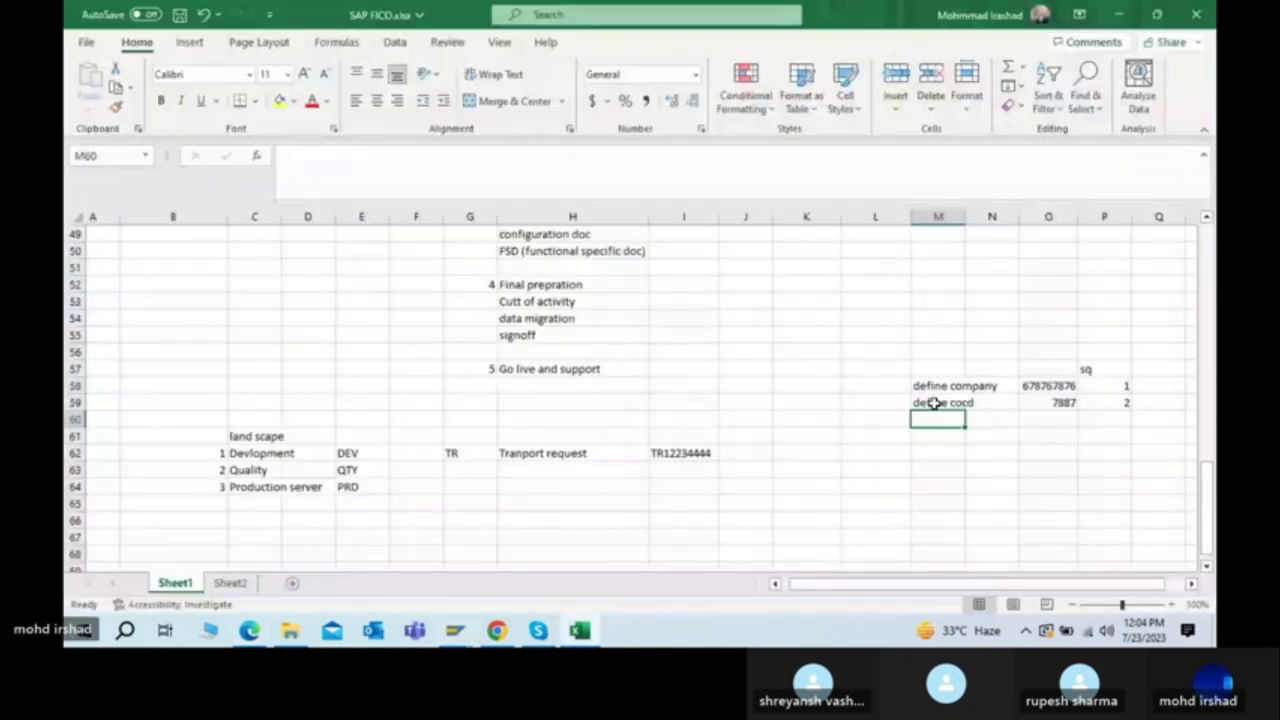
key(alt+Tab)
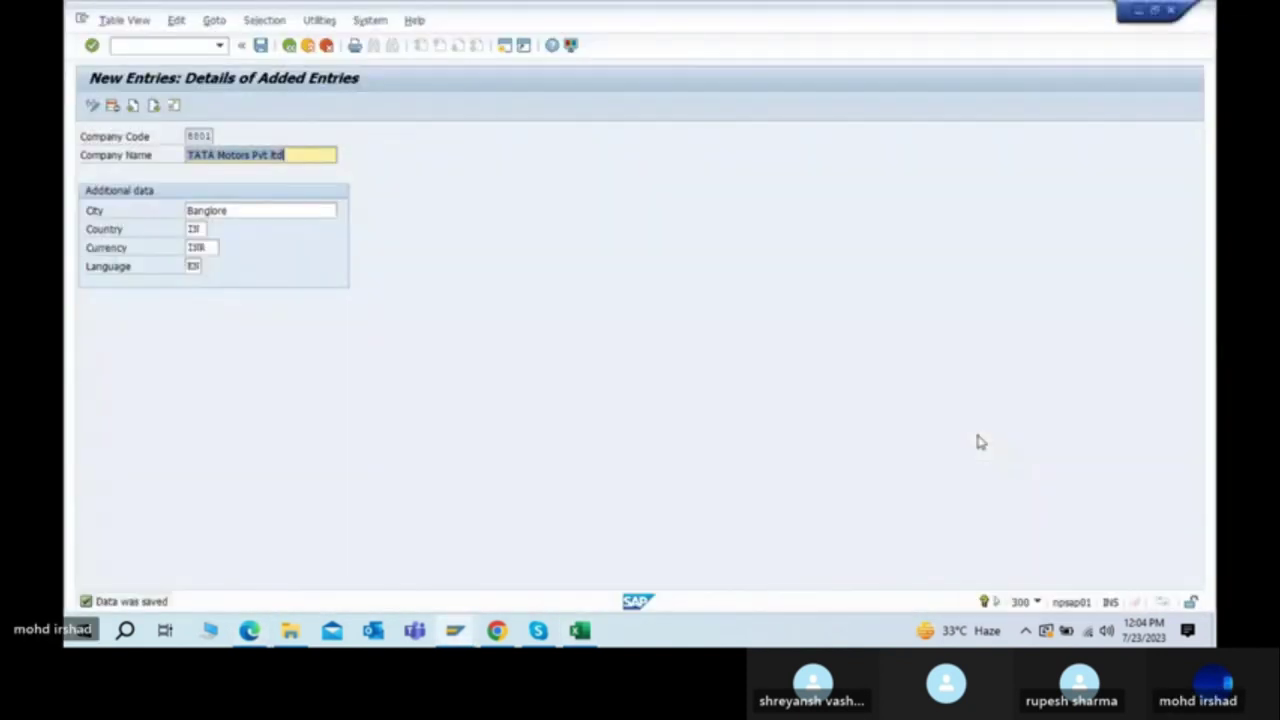
key(alt+Tab)
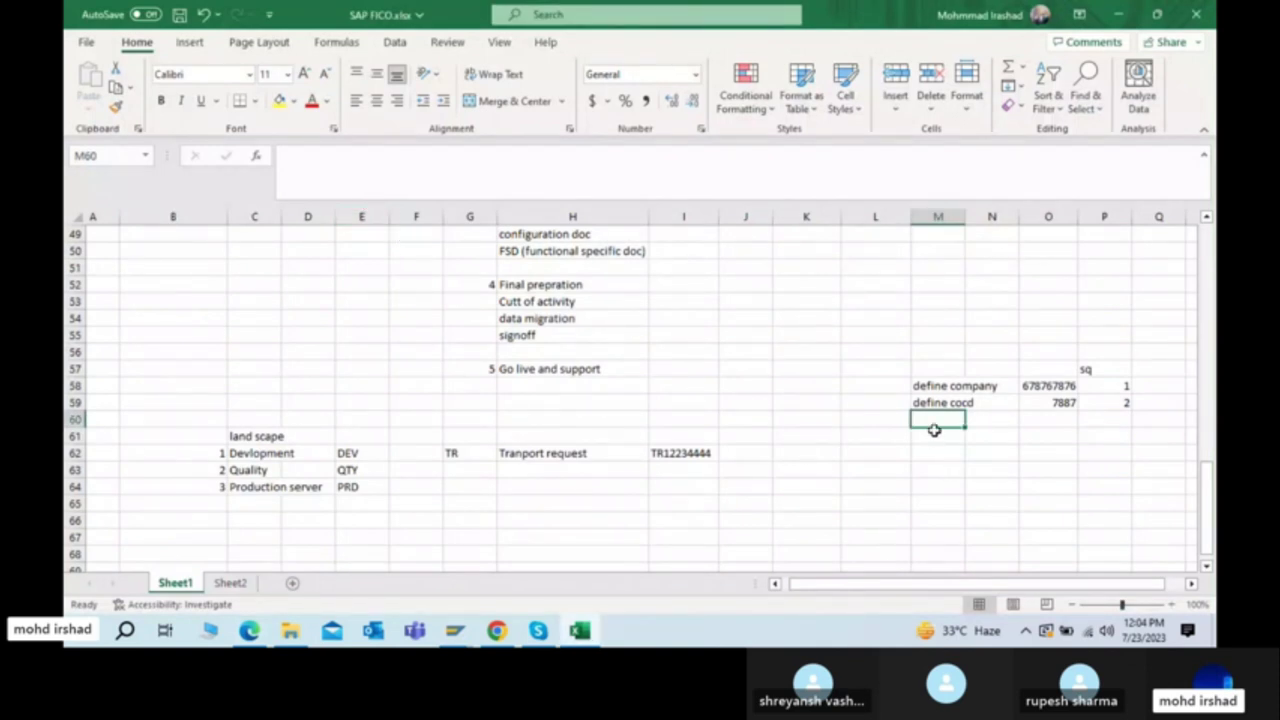
Step: Add 'Assign cocd to company' below the existing steps, correcting the misspelled 'copany'
click(943, 398)
click(934, 387)
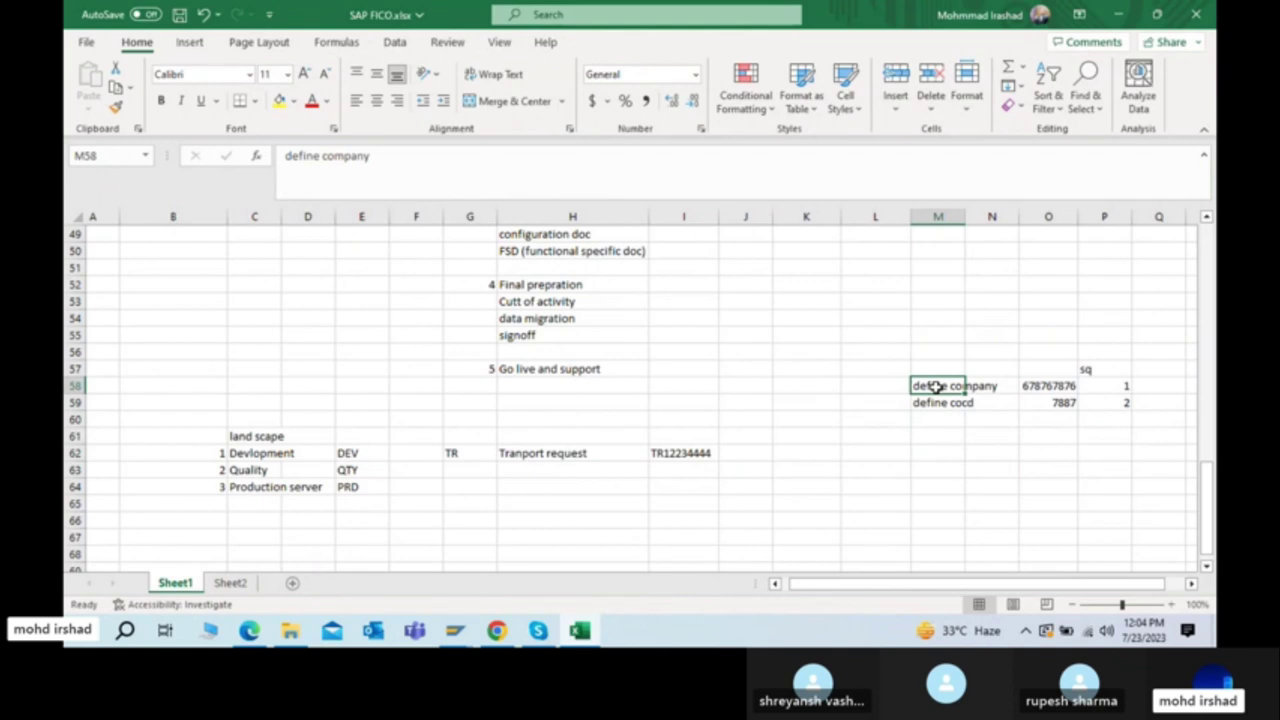
key(Down)
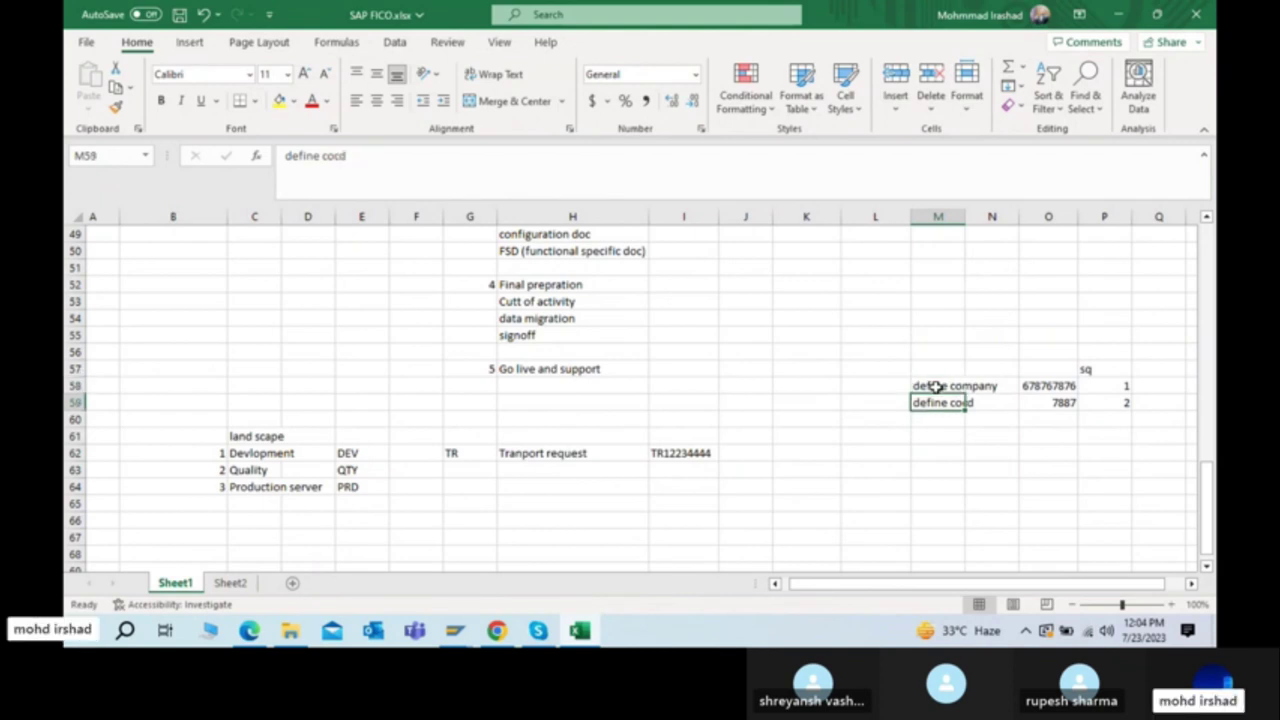
click(935, 386)
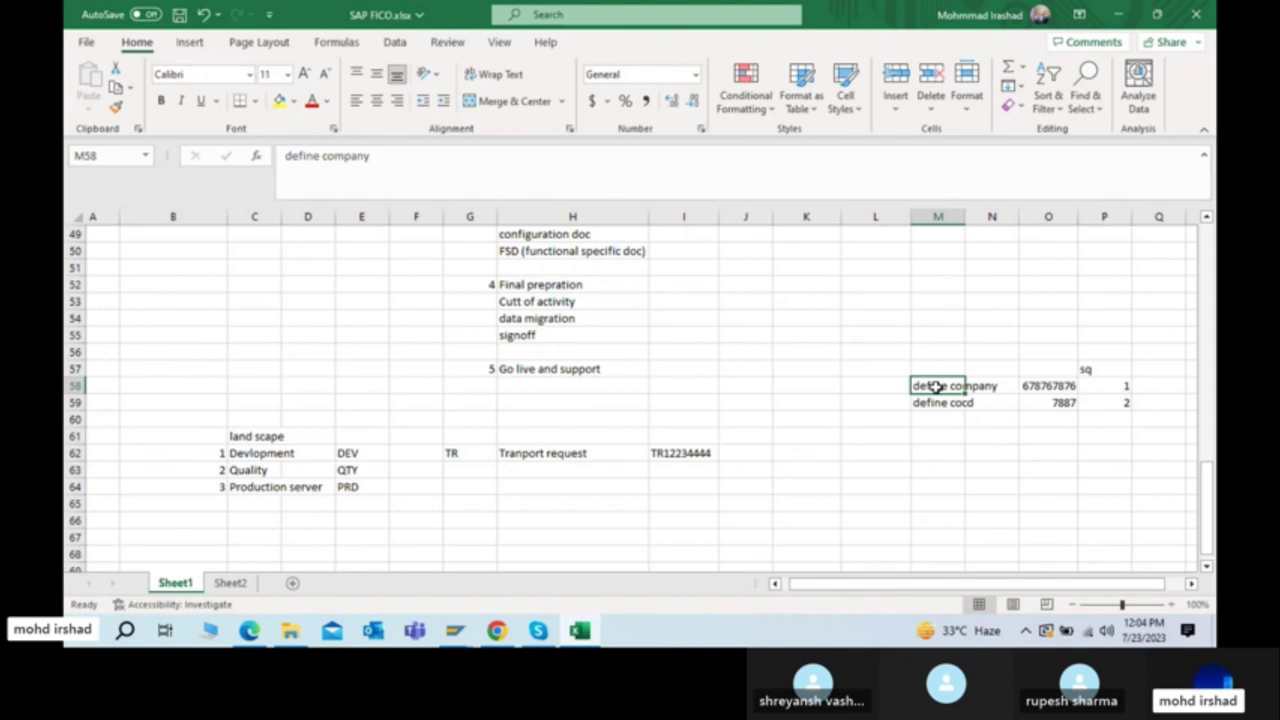
key(Down)
key(Down)
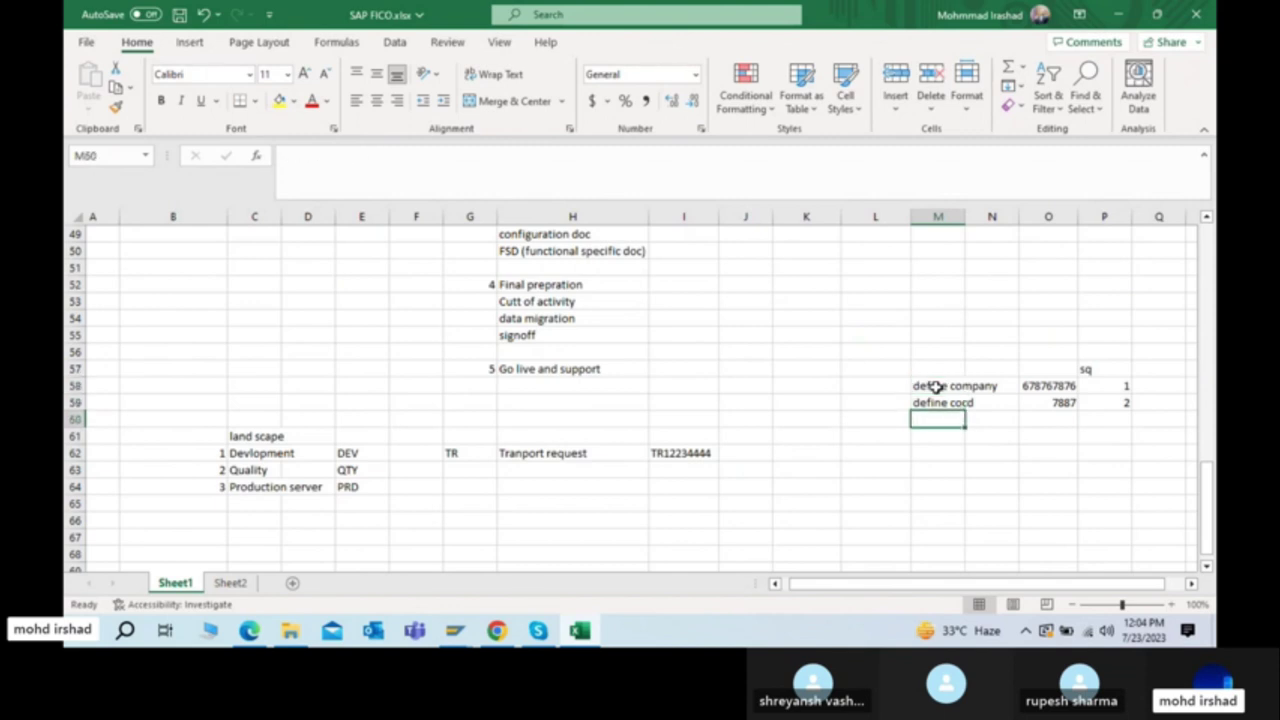
text(Assign)
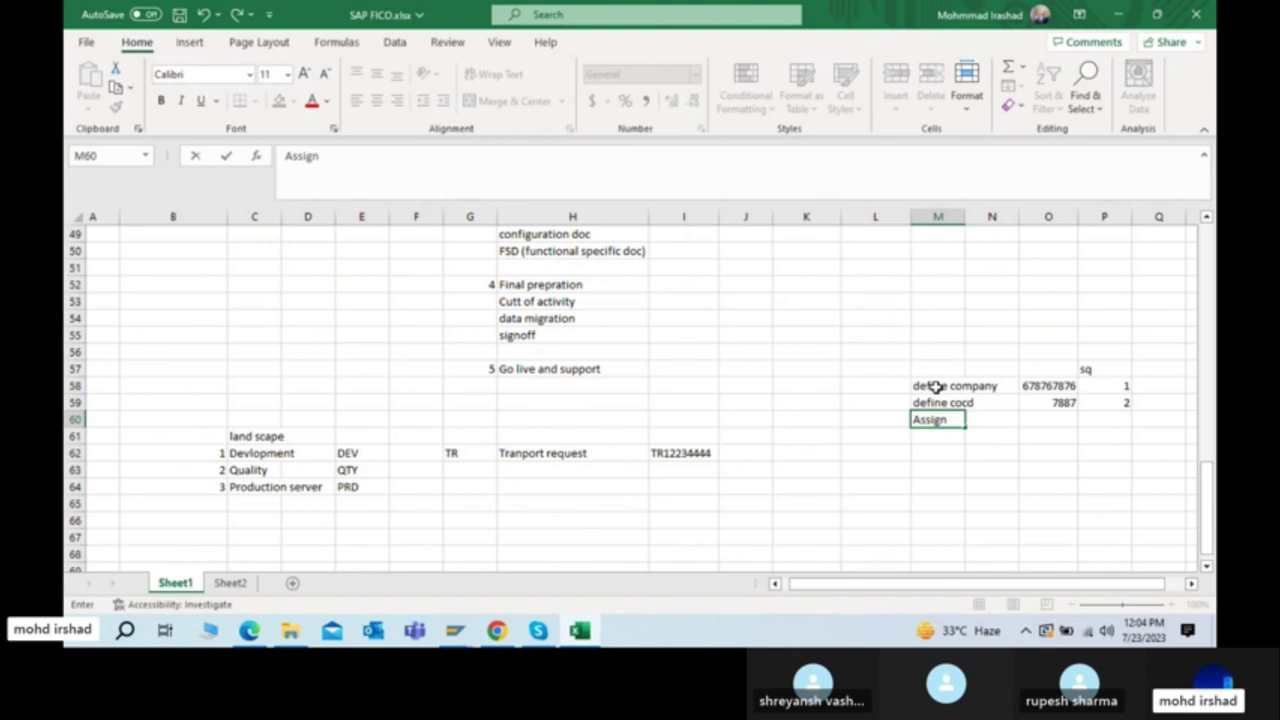
text( cocd to co)
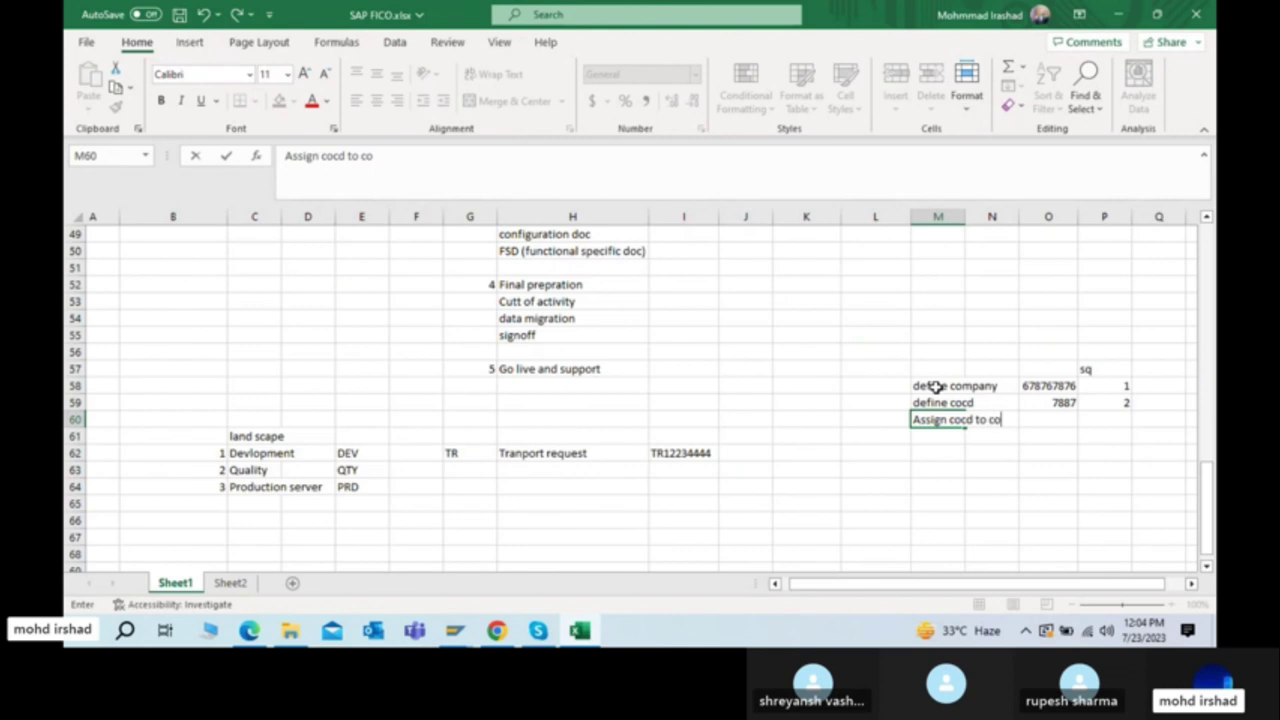
text(pany)
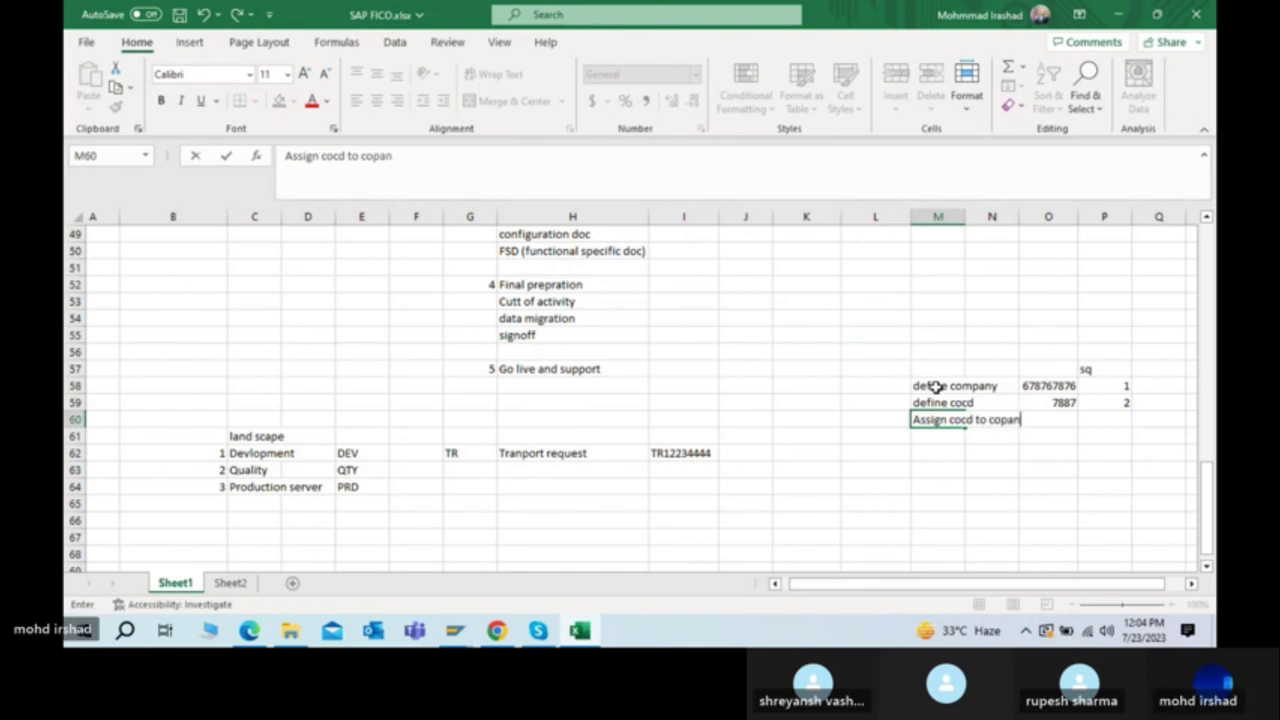
key(Return)
key(Up)
key(Right)
key(Right)
key(Left)
key(Left)
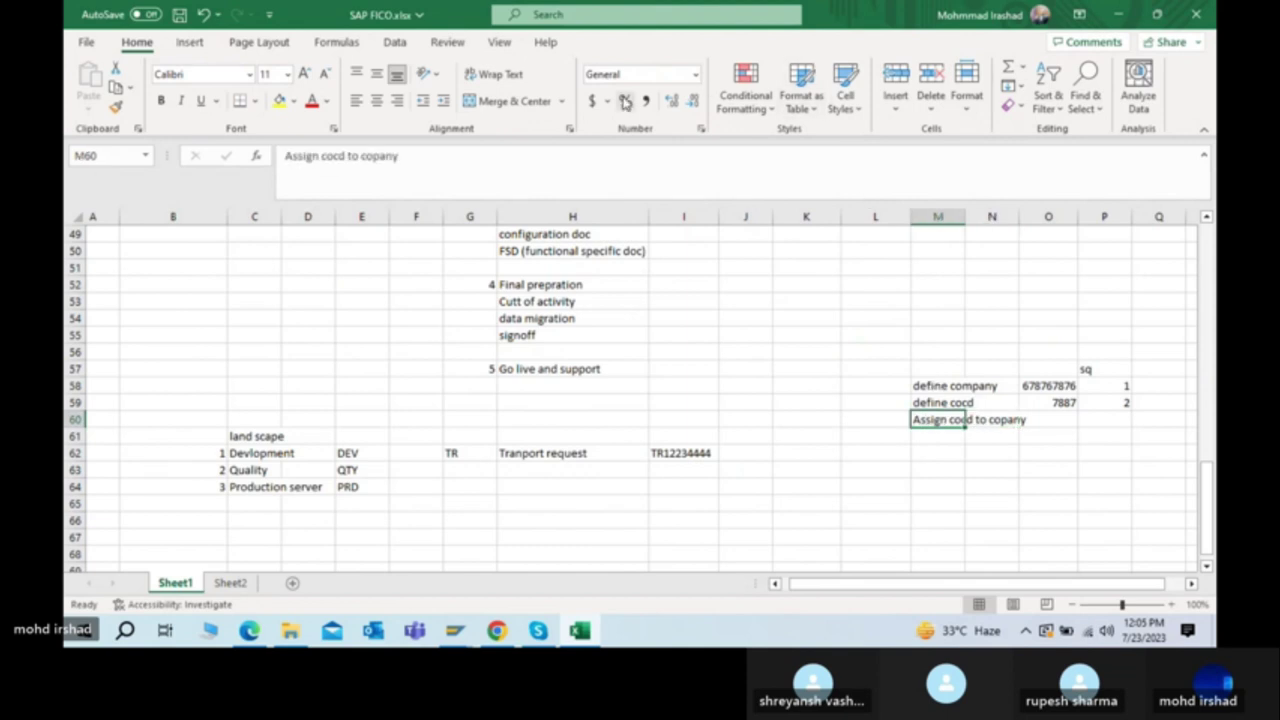
click(450, 156)
key(BackSpace)
key(BackSpace)
key(BackSpace)
key(BackSpace)
text(mpany)
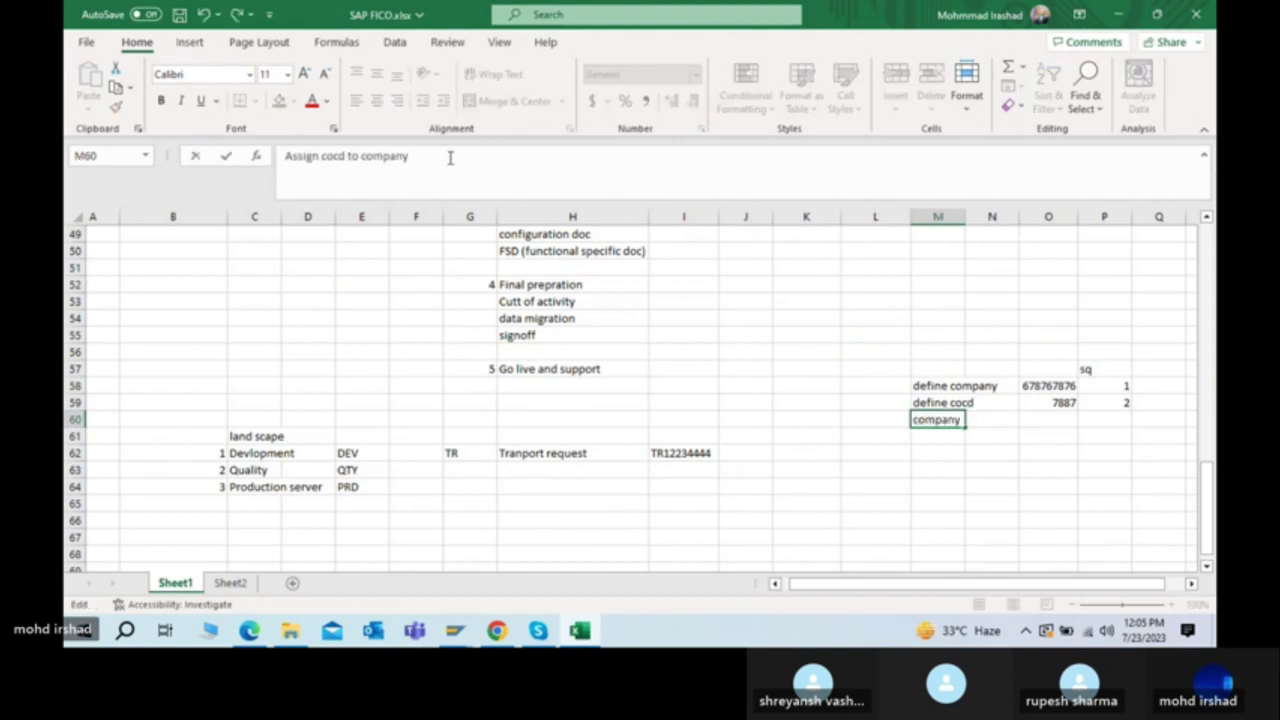
key(Return)
Step: Number the new step 3 and rename the 'sq' numbering heading to 'TR SQ'
key(Up)
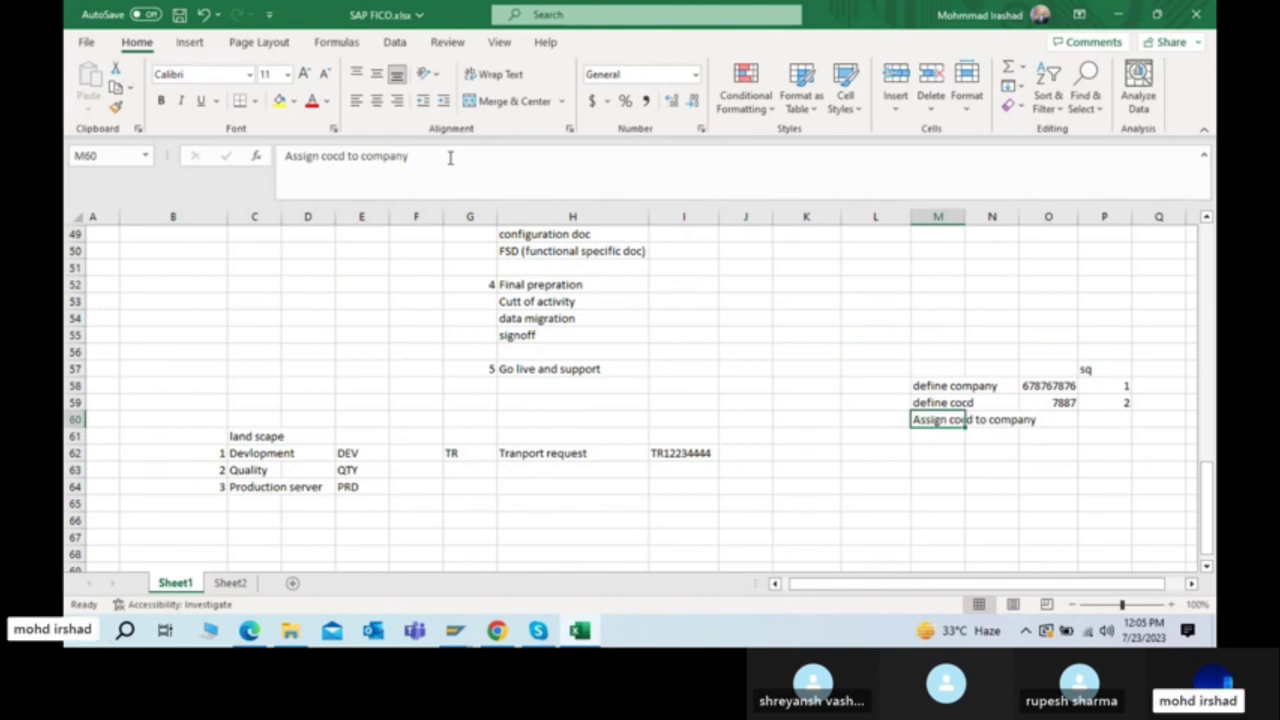
key(Right)
key(Right)
key(Right)
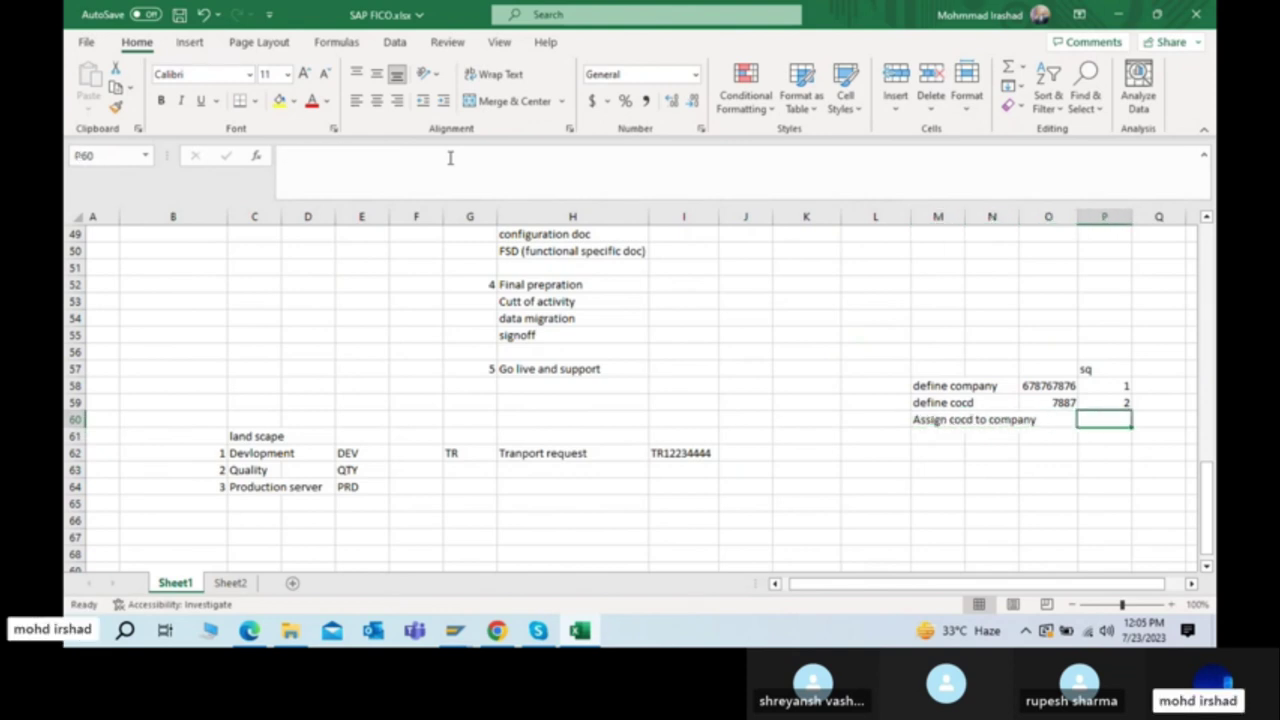
text(3)
key(Up)
key(Up)
key(Down)
key(Down)
key(Up)
key(Up)
key(Up)
text(TR)
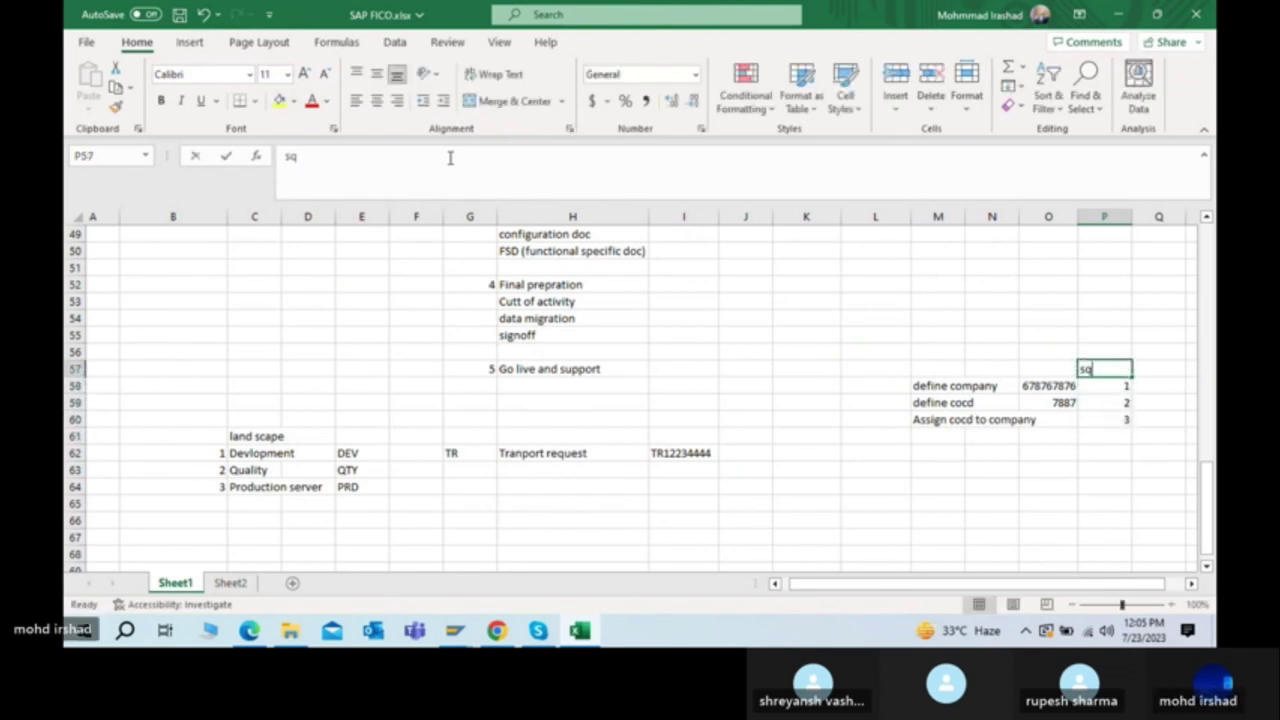
text( SQ)
key(Return)
key(Up)
key(Down)
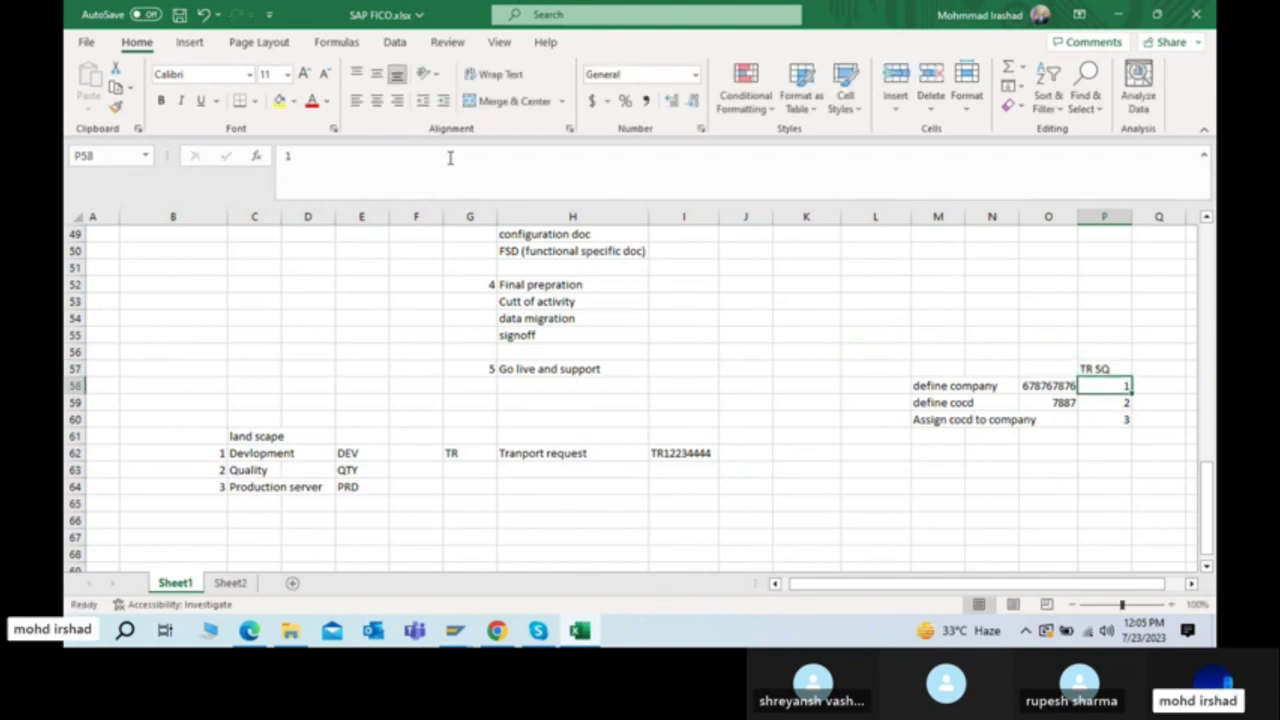
Step: Review the DEV and QTY landscape entries and check each step's request number against its TR SQ number
click(351, 453)
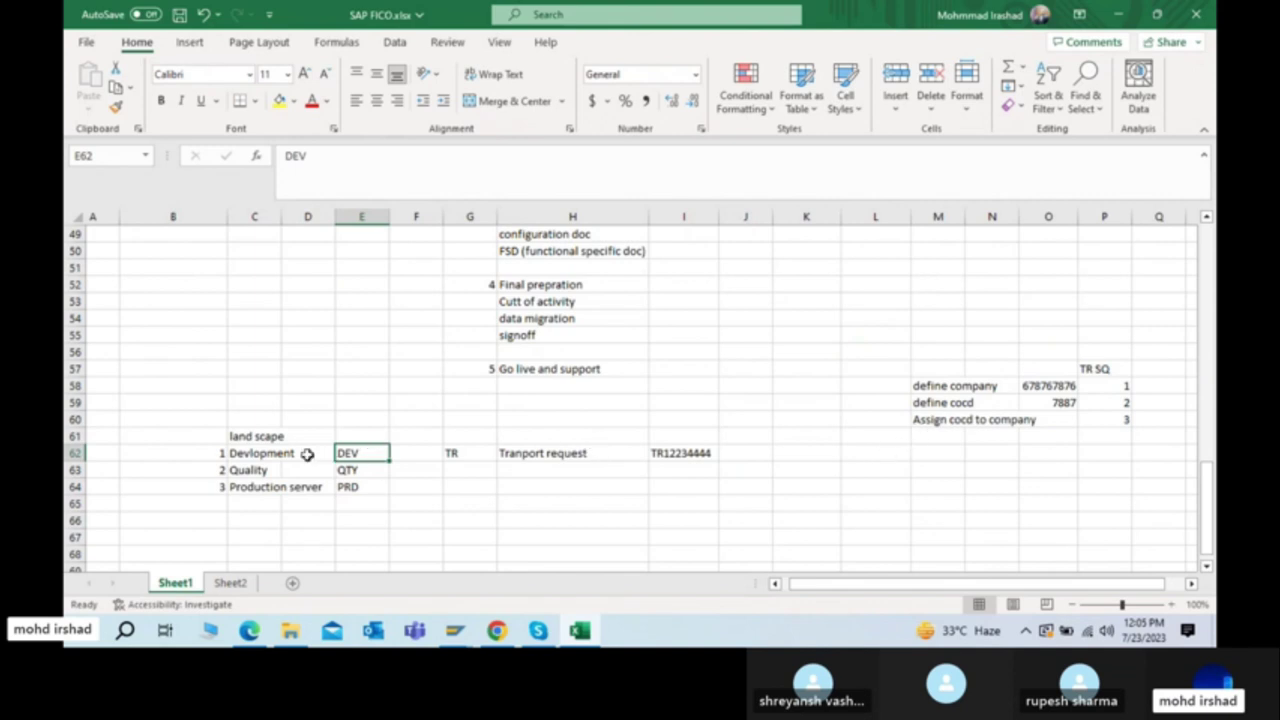
click(348, 468)
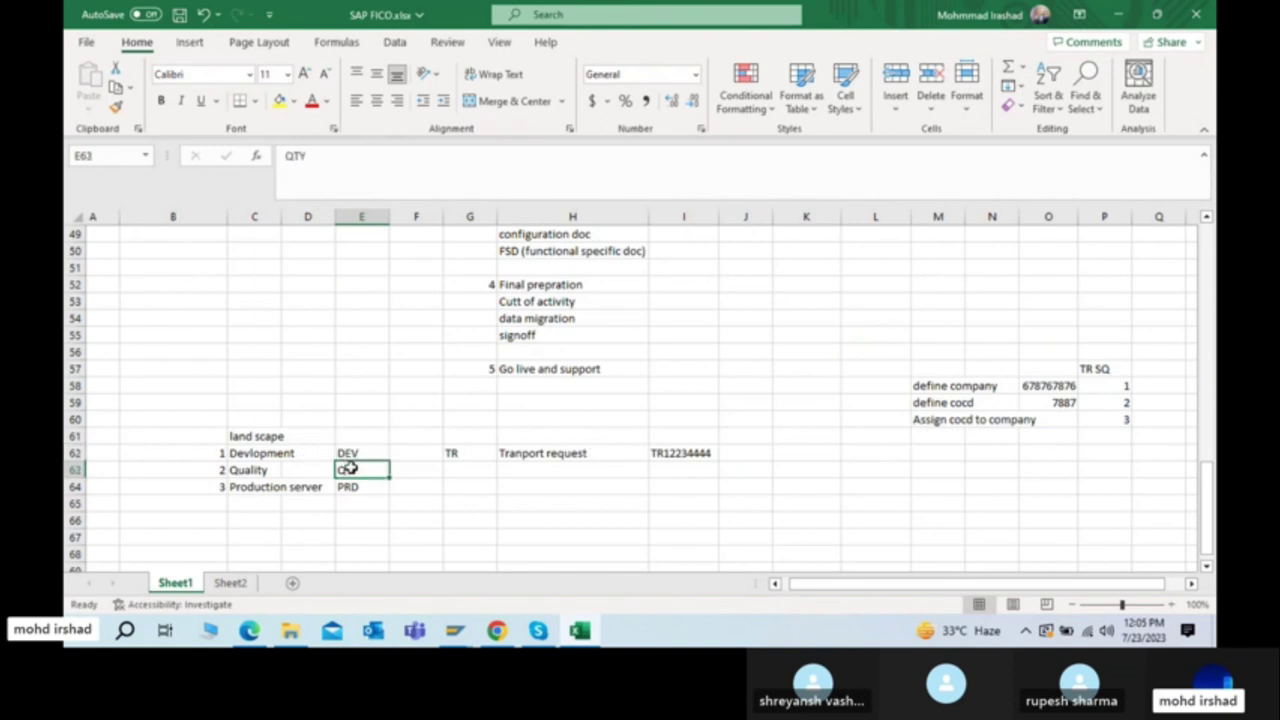
click(922, 486)
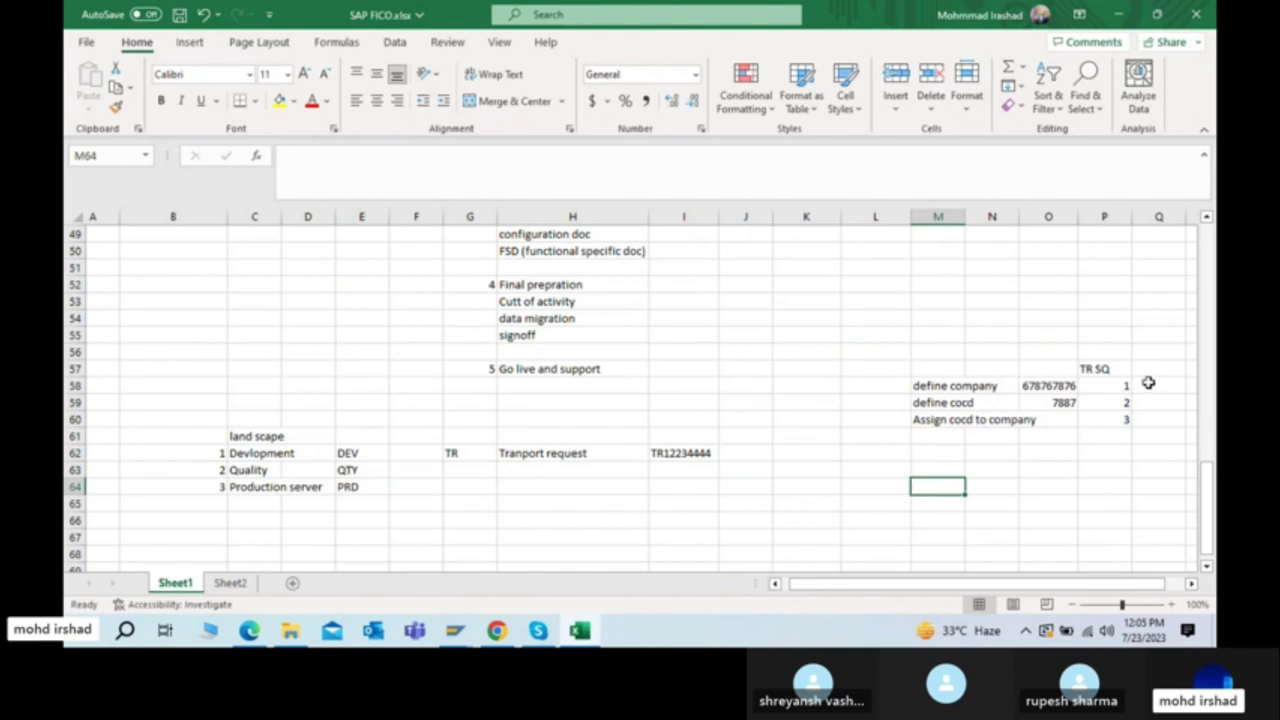
click(1124, 385)
key(Left)
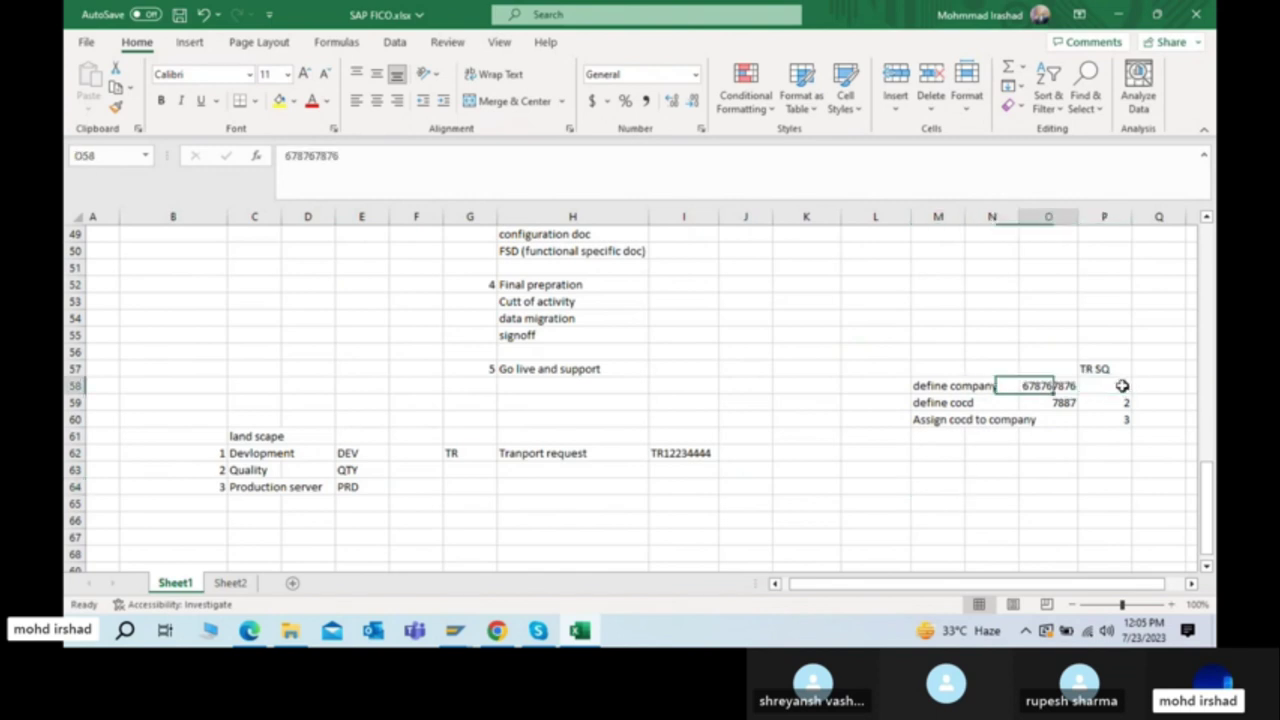
click(1122, 385)
key(Down)
key(Left)
key(Right)
key(Down)
key(Left)
key(Left)
key(Left)
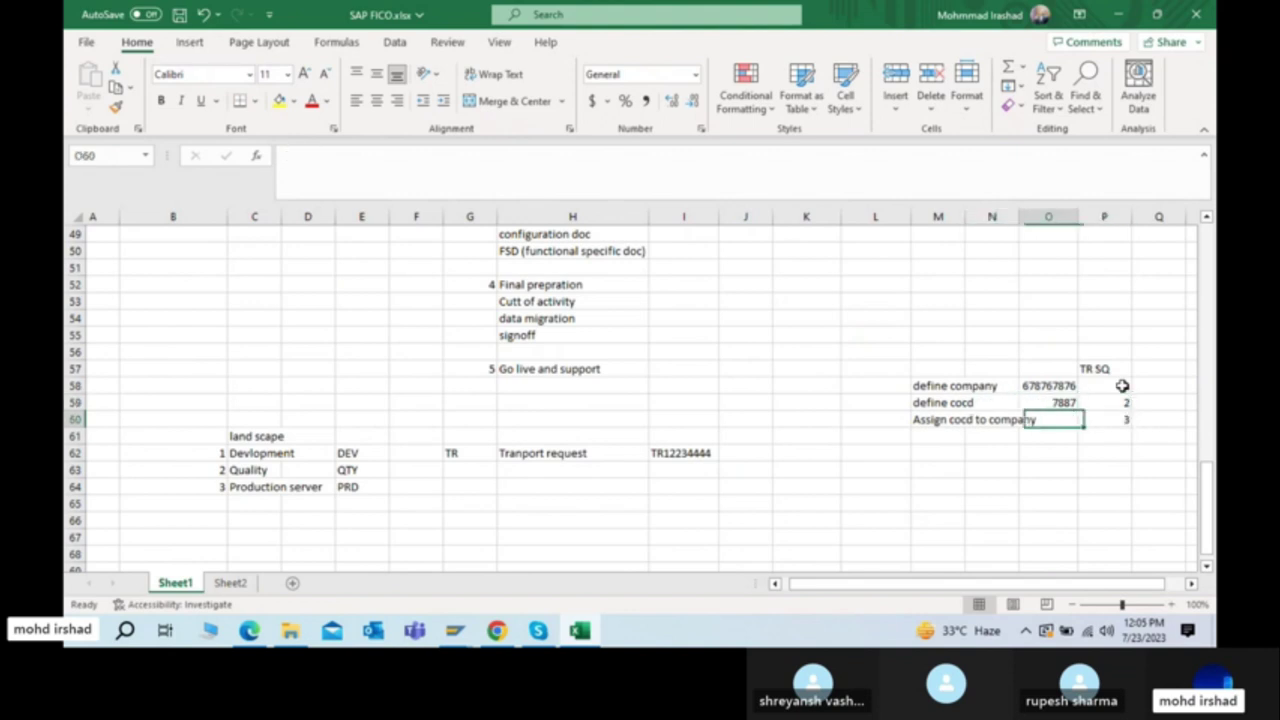
key(Right)
key(Right)
key(Right)
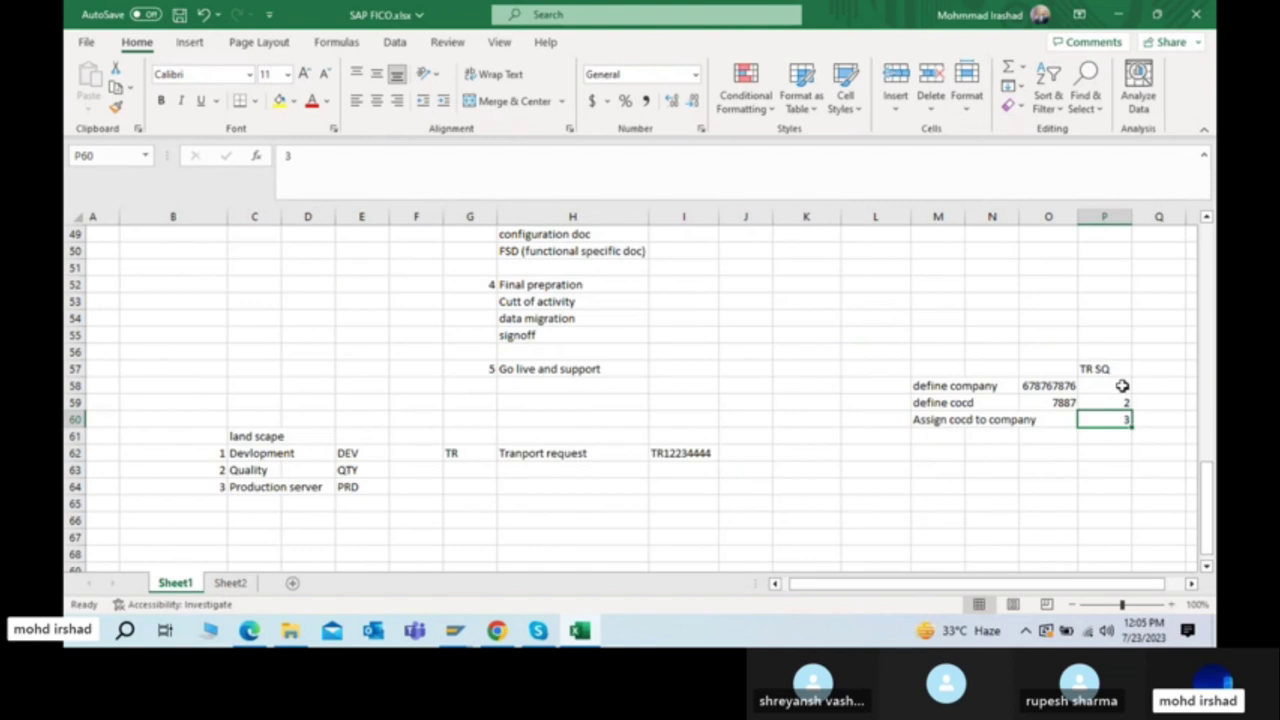
key(Right)
key(Right)
key(Right)
key(Right)
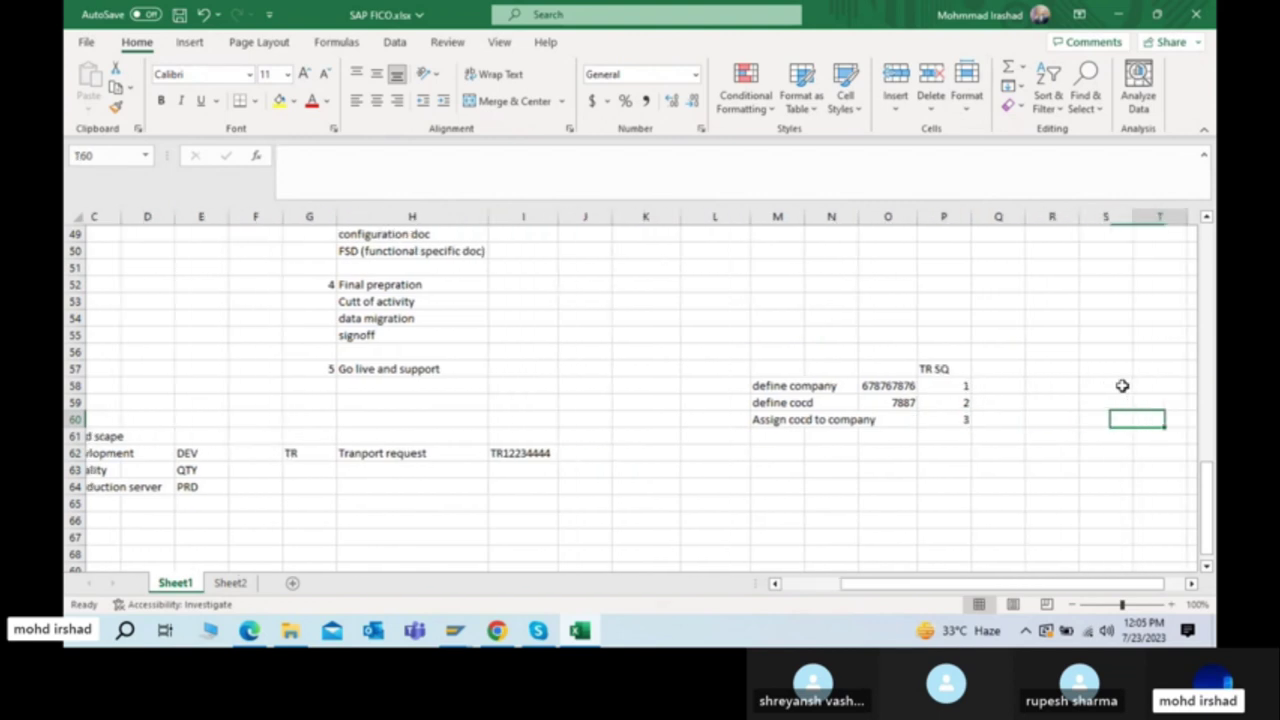
key(Left)
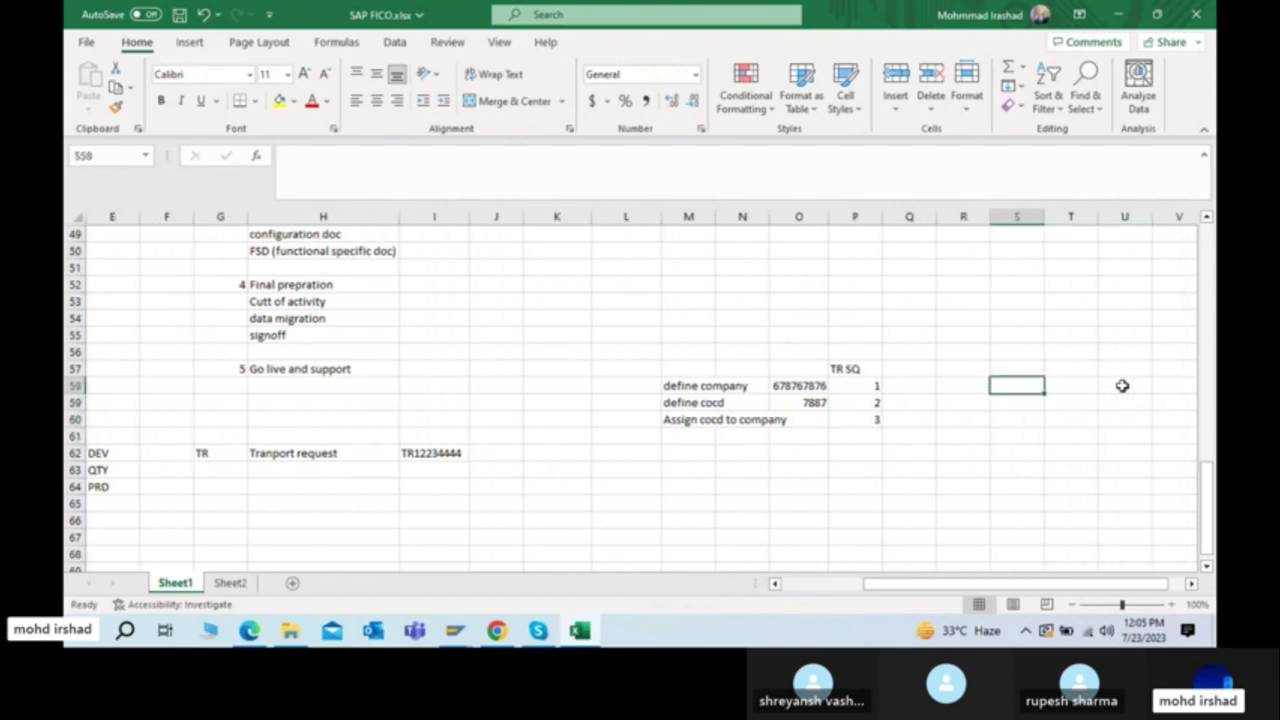
Step: Enter 1 and 2 in column S beside the define company and assign steps
text(1)
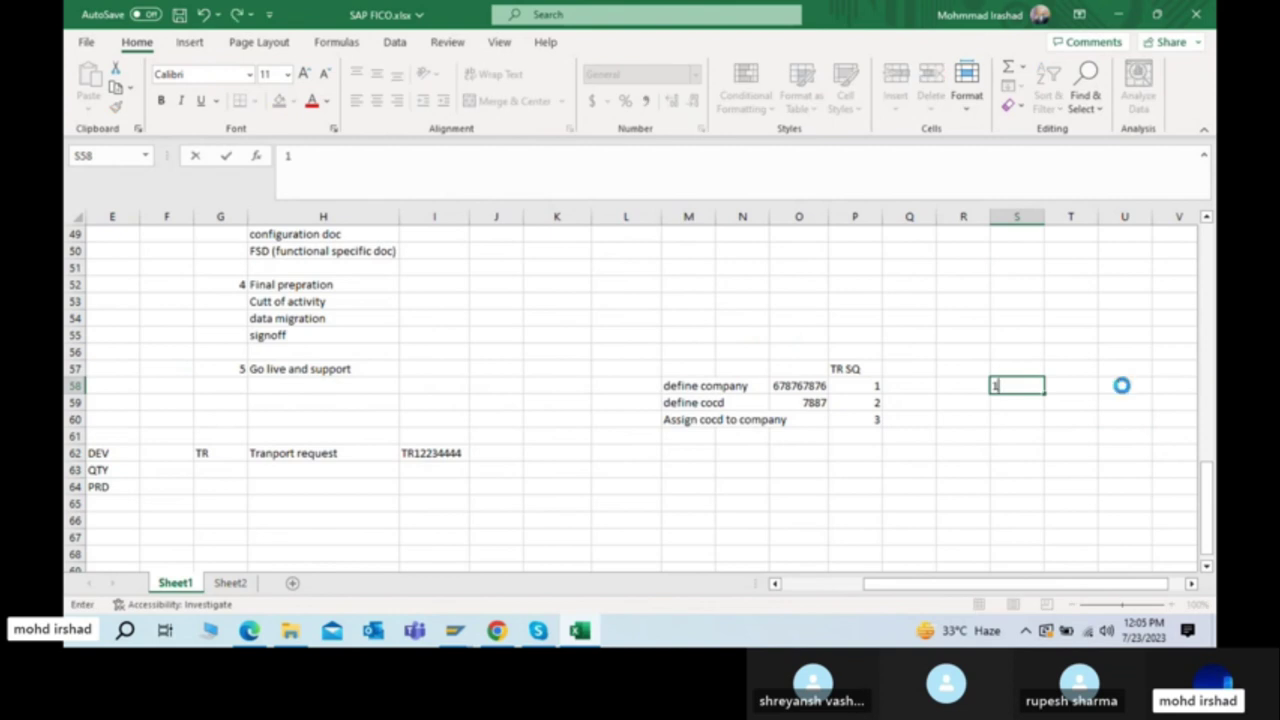
key(Return)
key(Down)
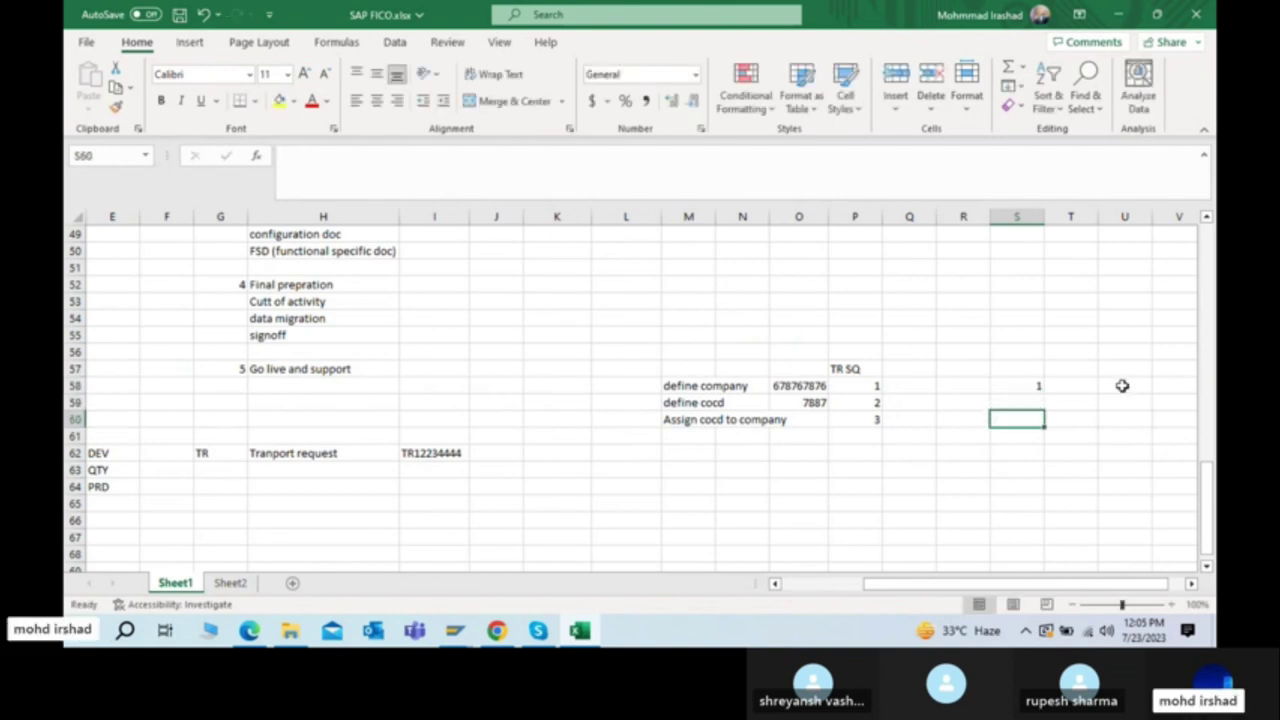
text(2)
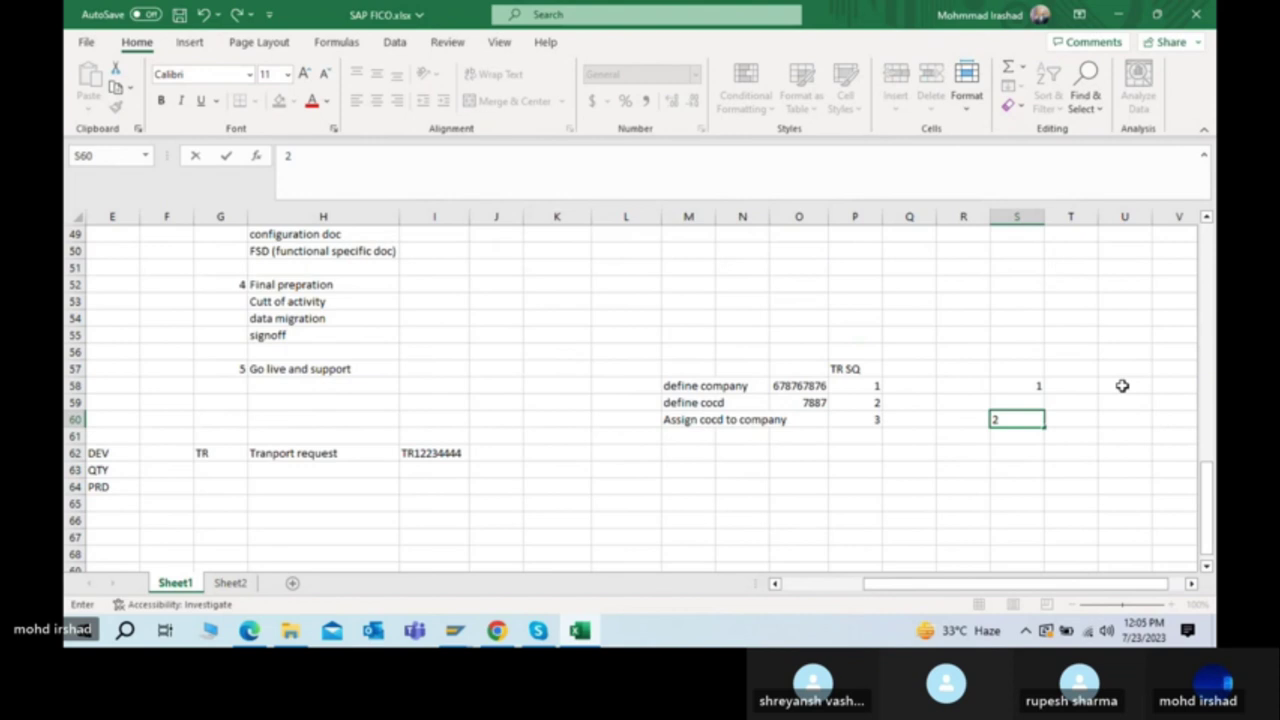
key(Return)
key(Up)
key(Up)
key(Up)
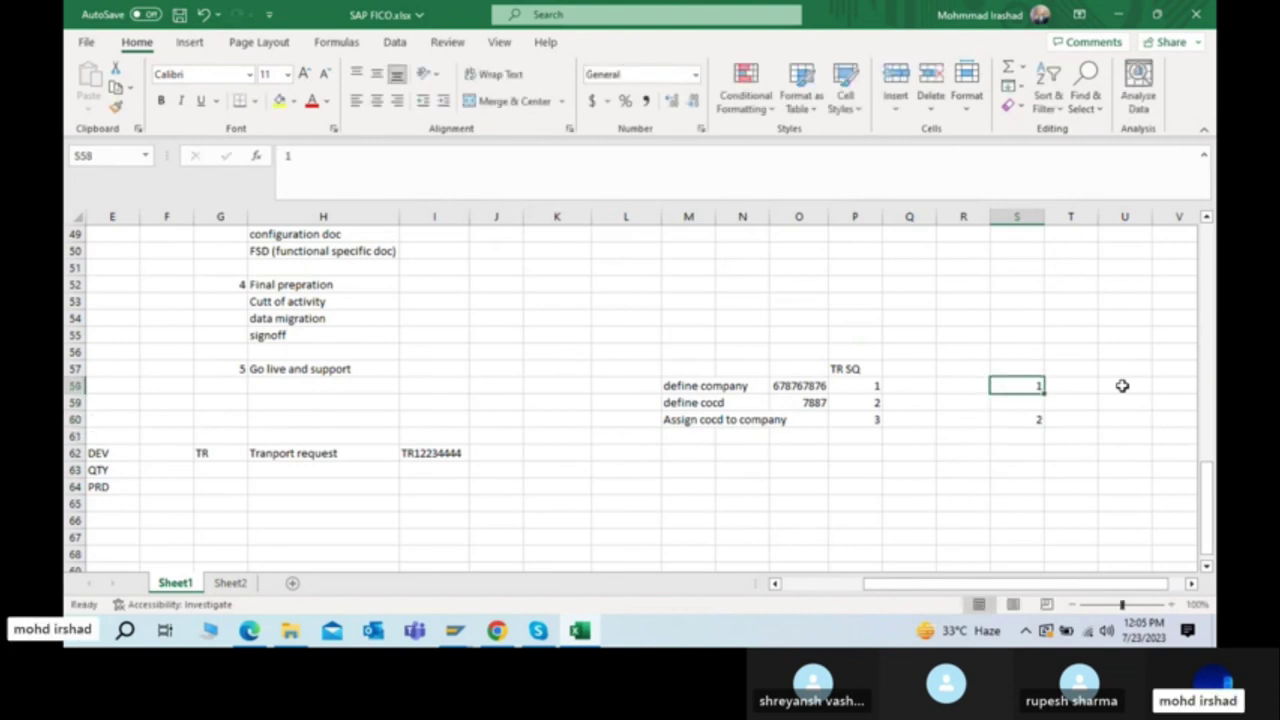
key(Left)
key(Left)
key(Left)
key(Left)
key(Left)
key(Left)
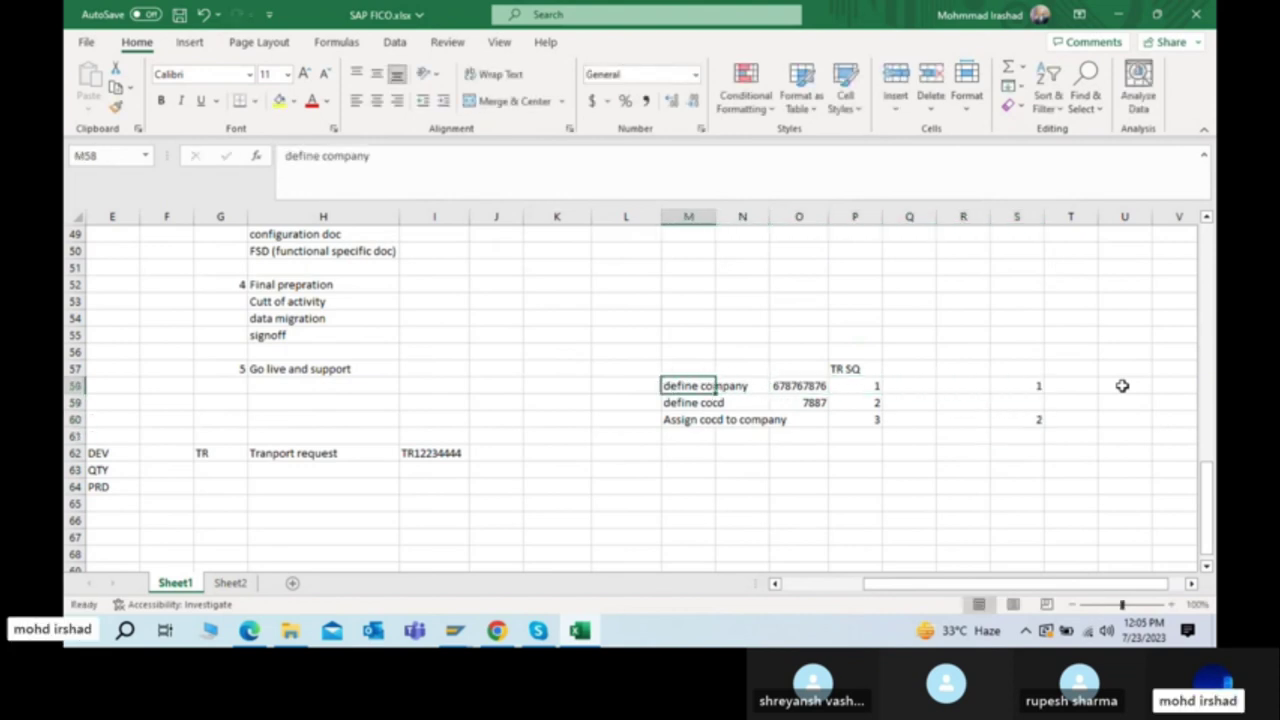
key(Right)
key(Right)
key(Left)
key(Left)
key(Left)
key(Down)
key(Down)
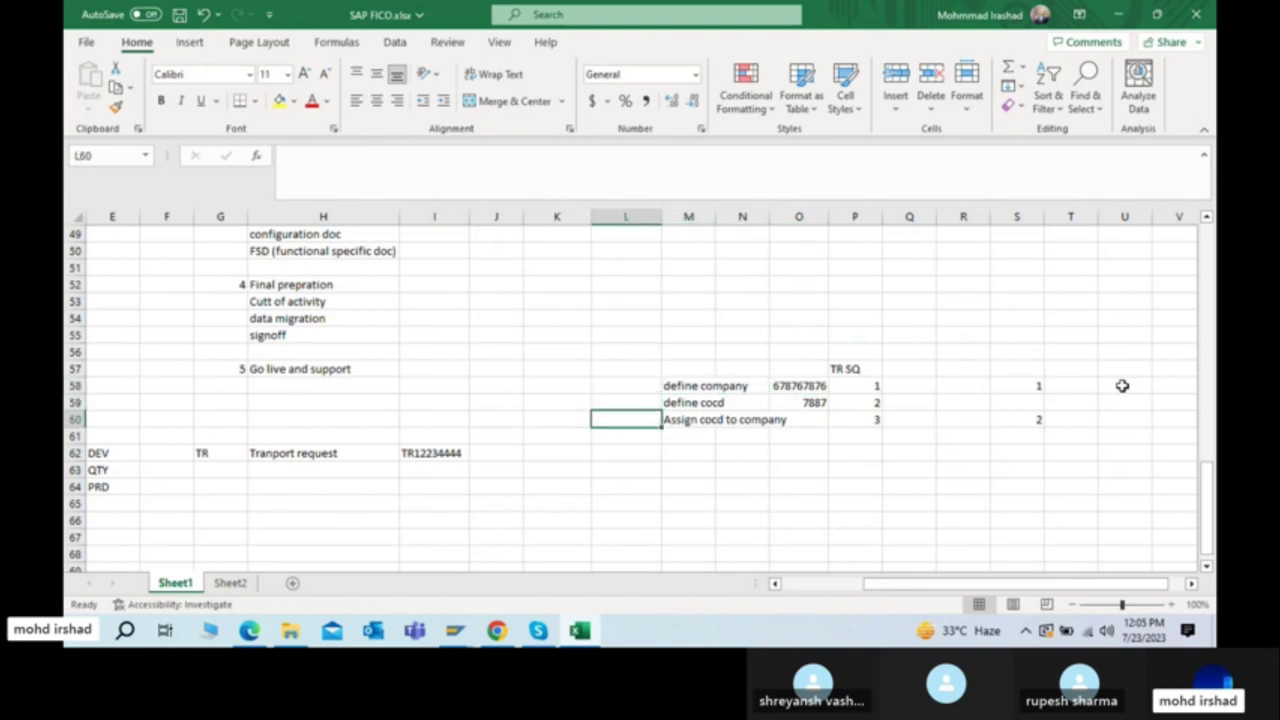
key(Right)
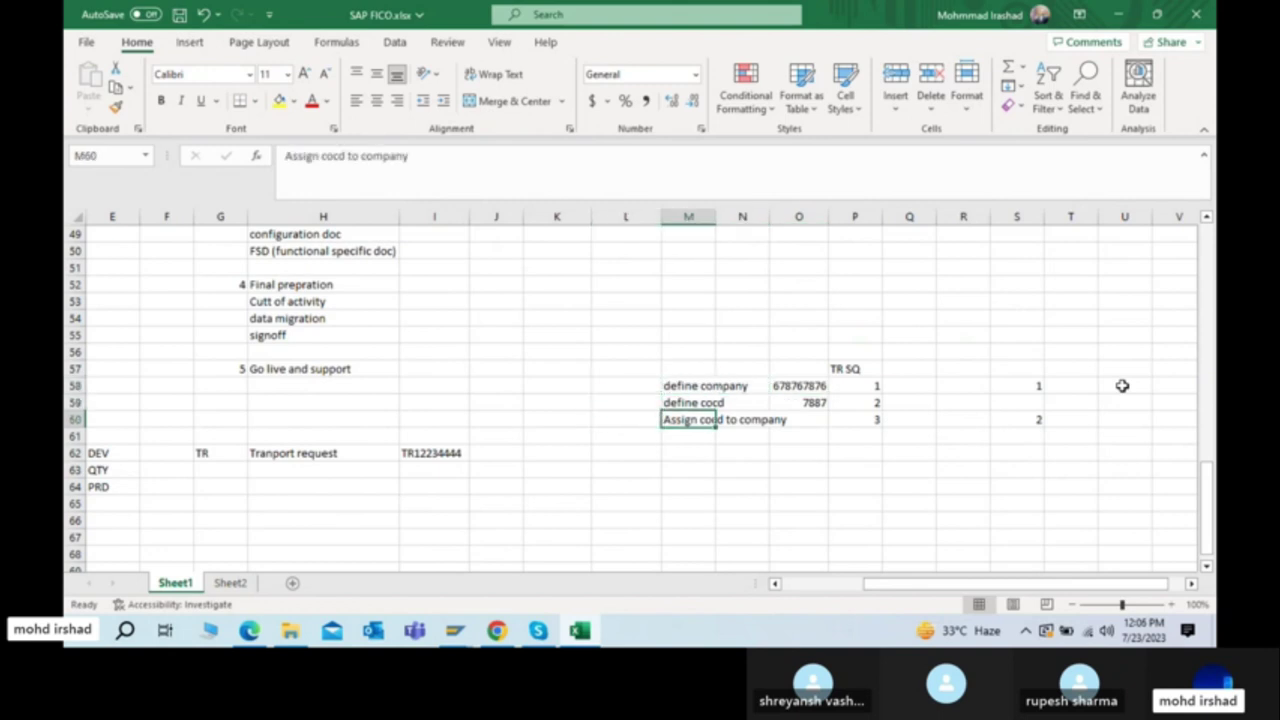
key(Up)
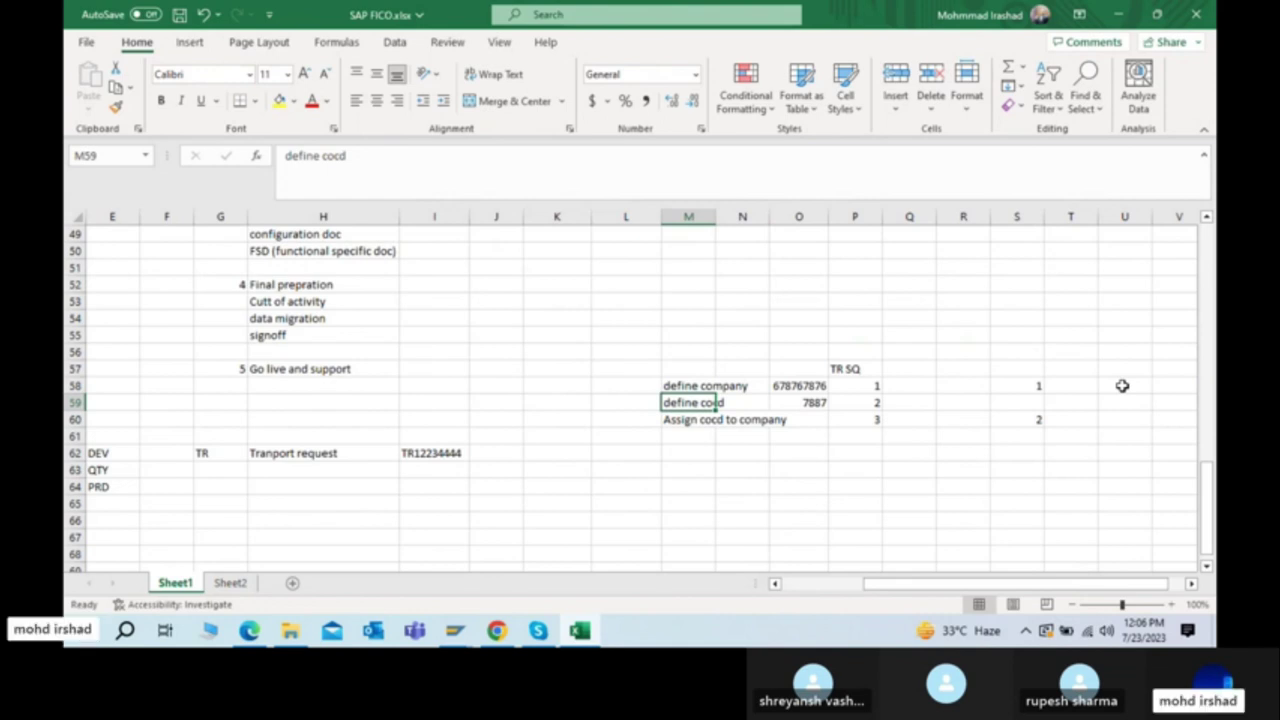
Step: Select S58:S60 and delete the stray numbers, keeping only TR SQ numbers 1–3
key(Right)
key(Right)
key(Right)
key(Right)
key(Left)
key(Left)
key(Left)
key(Left)
key(Left)
key(Right)
key(Up)
key(Down)
key(Down)
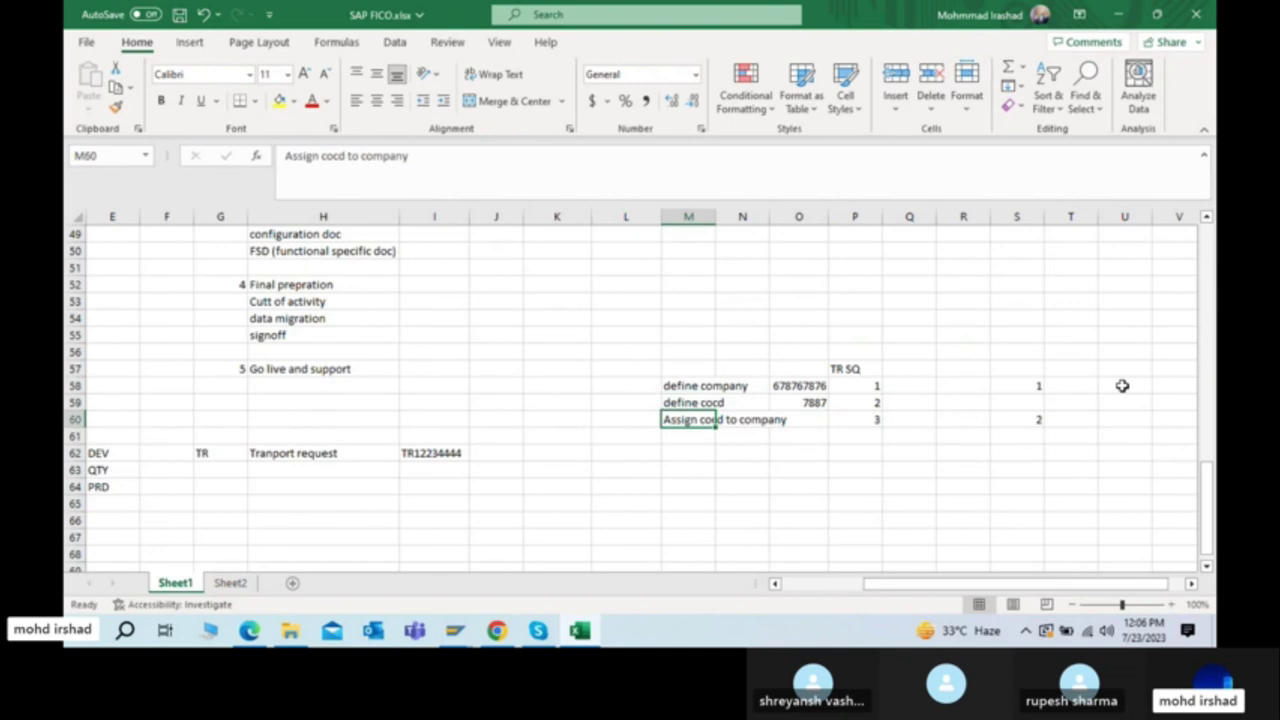
key(Up)
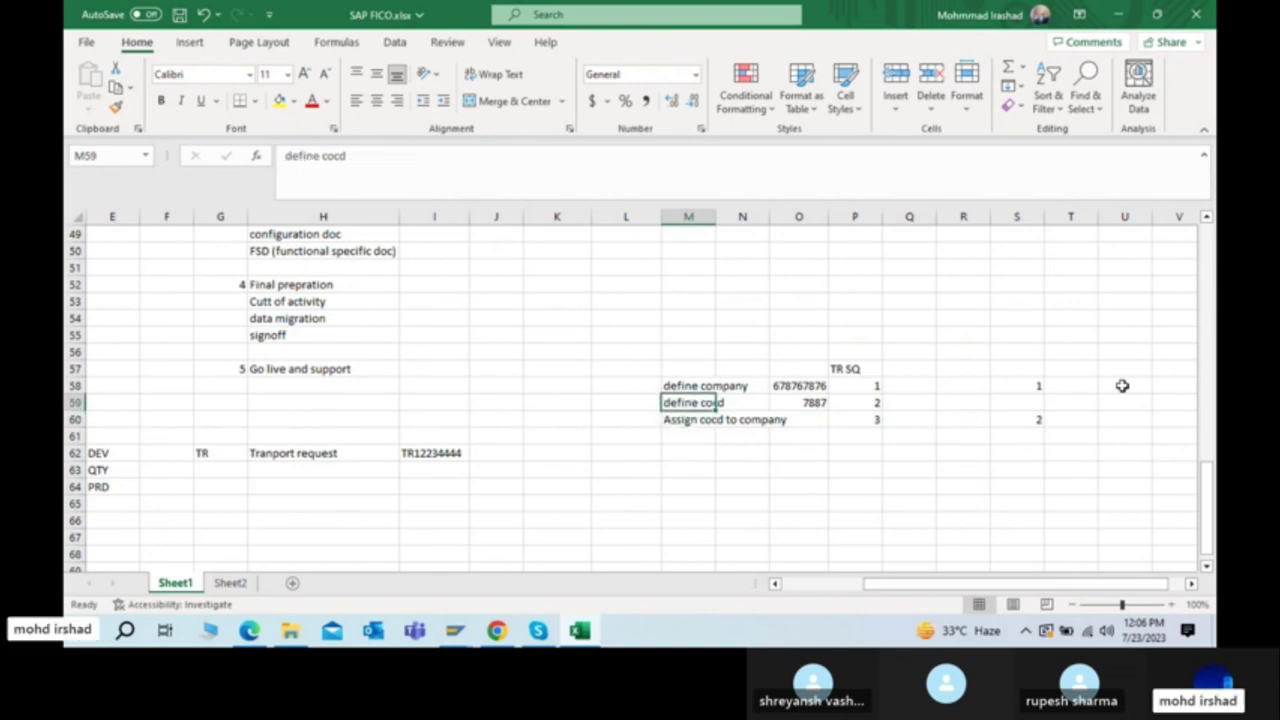
key(Right)
key(Right)
key(Right)
key(Right)
key(Right)
key(Right)
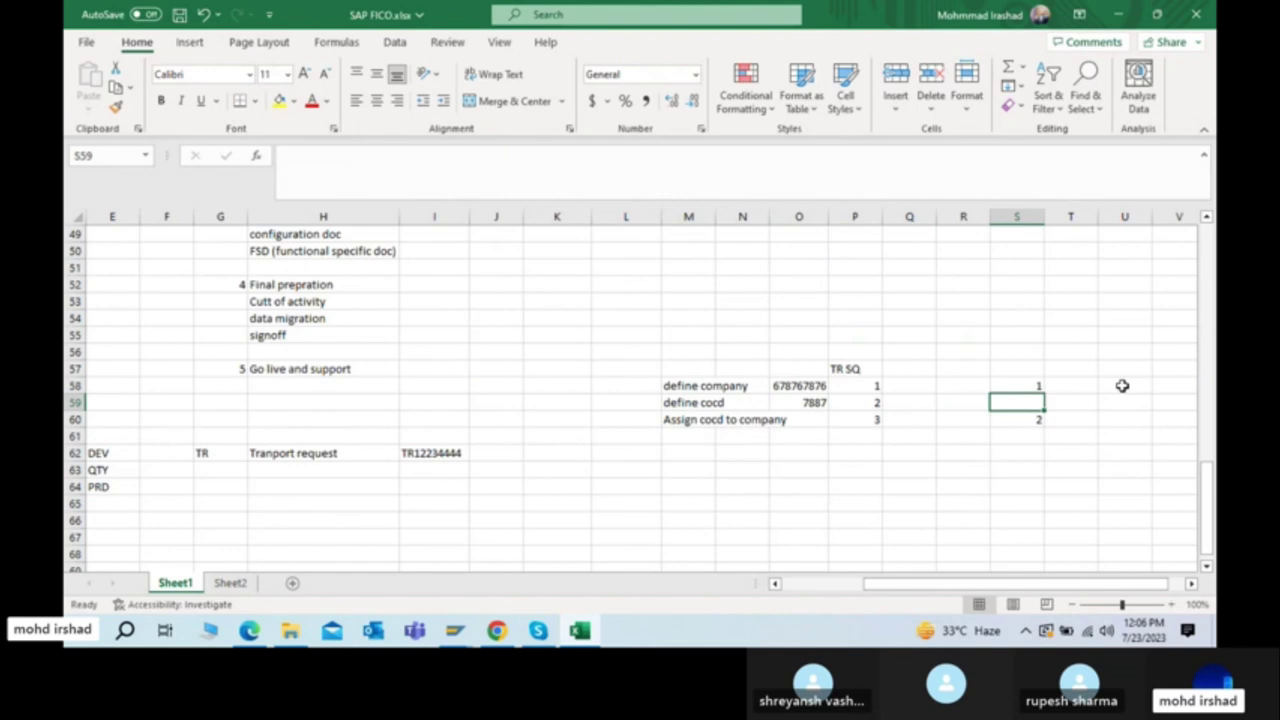
key(Up)
key(shift+Down)
key(shift+Down)
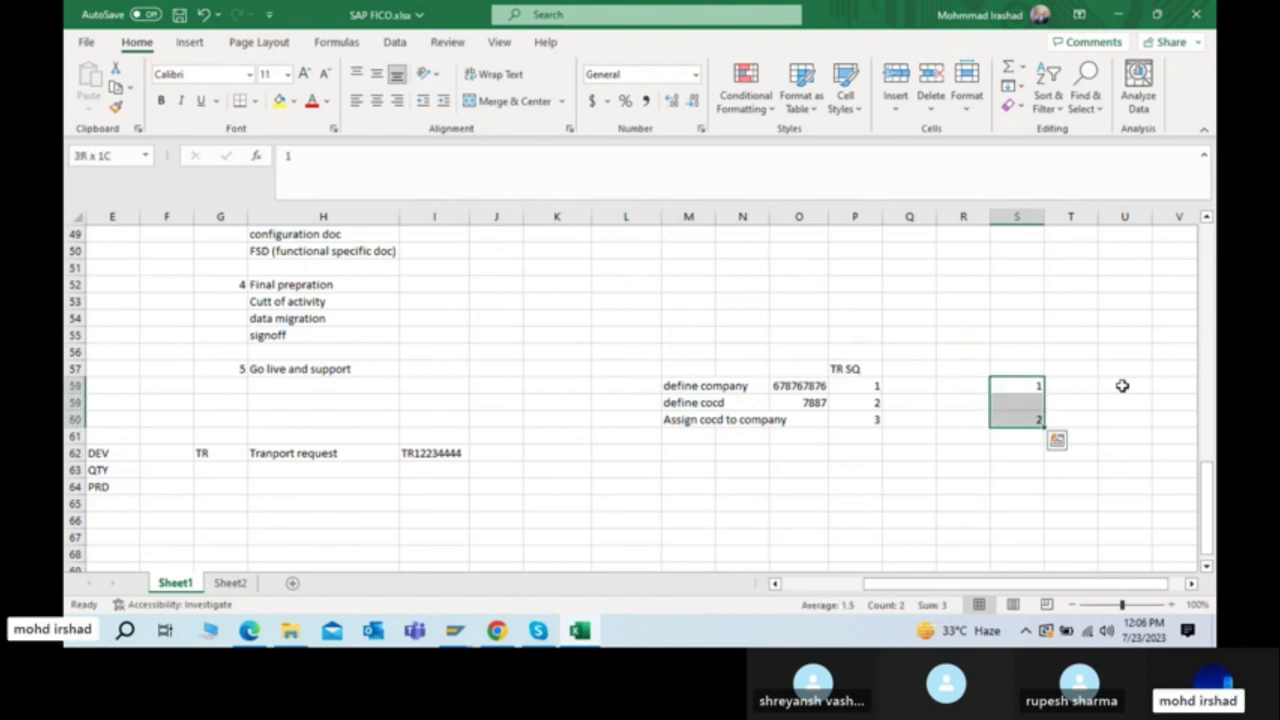
key(Delete)
key(Left)
key(Left)
key(Left)
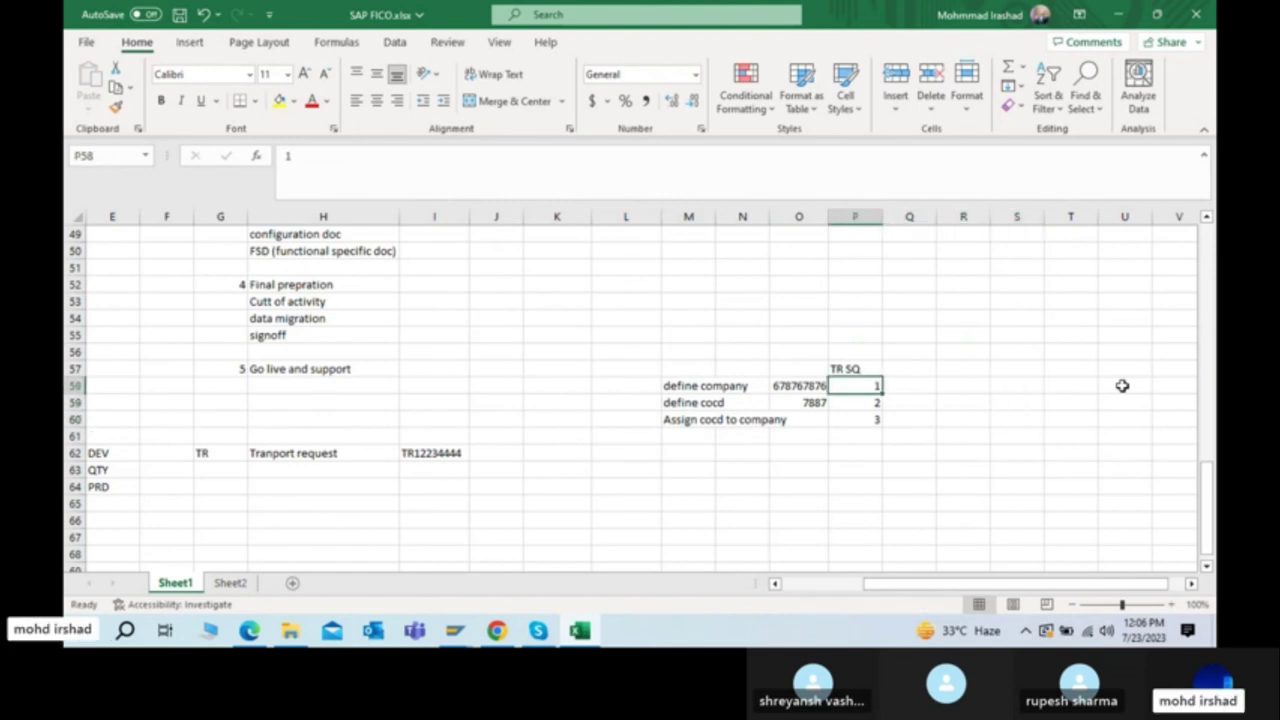
key(shift+Down)
key(shift+Down)
key(Right)
key(Down)
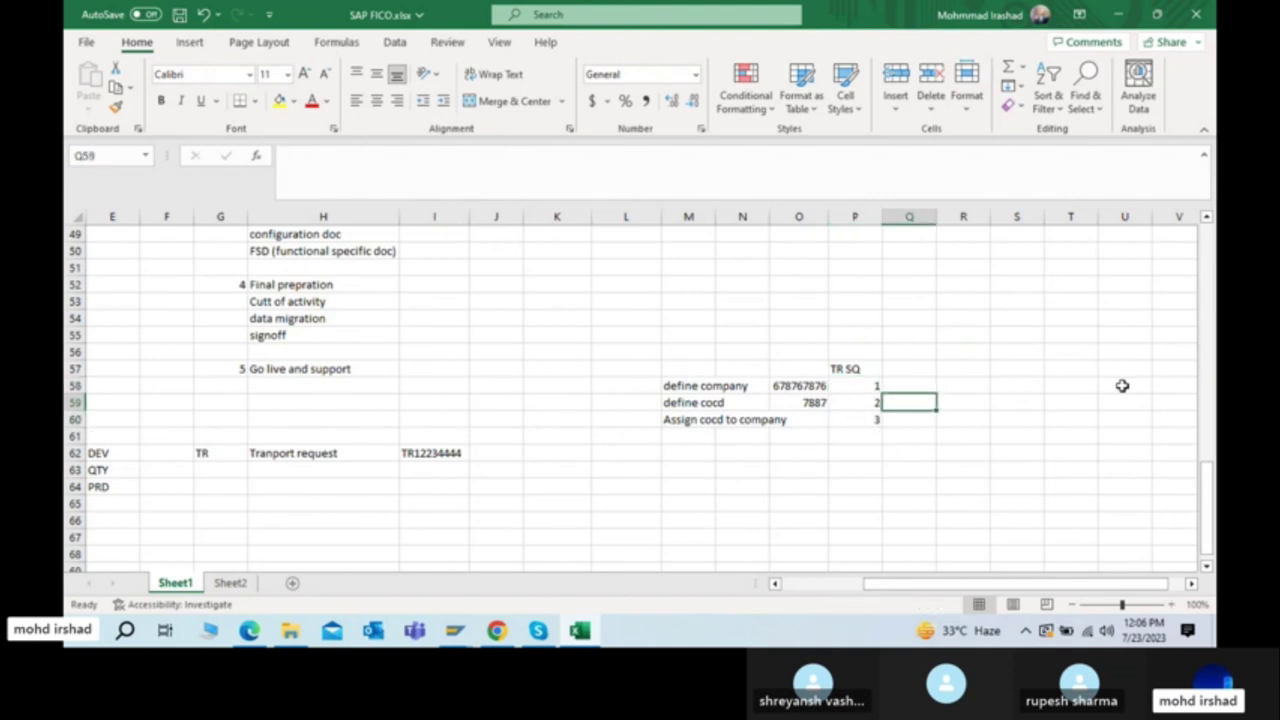
Step: Tag the define cocd step in Q59 as 'common'
text(common)
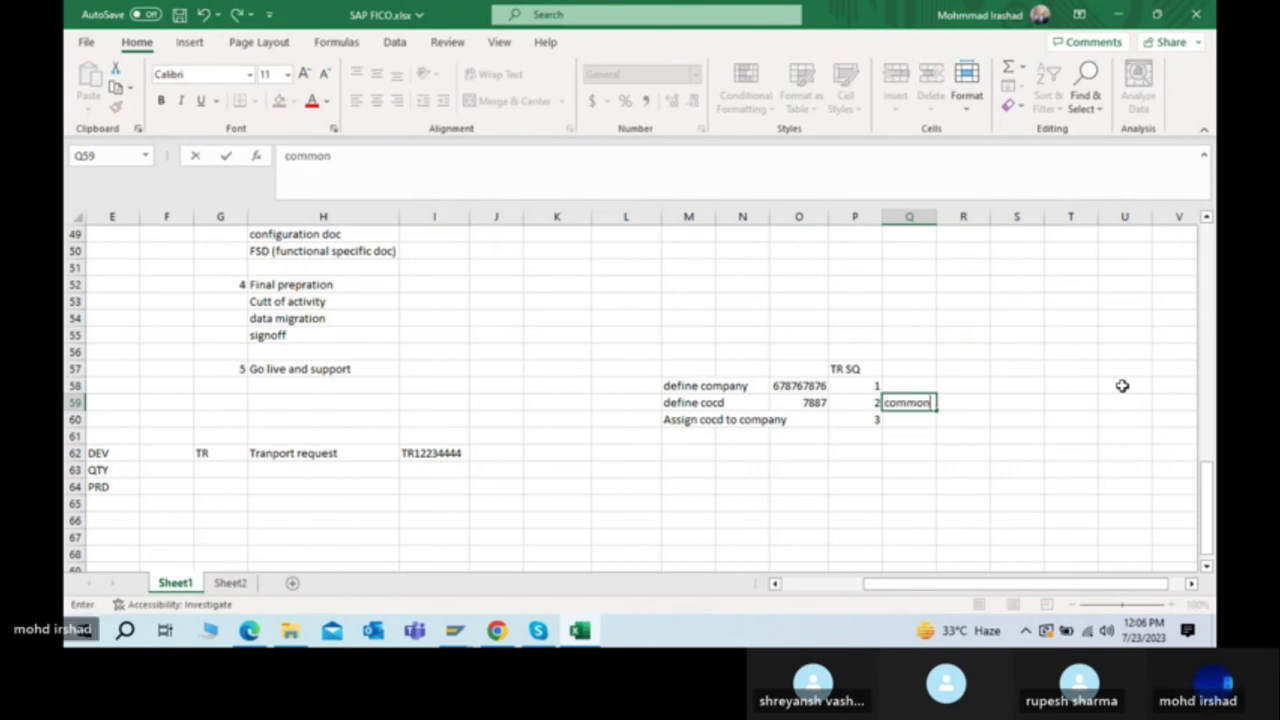
key(Return)
key(Up)
key(Up)
key(Down)
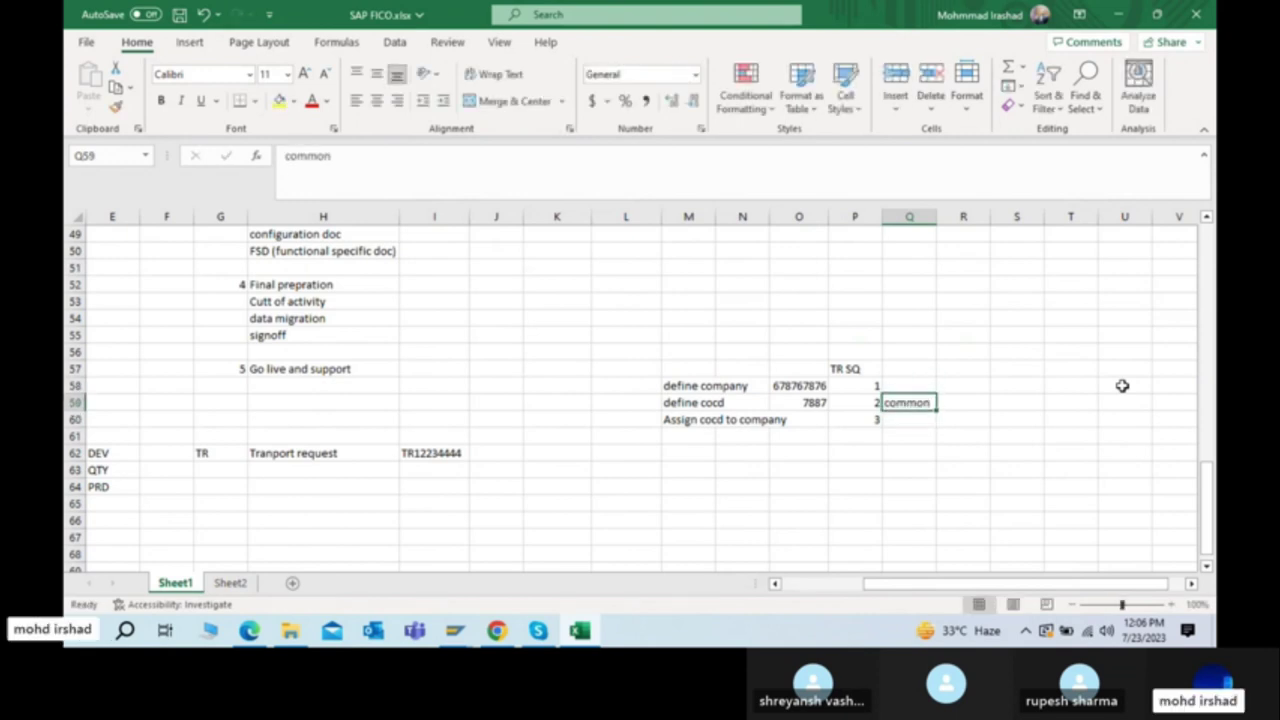
key(Left)
key(Left)
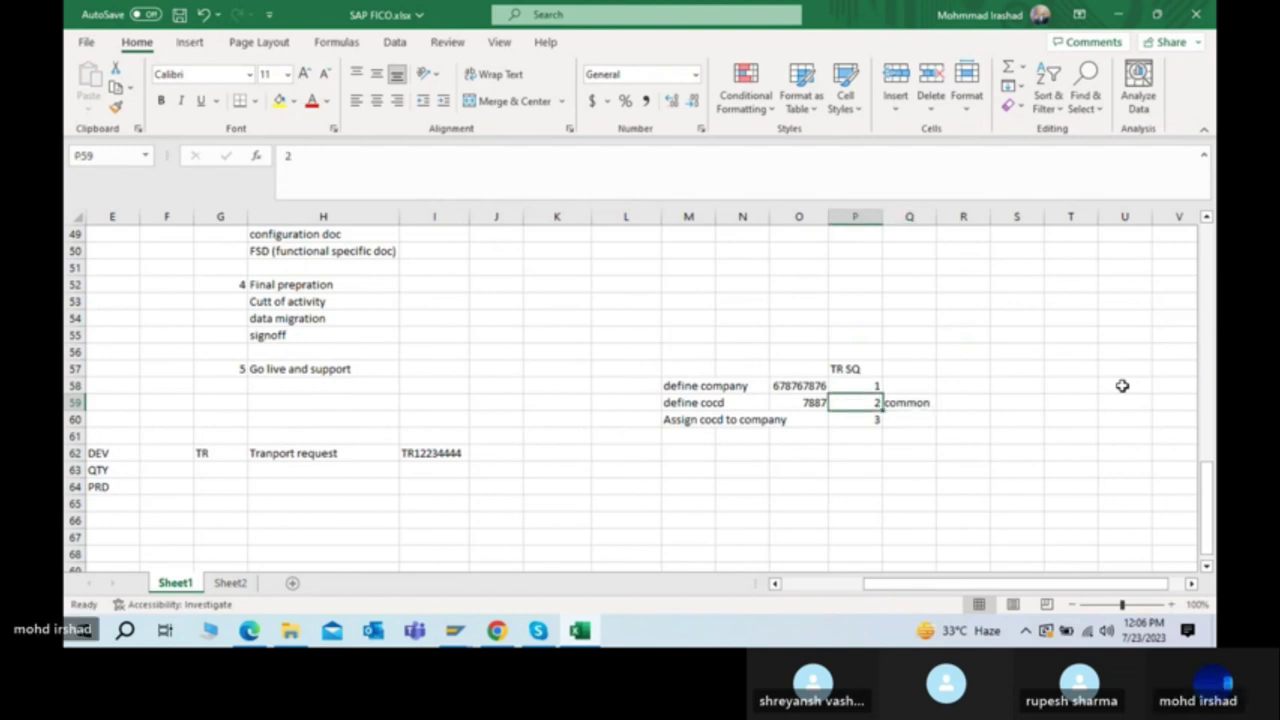
key(Right)
key(Left)
key(Down)
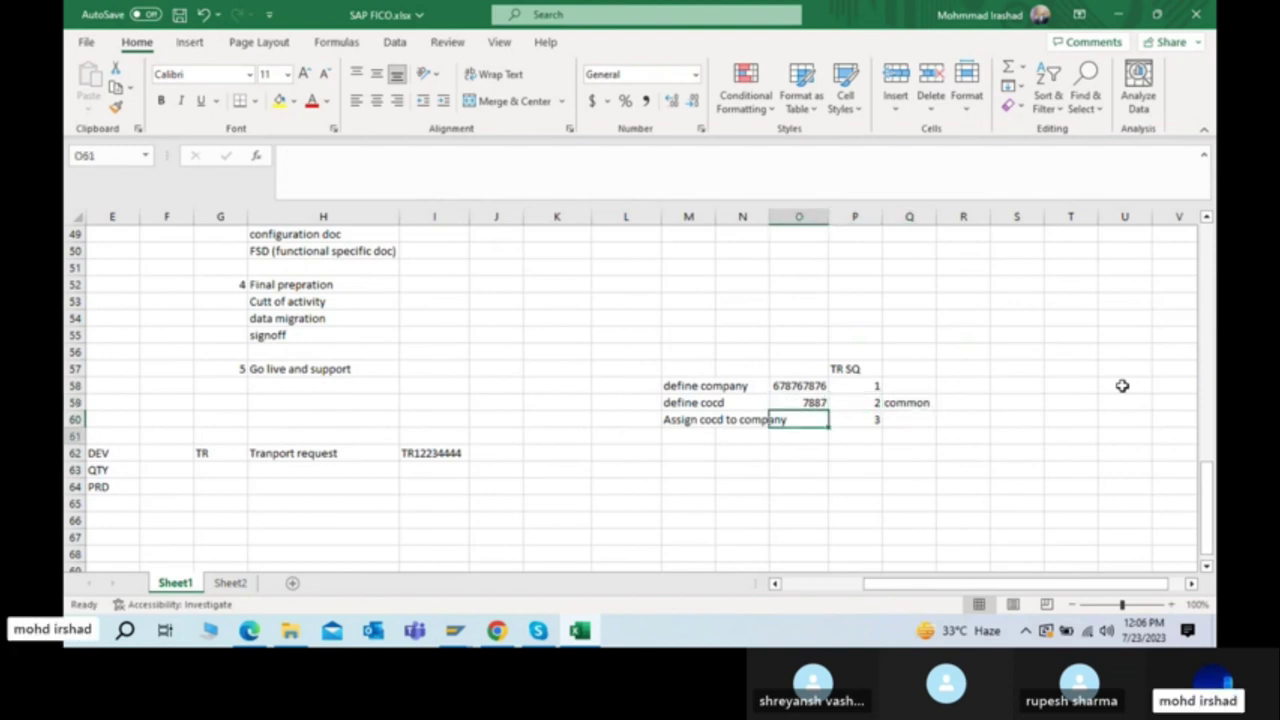
key(Down)
key(Left)
key(Left)
Step: Fill M61:M64 with placeholder entries sdf, 3rq, dfa and daf
text(sdf)
key(Return)
text(3rq)
key(Return)
text(dfa)
key(Return)
text(daf)
key(Return)
key(Up)
key(Up)
key(Up)
key(Right)
key(Right)
key(Right)
key(Right)
key(Up)
key(Up)
key(Up)
Step: Copy 'common' from Q59 into Q60:Q64, then switch back to SAP
key(ctrl+c)
key(shift+Down)
key(shift+Down)
key(shift+Down)
key(shift+Down)
key(shift+Down)
key(shift+Down)
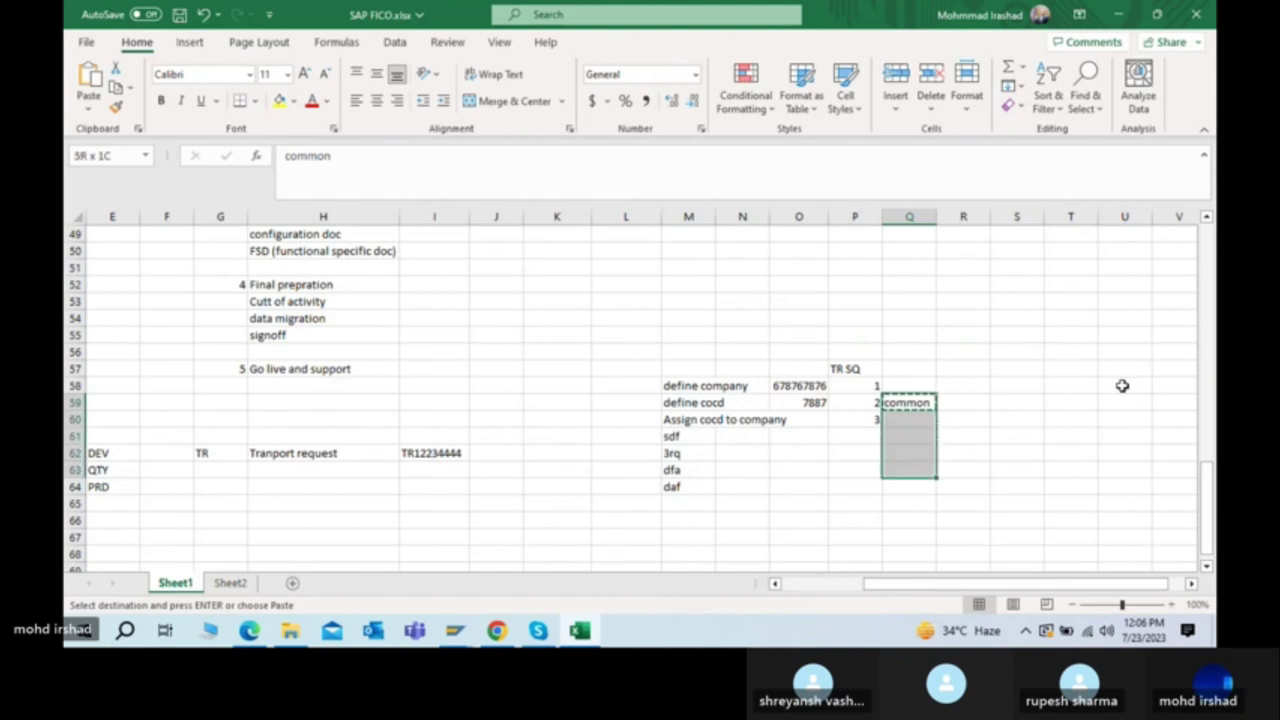
key(shift+Up)
key(ctrl+v)
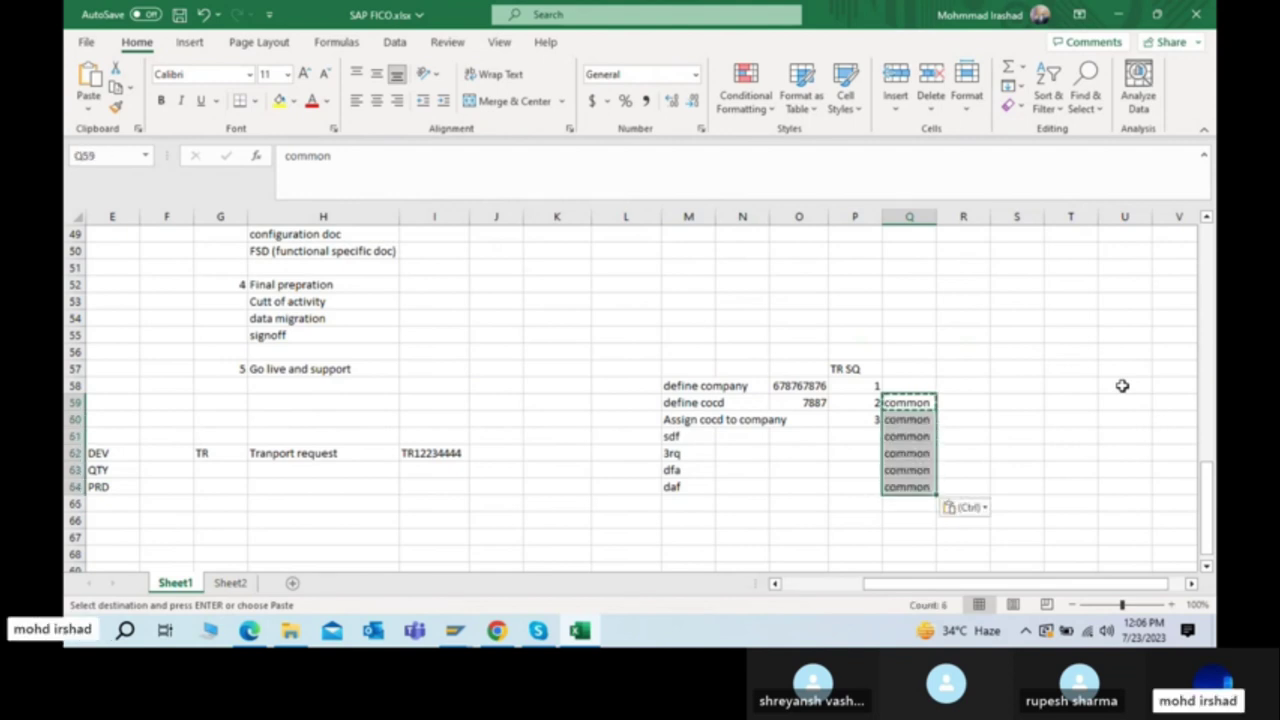
key(shift+Up)
key(shift+Up)
key(shift+Up)
key(shift+Up)
key(shift+Up)
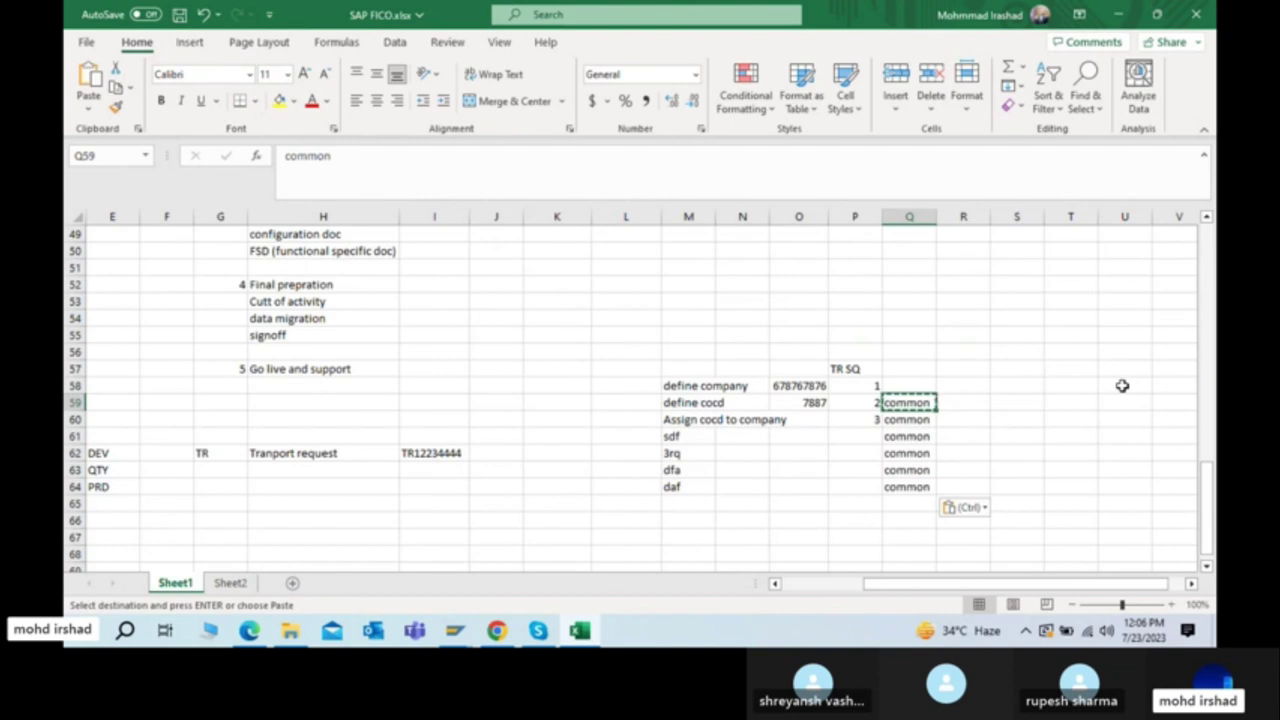
key(Down)
key(Down)
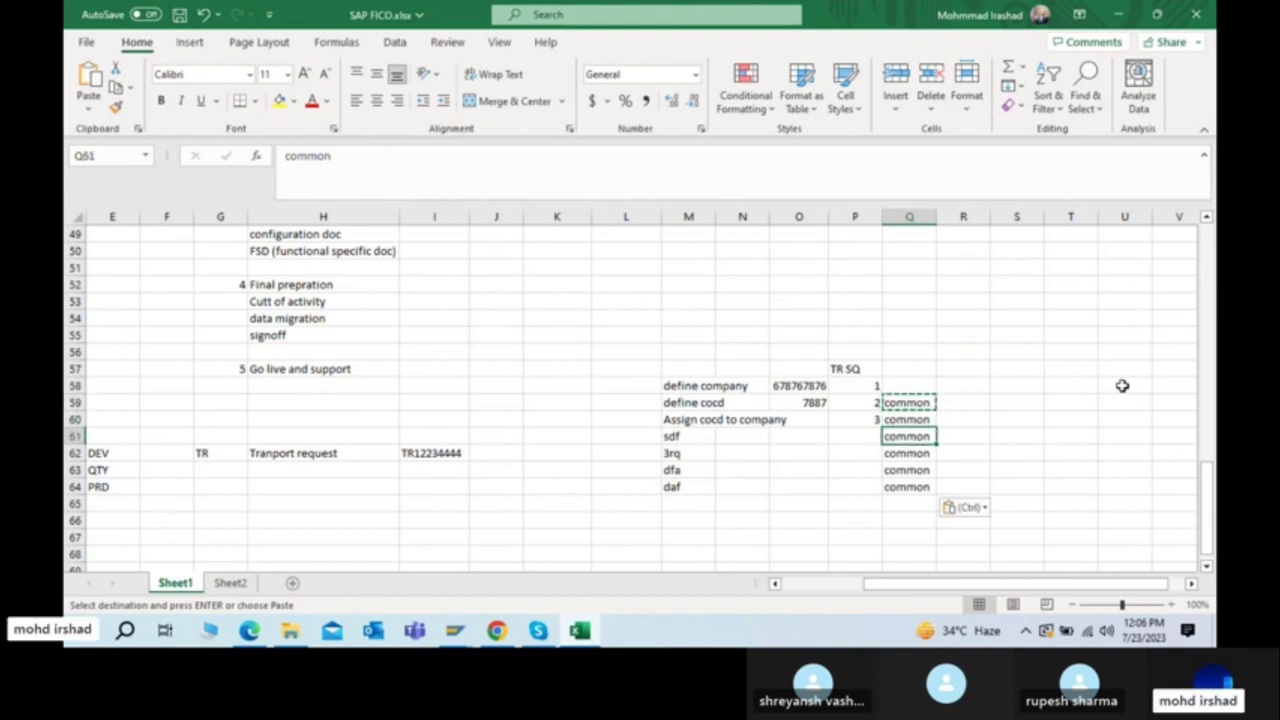
key(Left)
key(Left)
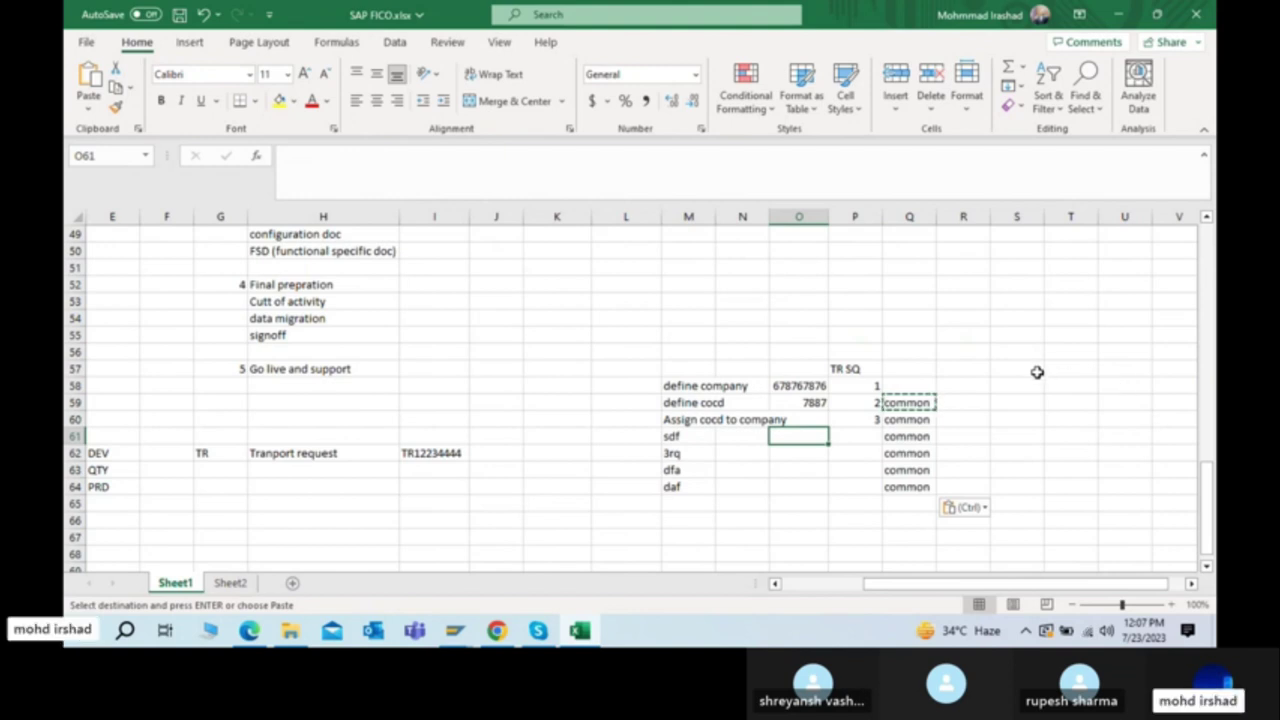
key(alt+Tab)
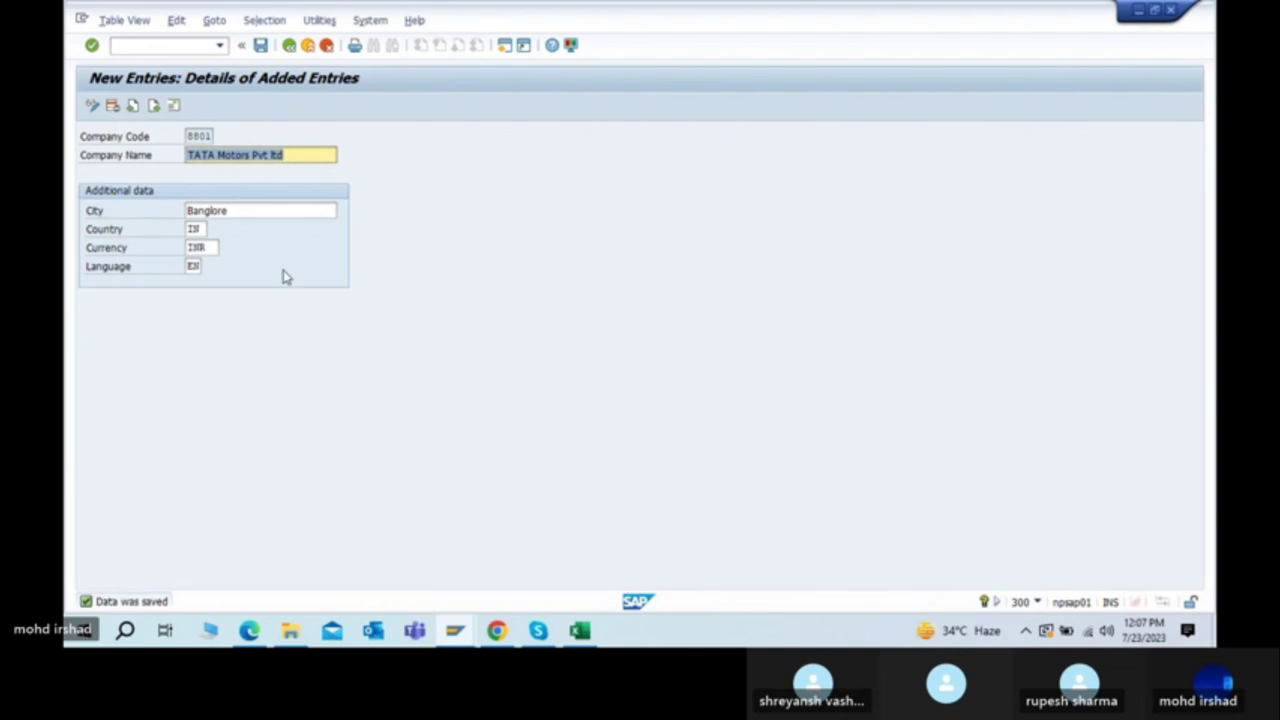
Step: Back out of company code 8801 twice, dismiss Select Activity, and start a second SAP session
click(287, 46)
click(287, 46)
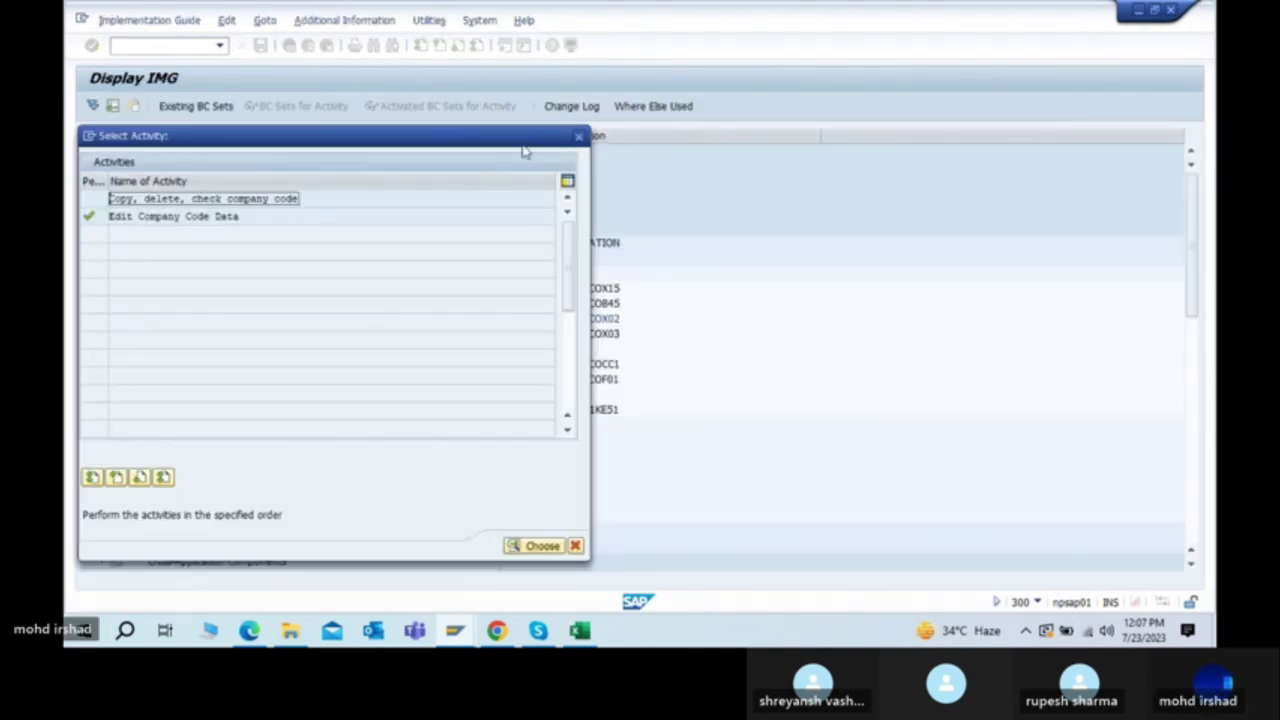
click(579, 137)
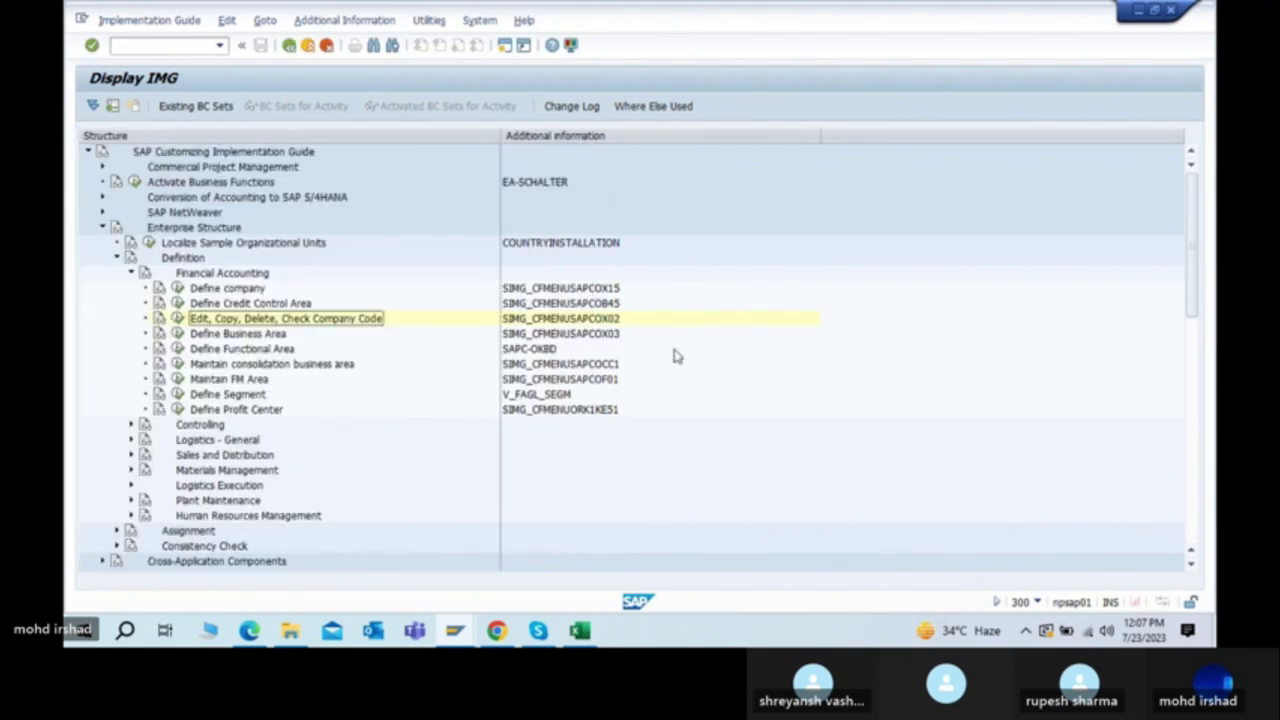
key(alt+Tab)
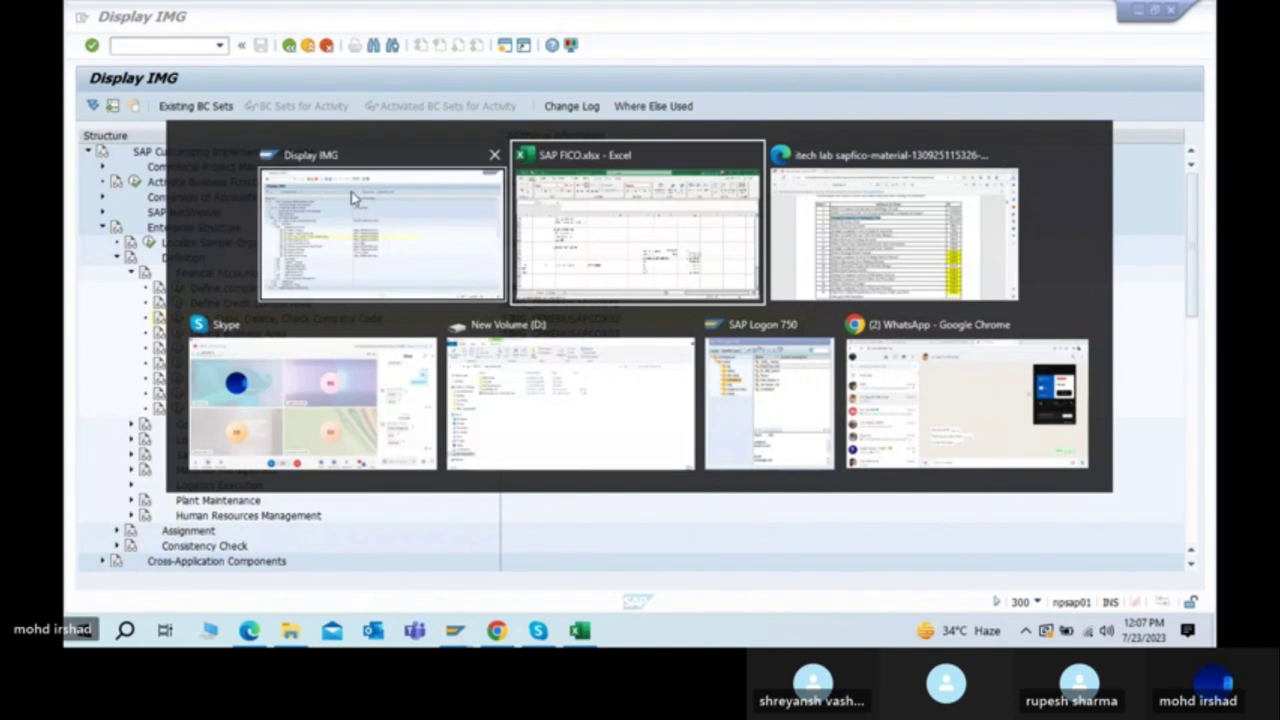
click(391, 220)
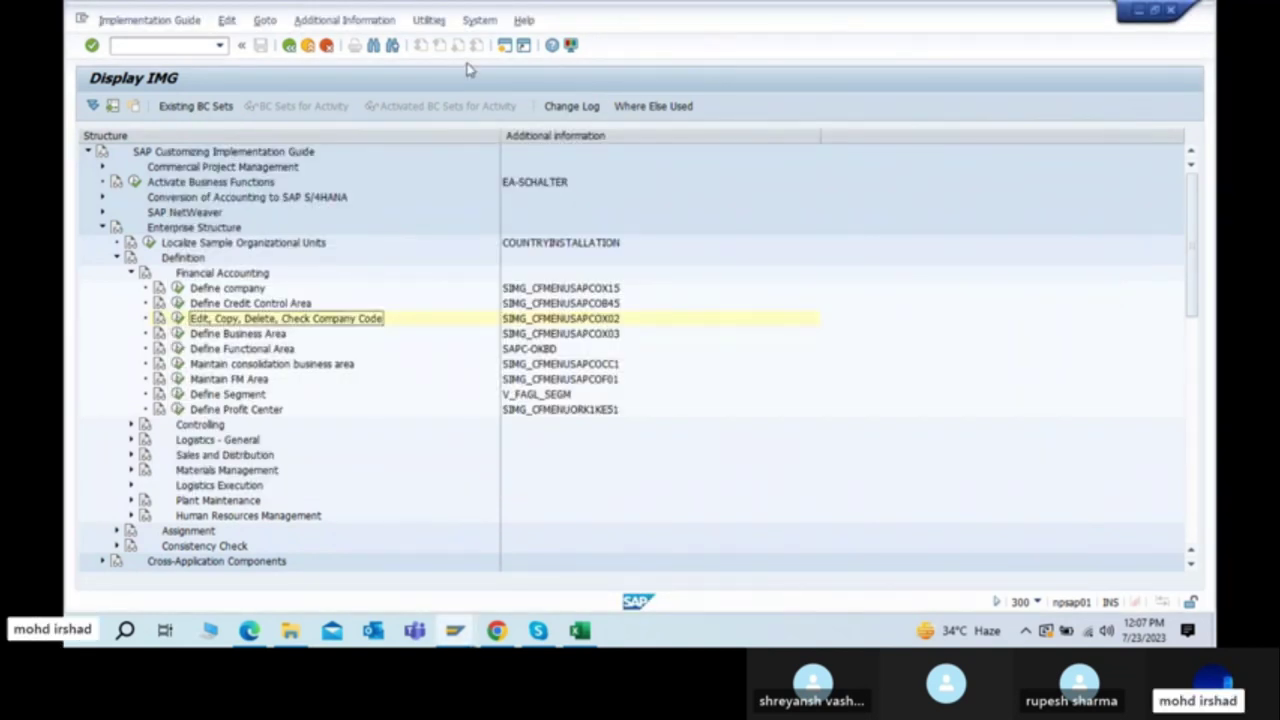
click(507, 46)
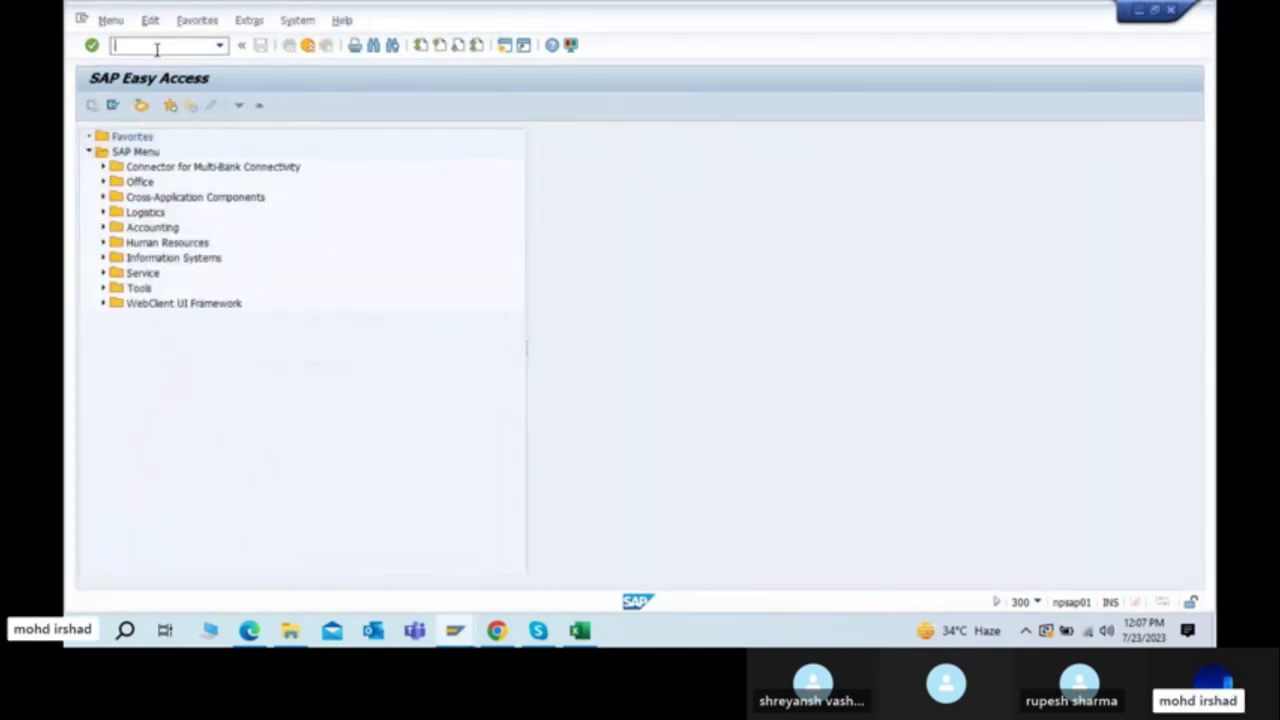
key(alt+Tab)
key(alt+Tab)
key(alt+Tab)
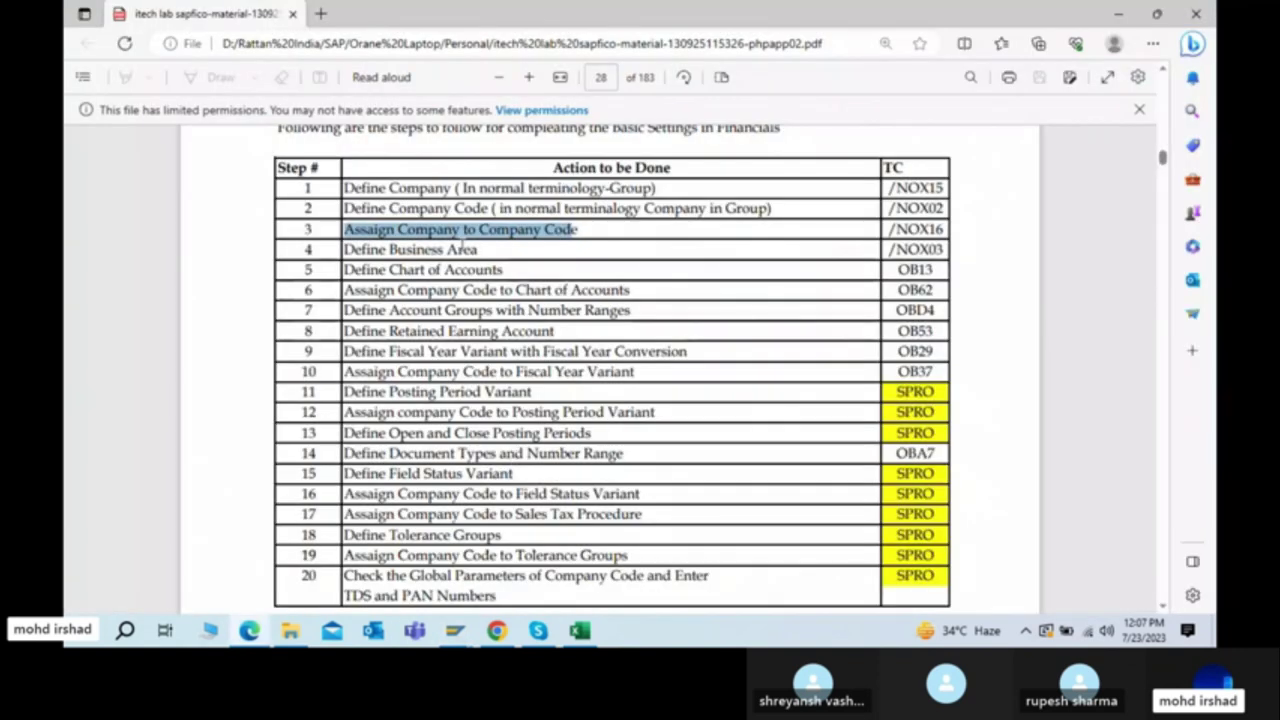
Step: Highlight 'Define Company' in step 1 of the page-28 setup table, then clear the selection
drag(345, 188, 454, 190)
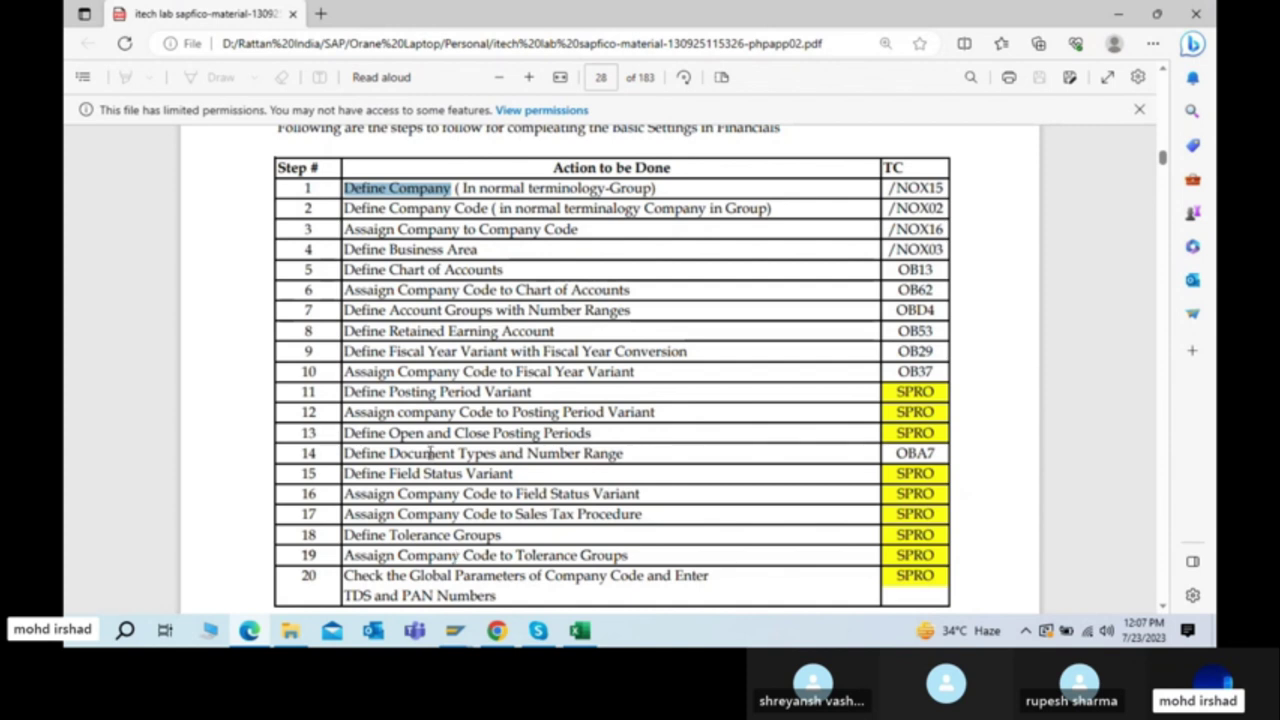
click(347, 188)
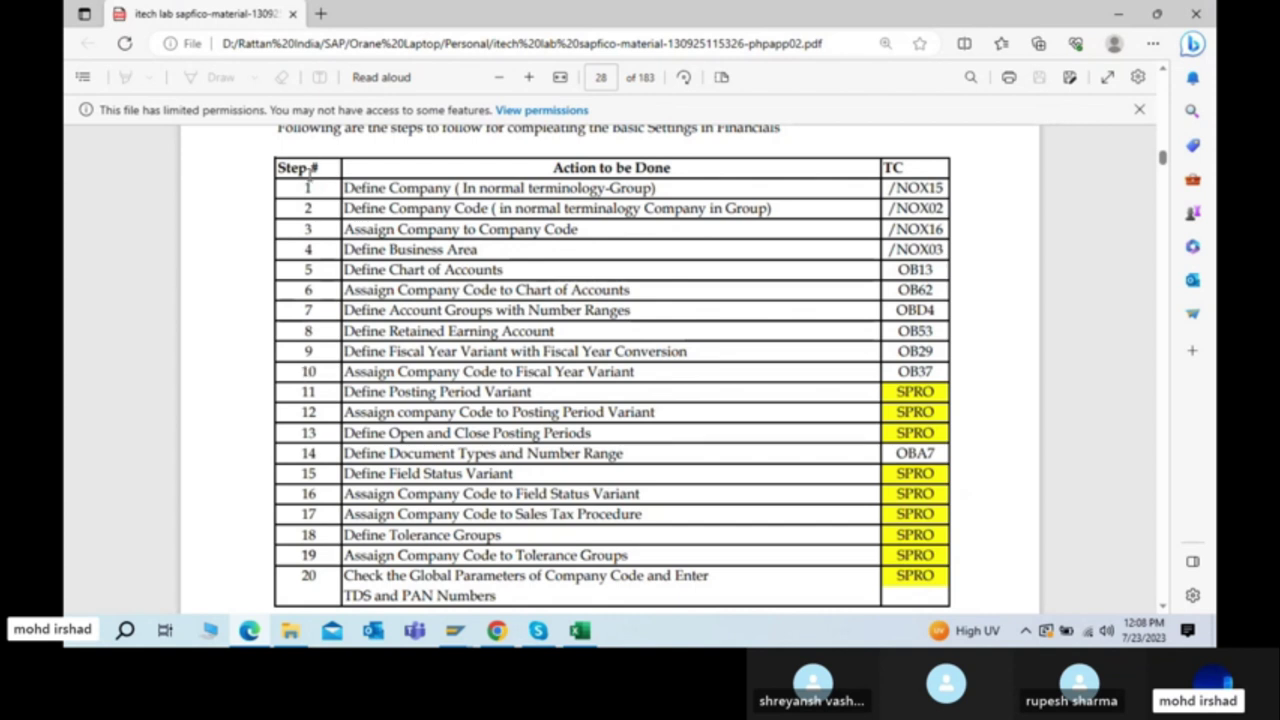
Step: Highlight steps 1–4 of the 20-step basic-settings table, then switch to SAP Easy Access
drag(300, 187, 322, 573)
click(447, 414)
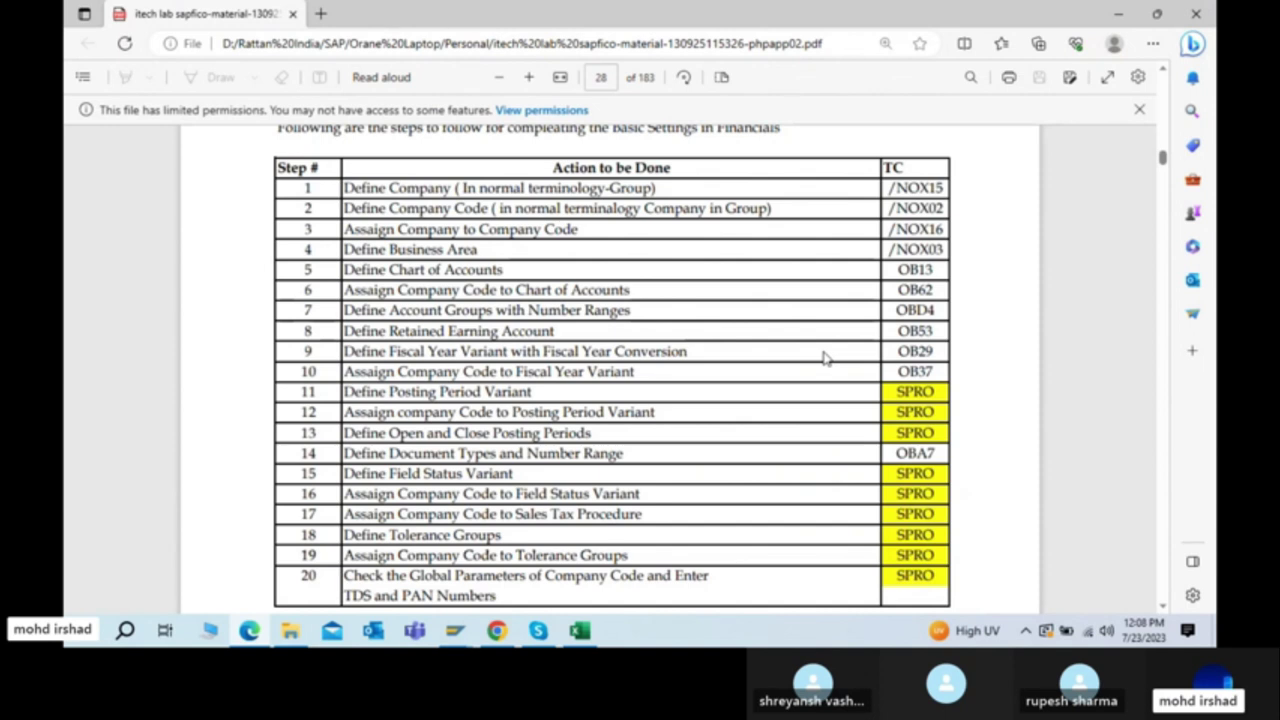
key(alt+Tab)
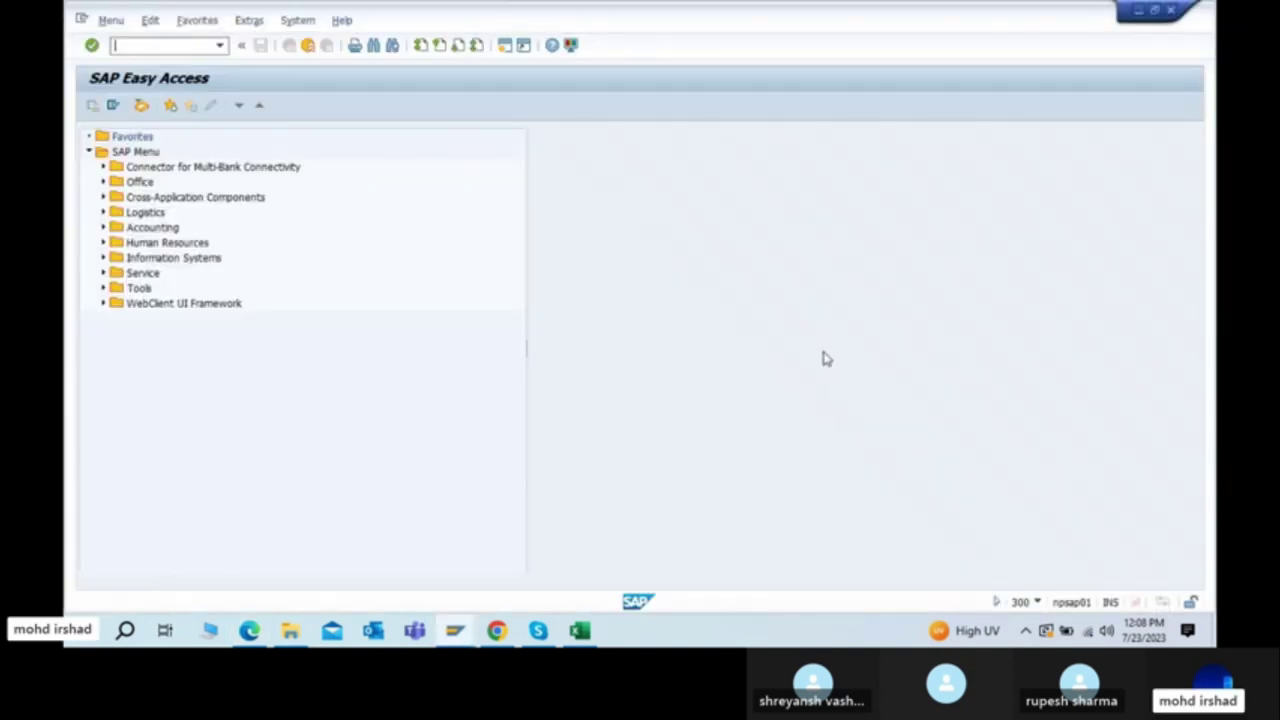
Step: Run SU01, then SE10, and check the system information
click(151, 44)
text(su01)
key(Return)
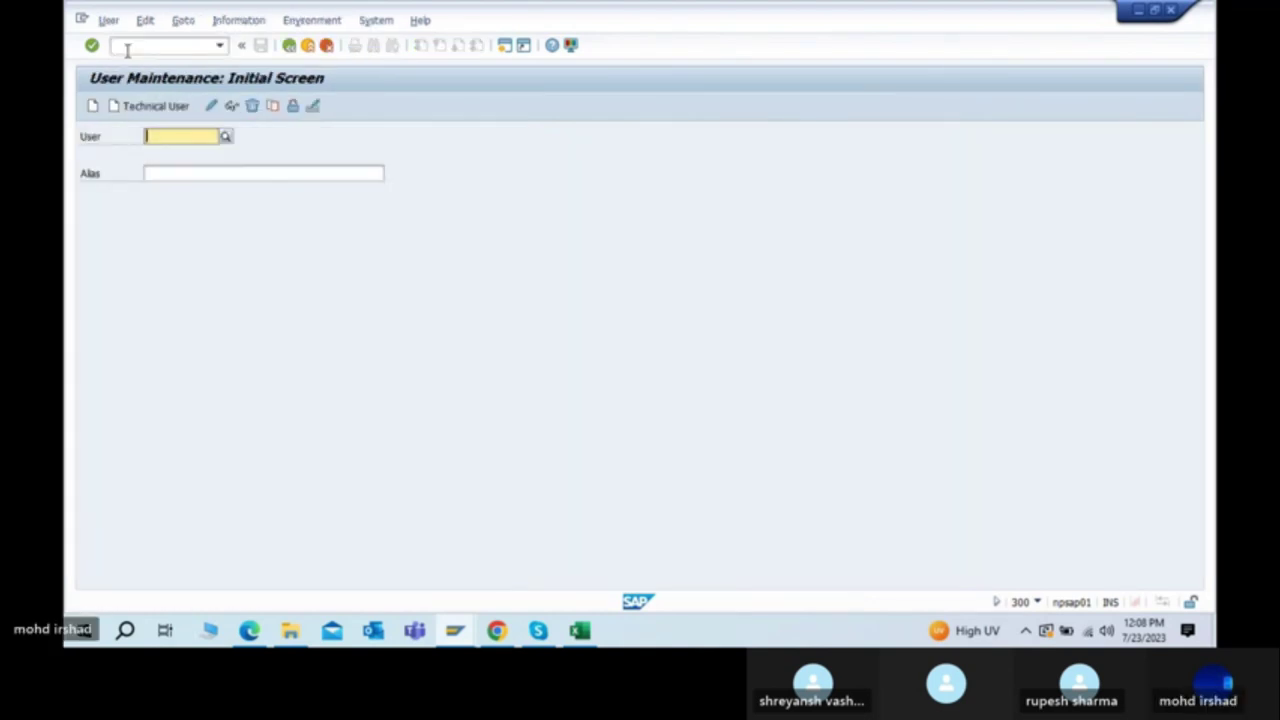
click(127, 47)
text(/nse)
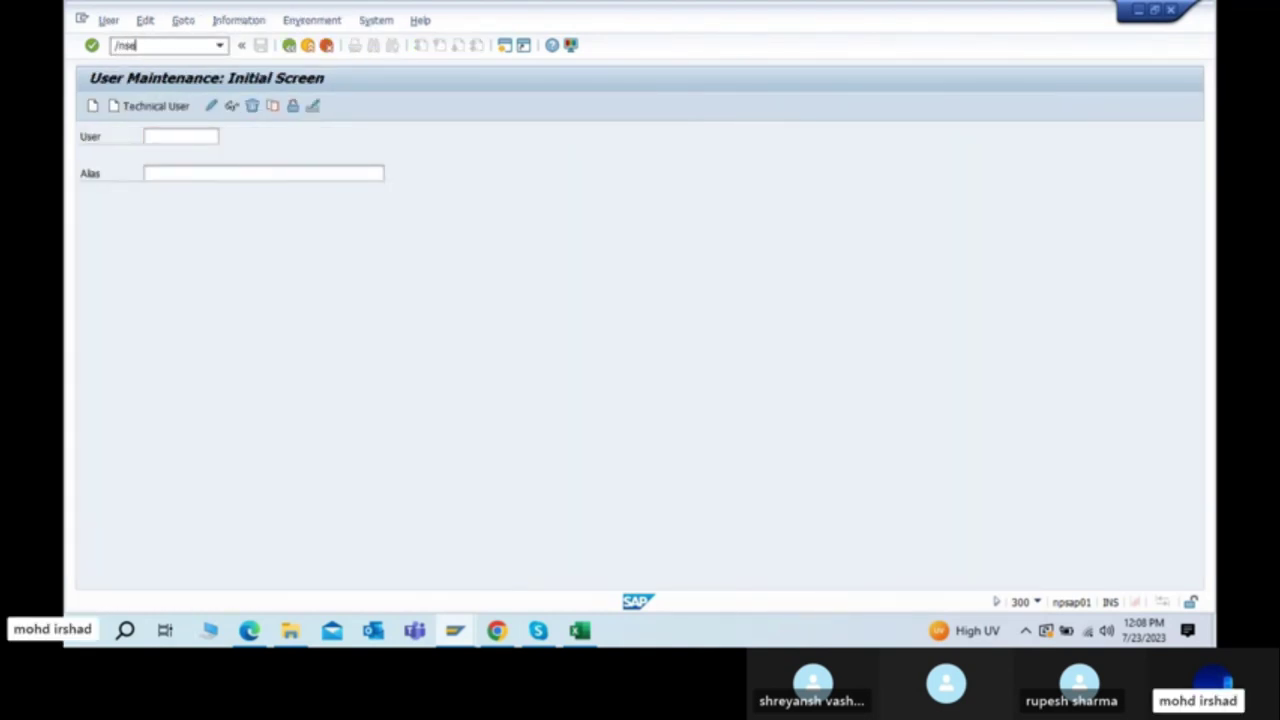
text(10)
key(Return)
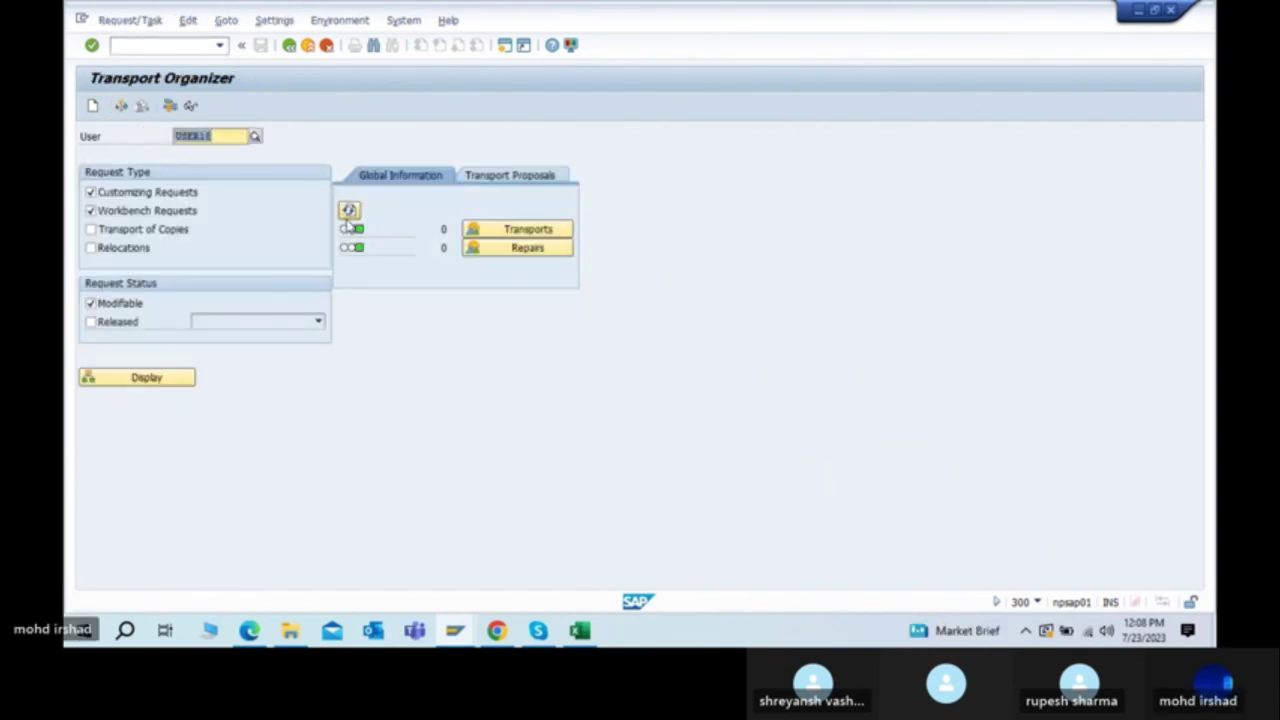
click(1037, 603)
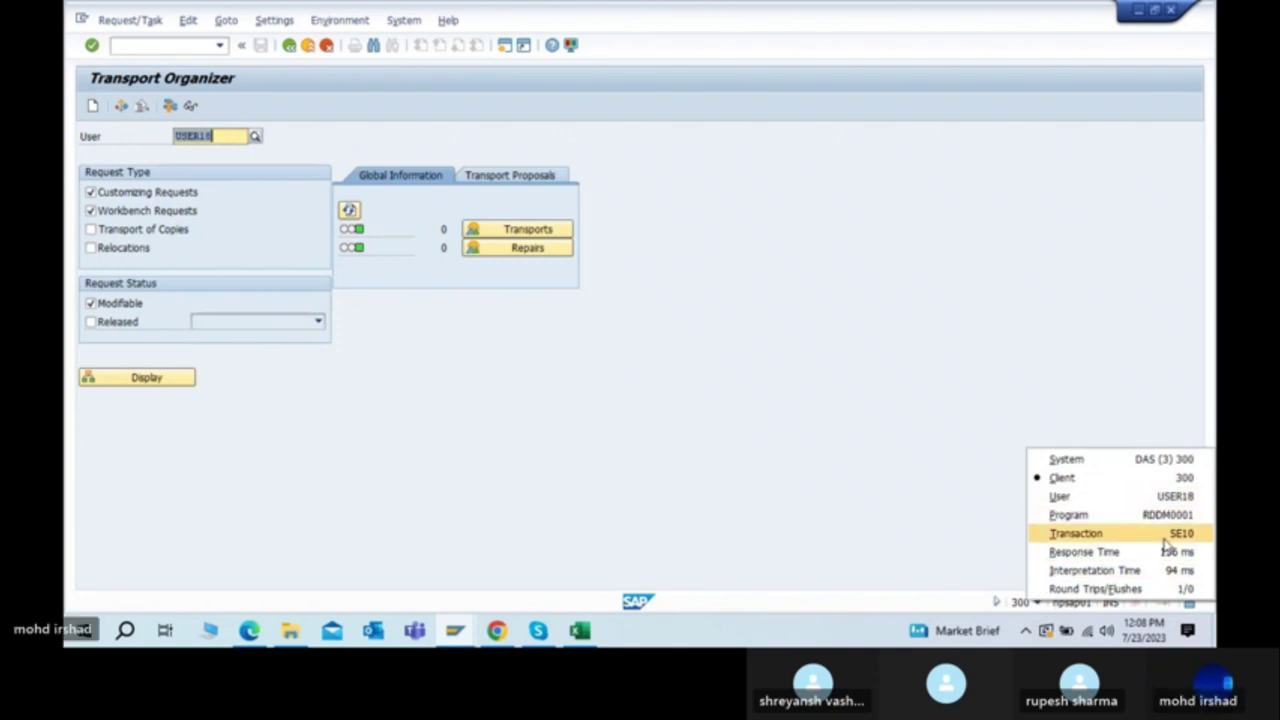
click(564, 421)
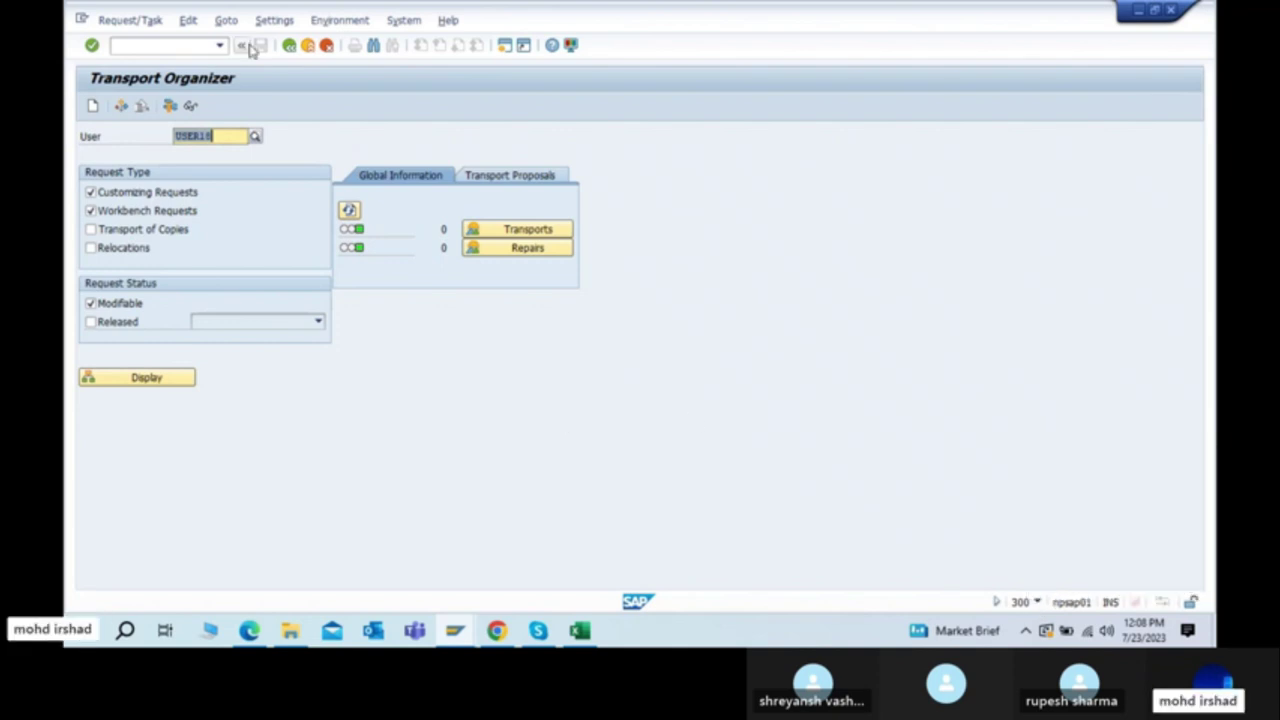
Step: Switch to SE09 and display the user's modifiable customizing requests
click(164, 45)
text(/nse09)
key(Return)
text(/nse09)
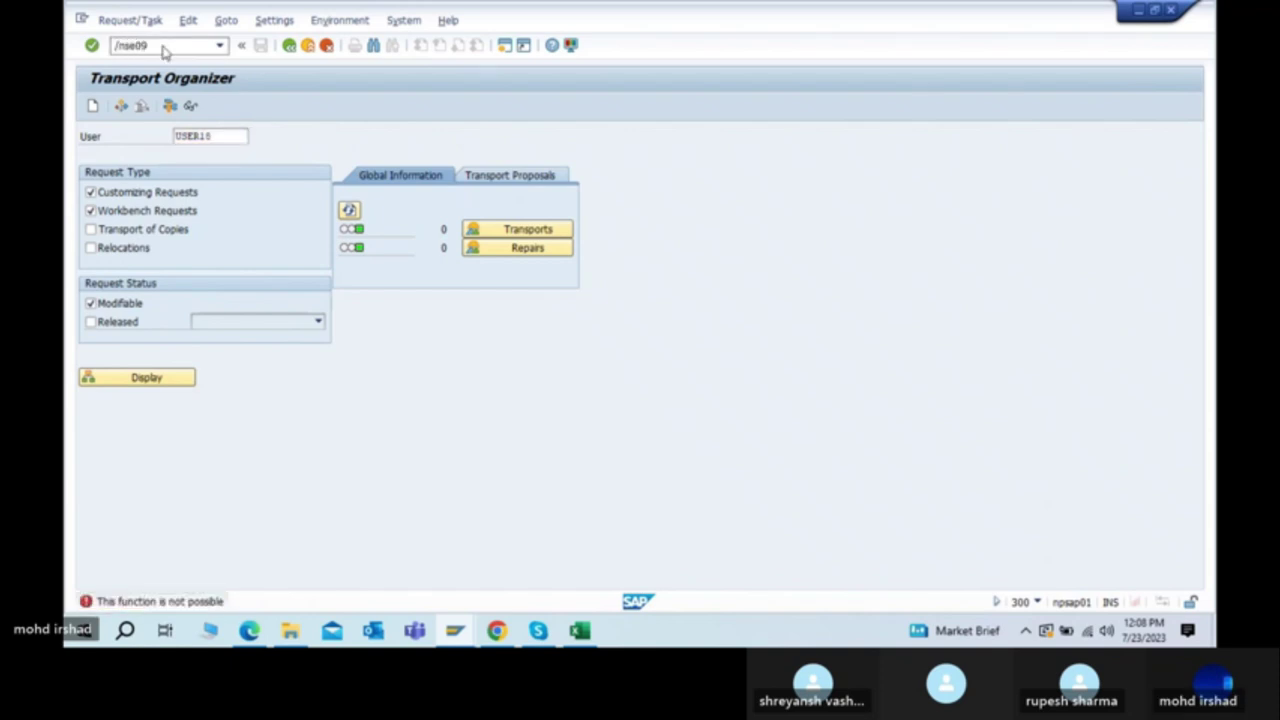
key(Return)
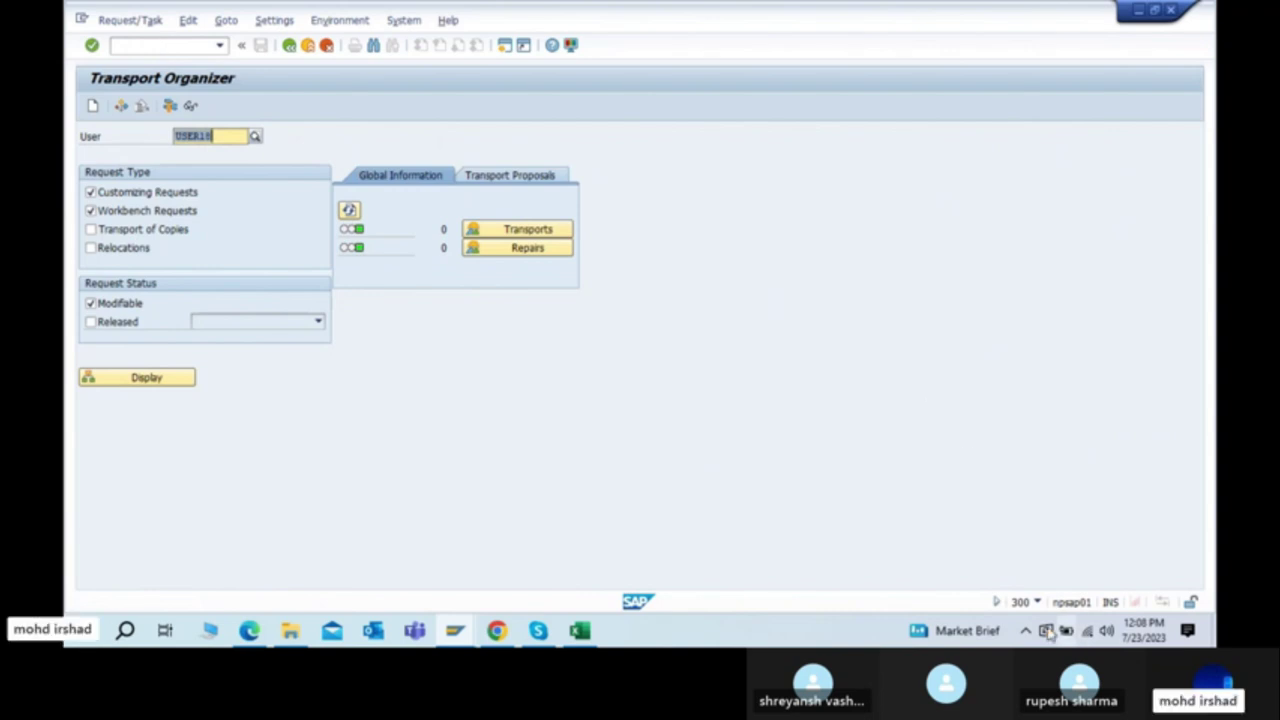
click(1037, 602)
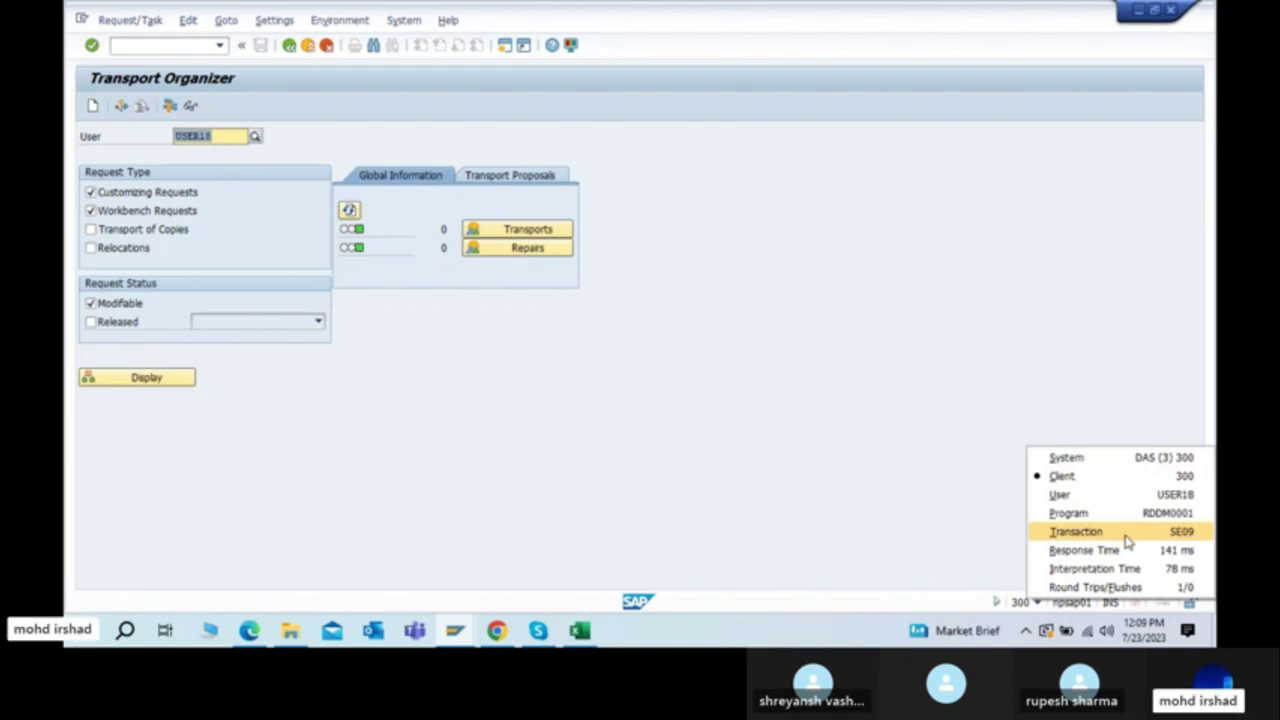
click(534, 489)
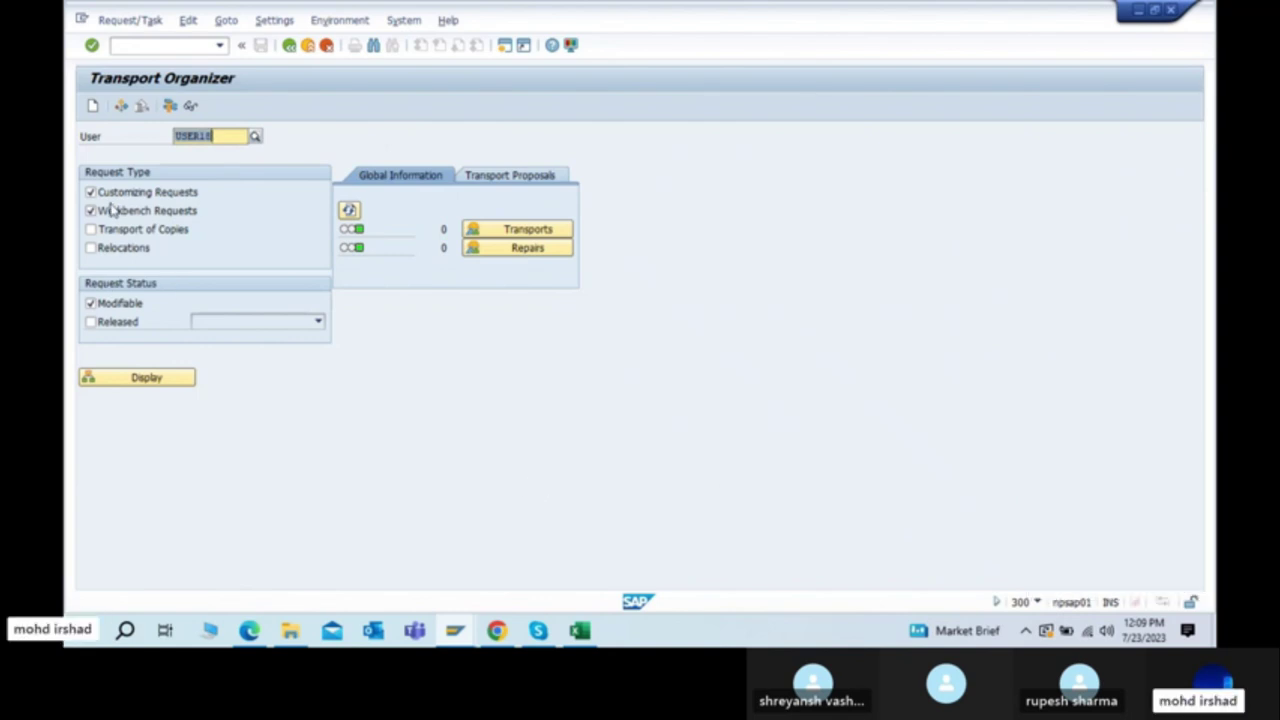
click(218, 138)
click(162, 377)
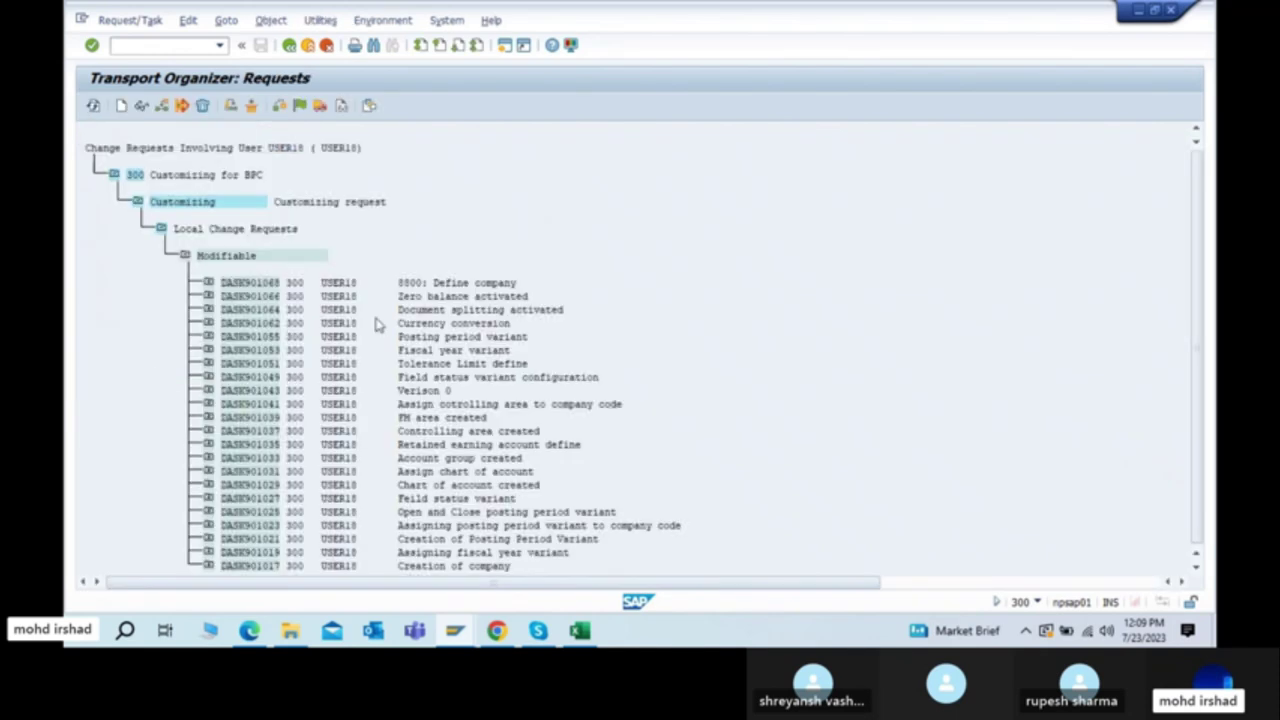
Step: Change the 8800: Define company request's short description to '8800: TATA motors COMMON TR' and save
scroll(350, 552, right, 2)
scroll(350, 552, left, 2)
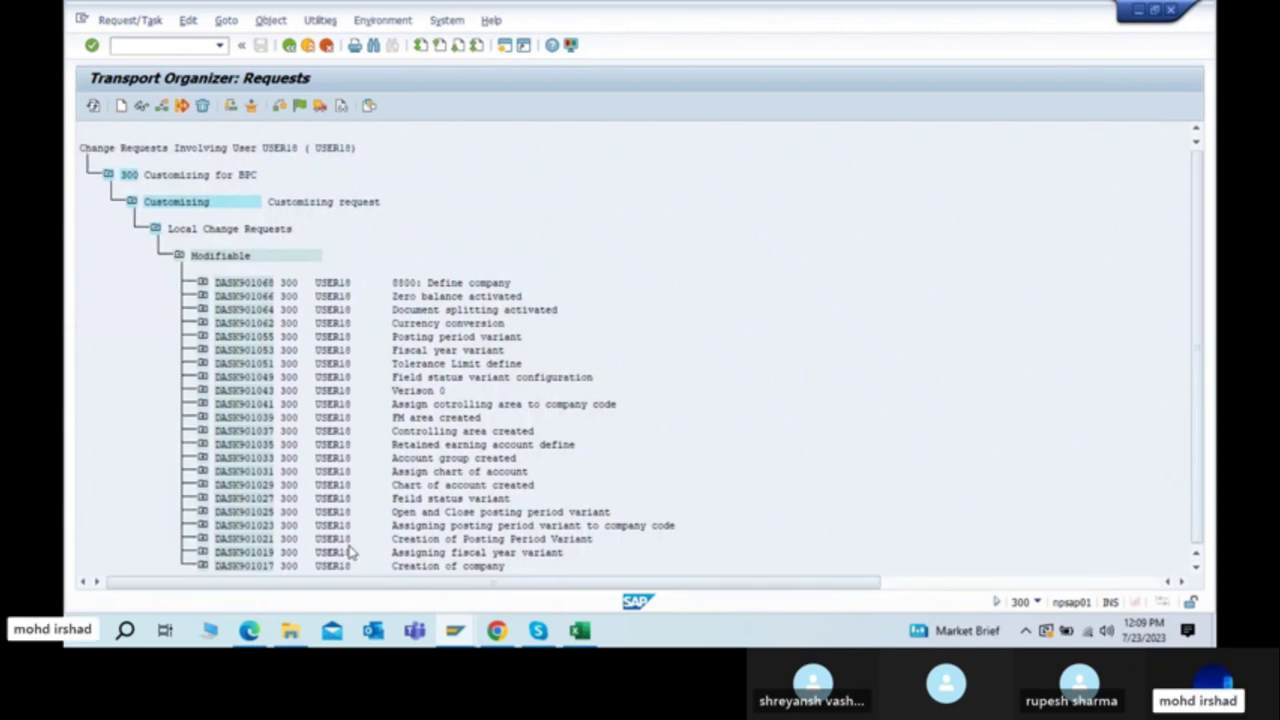
double_click(412, 284)
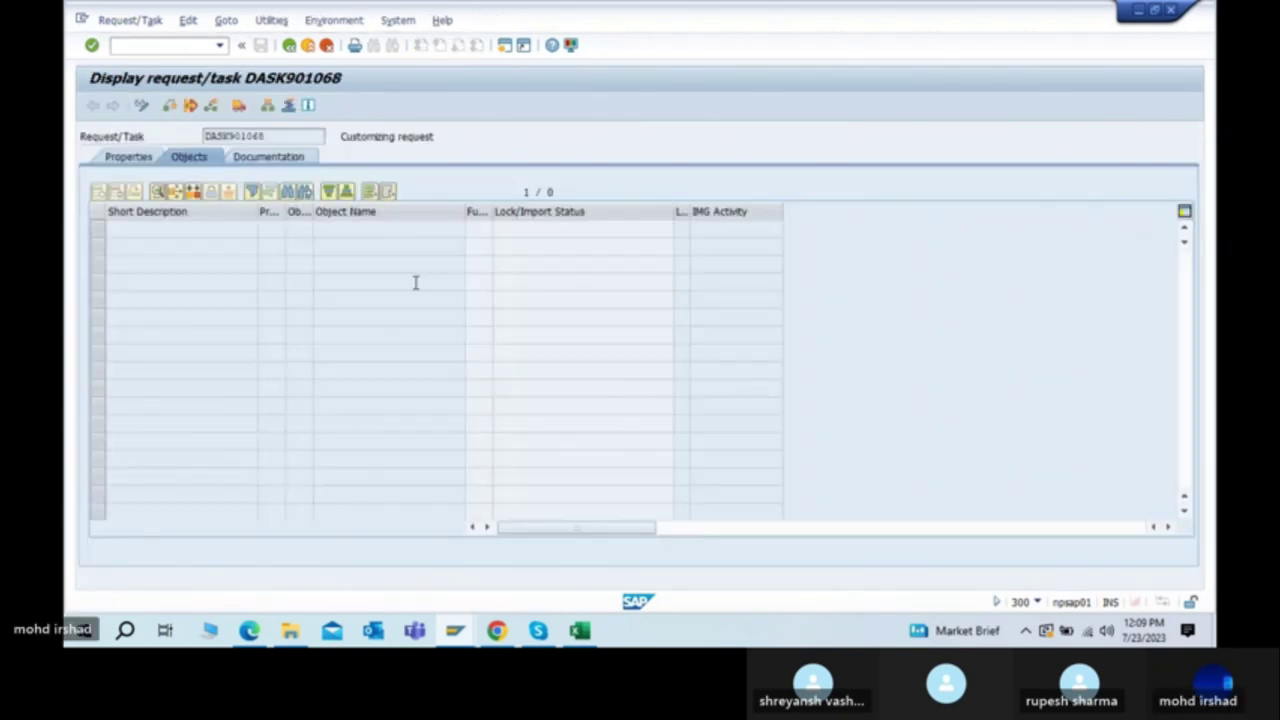
click(135, 160)
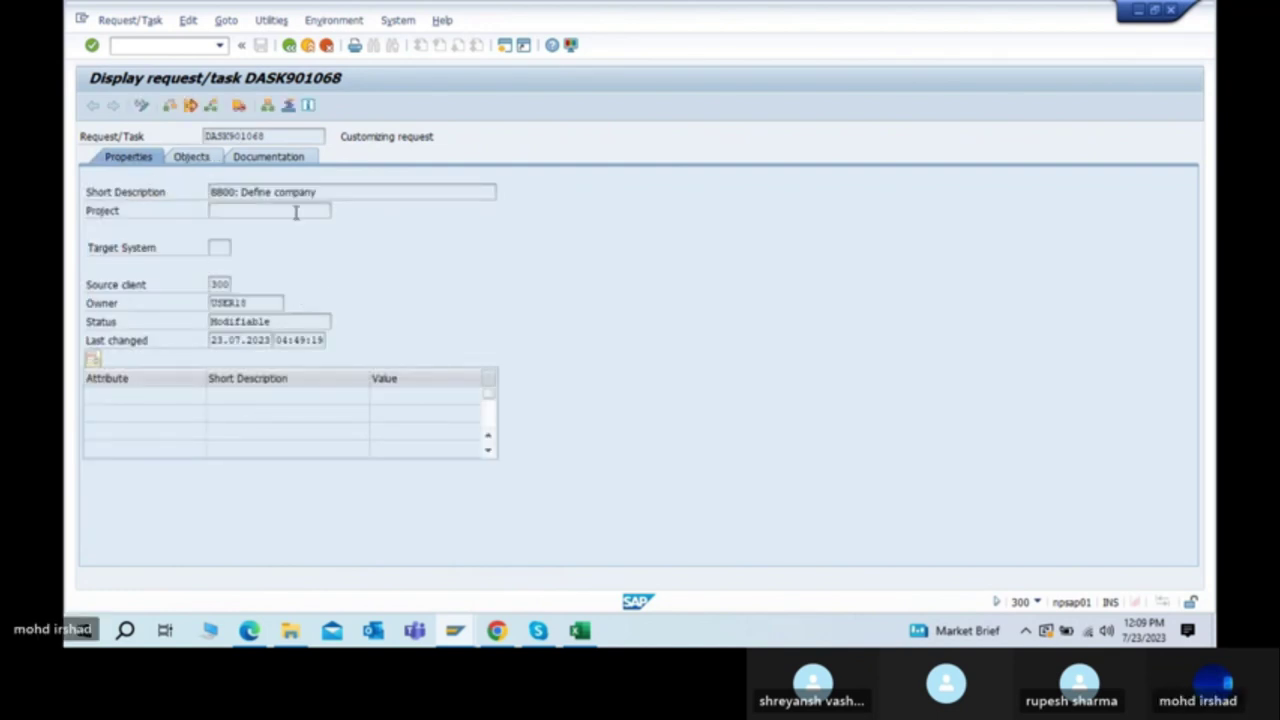
click(142, 106)
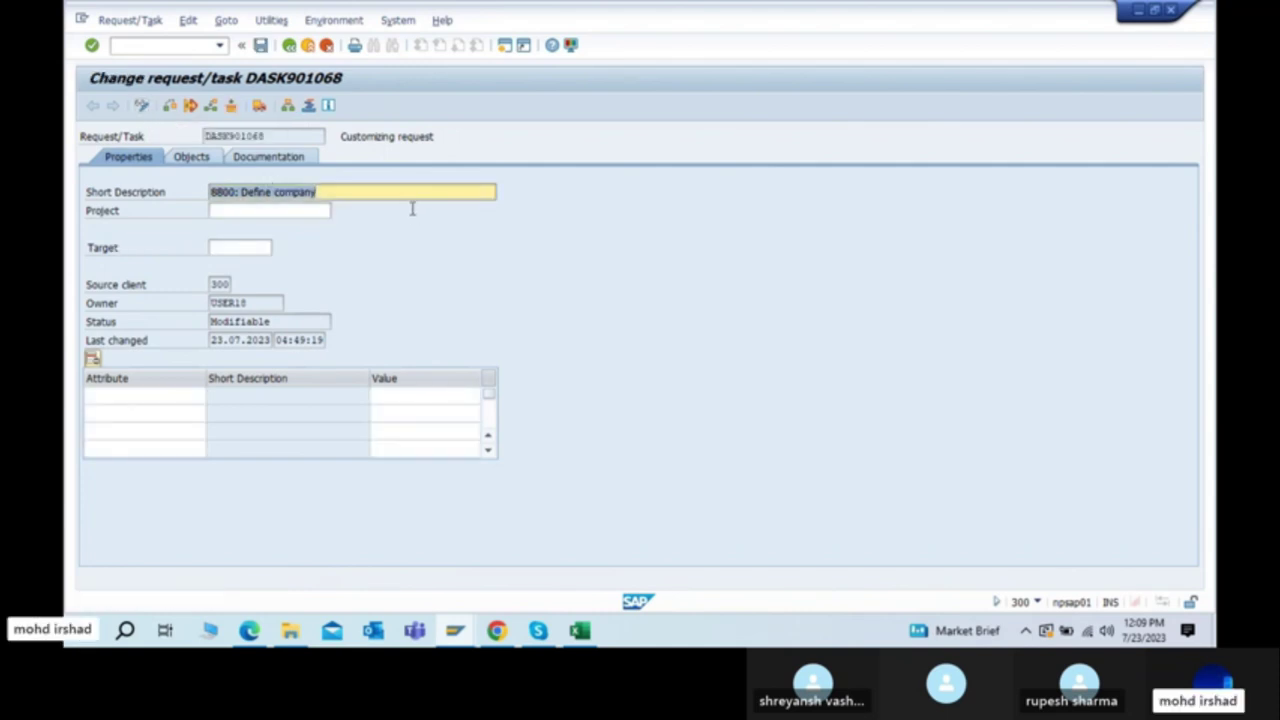
click(362, 193)
key(BackSpace)
key(BackSpace)
key(BackSpace)
key(BackSpace)
key(BackSpace)
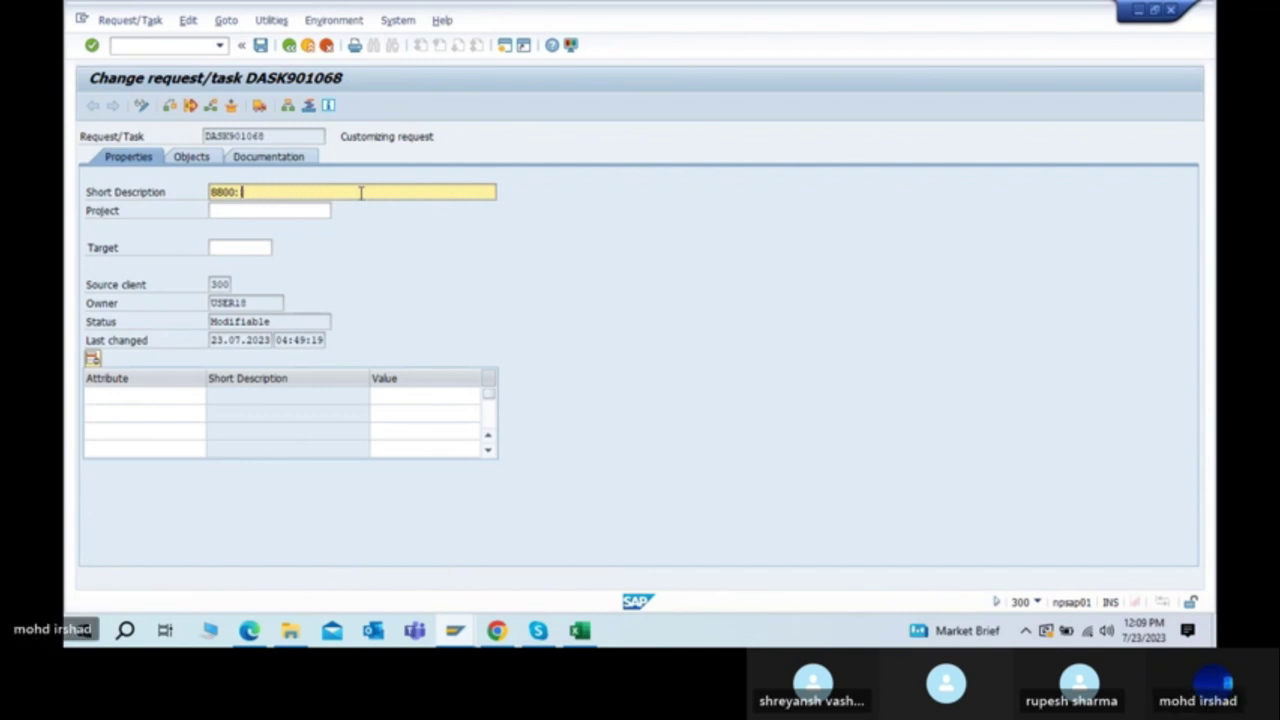
text(TAT)
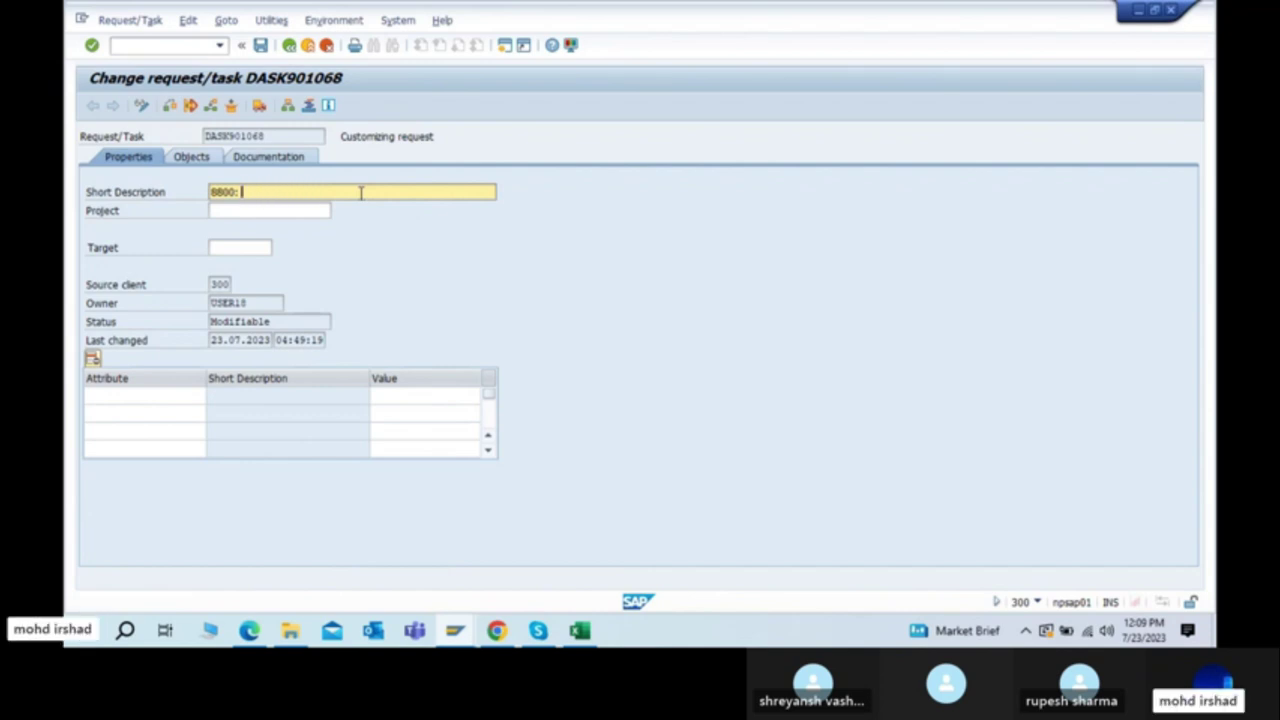
text(A motors)
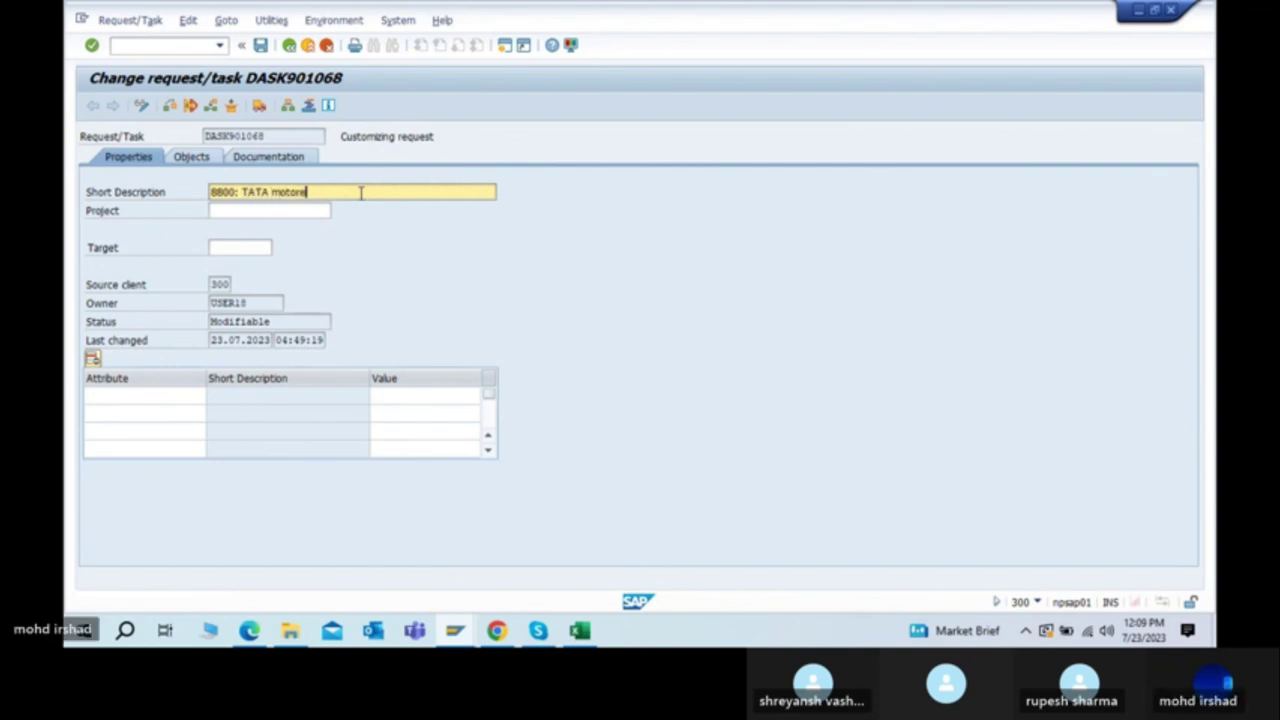
text( COMMON )
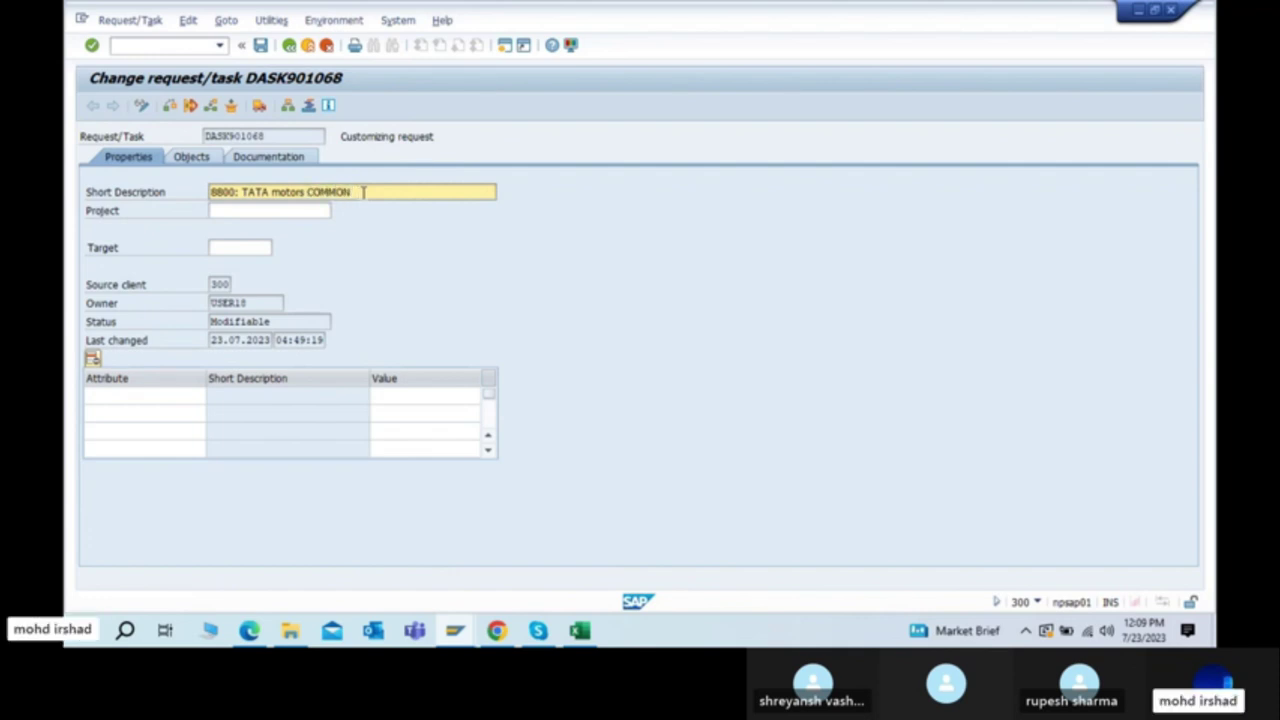
text(TR)
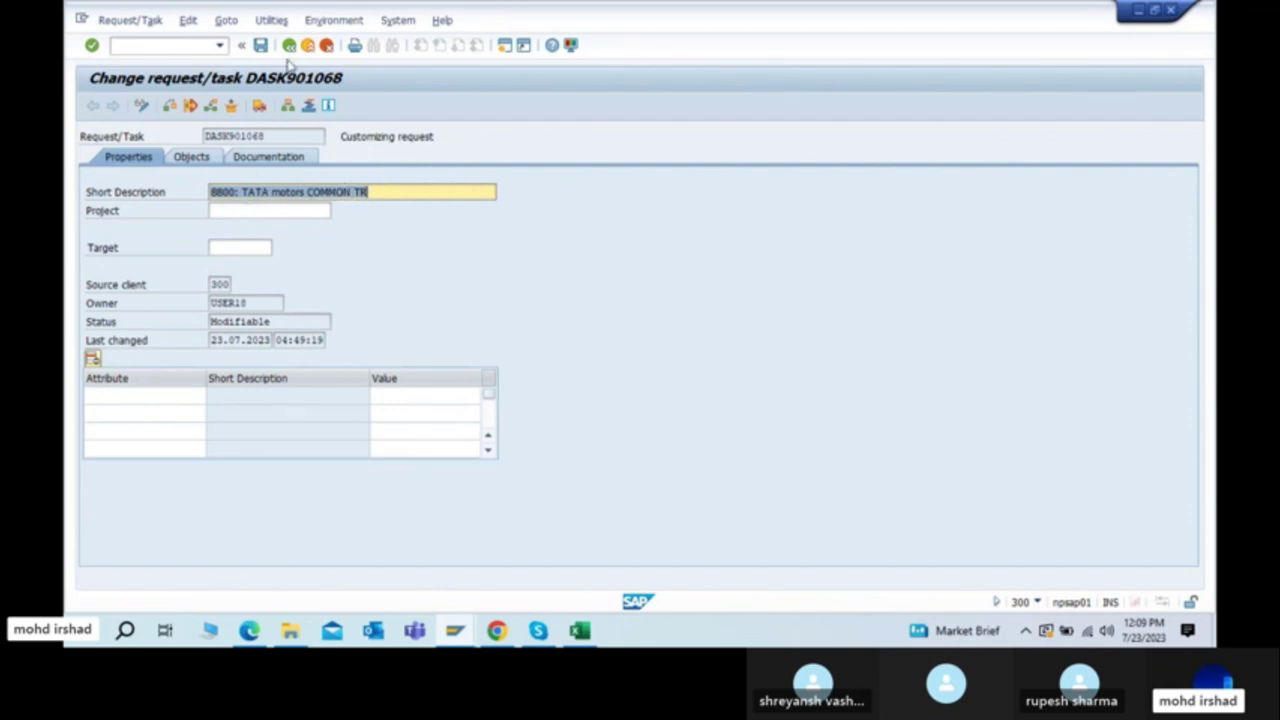
click(260, 46)
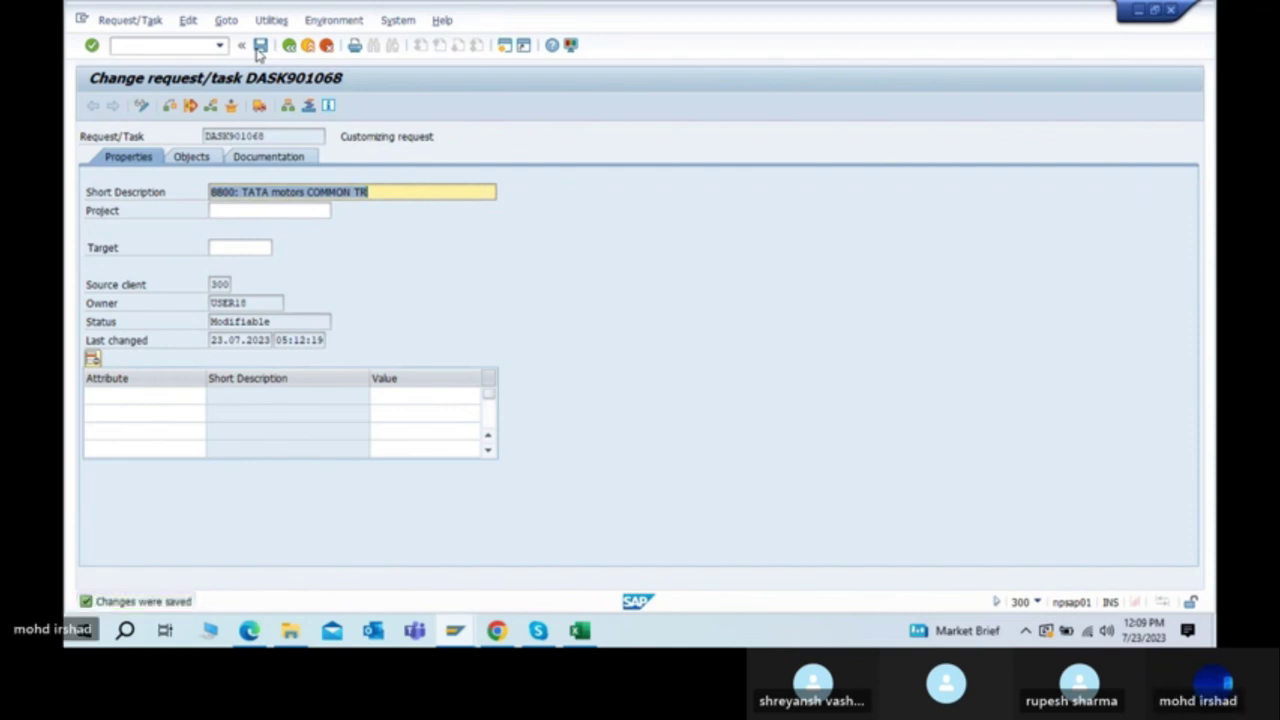
click(260, 46)
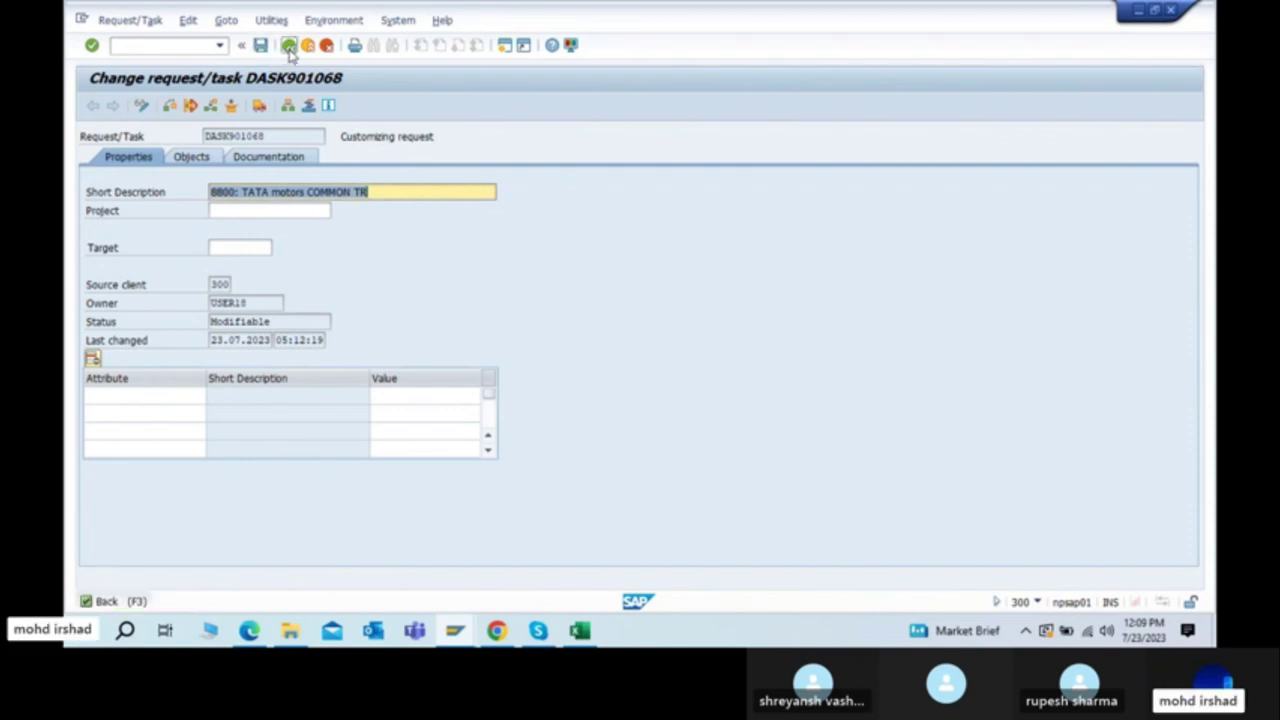
Step: Verify the renamed request in the list, then go back out of the Transport Organizer
click(288, 45)
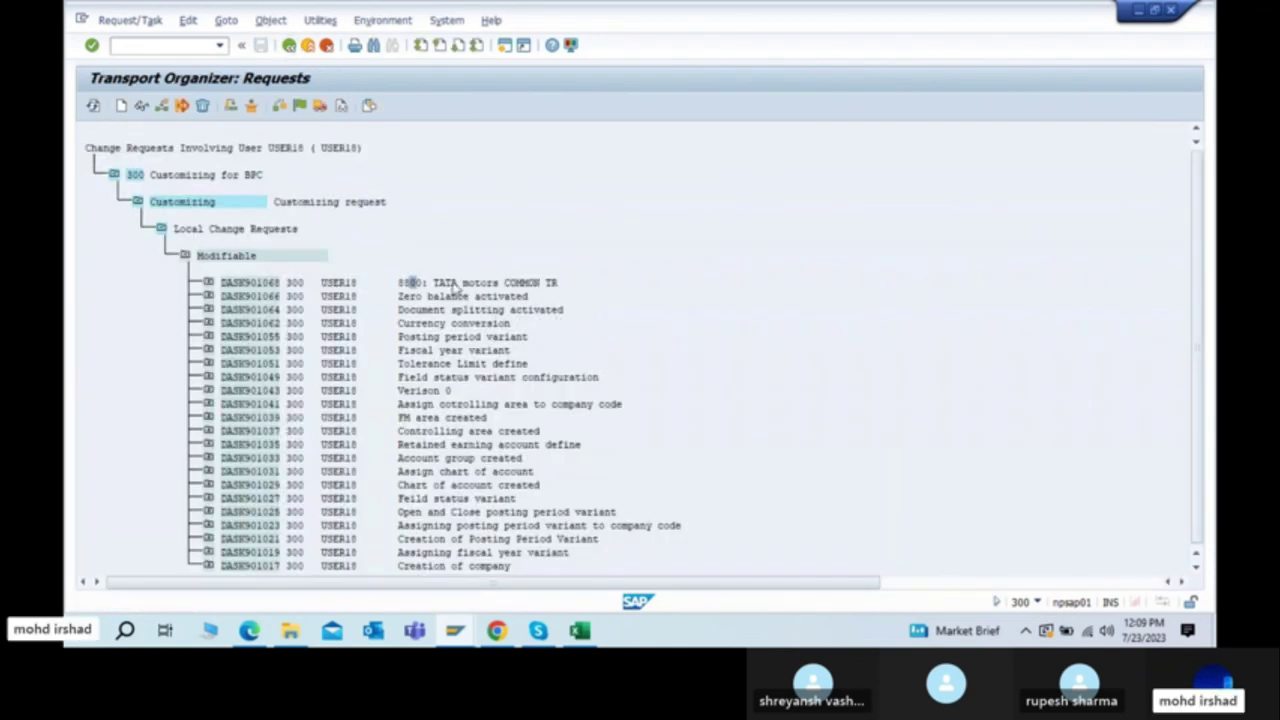
click(531, 284)
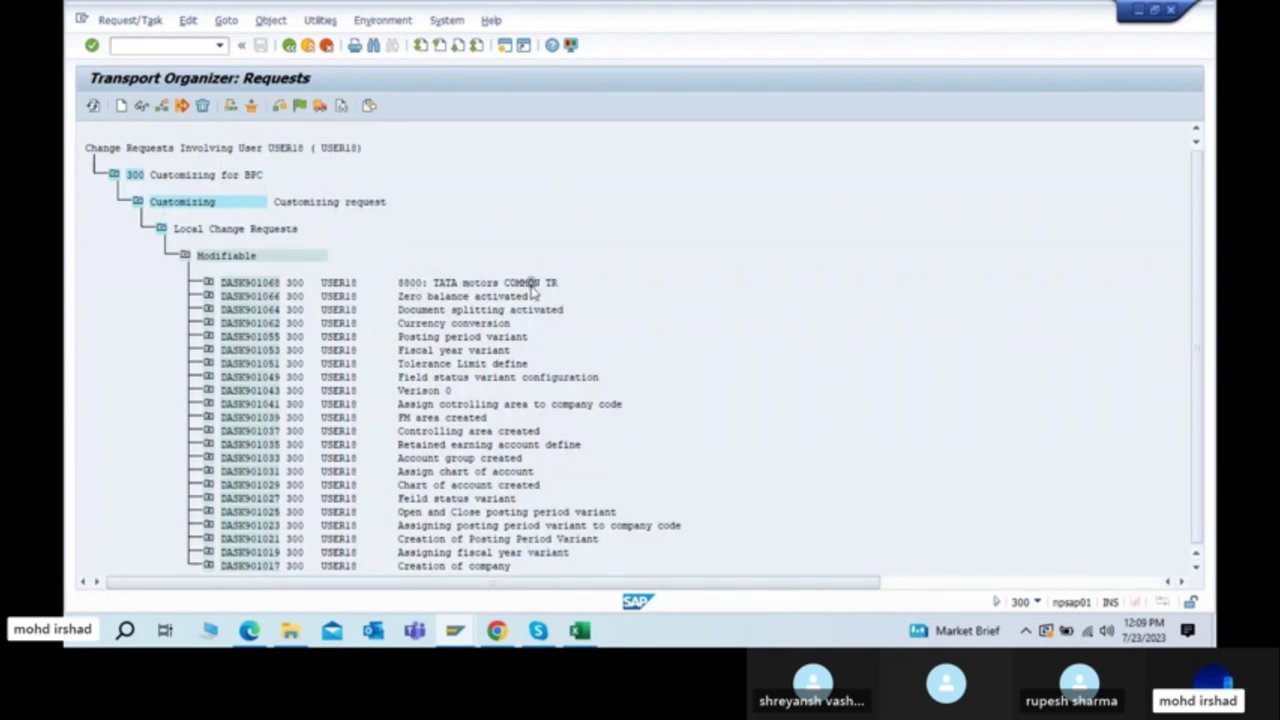
click(288, 45)
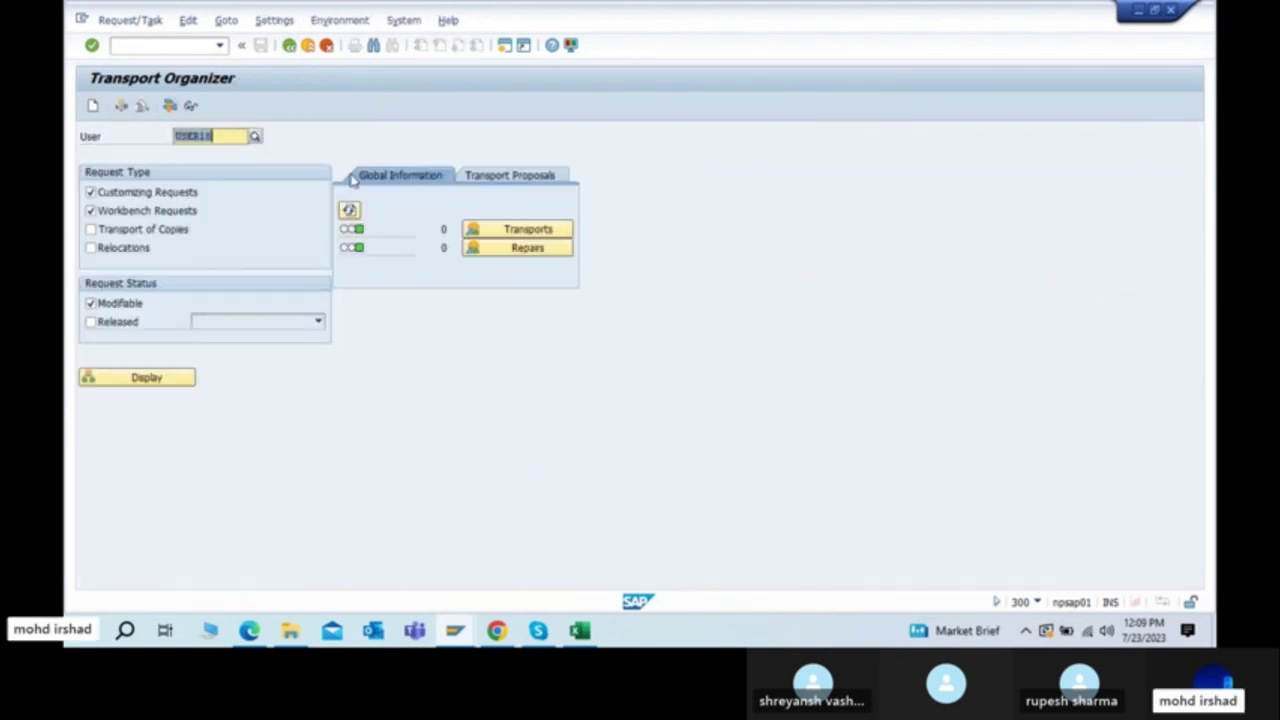
click(288, 45)
Step: Highlight the 'Assaign Company to Company Code' (/NOX16) row in the PDF, then return to SAP
key(alt+Tab)
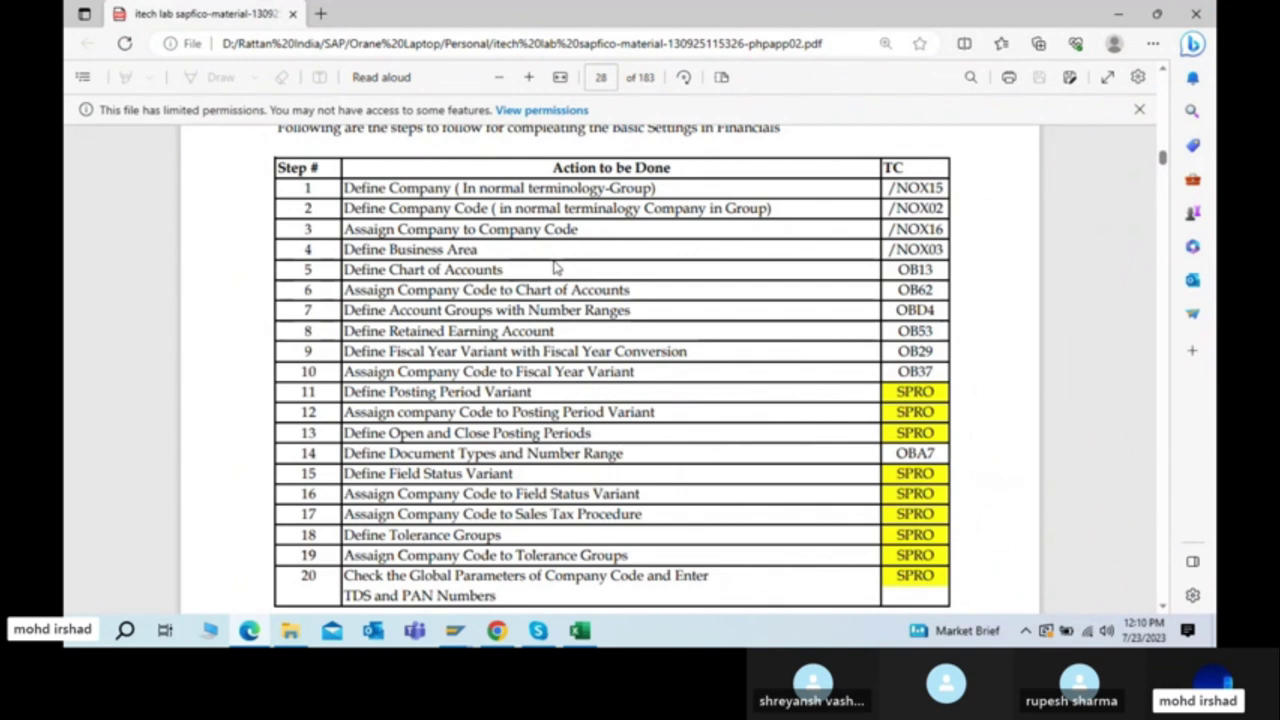
drag(354, 228, 732, 235)
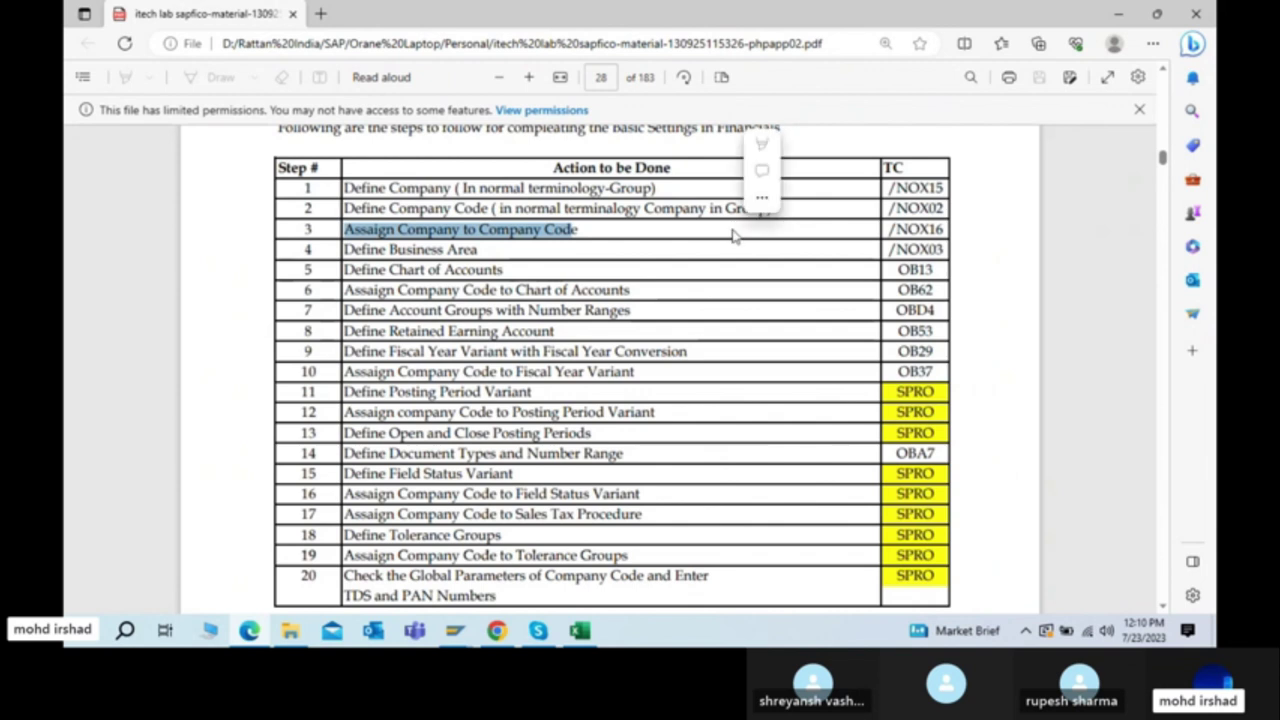
key(alt+Tab)
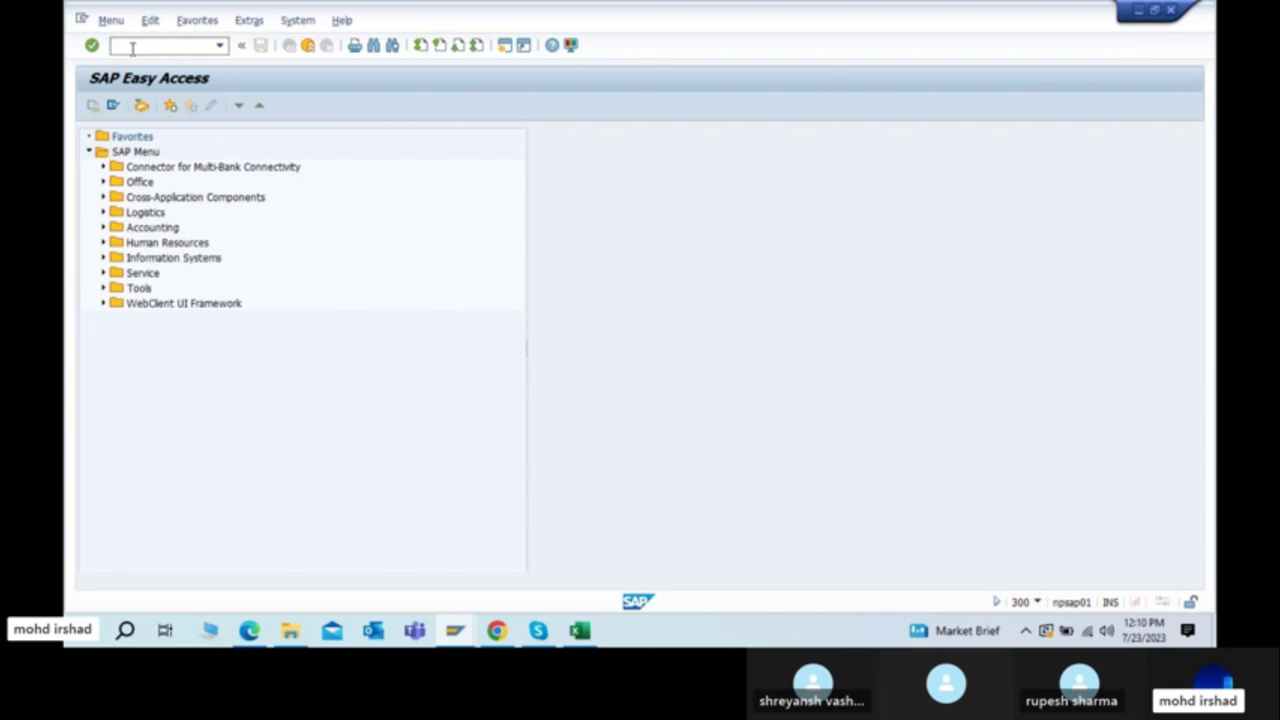
Step: Via SPRO, execute Enterprise Structure > Assignment > Financial Accounting > Assign company code to company
text(spro)
key(Return)
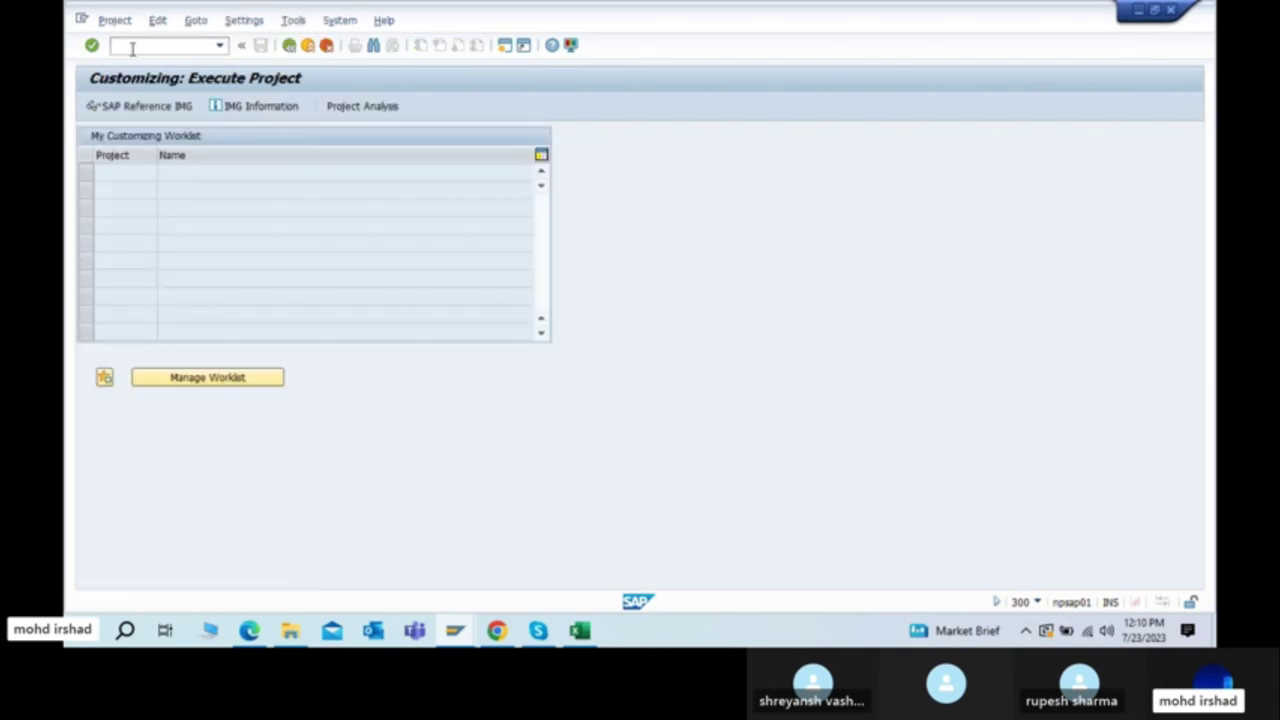
click(143, 112)
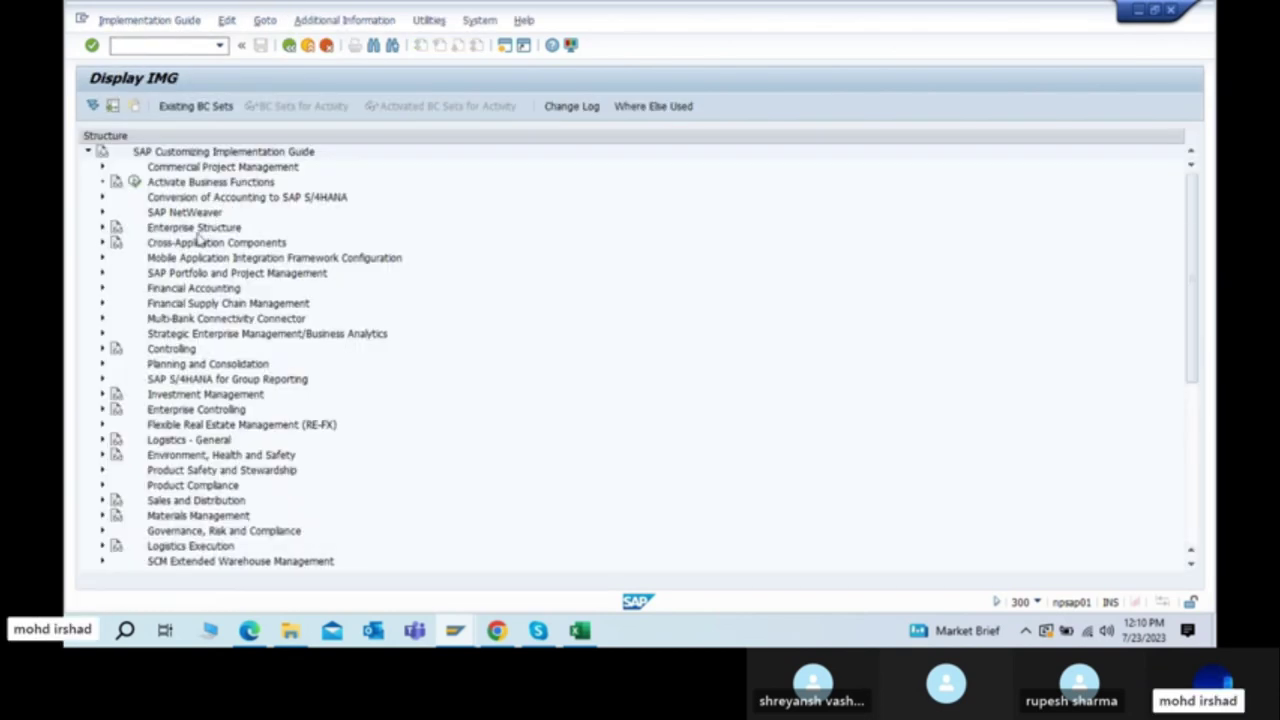
click(102, 227)
click(166, 262)
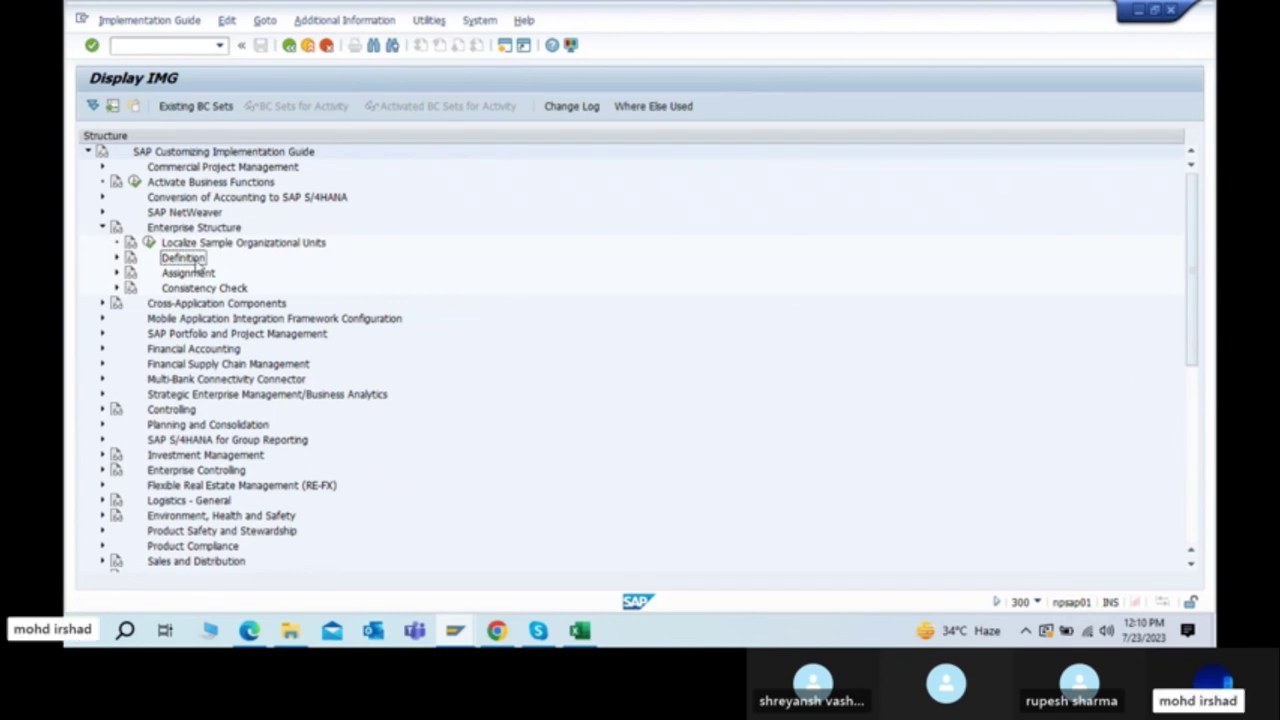
click(200, 272)
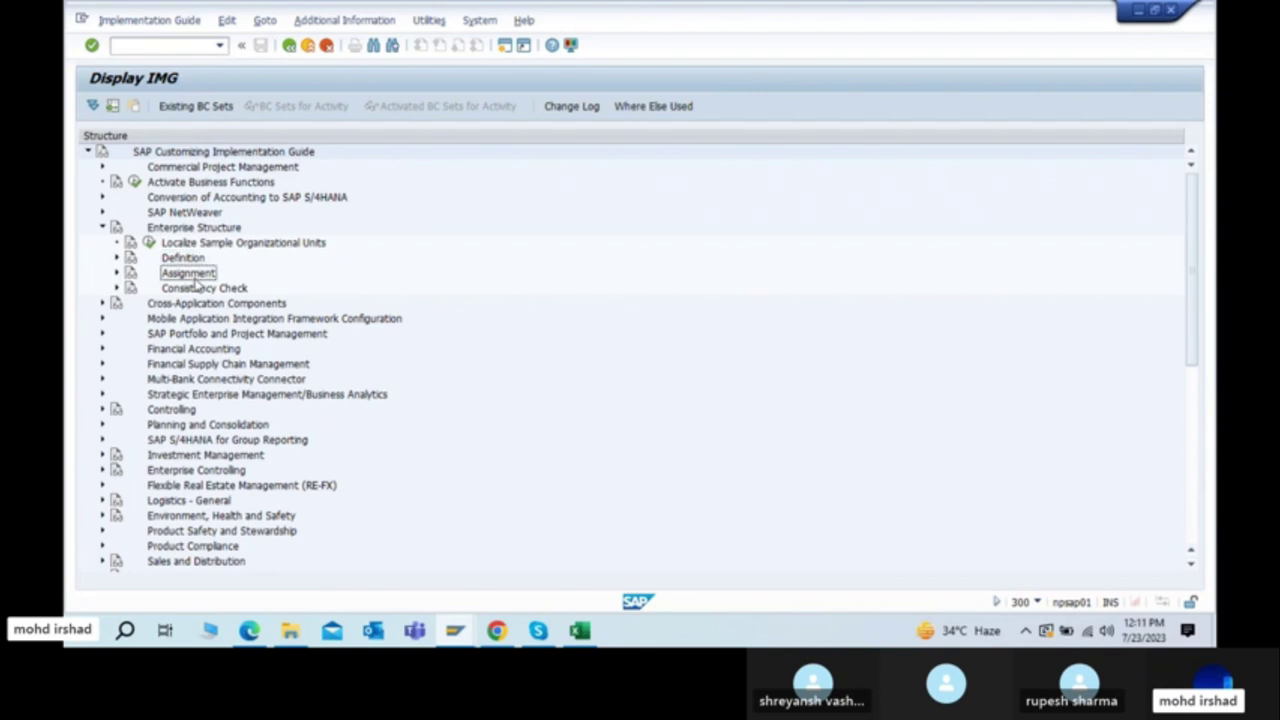
click(115, 275)
click(184, 289)
click(129, 290)
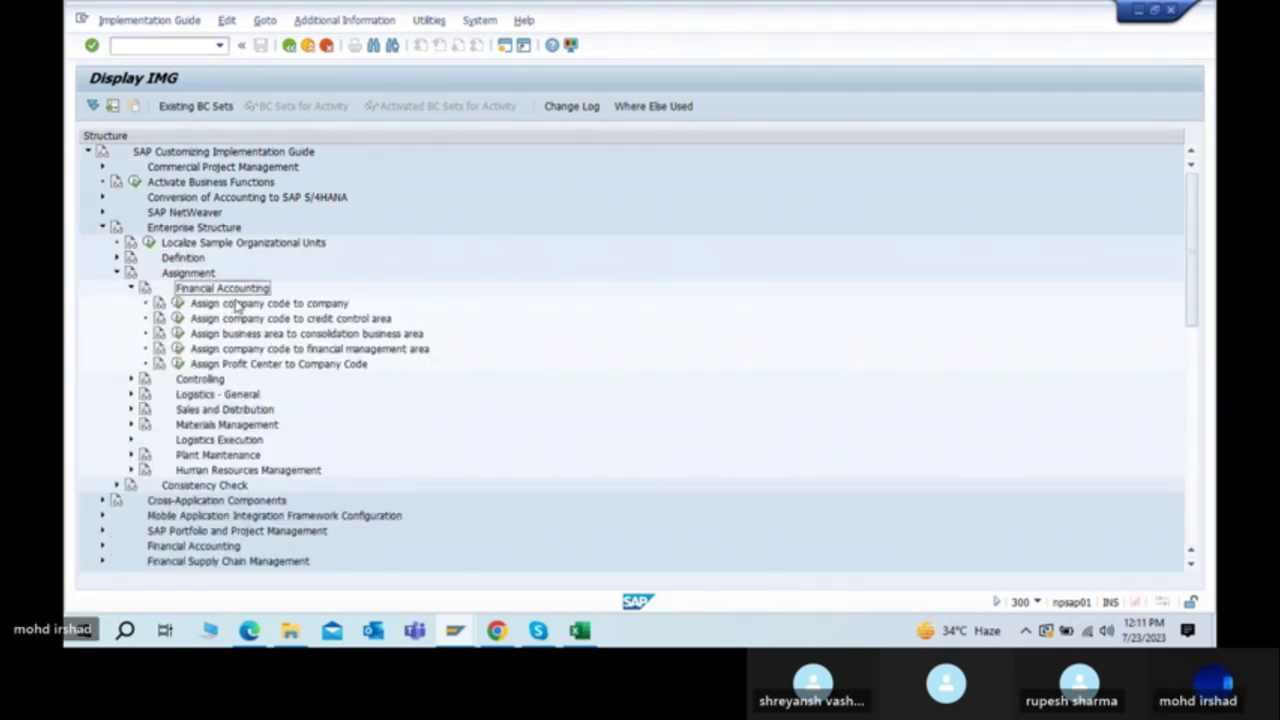
click(196, 306)
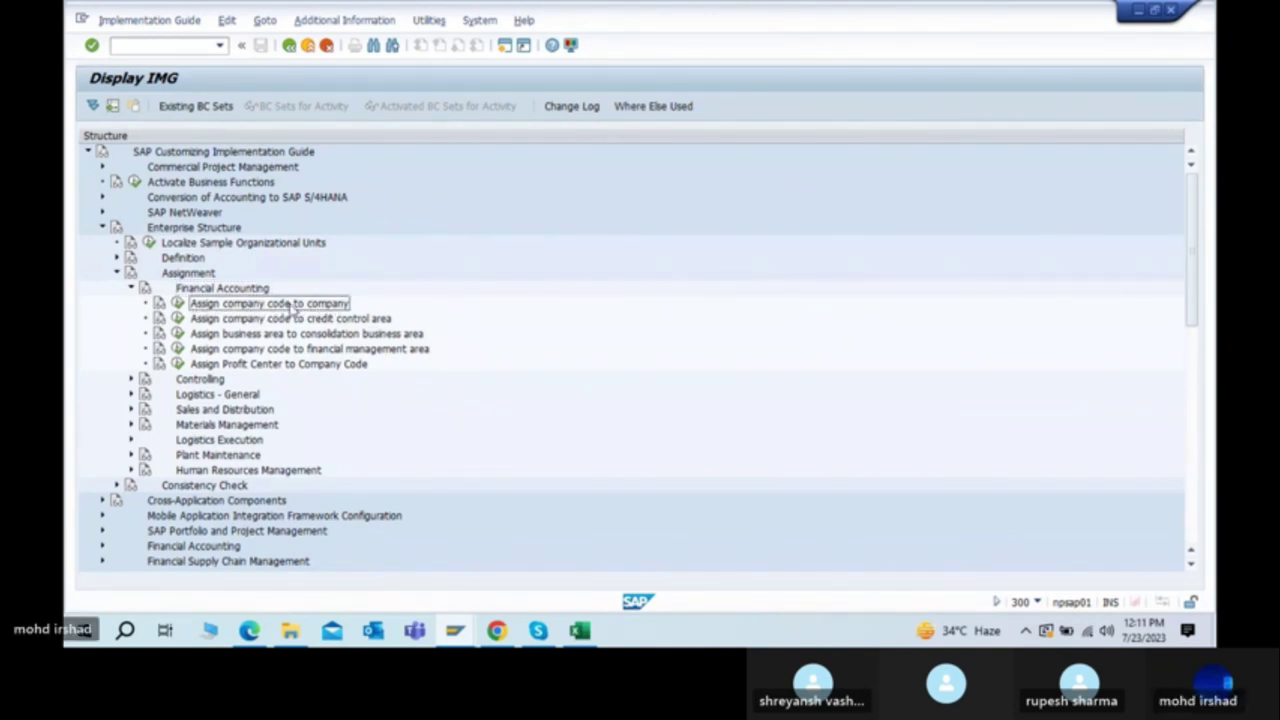
click(178, 304)
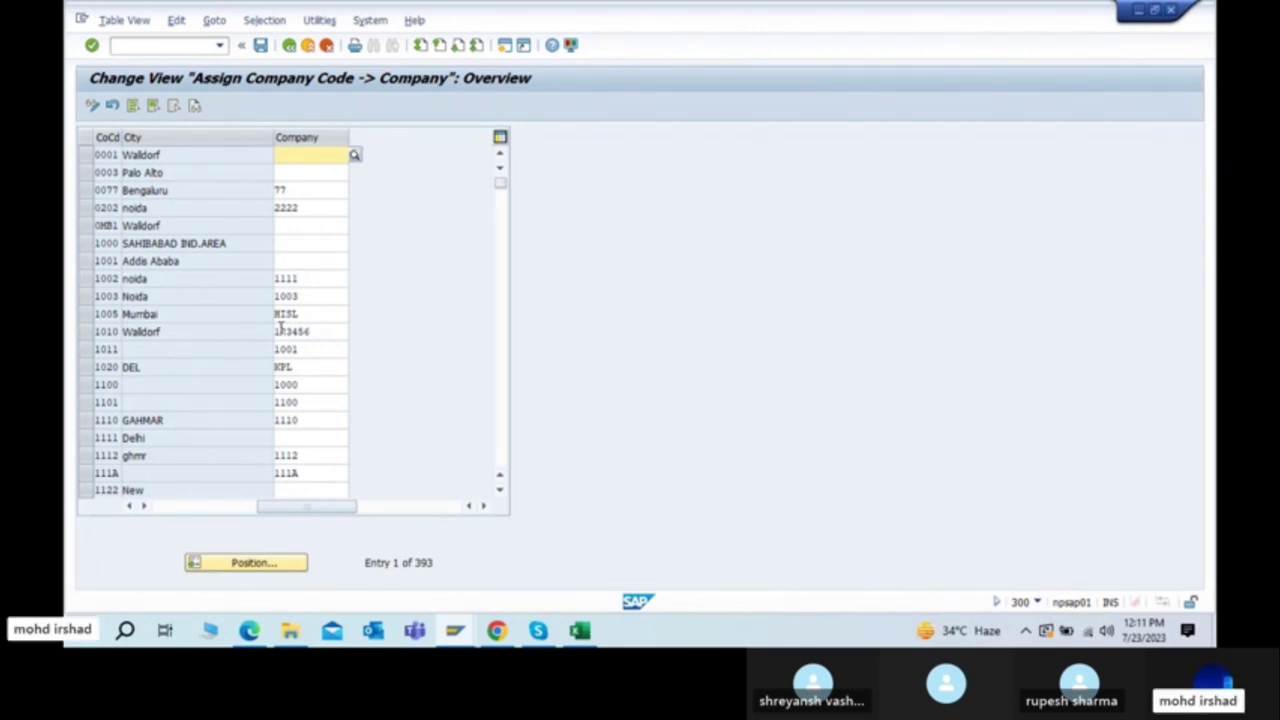
Step: Jump the assignment table to company code 8801 with Position, checking the steps PDF
click(250, 565)
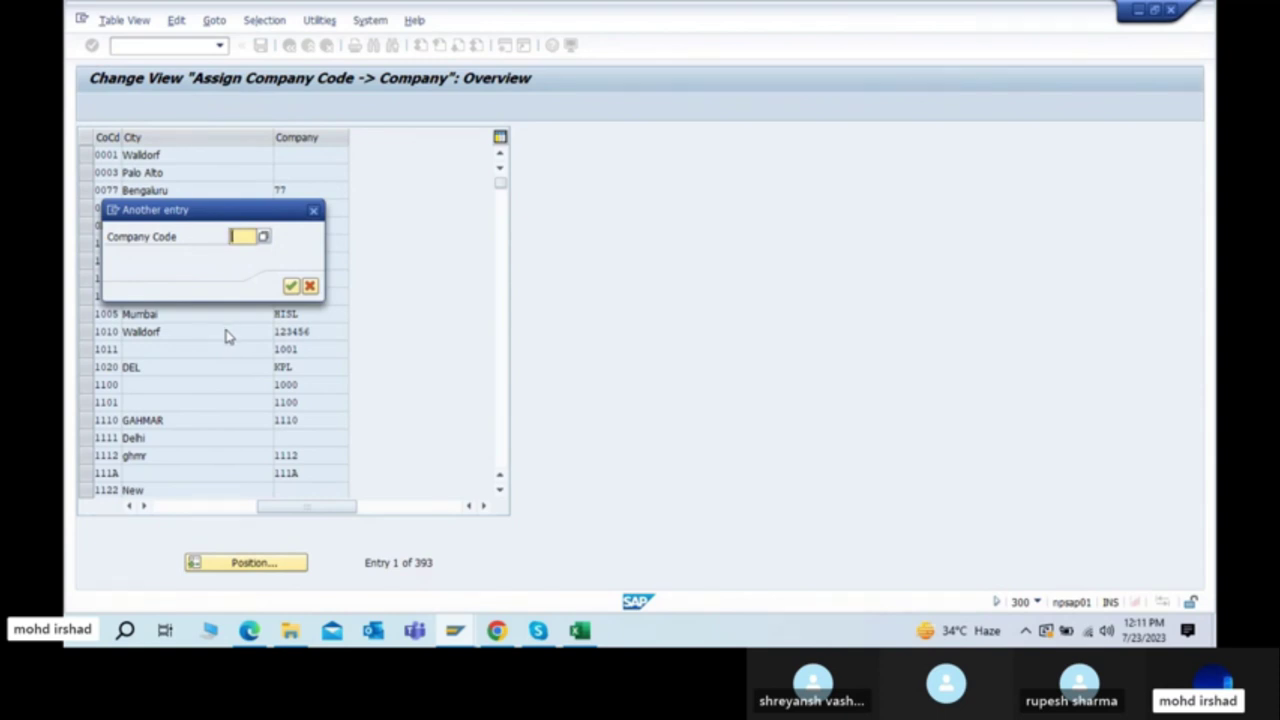
key(alt+Tab)
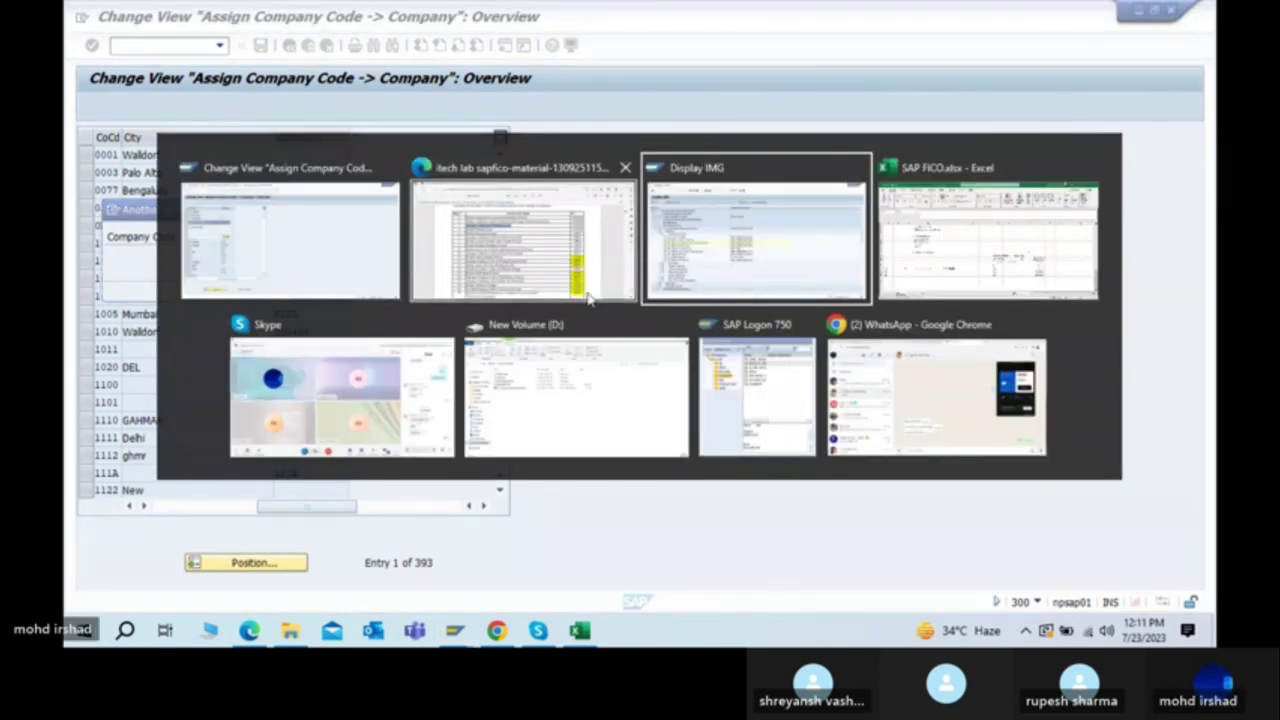
click(565, 258)
key(alt+Tab)
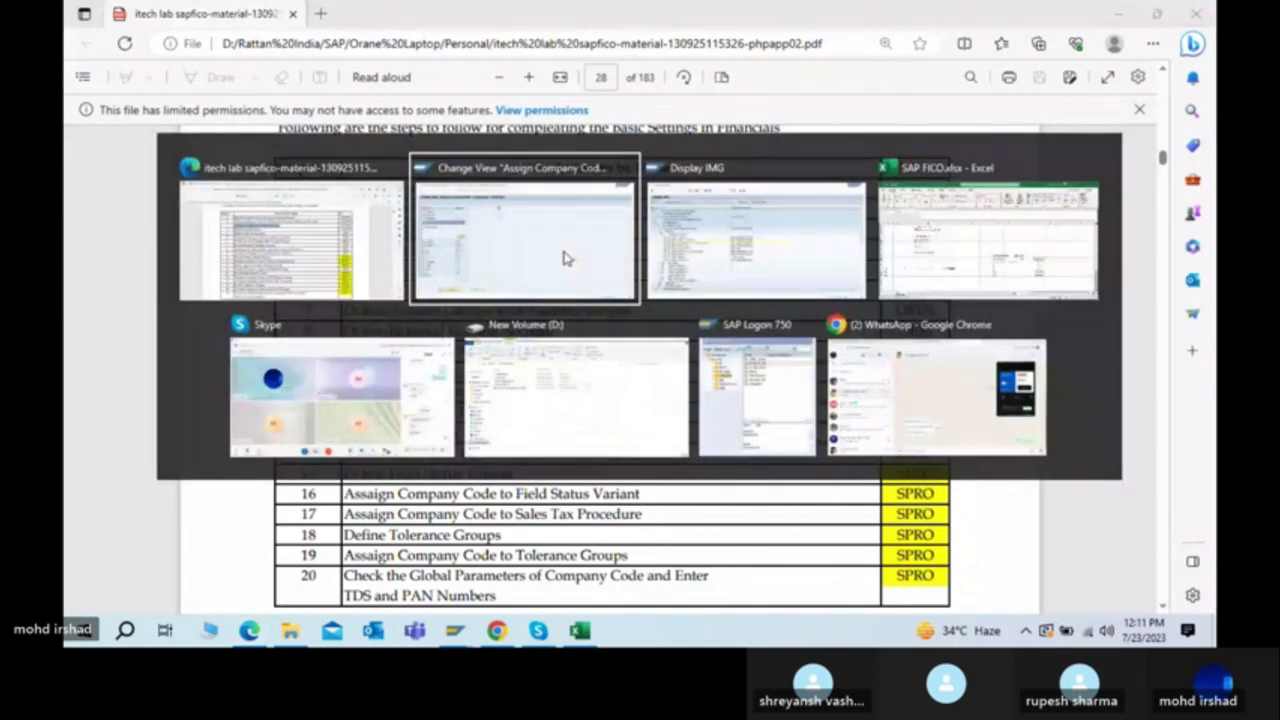
click(565, 258)
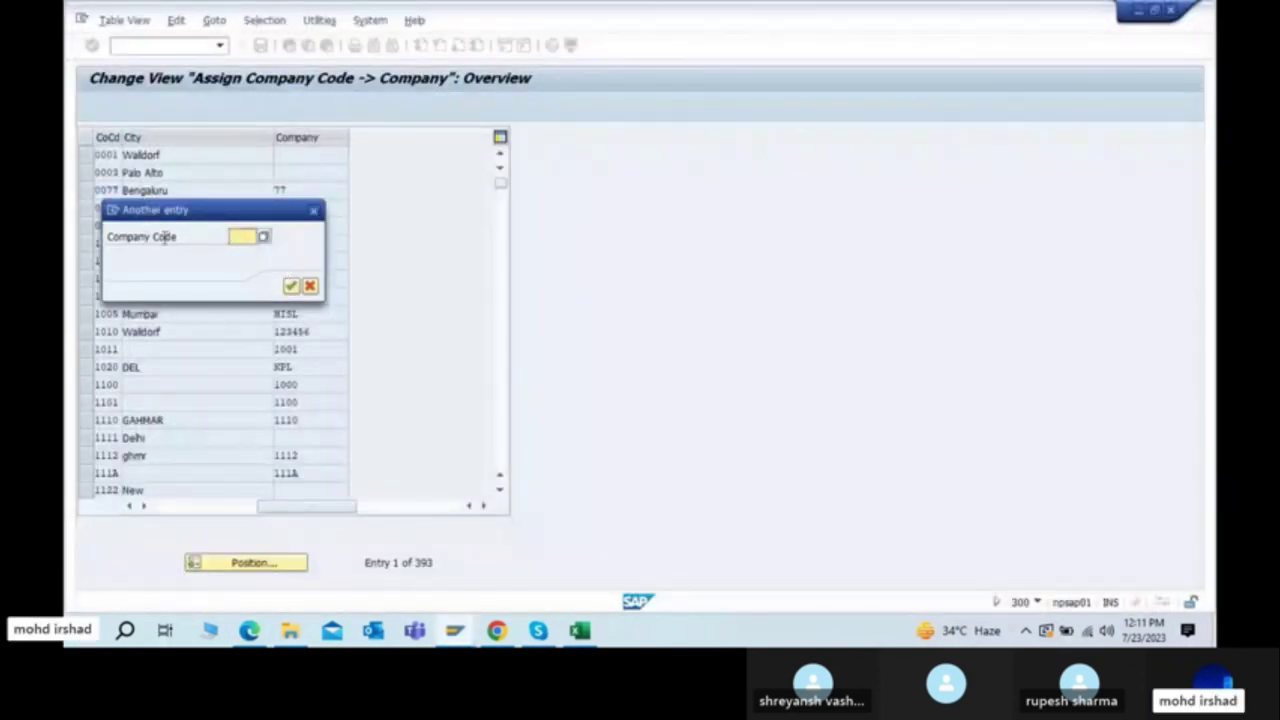
key(alt+Tab)
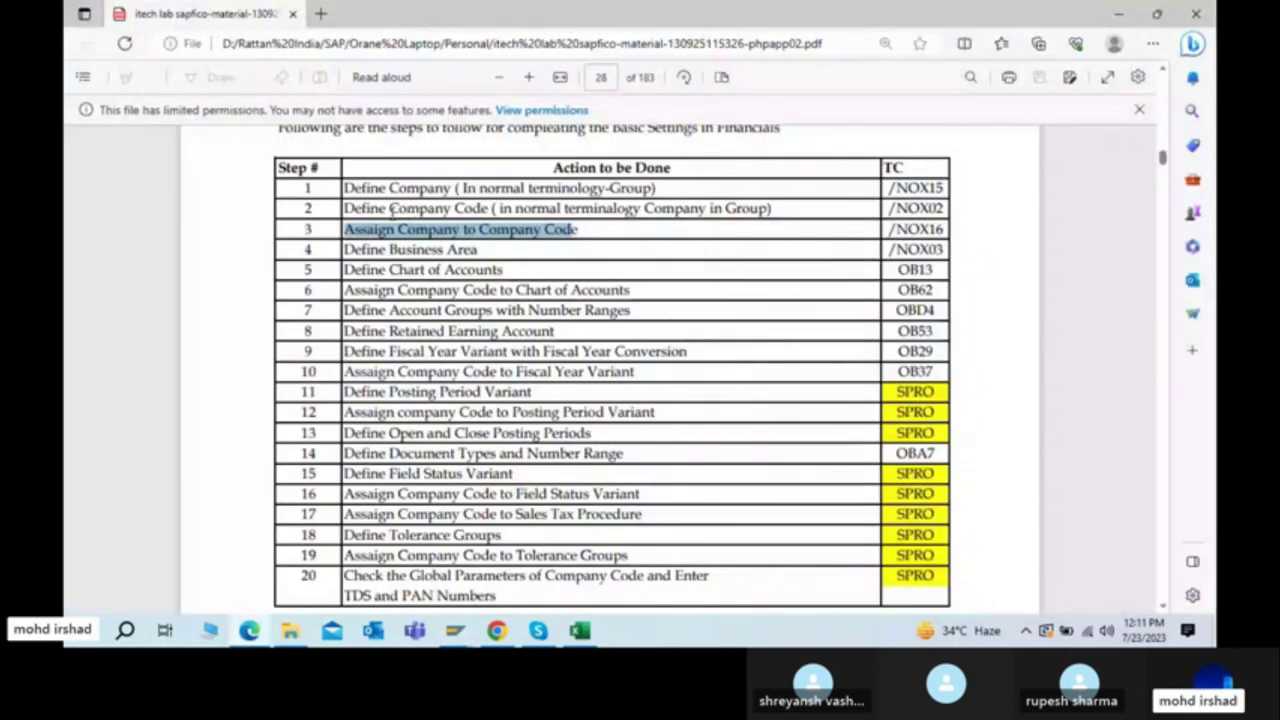
drag(417, 205, 500, 210)
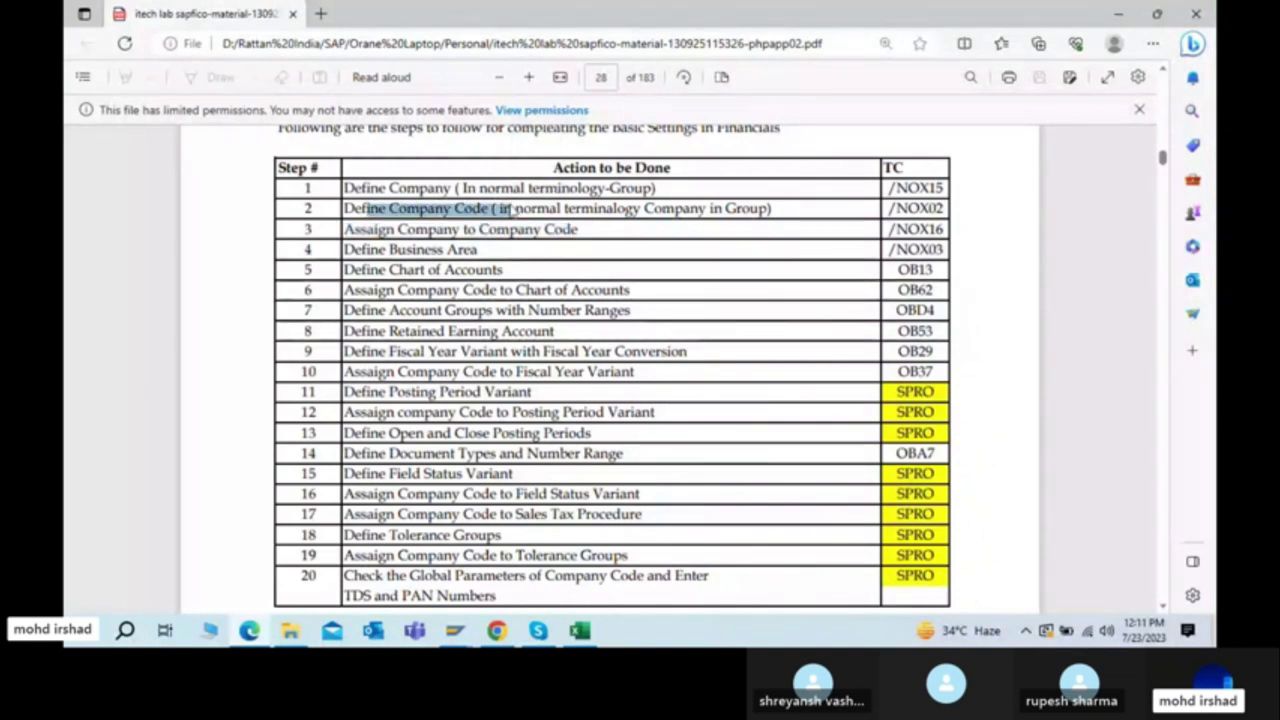
key(alt+Tab)
text(88)
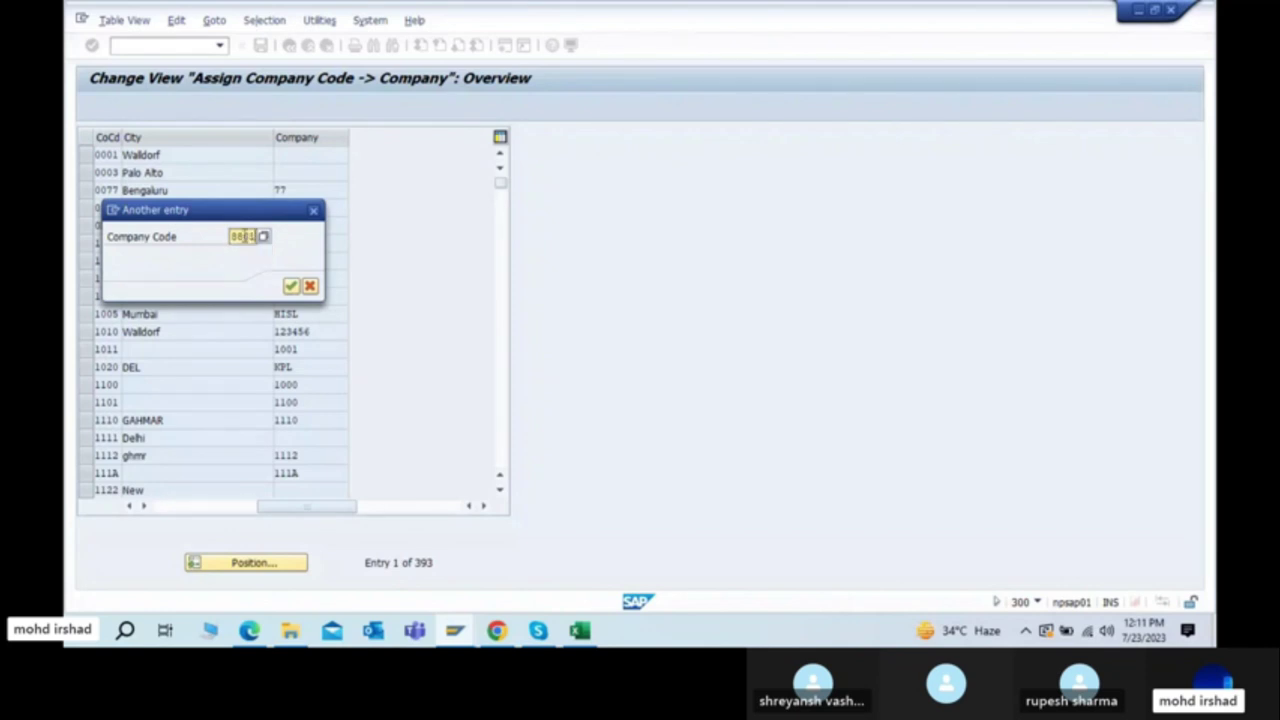
key(Return)
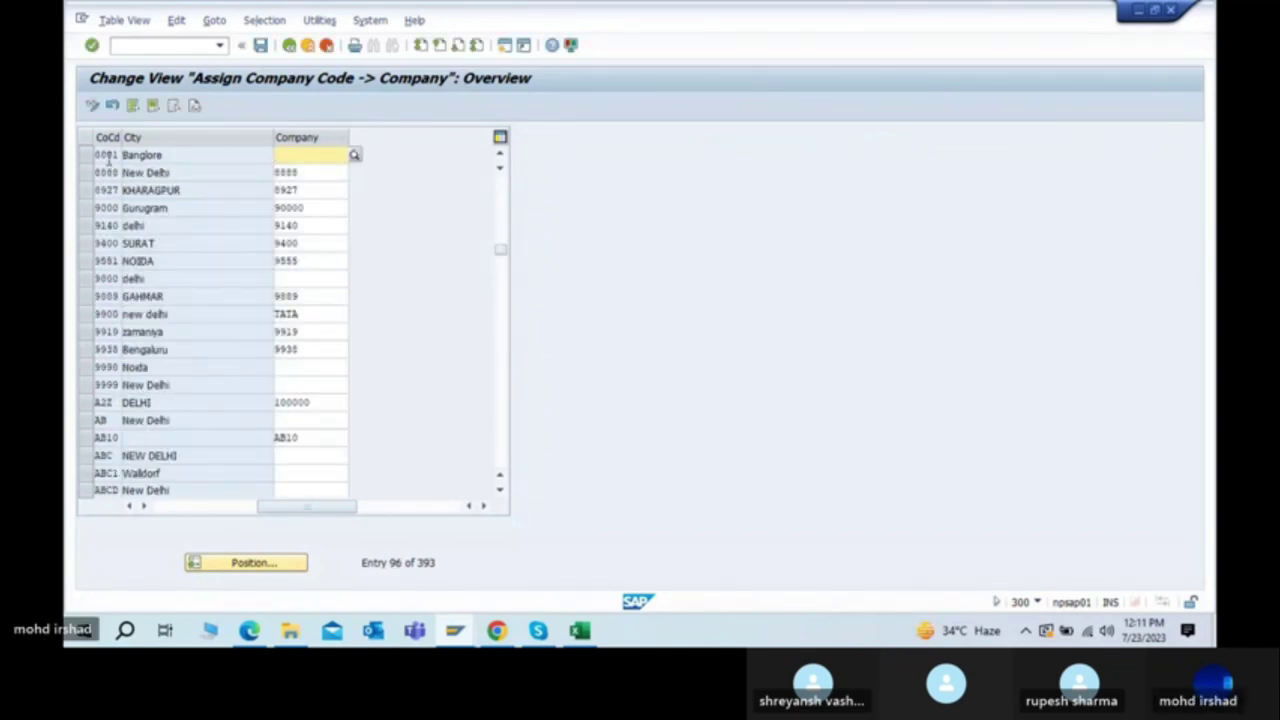
Step: Assign company 8800 to code 8801 using the Company search help restricted to 88*
click(153, 155)
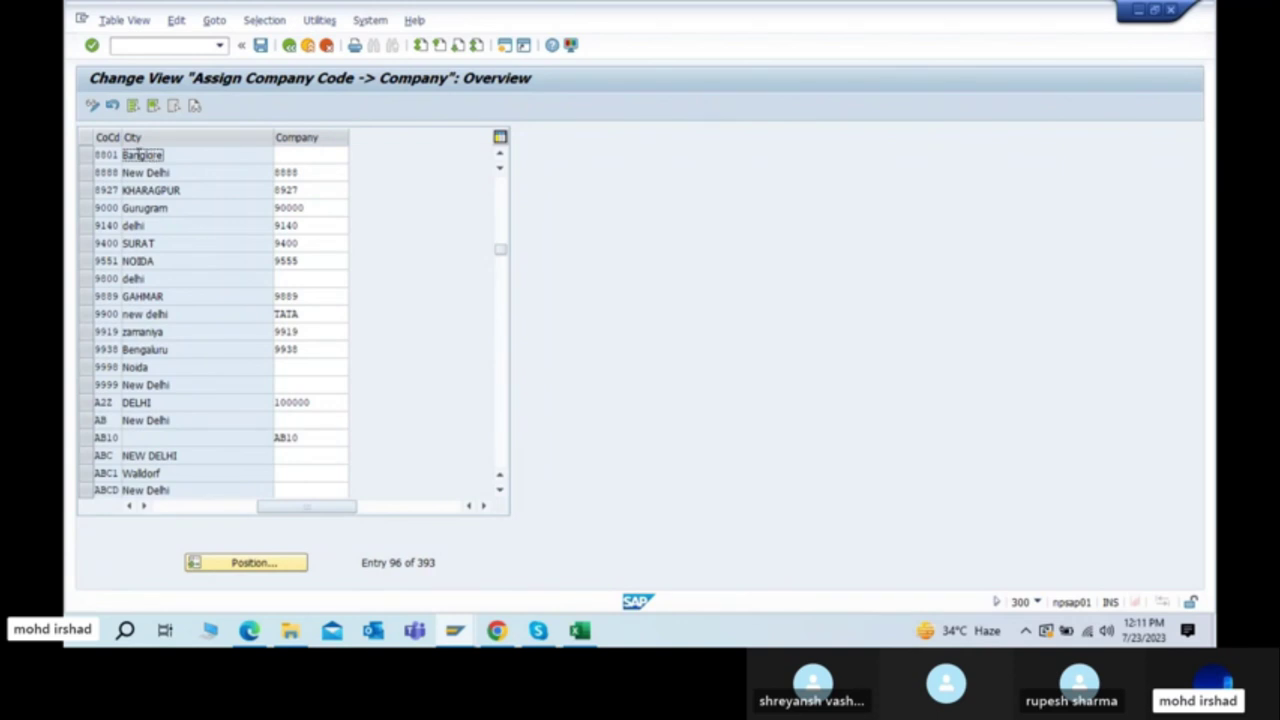
click(309, 155)
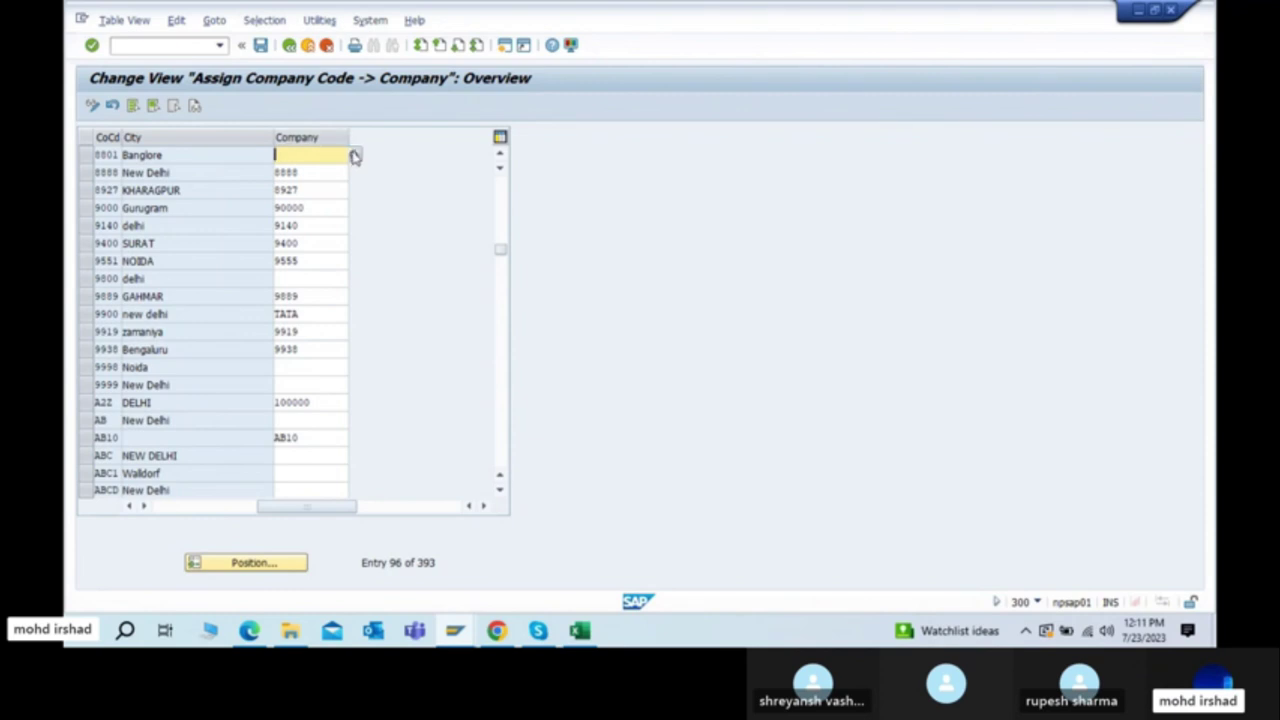
click(354, 156)
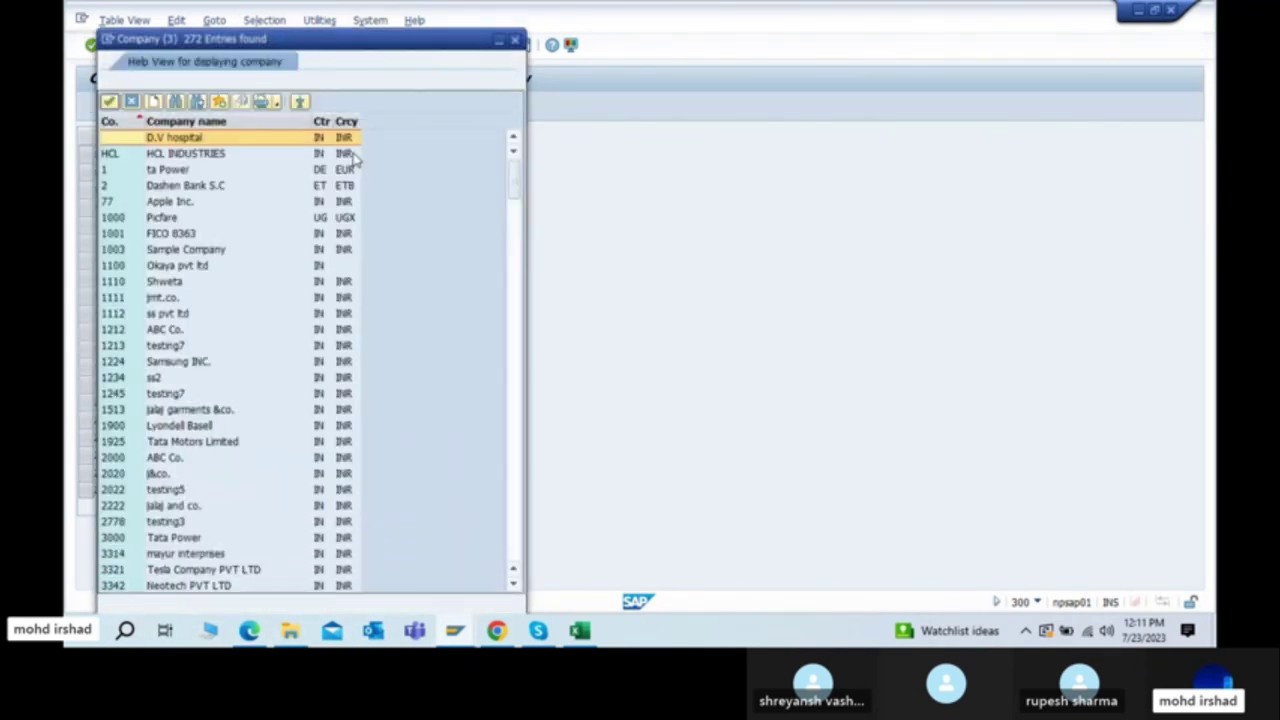
click(325, 88)
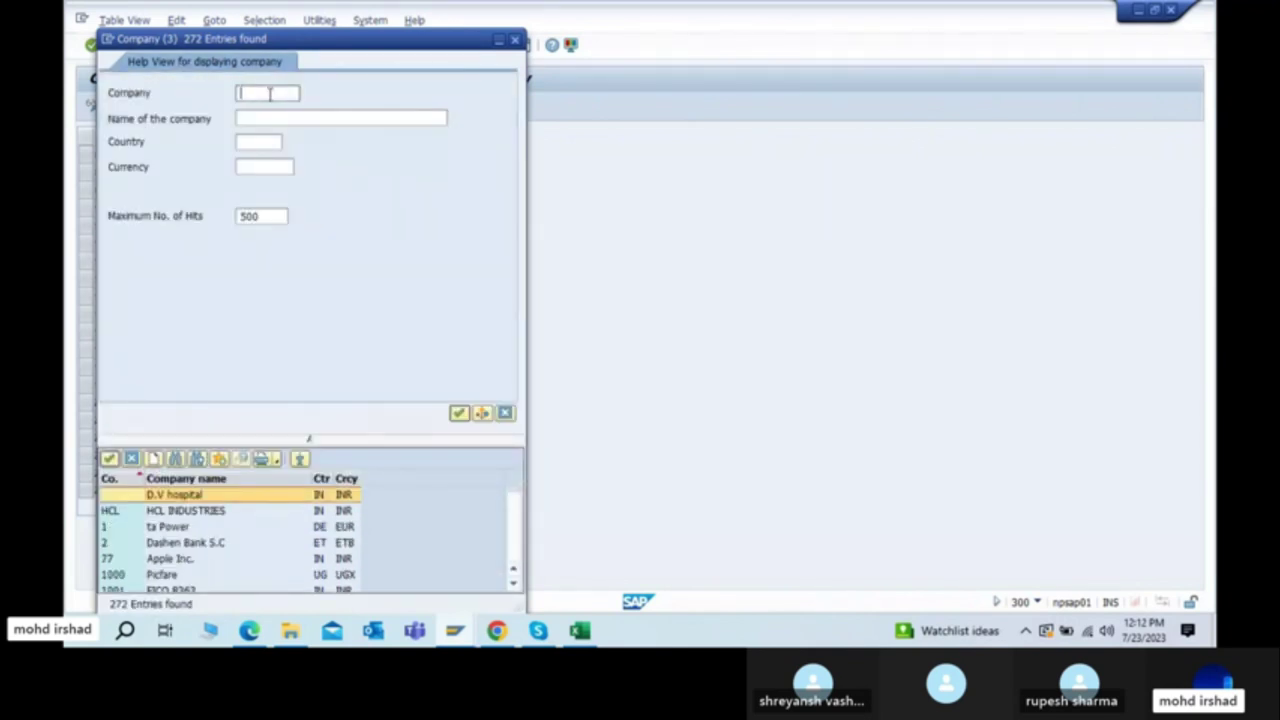
text(8800)
key(Return)
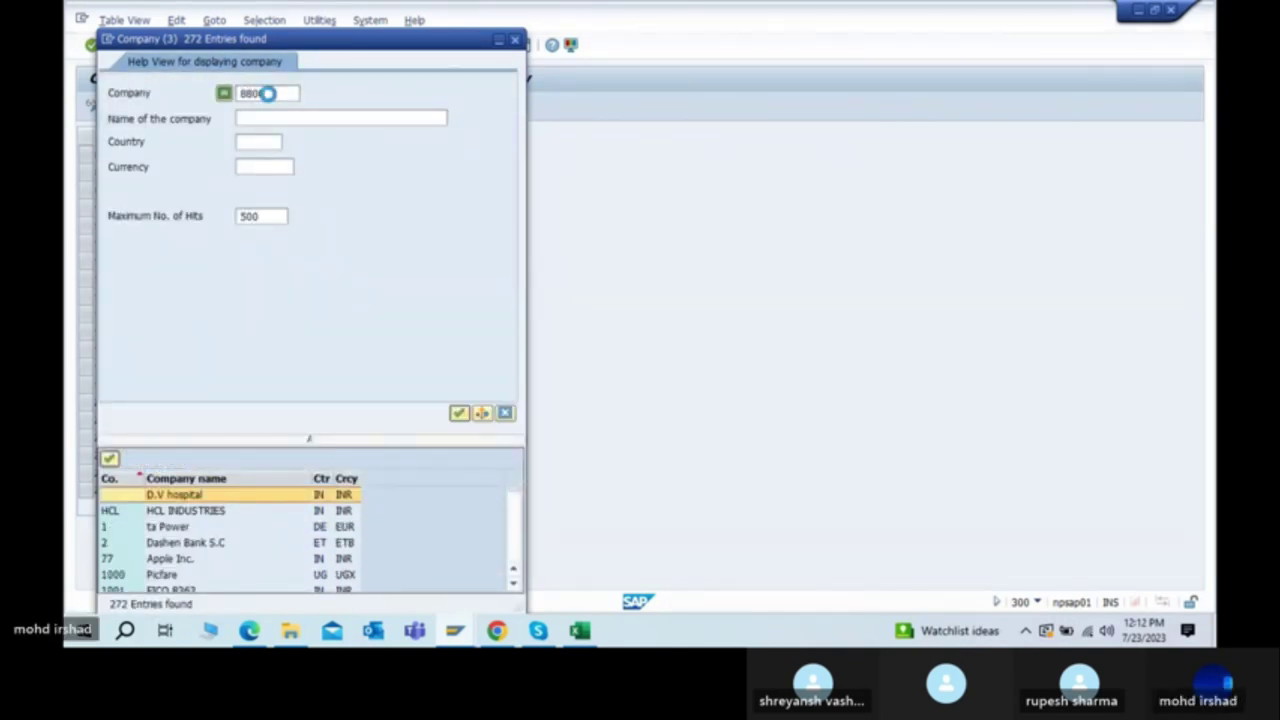
double_click(150, 139)
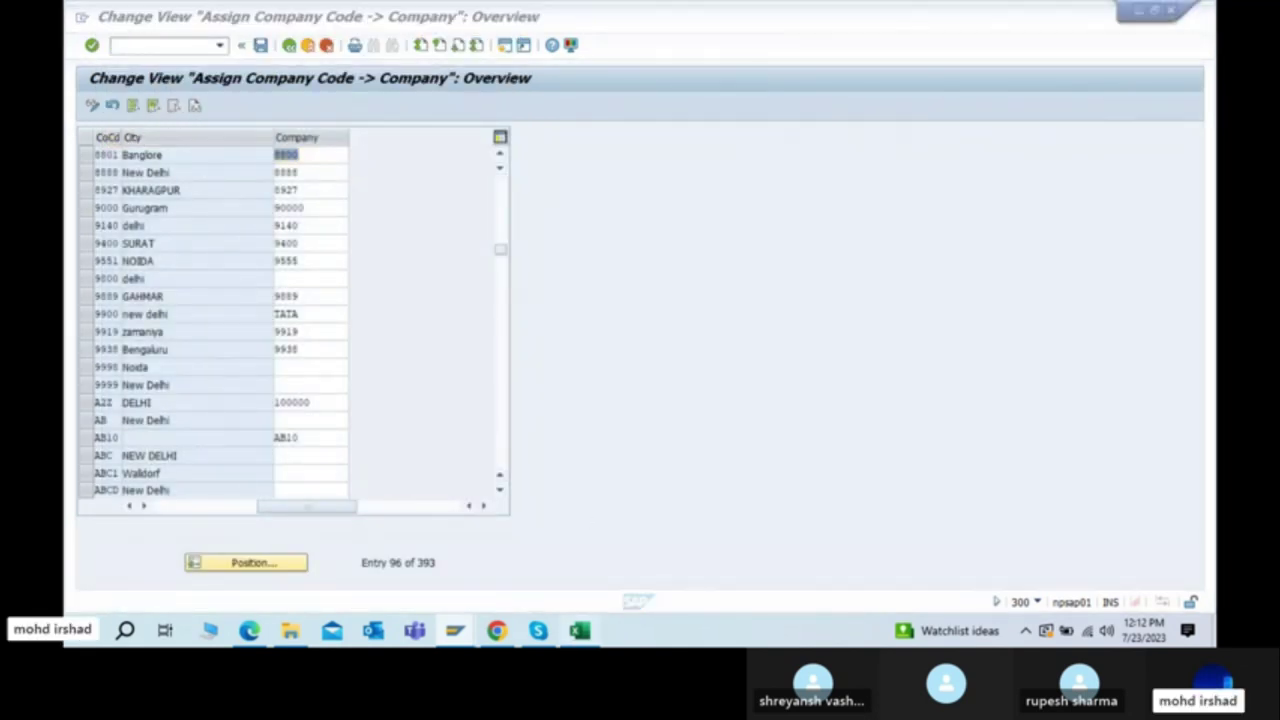
Step: In Sheet2 of the SAP FICO workbook, enter 8801 under TATA motors in column J
click(580, 630)
click(230, 583)
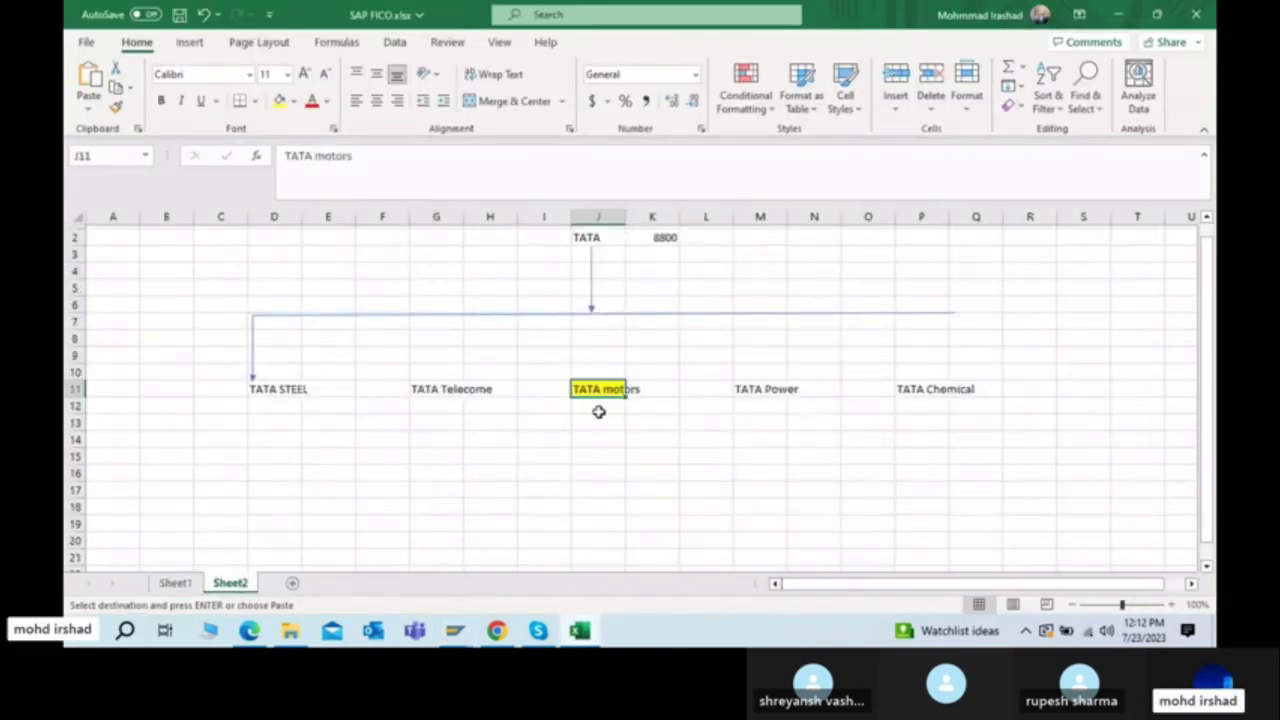
click(670, 239)
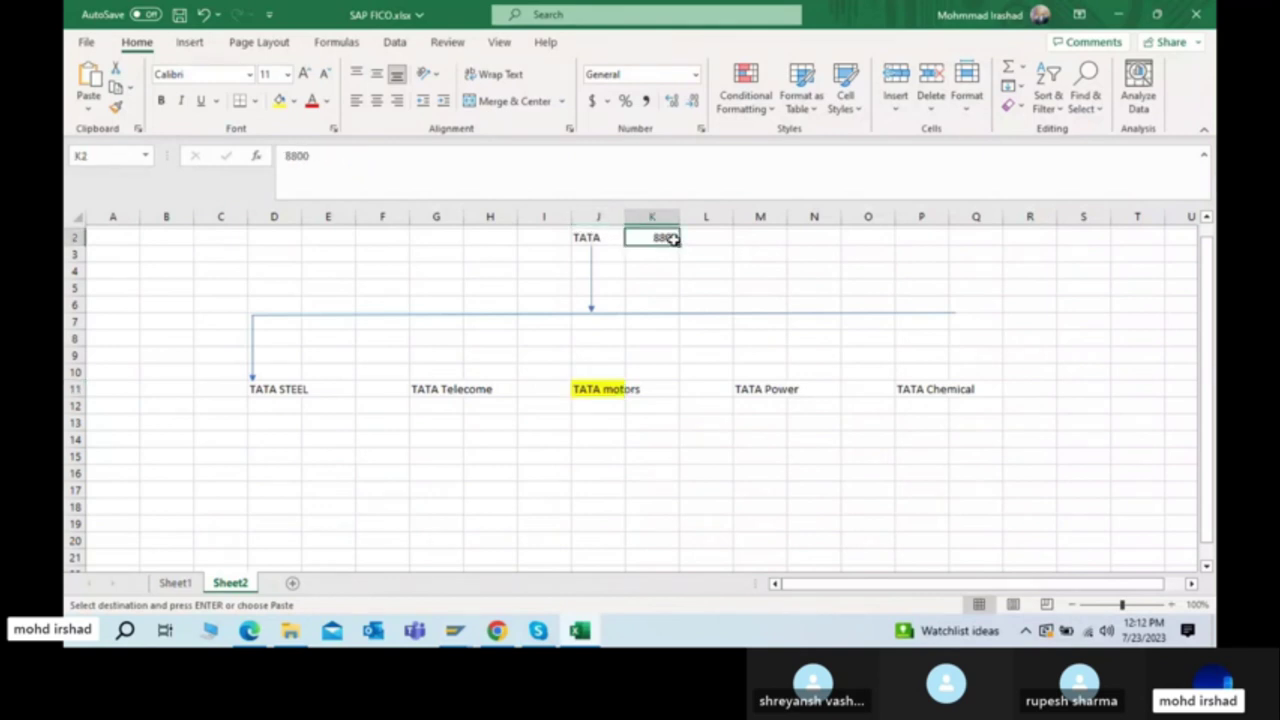
click(606, 405)
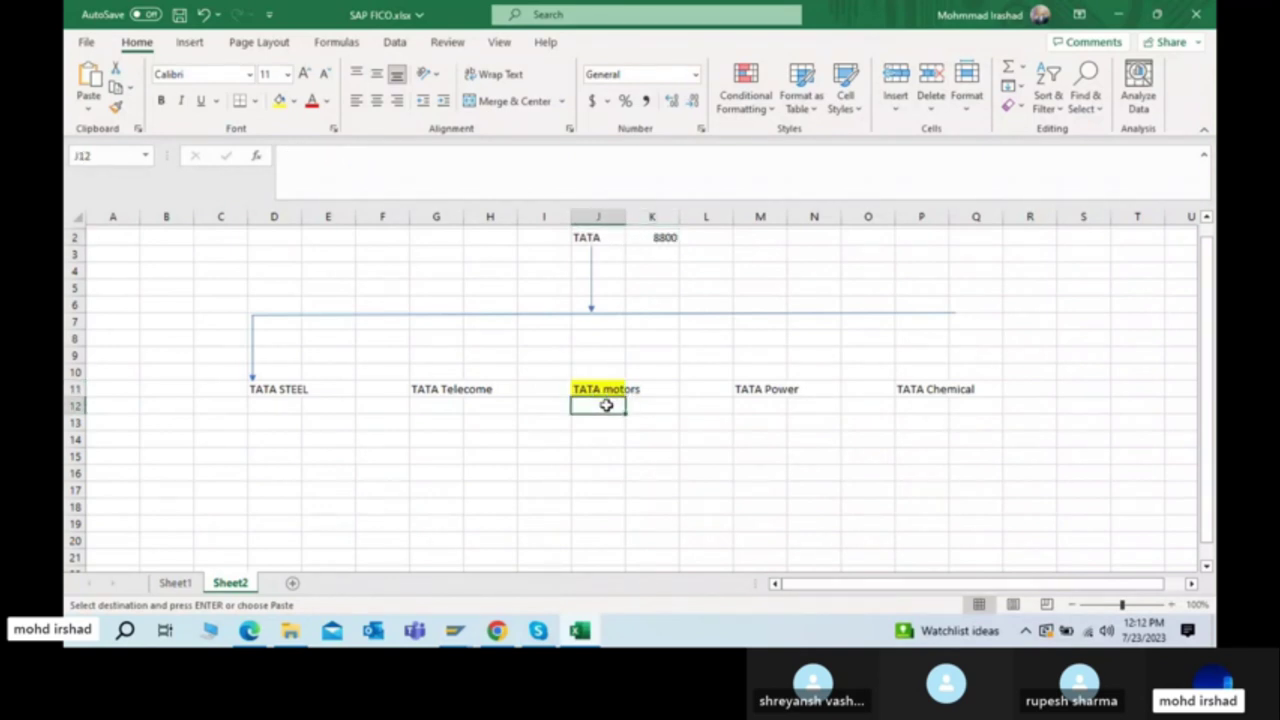
text(8801)
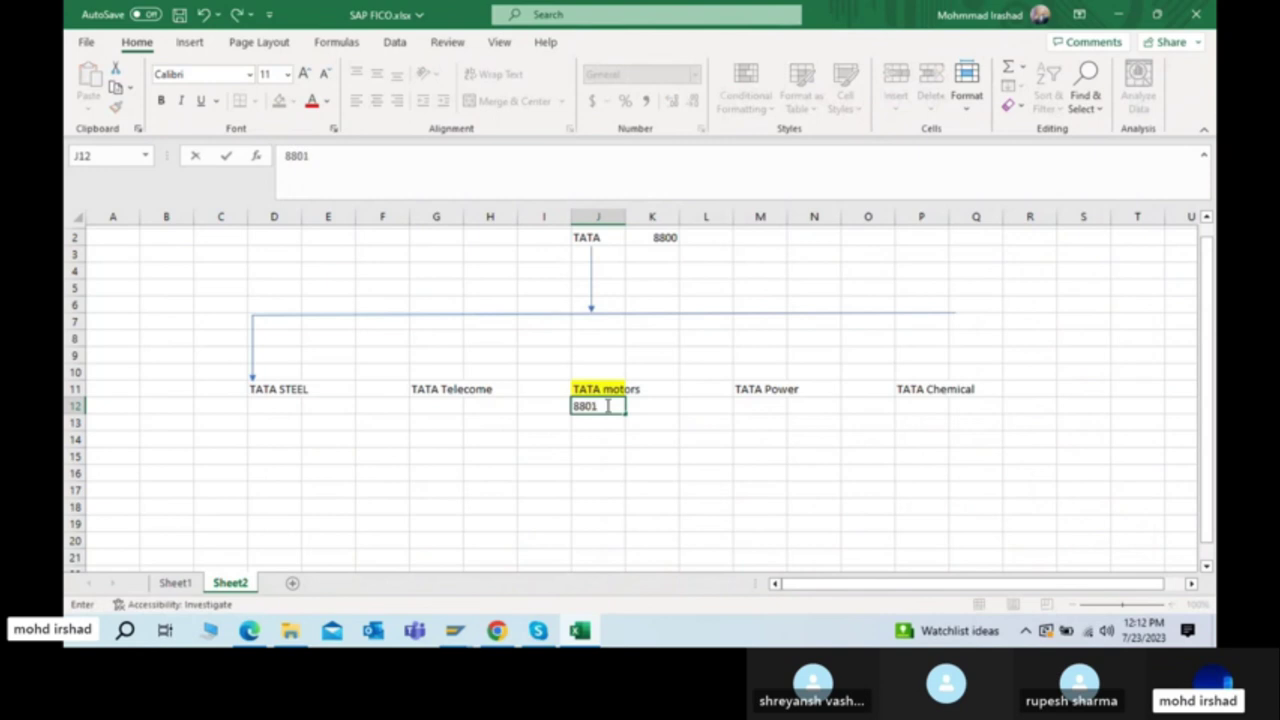
key(Return)
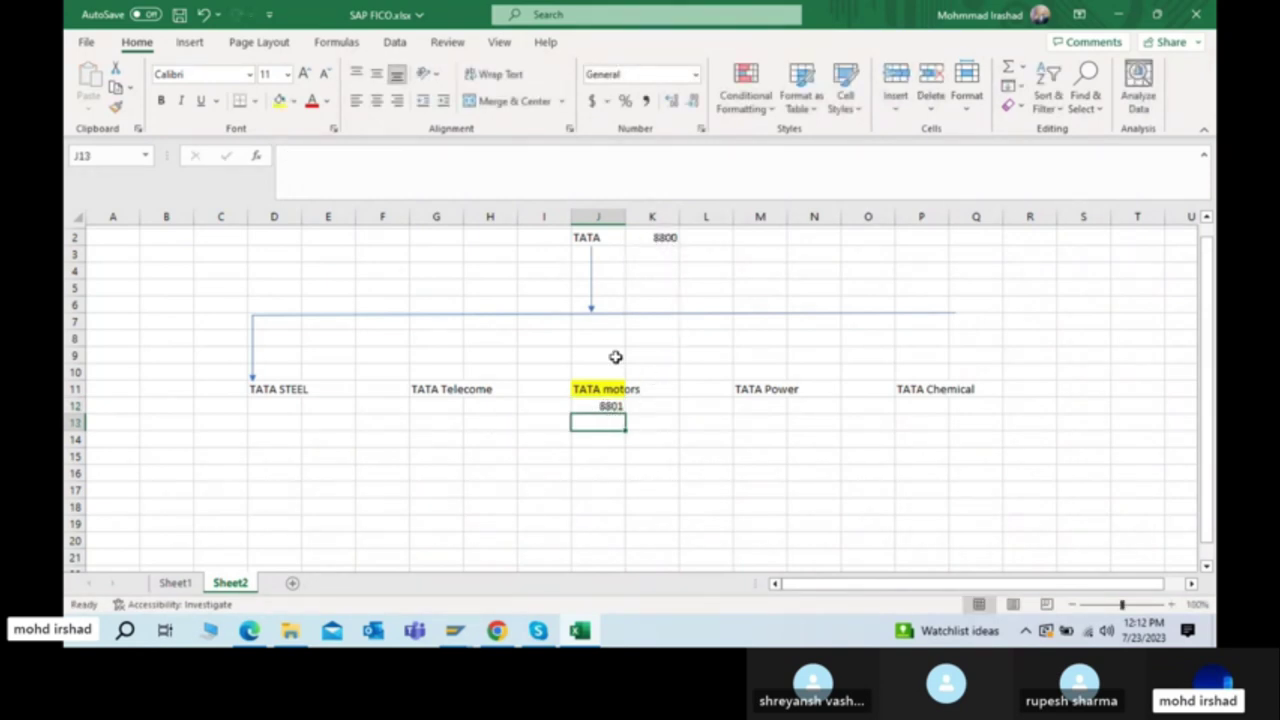
click(614, 411)
drag(615, 414, 612, 428)
click(671, 364)
click(612, 412)
click(675, 360)
click(650, 370)
click(605, 407)
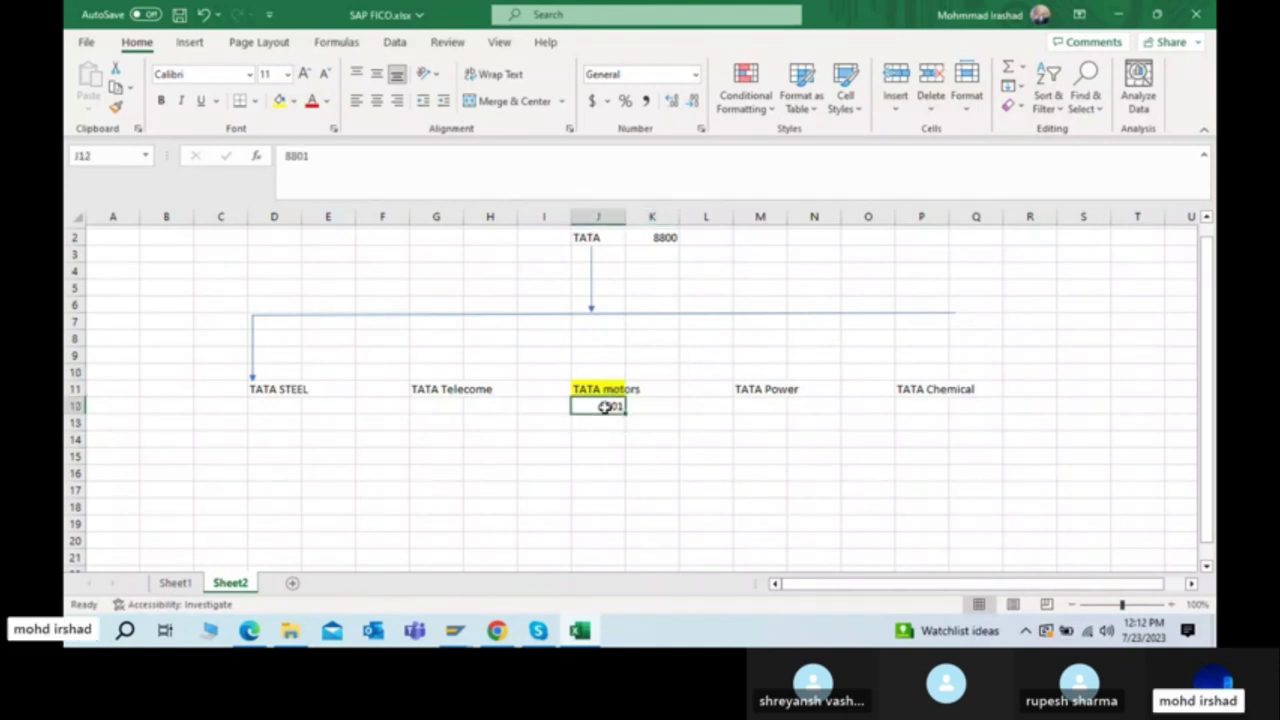
Step: Copy the vertical arrow under TATA down onto TATA motors, then return to SAP
click(597, 238)
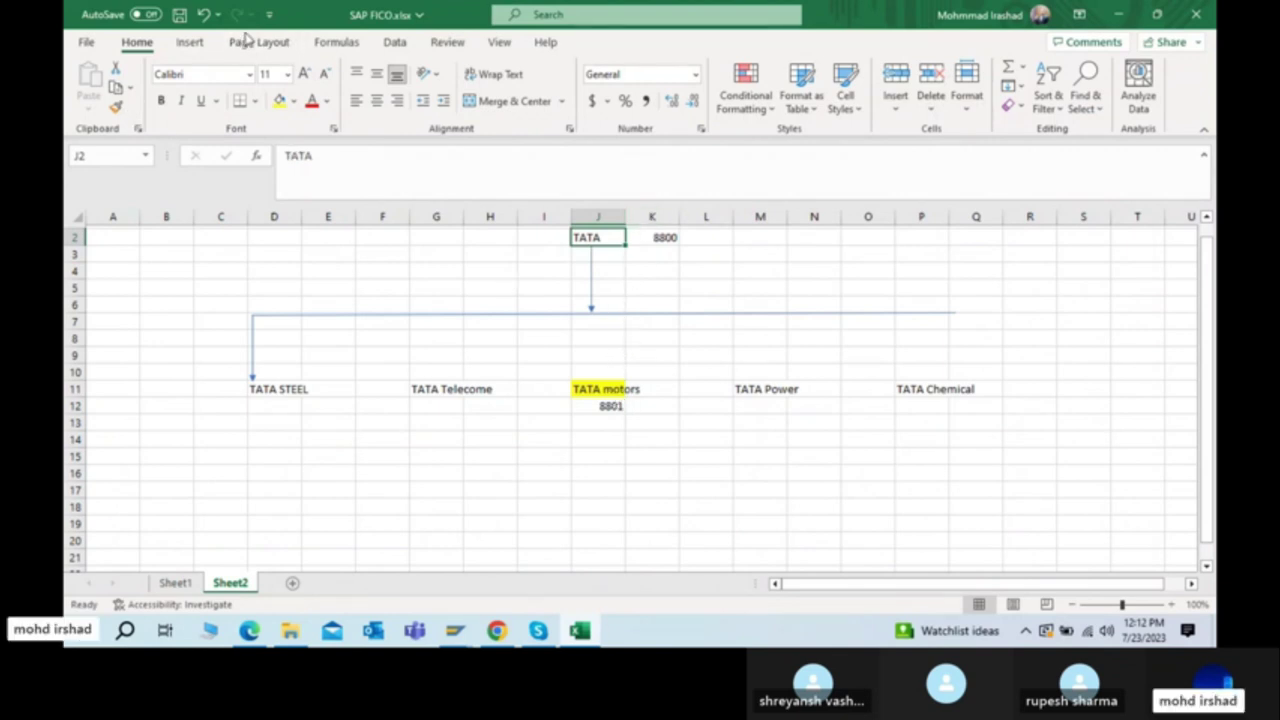
click(188, 44)
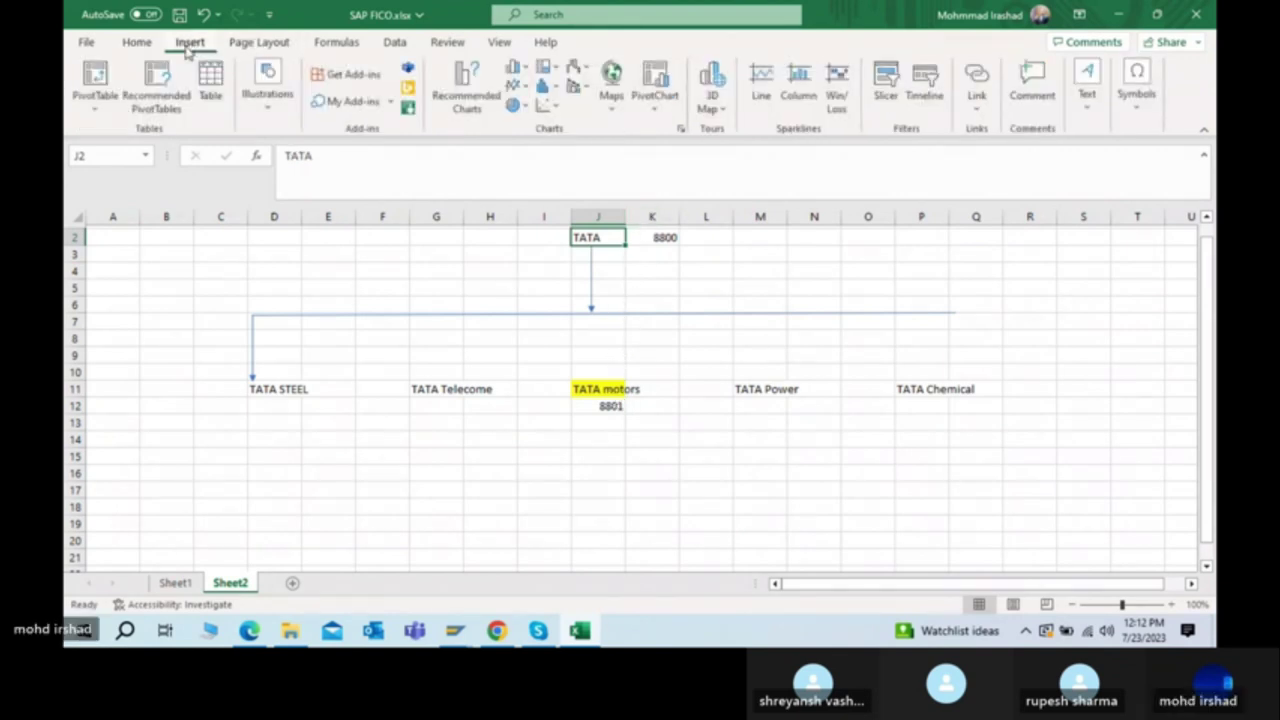
click(137, 44)
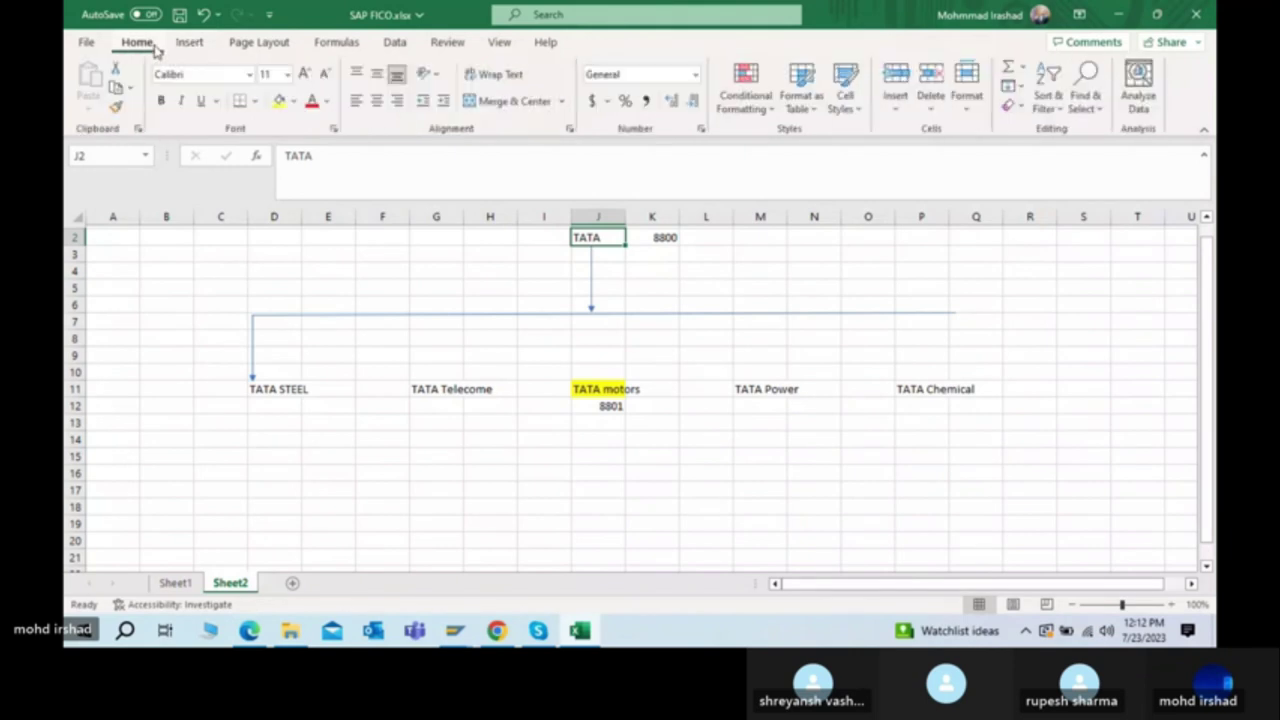
click(591, 286)
mouse_move(594, 290)
mouse_down()
mouse_move(607, 370)
mouse_move(597, 285)
mouse_up()
click(652, 315)
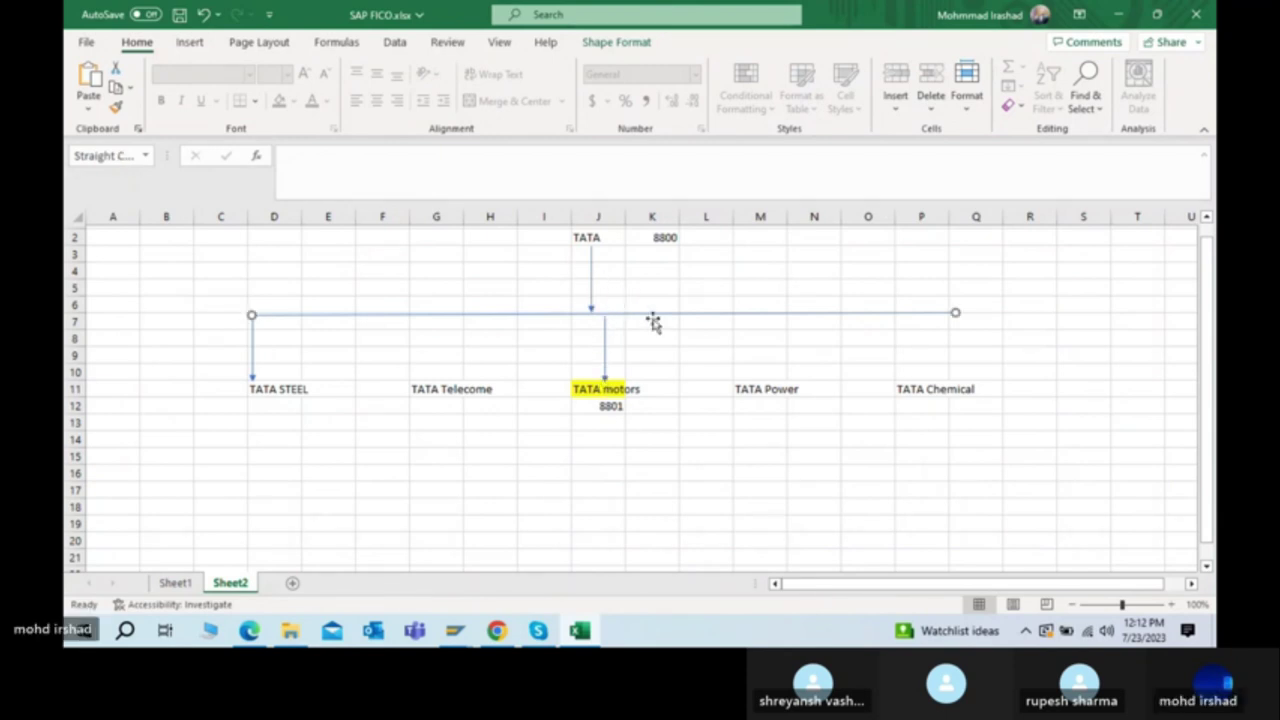
key(alt+Tab)
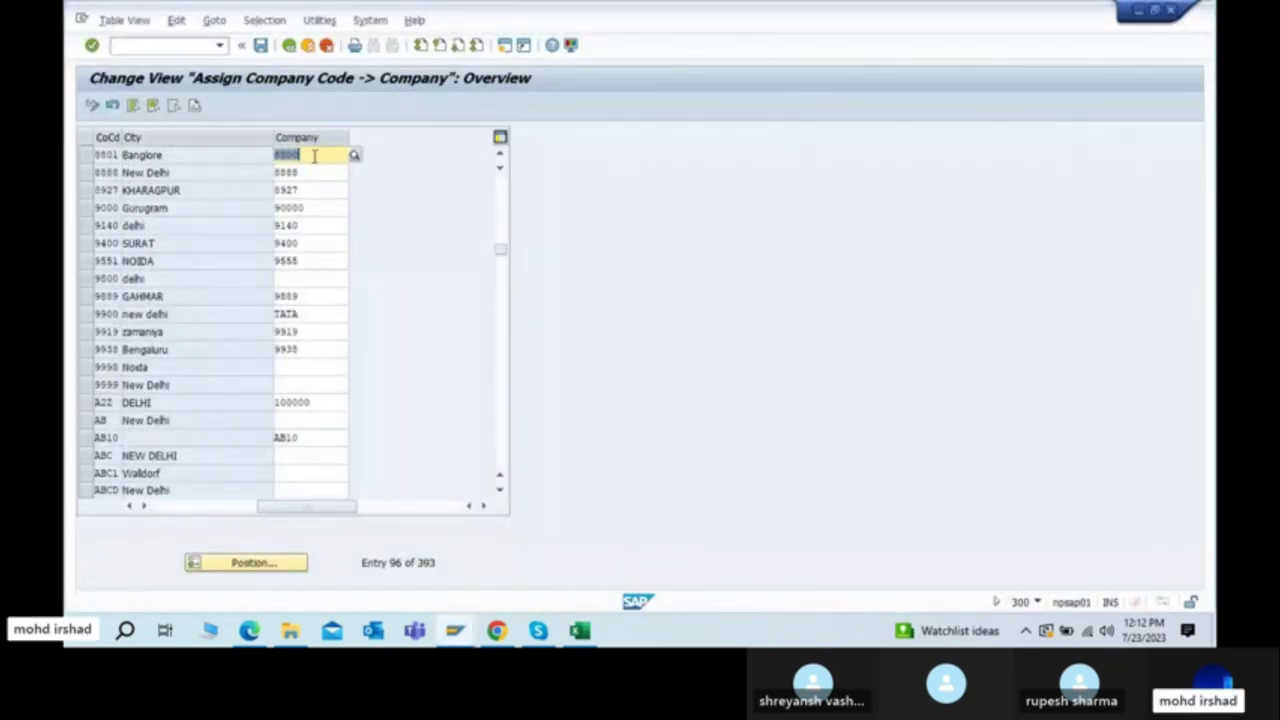
Step: Save the 8801-to-8800 assignment under the TATA motors COMMON TR request and go back to the IMG
click(260, 45)
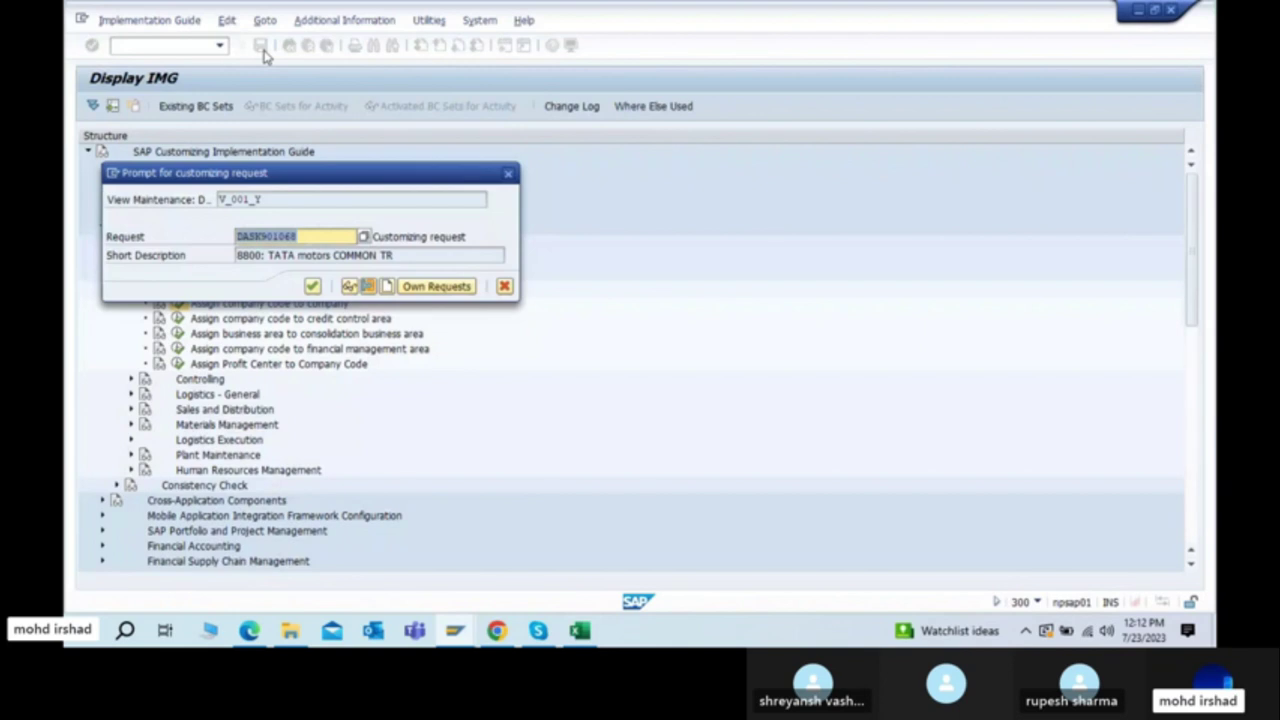
drag(362, 180, 730, 165)
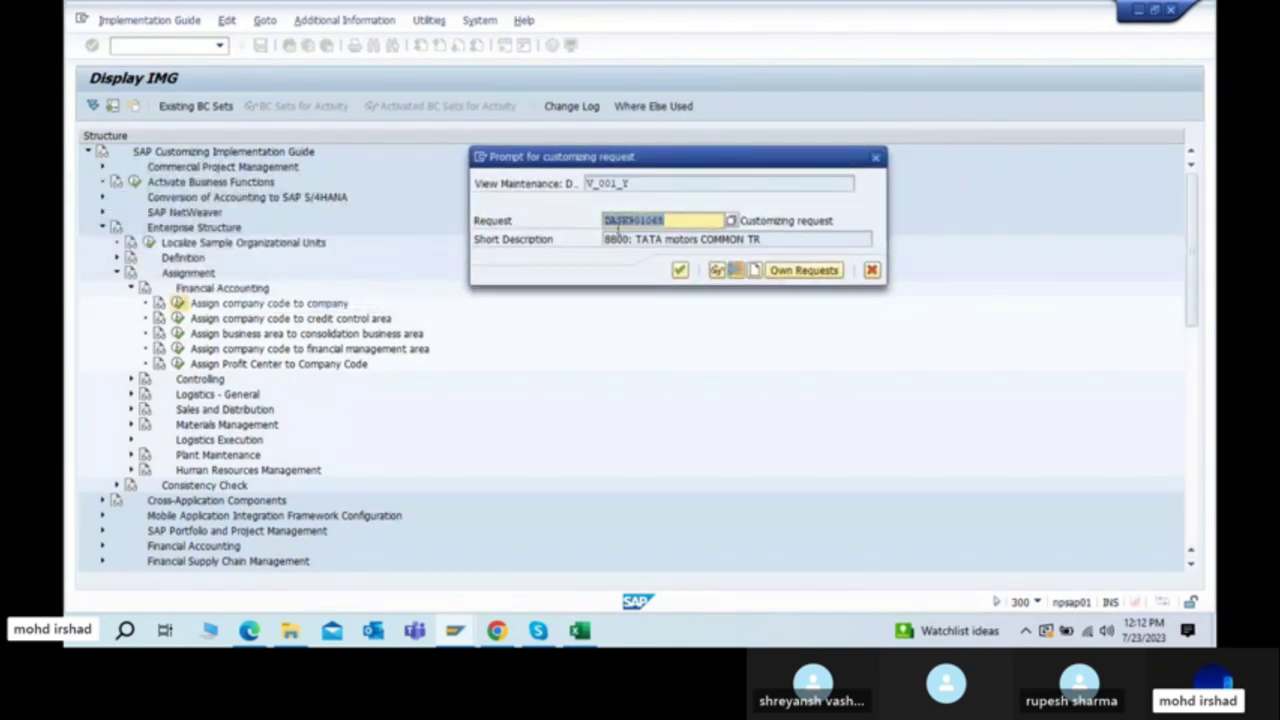
click(669, 220)
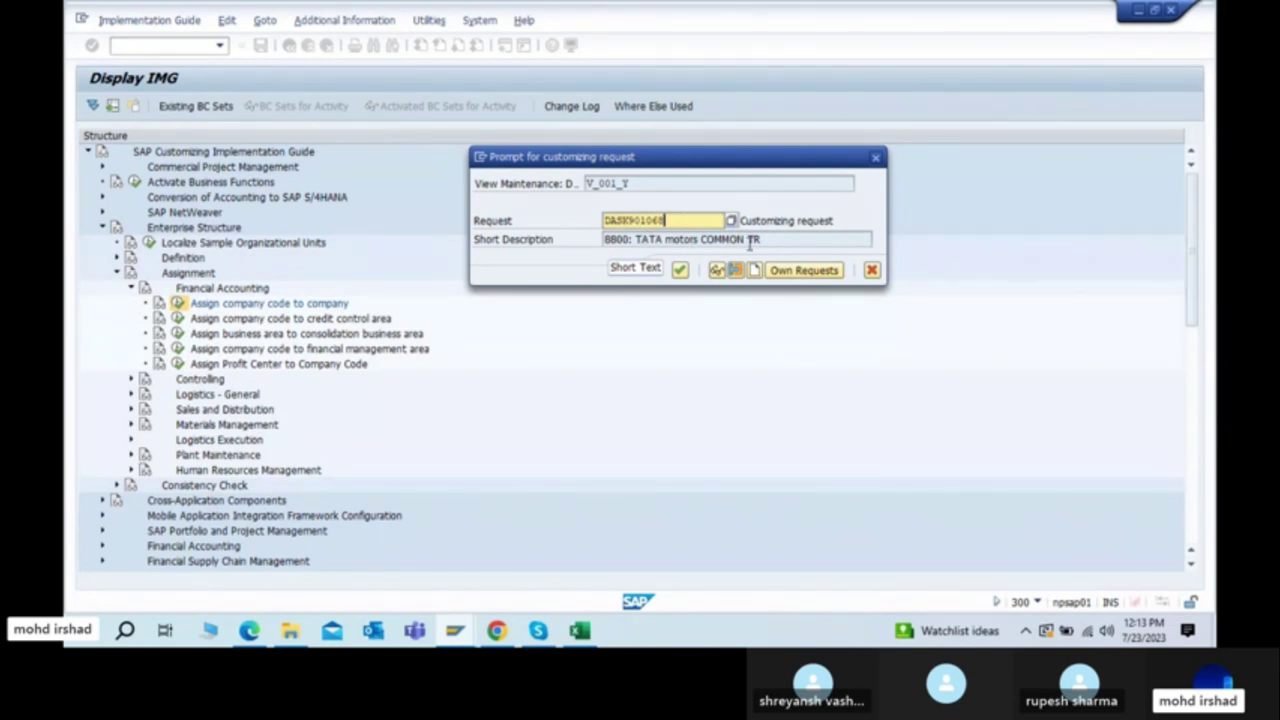
key(alt+Tab)
key(alt+Tab)
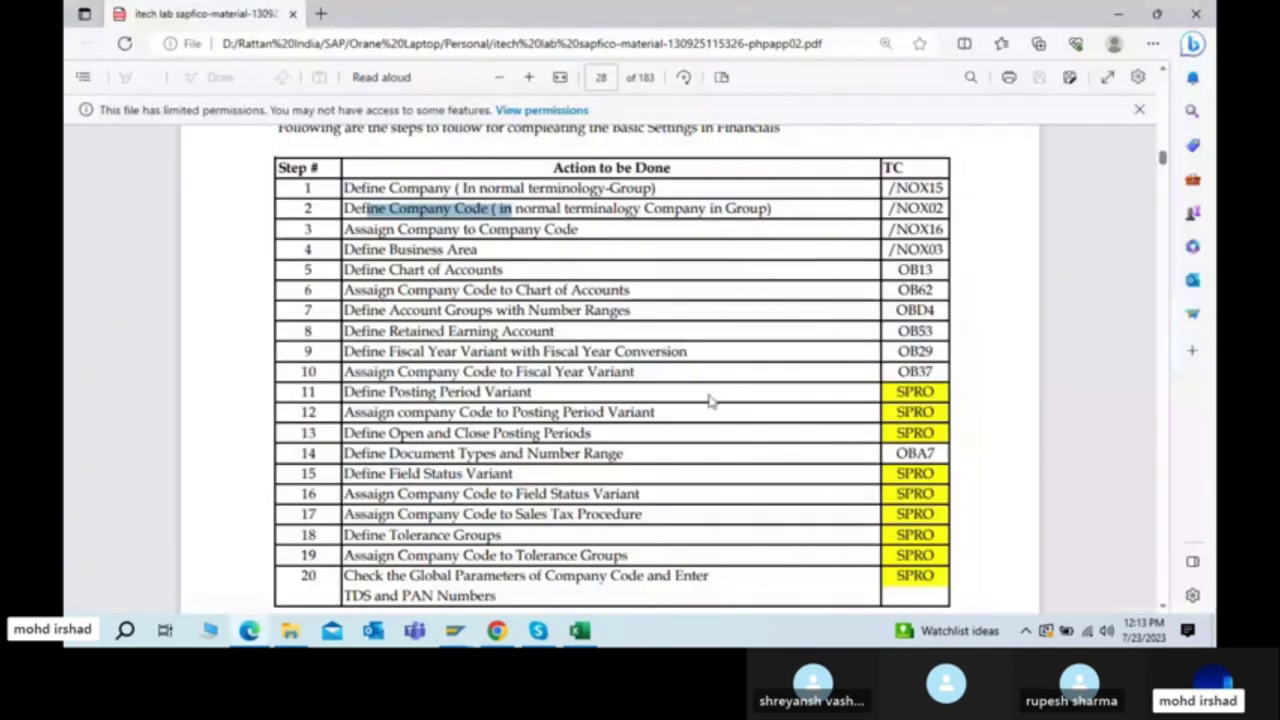
key(alt+Tab)
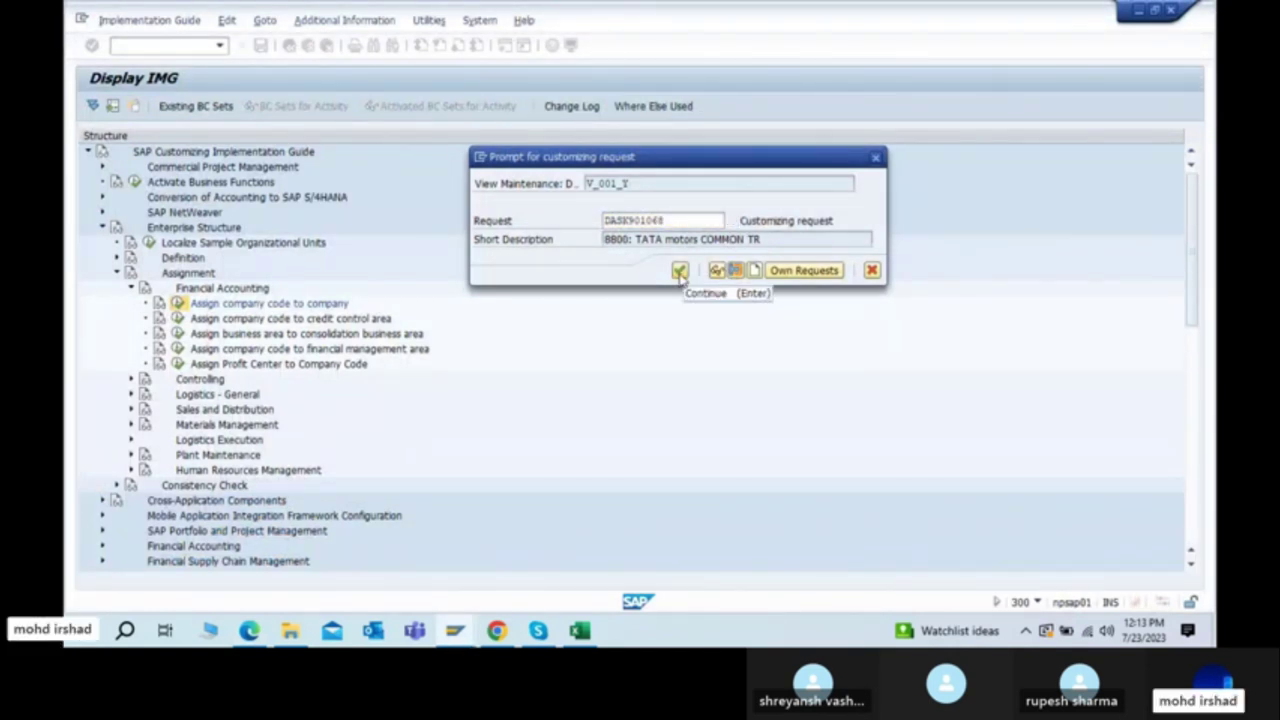
click(679, 271)
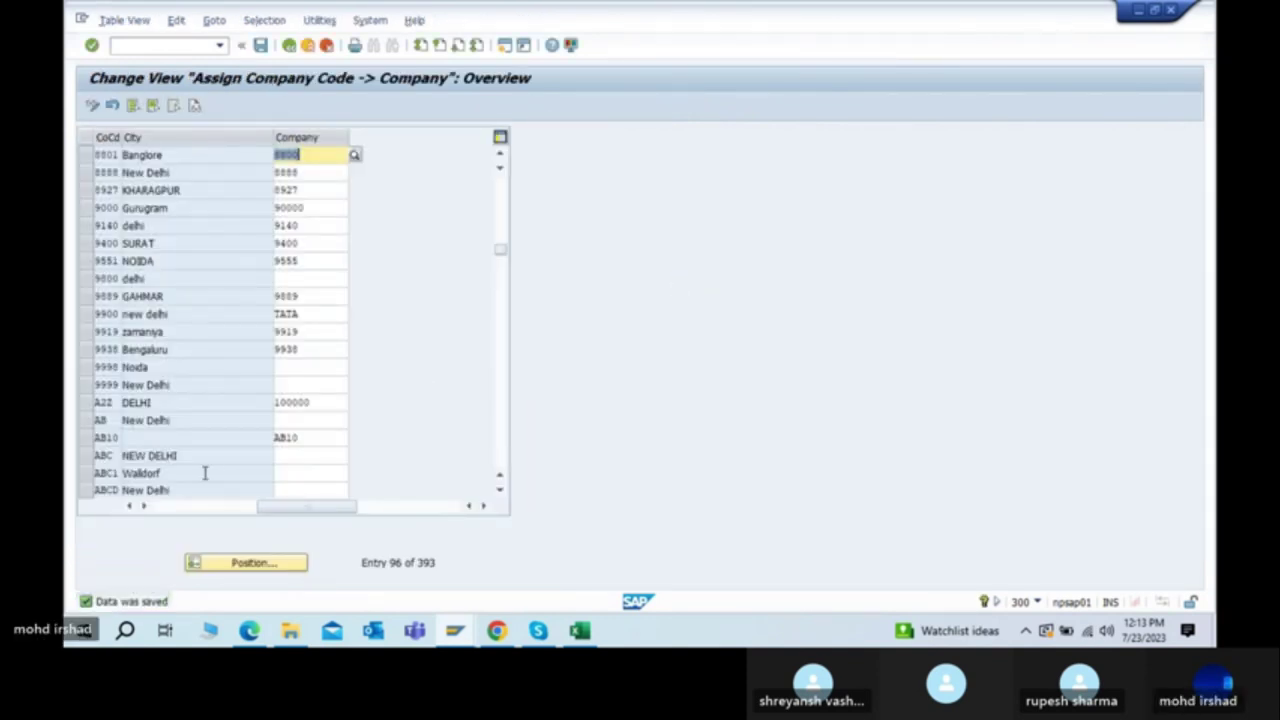
click(260, 46)
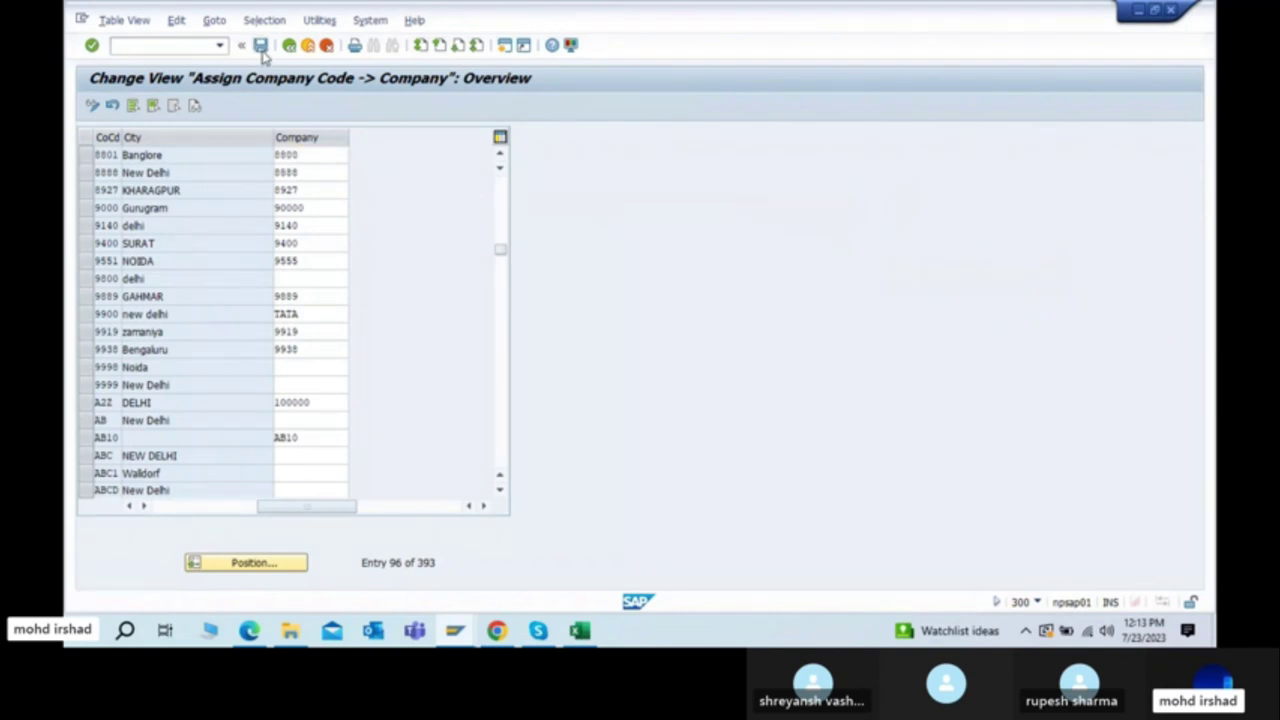
click(288, 46)
key(alt+Tab)
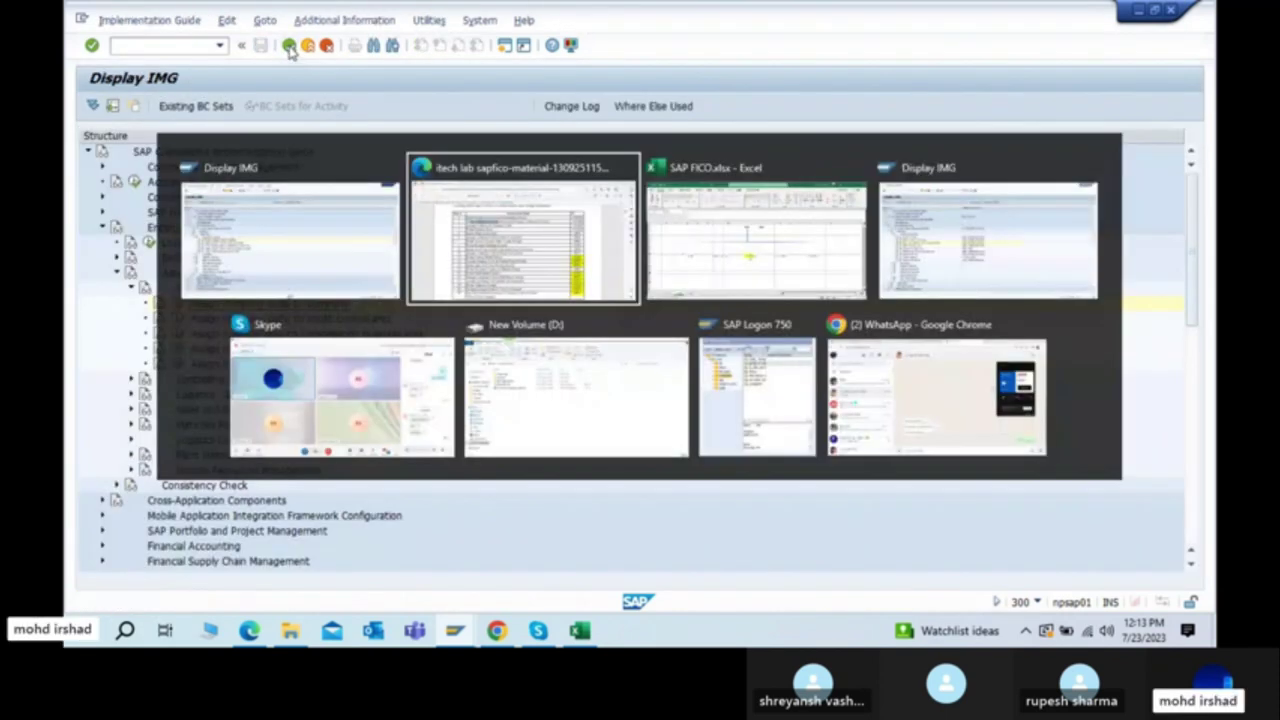
key(Tab)
click(505, 210)
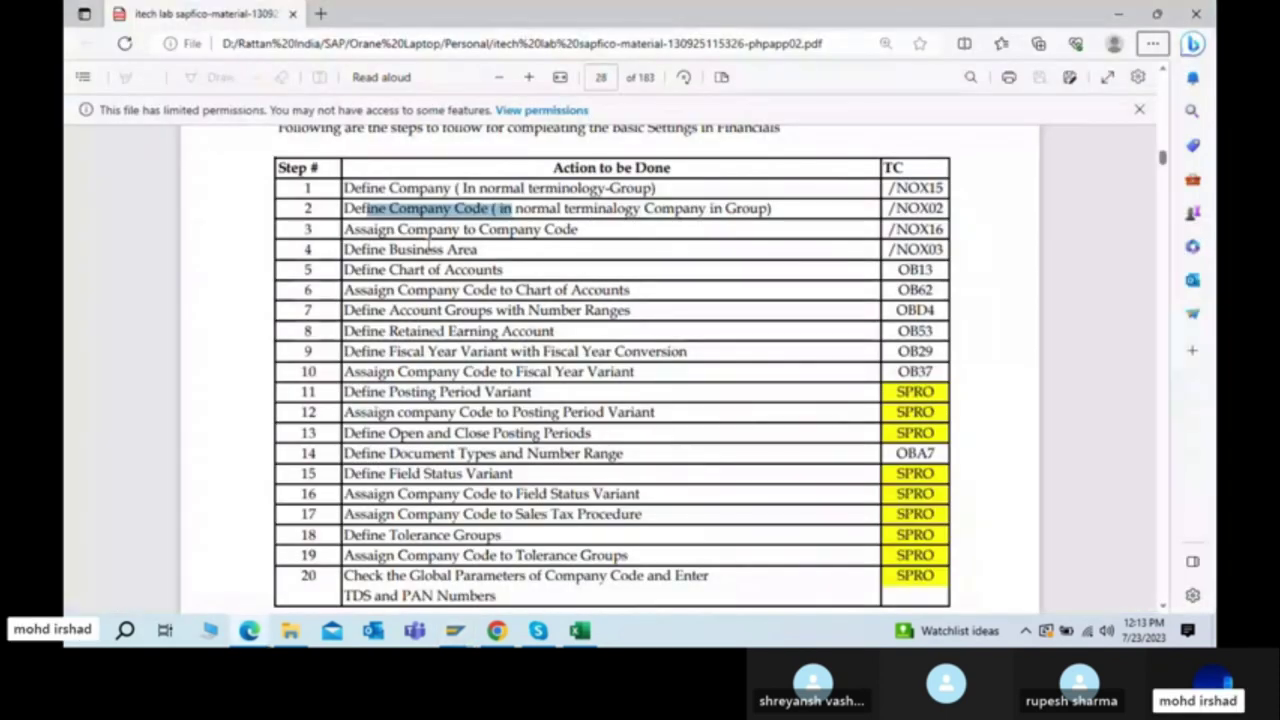
drag(366, 234, 578, 232)
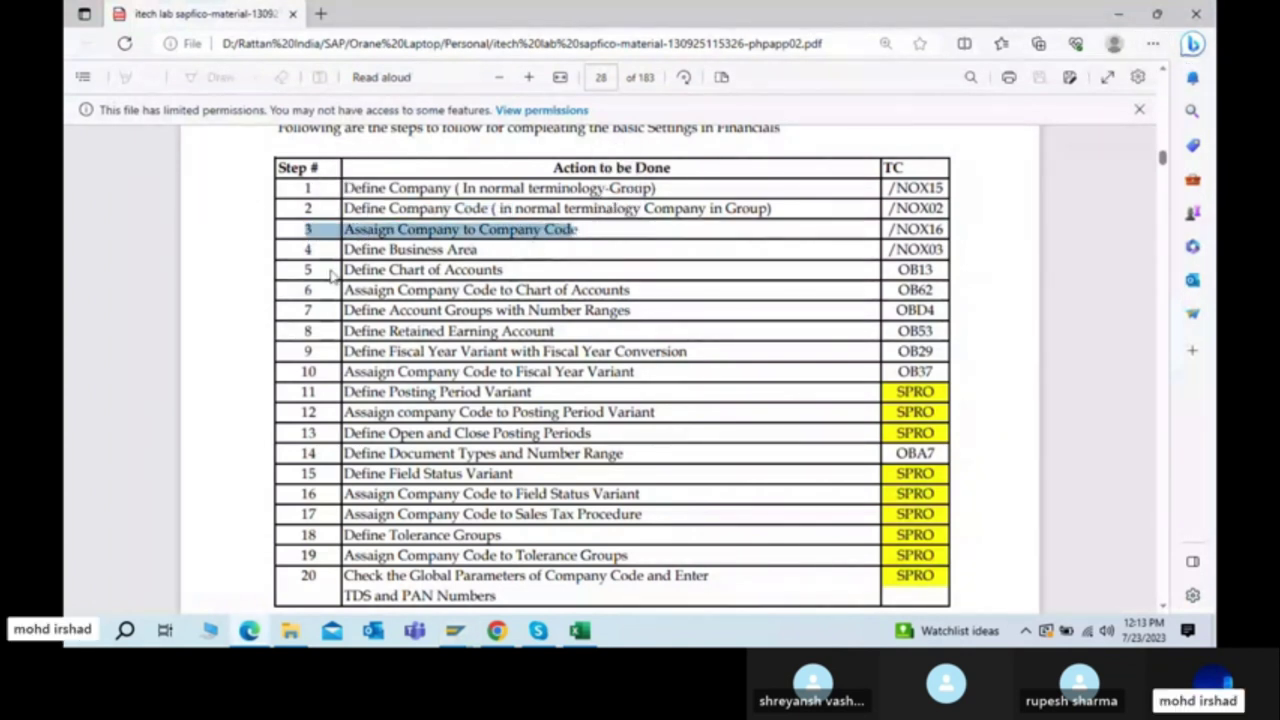
click(418, 252)
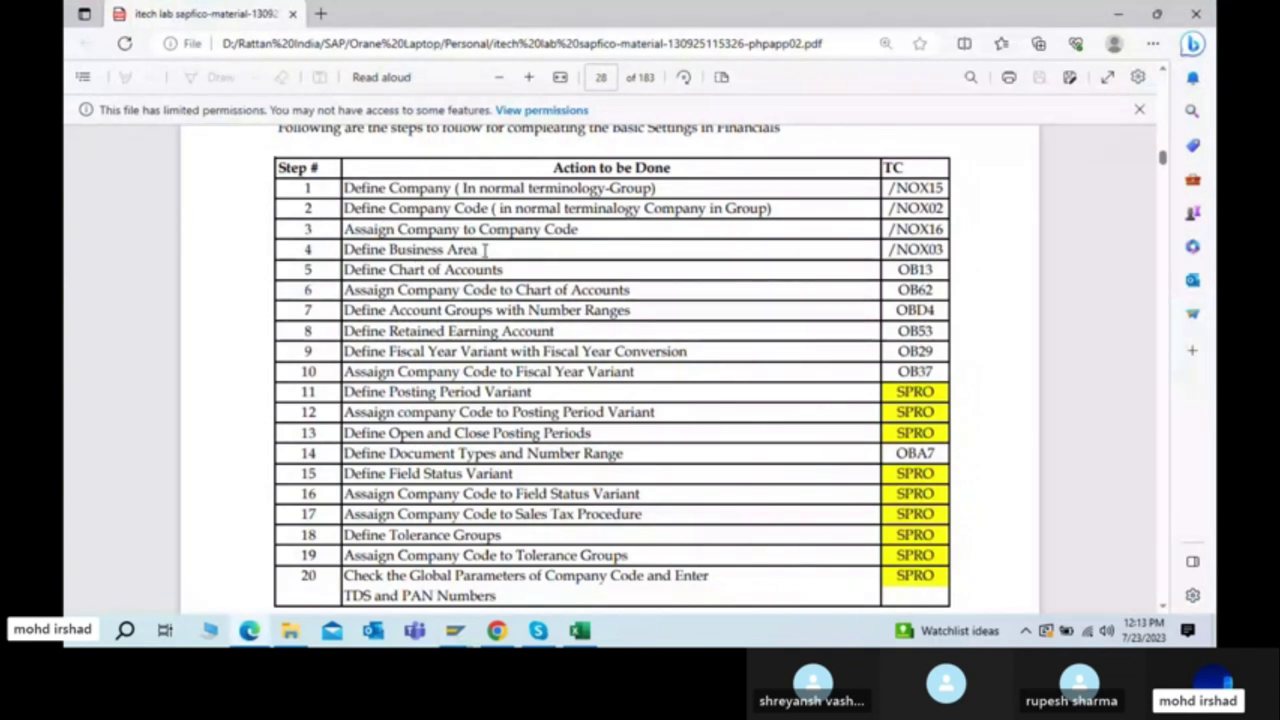
key(alt+Tab)
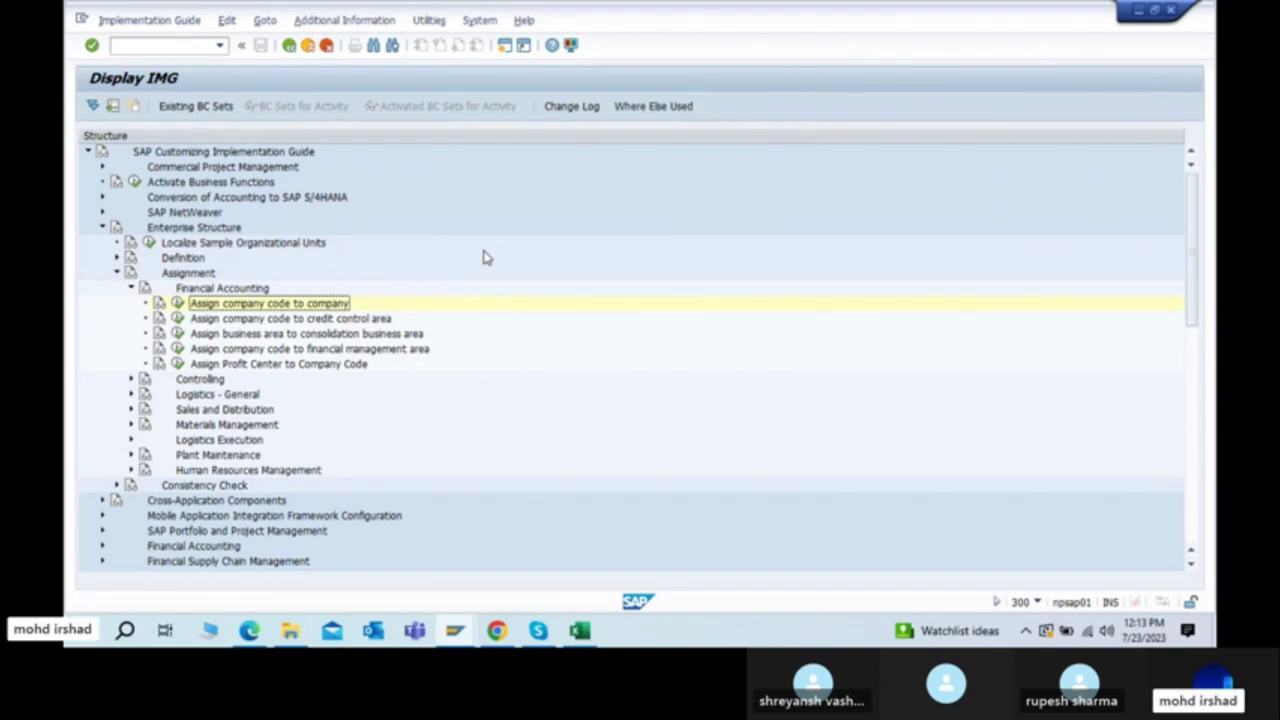
key(alt+Tab)
key(alt+Tab)
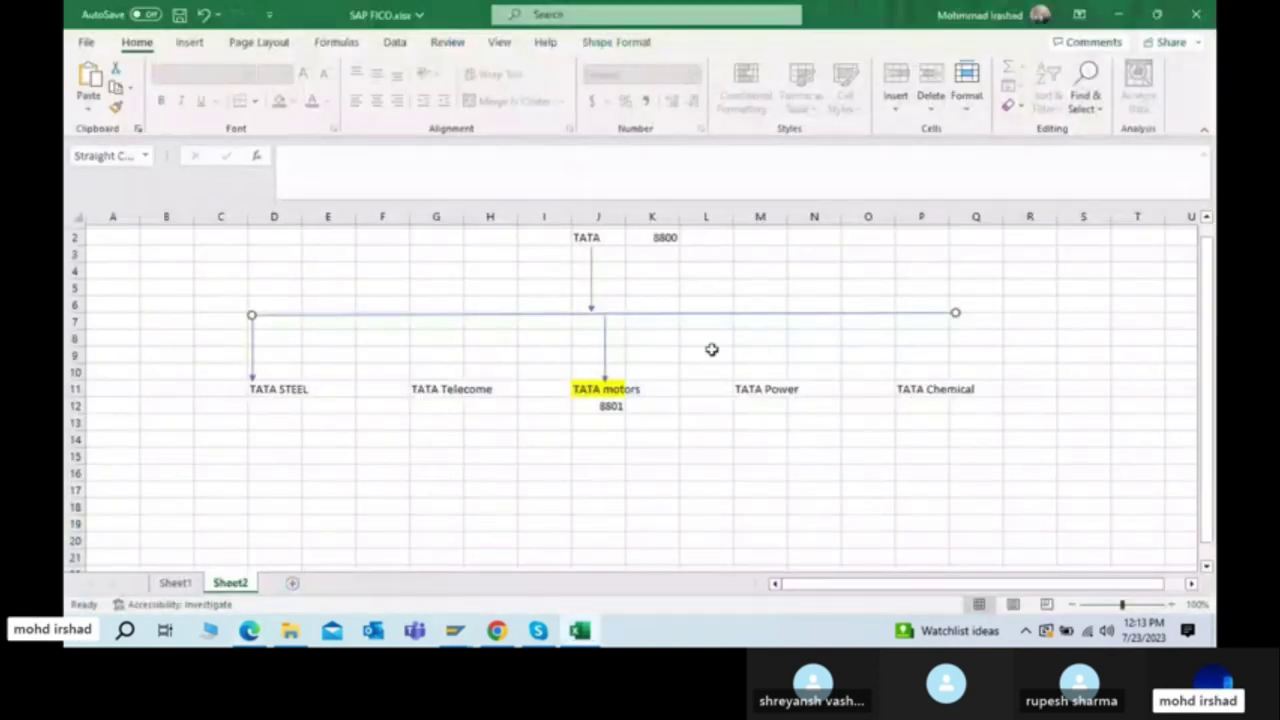
click(581, 243)
click(602, 380)
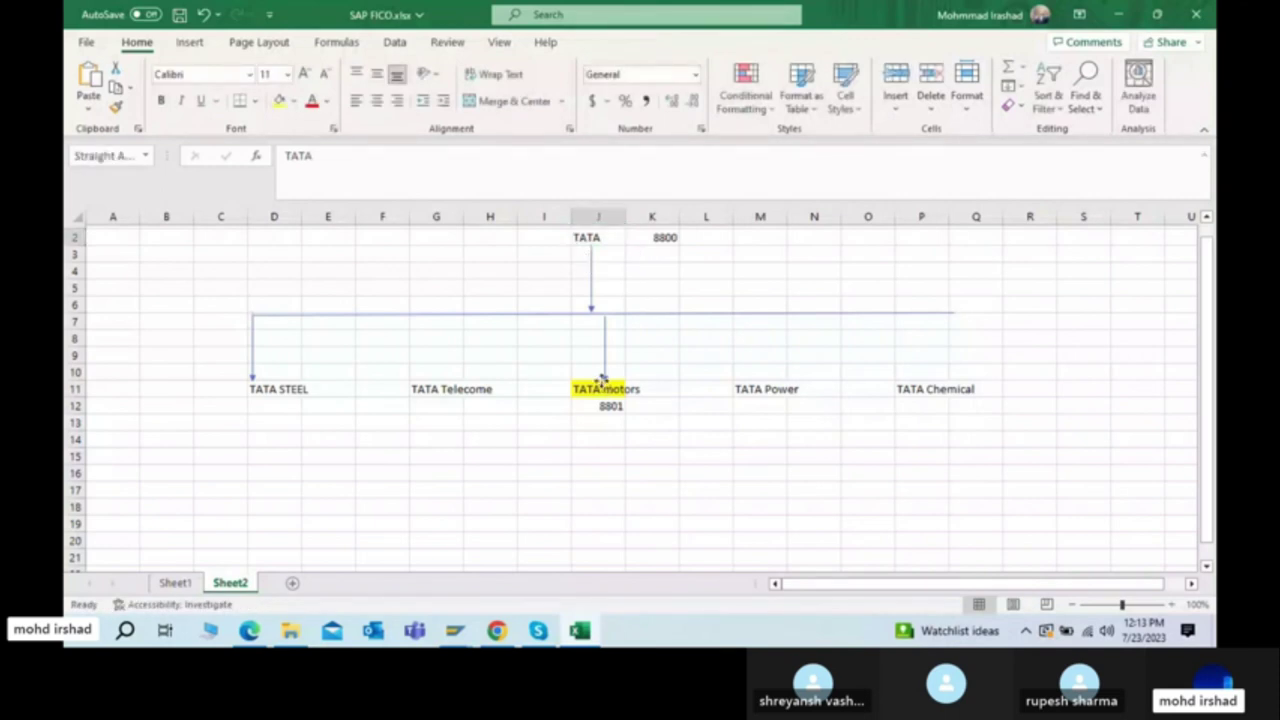
click(604, 390)
scroll(612, 388, down, 1)
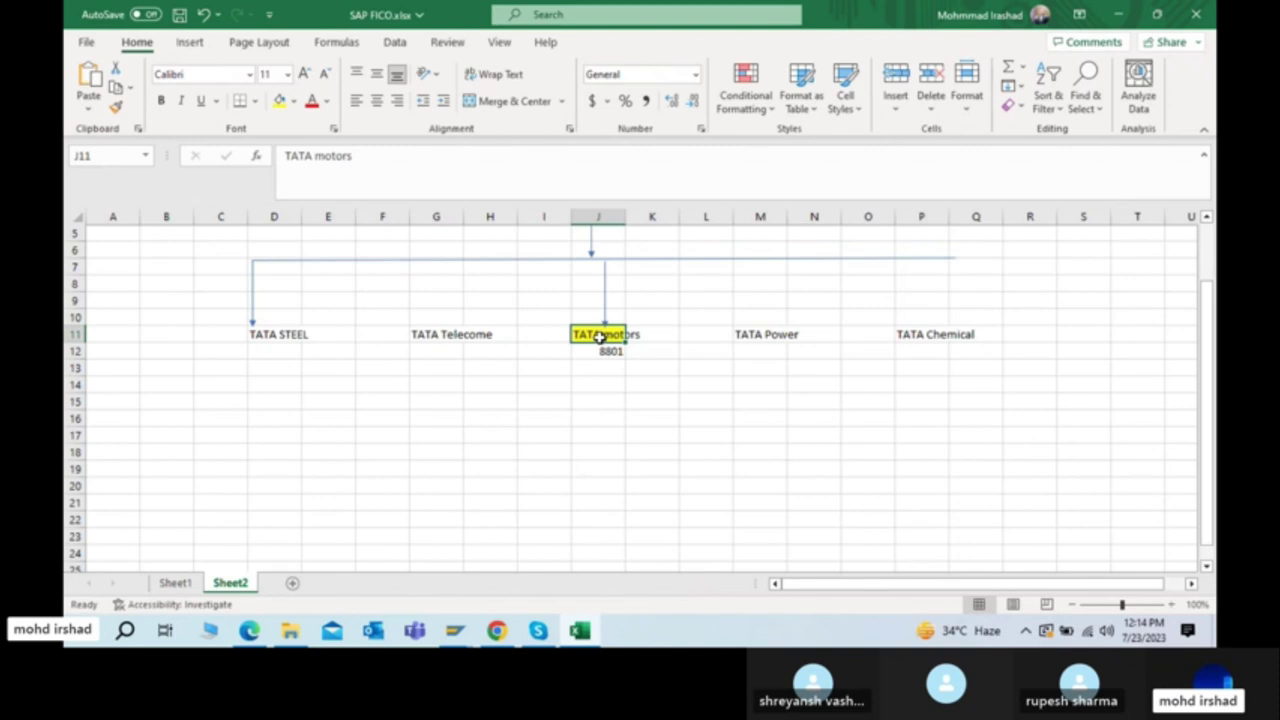
key(alt+Tab)
key(alt+Tab)
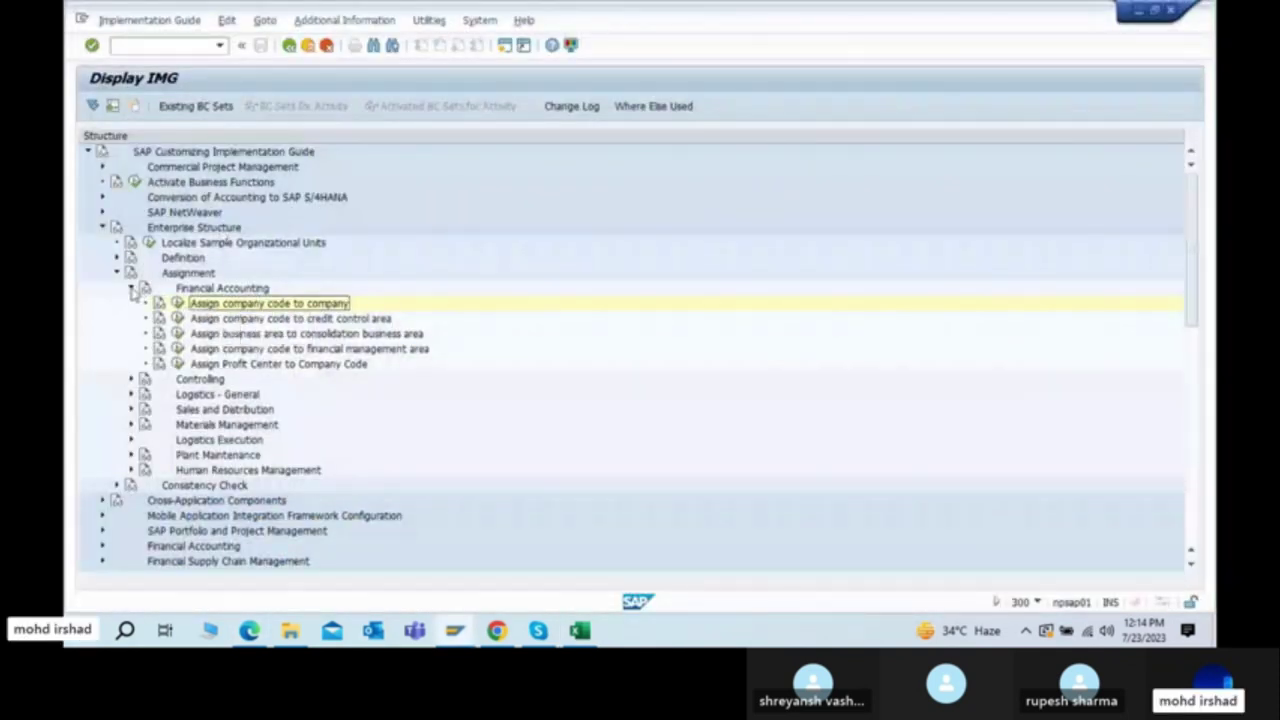
Step: Check the steps PDF, then leave the IMG with /n and restart SPRO
key(alt+Tab)
key(Tab)
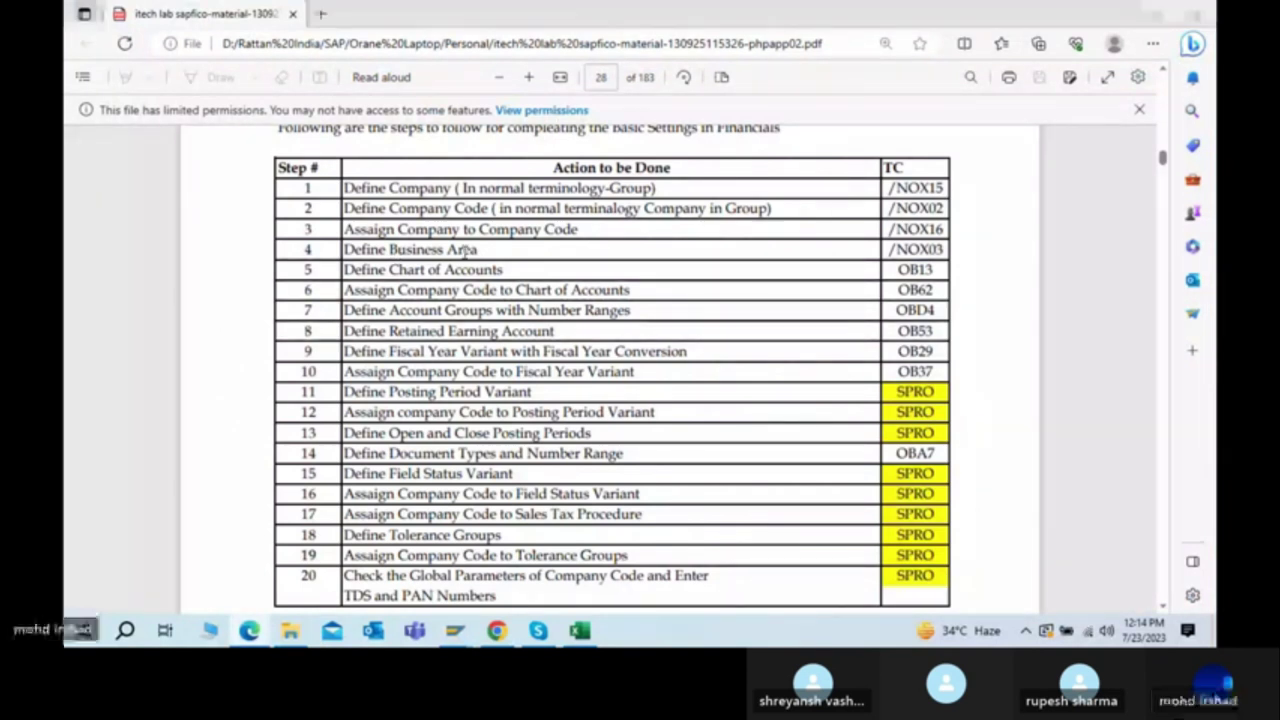
key(alt+Tab)
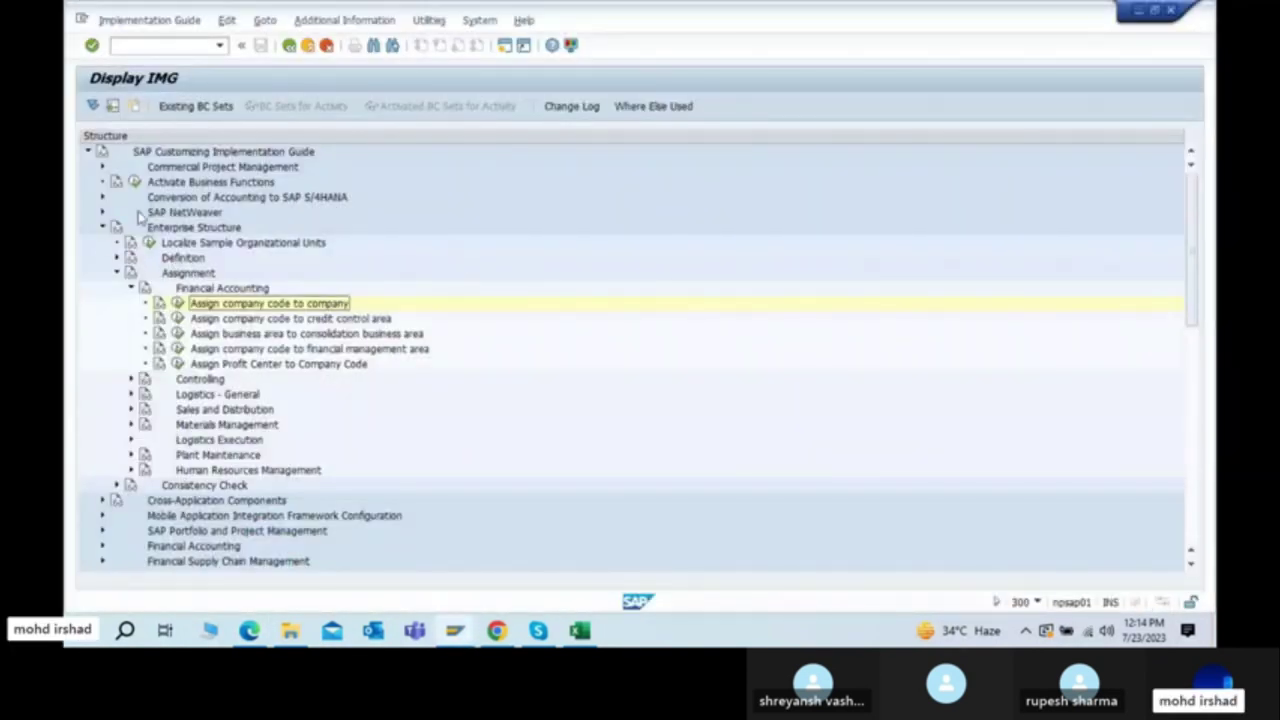
click(153, 45)
text(/n)
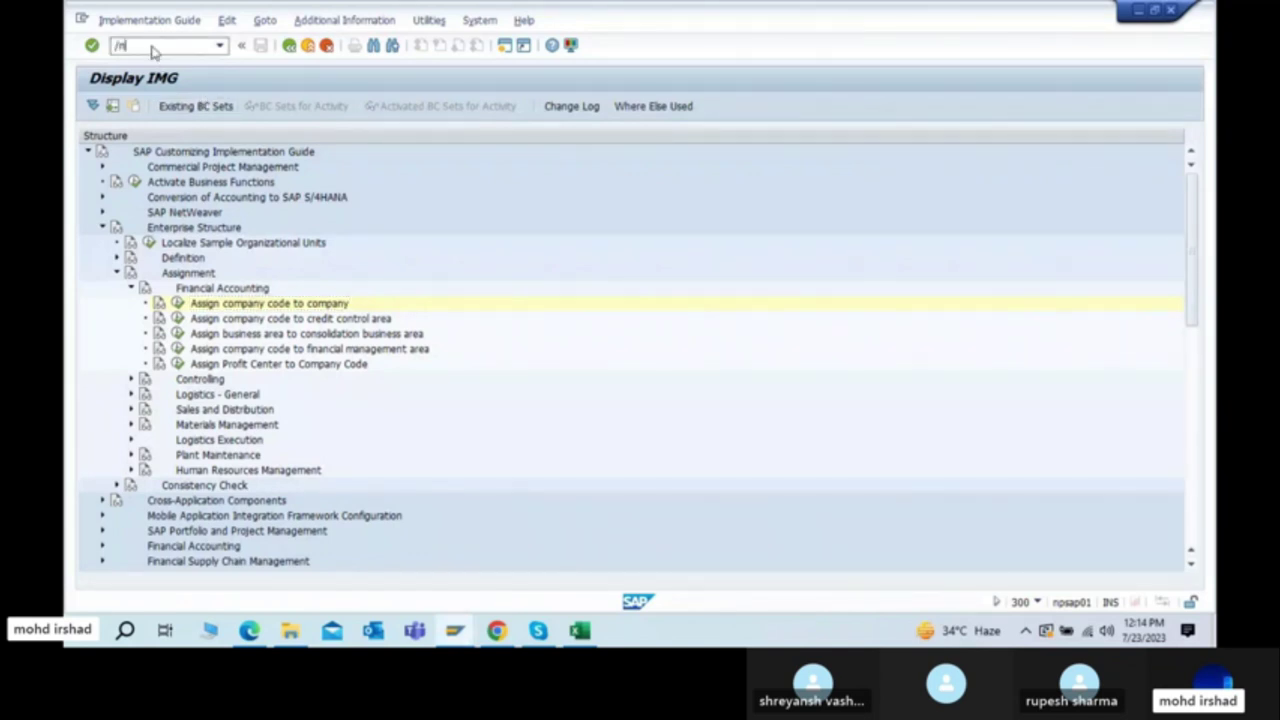
key(Return)
text(spro)
key(Return)
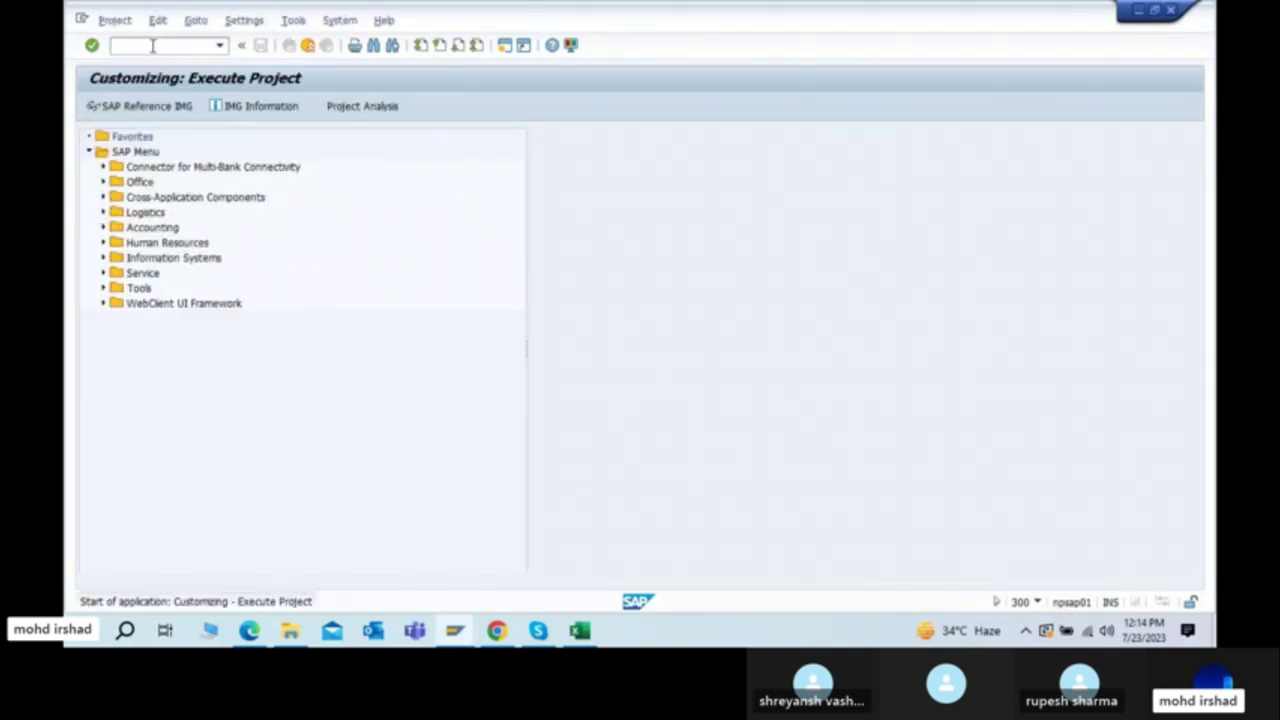
Step: In the reference IMG, execute Enterprise Structure > Definition > Financial Accounting > Define Business Area
click(133, 108)
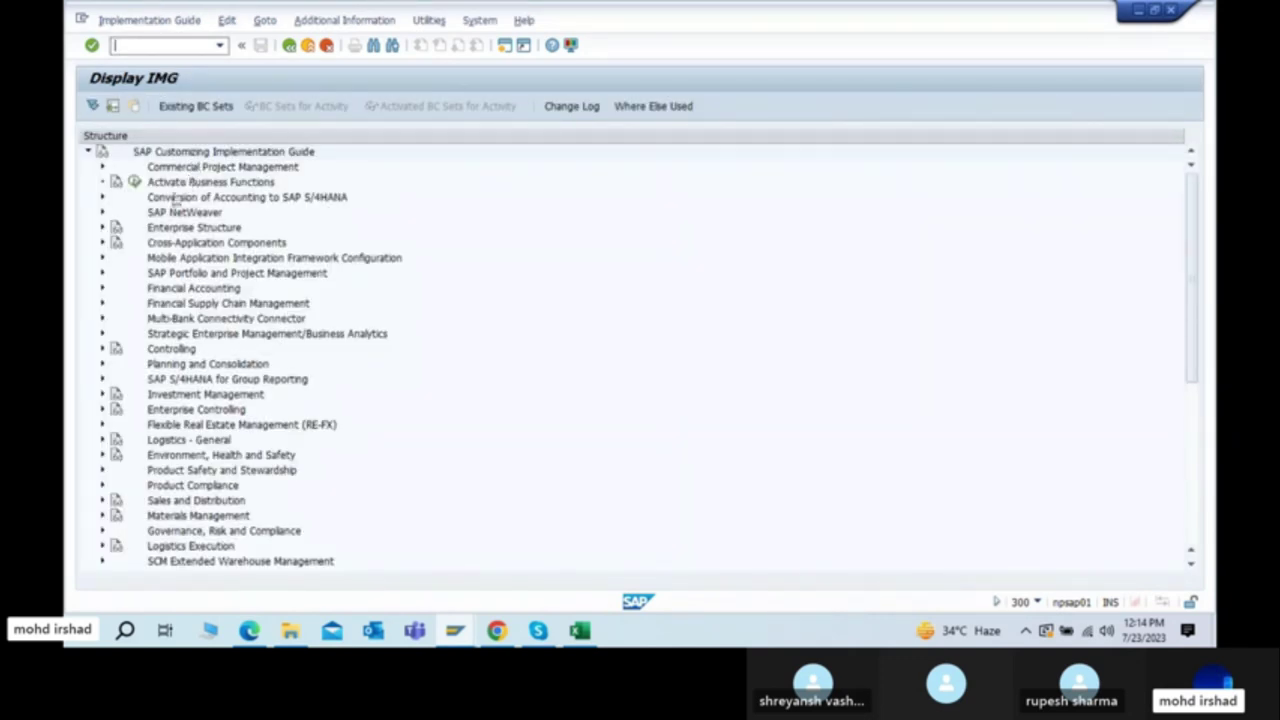
double_click(170, 229)
key(Down)
key(Down)
key(Right)
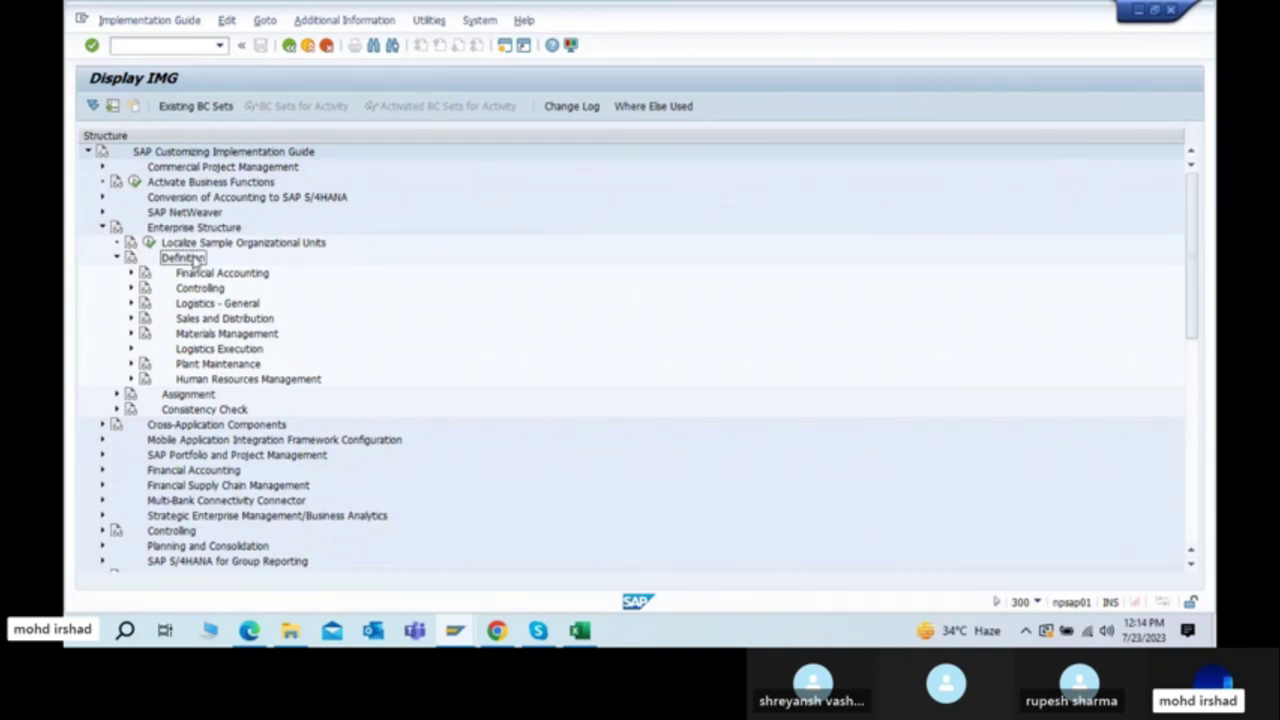
click(190, 275)
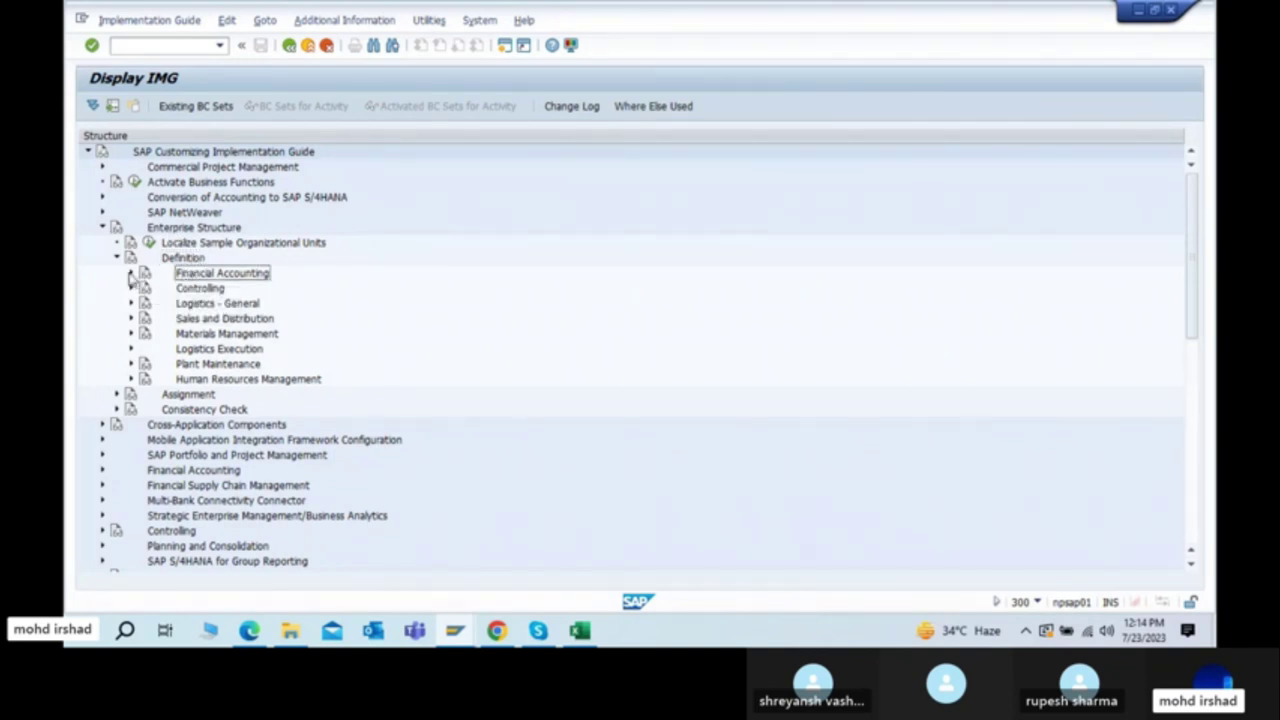
click(130, 274)
click(214, 336)
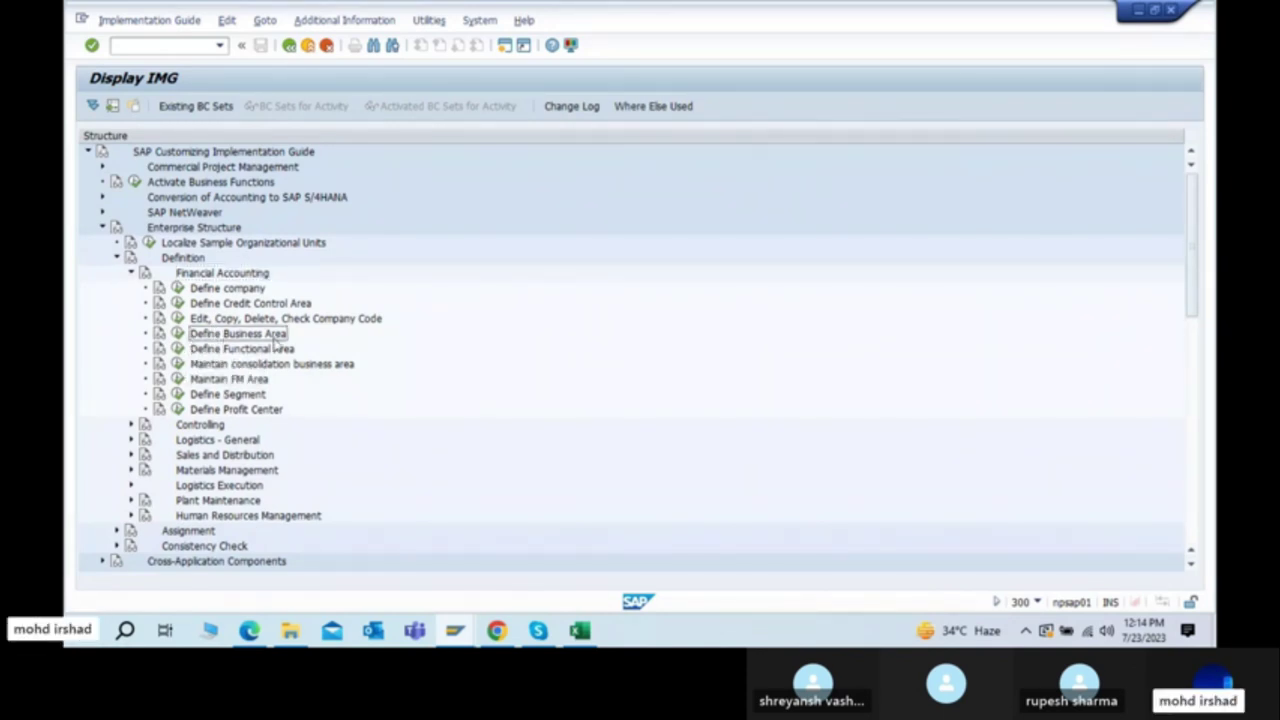
click(177, 333)
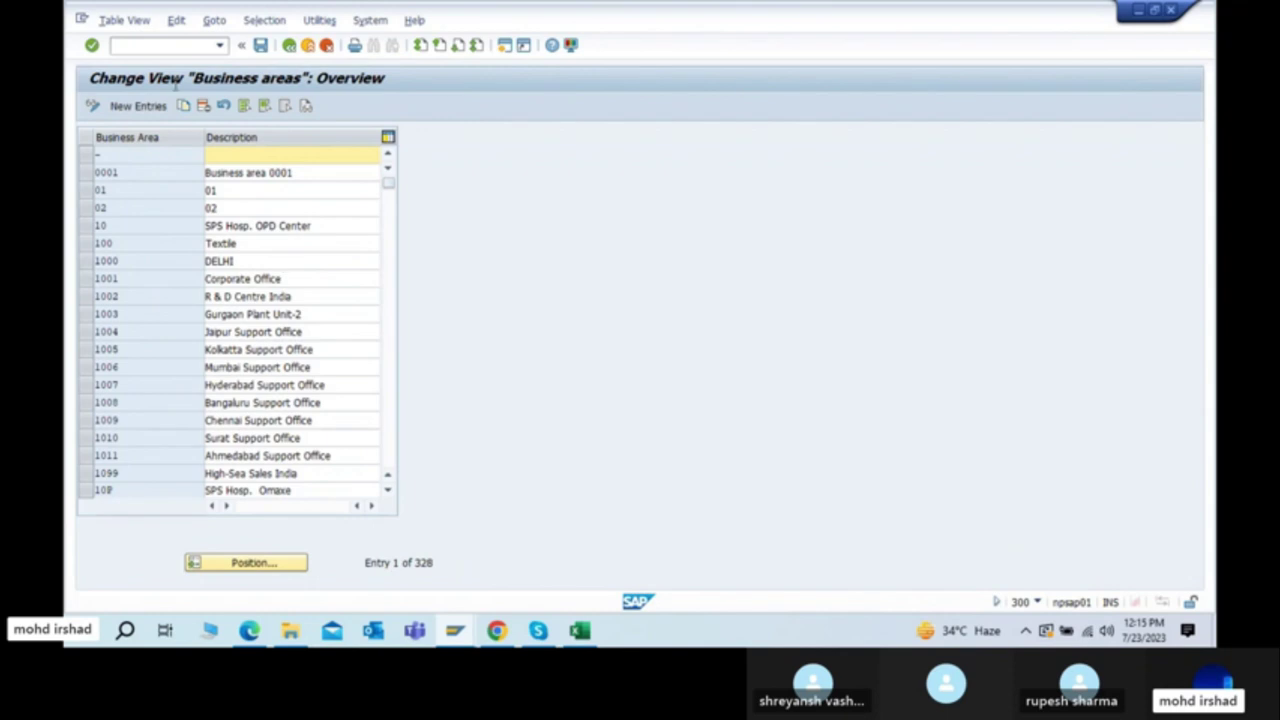
Step: Start new entries and add business area TLKO described as 'TATA Lucknow depot'
click(138, 106)
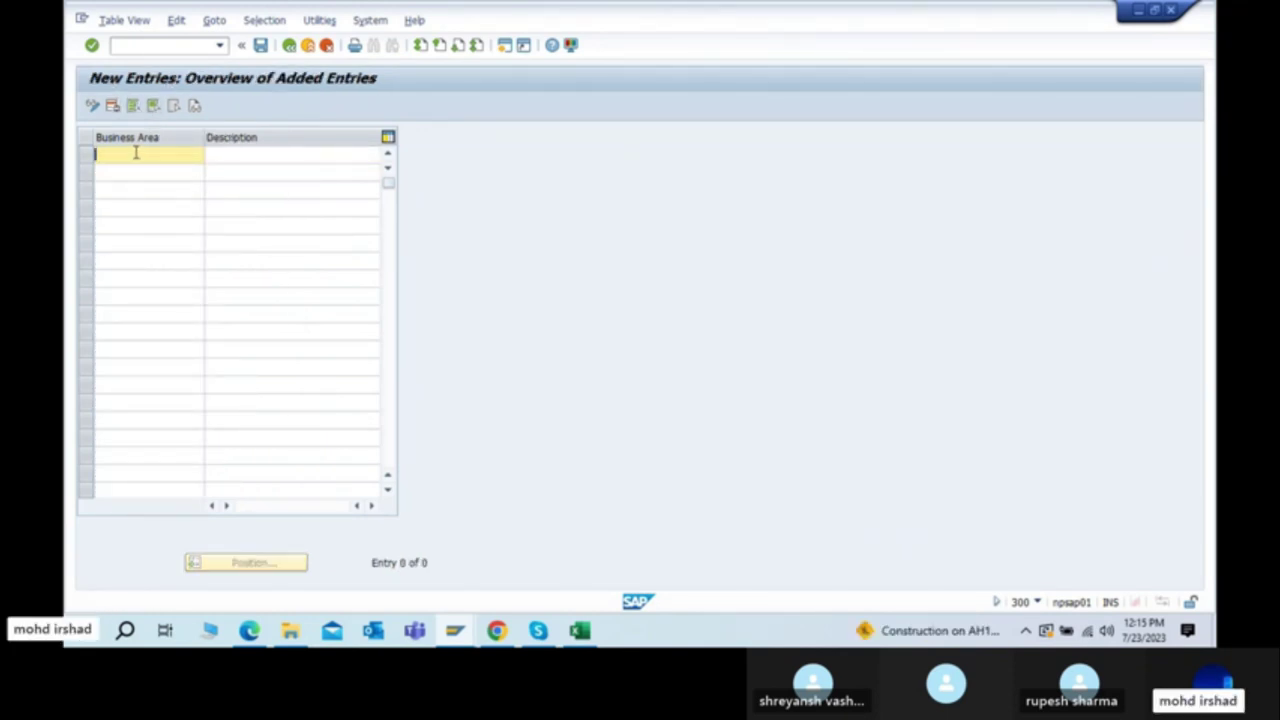
text(1)
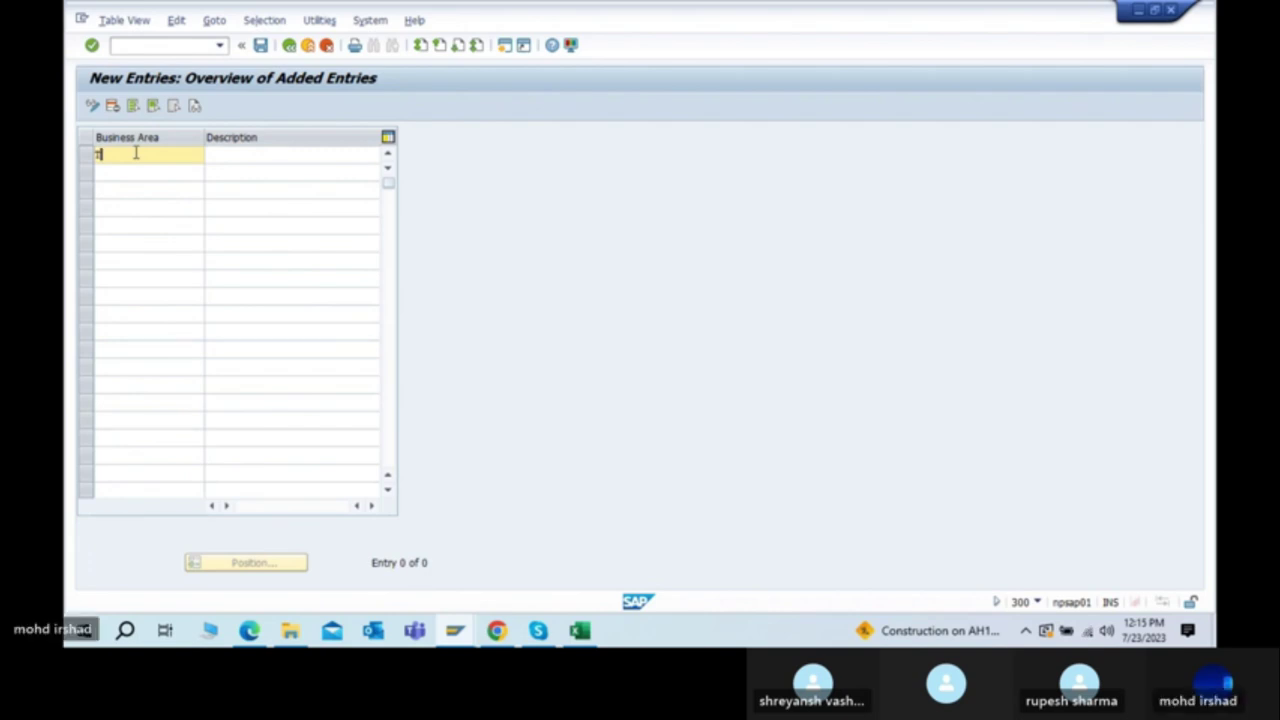
text(LHD)
key(Tab)
text(TATALuck)
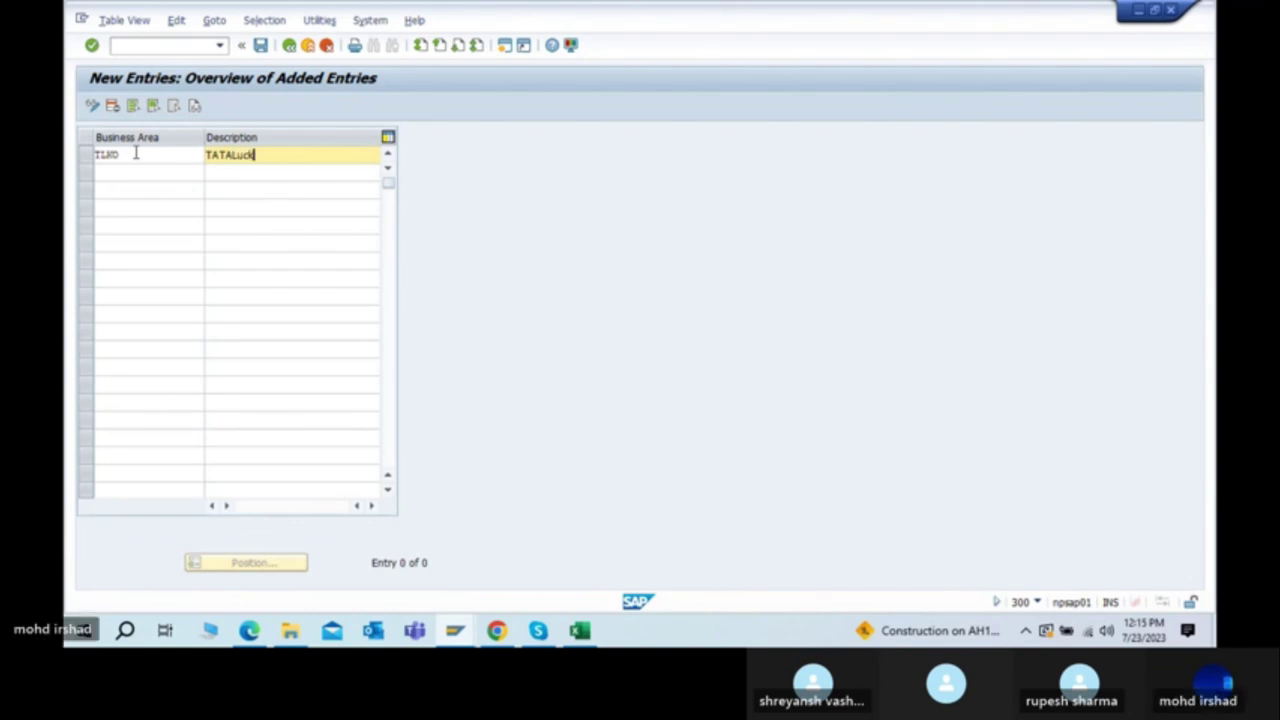
key(BackSpace)
key(BackSpace)
key(BackSpace)
text(Lucknow Bra)
key(BackSpace)
key(BackSpace)
key(BackSpace)
text(deo)
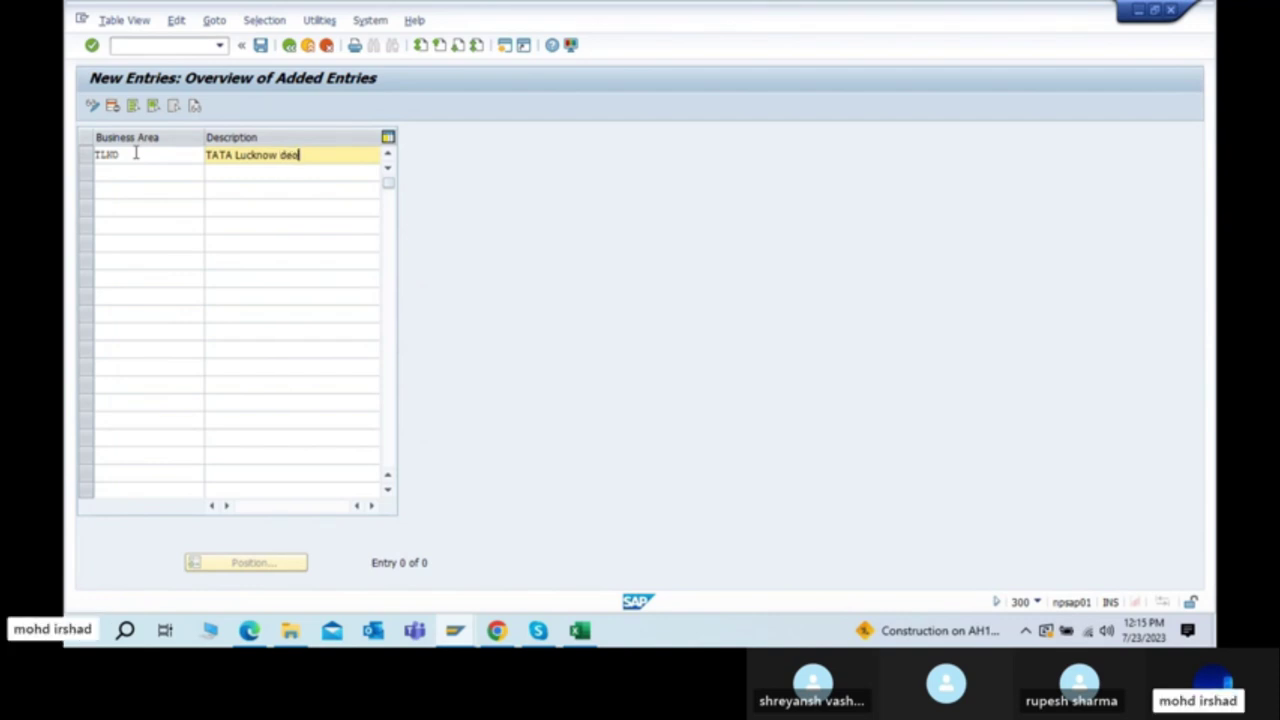
key(BackSpace)
text(pot)
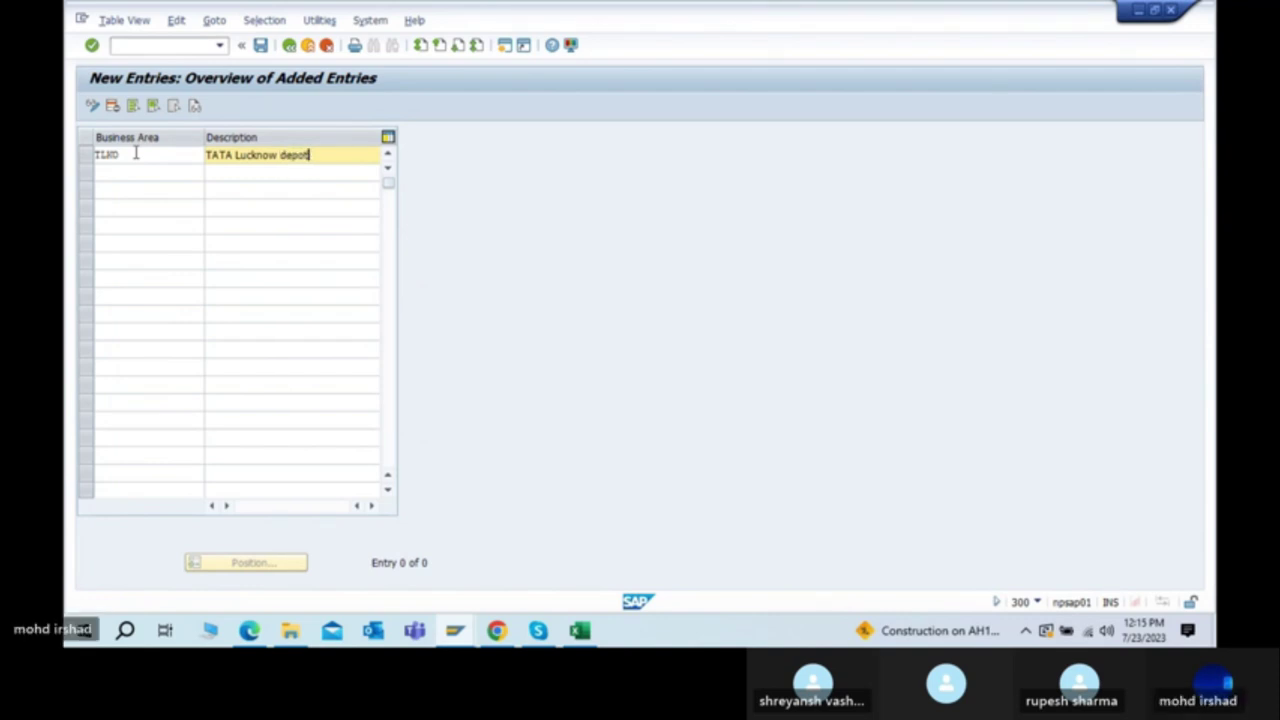
key(Return)
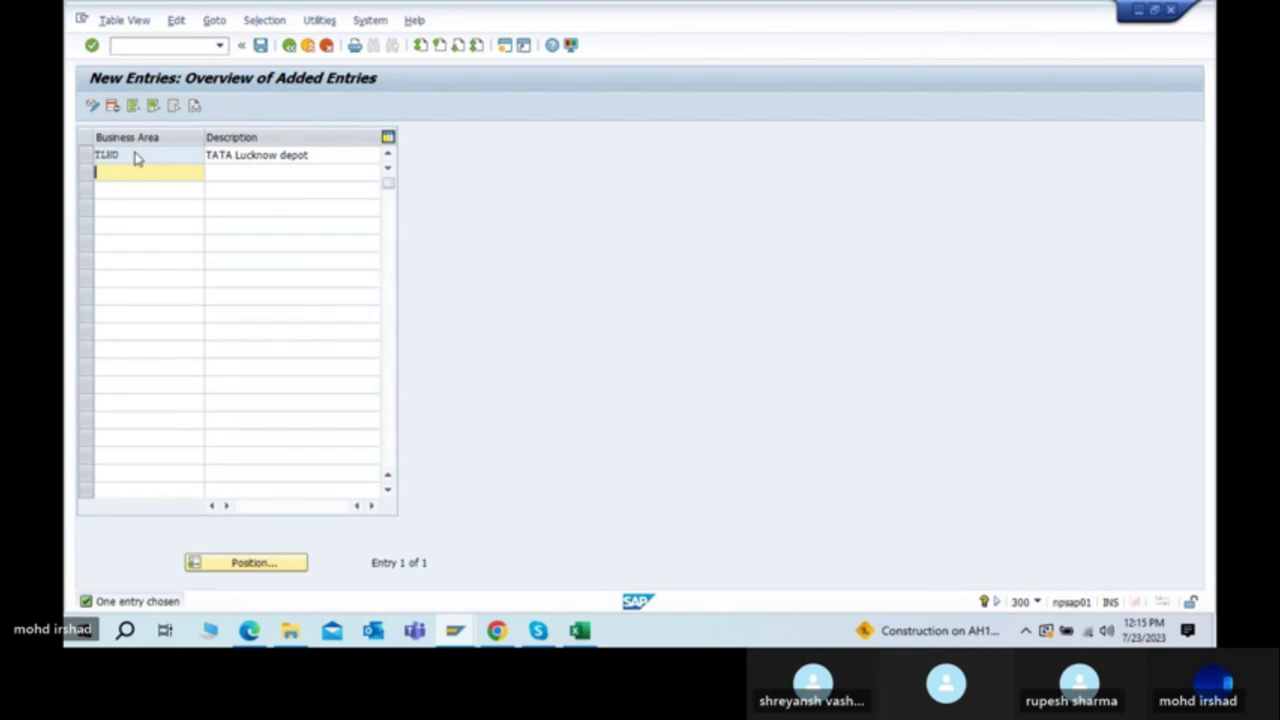
Step: Add business area TDEL with description 'TATA Delhi Depot'
text(TDEL)
key(Tab)
text(TATA)
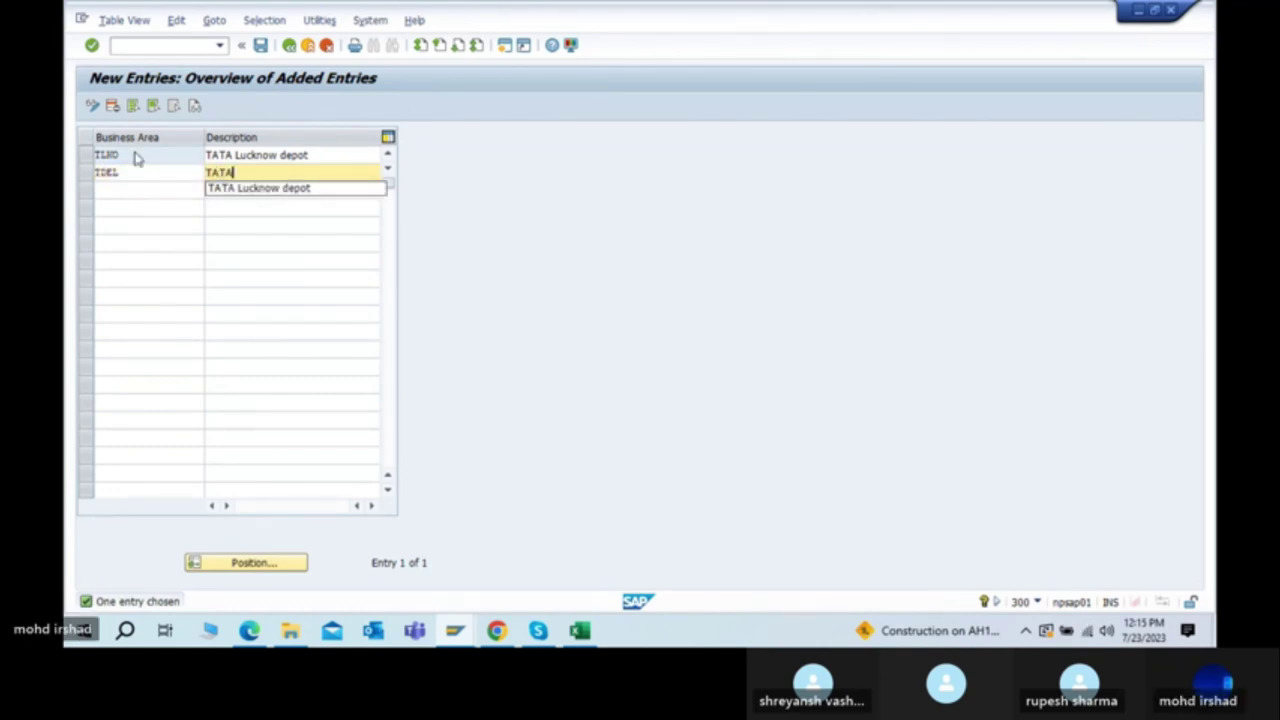
text(Delh)
key(BackSpace)
key(BackSpace)
key(BackSpace)
key(BackSpace)
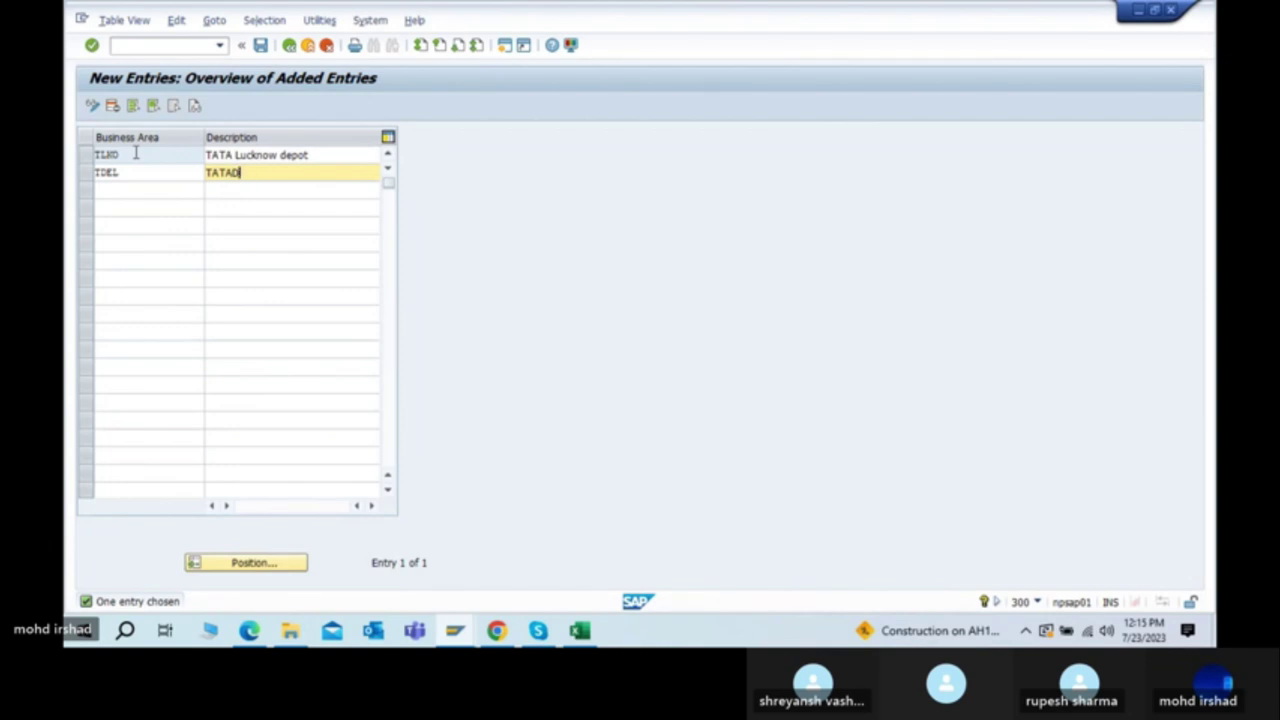
text(Delhi Deopot)
key(BackSpace)
key(BackSpace)
text(ot)
key(Return)
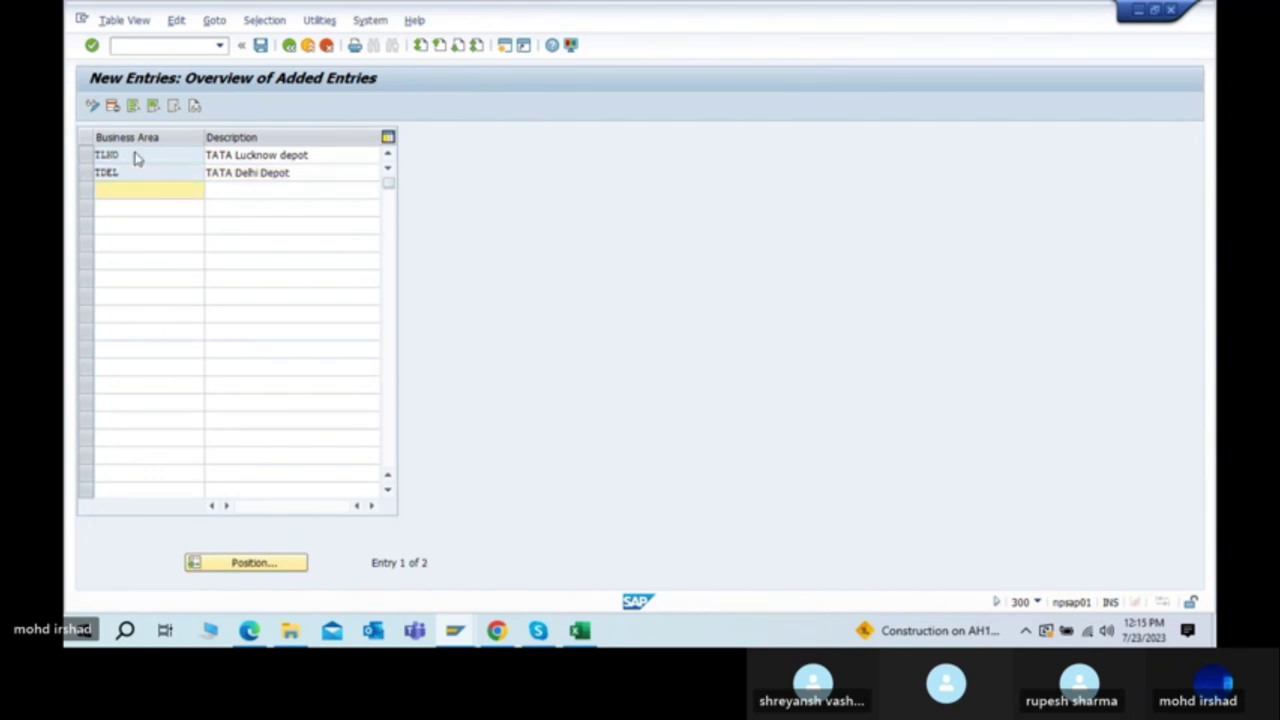
Step: Add business area TGOA with description 'TATA GOA Depot'
text(T)
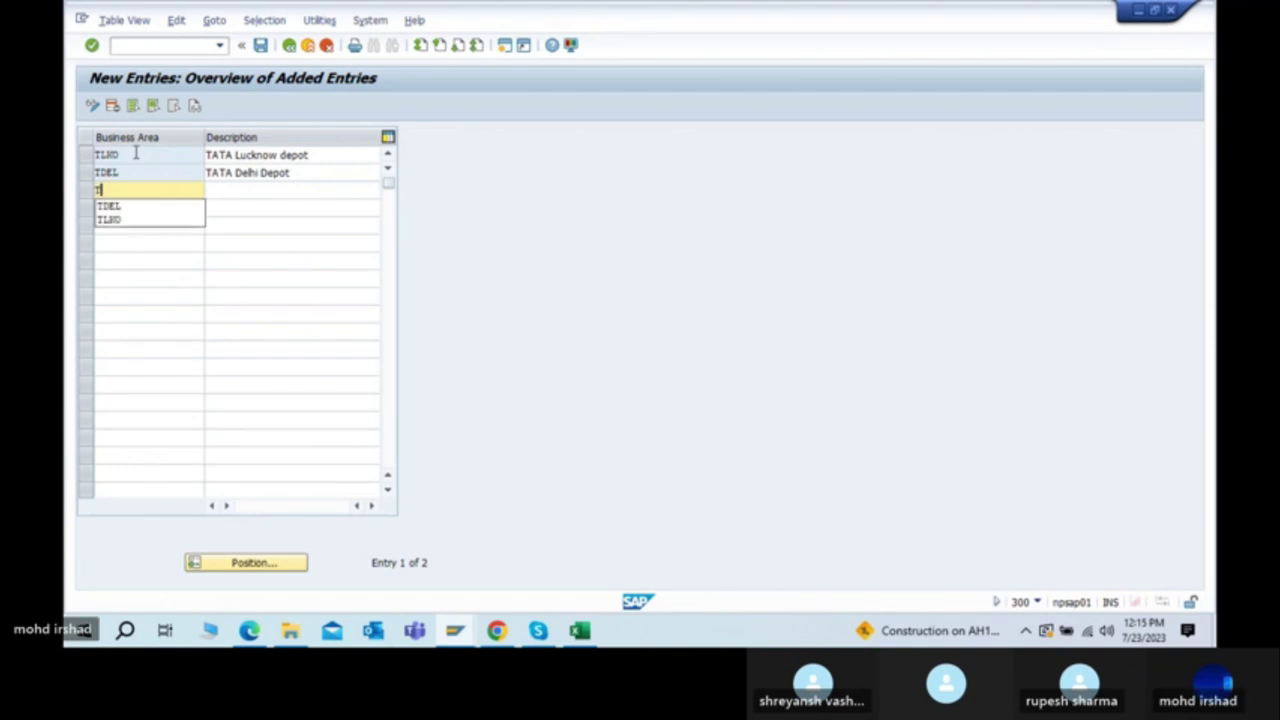
text(GOA)
key(Tab)
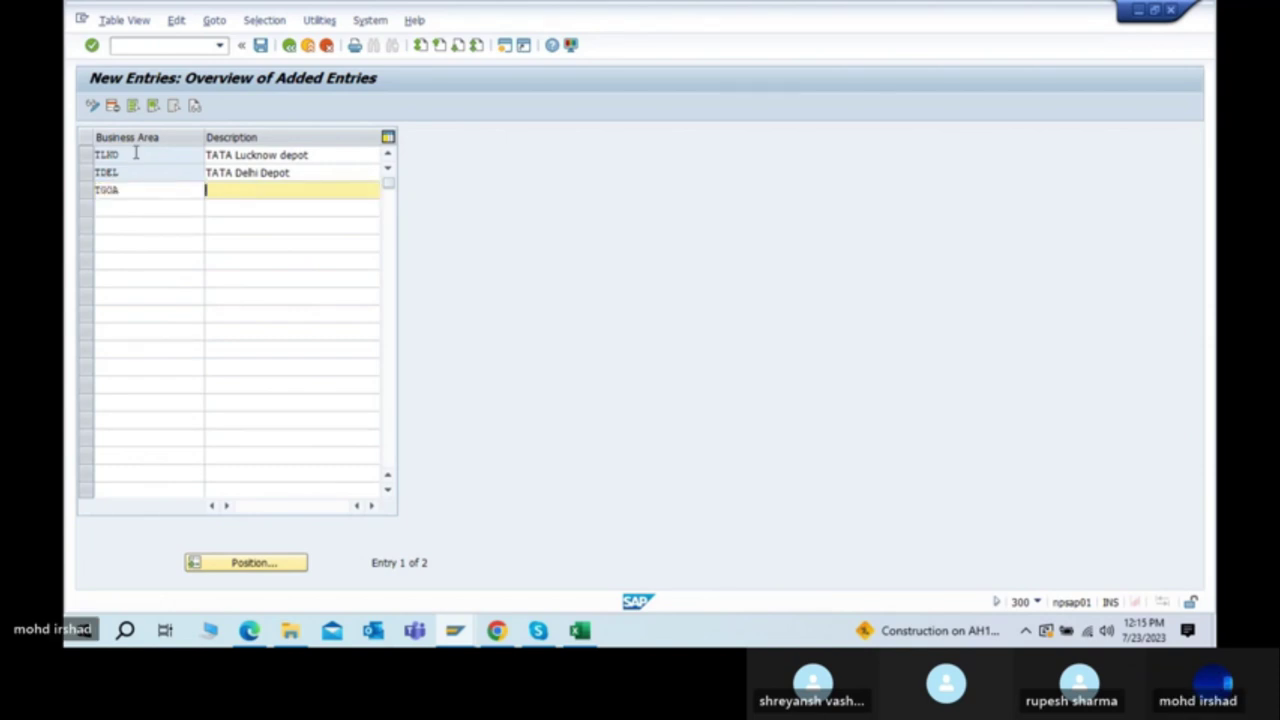
text(TATA)
text(GOA)
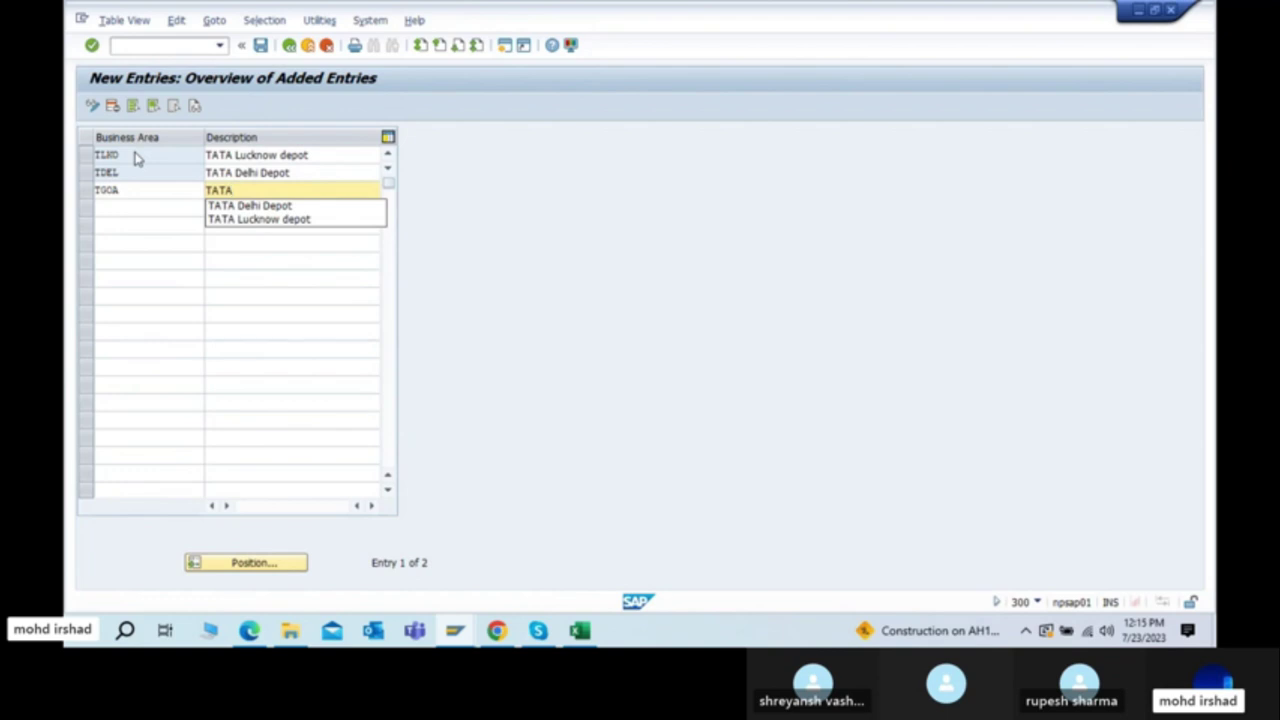
text(Depo)
key(BackSpace)
key(BackSpace)
key(BackSpace)
text(Depo)
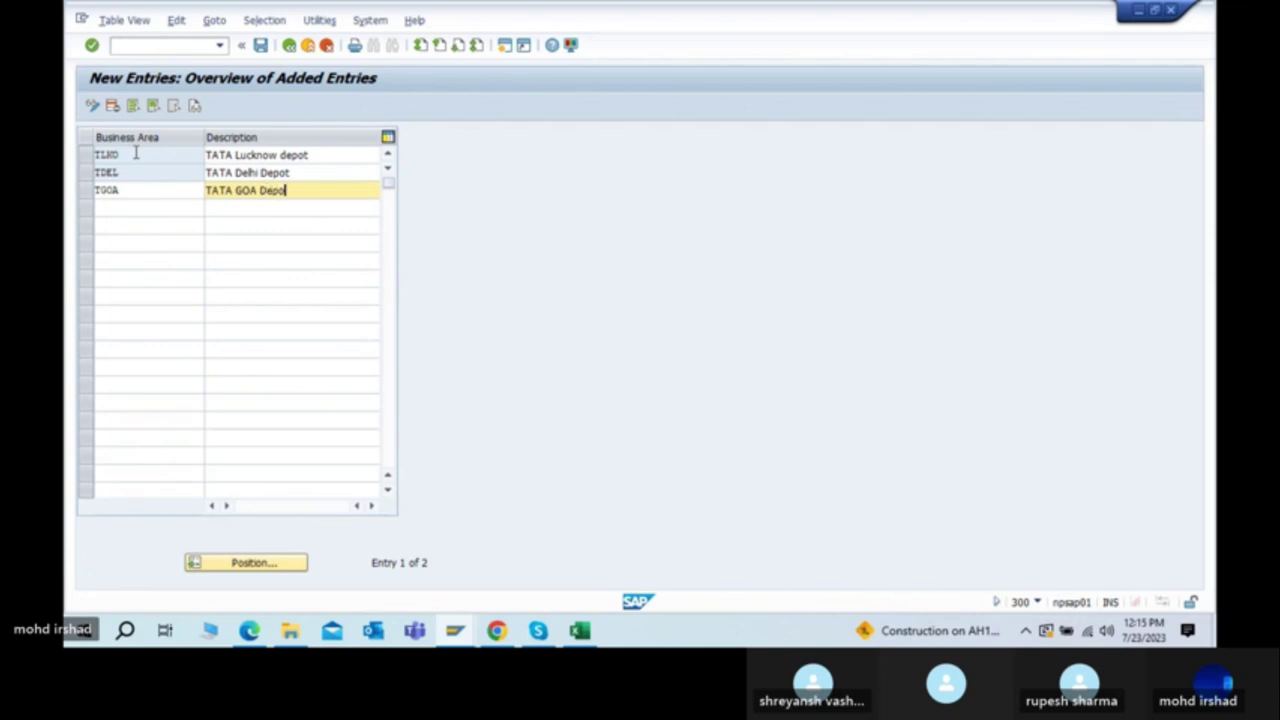
key(Return)
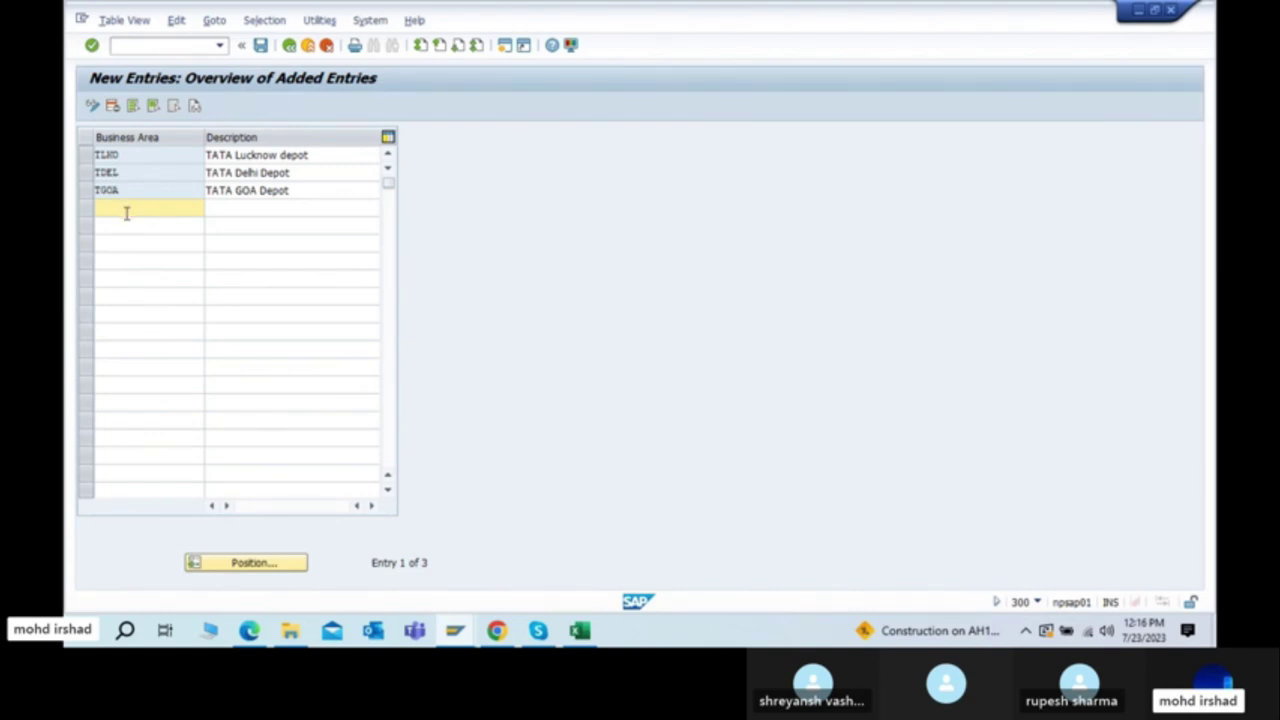
Step: Save TLKO, TDEL and TGOA under the TATA motors COMMON TR request, then highlight PDF step 4
click(260, 45)
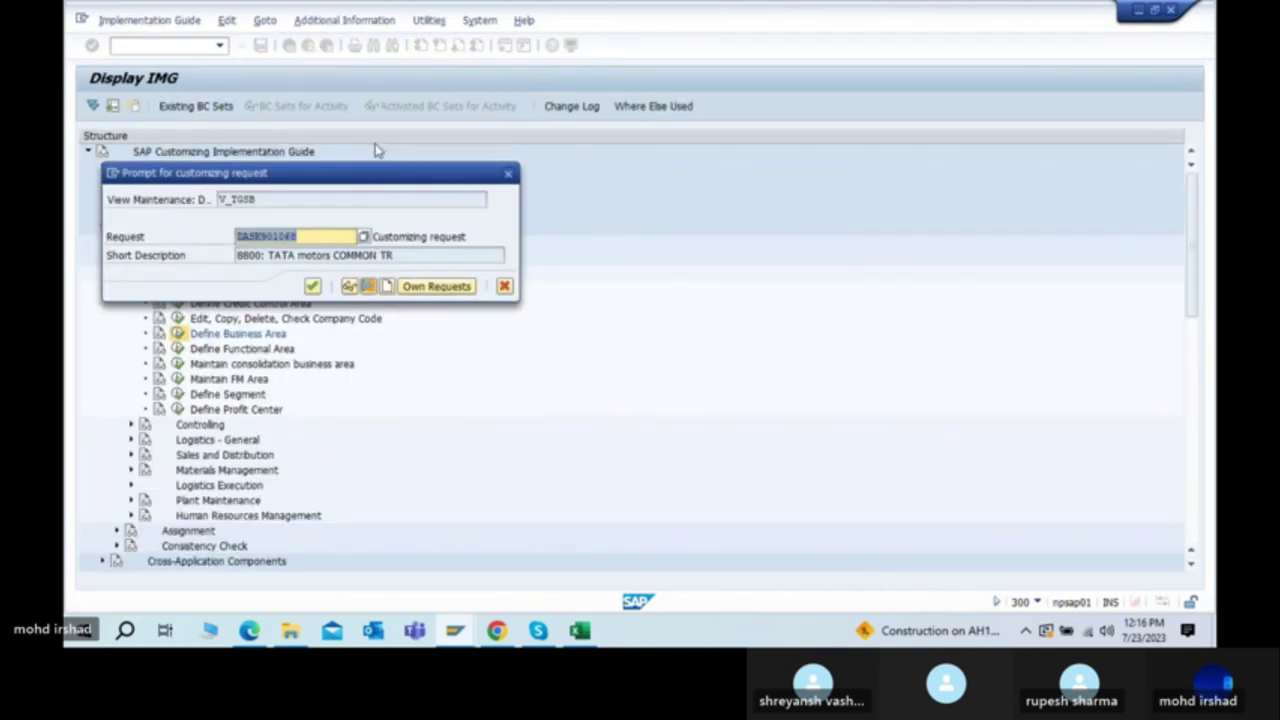
drag(345, 183, 587, 103)
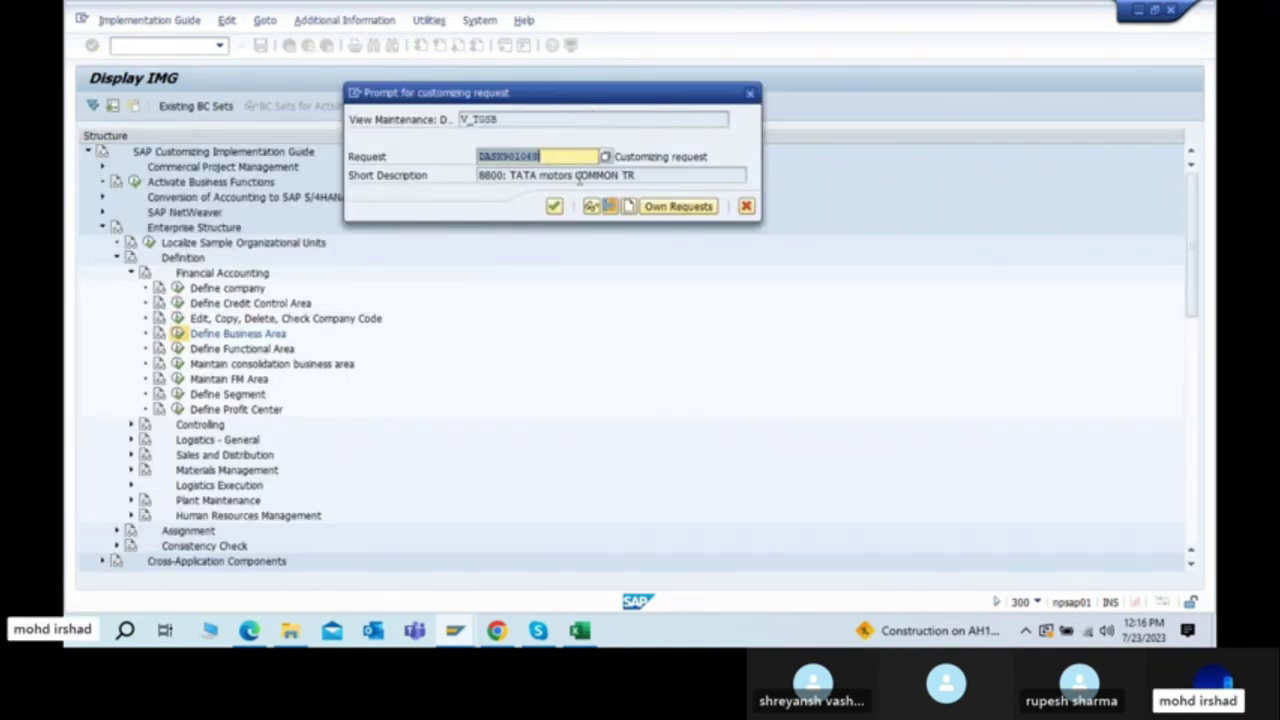
click(555, 207)
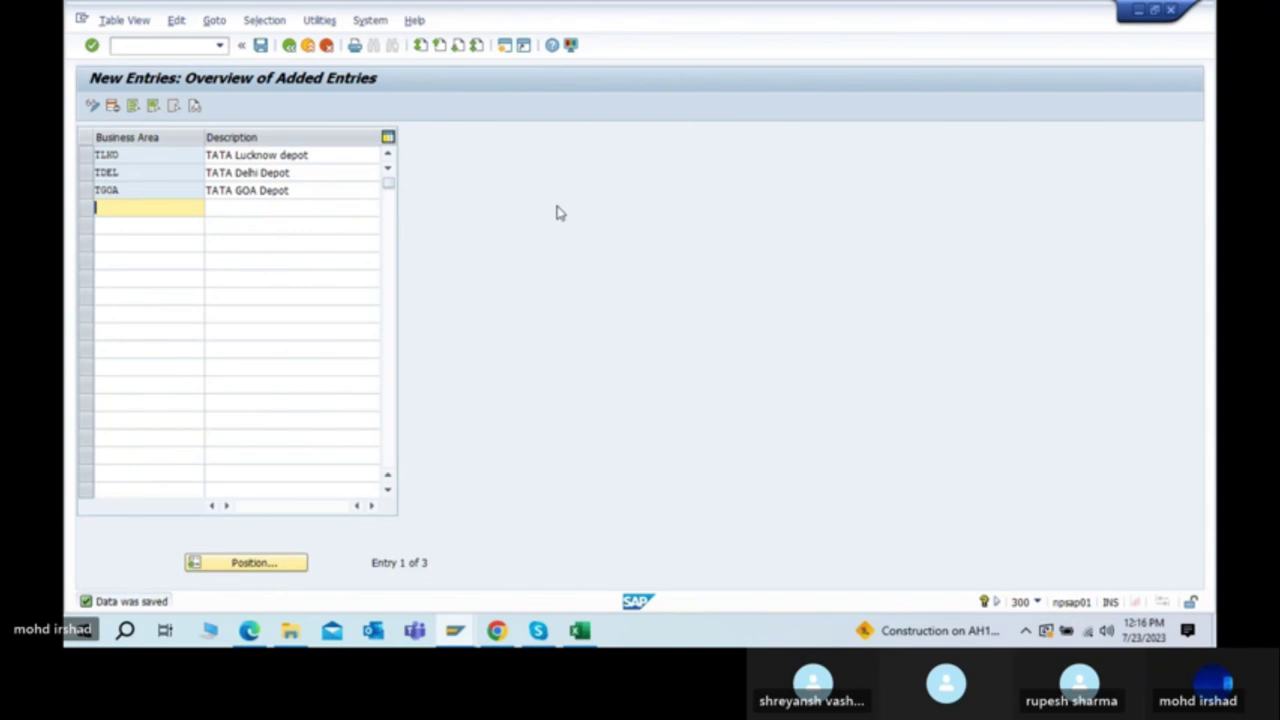
key(alt+Tab)
drag(432, 249, 813, 251)
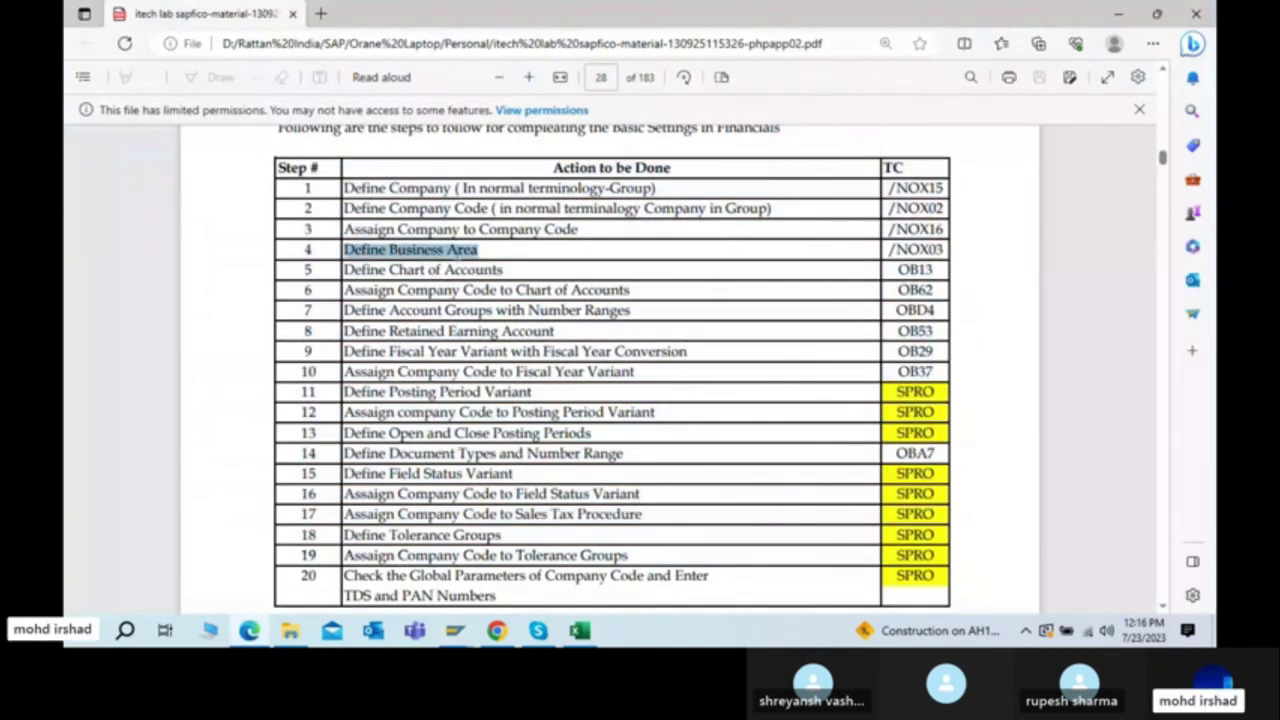
Step: Highlight step 4, Define Business Area, and step 5, Define Chart of Accounts, in the PDF table
click(472, 250)
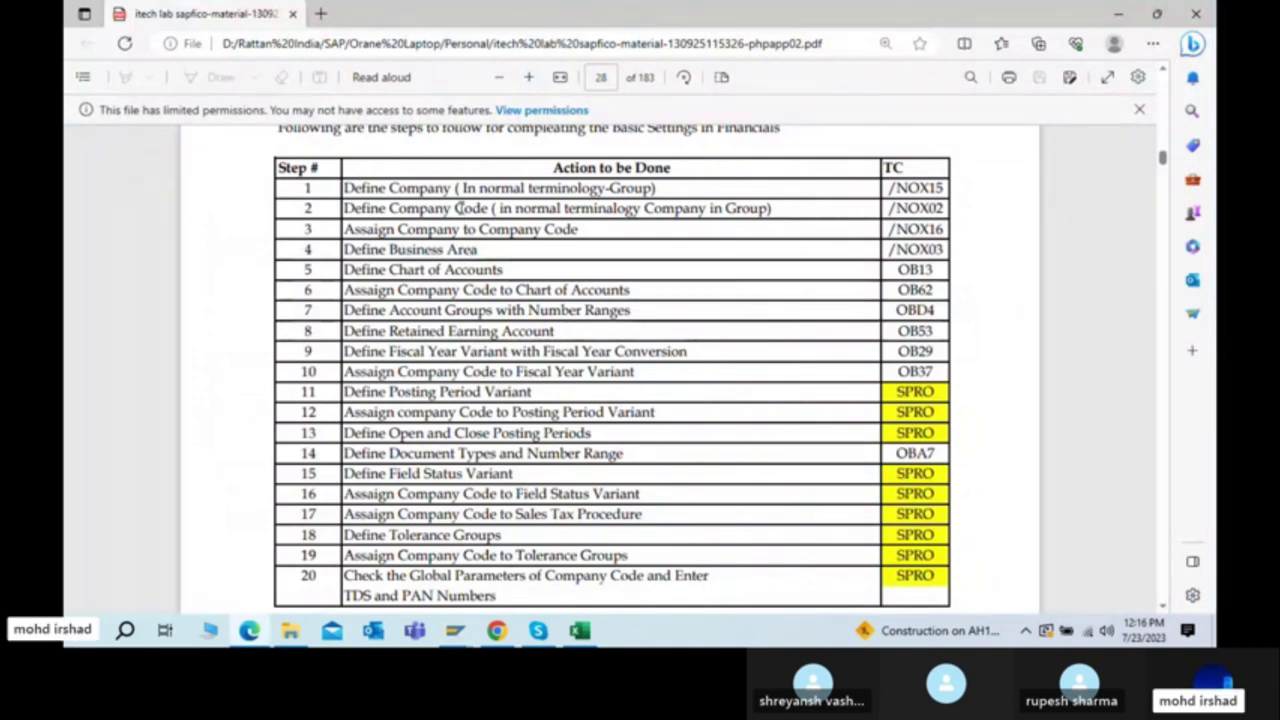
drag(368, 248, 490, 258)
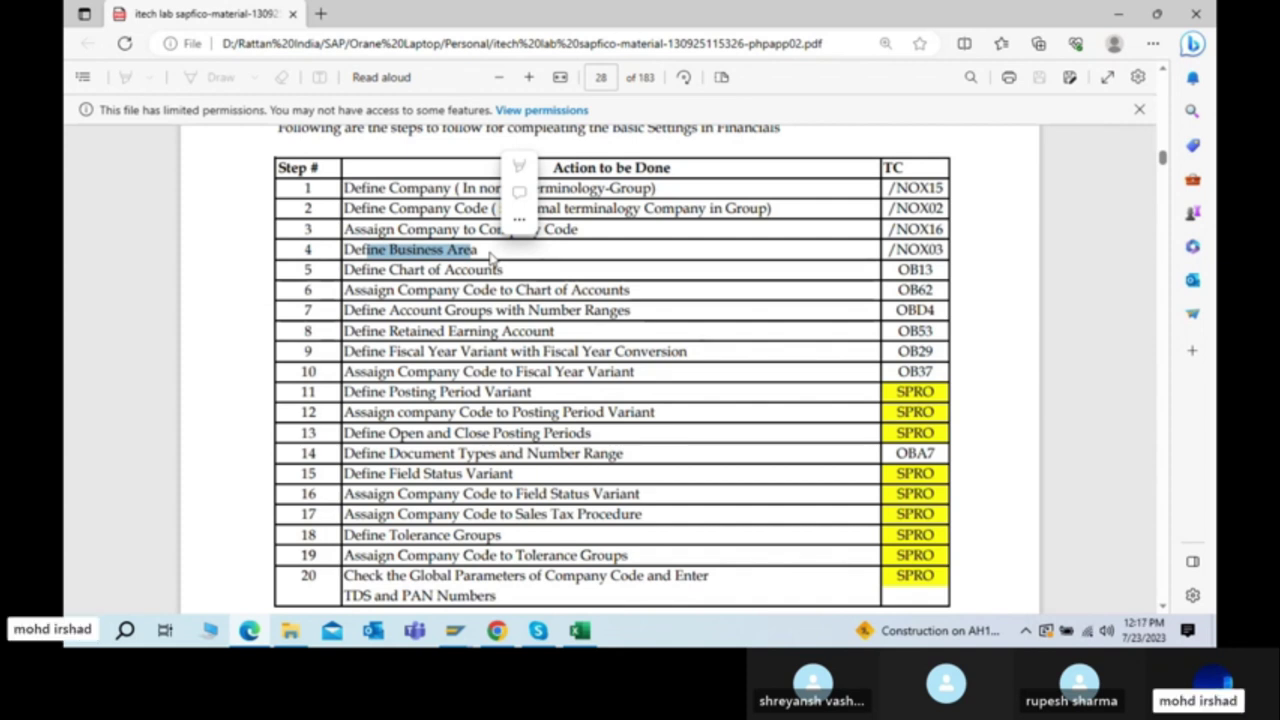
click(484, 250)
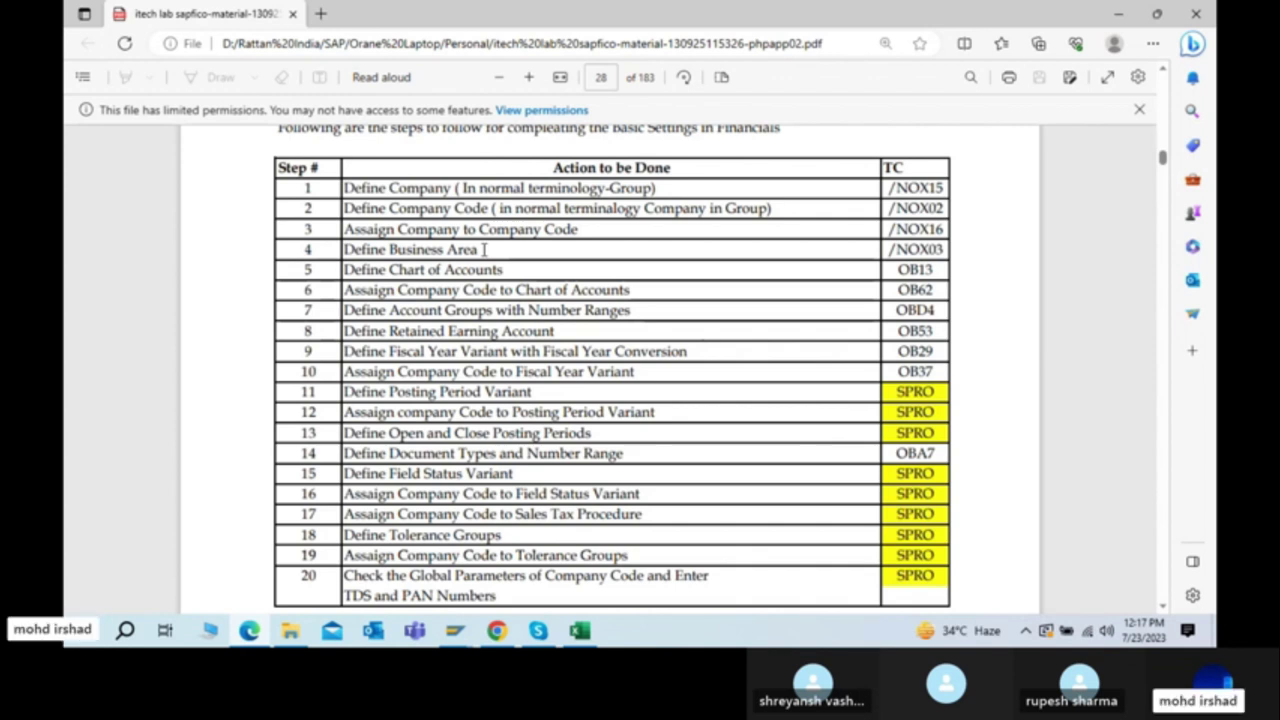
drag(437, 250, 482, 251)
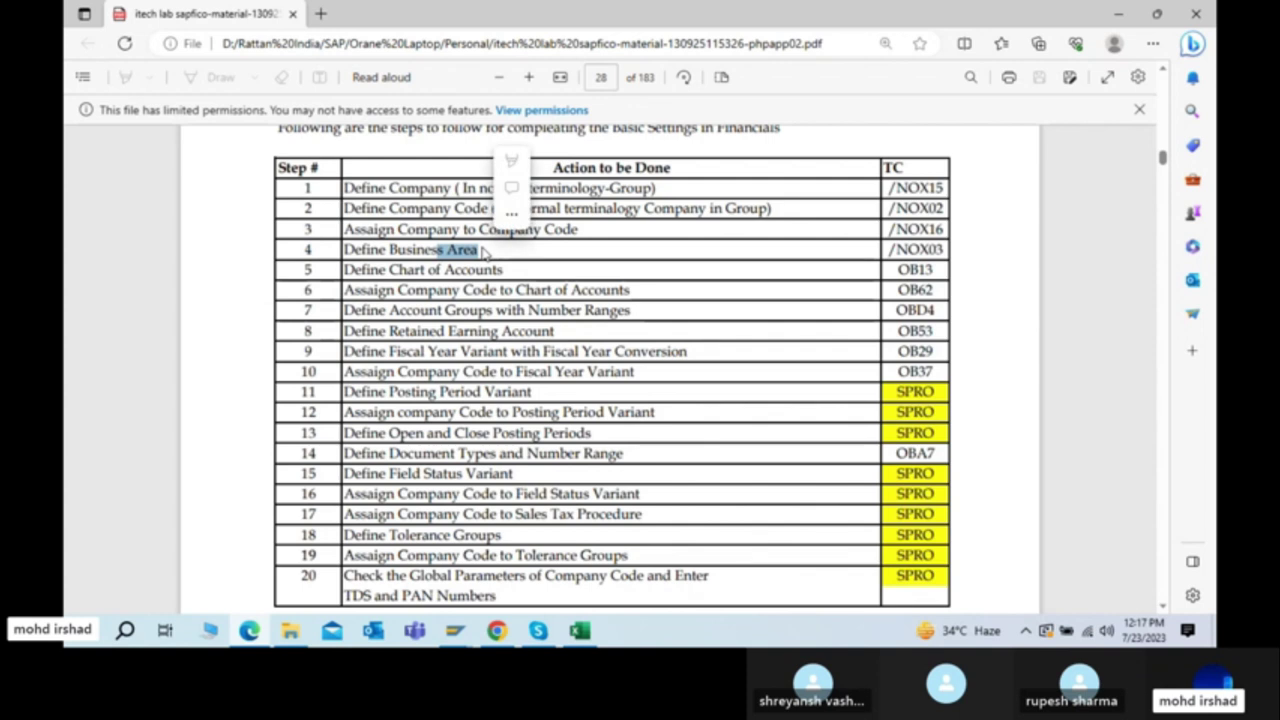
click(444, 228)
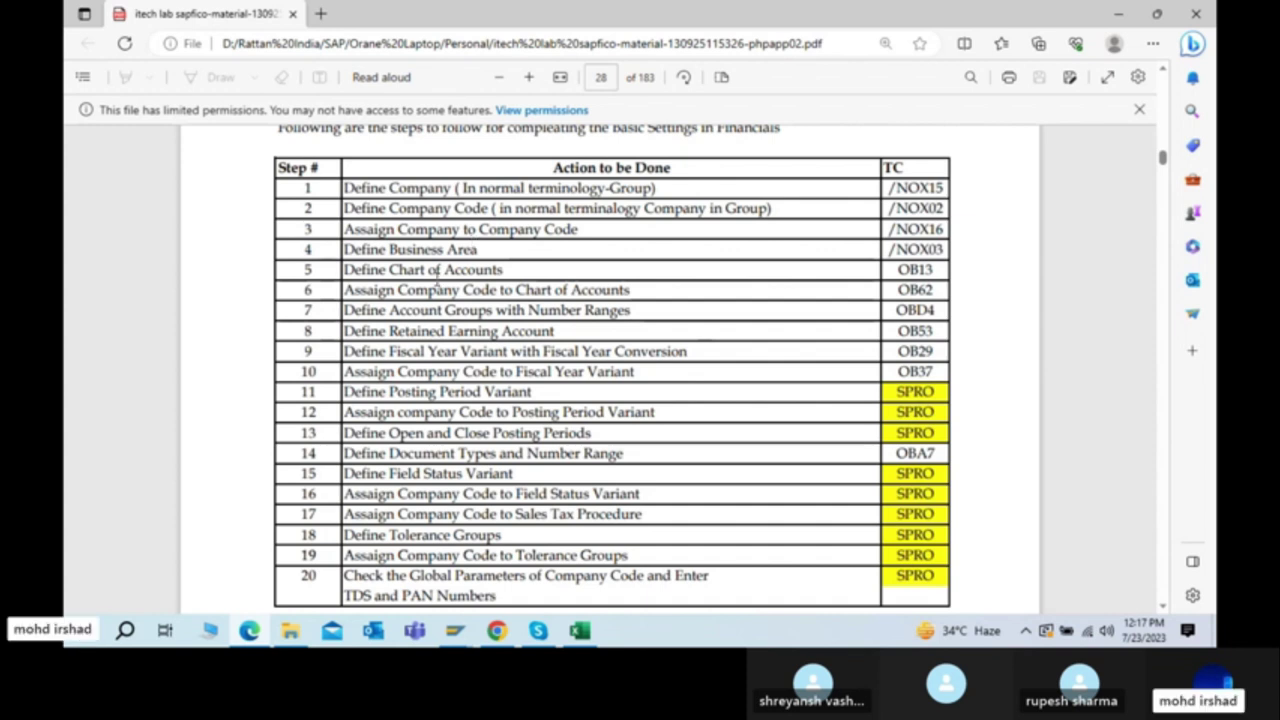
drag(354, 270, 551, 271)
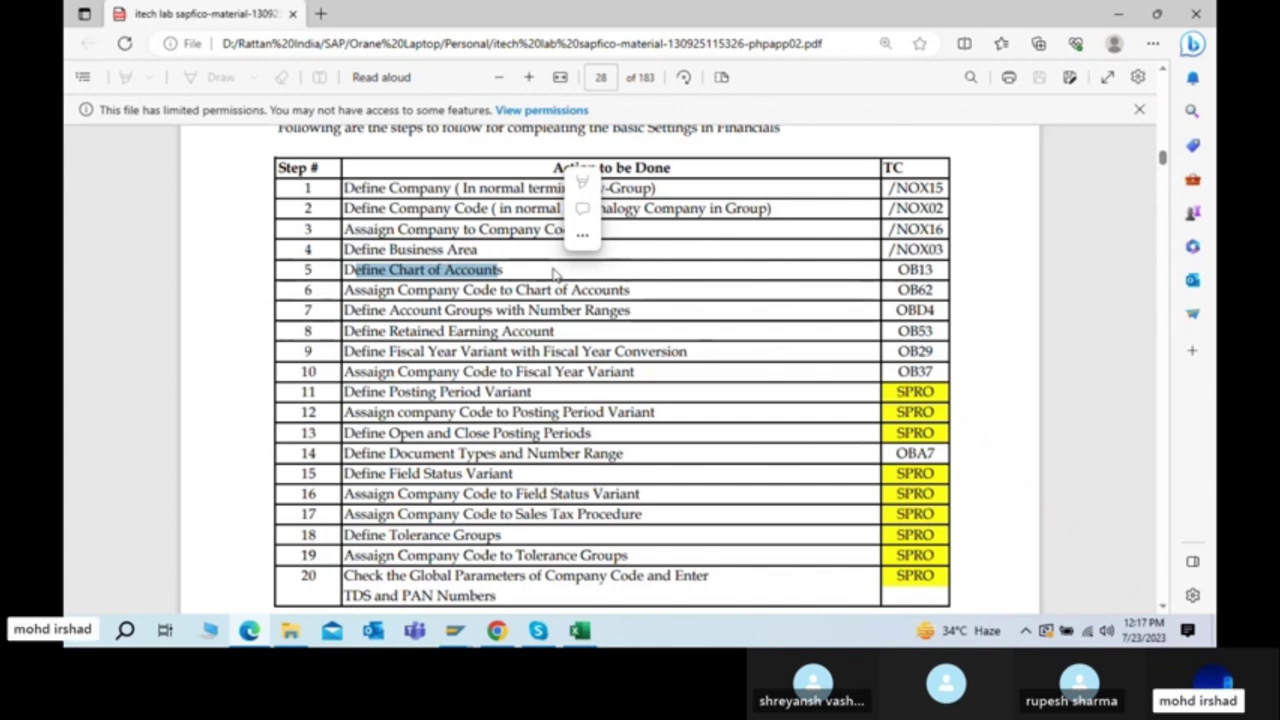
key(alt+Tab)
key(alt+Tab)
key(Tab)
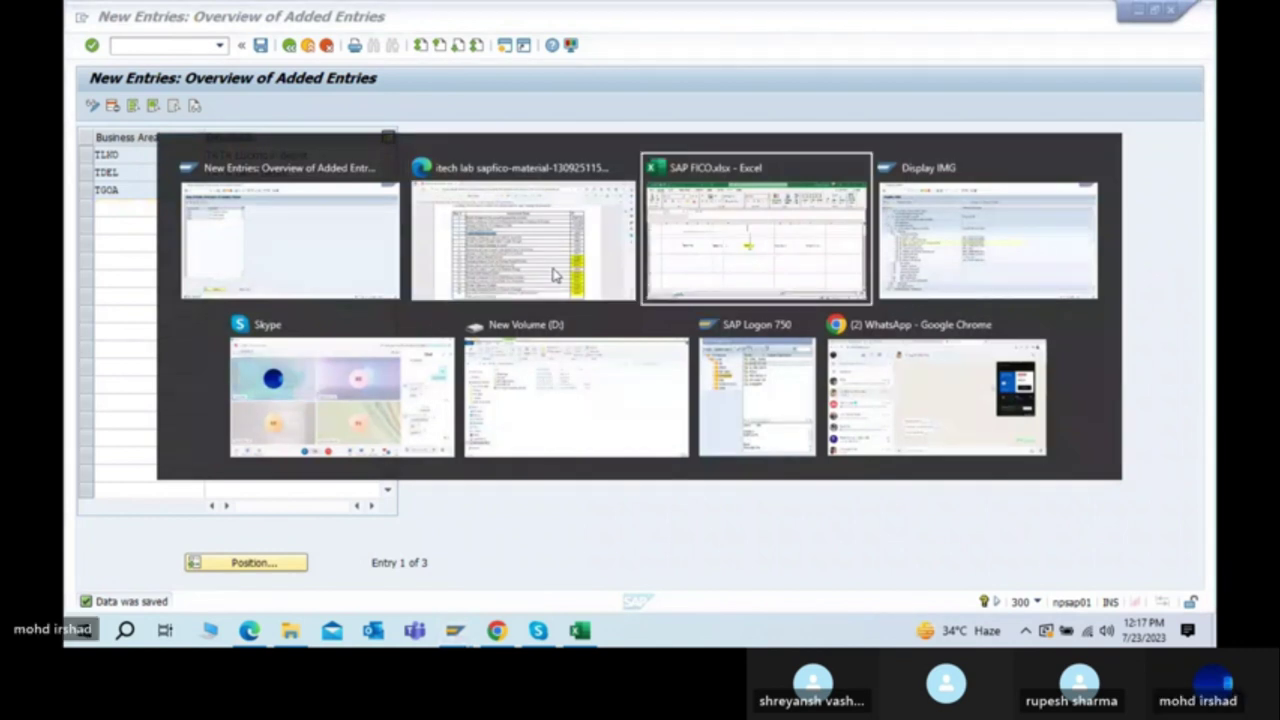
Step: Go to Sheet1 of the SAP FICO workbook and find a blank cell below the notes
click(614, 385)
scroll(616, 386, down, 4)
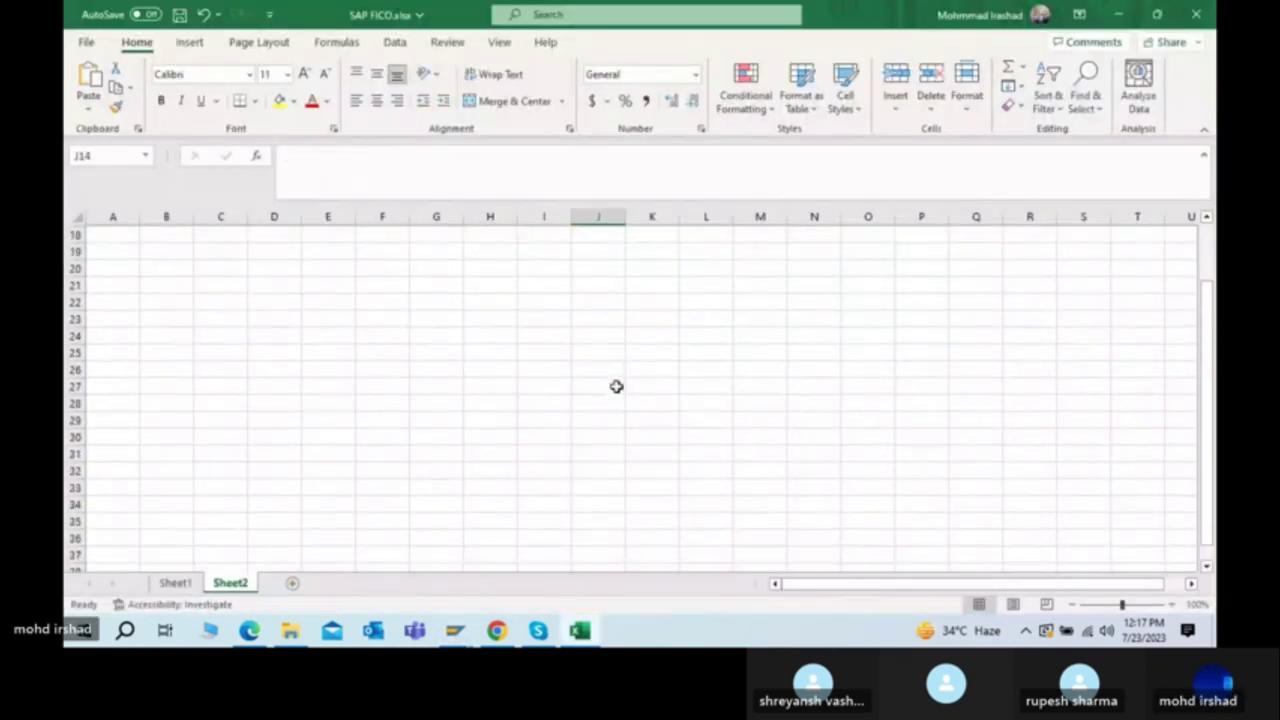
scroll(616, 386, up, 6)
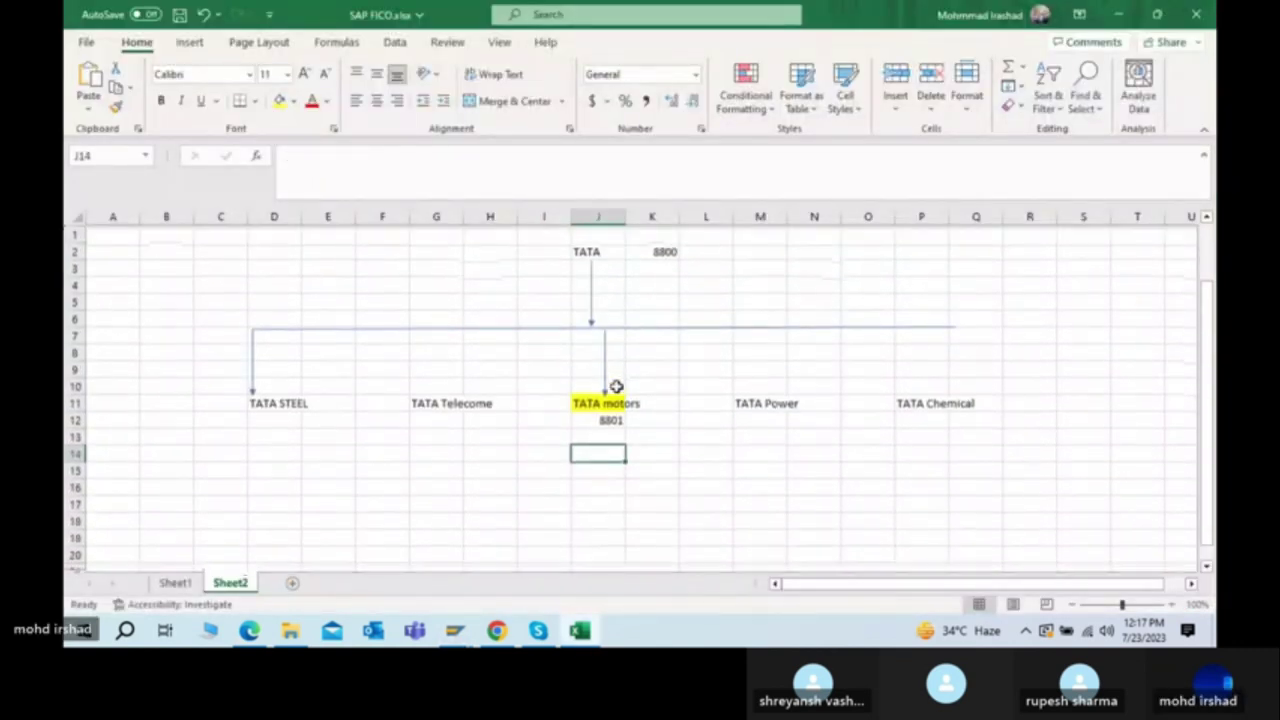
click(175, 583)
scroll(563, 477, down, 6)
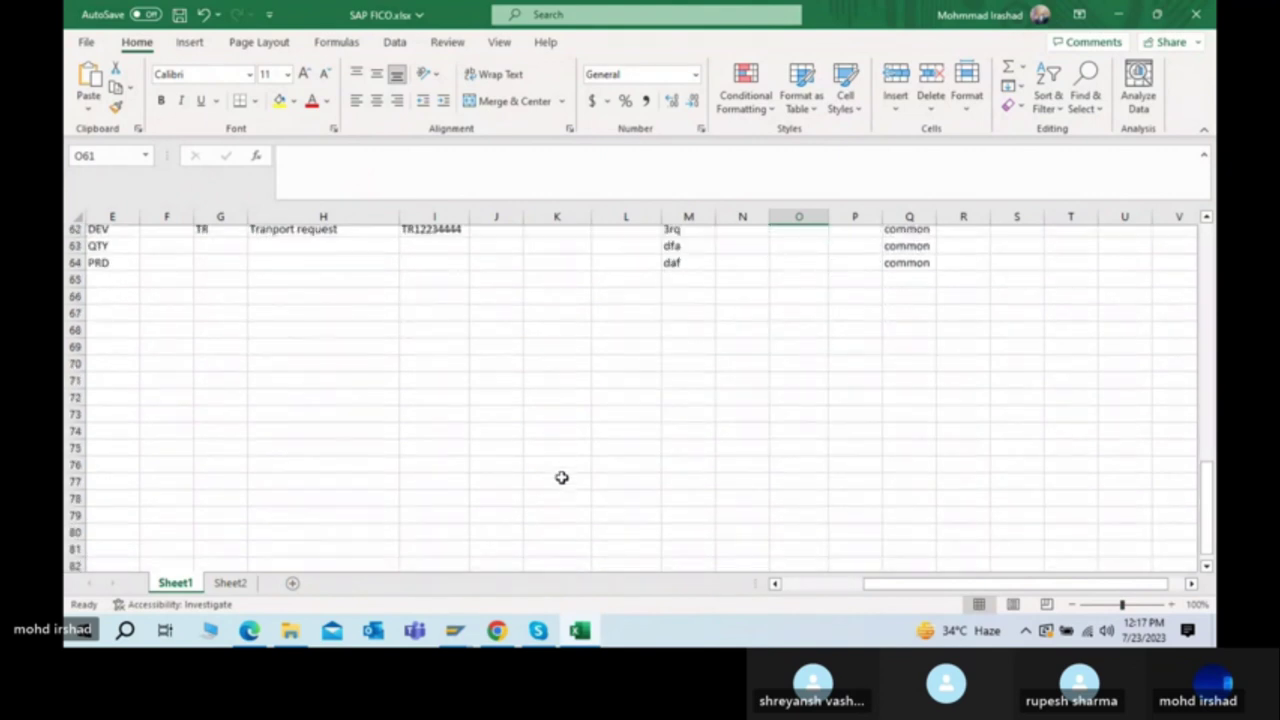
click(397, 401)
key(Left)
key(Left)
key(Left)
key(Left)
key(Left)
key(Left)
key(Left)
key(Up)
key(Up)
key(Up)
key(Down)
key(Down)
key(Up)
key(Up)
key(Up)
key(Up)
key(Up)
key(Up)
key(Up)
key(Up)
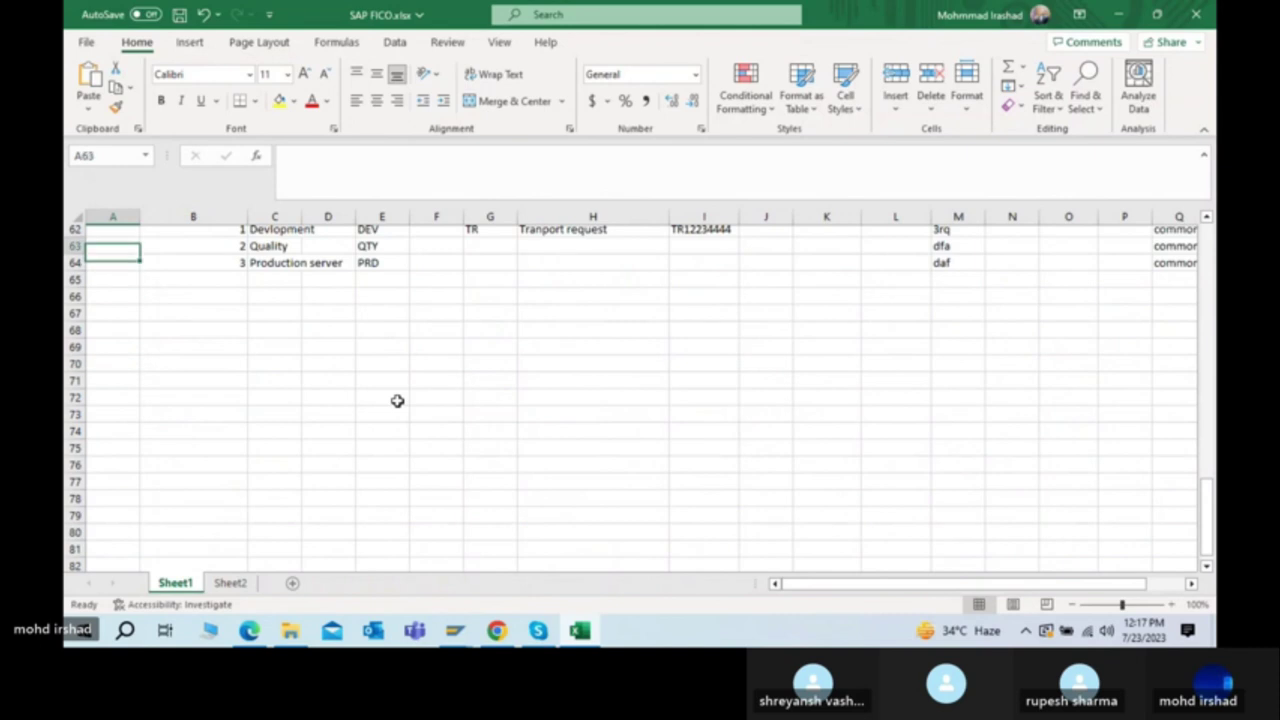
scroll(397, 401, up, 4)
click(523, 491)
scroll(523, 491, down, 6)
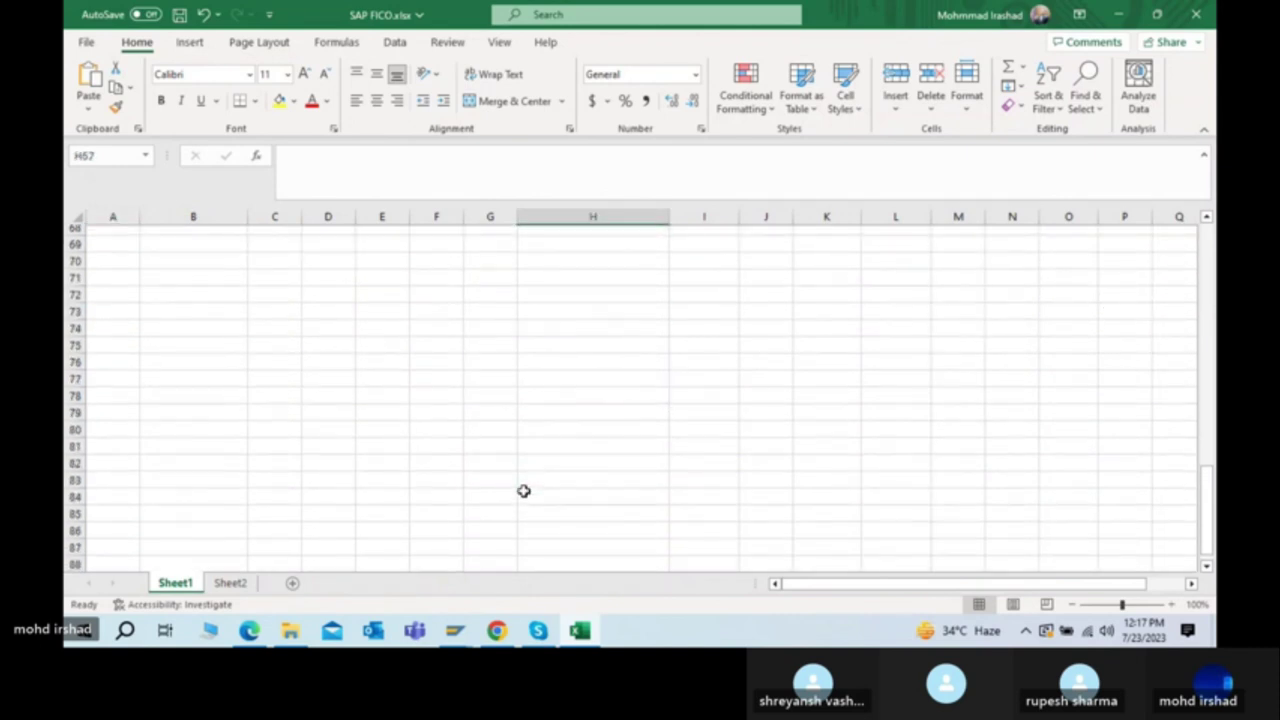
click(420, 476)
scroll(420, 478, up, 2)
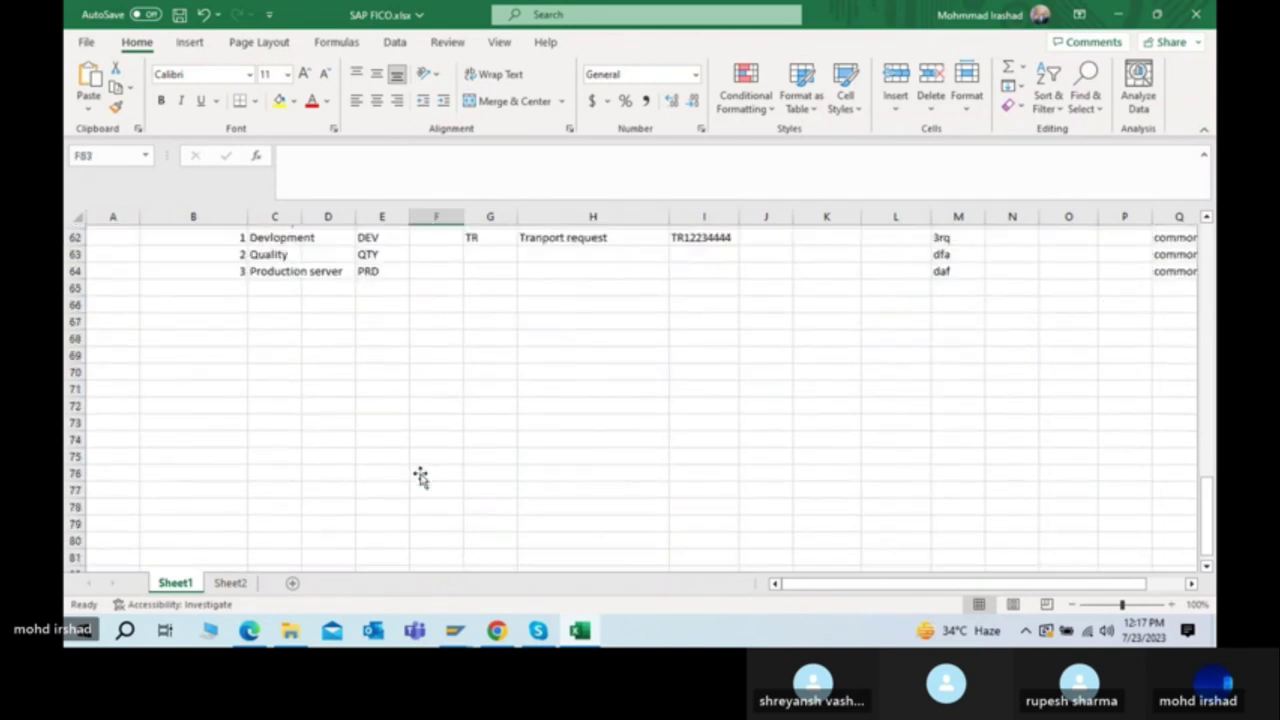
Step: Enter the label 'Chart of account' in cell C69
click(288, 357)
text(Char ot)
key(BackSpace)
key(BackSpace)
text(of account)
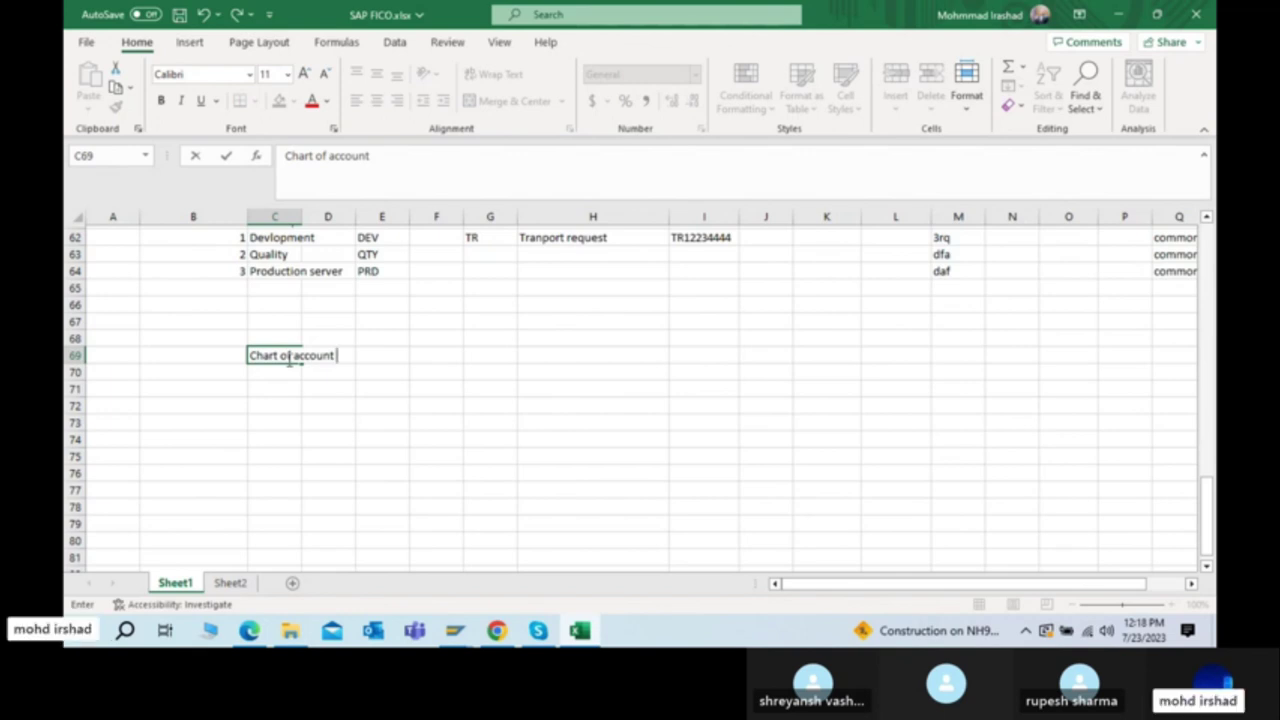
key(alt+Tab)
key(Tab)
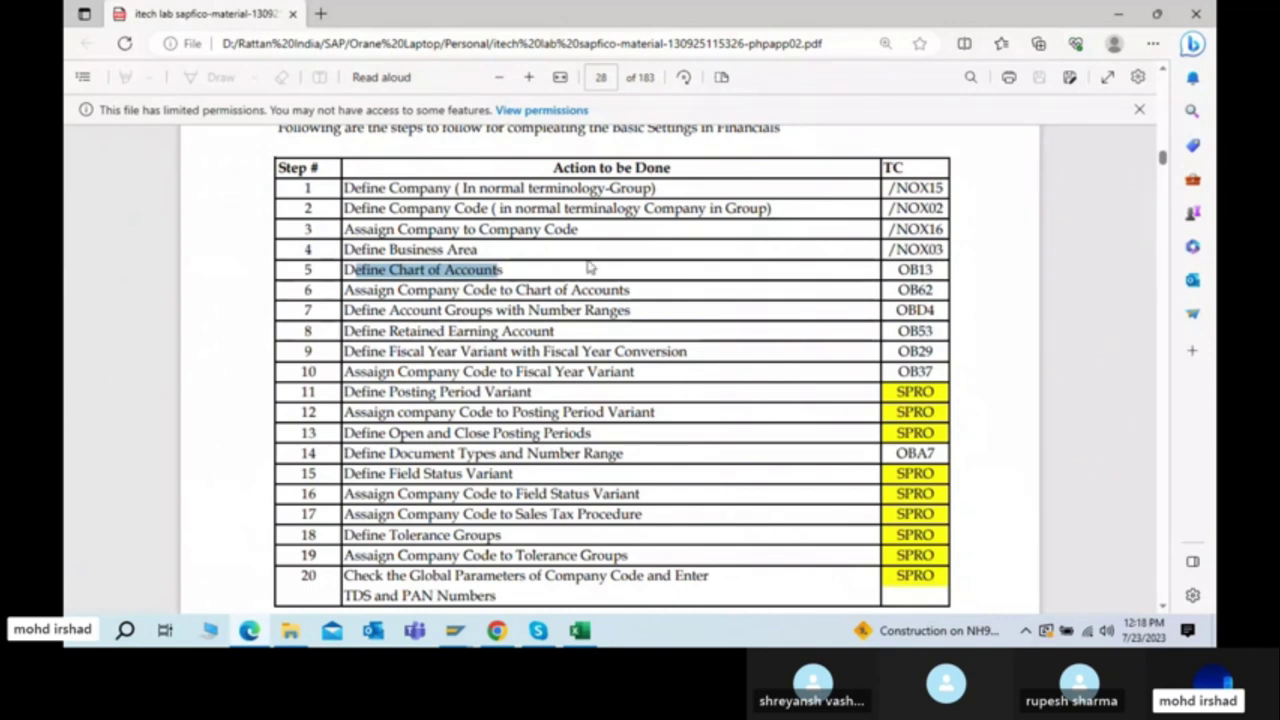
Step: Scroll the guide from page 1 down to the Chart of Accounts (OB13) and Account Groups notes
scroll(425, 268, up, 15)
scroll(425, 270, up, 20)
scroll(425, 268, up, 20)
scroll(424, 268, up, 20)
scroll(423, 270, down, 12)
scroll(423, 270, down, 10)
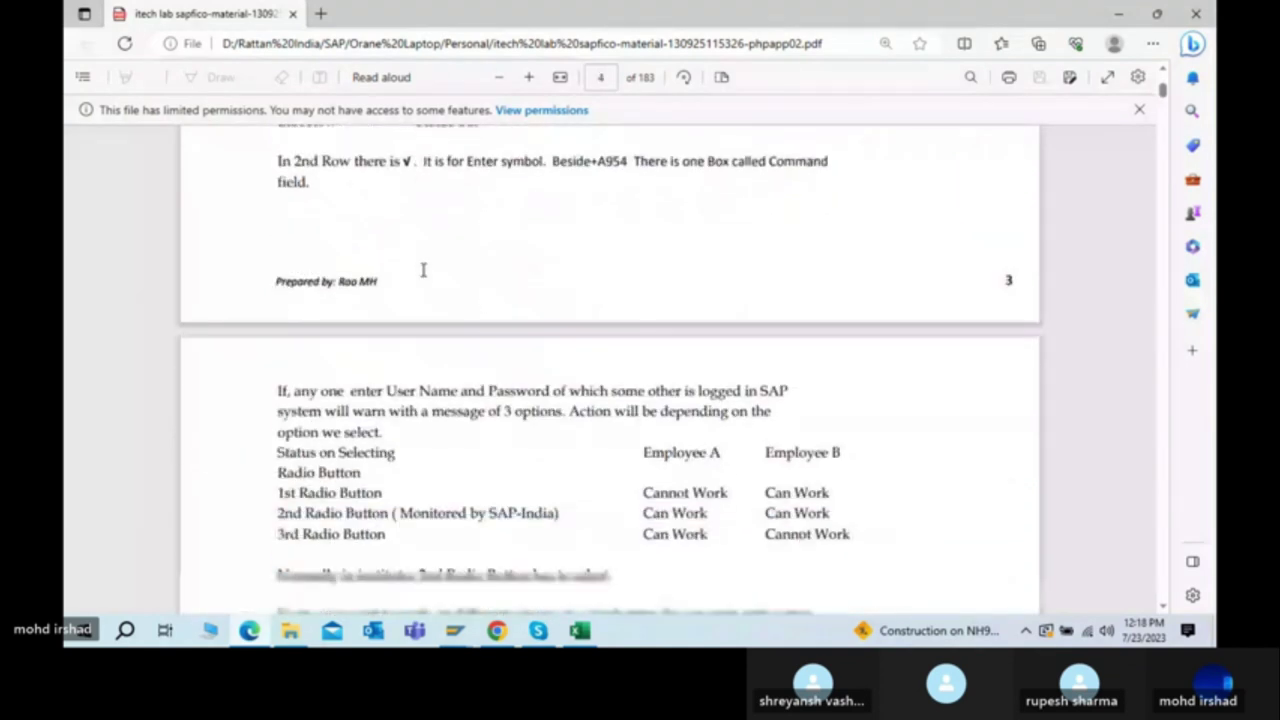
scroll(423, 270, down, 3)
scroll(423, 270, down, 8)
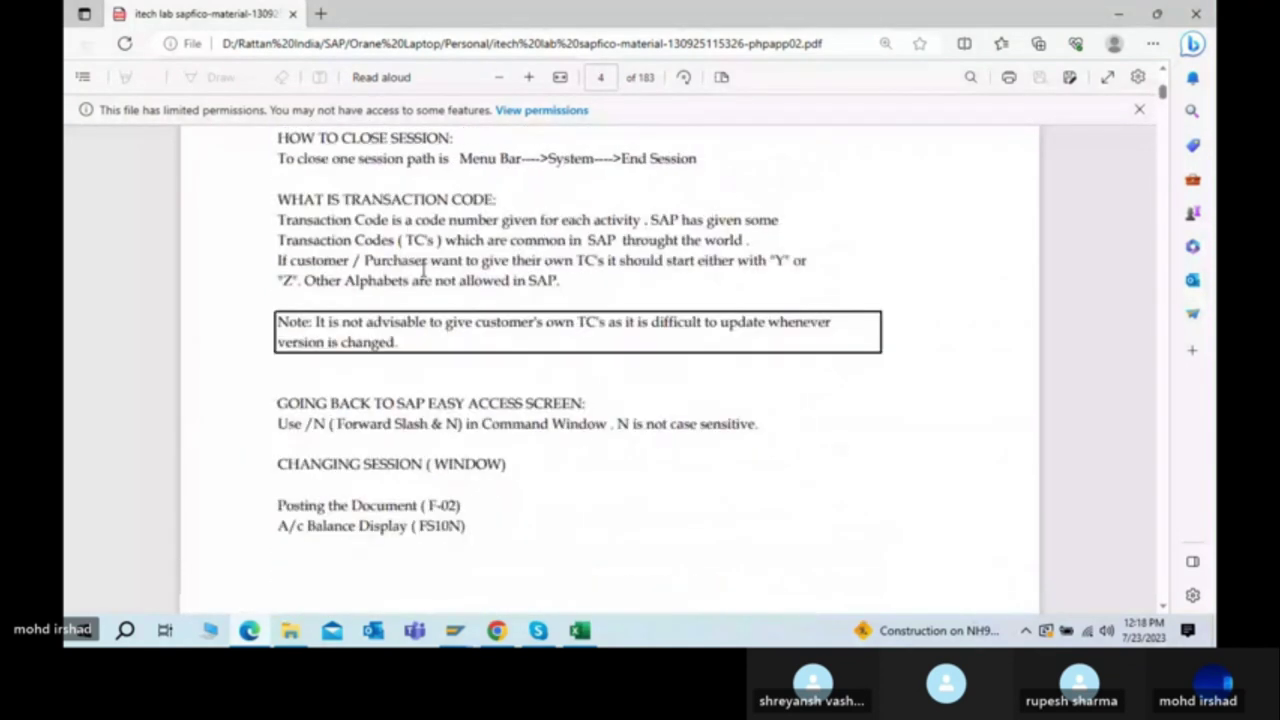
scroll(423, 270, down, 5)
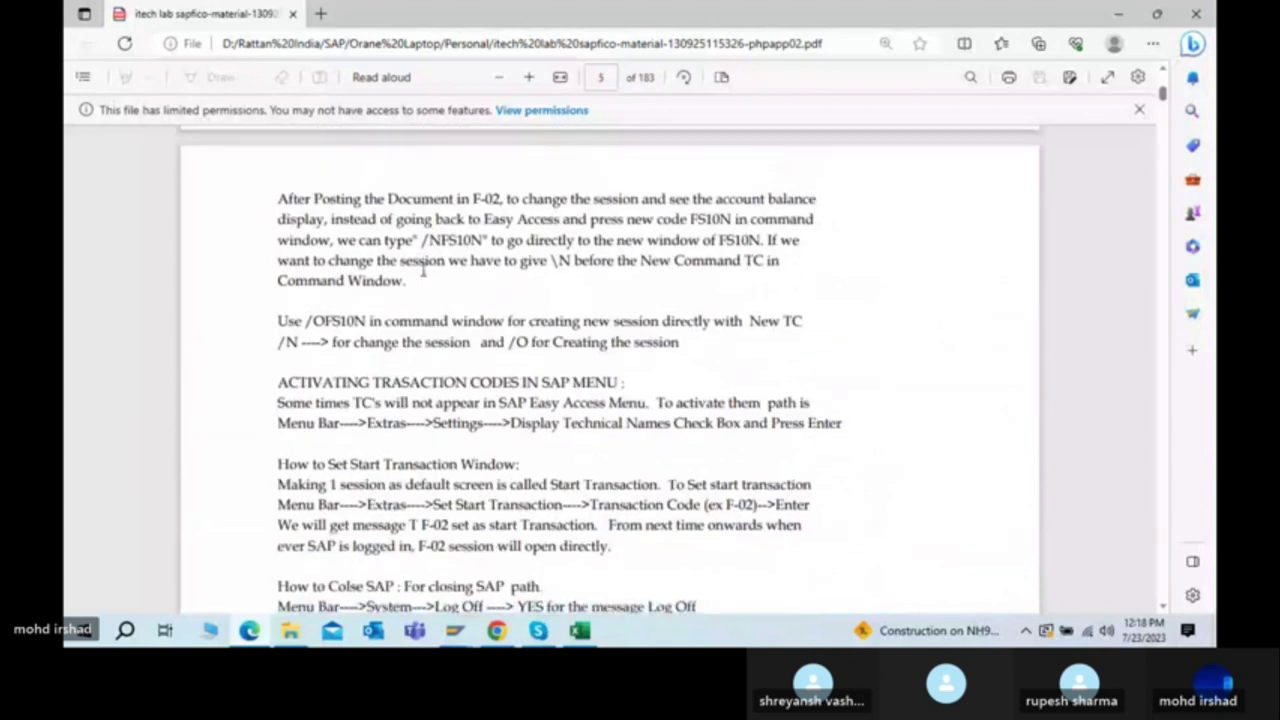
scroll(423, 270, down, 5)
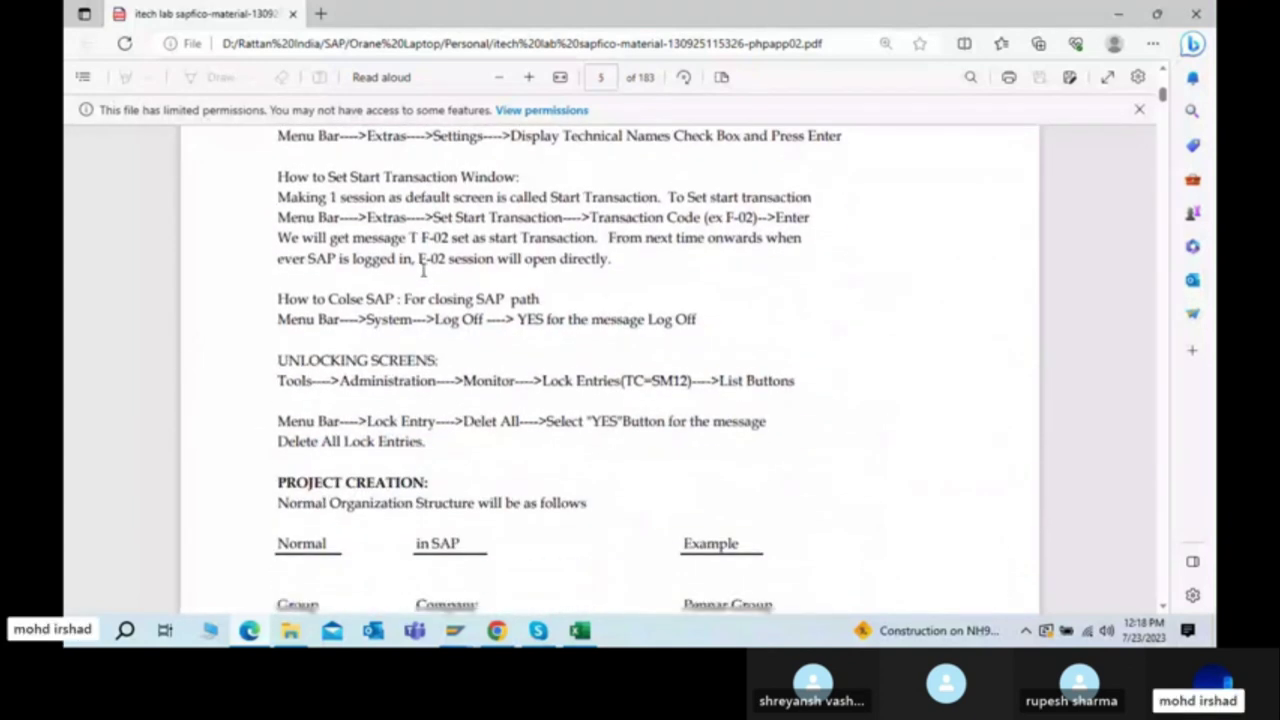
scroll(423, 270, down, 10)
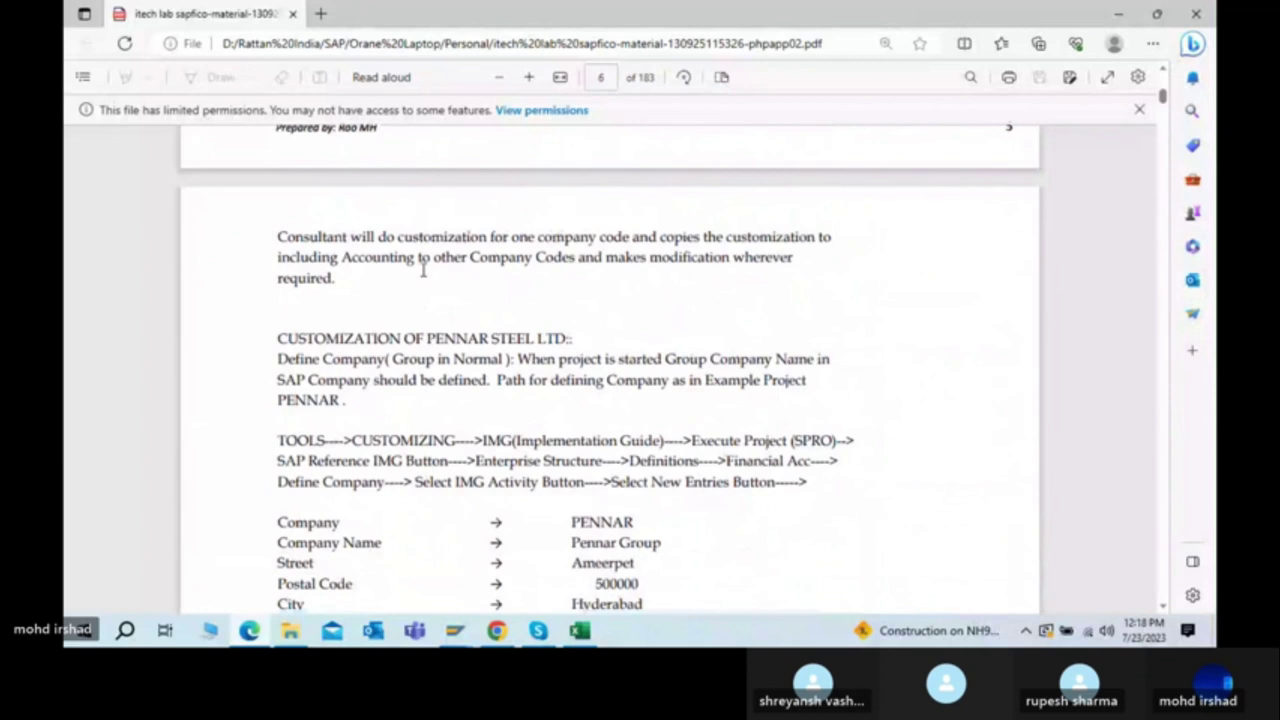
scroll(423, 270, down, 6)
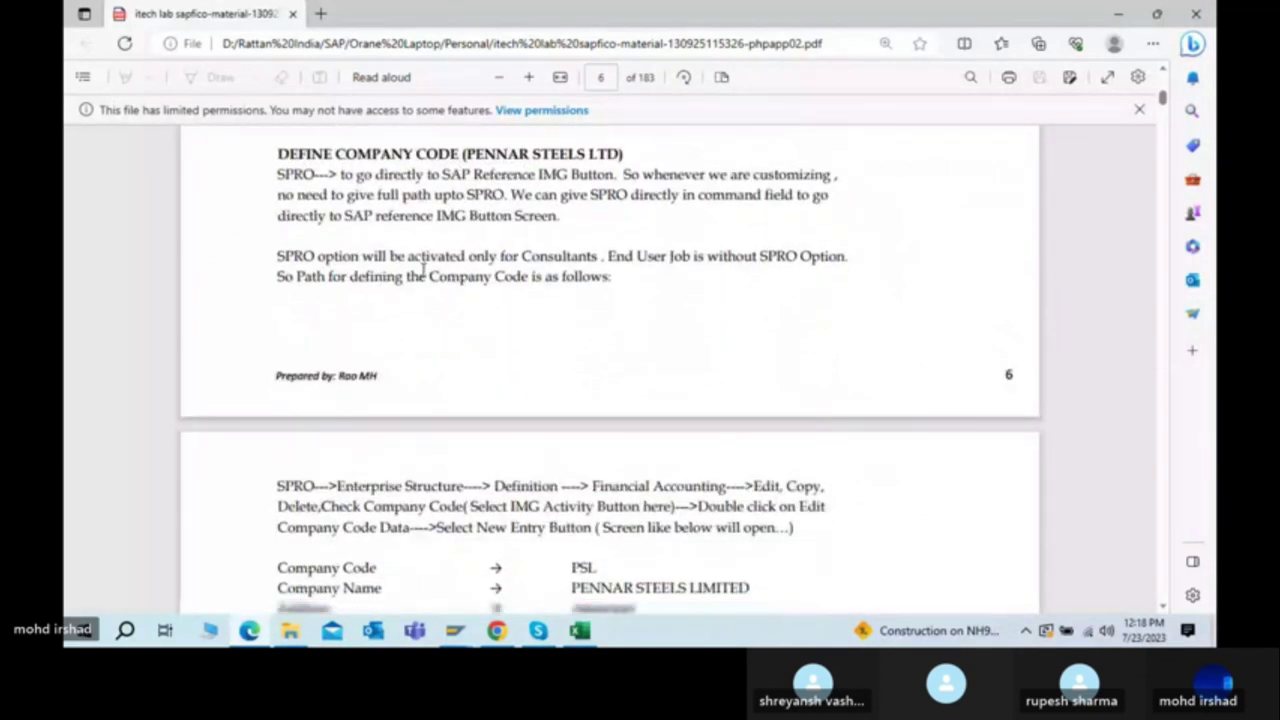
scroll(423, 270, down, 4)
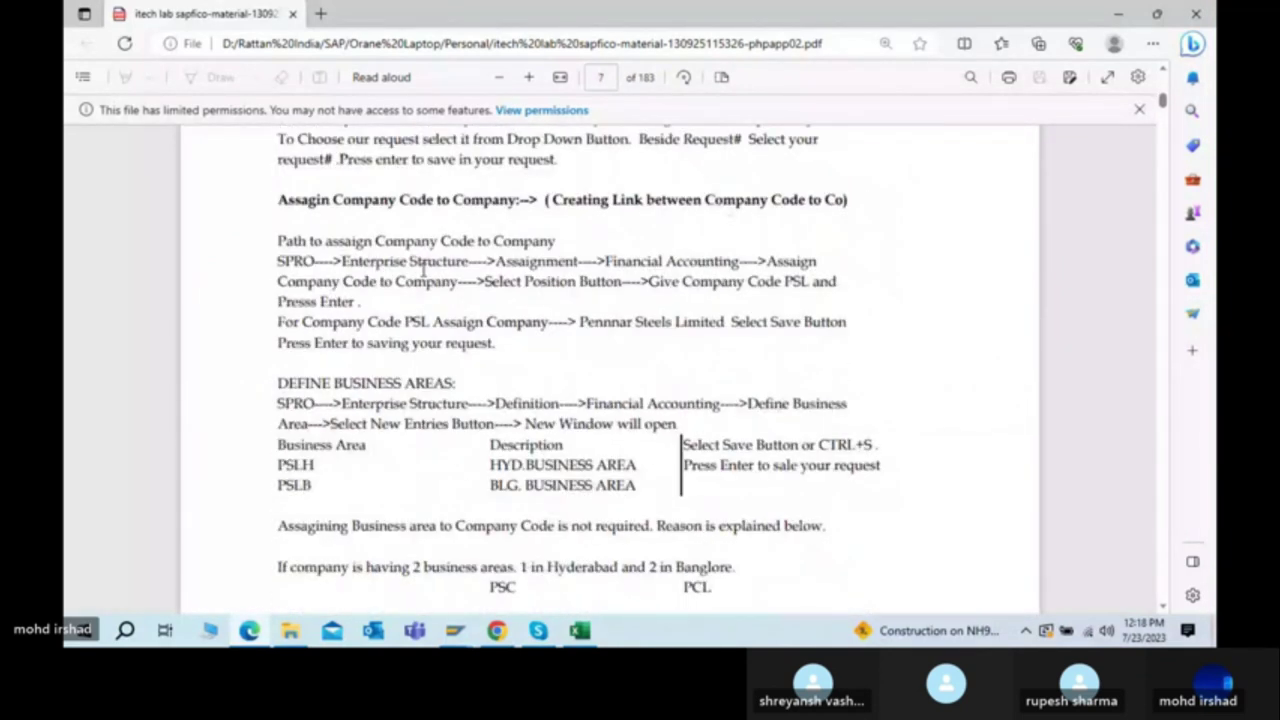
scroll(423, 270, down, 8)
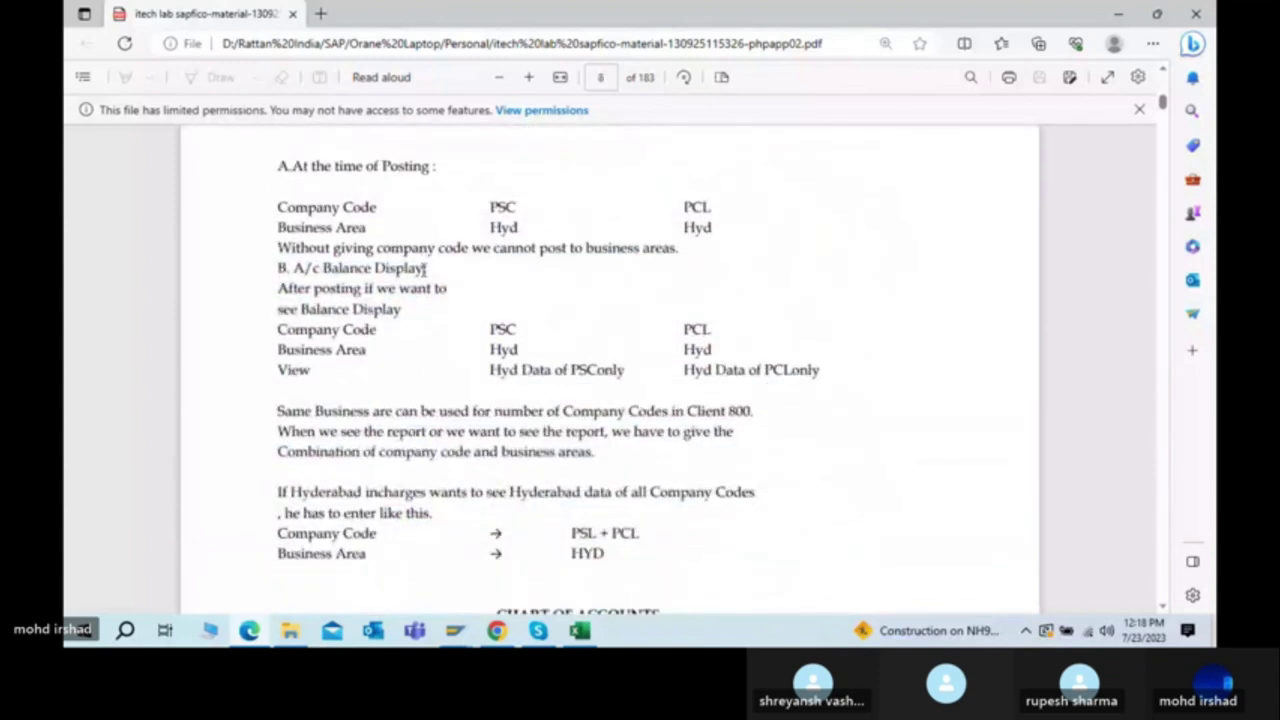
scroll(423, 270, down, 4)
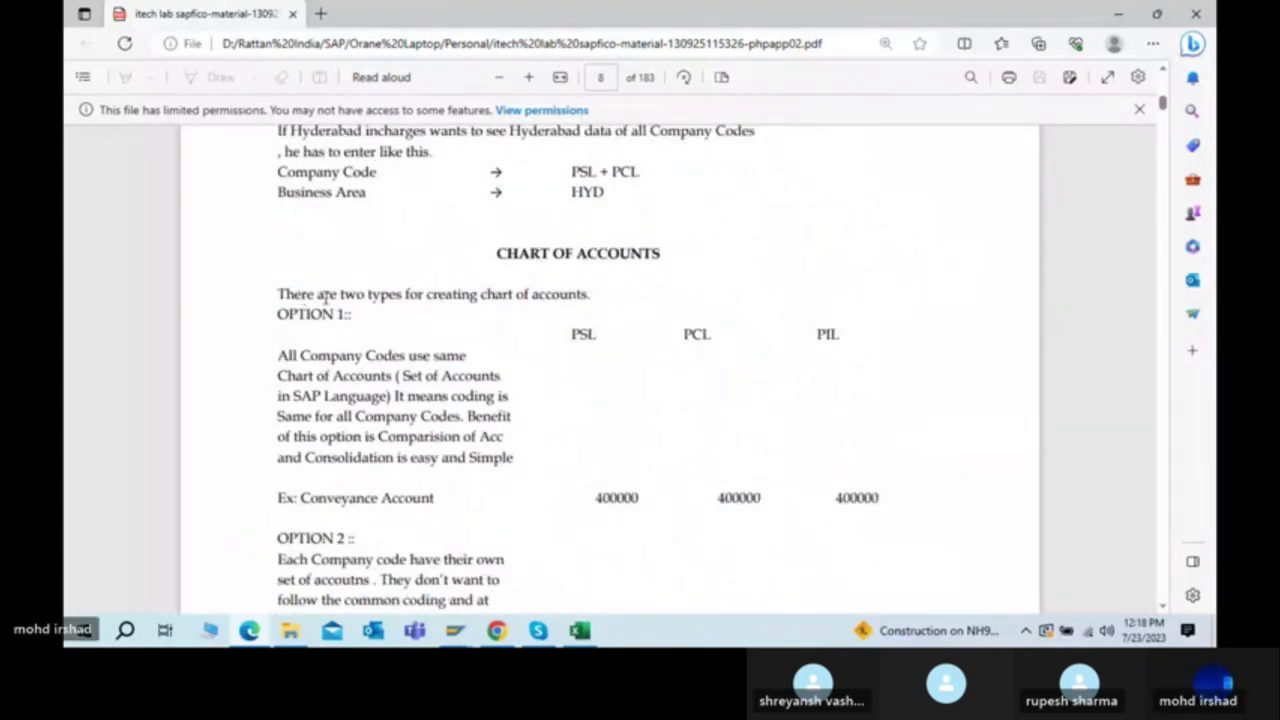
scroll(489, 372, down, 3)
scroll(487, 372, down, 8)
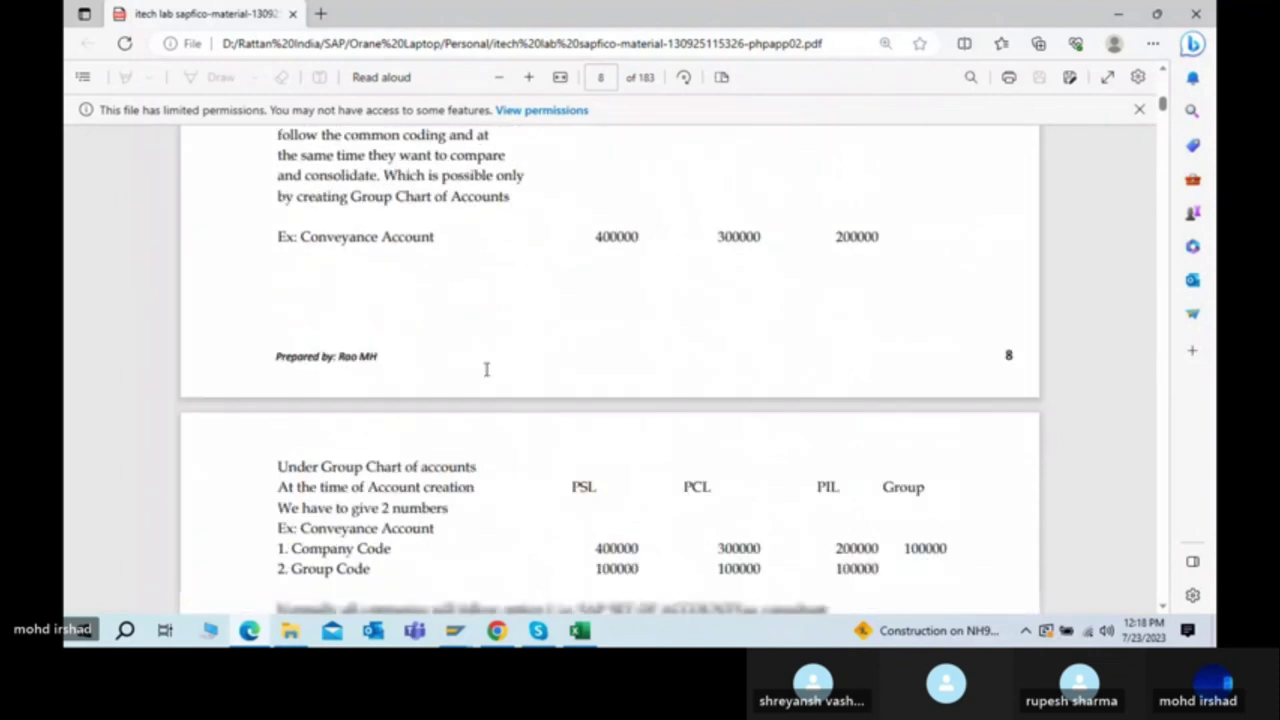
scroll(487, 370, down, 4)
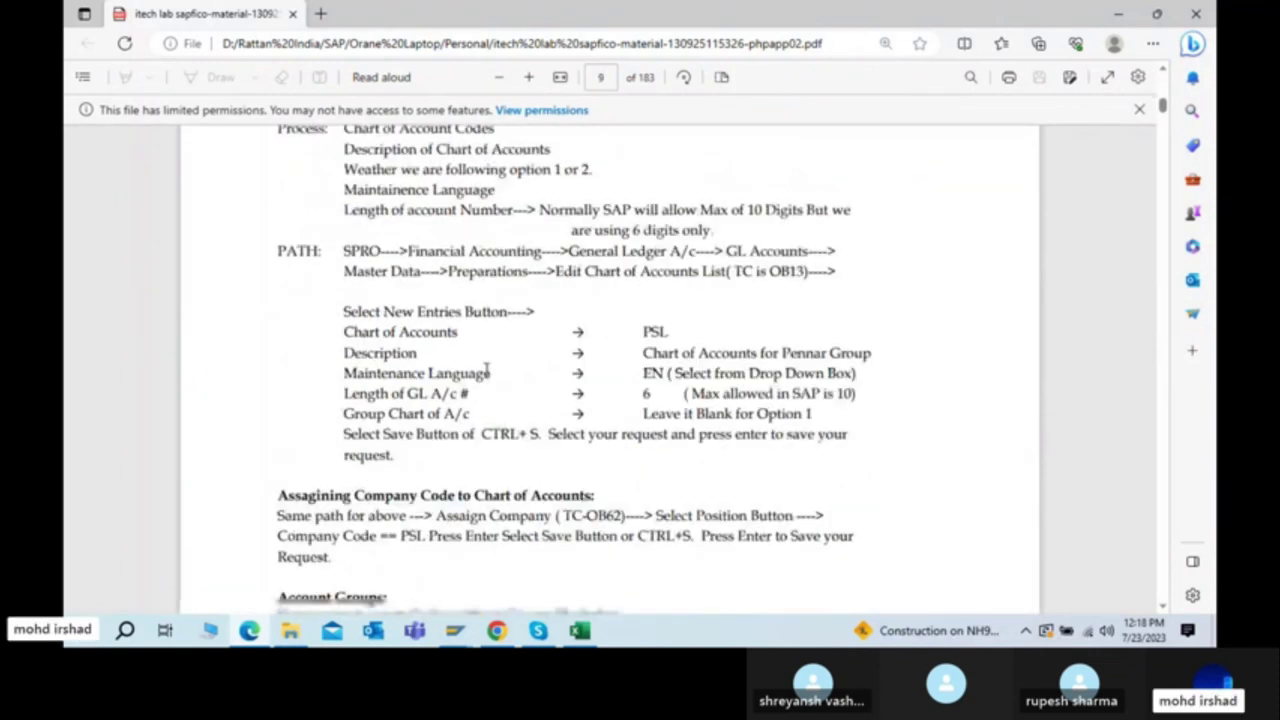
scroll(487, 370, down, 5)
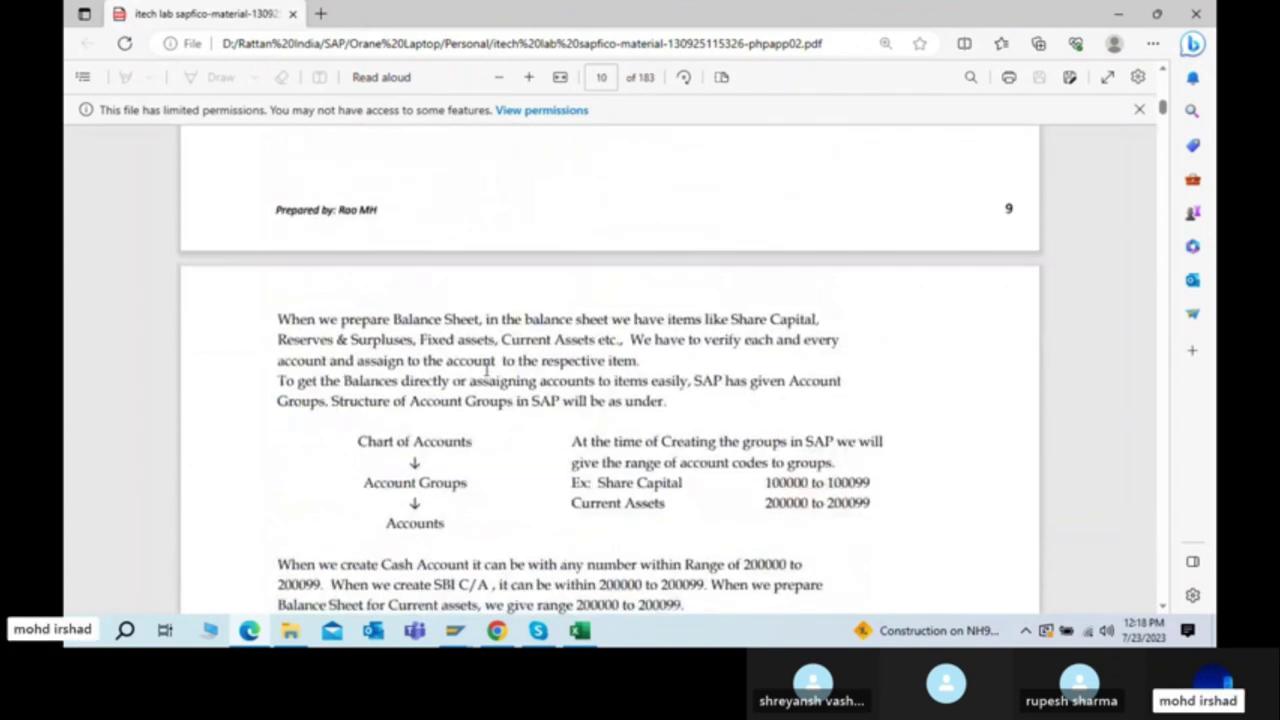
scroll(487, 370, down, 3)
scroll(487, 370, down, 2)
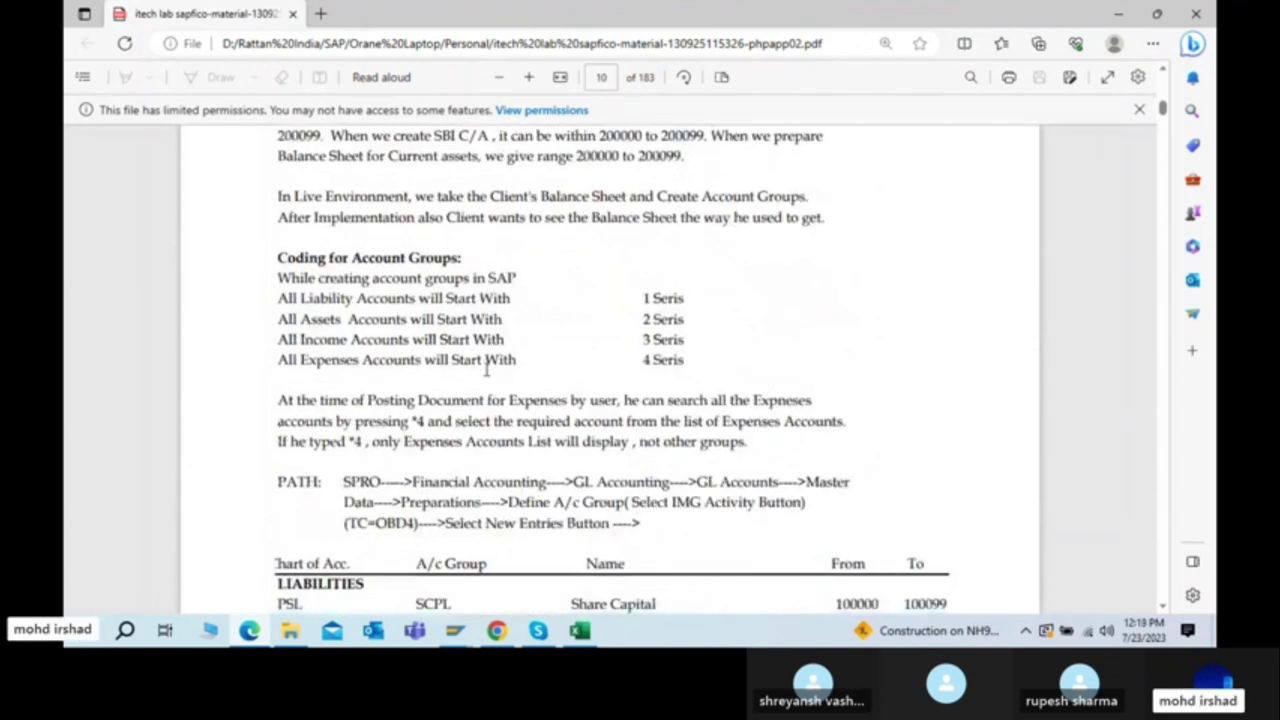
scroll(487, 370, up, 6)
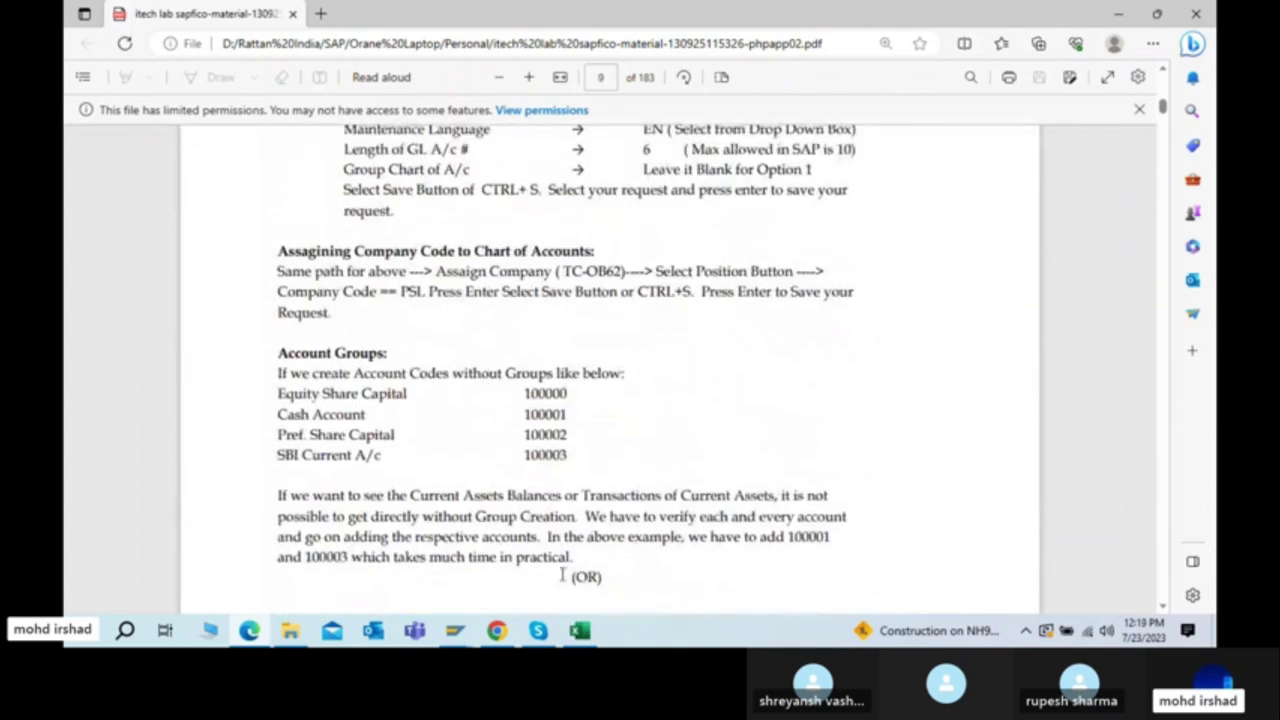
Step: Bring the SAP FICO Excel workbook window back to the front
click(580, 631)
click(580, 631)
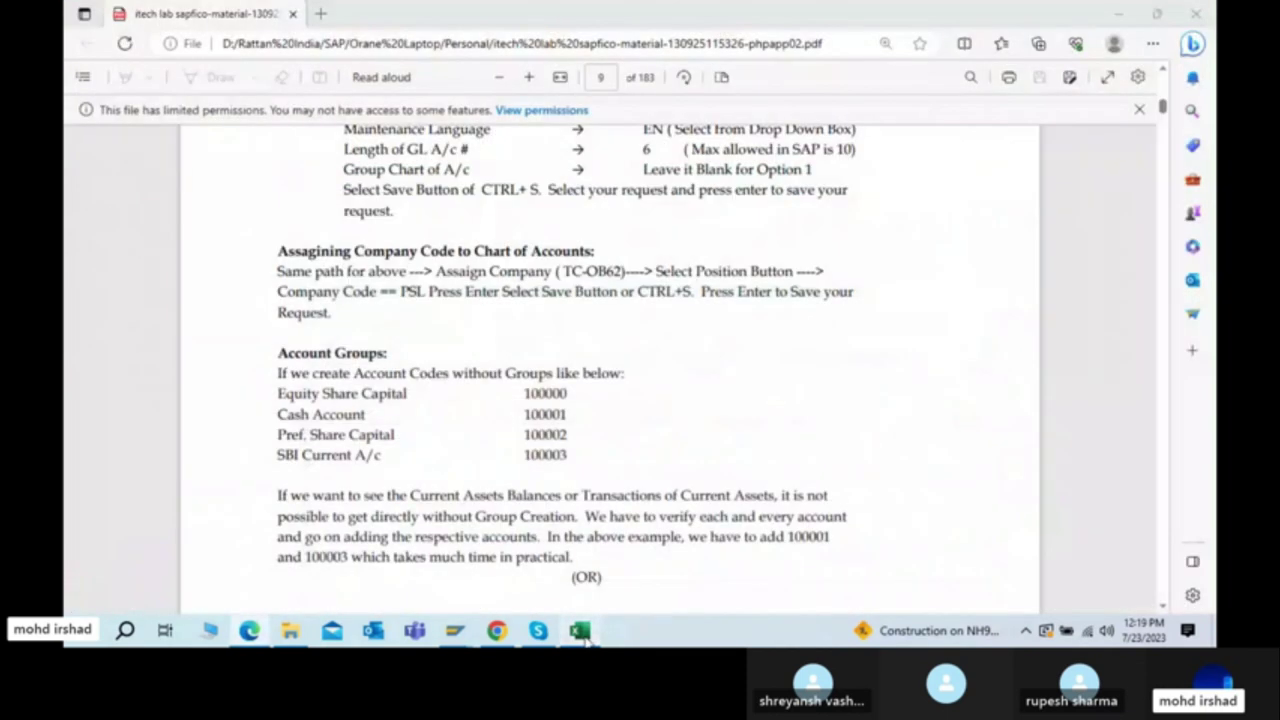
click(580, 631)
Step: Leave cell E69 unchanged and switch to the Skype call showing the SAP login error
key(Escape)
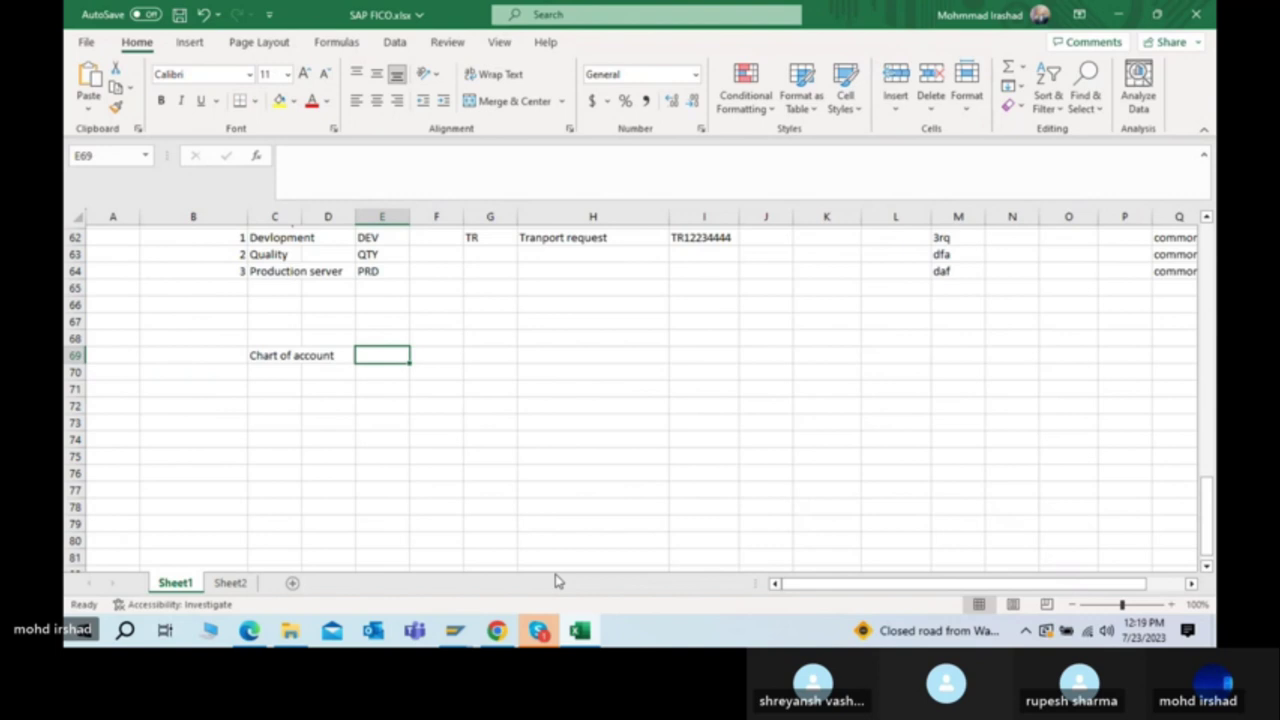
click(538, 630)
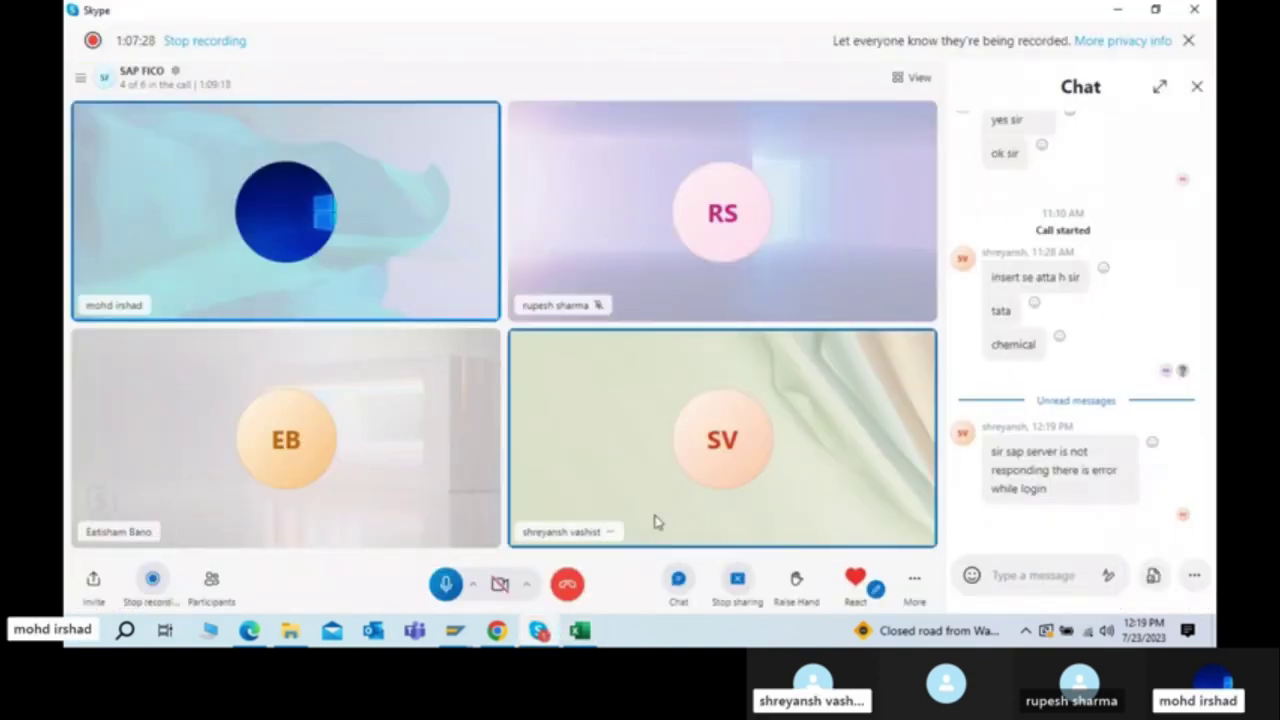